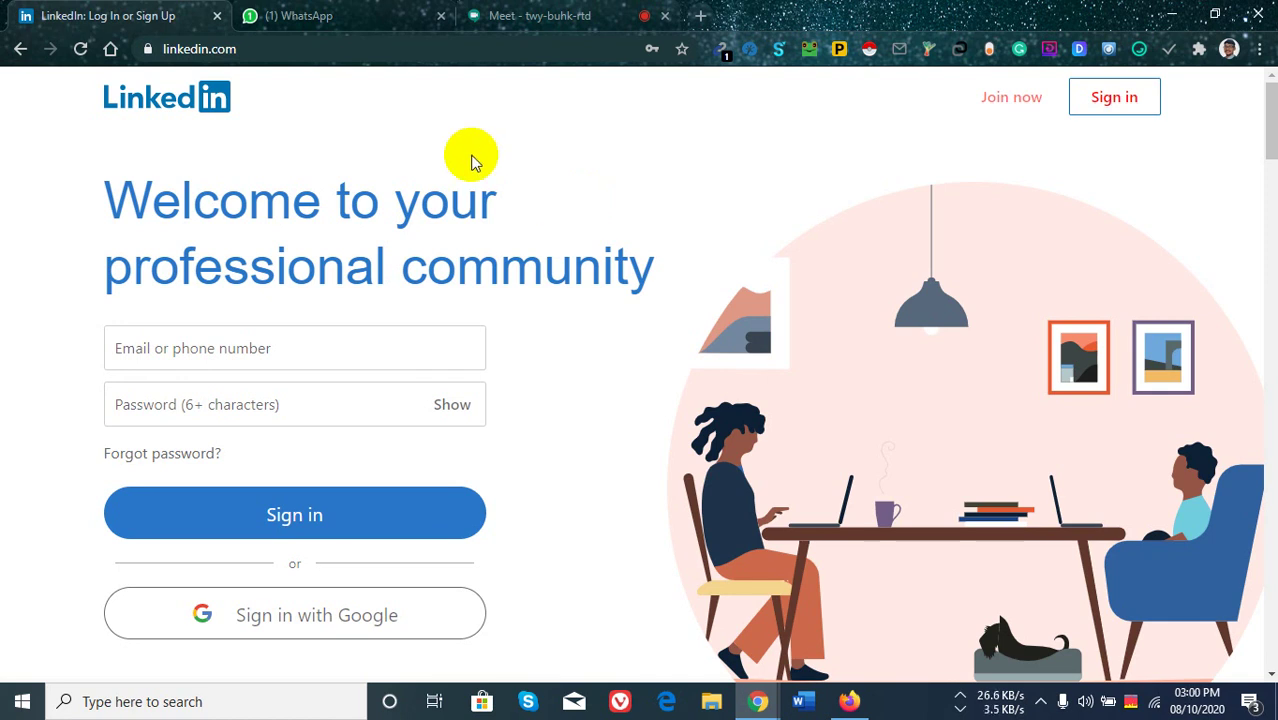
# Go to the LinkedIn site and open the Join now sign-up form.
pyautogui.click(262, 48)
pyautogui.click(266, 50)
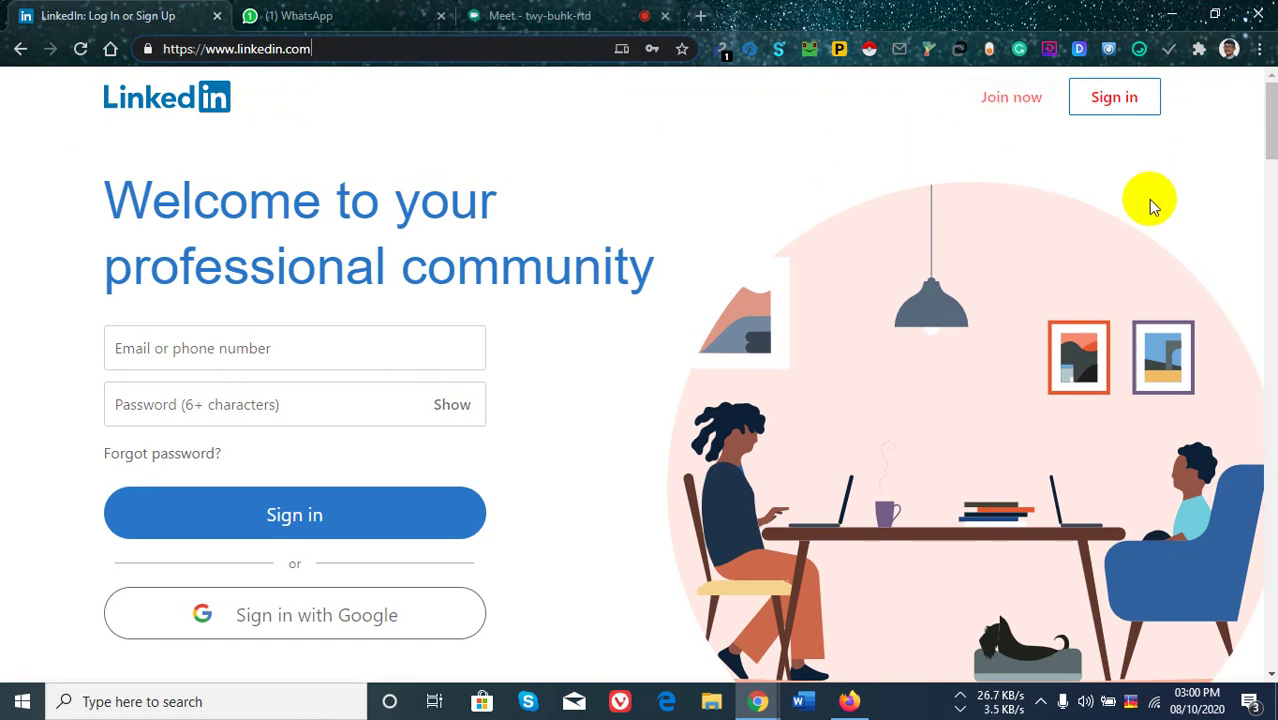
pyautogui.click(1006, 110)
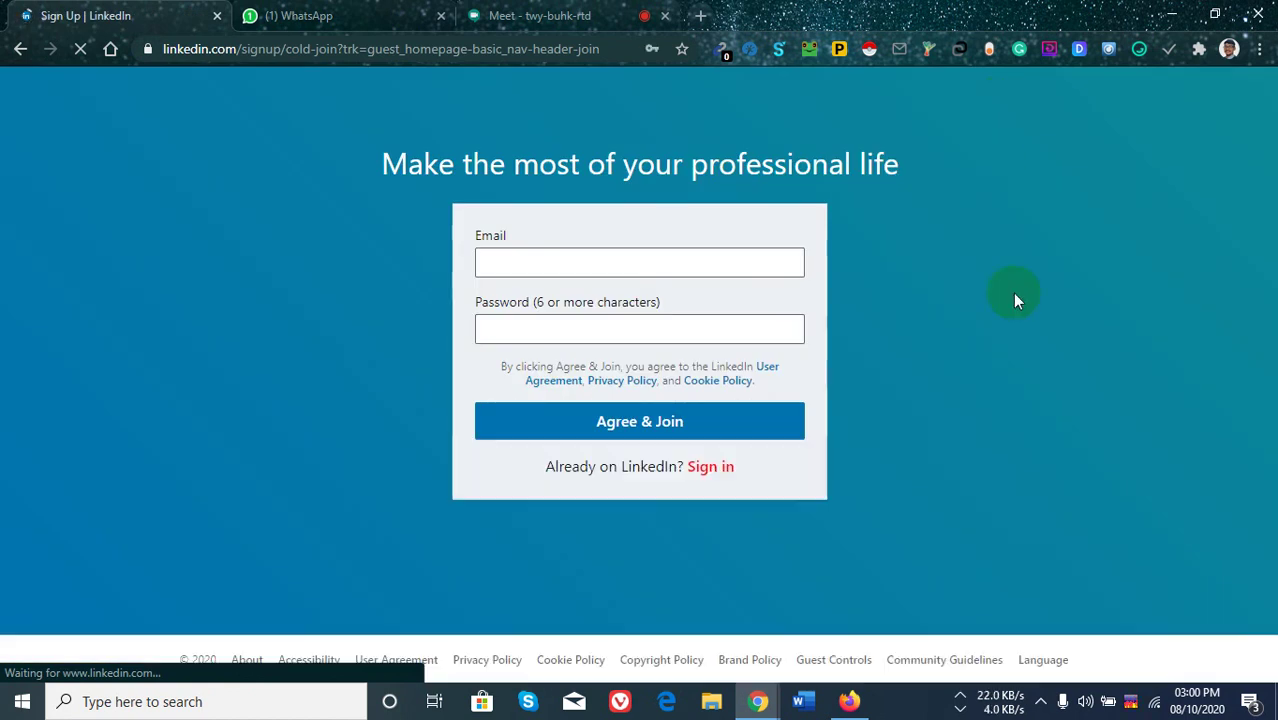
# Fill the Email field with the saved autofill email address.
pyautogui.click(626, 261)
pyautogui.click(348, 355)
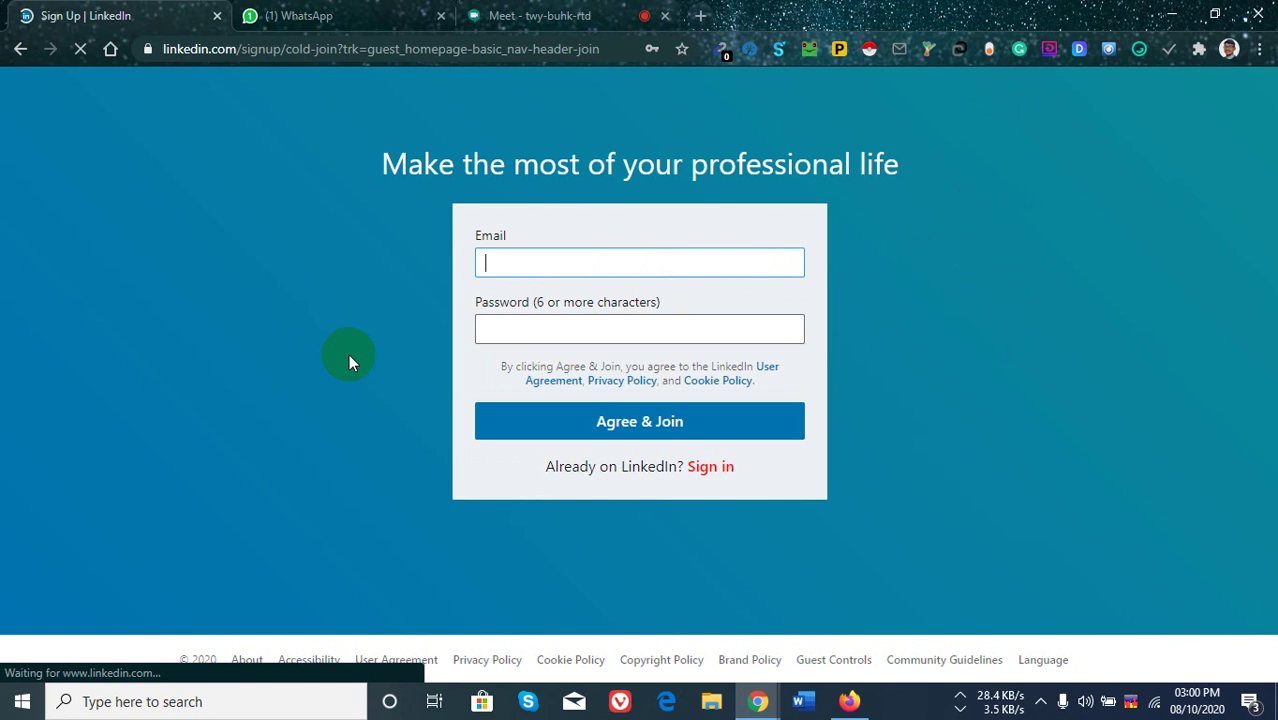
pyautogui.click(535, 266)
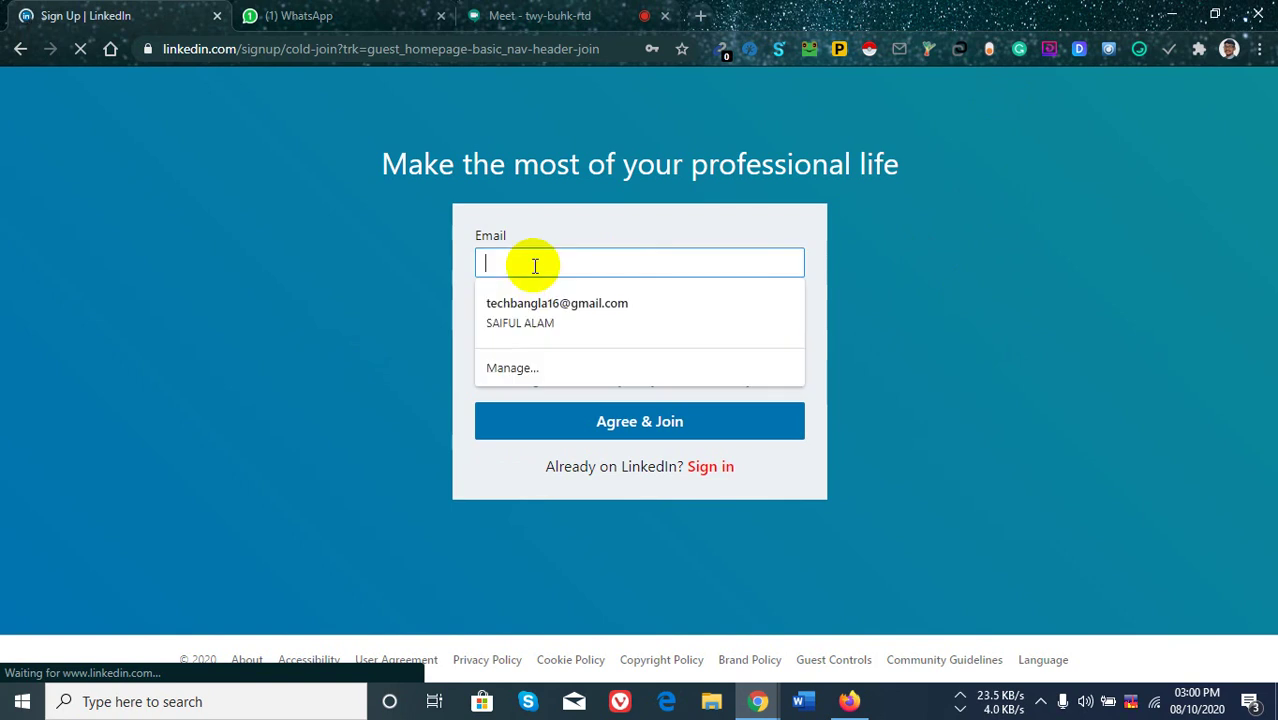
pyautogui.click(562, 313)
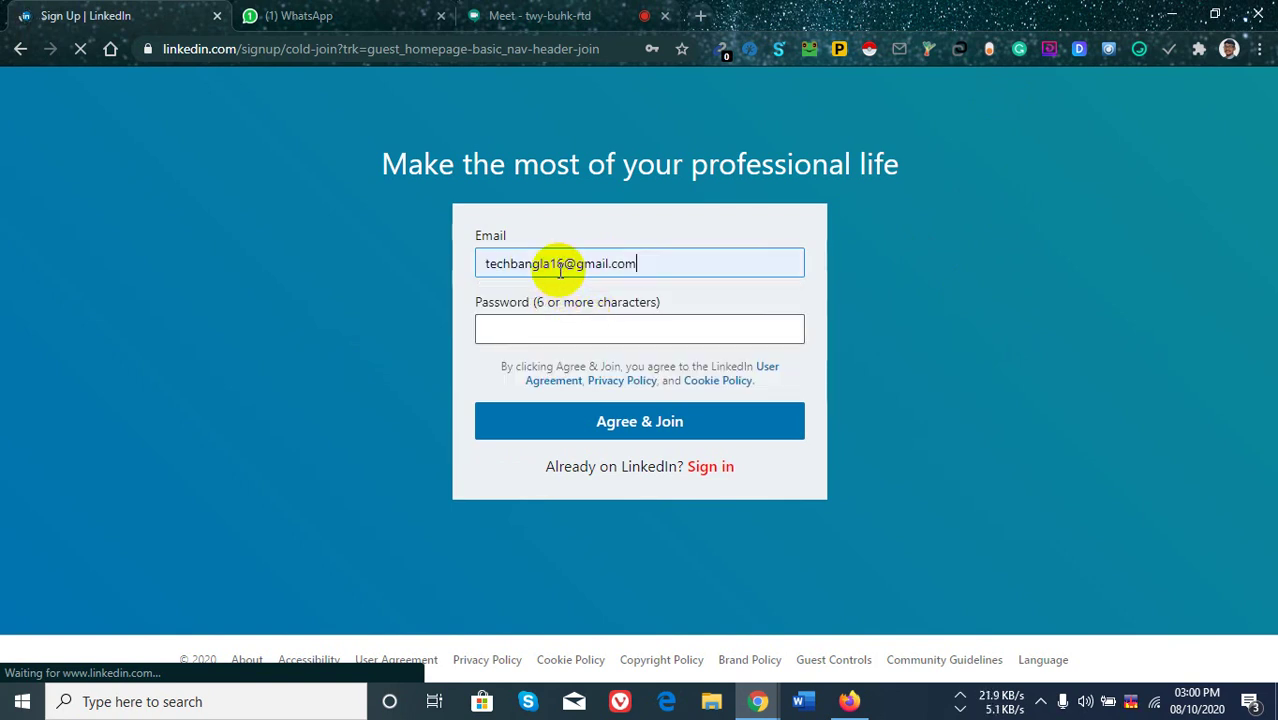
# Enter the account password and submit the form with Agree & Join.
pyautogui.click(600, 327)
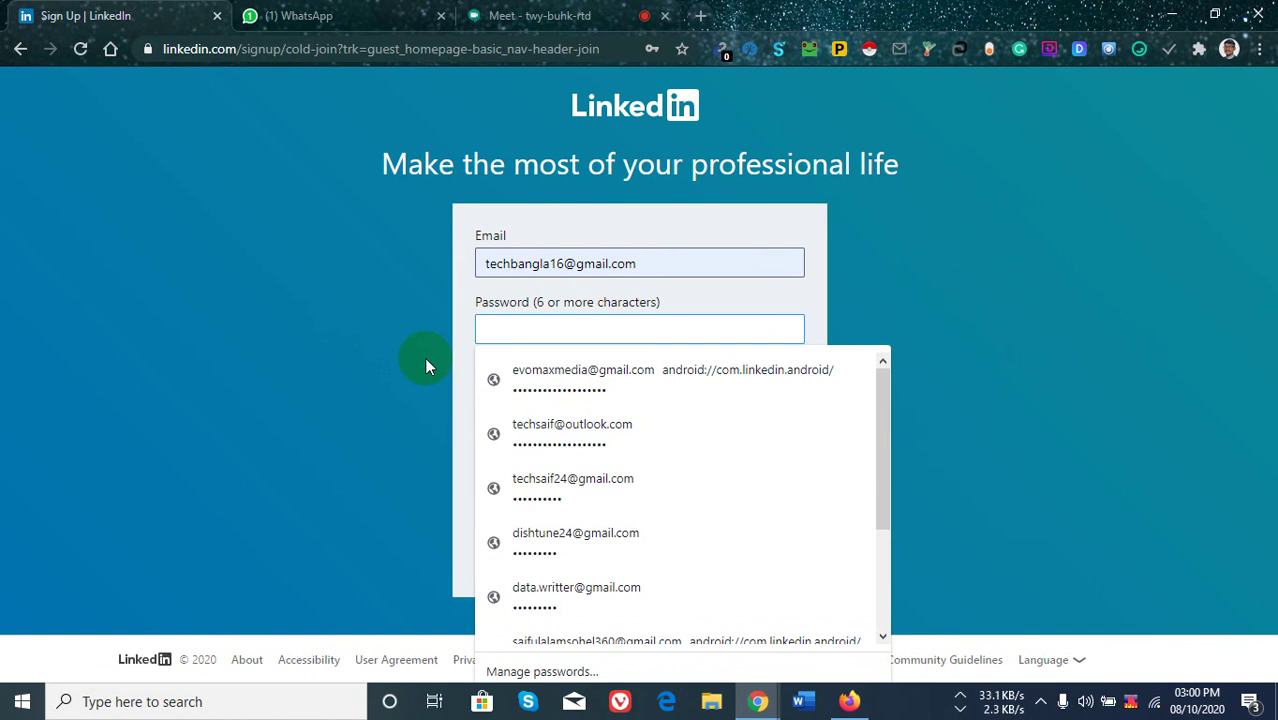
pyautogui.write('*********')
pyautogui.click(425, 358)
pyautogui.click(628, 411)
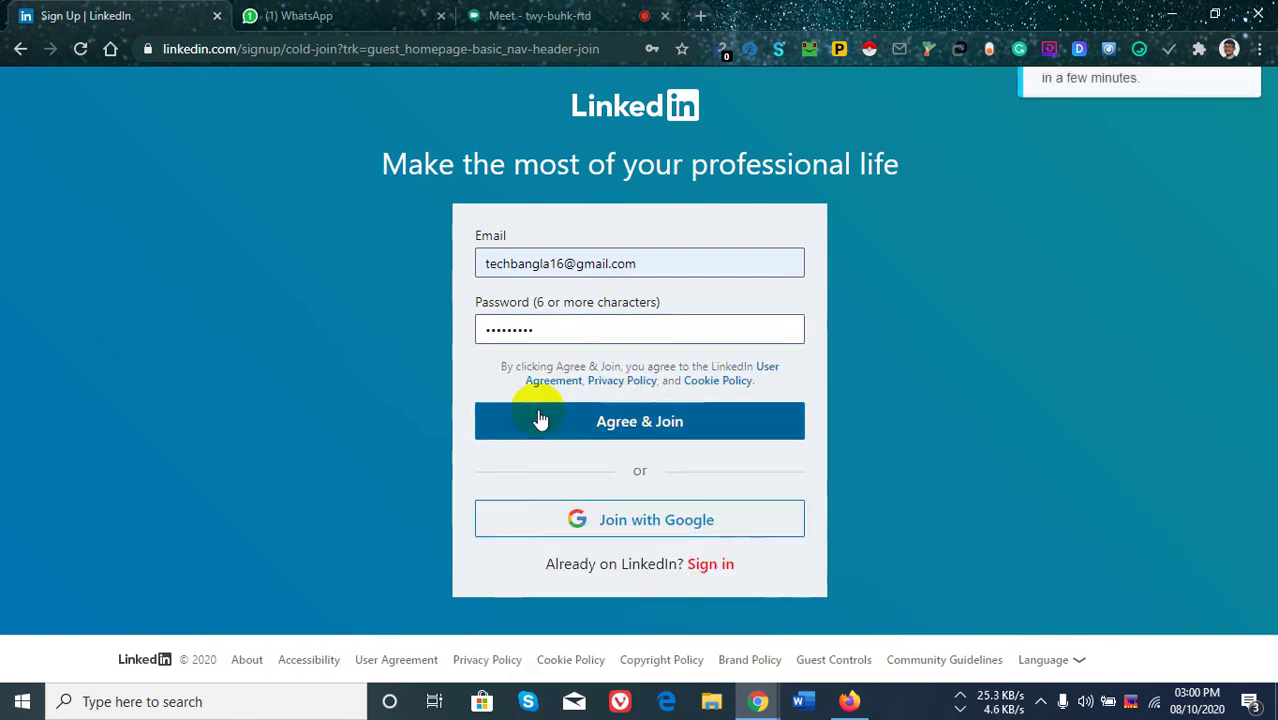
# Fill first and last name from the saved autofill entry and continue.
pyautogui.click(617, 425)
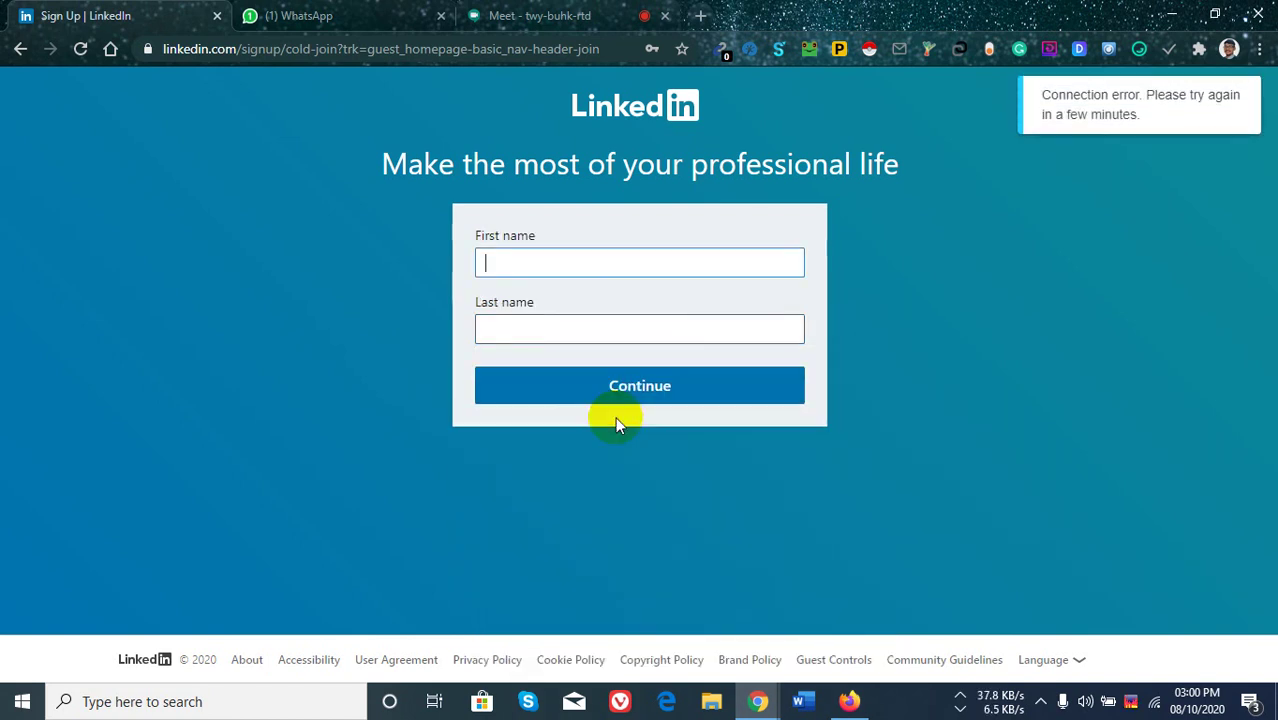
pyautogui.click(577, 267)
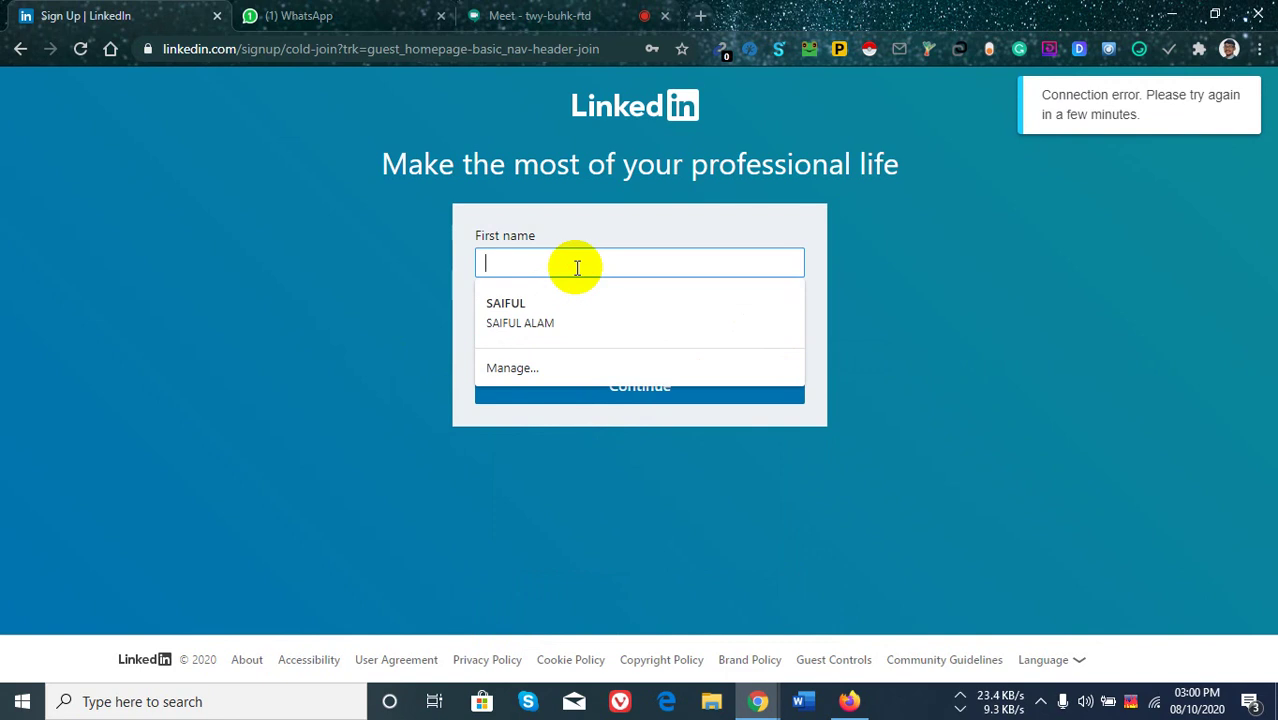
pyautogui.click(562, 328)
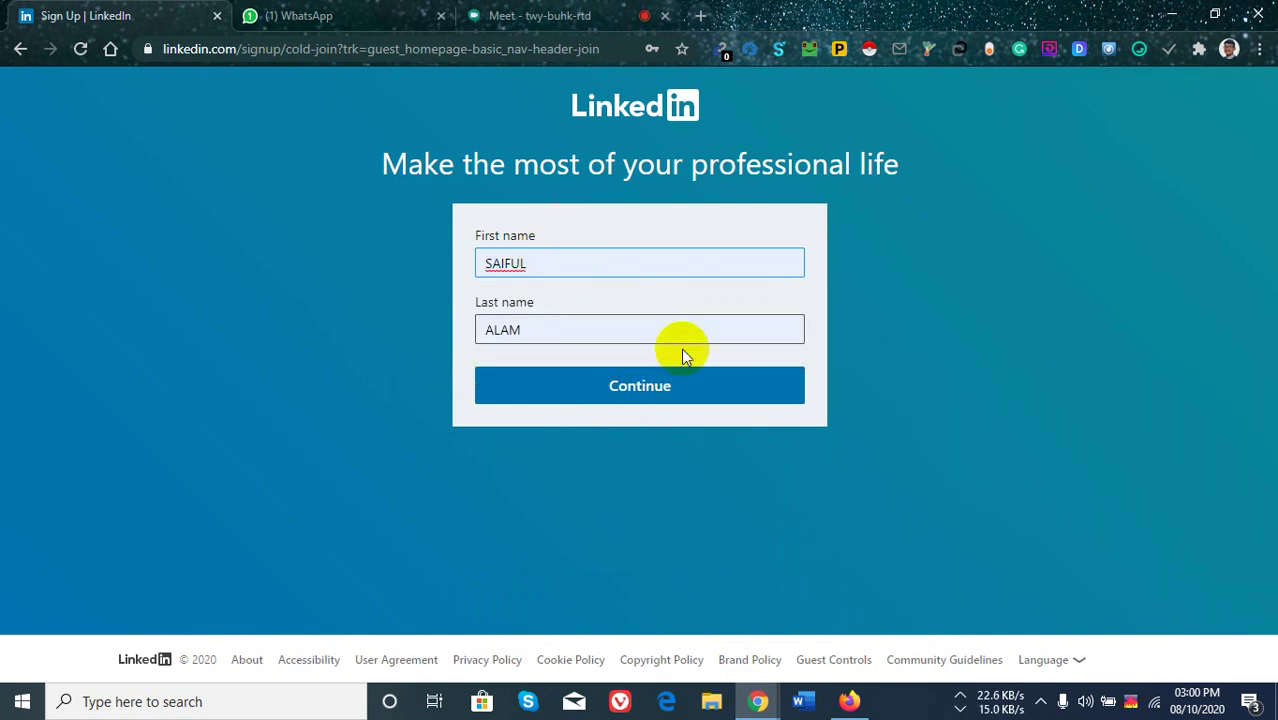
pyautogui.click(650, 394)
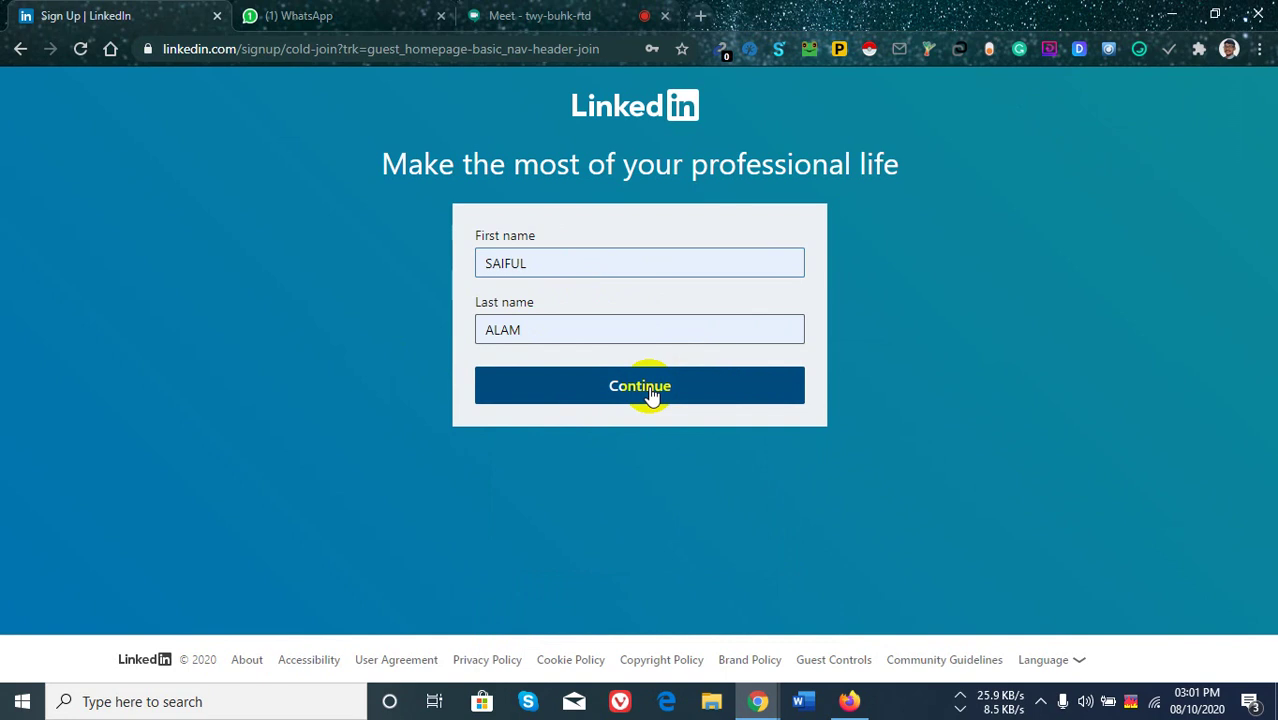
pyautogui.click(650, 394)
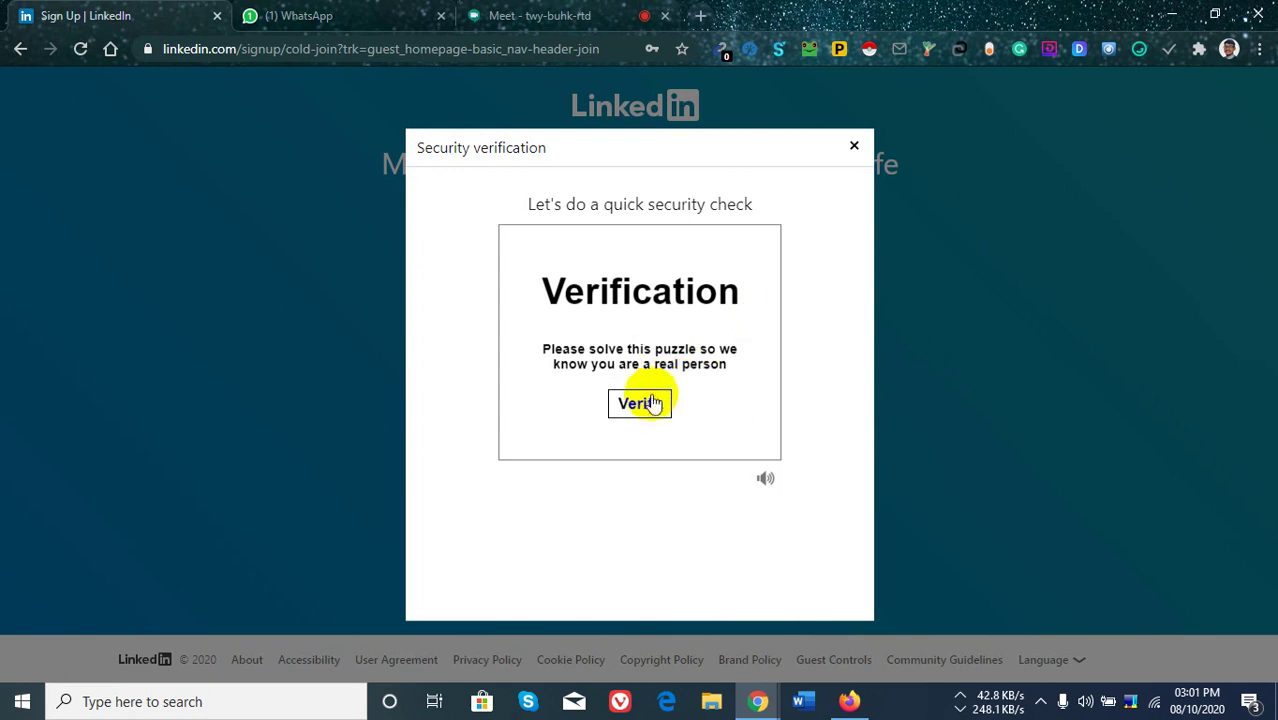
# Start verification and pick the spiral galaxy tile in each of the four rounds.
pyautogui.click(655, 403)
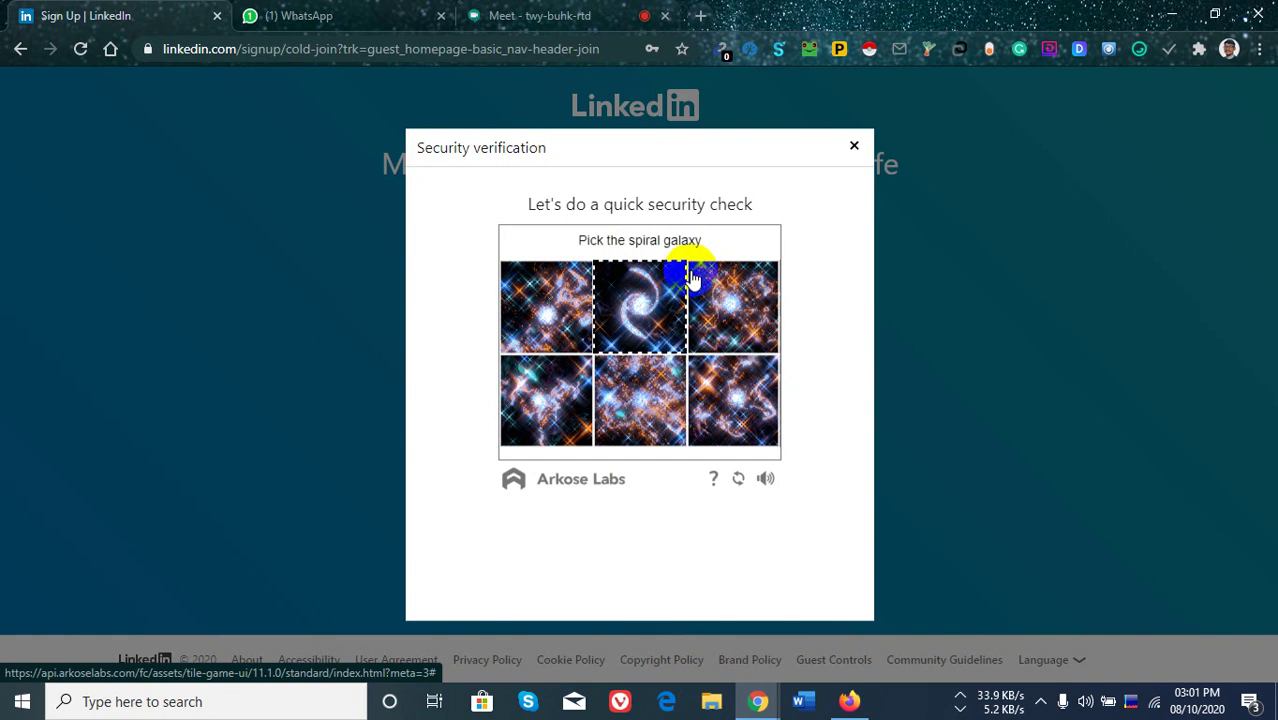
pyautogui.click(643, 308)
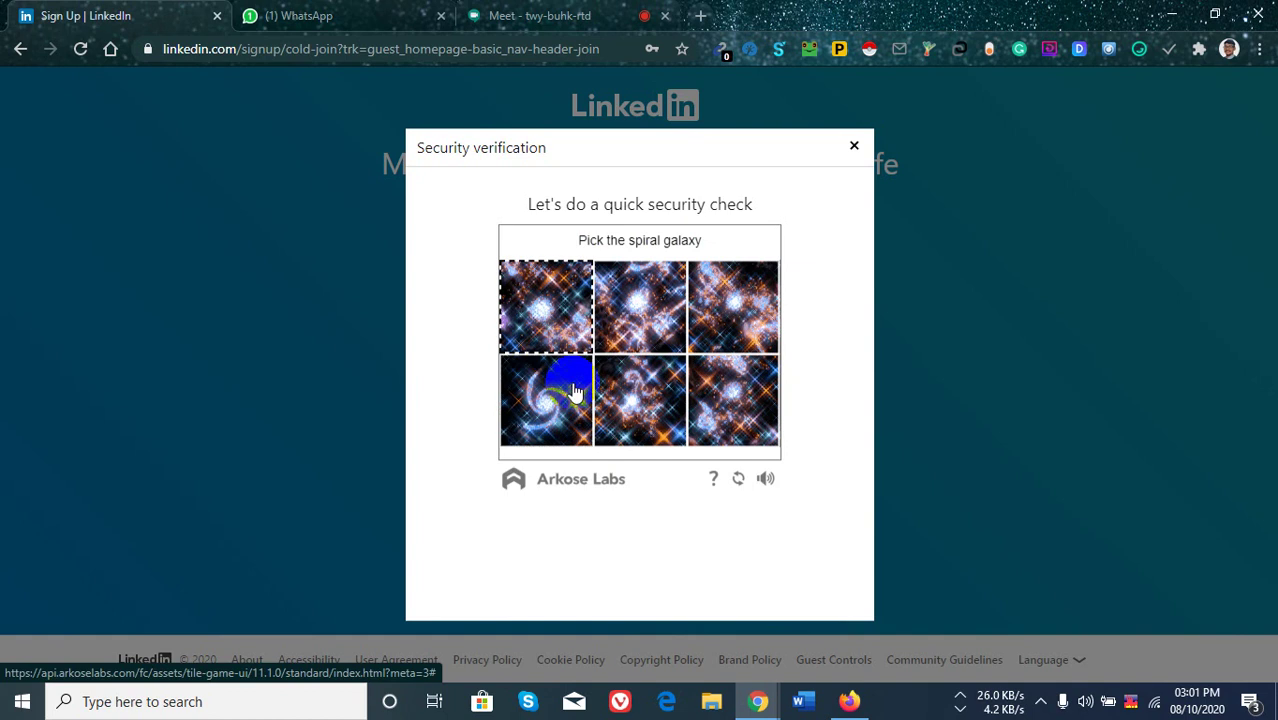
pyautogui.click(545, 403)
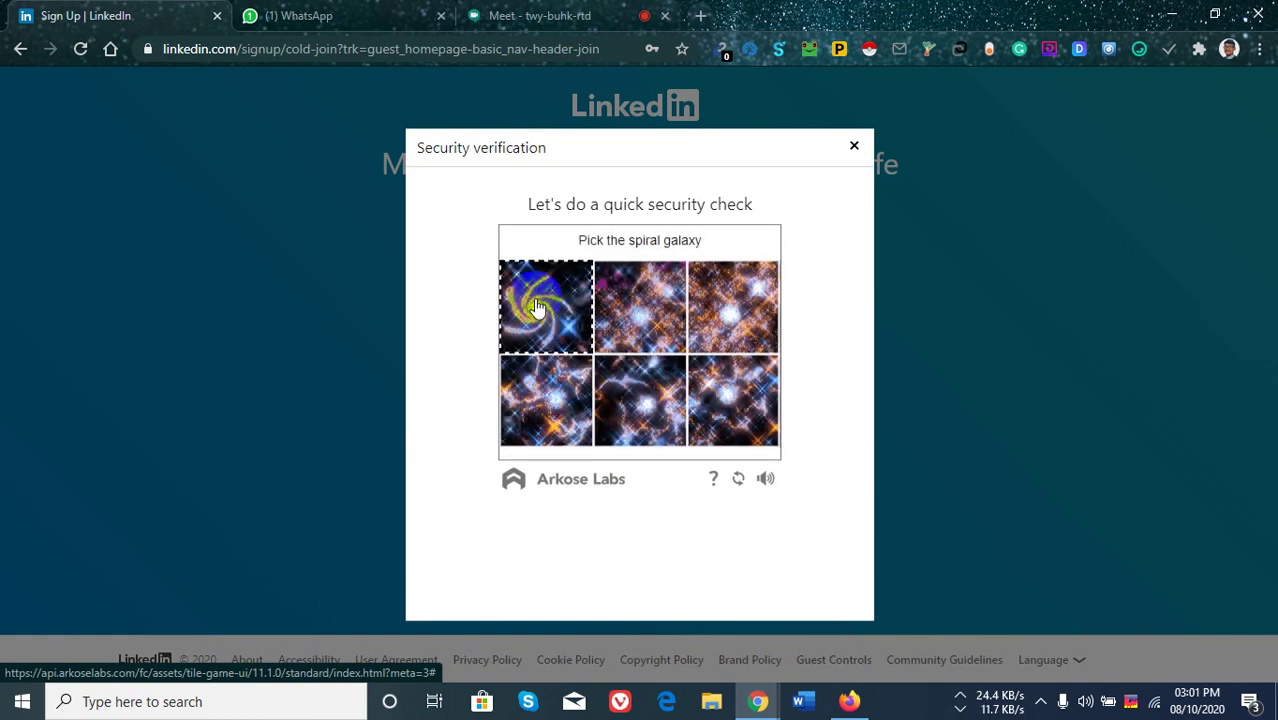
pyautogui.click(537, 306)
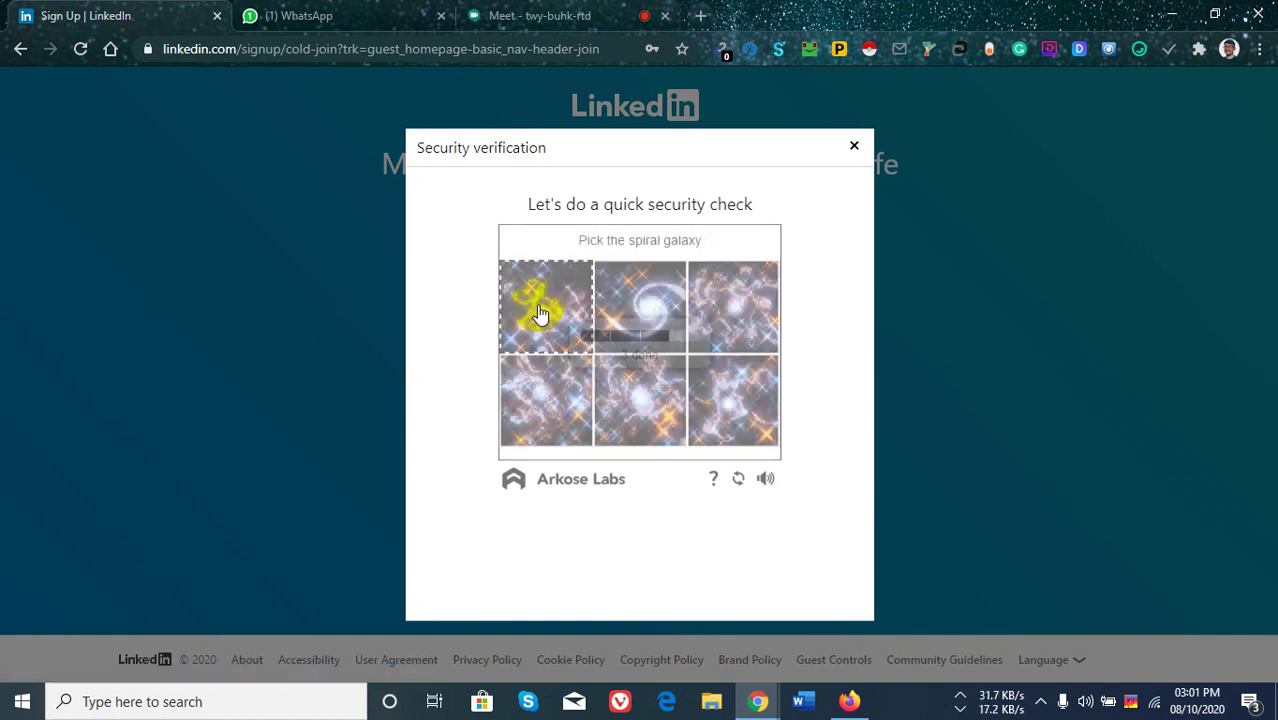
pyautogui.click(645, 308)
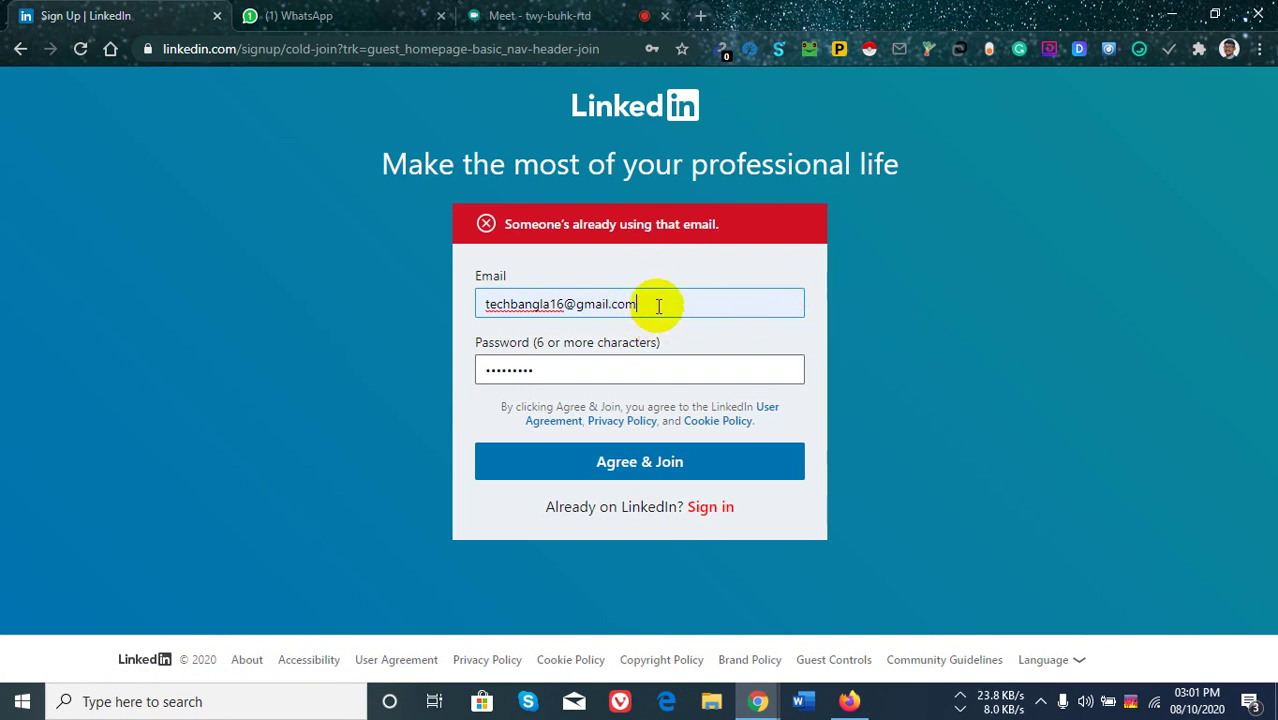
# Delete the already-used email from the Email field and open a new browser tab.
pyautogui.moveTo(659, 306); pyautogui.dragTo(347, 311)
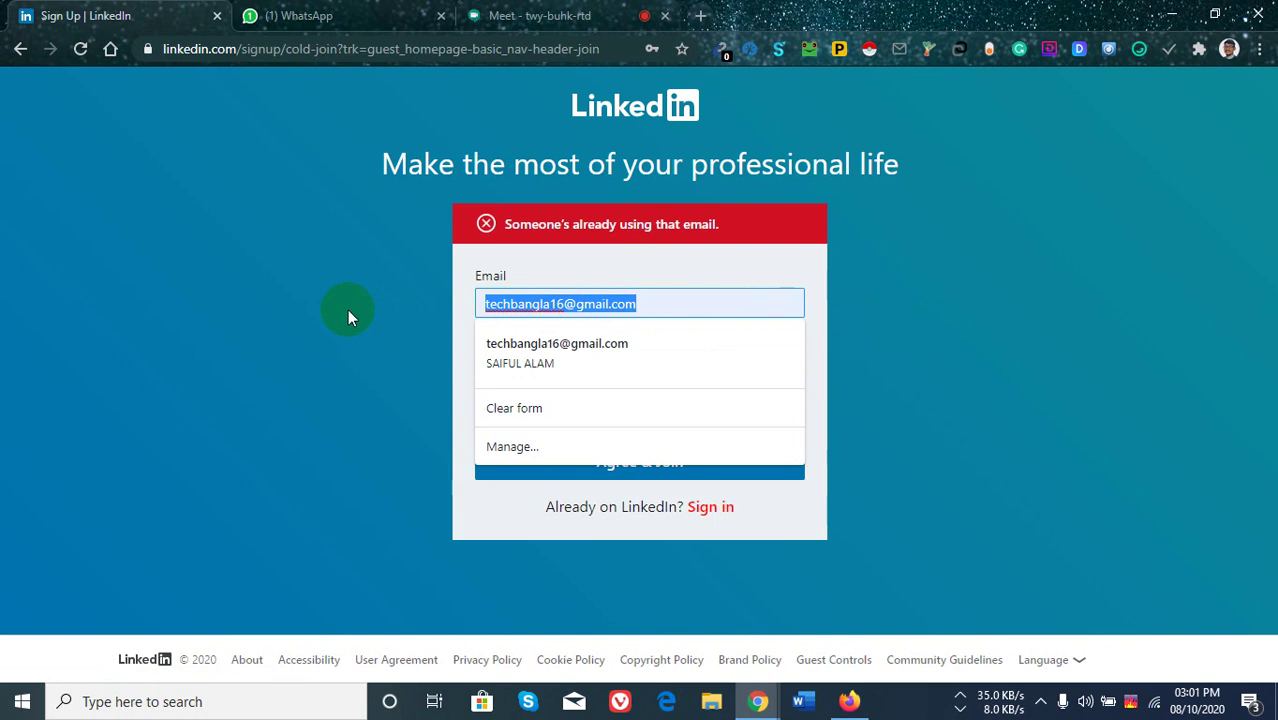
pyautogui.press('BackSpace')
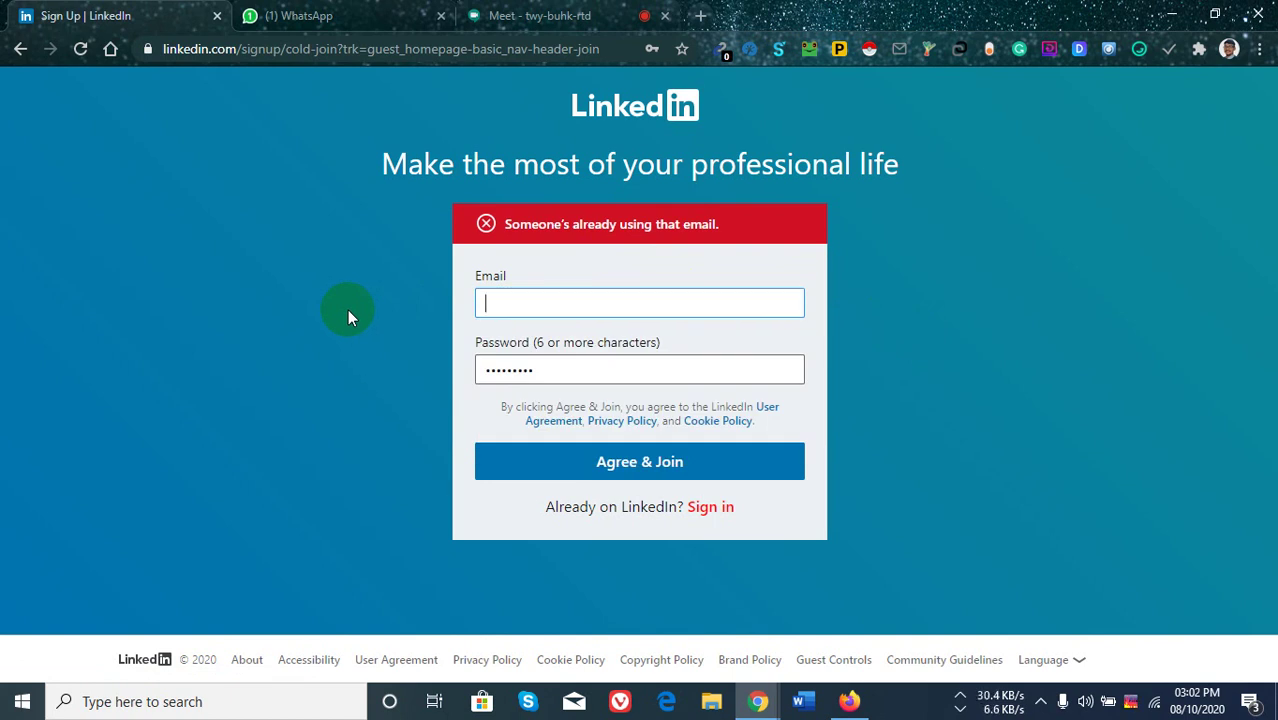
pyautogui.click(701, 15)
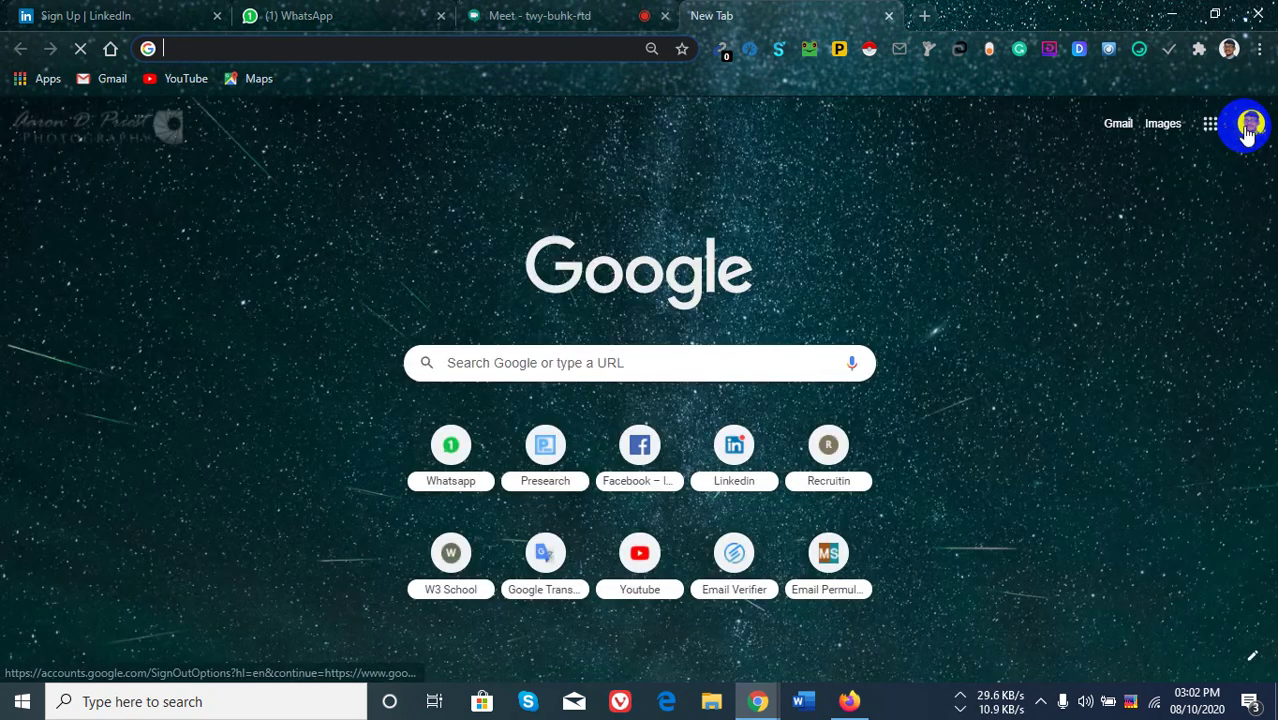
# View the signed-in Google accounts, then switch back to the LinkedIn tab.
pyautogui.click(1248, 130)
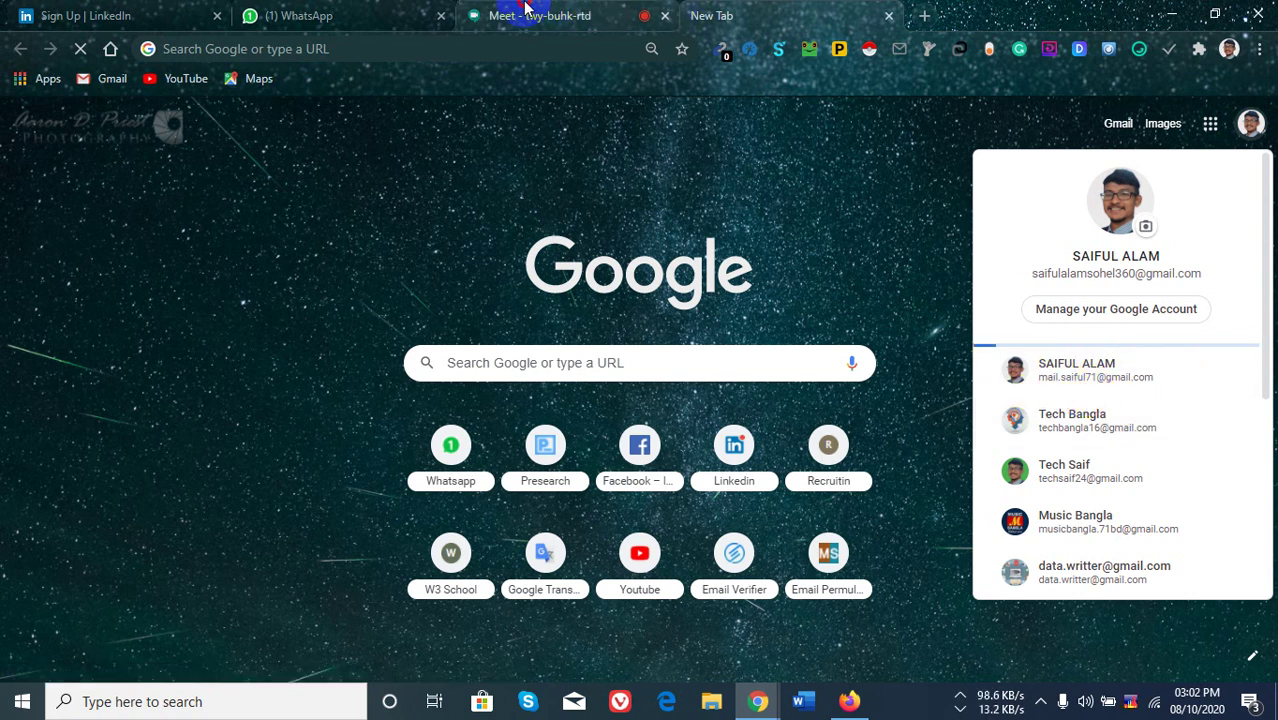
pyautogui.click(557, 12)
pyautogui.click(229, 10)
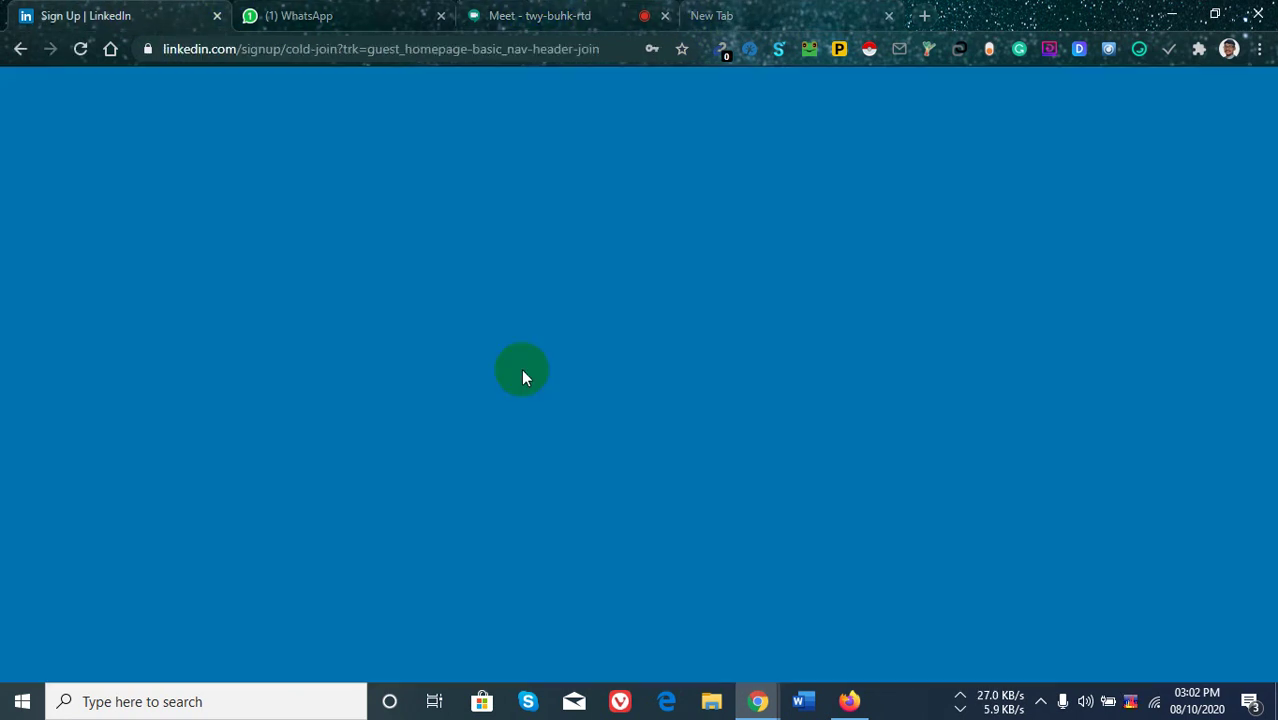
# Type a different Gmail address into the Email field, fix the typo, and submit Agree & Join.
pyautogui.click(560, 303)
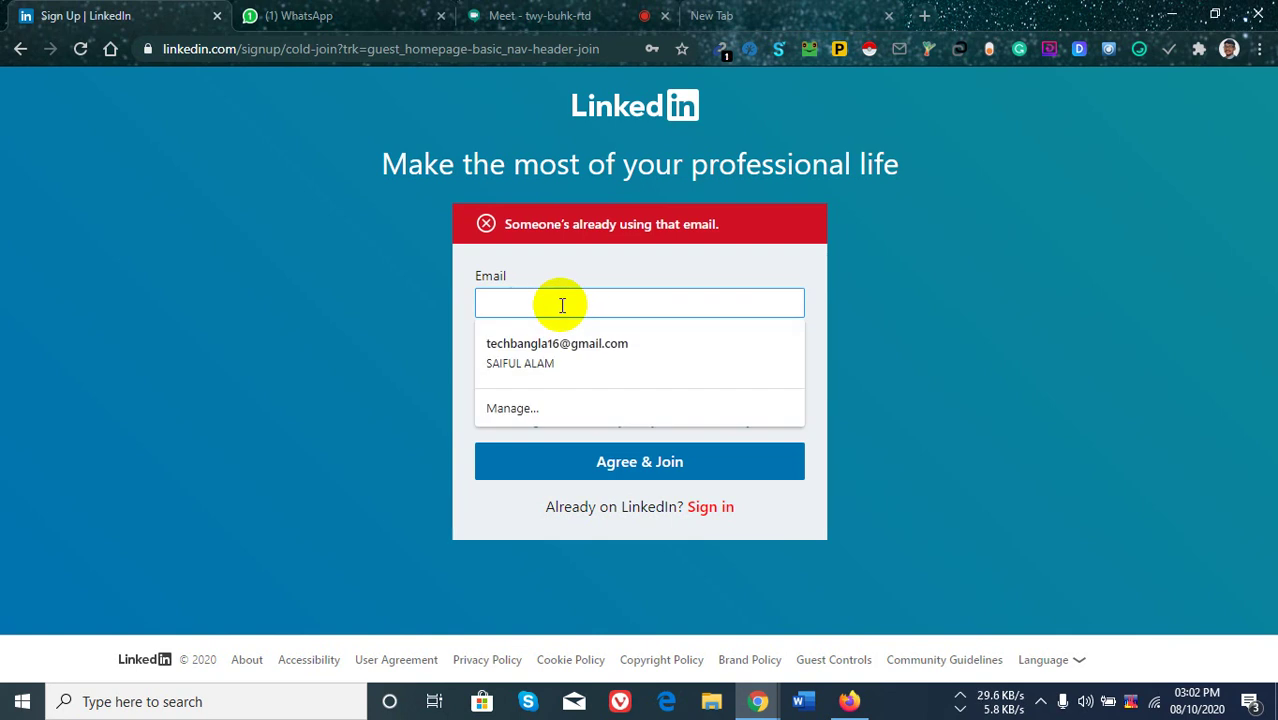
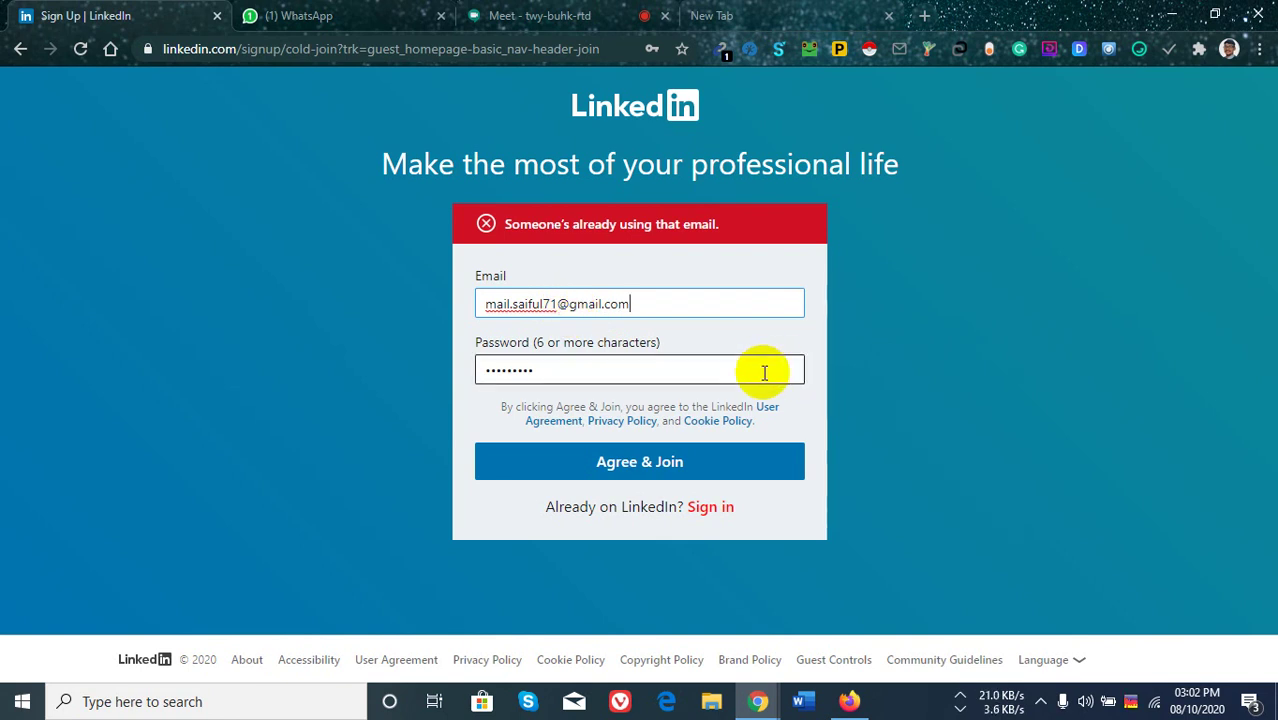
pyautogui.click(660, 462)
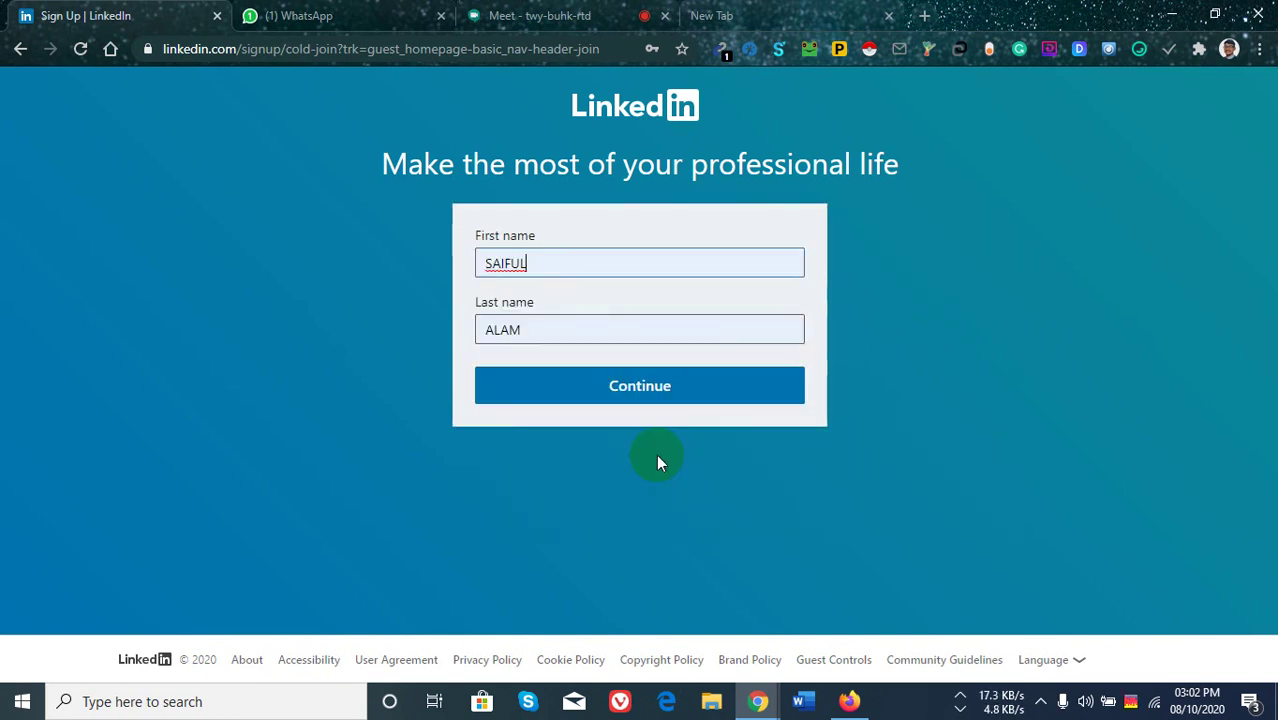
# Continue from the name step and pick the spiral galaxy tile in three verification rounds.
pyautogui.click(644, 389)
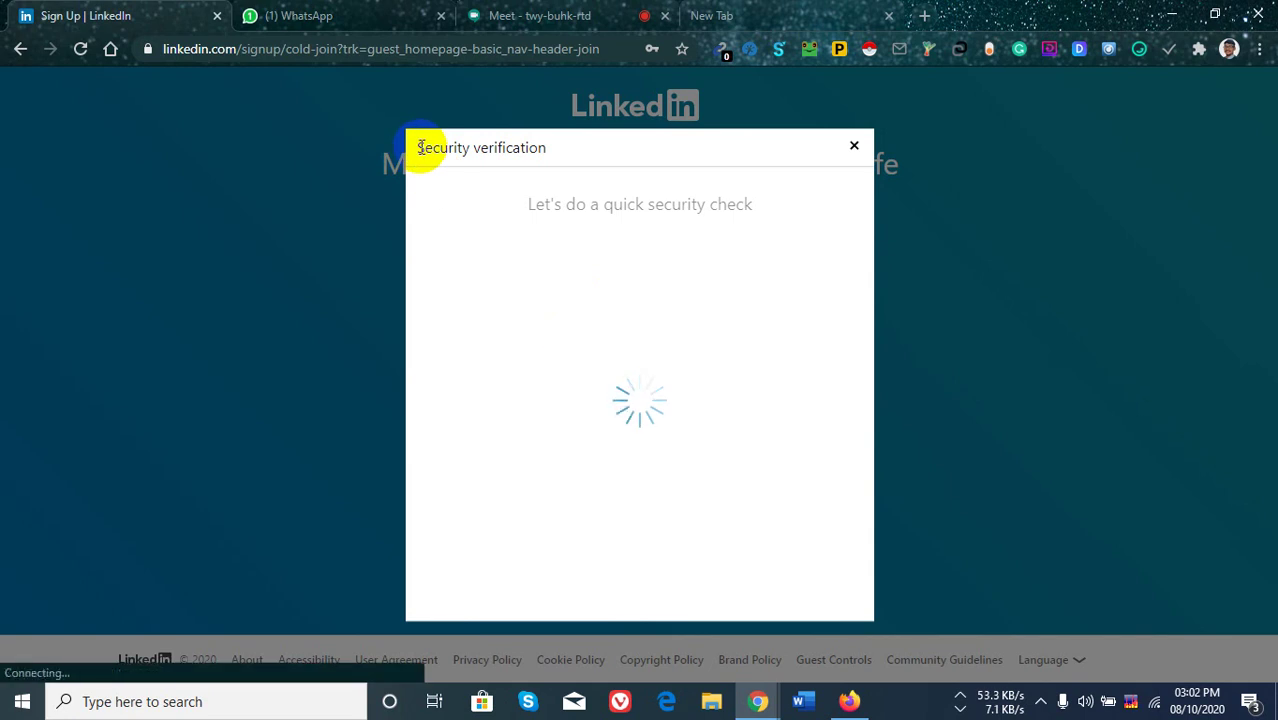
pyautogui.moveTo(414, 147); pyautogui.dragTo(587, 150)
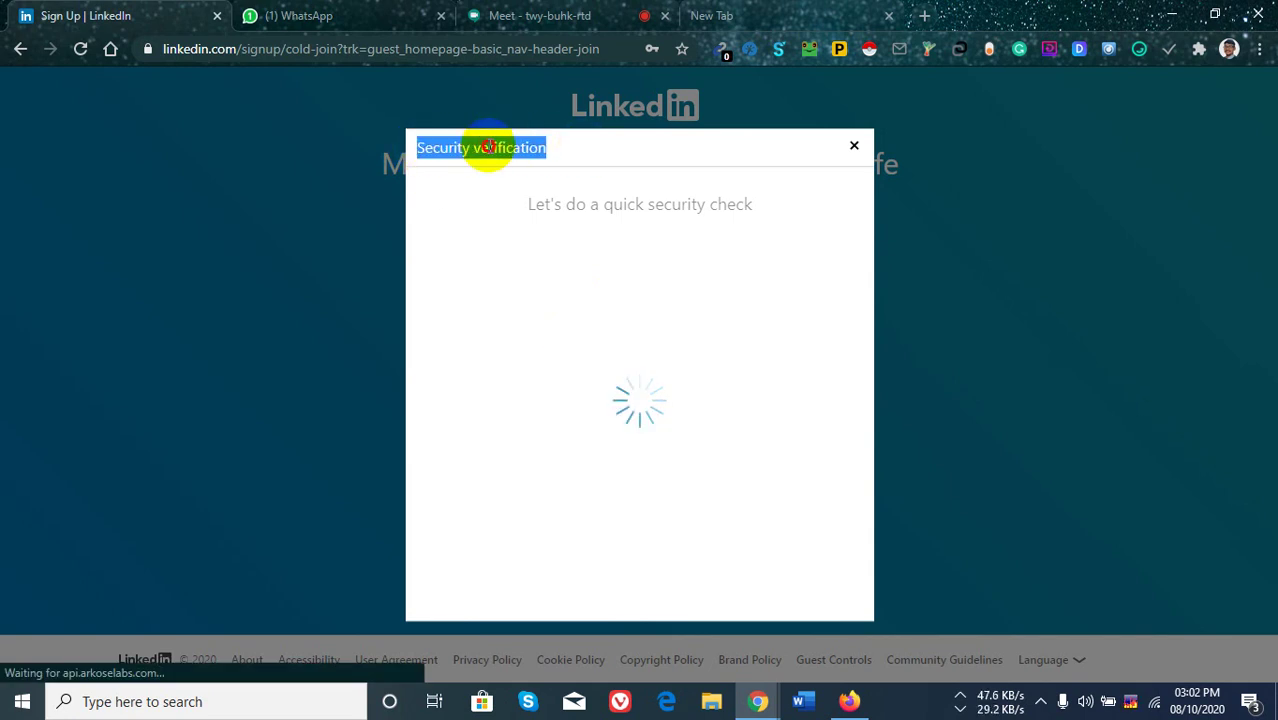
pyautogui.click(434, 148)
pyautogui.tripleClick(482, 152)
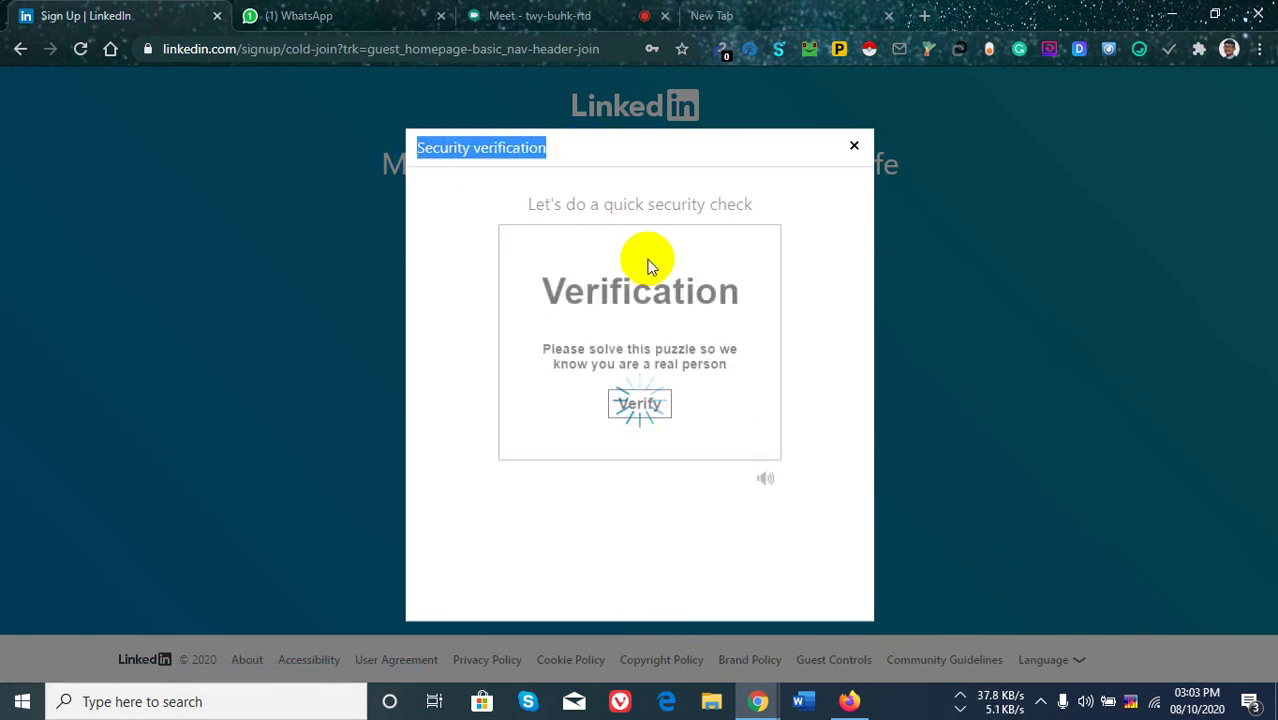
pyautogui.click(638, 408)
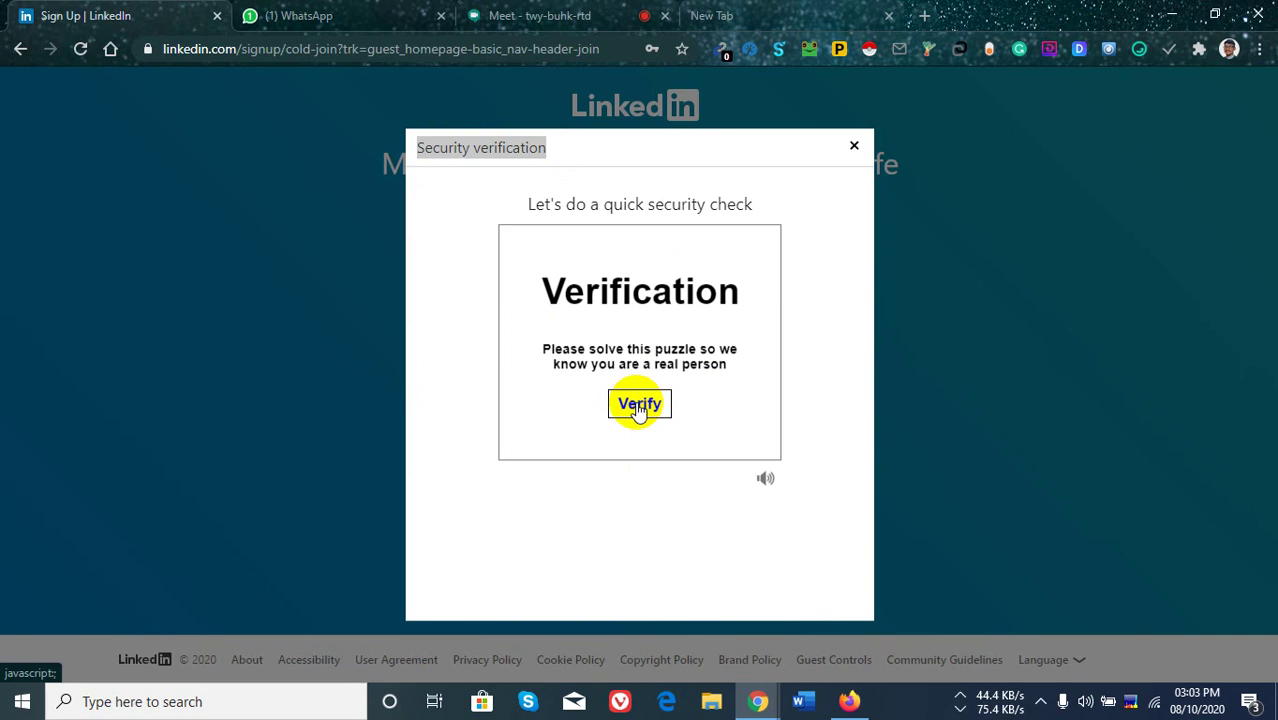
pyautogui.click(638, 405)
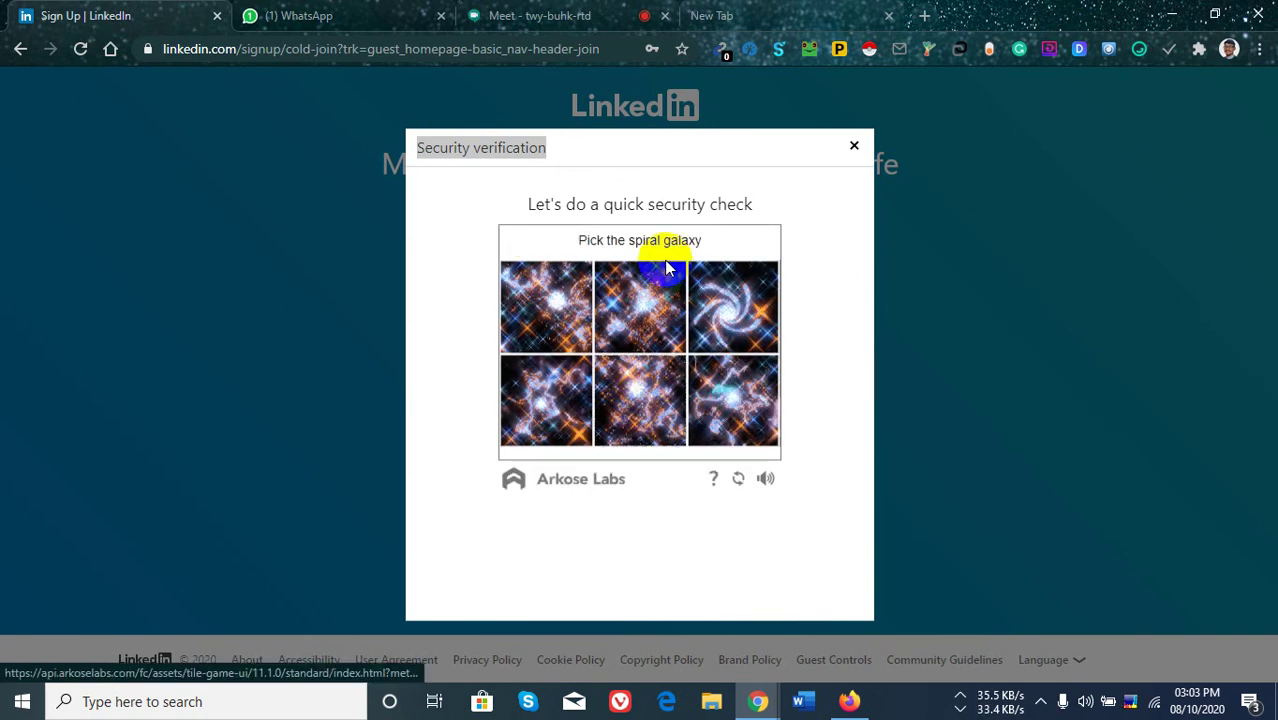
pyautogui.click(731, 309)
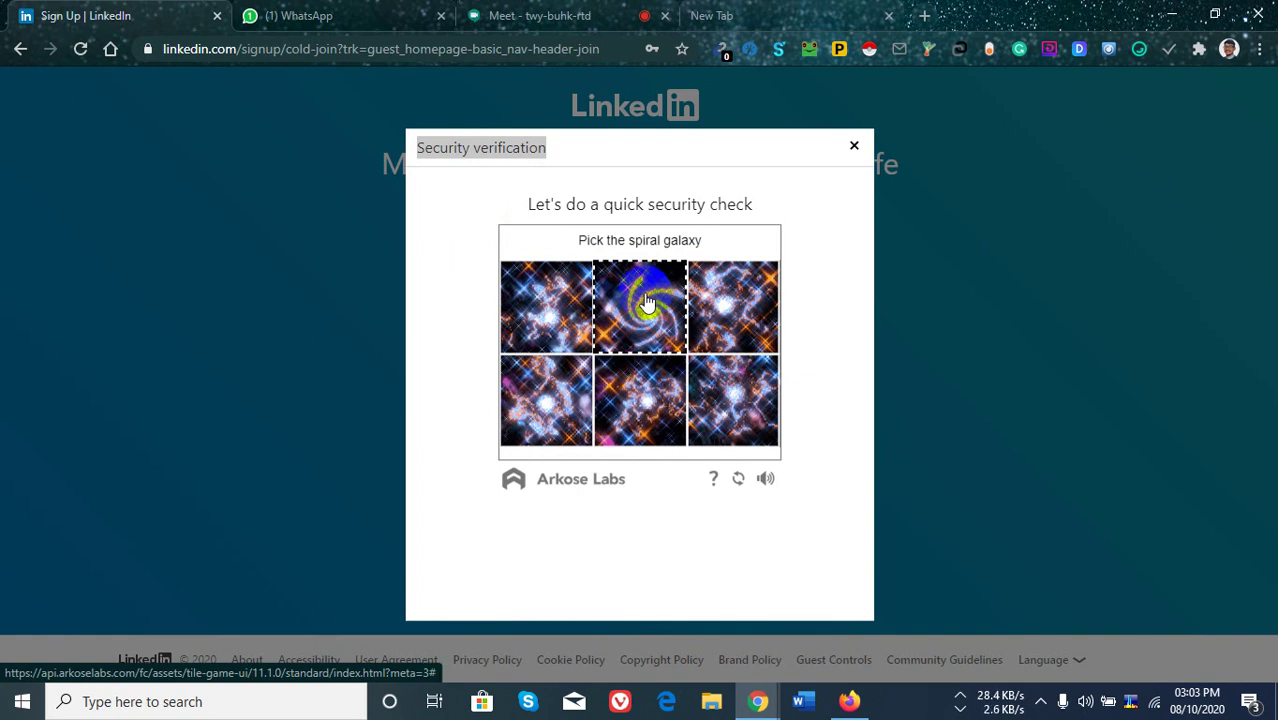
pyautogui.click(646, 303)
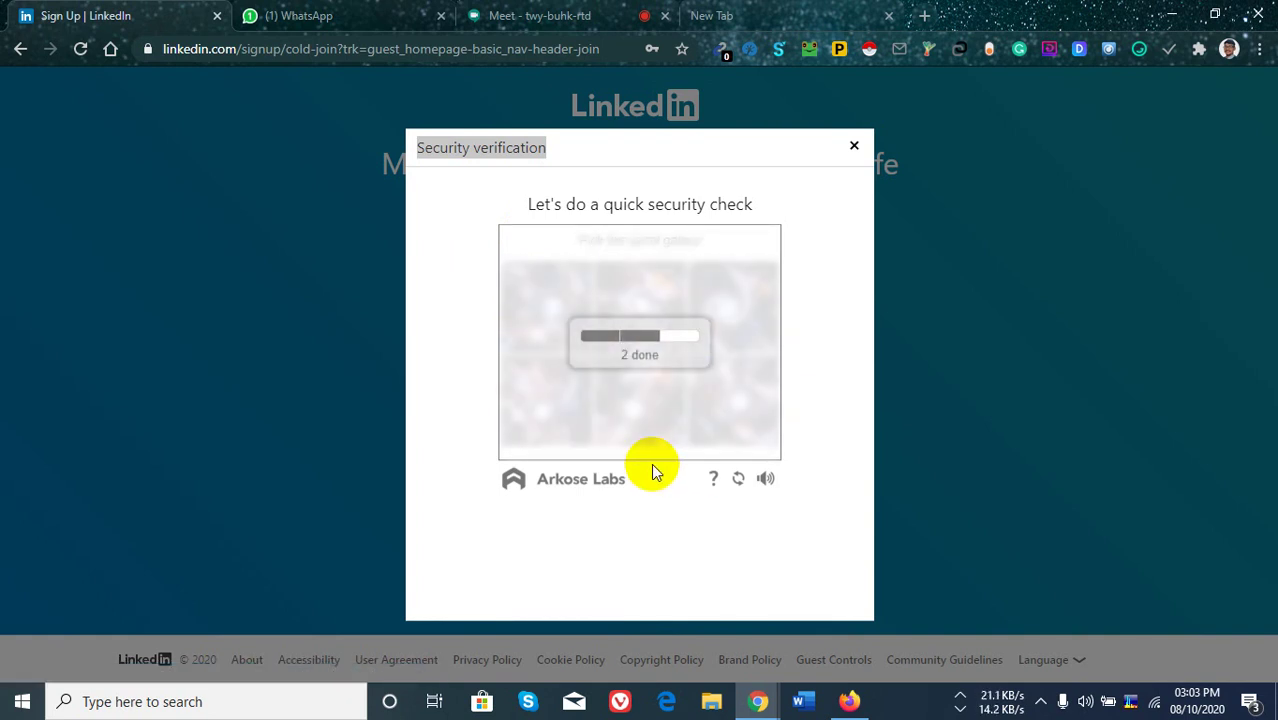
pyautogui.click(740, 315)
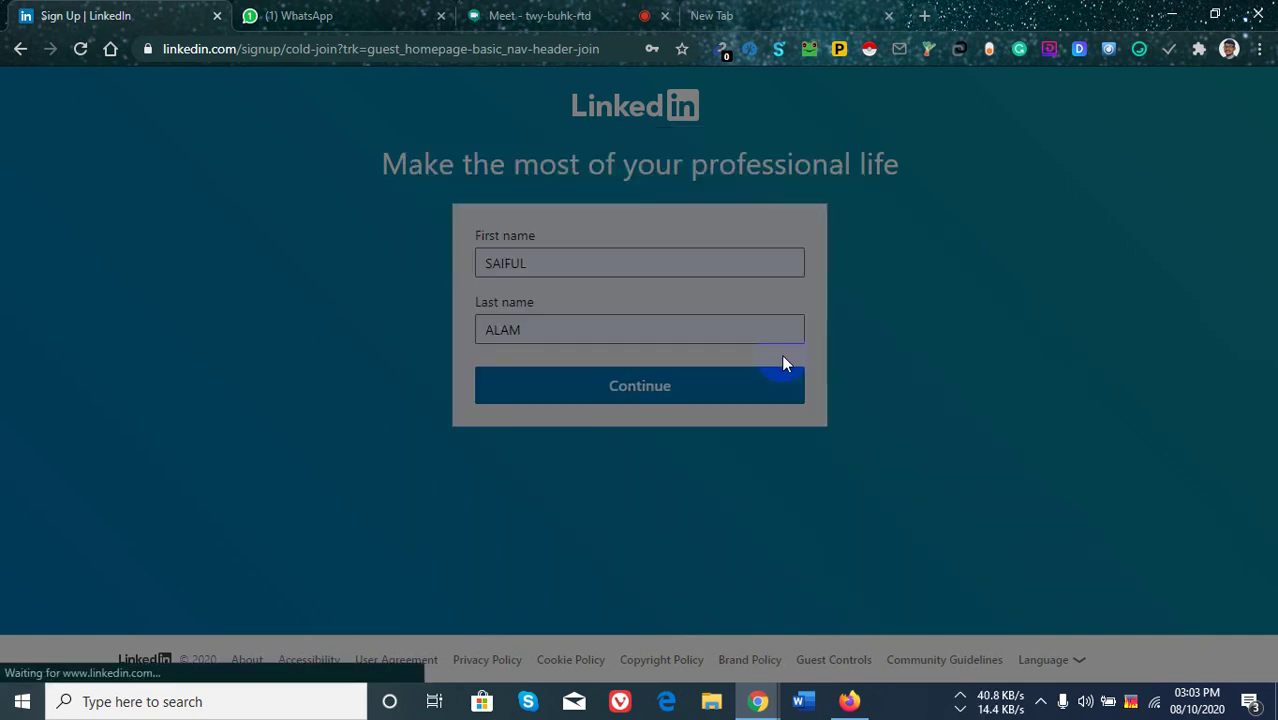
# Continue to the location step, type Maulvib as City/District, and save the password in Chrome.
pyautogui.click(924, 345)
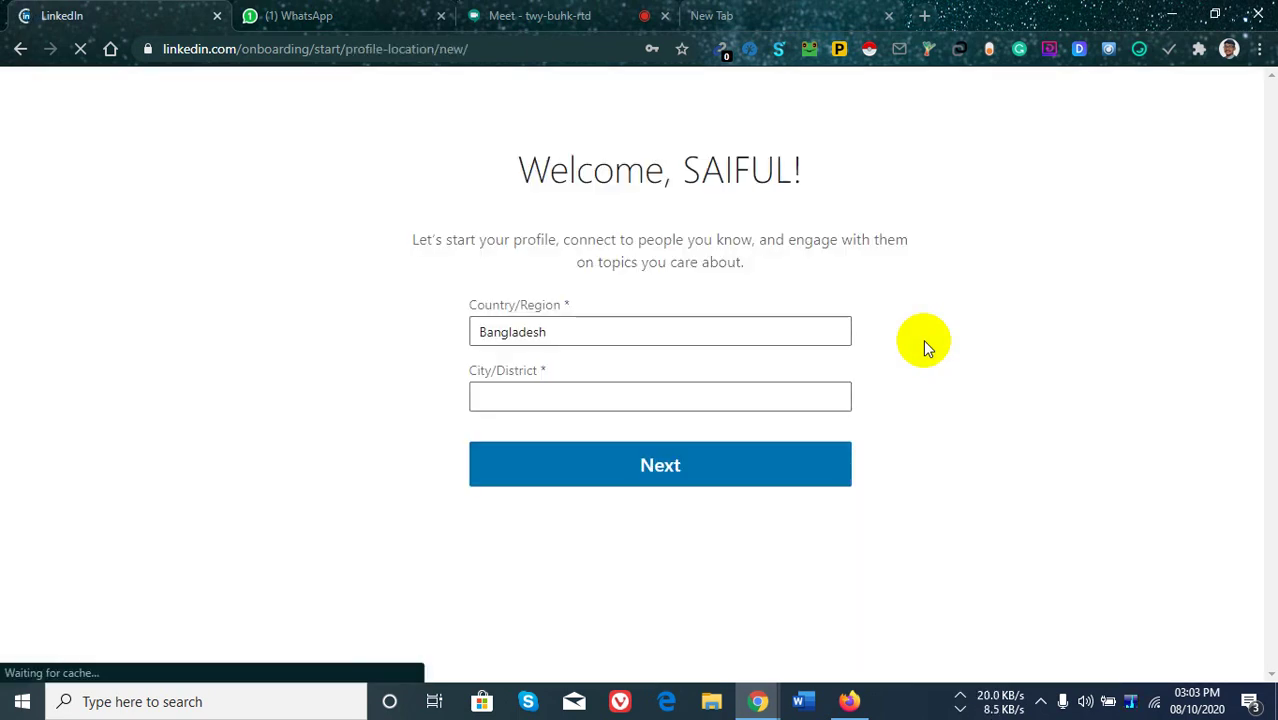
pyautogui.click(579, 399)
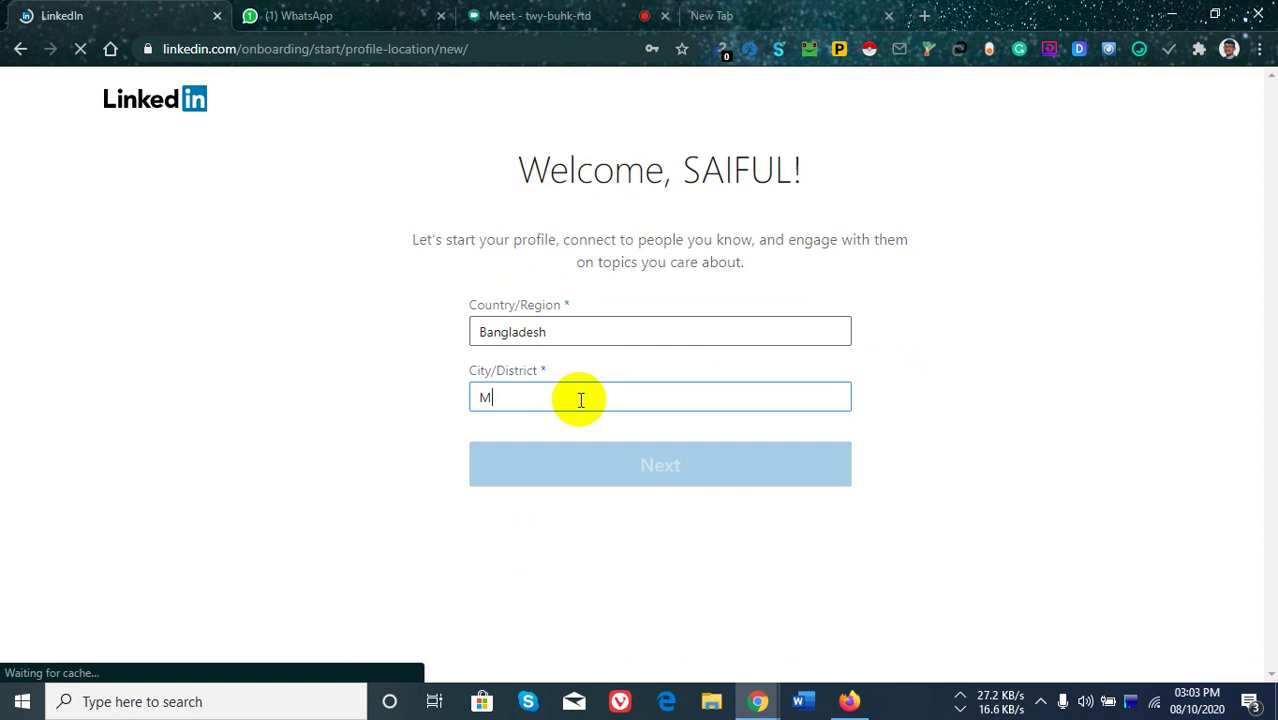
pyautogui.write('Maul')
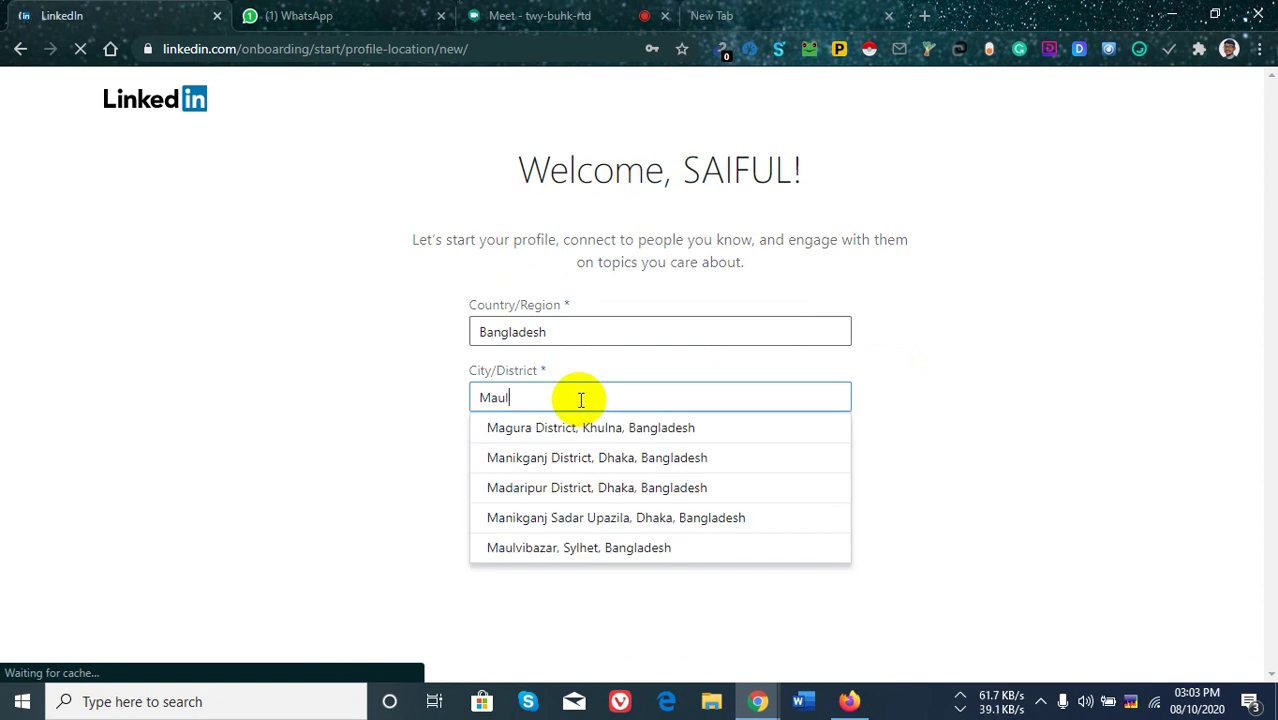
pyautogui.write('vib')
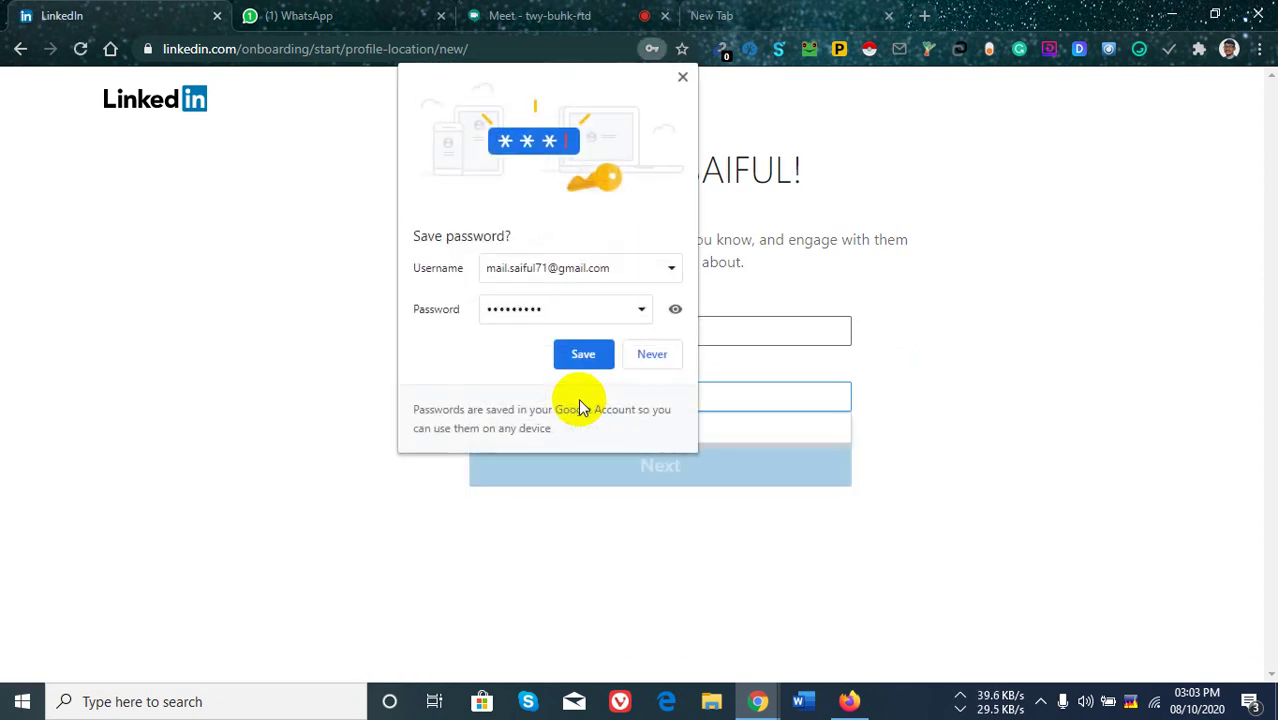
pyautogui.click(584, 354)
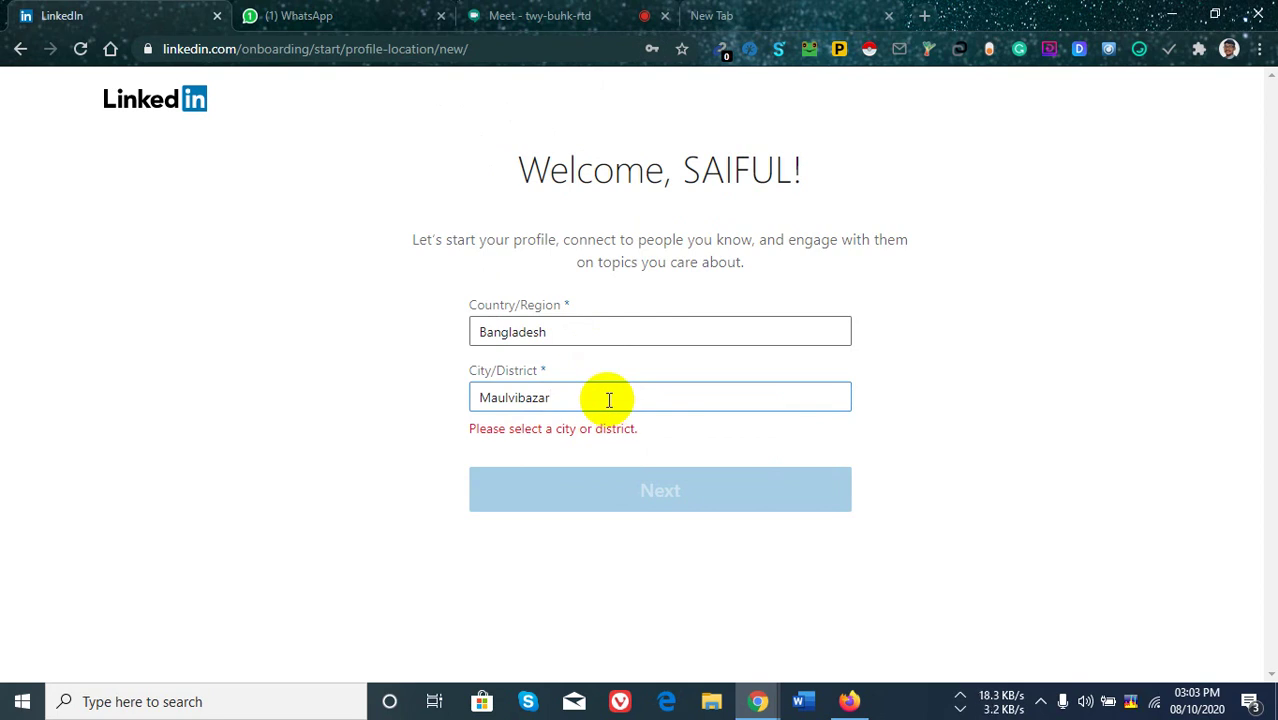
# Choose Maulvibazar, Sylhet, Bangladesh, submit the location, and switch to the Meet tab.
pyautogui.click(608, 400)
pyautogui.click(574, 428)
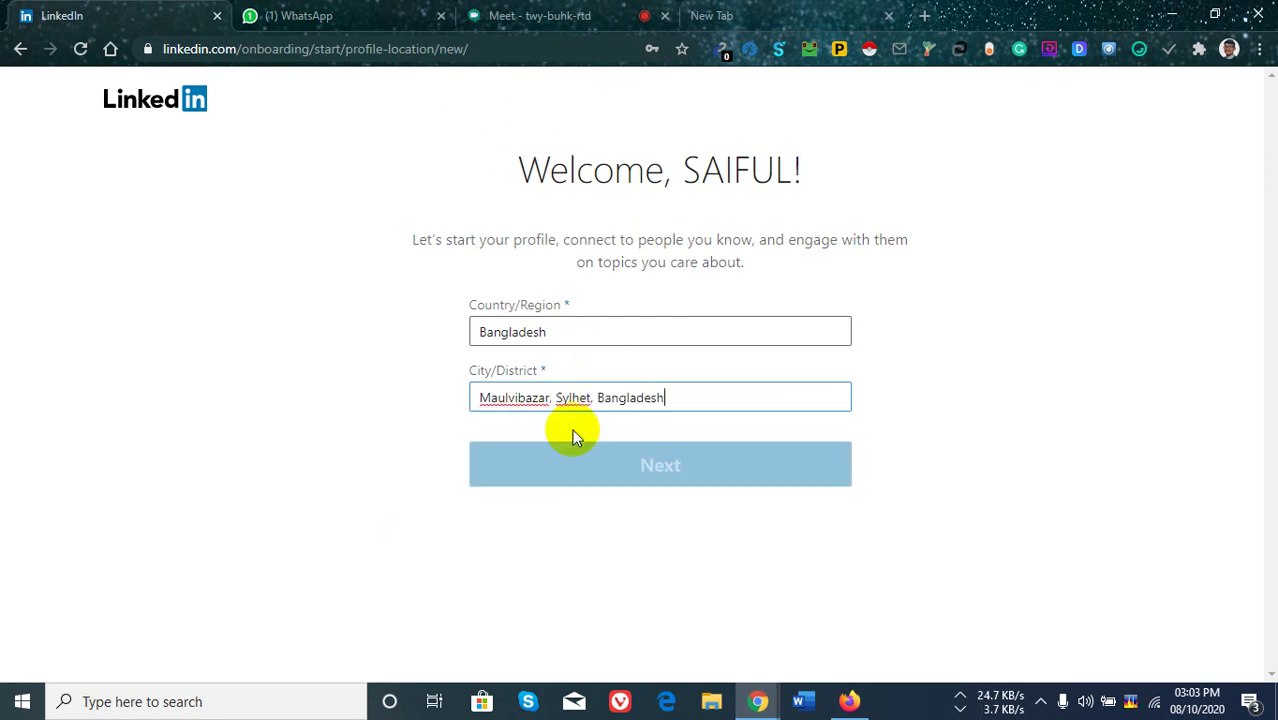
pyautogui.click(655, 468)
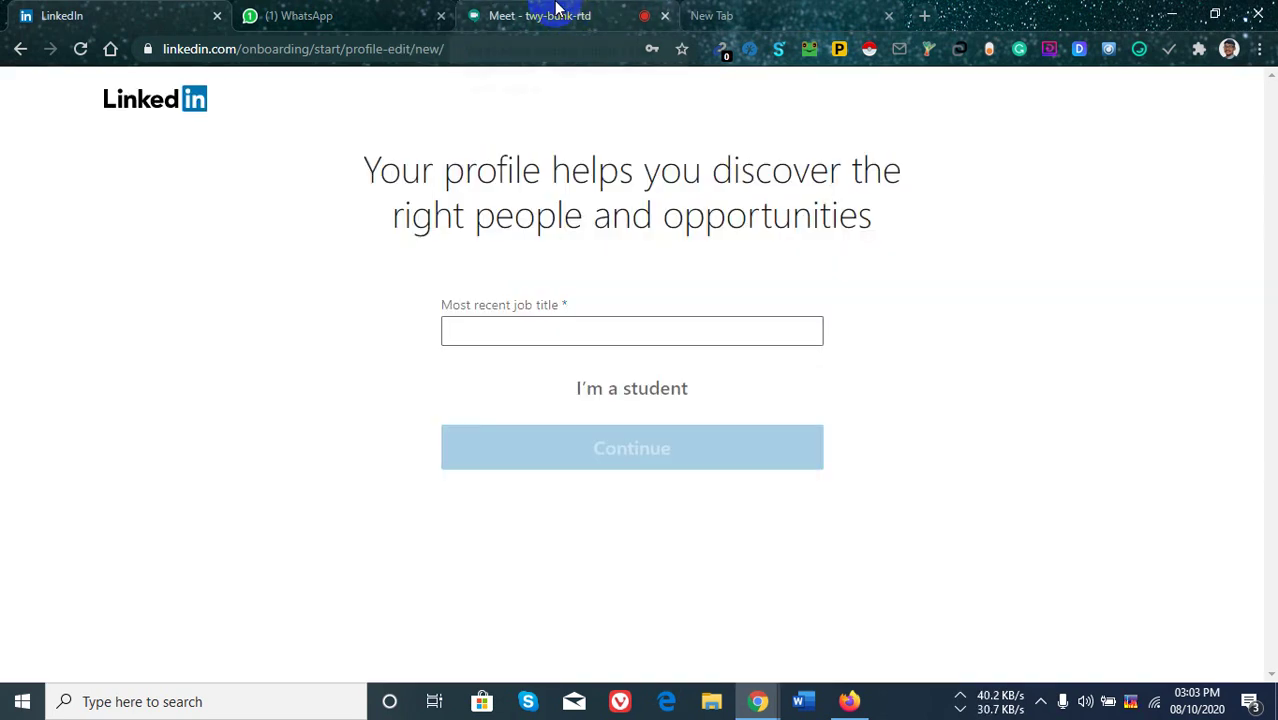
pyautogui.click(540, 15)
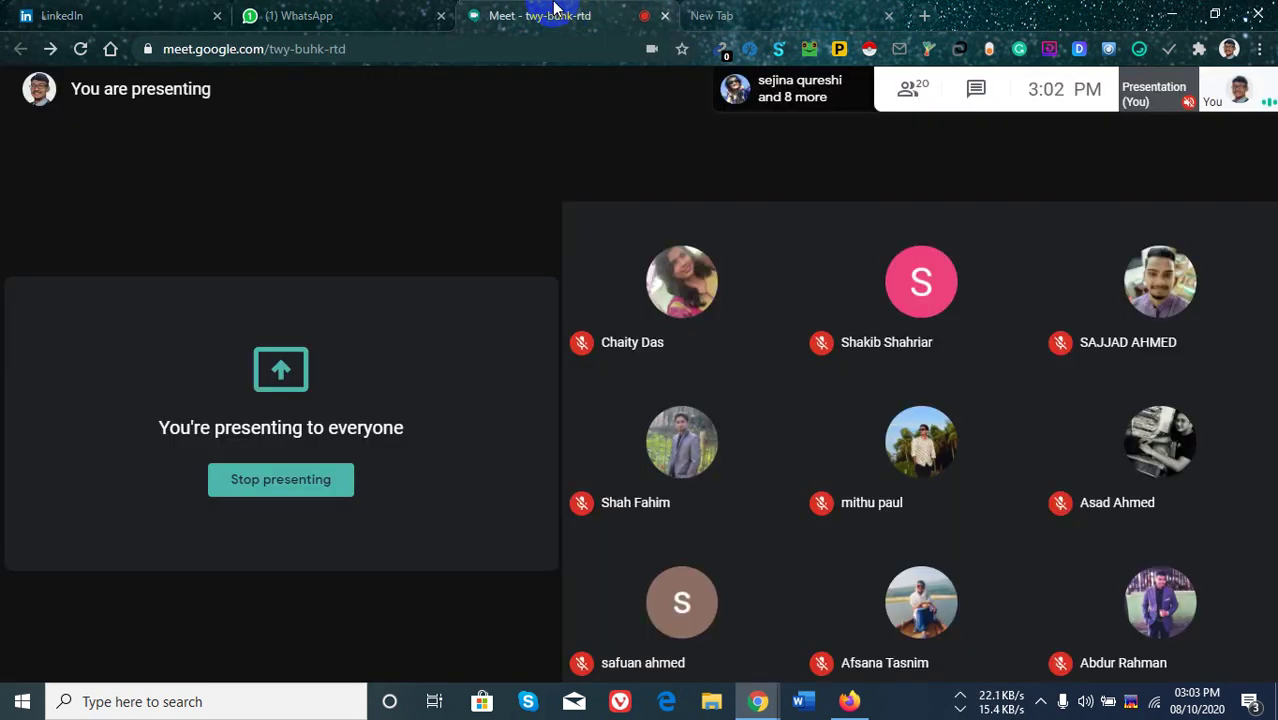
# Return from the Meet presentation to the LinkedIn job-title step.
pyautogui.click(137, 12)
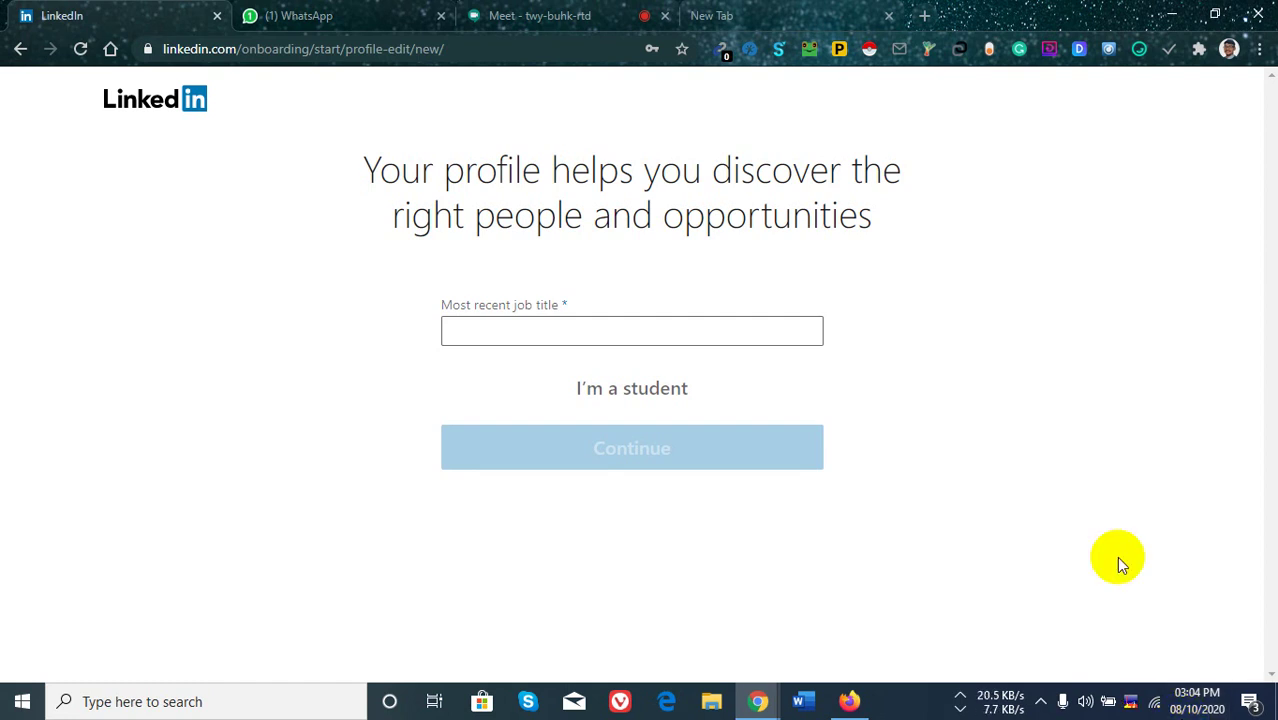
# Type 'Evo Max' into the job title field and set the employment type to Full-time.
pyautogui.click(658, 339)
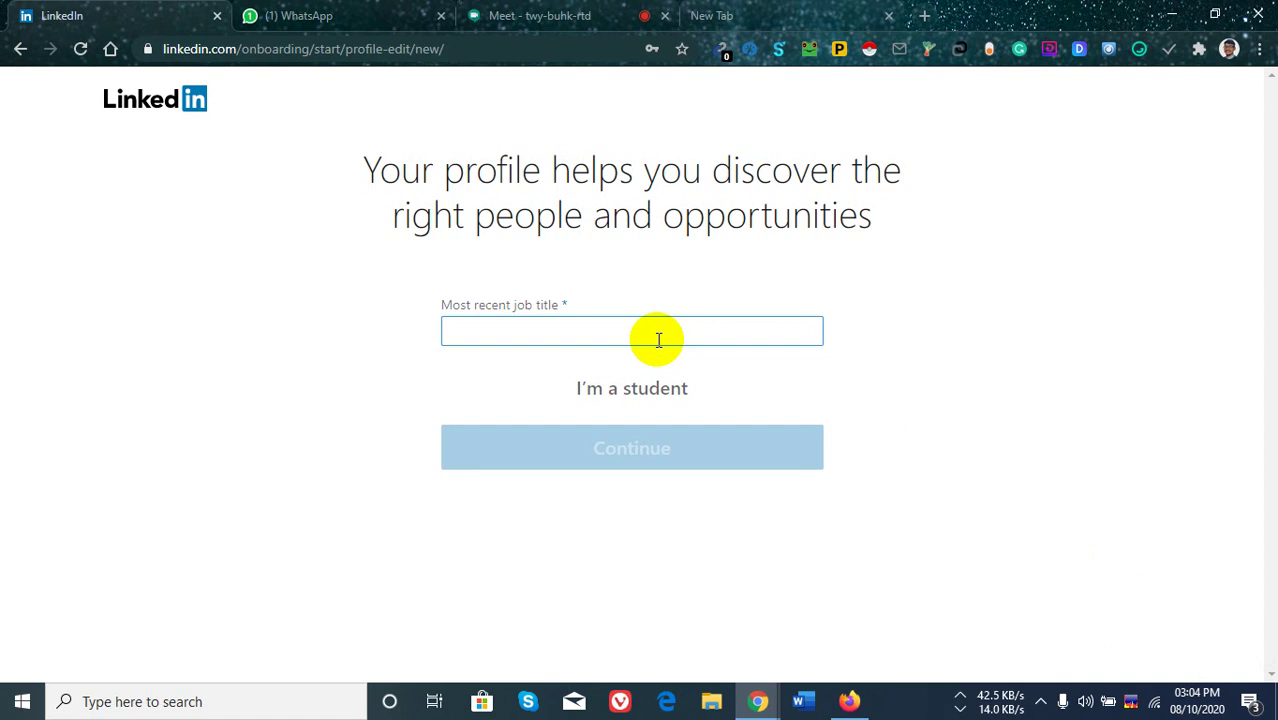
pyautogui.write('Evo')
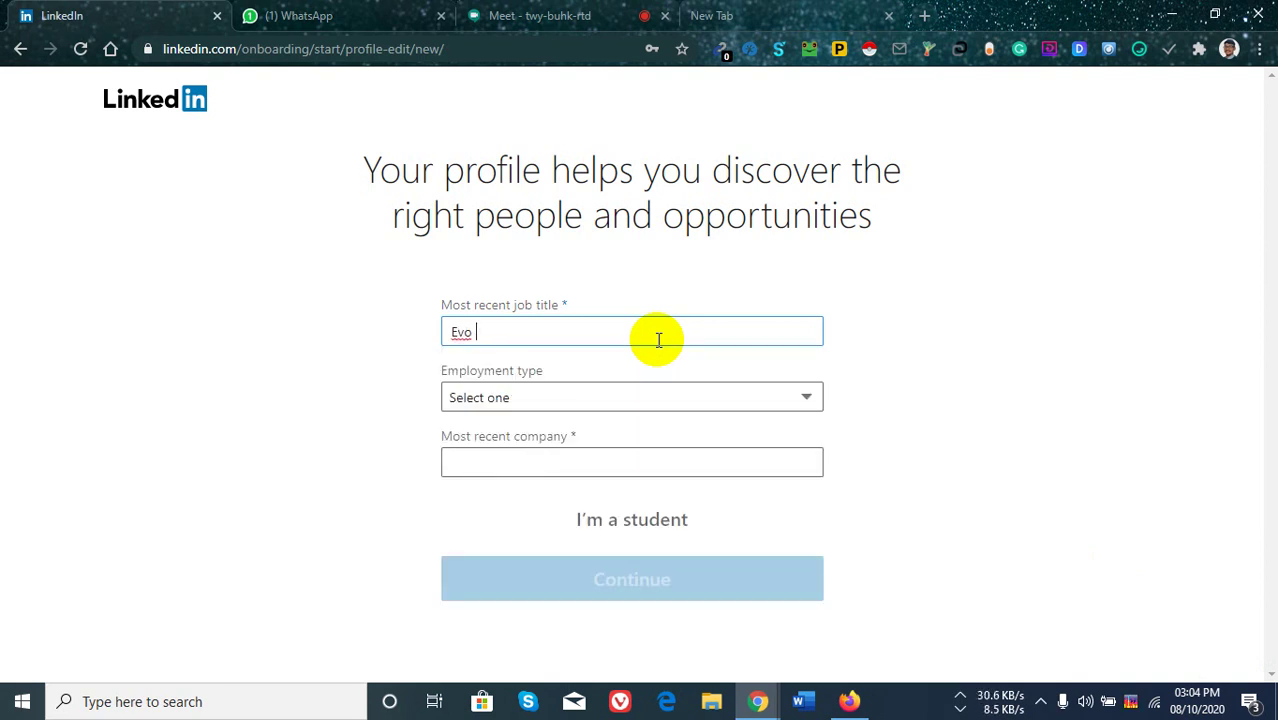
pyautogui.write(' Max IT')
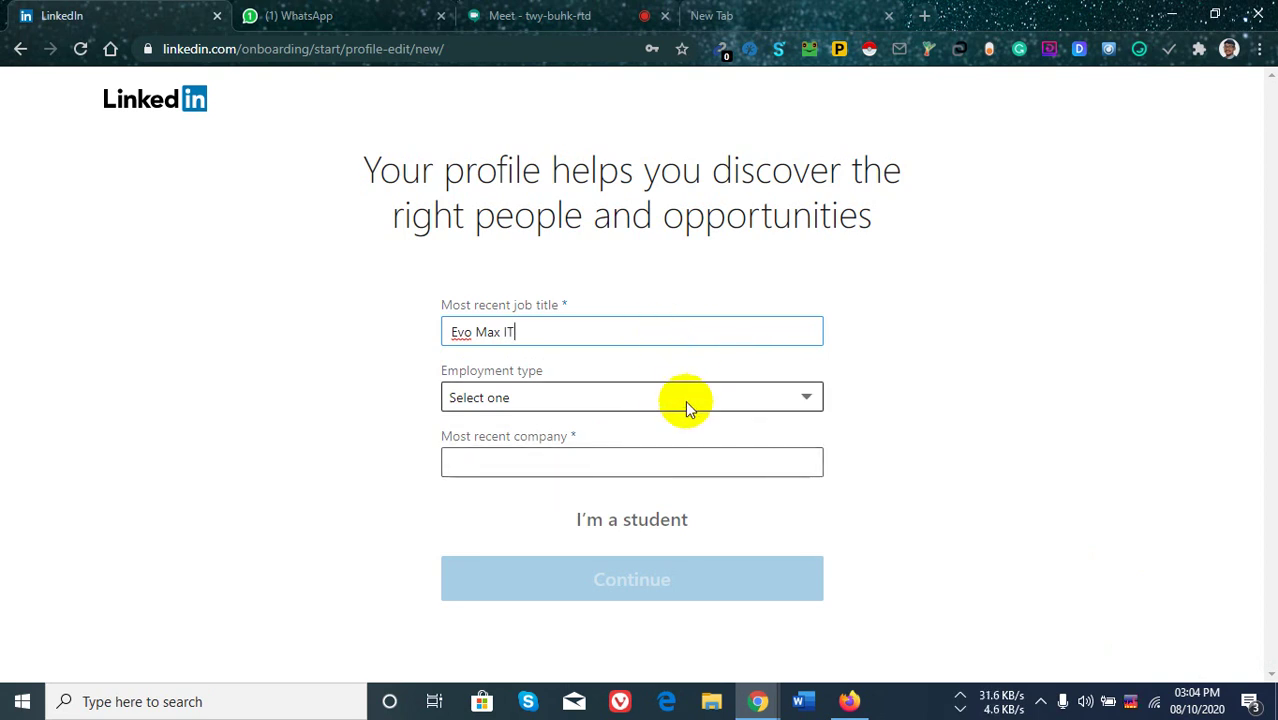
pyautogui.click(805, 398)
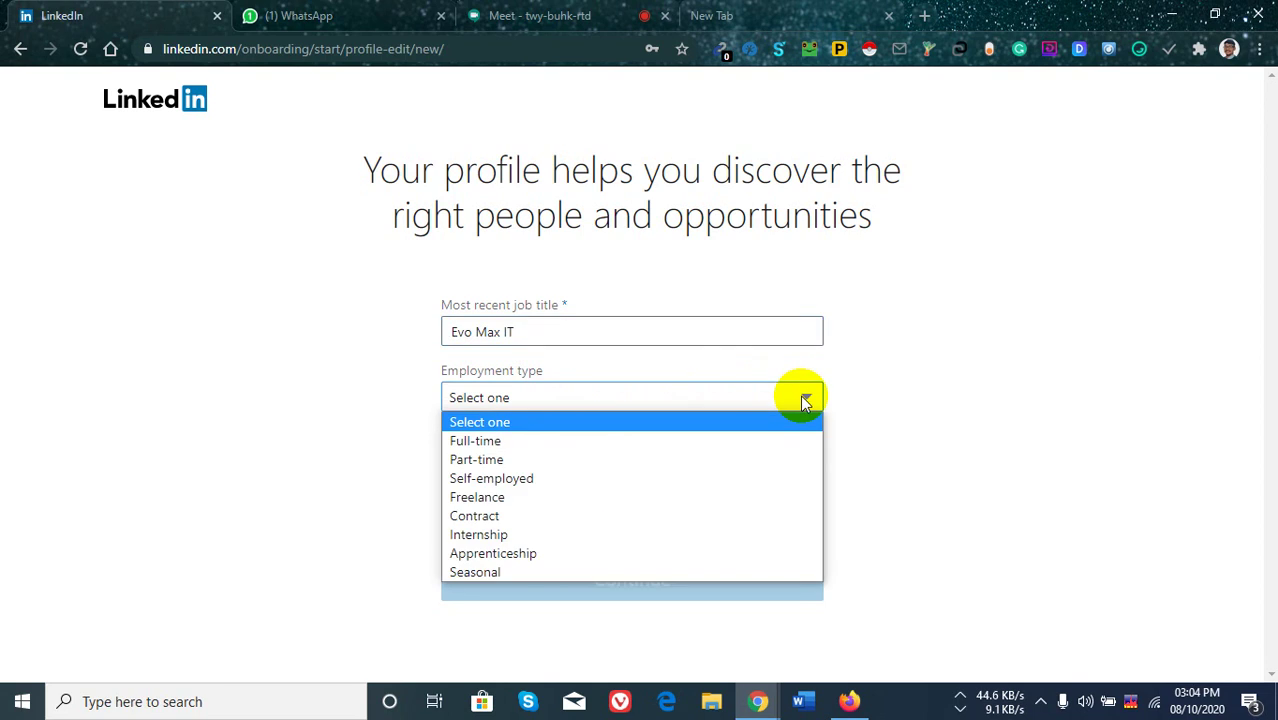
pyautogui.click(547, 440)
pyautogui.click(623, 463)
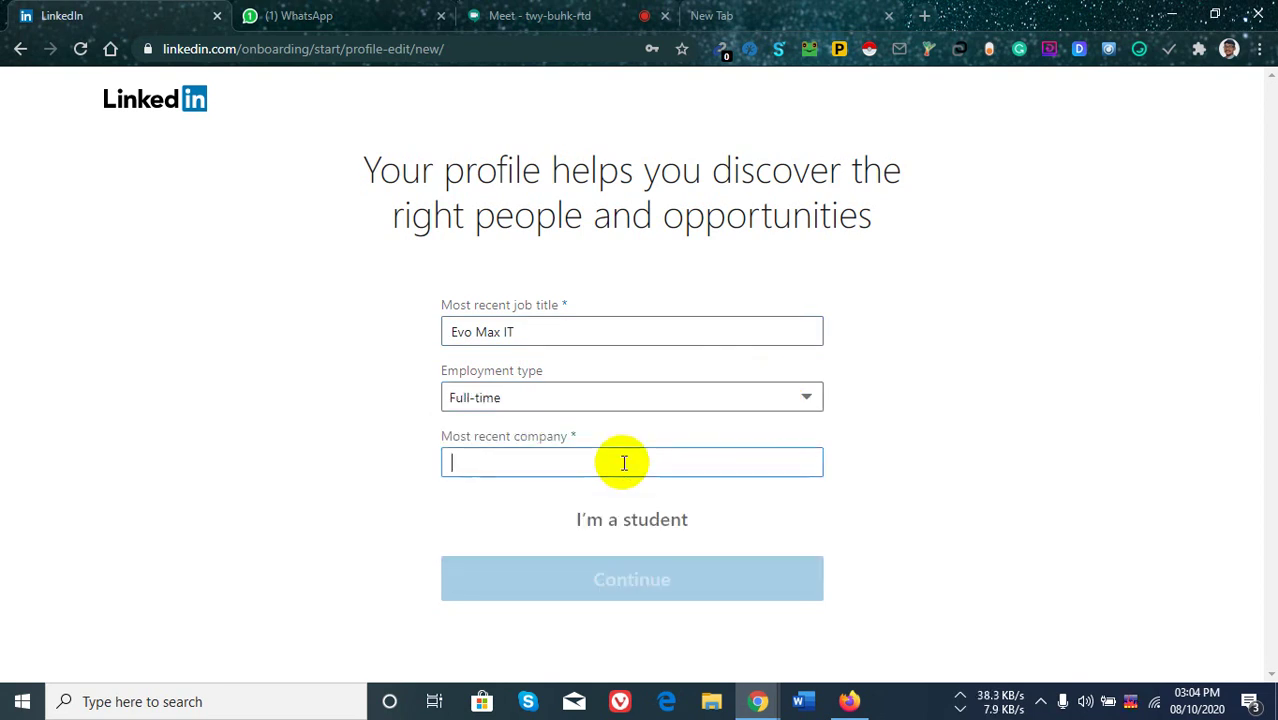
# Replace the mistaken job title with 'Digital Marketing Manager'.
pyautogui.moveTo(515, 332); pyautogui.dragTo(378, 340)
pyautogui.hotkey('ctrl', 'c')
pyautogui.press('BackSpace')
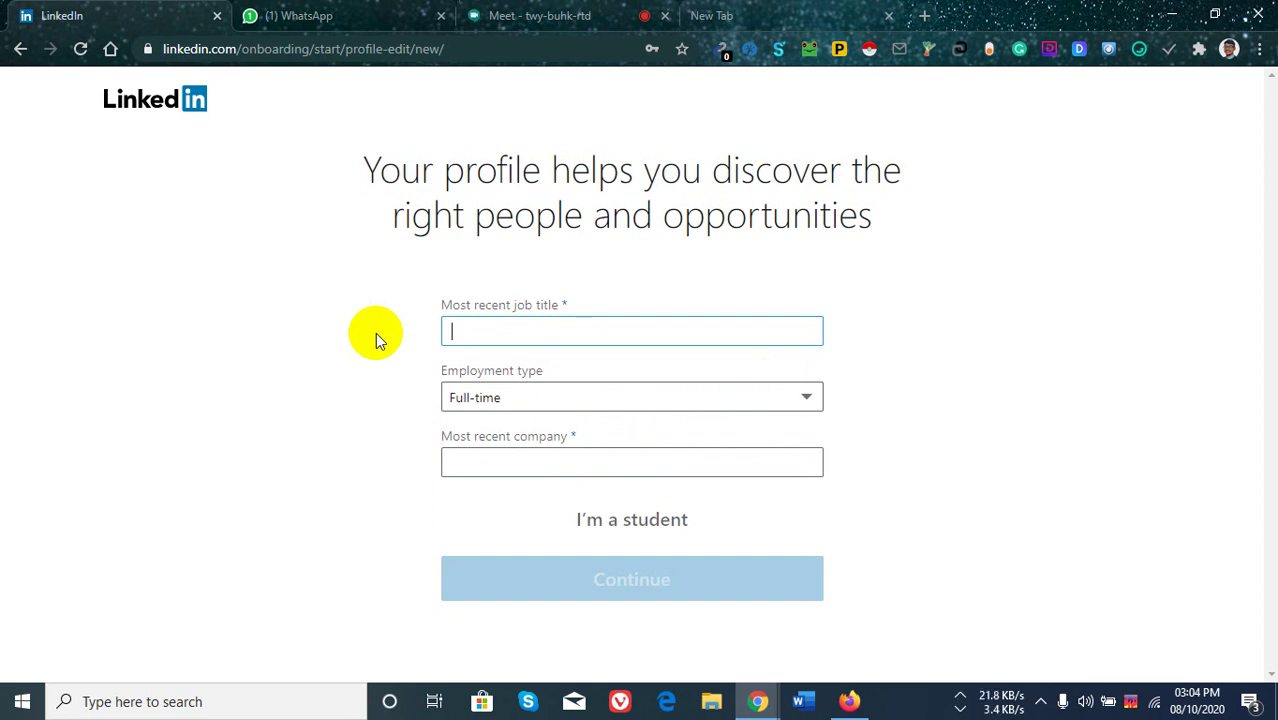
pyautogui.write('D')
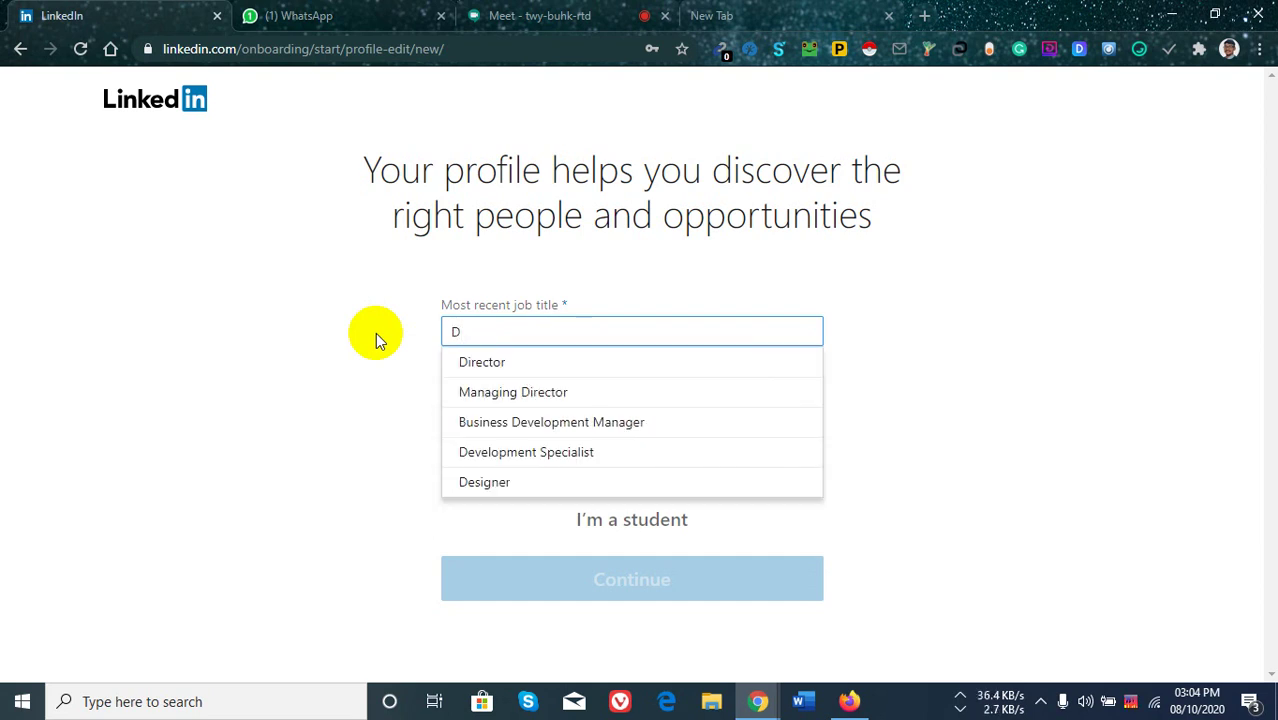
pyautogui.write('igital')
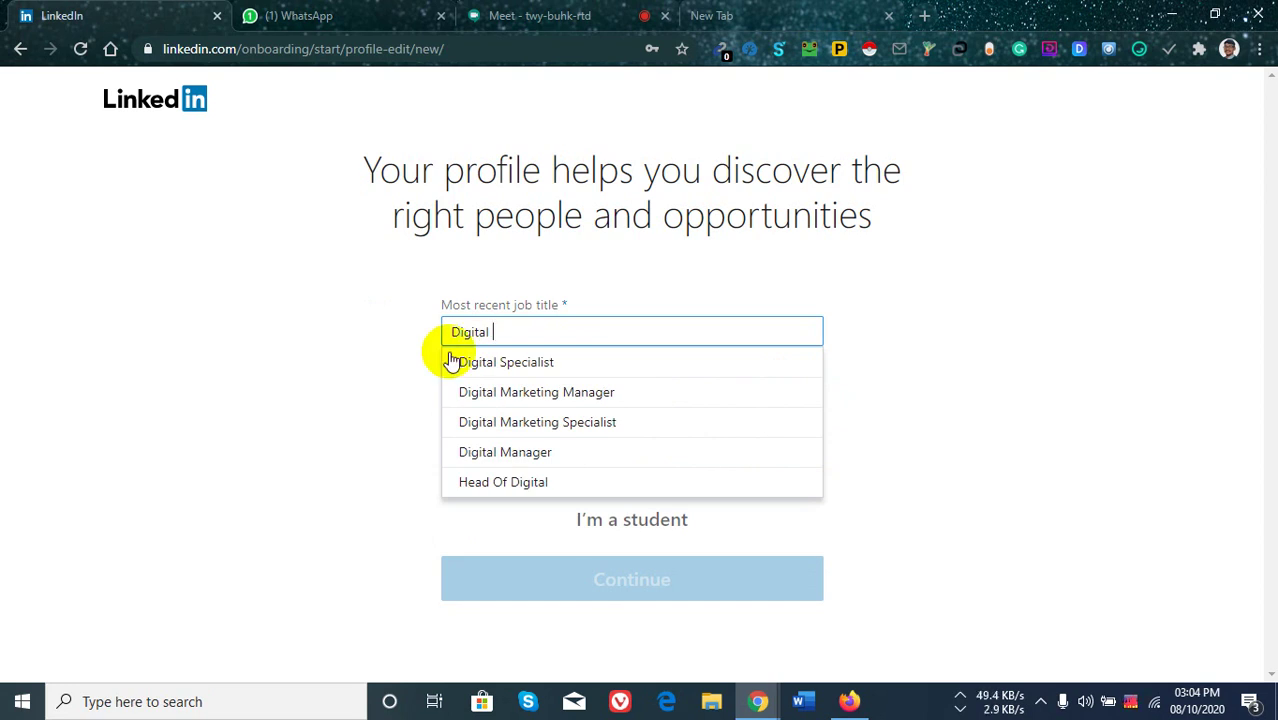
pyautogui.click(536, 395)
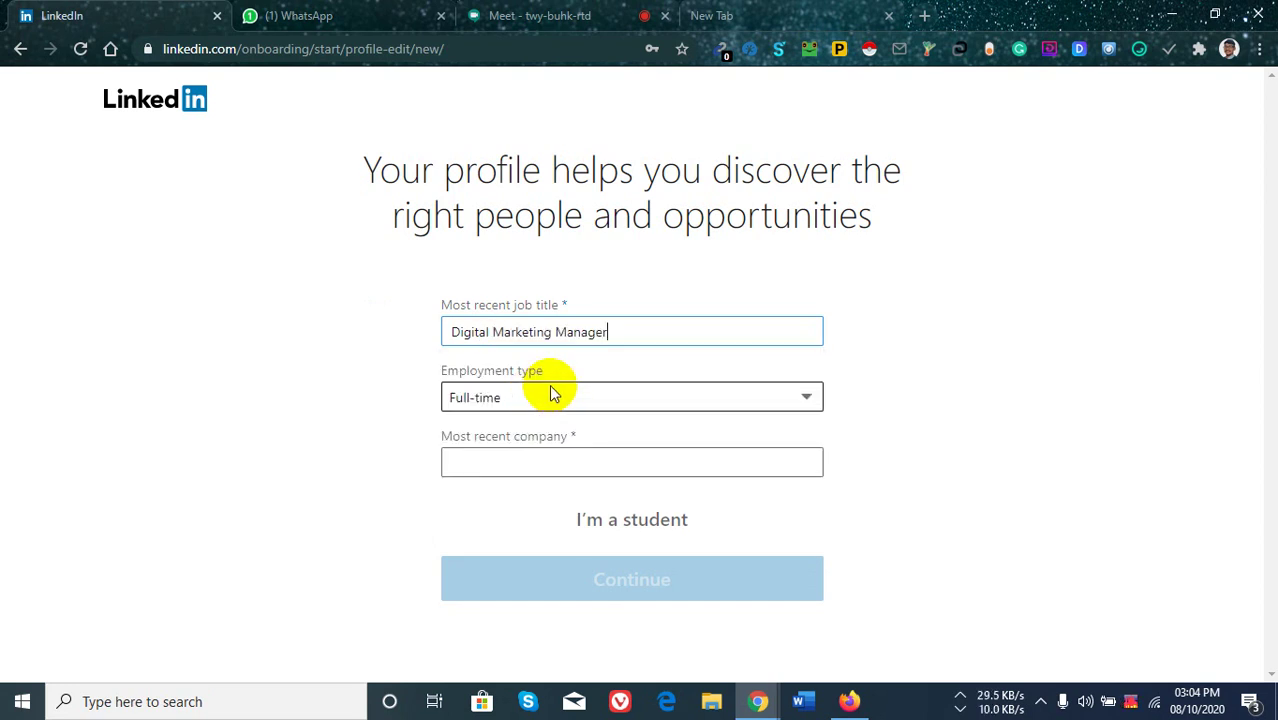
# Enter Evo Max IT as the most recent company and submit the details.
pyautogui.click(606, 461)
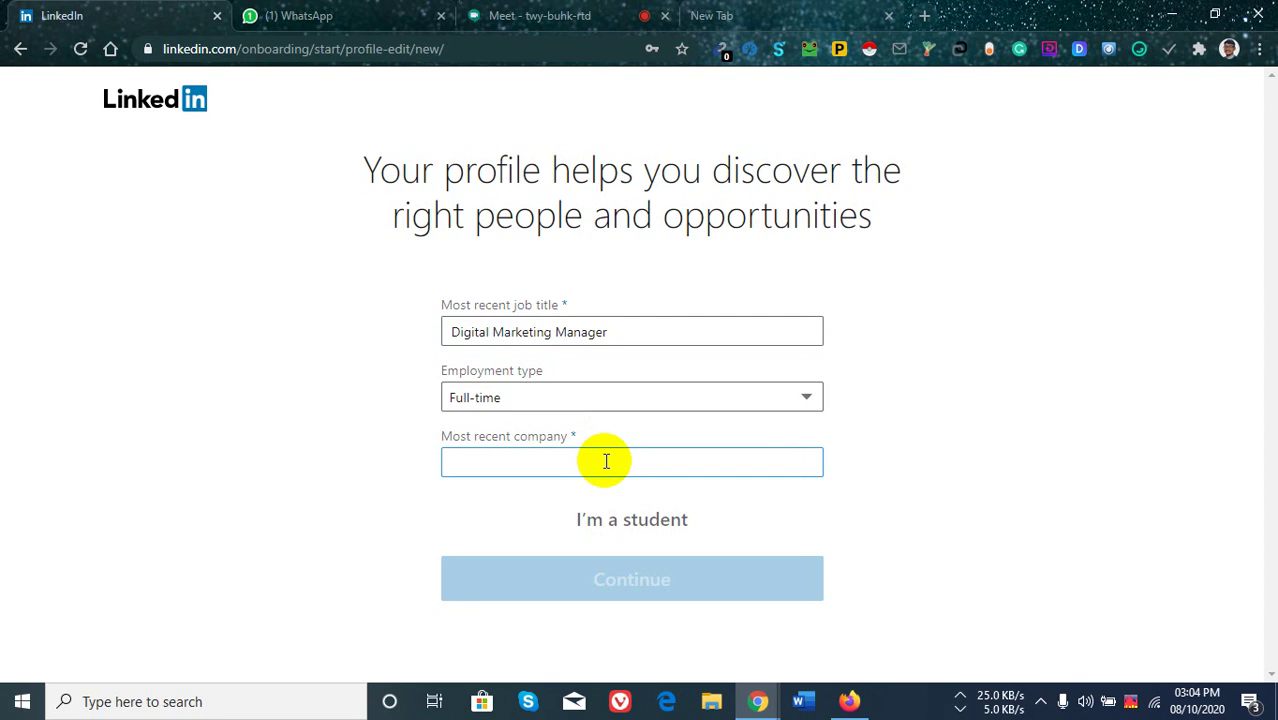
pyautogui.hotkey('ctrl', 'v')
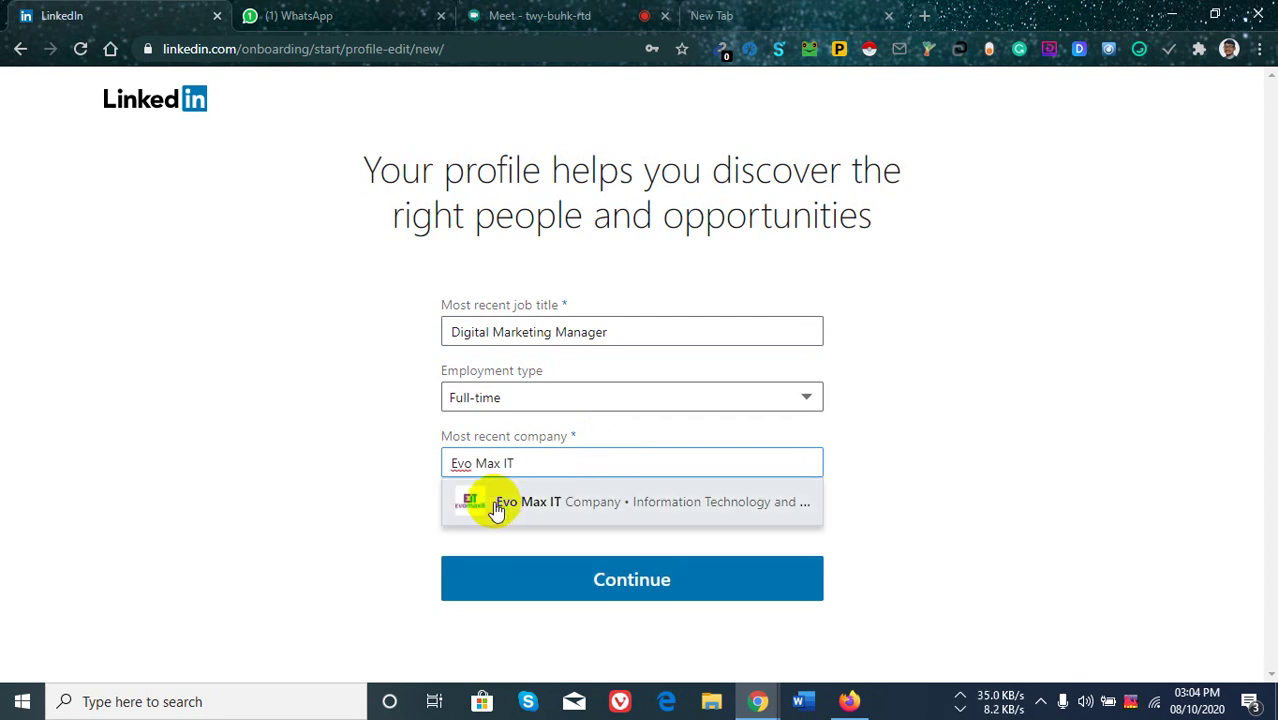
pyautogui.click(511, 504)
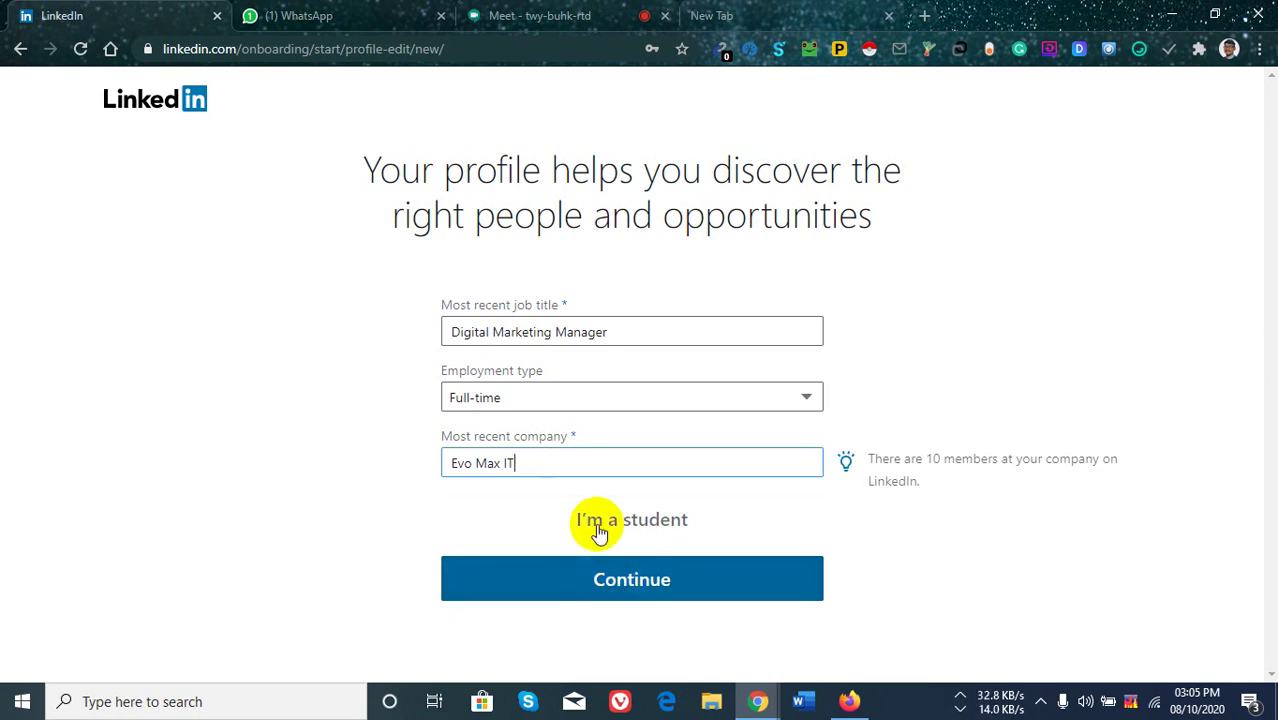
pyautogui.click(646, 592)
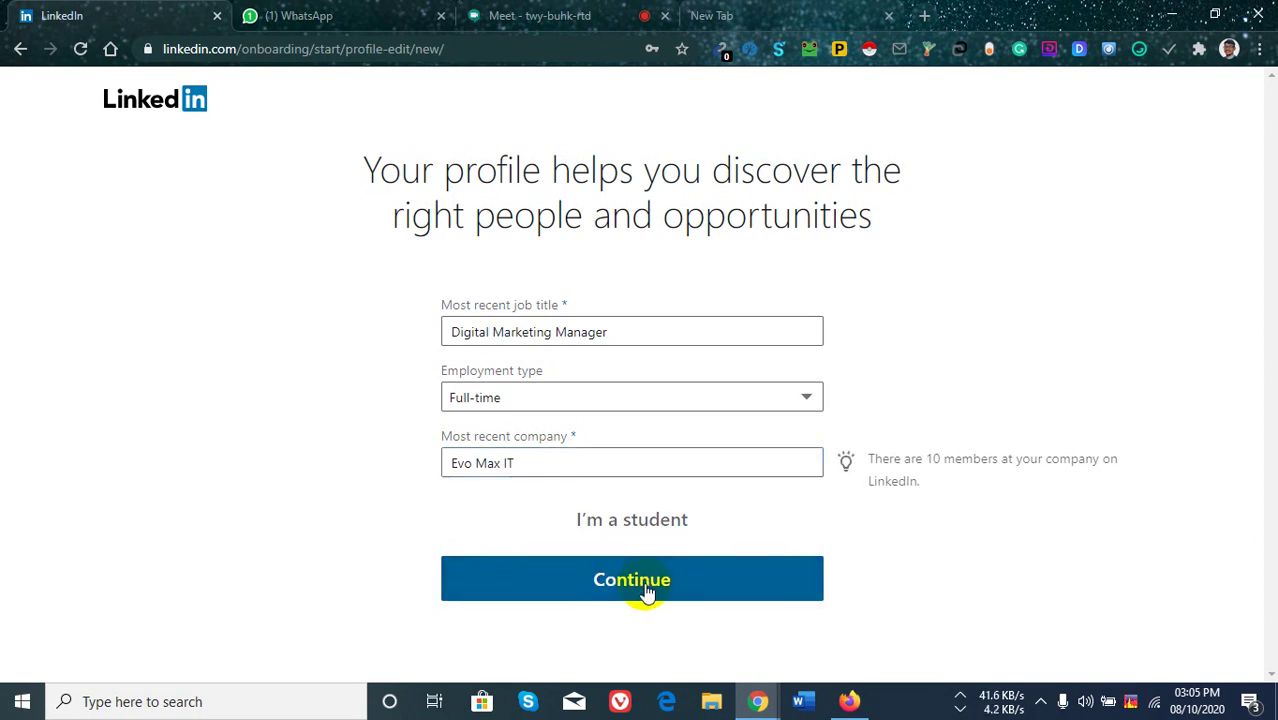
pyautogui.click(645, 591)
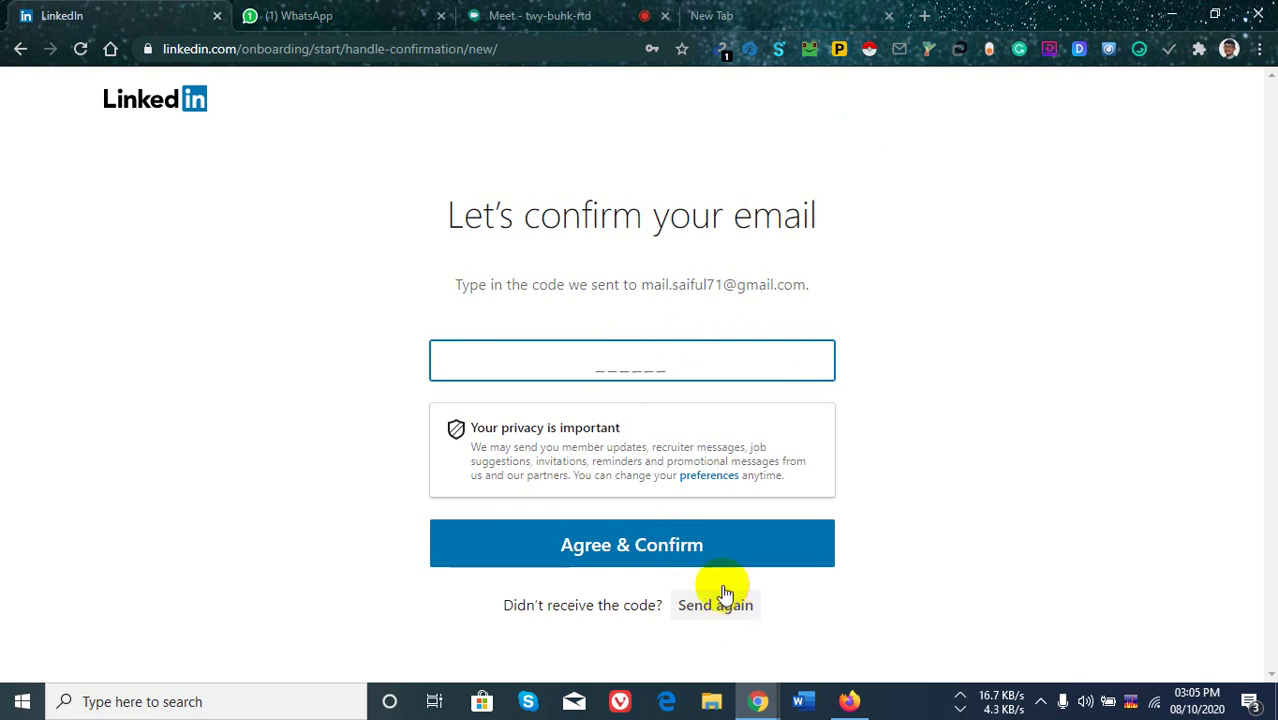
# Open a new browser tab to look for the LinkedIn confirmation code.
pyautogui.click(921, 17)
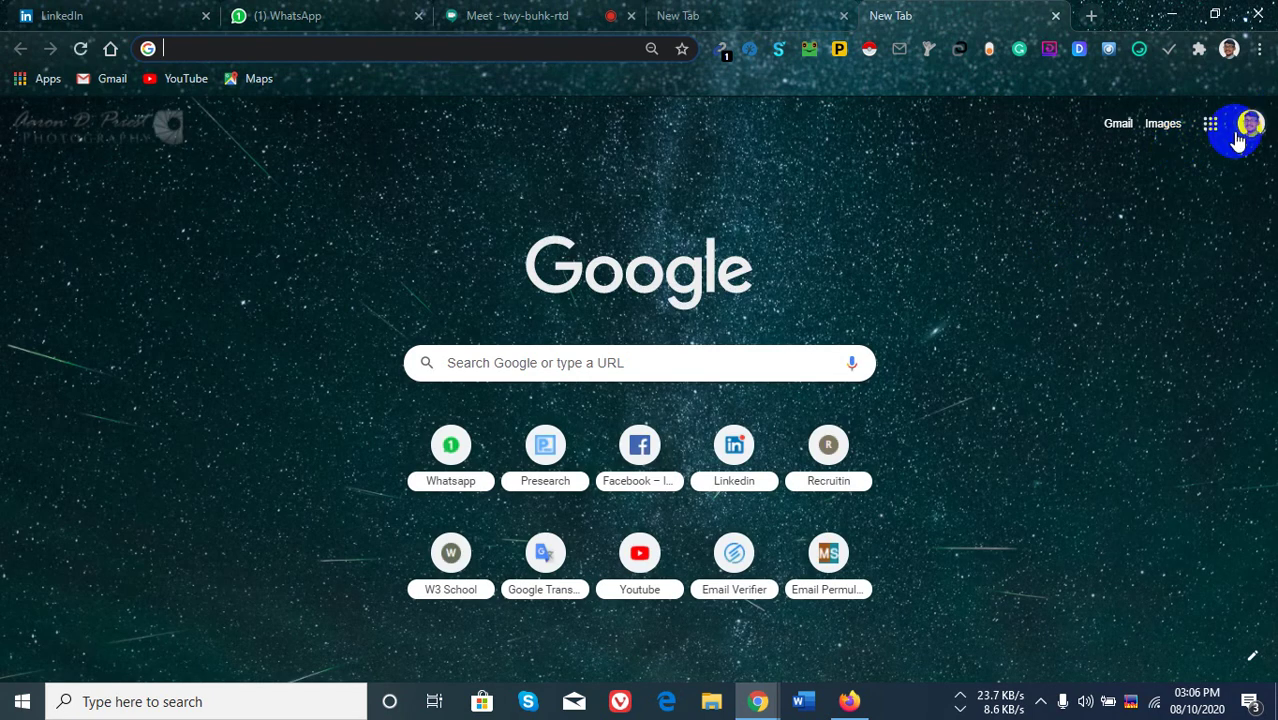
# Check the second Google account's Gmail Promotions for the code, then return to LinkedIn.
pyautogui.click(1250, 126)
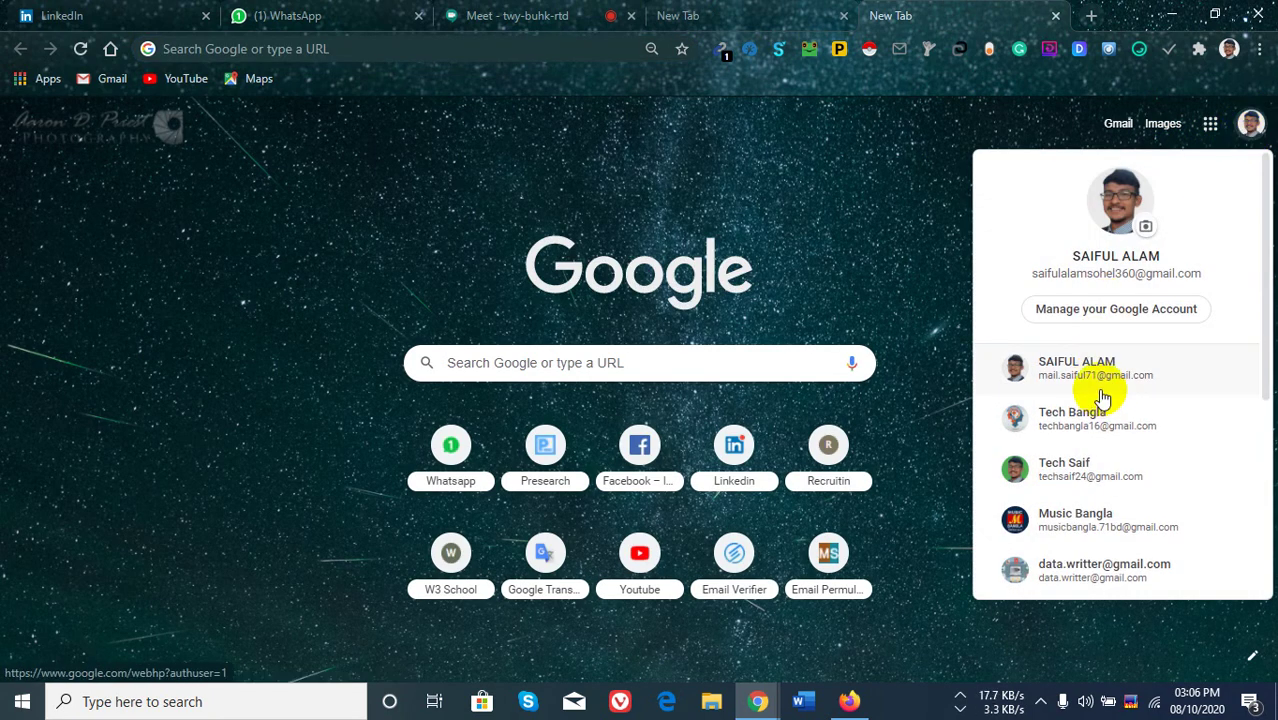
pyautogui.click(1098, 372)
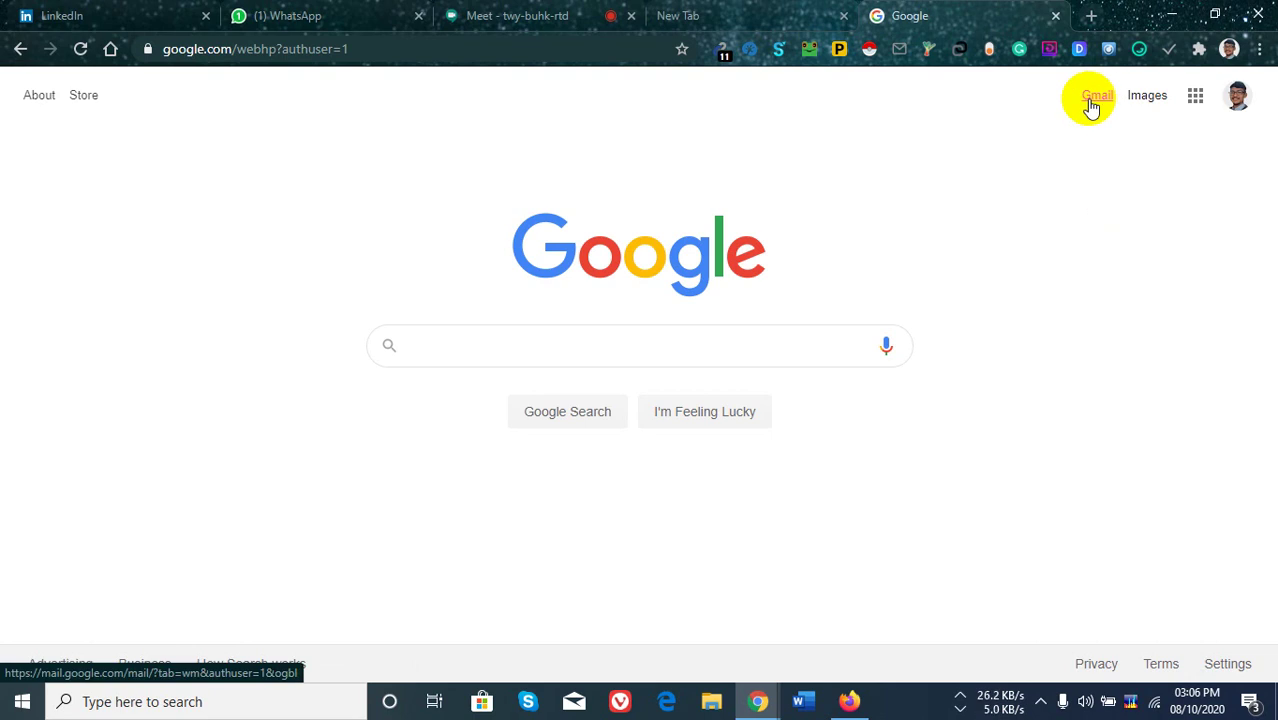
pyautogui.click(1091, 102)
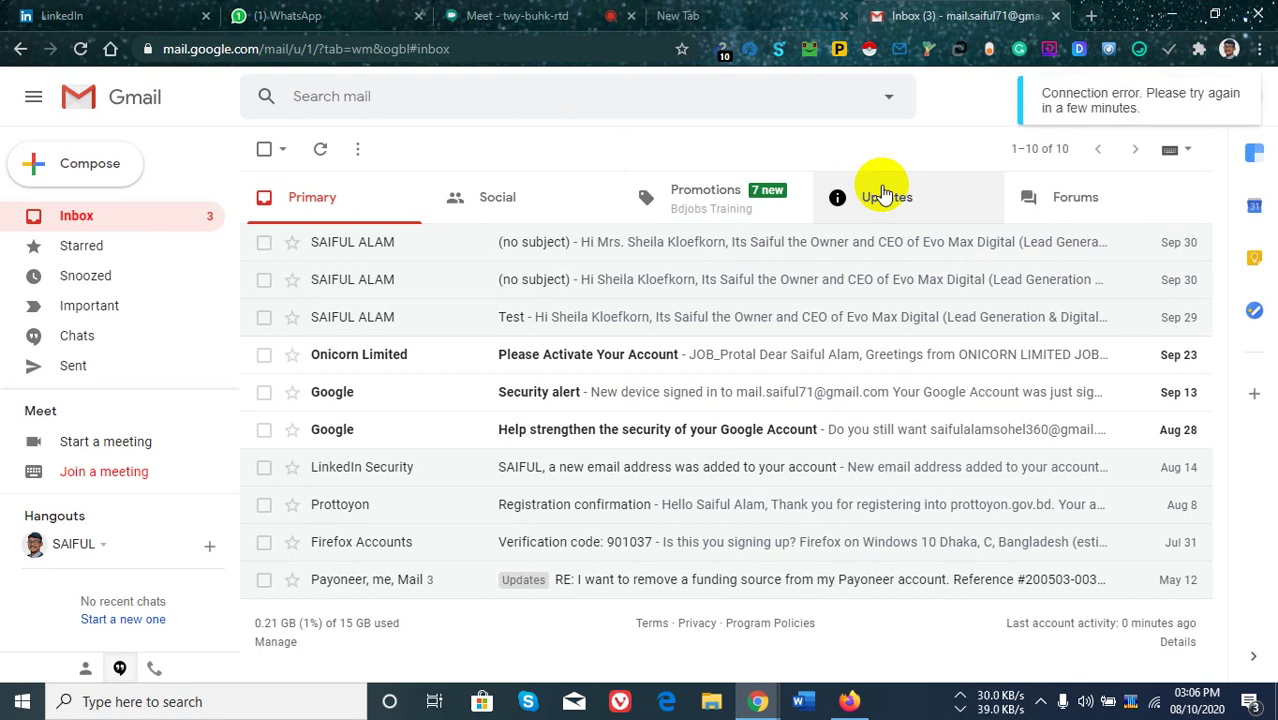
pyautogui.click(719, 200)
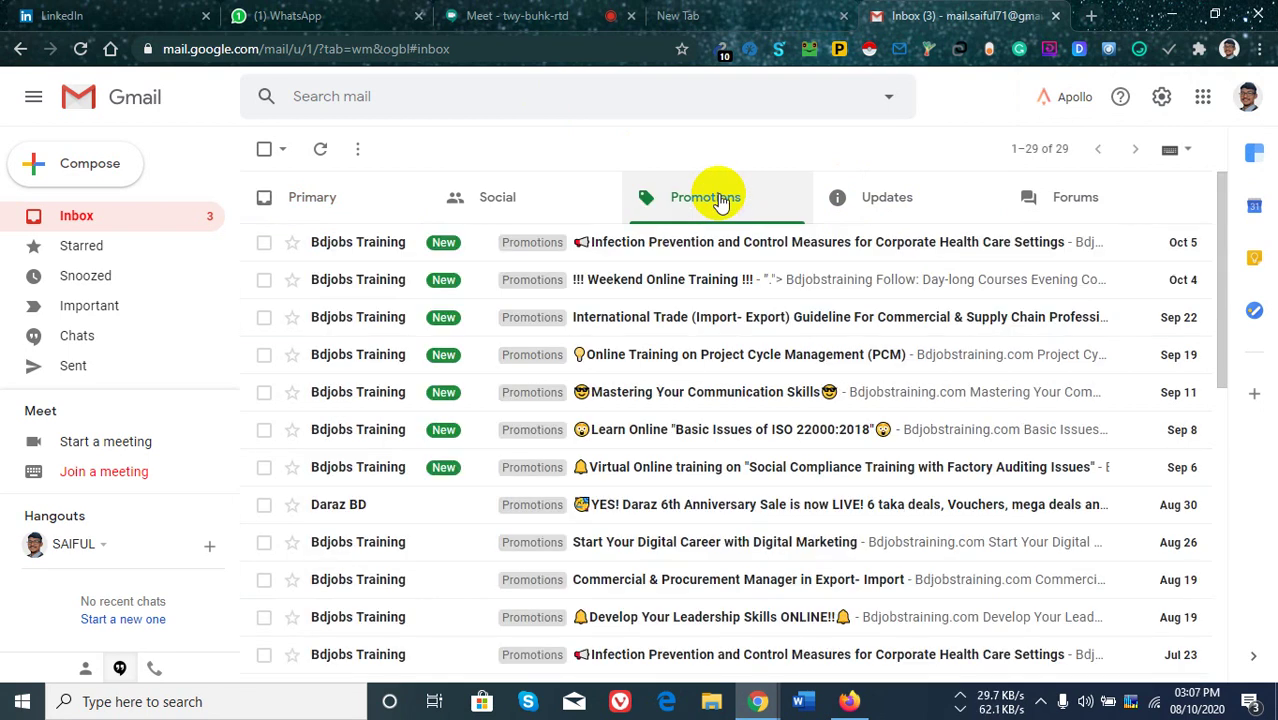
pyautogui.click(118, 12)
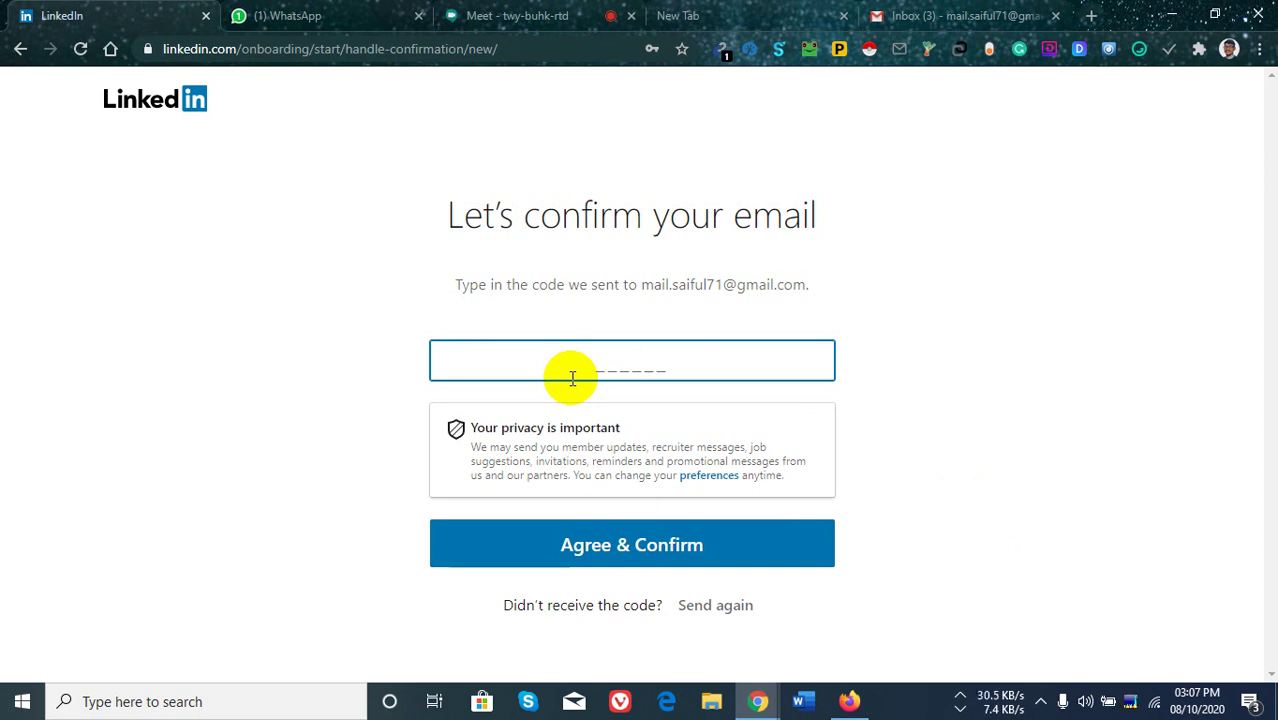
# Have LinkedIn resend the confirmation code, then go back three pages in the browser.
pyautogui.click(646, 556)
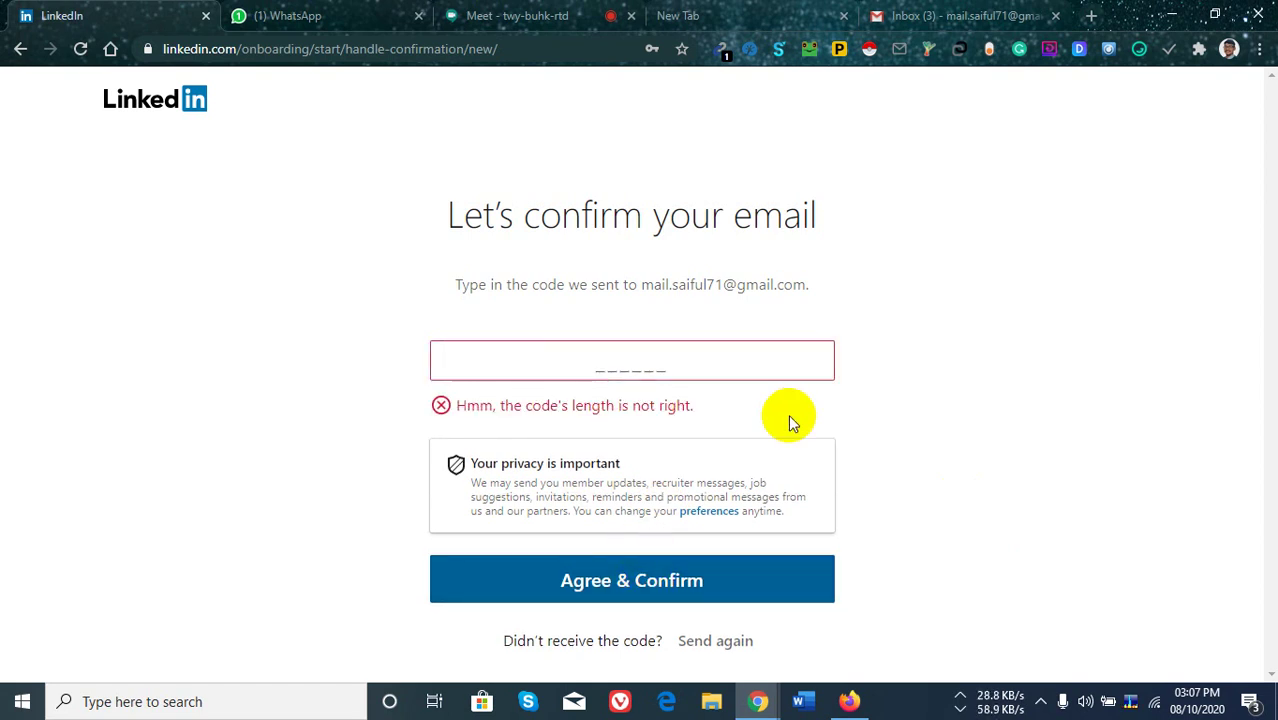
pyautogui.click(718, 642)
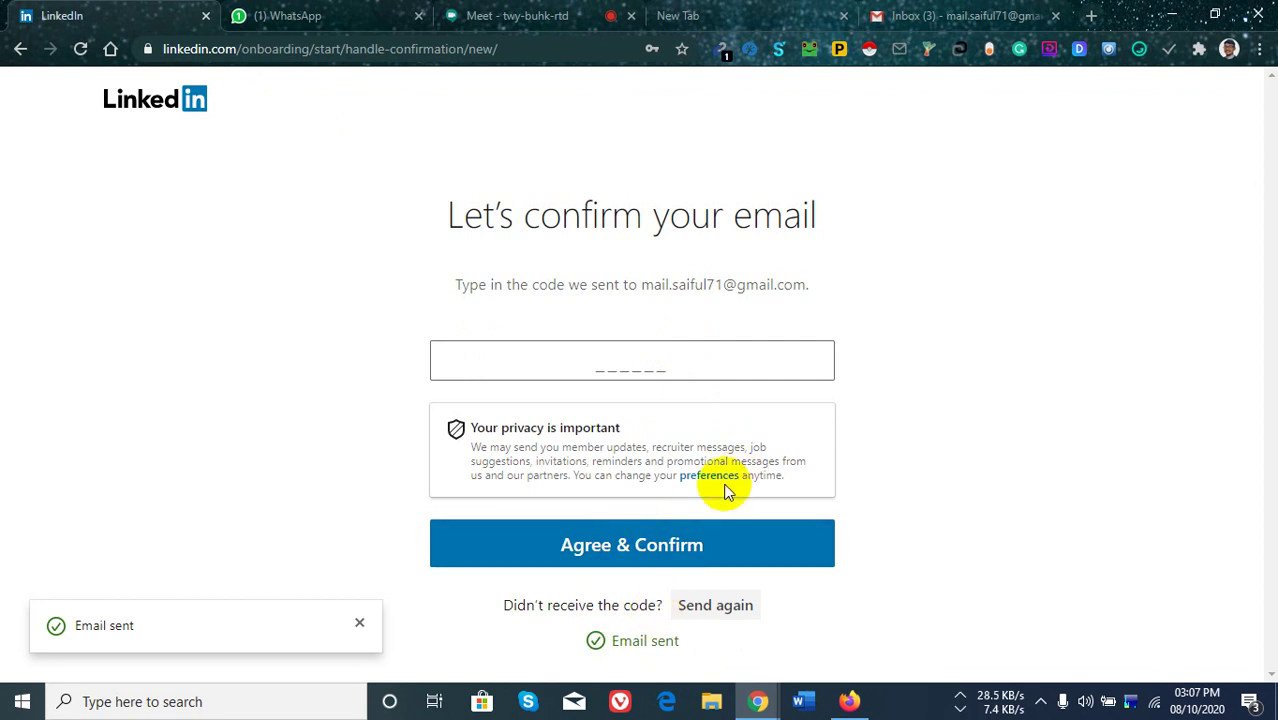
pyautogui.click(20, 50)
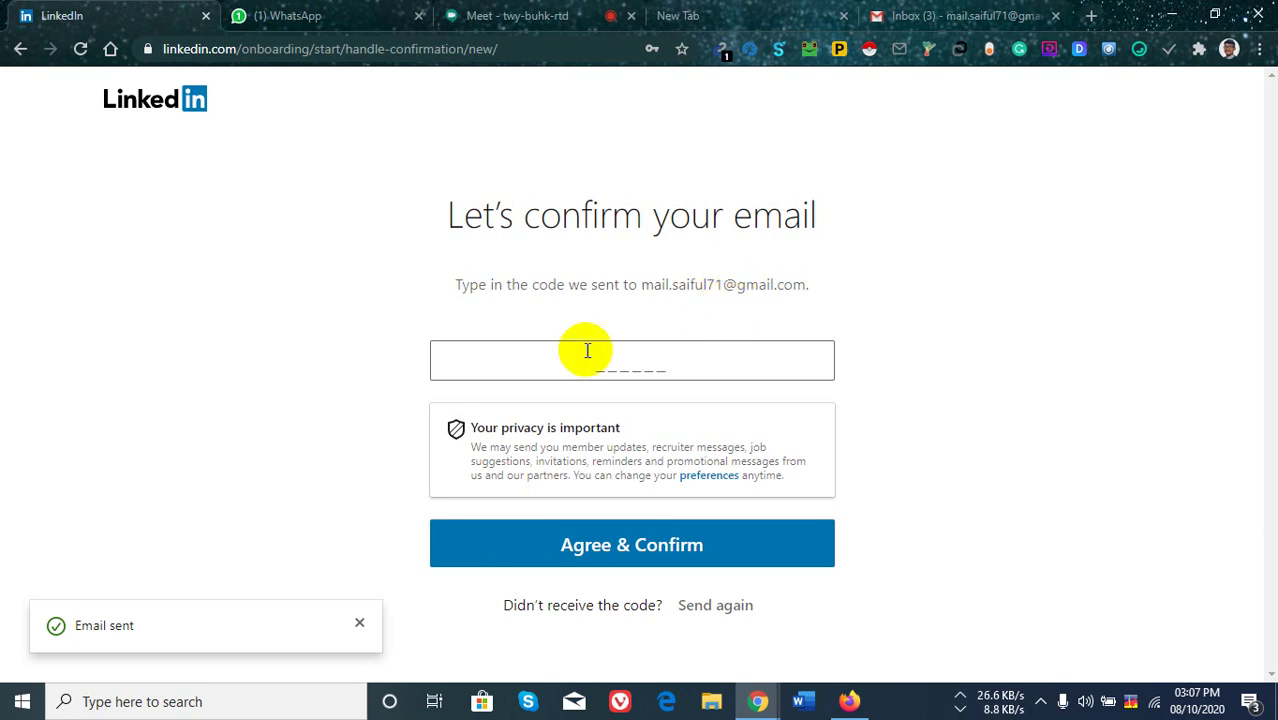
pyautogui.click(20, 48)
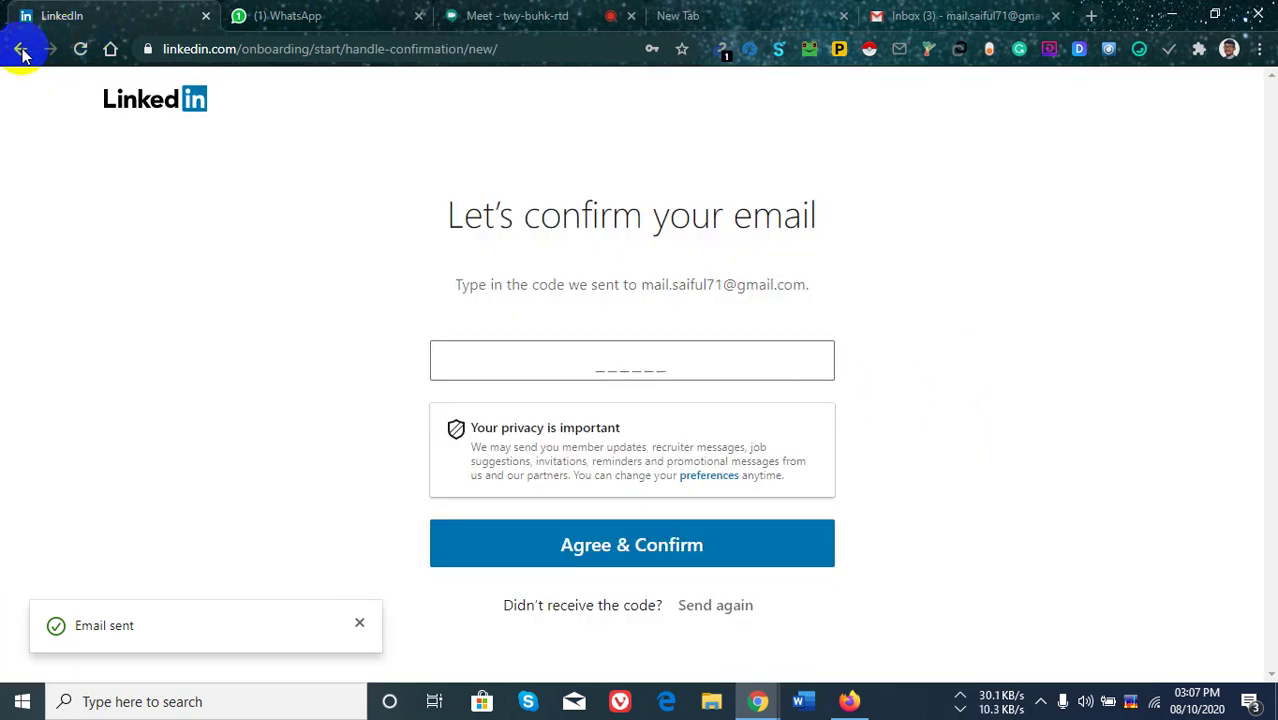
pyautogui.click(21, 50)
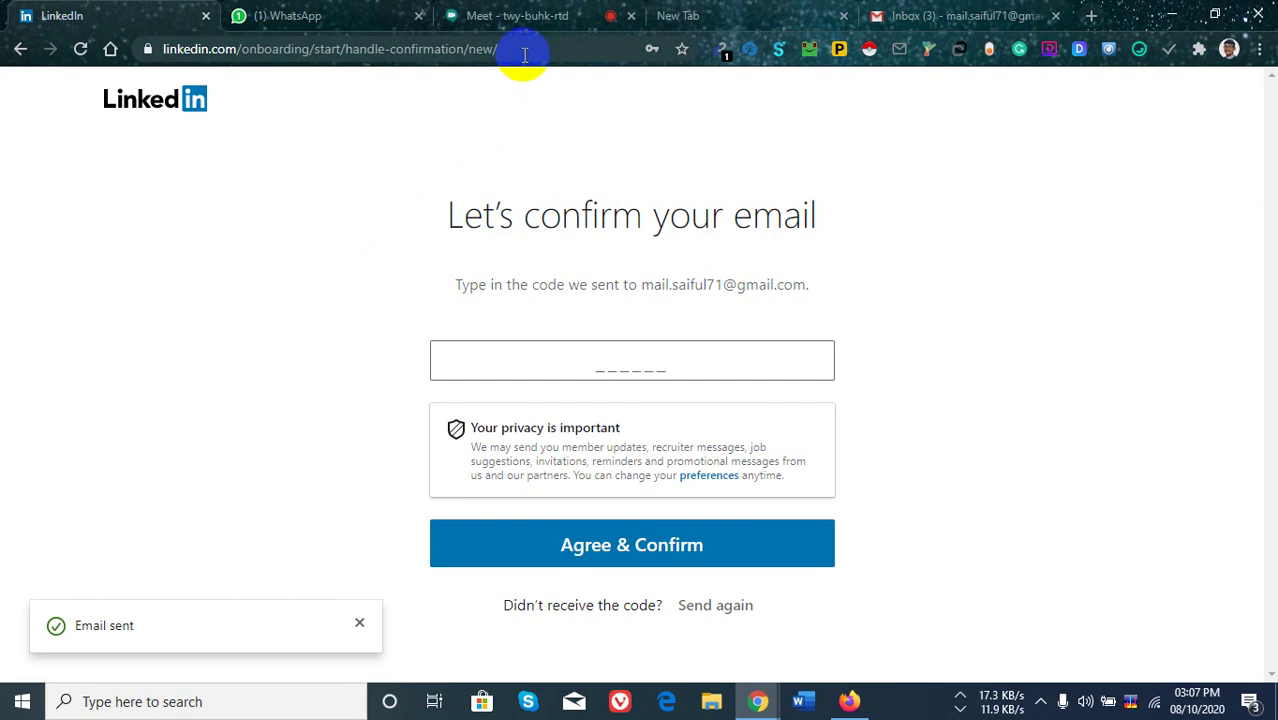
# Replace the address bar URL and open linkedin.com from the suggestions.
pyautogui.click(528, 48)
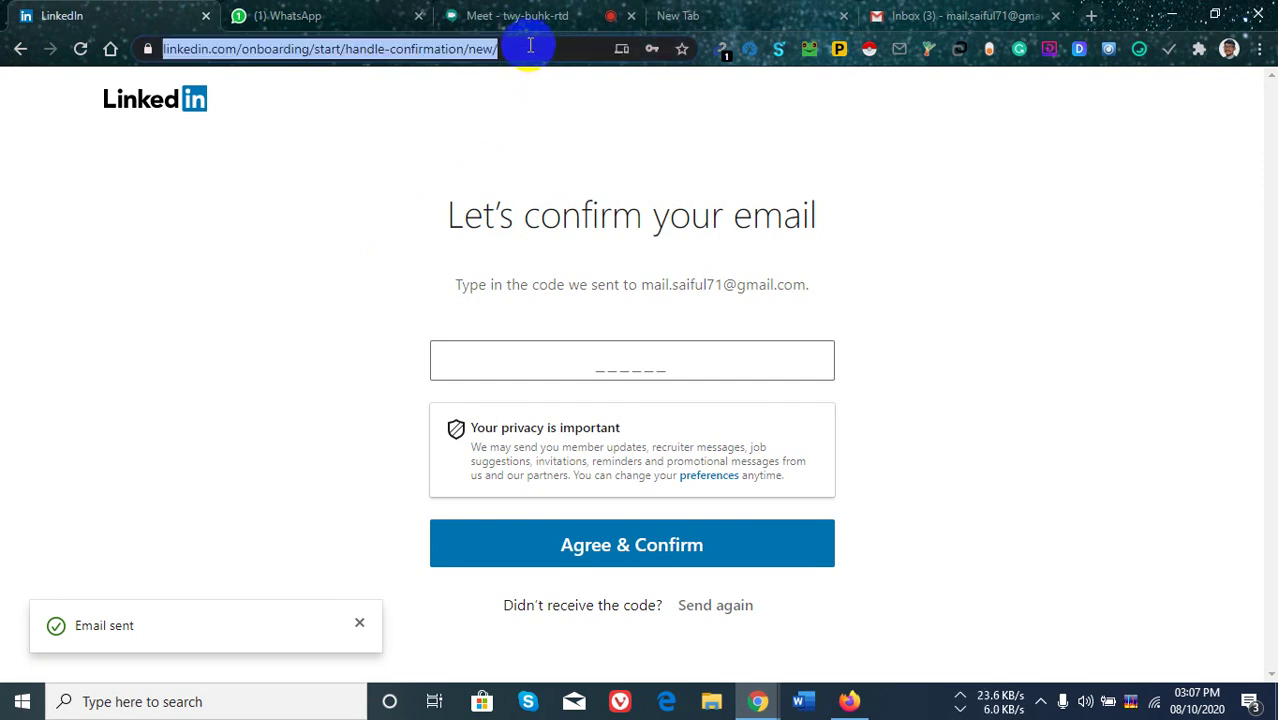
pyautogui.press('BackSpace')
pyautogui.write('linkwed')
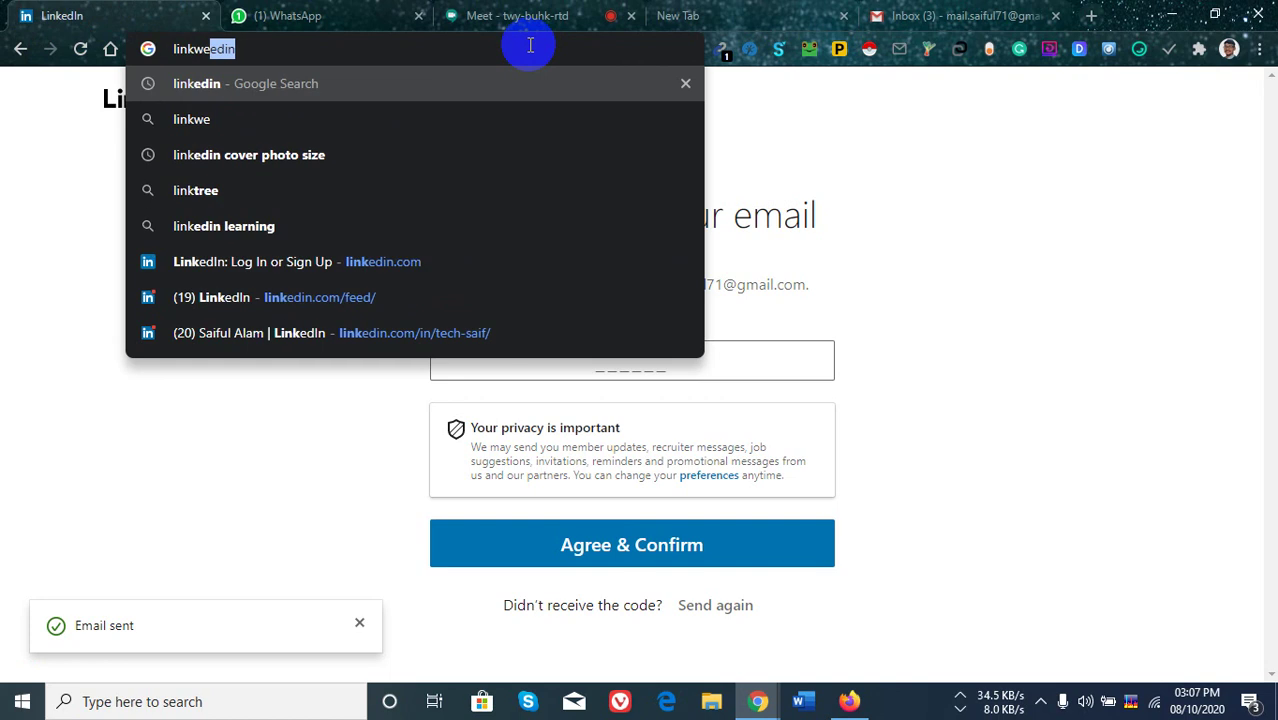
pyautogui.press('BackSpace')
pyautogui.press('BackSpace')
pyautogui.press('BackSpace')
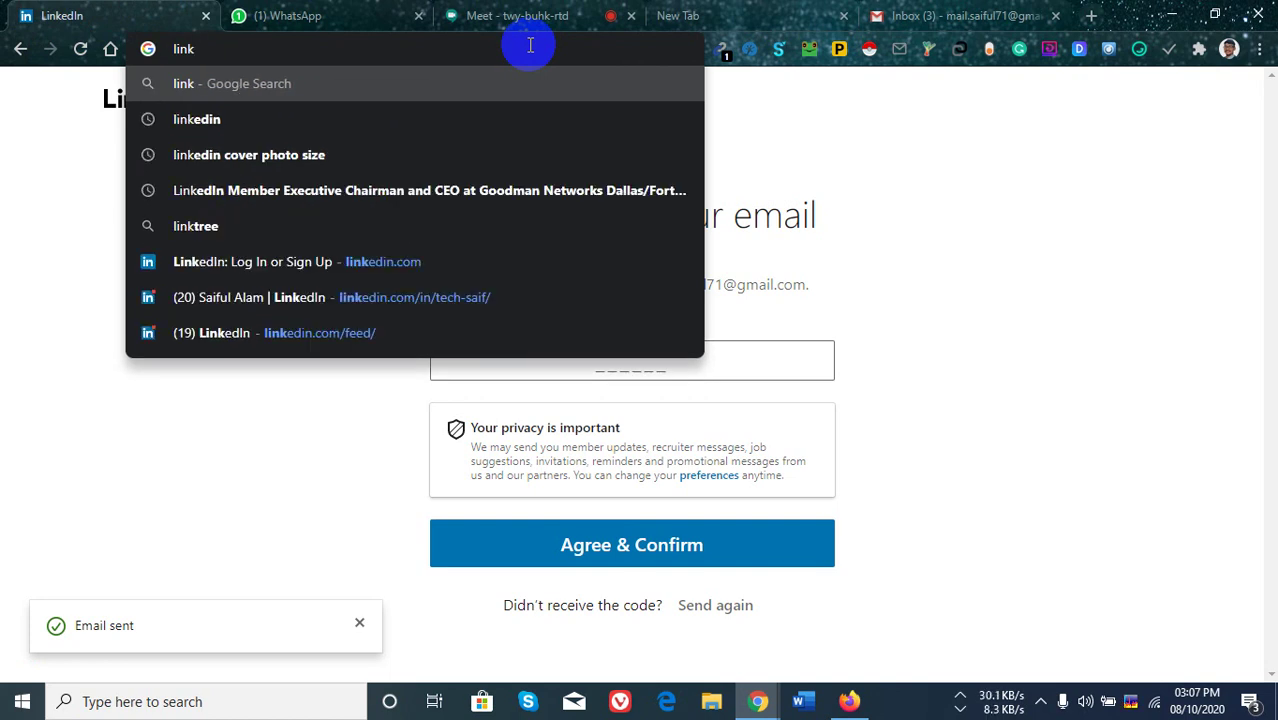
pyautogui.click(383, 268)
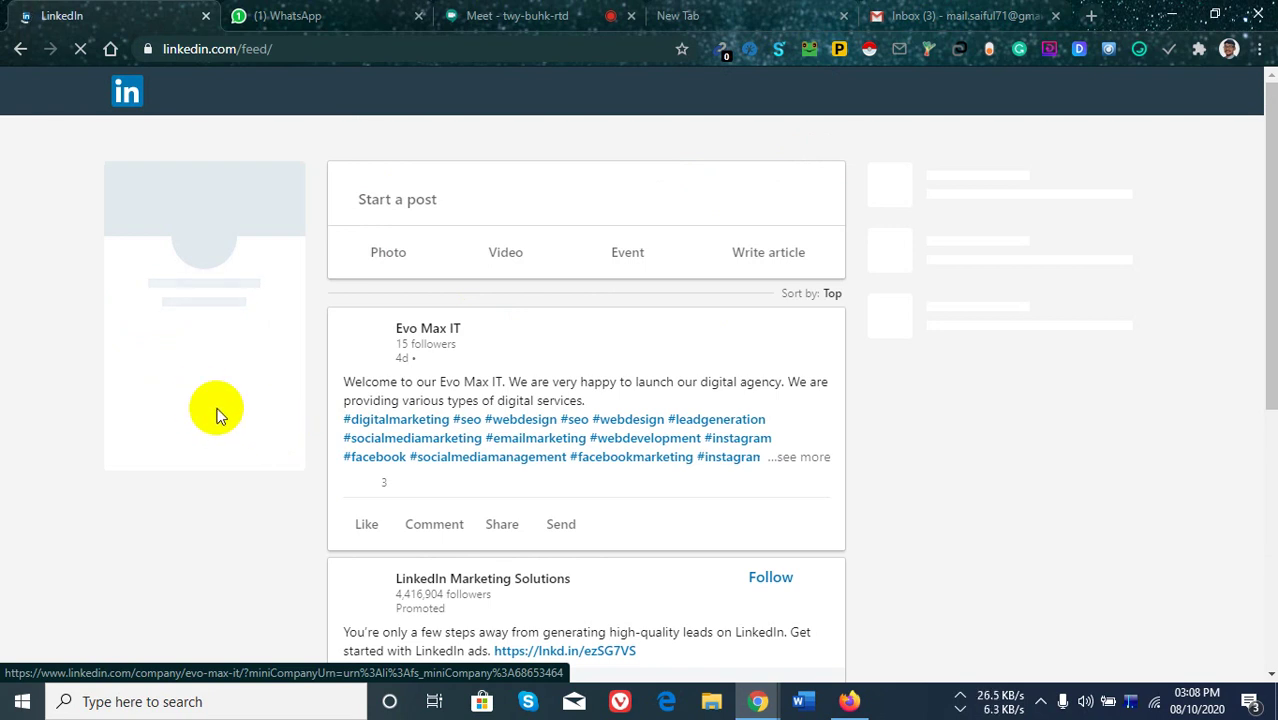
# Collapse the Messaging panel on the home feed.
pyautogui.scroll(-5, 230, 295)
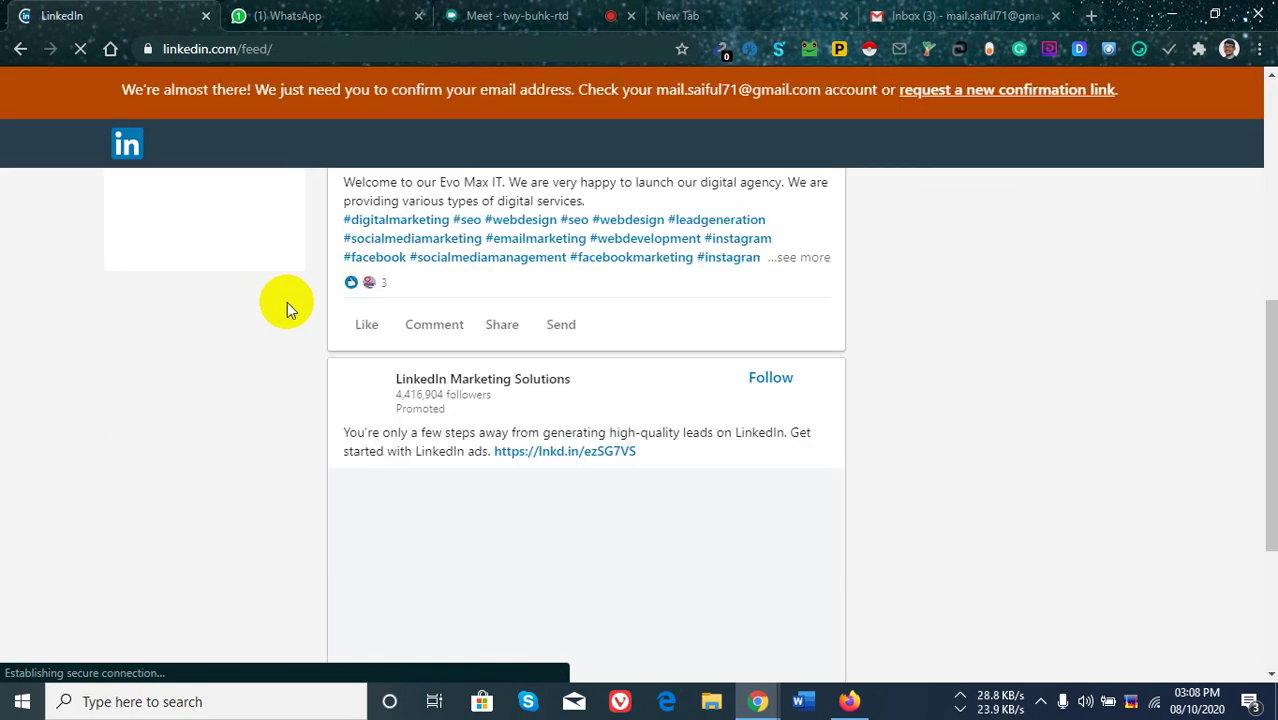
pyautogui.scroll(5, 281, 289)
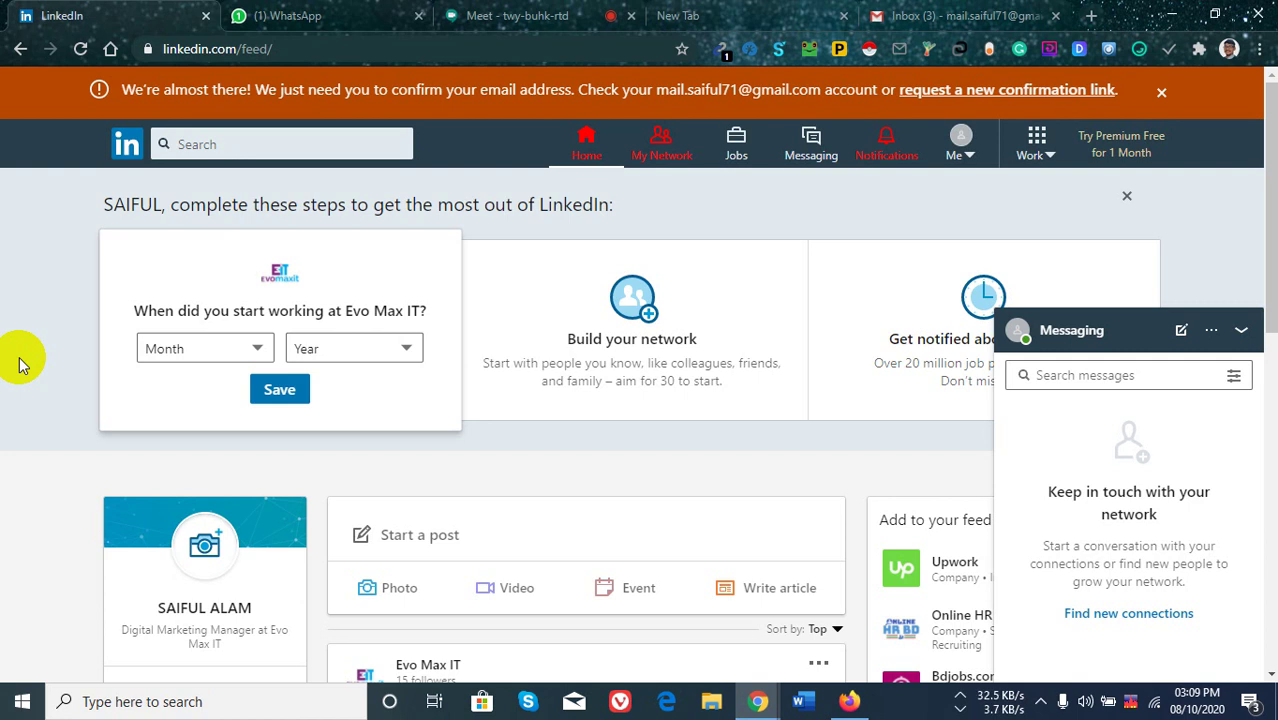
pyautogui.moveTo(827, 287)
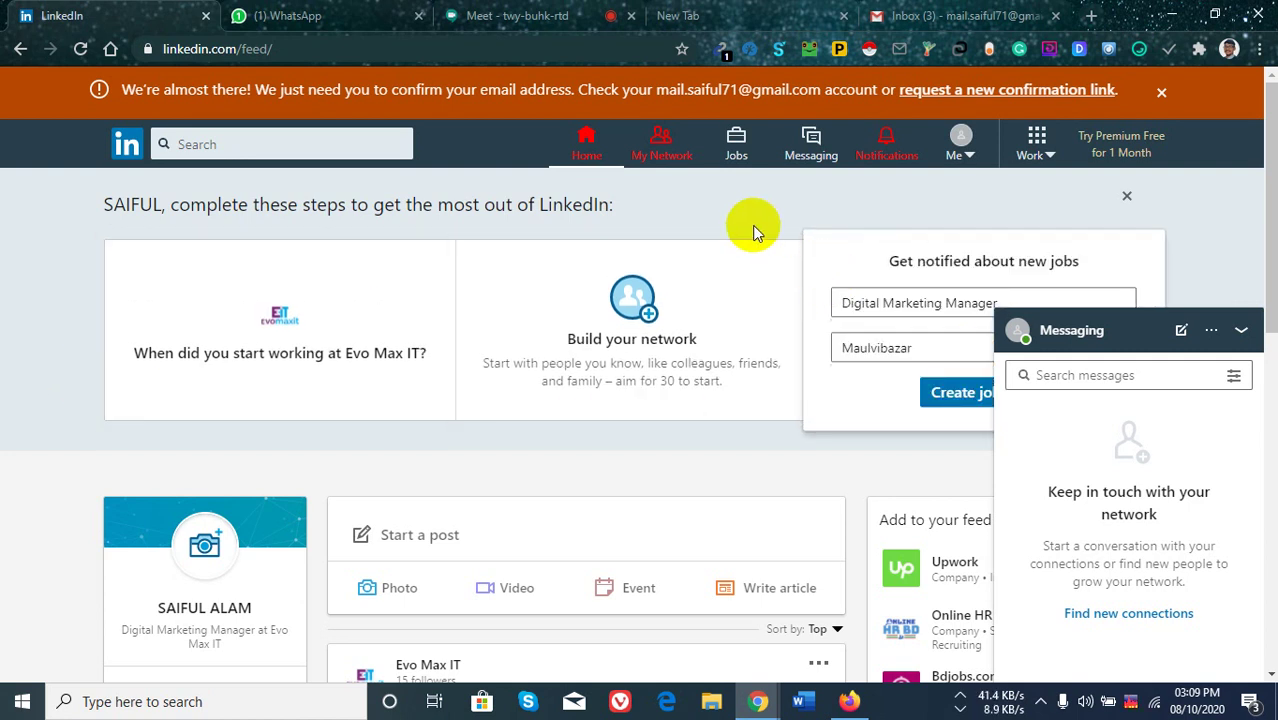
pyautogui.click(1133, 324)
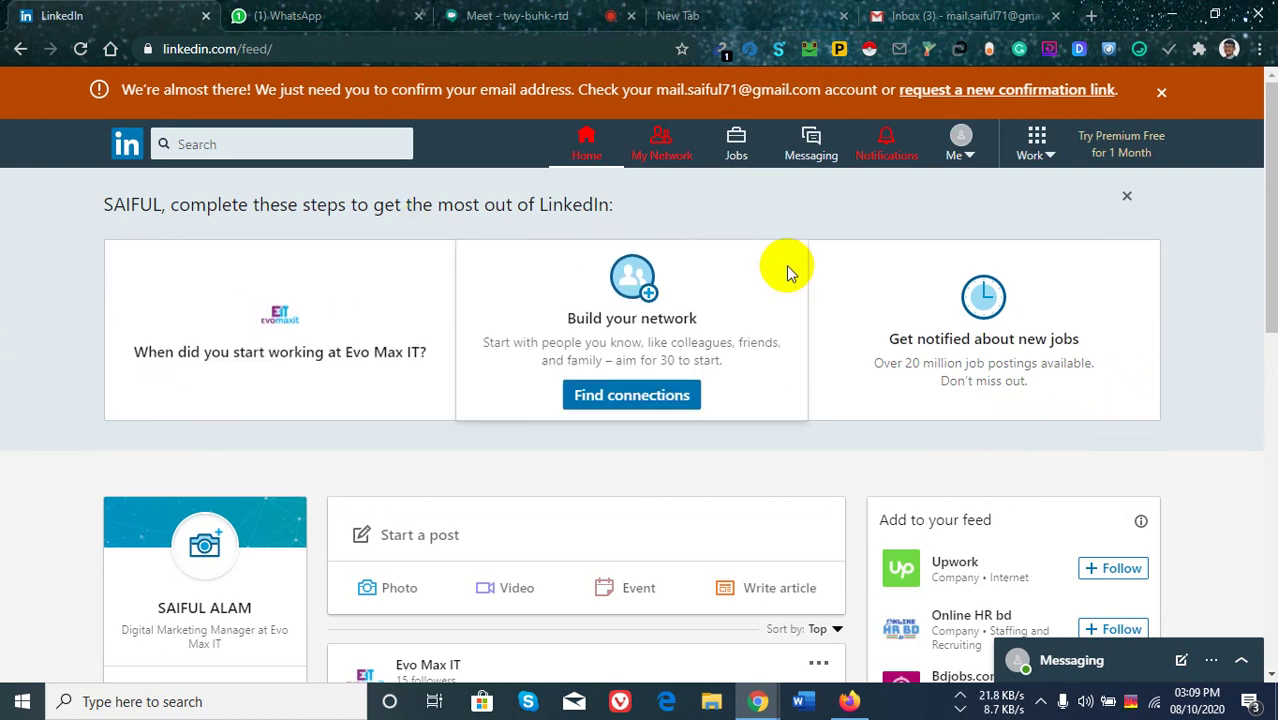
# Request a new email confirmation link from the orange banner.
pyautogui.scroll(-2, 787, 265)
pyautogui.scroll(2, 599, 205)
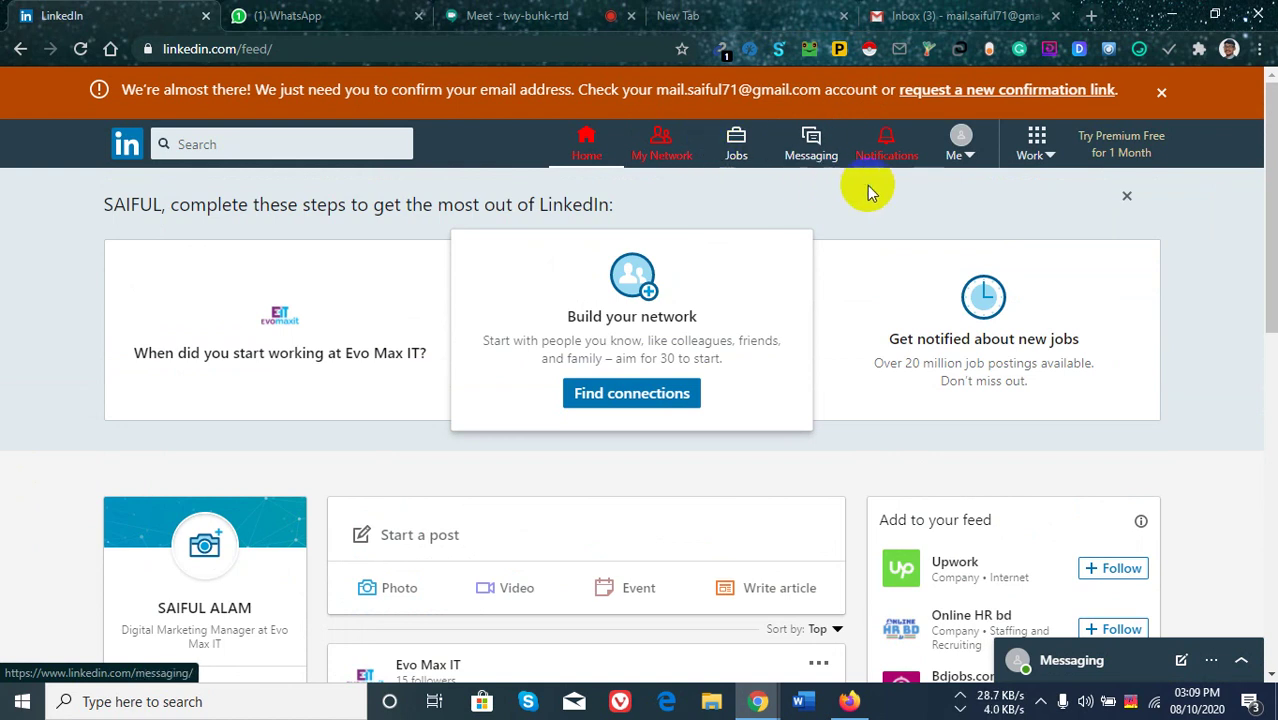
pyautogui.click(970, 92)
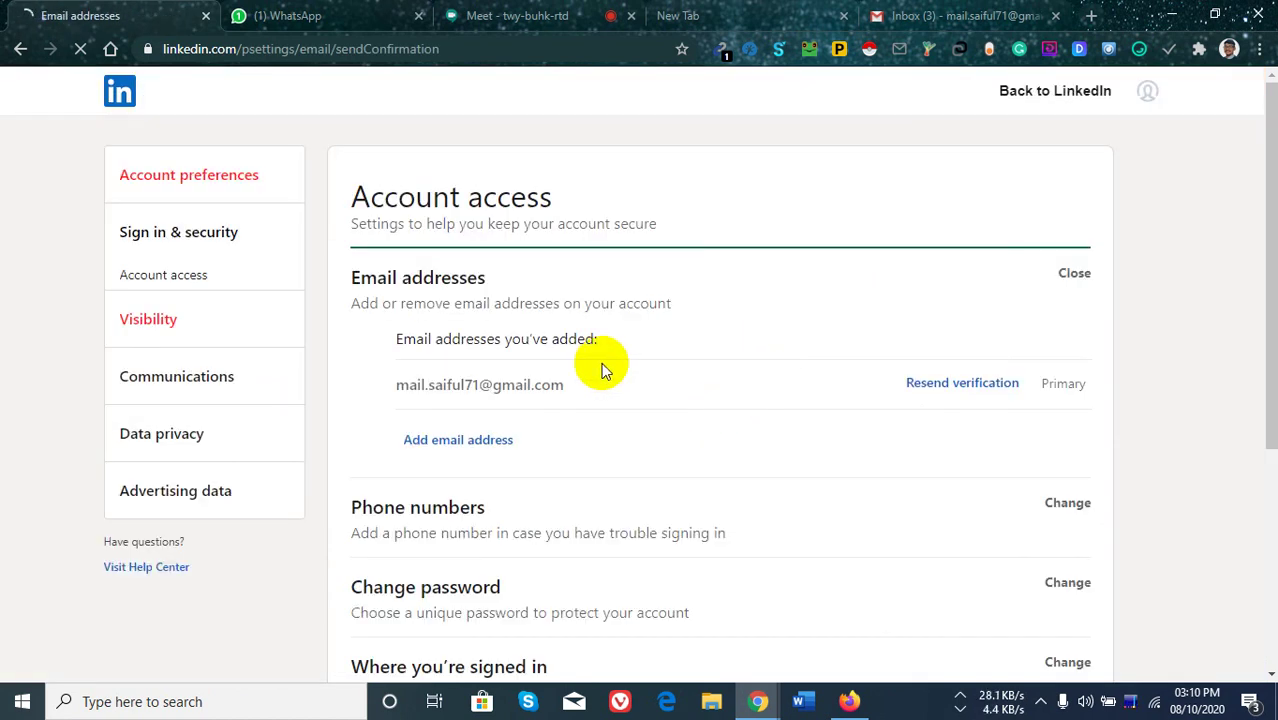
# Leave the Account access email settings via the LinkedIn logo to reach the home feed.
pyautogui.scroll(2, 741, 366)
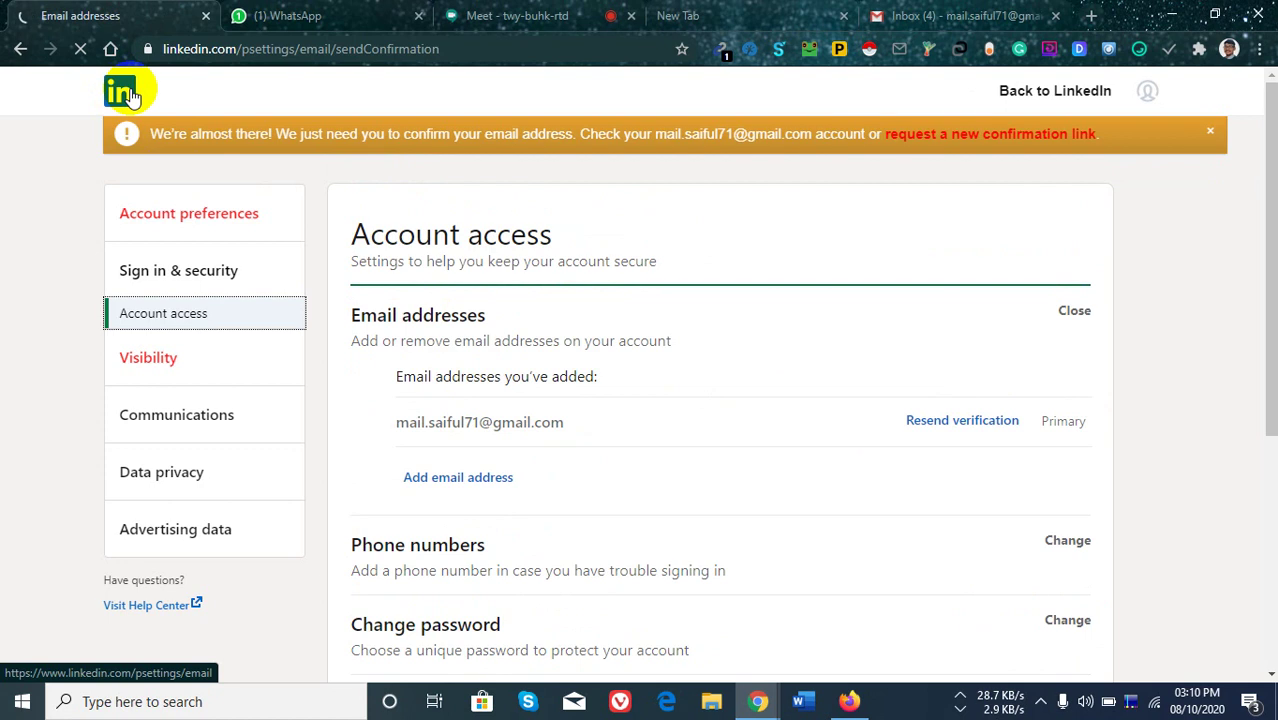
pyautogui.click(125, 92)
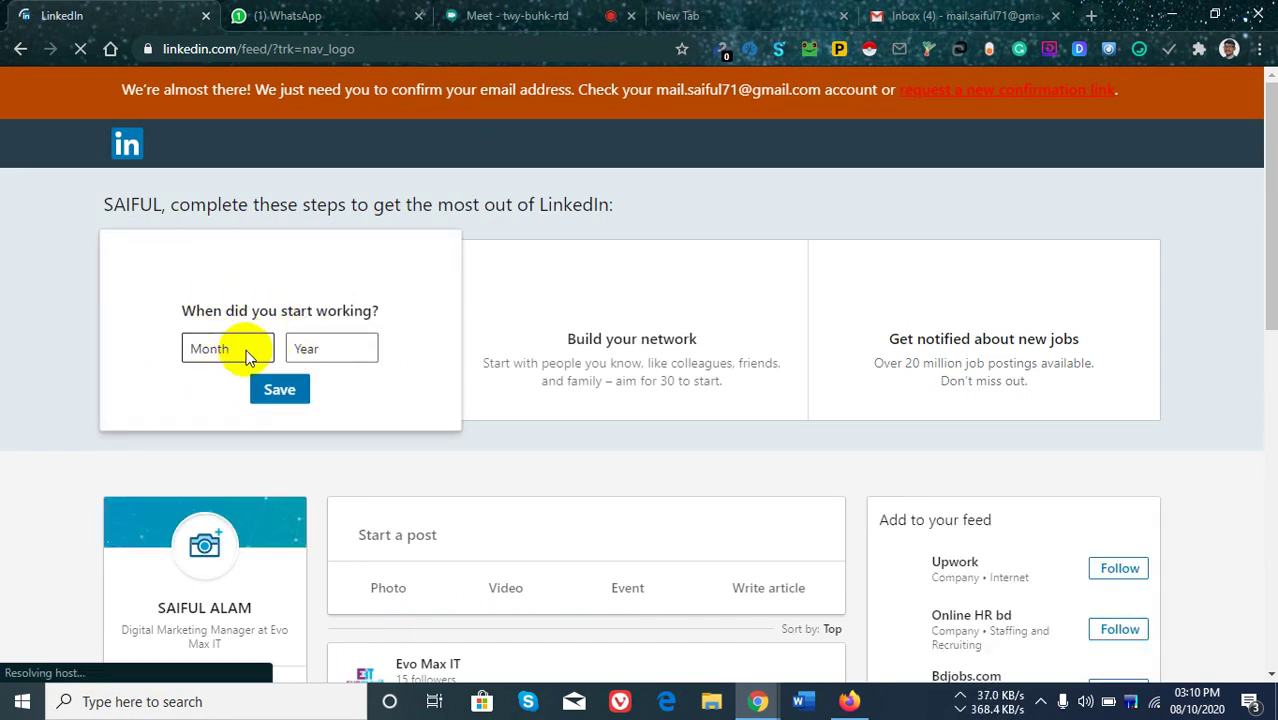
pyautogui.click(257, 347)
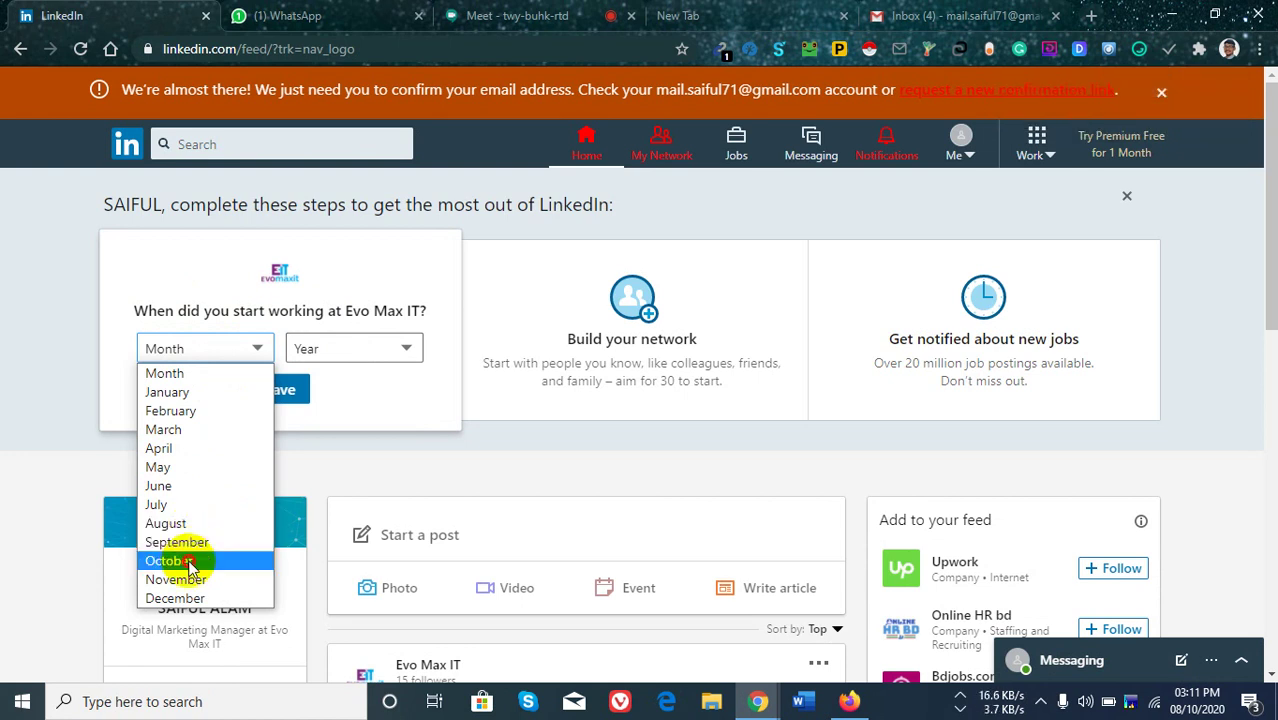
pyautogui.click(168, 561)
pyautogui.click(402, 350)
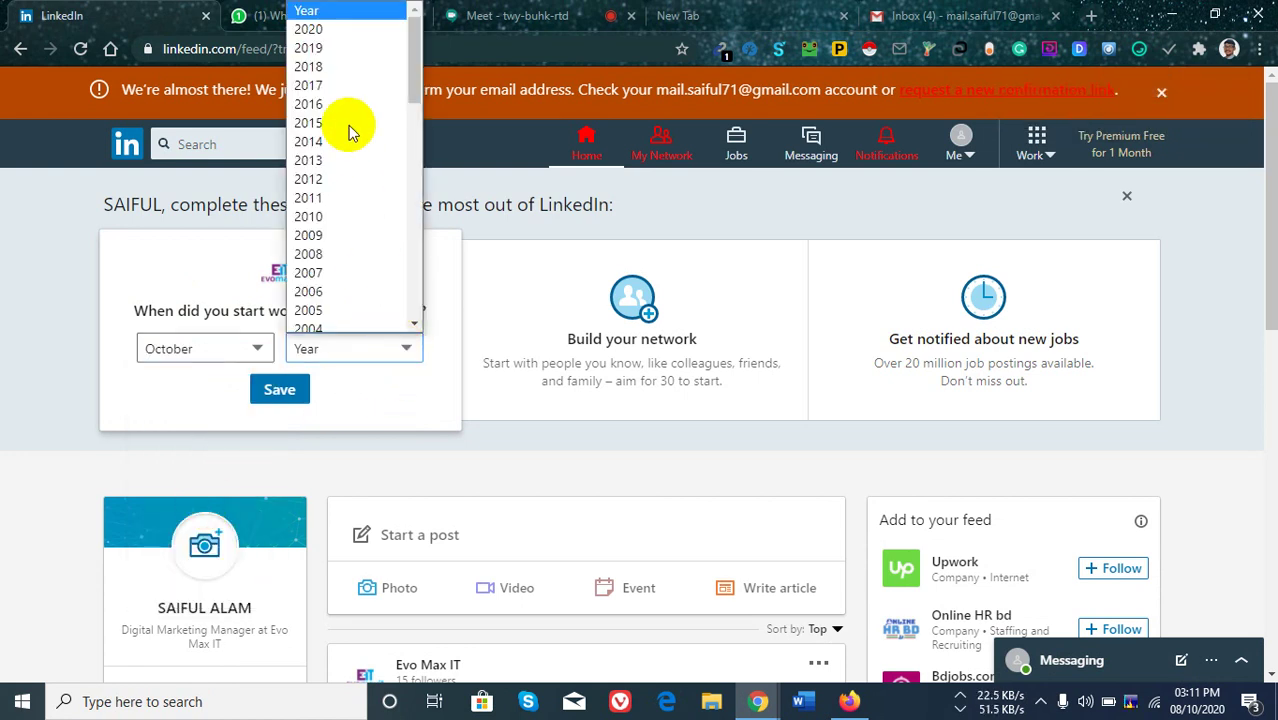
pyautogui.click(337, 21)
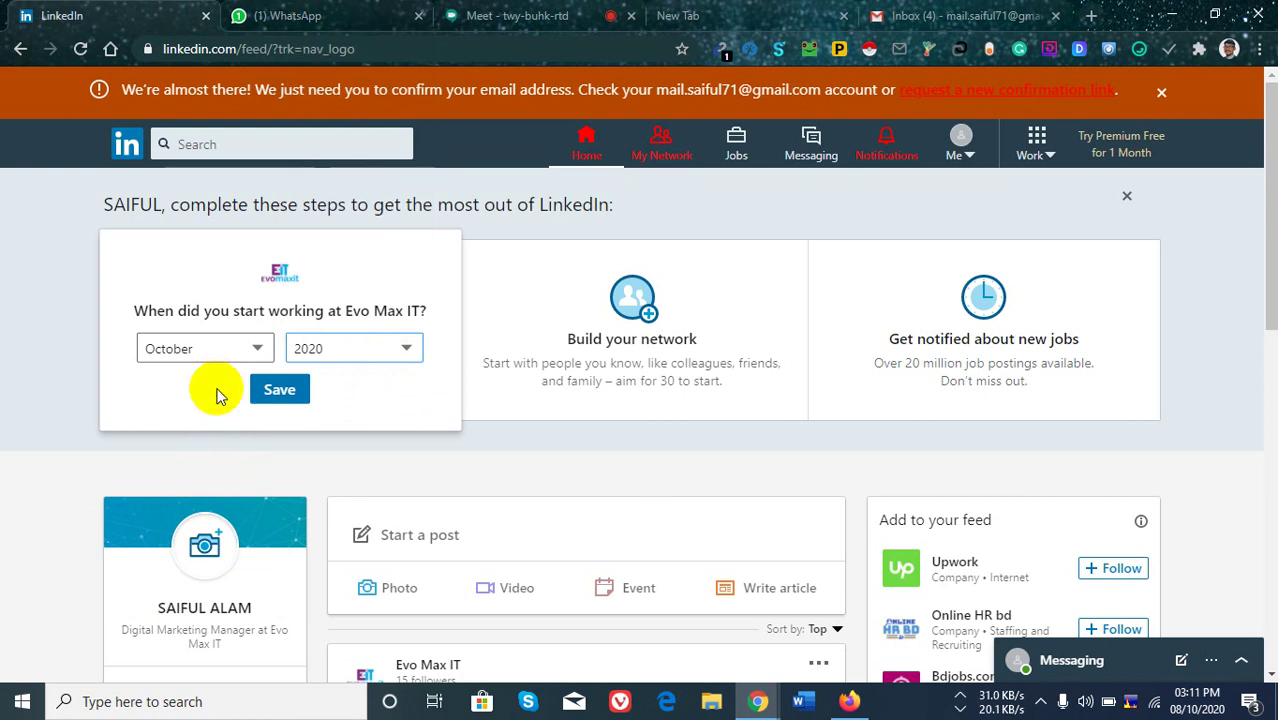
pyautogui.click(280, 390)
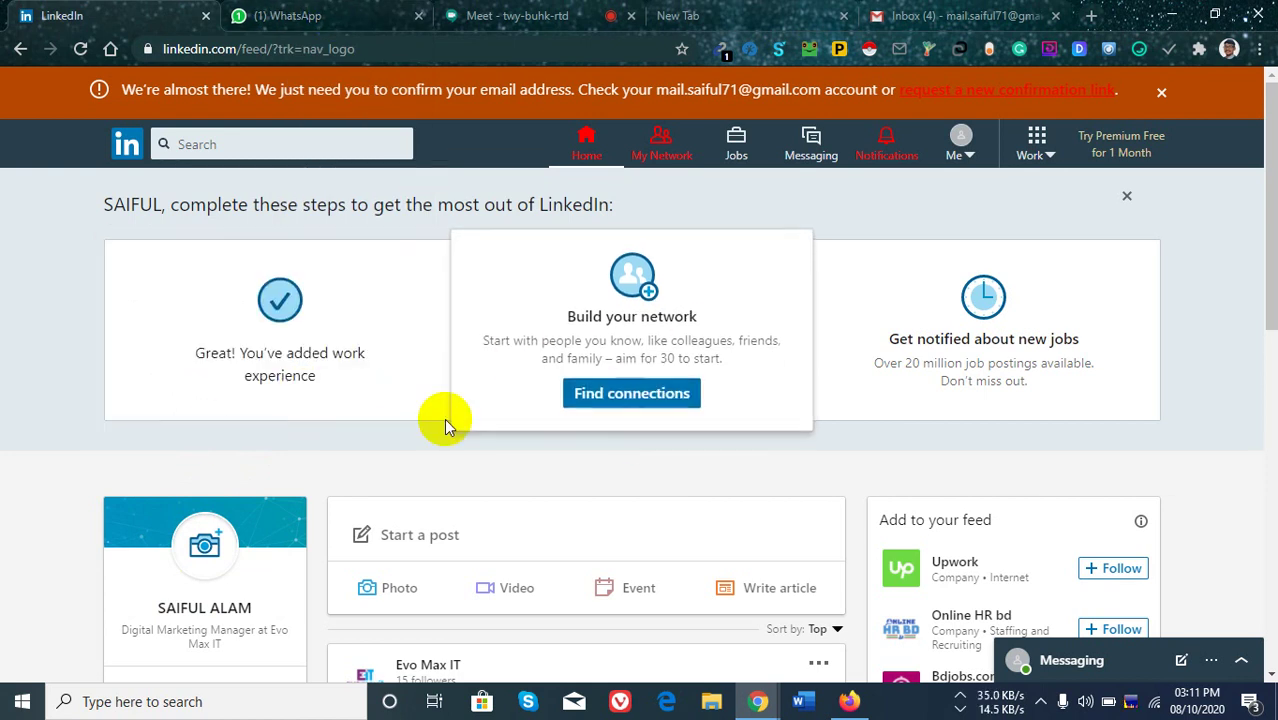
pyautogui.scroll(-3, 167, 403)
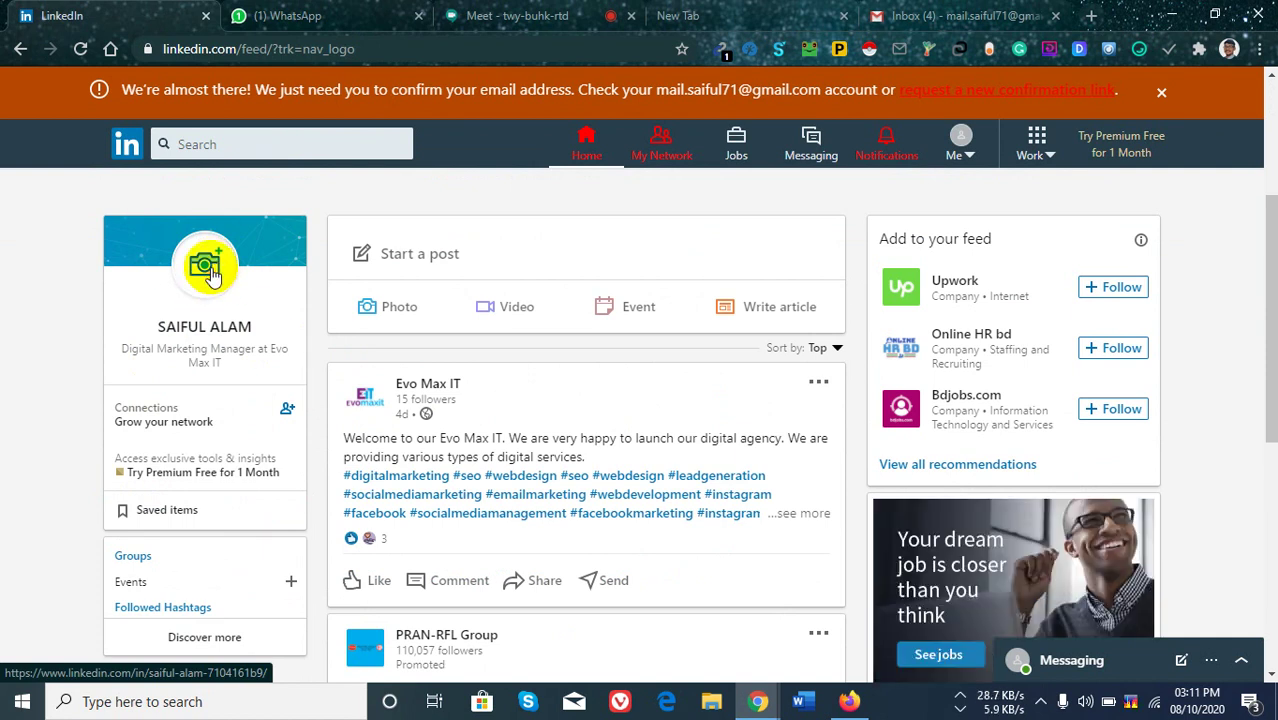
# From your profile, upload the businessman JPG from Downloads as the profile photo.
pyautogui.click(210, 276)
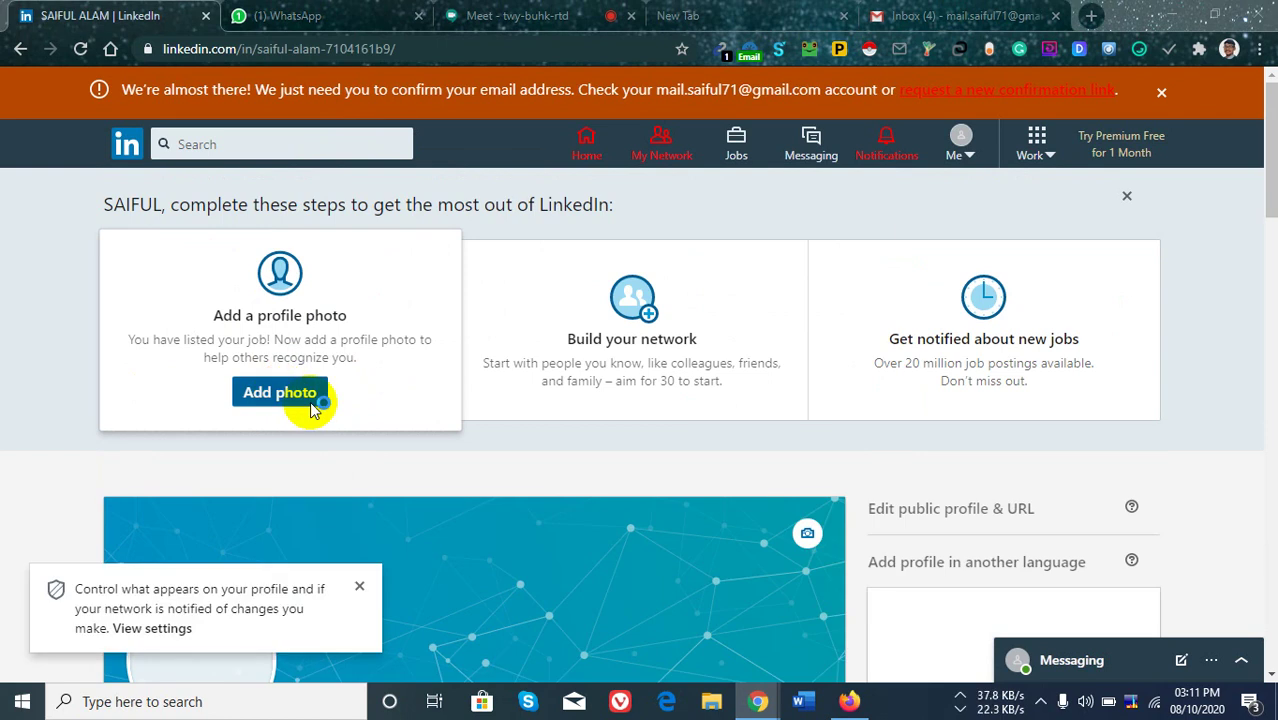
pyautogui.click(296, 393)
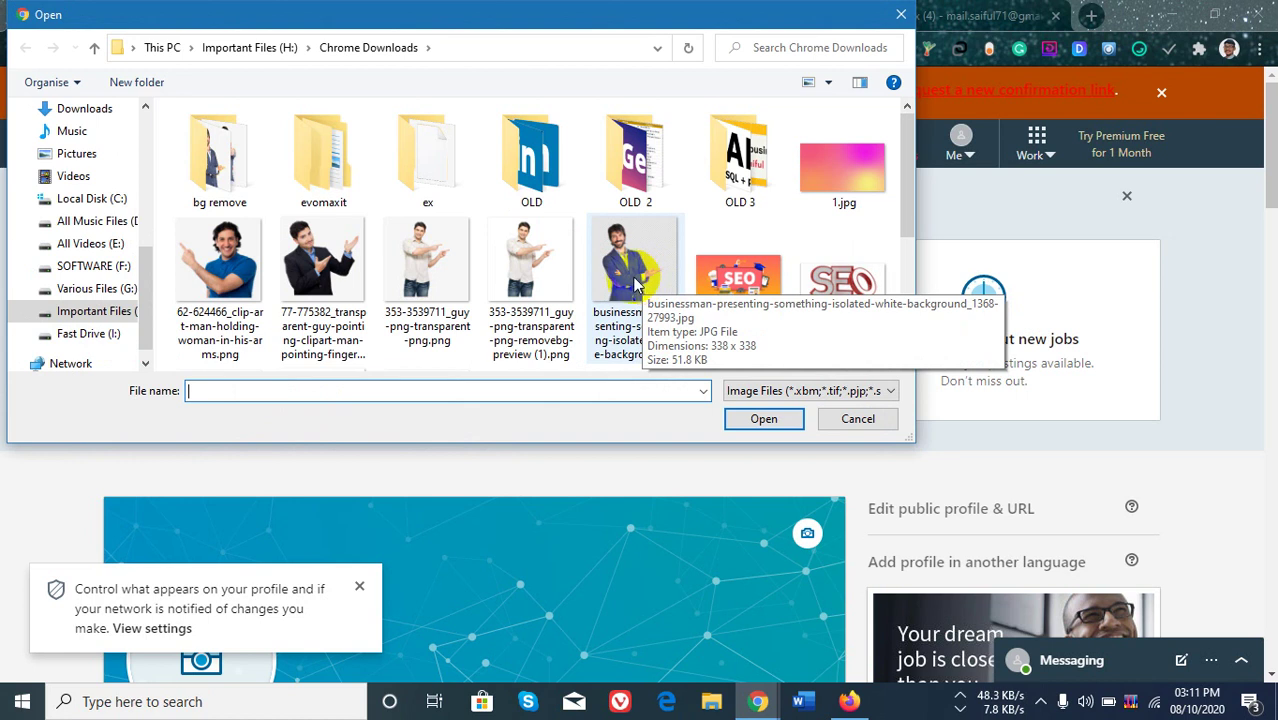
pyautogui.click(631, 282)
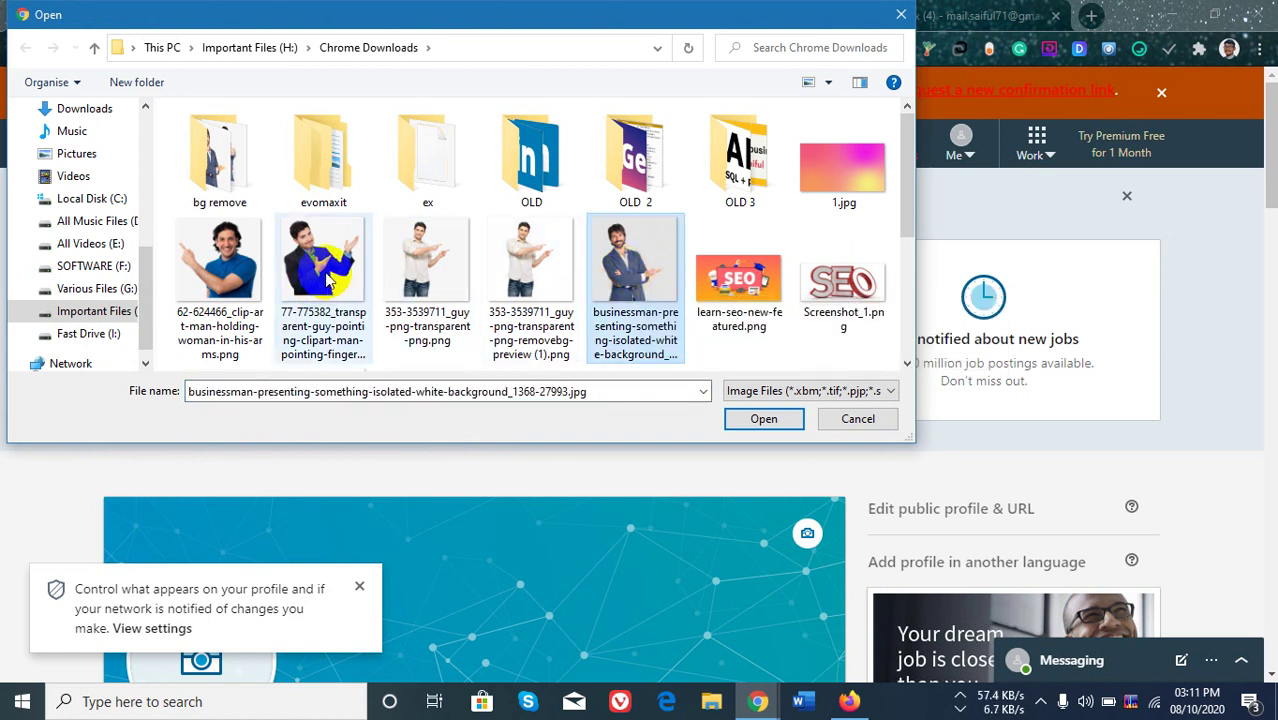
pyautogui.click(764, 420)
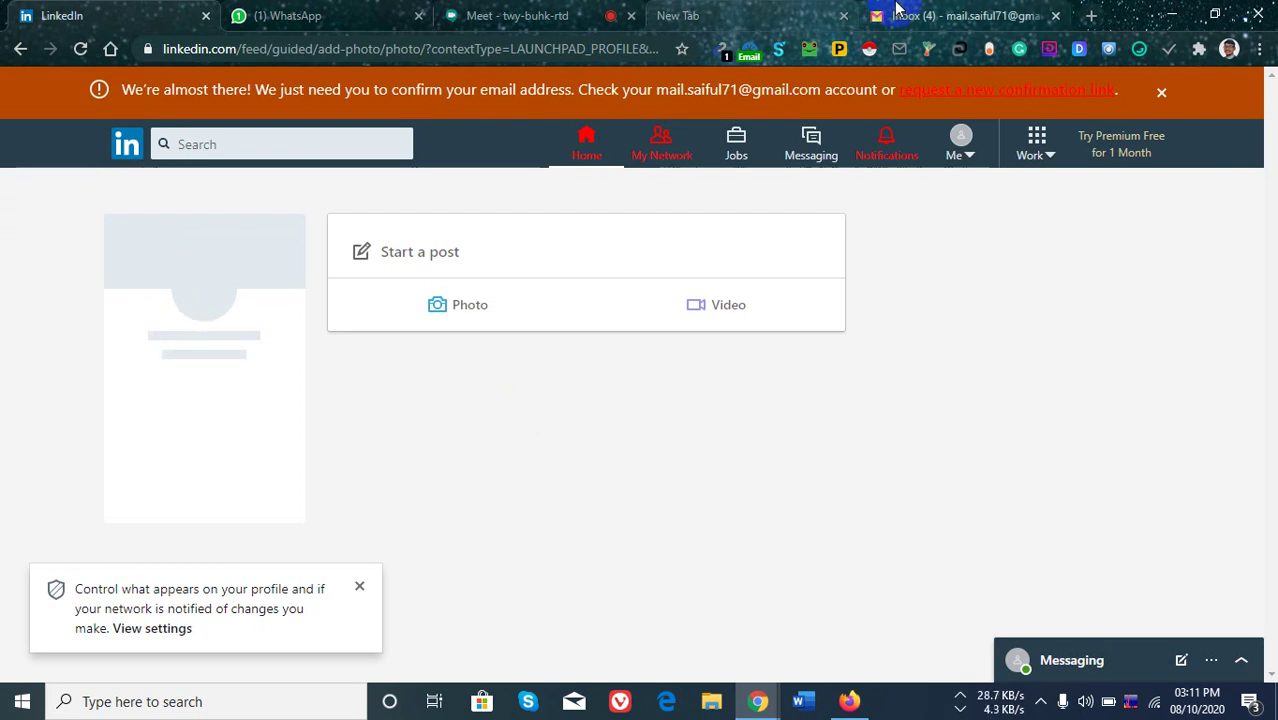
# Open LinkedIn's 'Confirm your email address' email in Gmail's Primary inbox and follow its link.
pyautogui.click(936, 14)
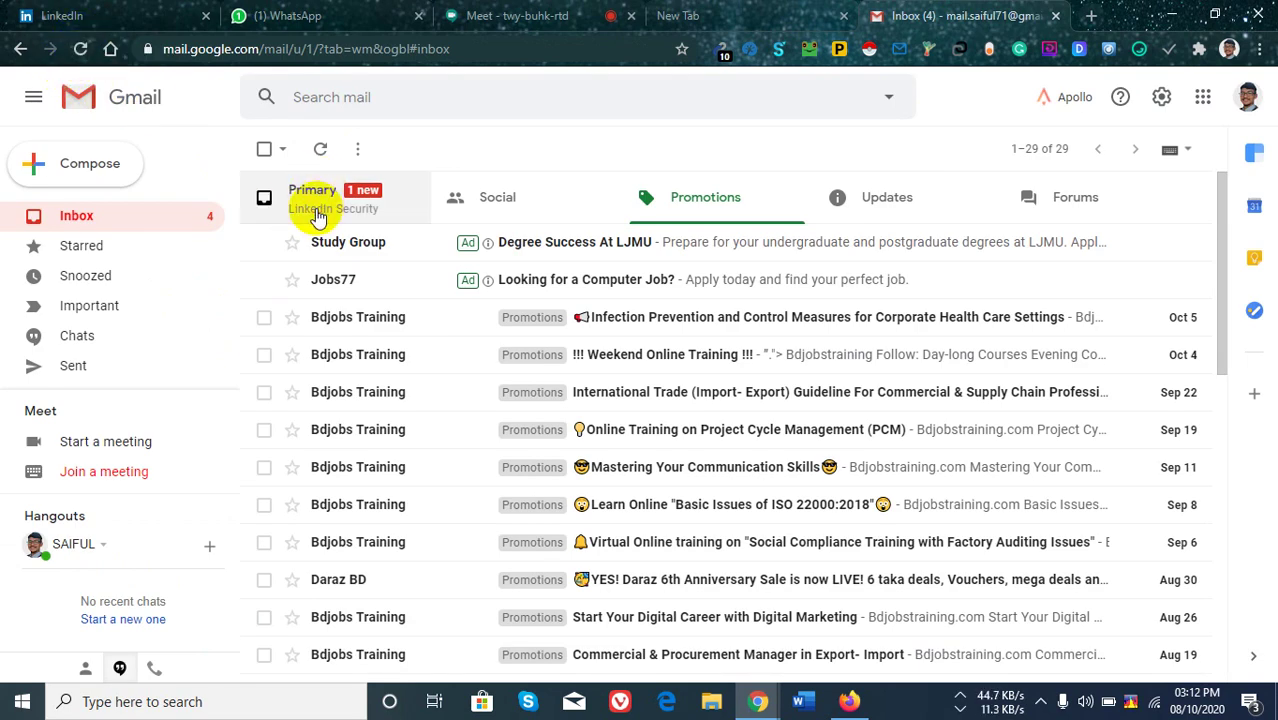
pyautogui.click(318, 214)
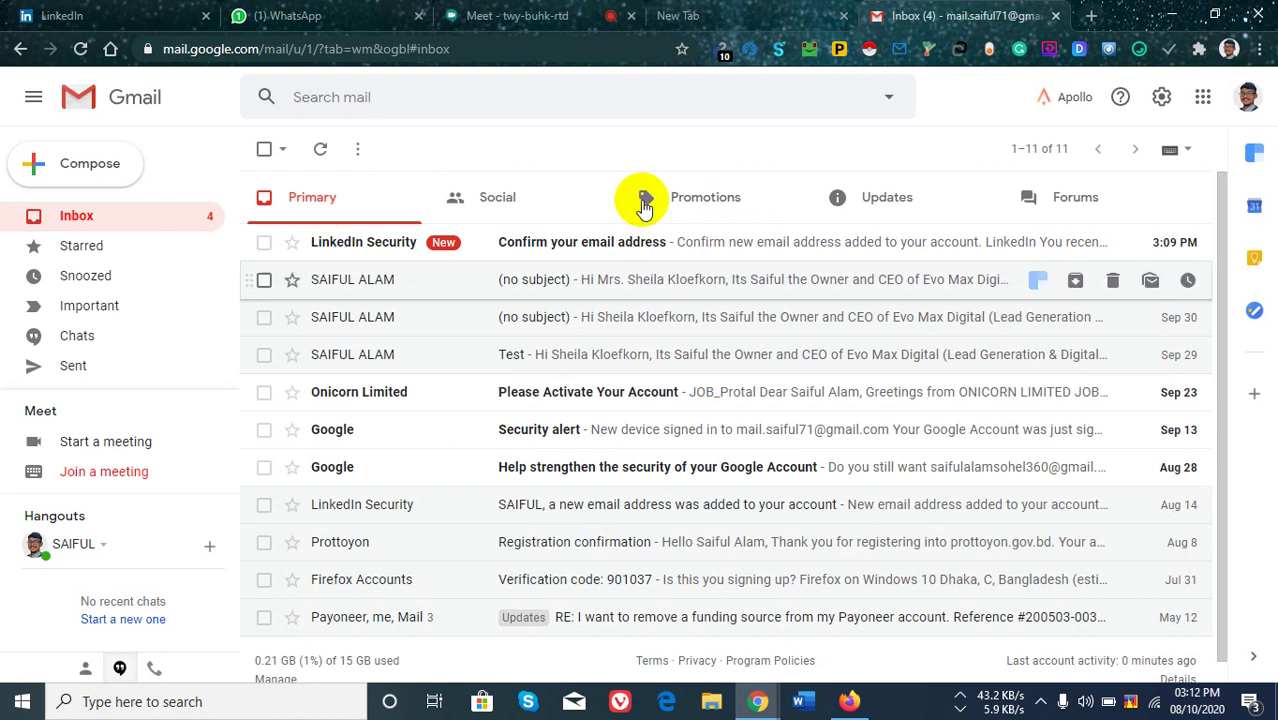
pyautogui.click(674, 250)
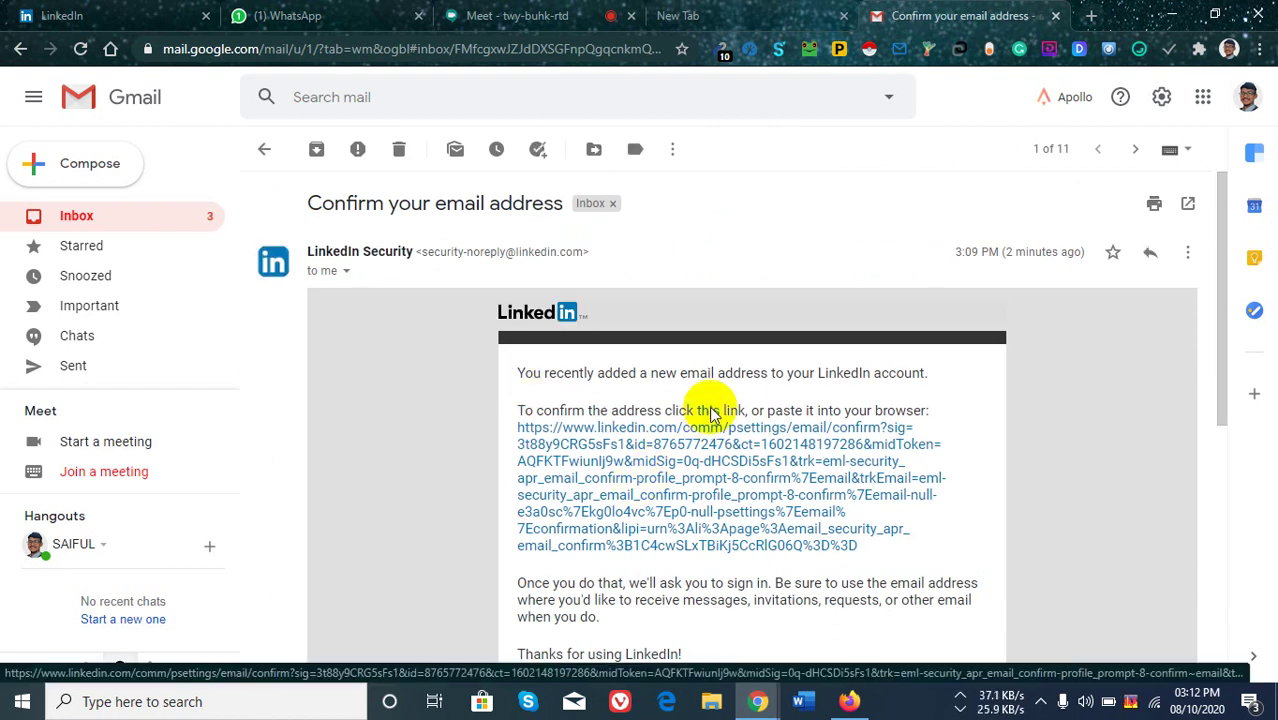
pyautogui.click(710, 413)
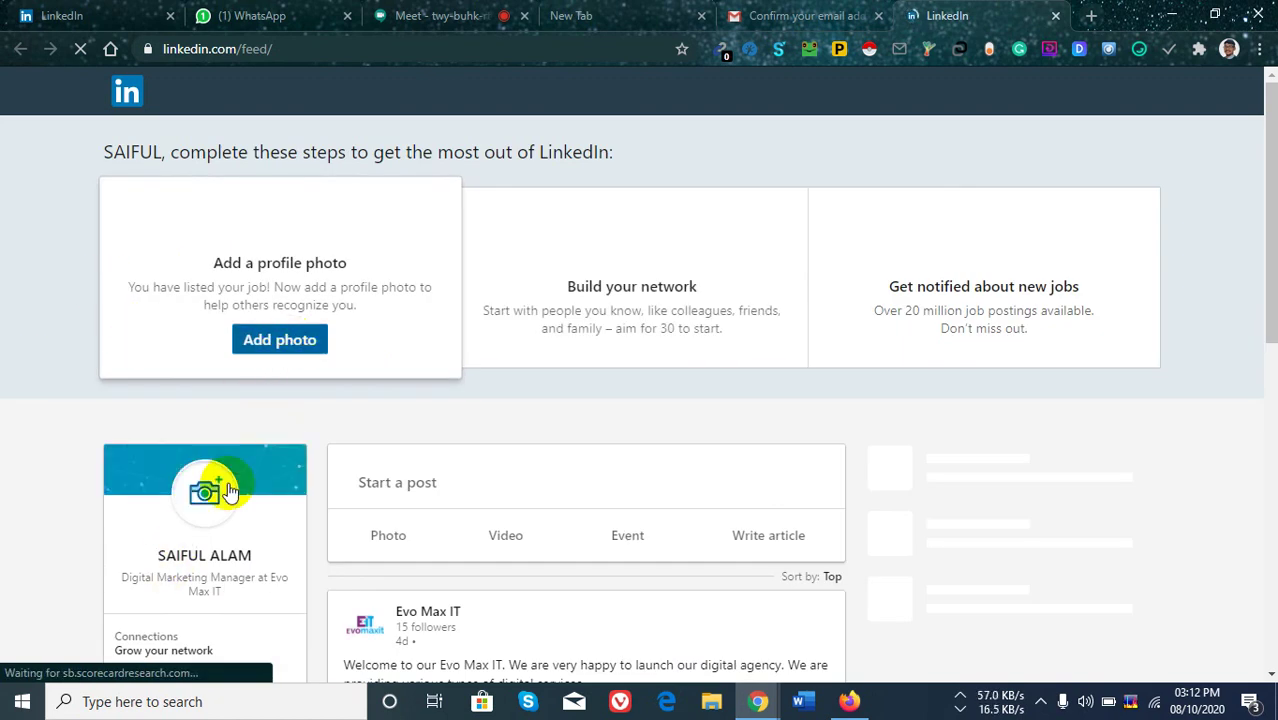
# Upload the businessman image as the profile photo again, then switch to the LinkedIn welcome tab.
pyautogui.click(281, 341)
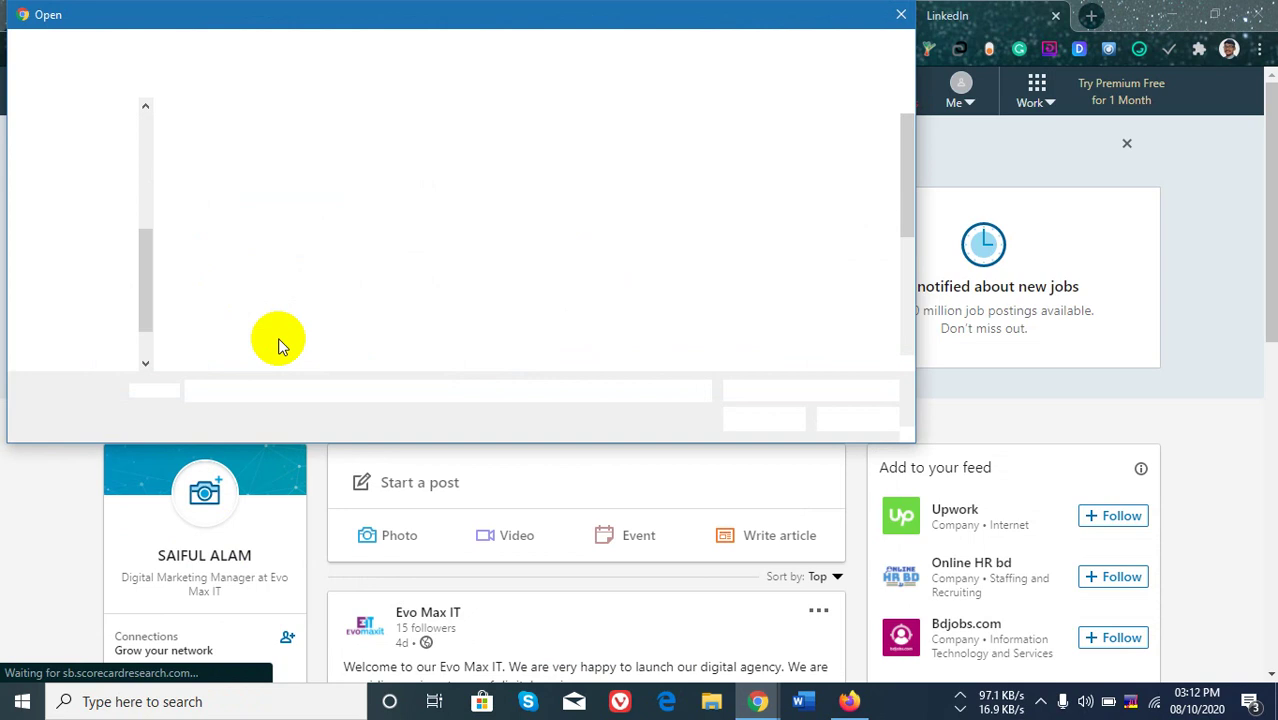
pyautogui.click(612, 245)
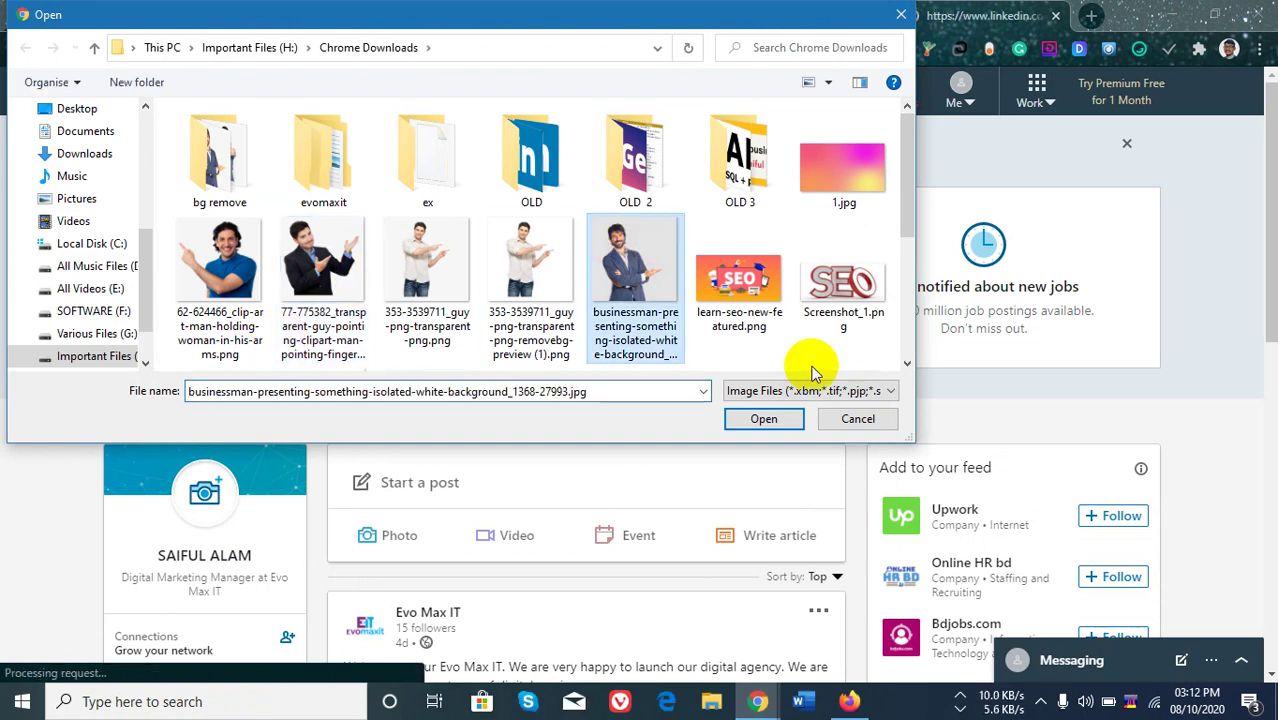
pyautogui.click(765, 418)
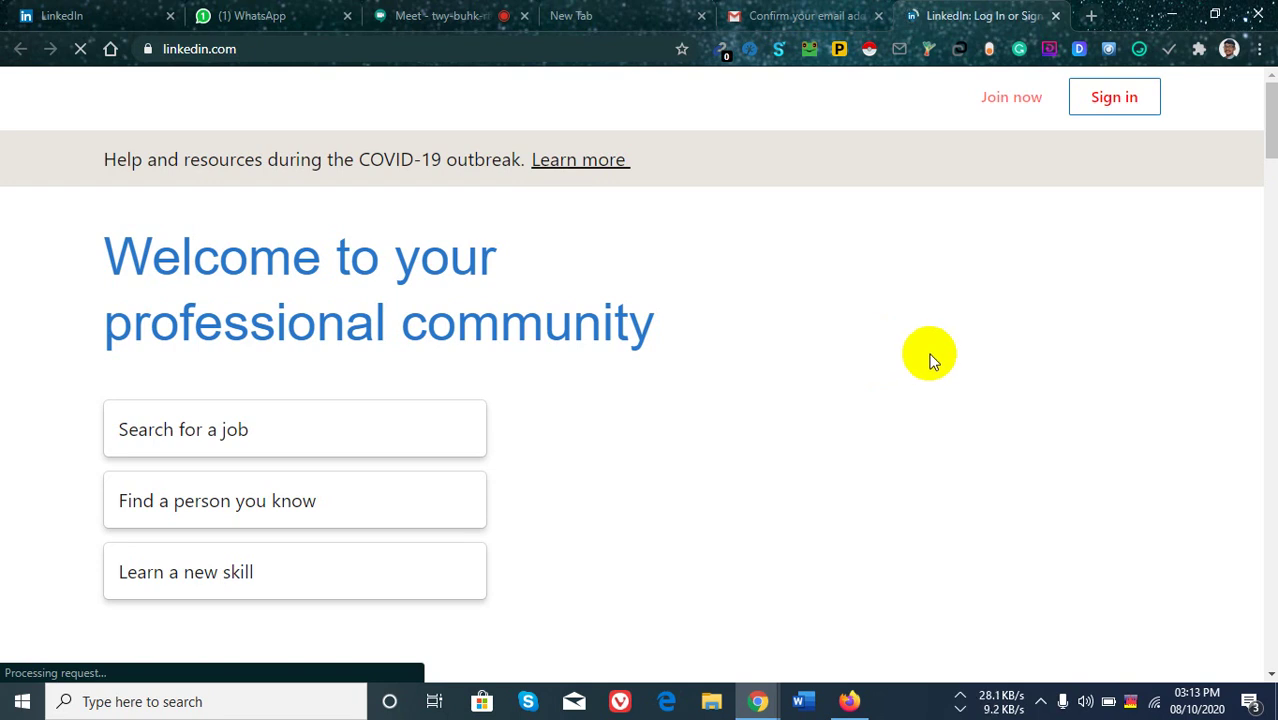
pyautogui.click(82, 12)
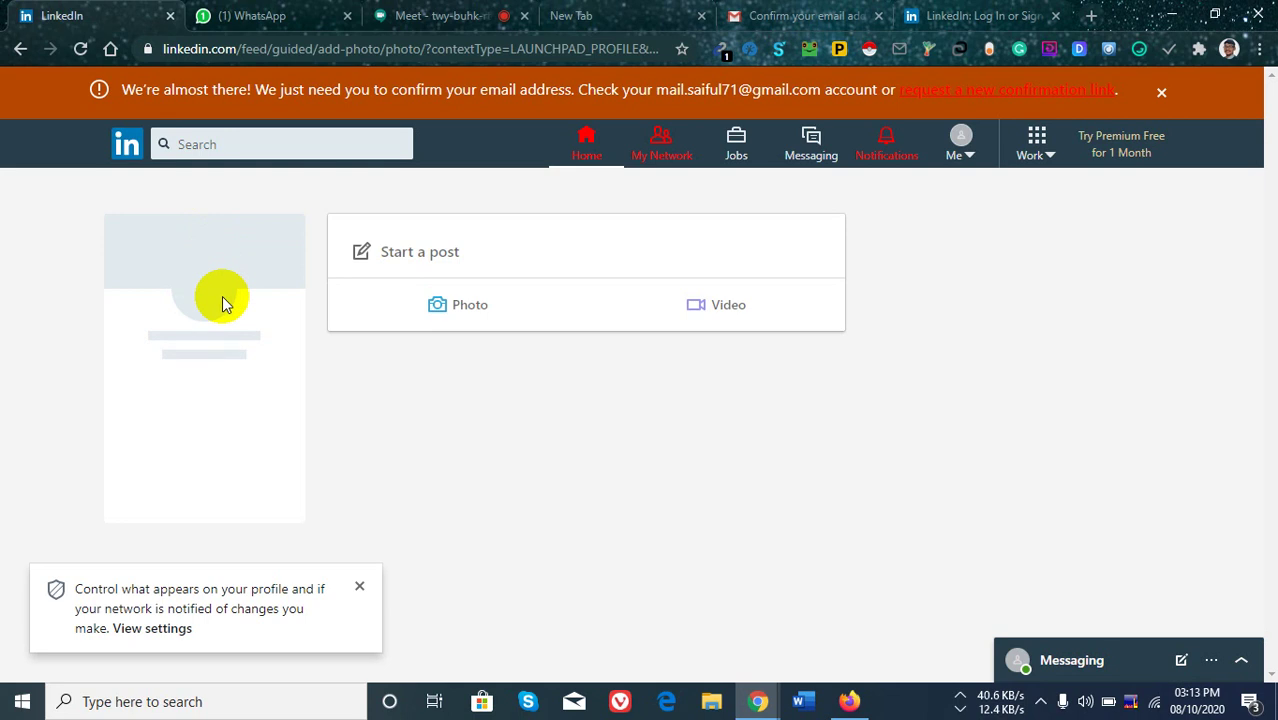
pyautogui.click(985, 15)
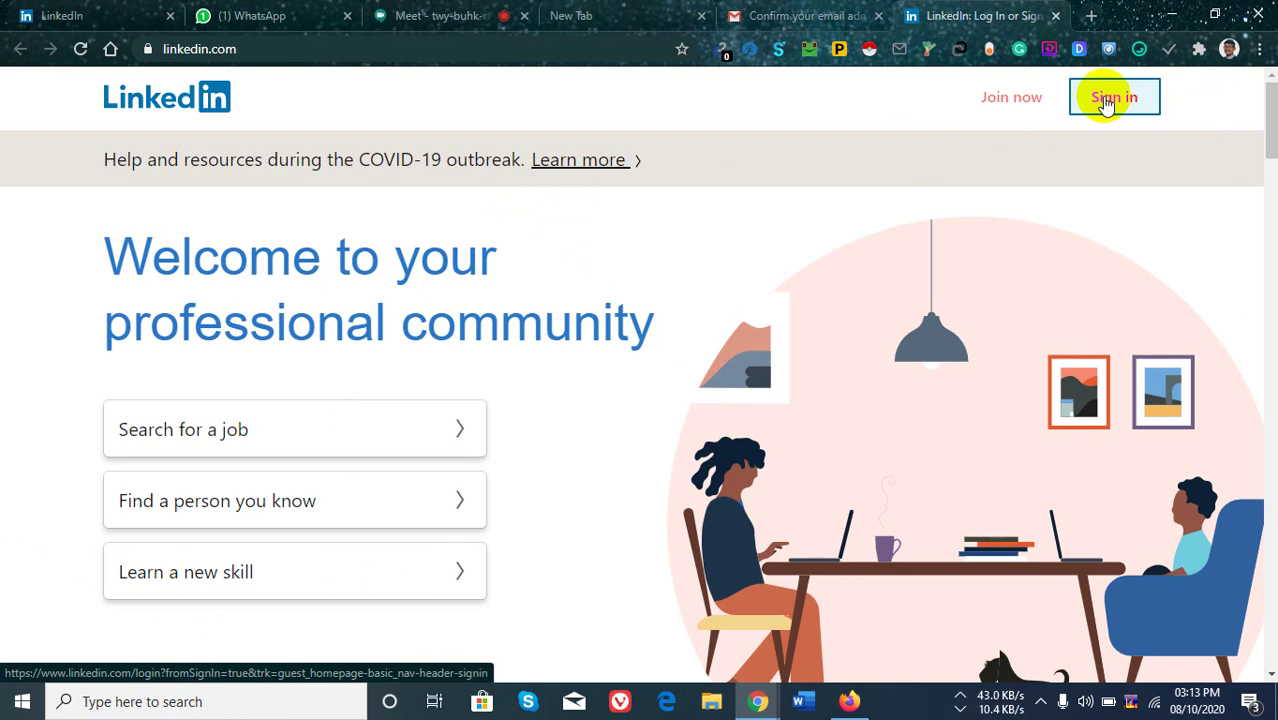
# Start LinkedIn sign-in with another account, fill in the saved Gmail login and submit it.
pyautogui.click(1105, 104)
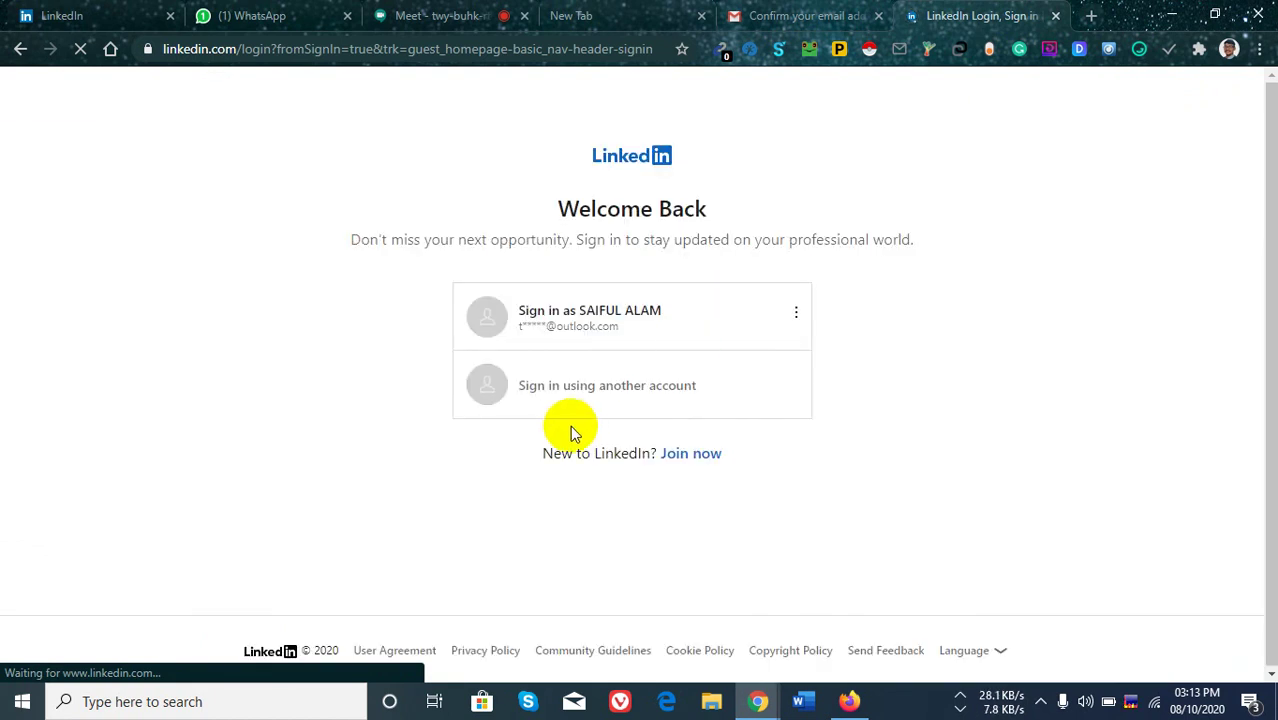
pyautogui.click(620, 392)
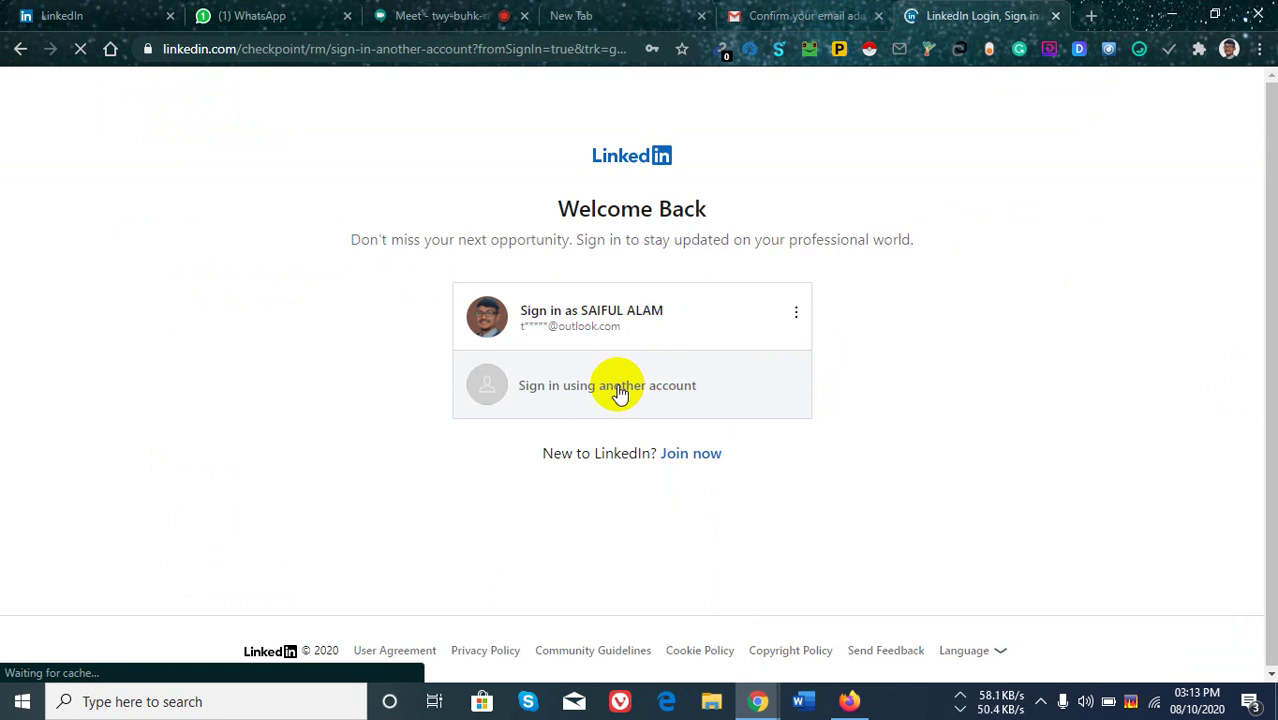
pyautogui.doubleClick(573, 322)
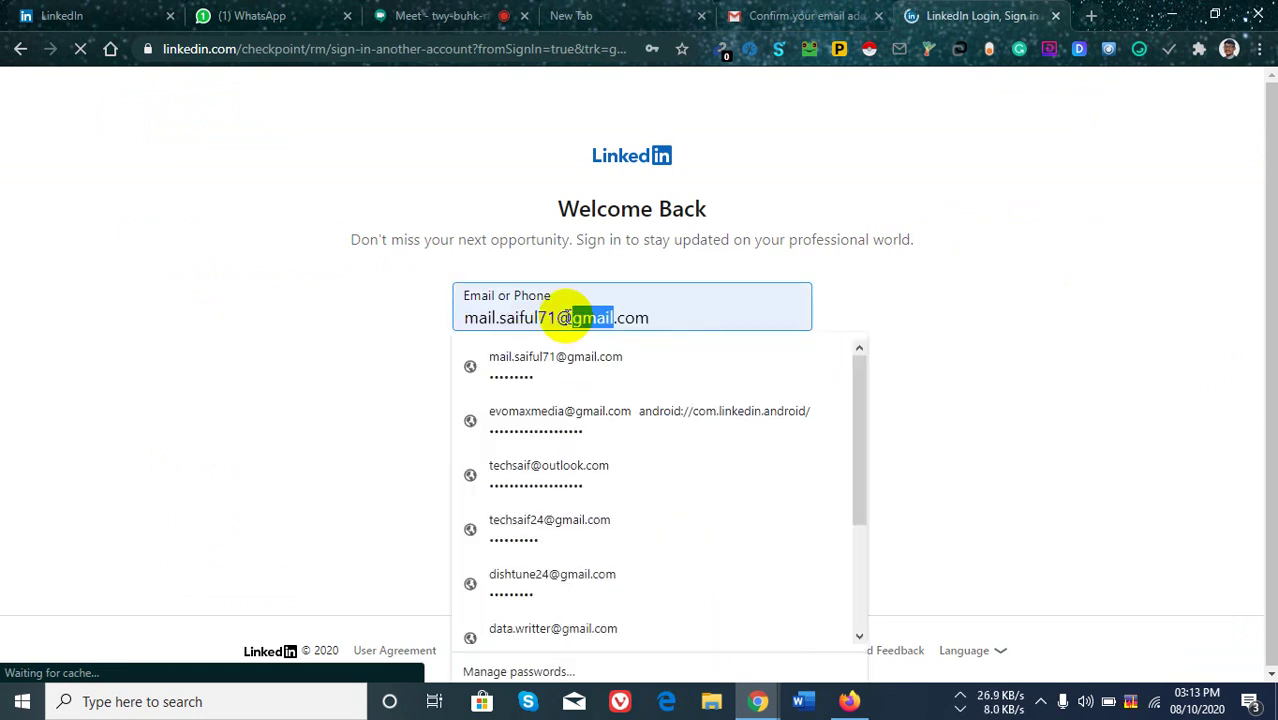
pyautogui.click(572, 318)
pyautogui.write('ma')
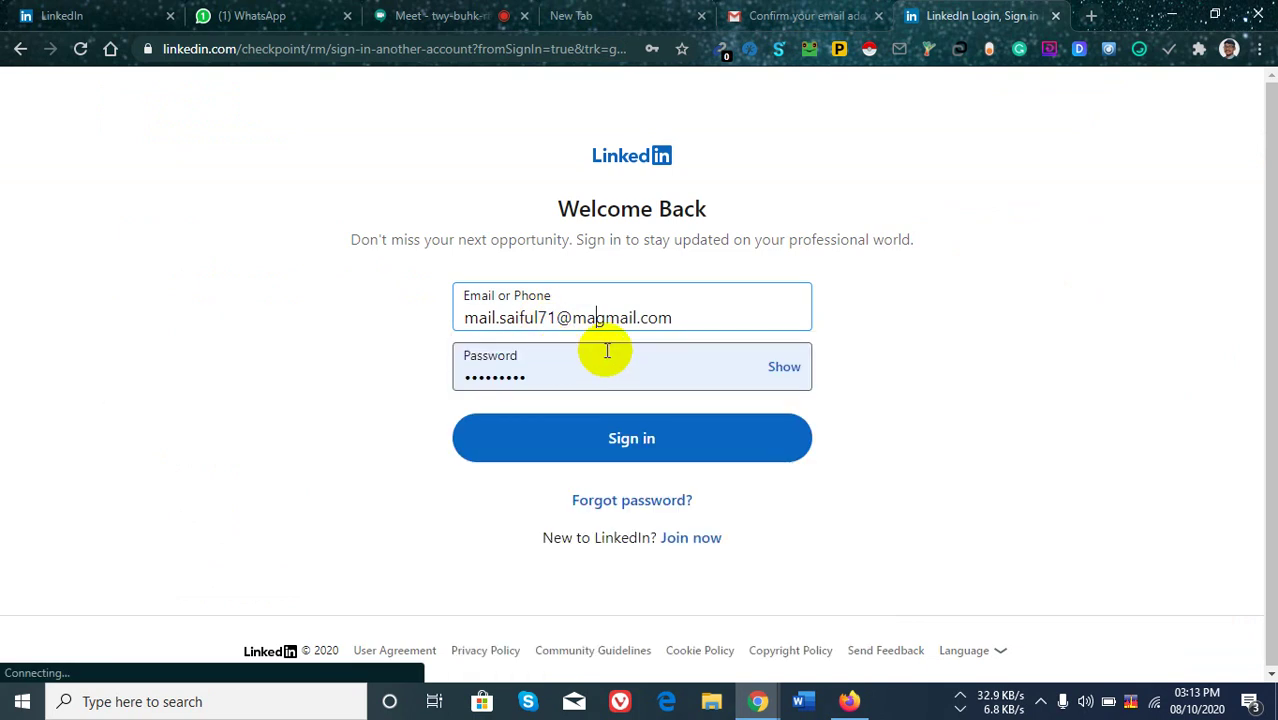
pyautogui.click(665, 438)
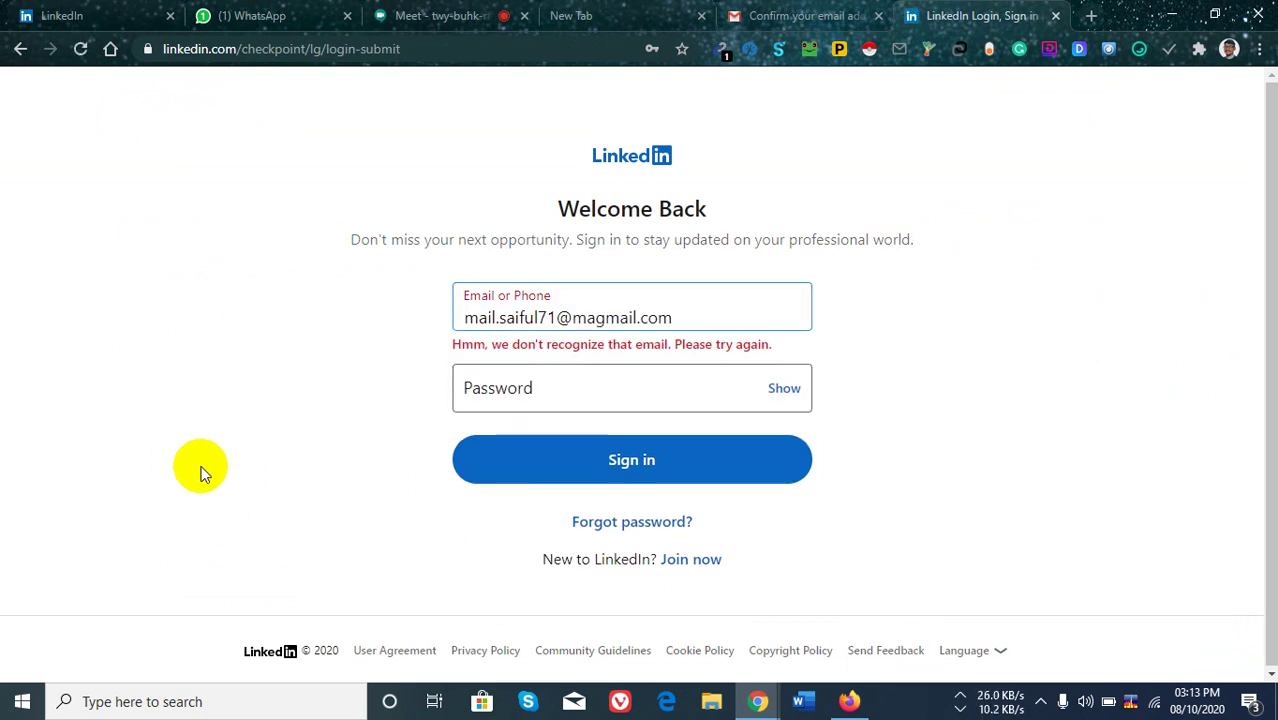
# Fix the mistyped email domain and sign in again, reaching the quick security check.
pyautogui.click(598, 318)
pyautogui.press('BackSpace')
pyautogui.press('BackSpace')
pyautogui.press('BackSpace')
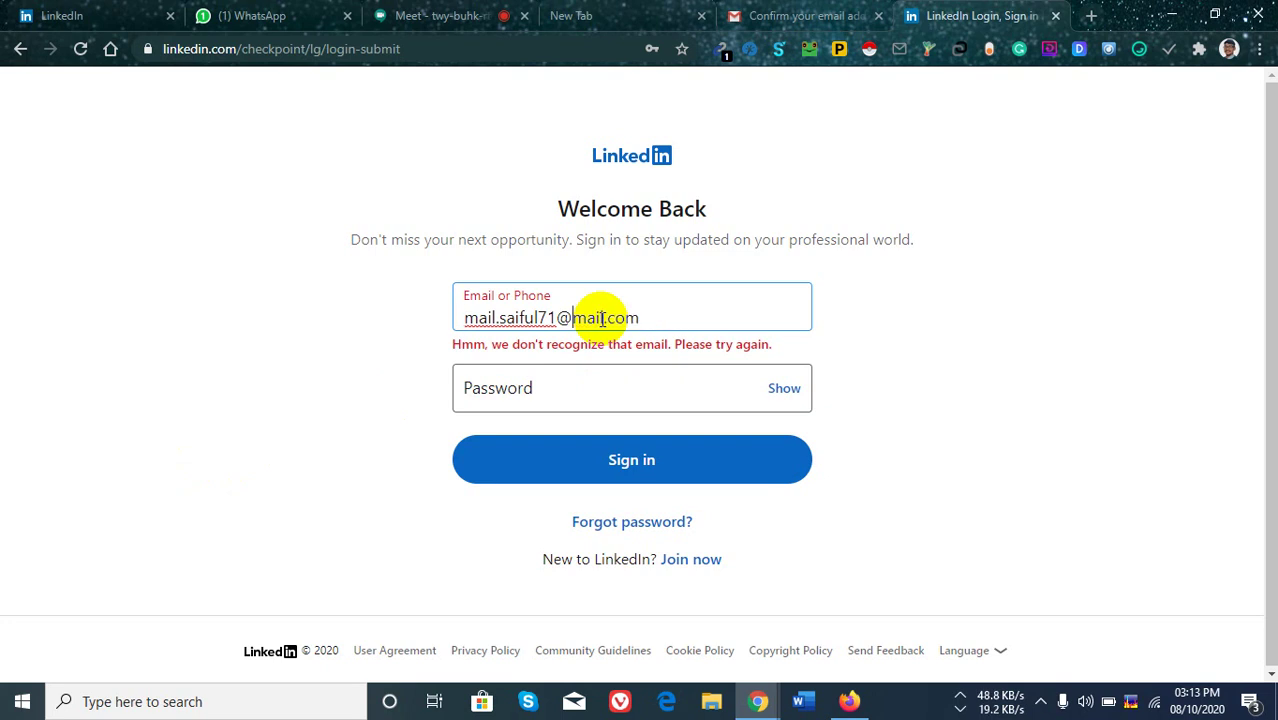
pyautogui.write('g')
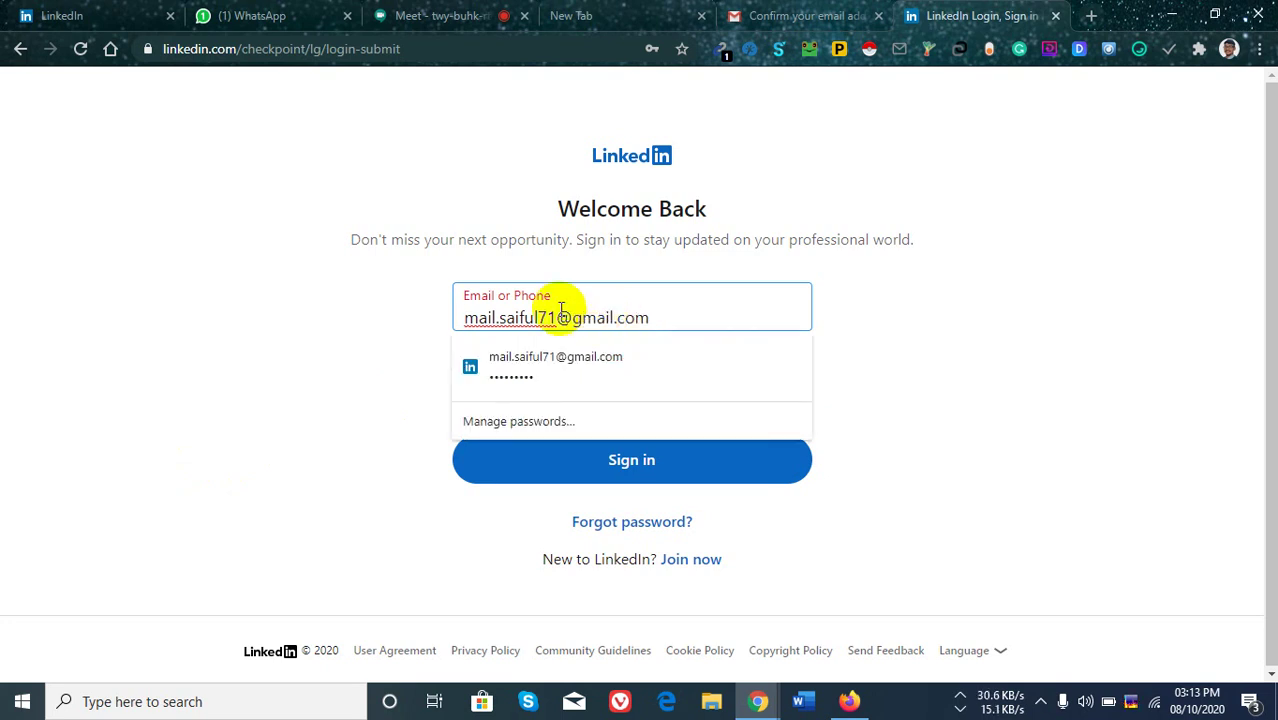
pyautogui.click(688, 346)
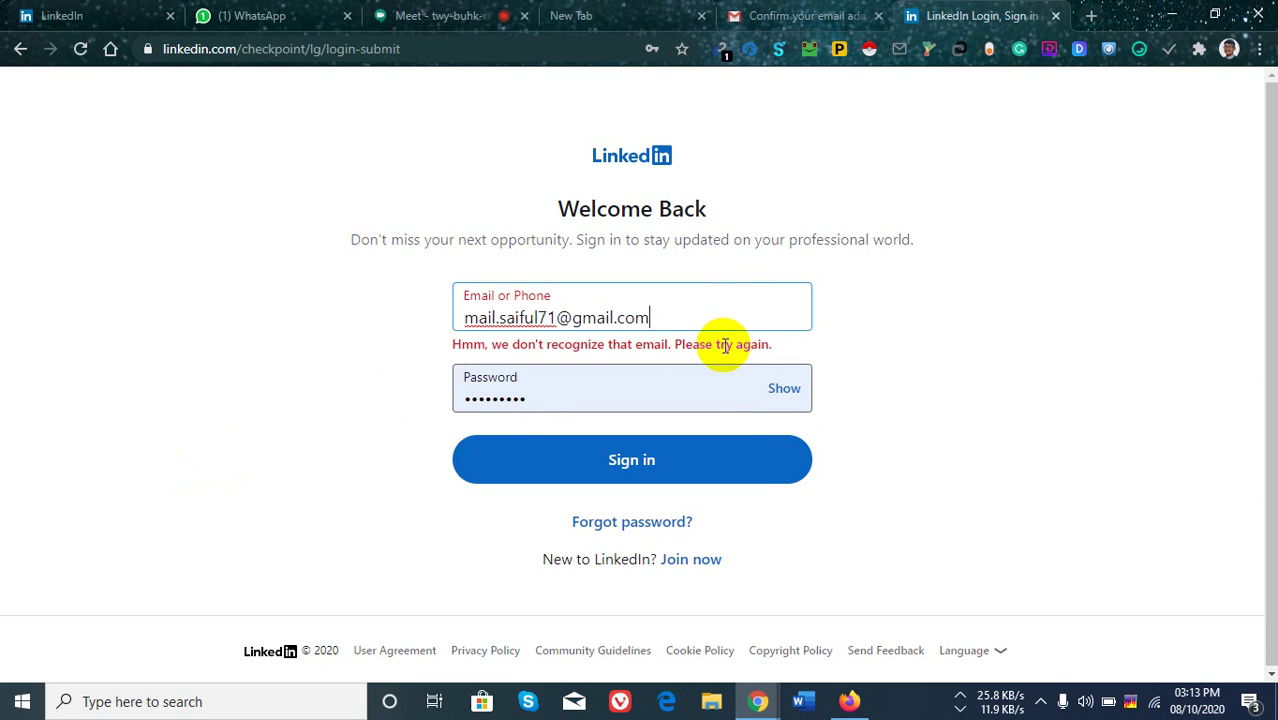
pyautogui.click(695, 458)
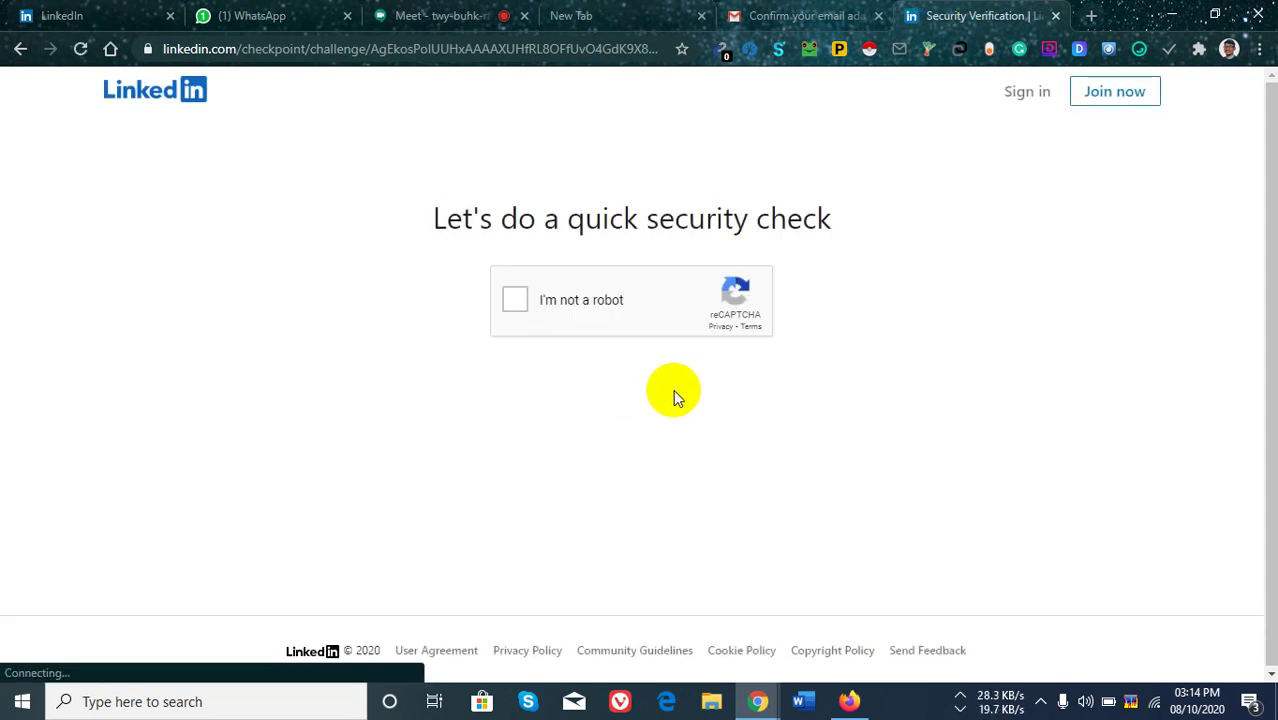
# Tick I'm not a robot, select every bus tile in the reCAPTCHA grids, and verify.
pyautogui.click(511, 306)
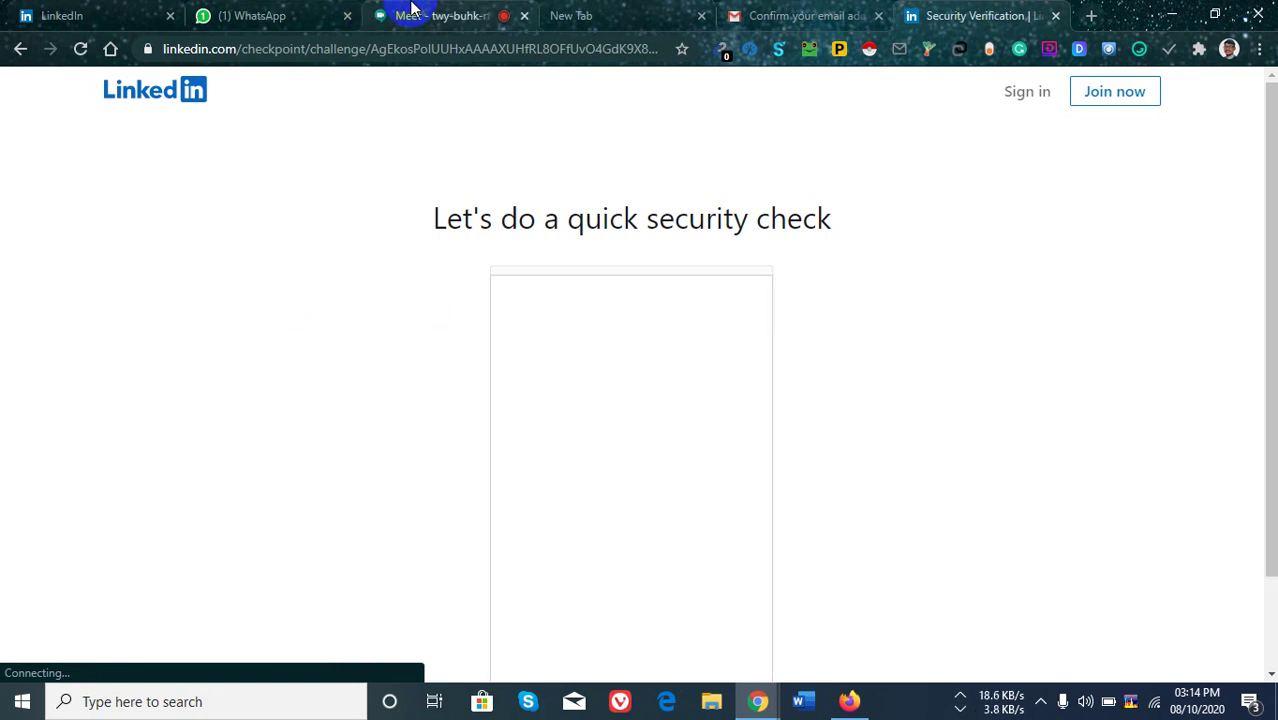
pyautogui.scroll(-1, 780, 323)
pyautogui.click(705, 329)
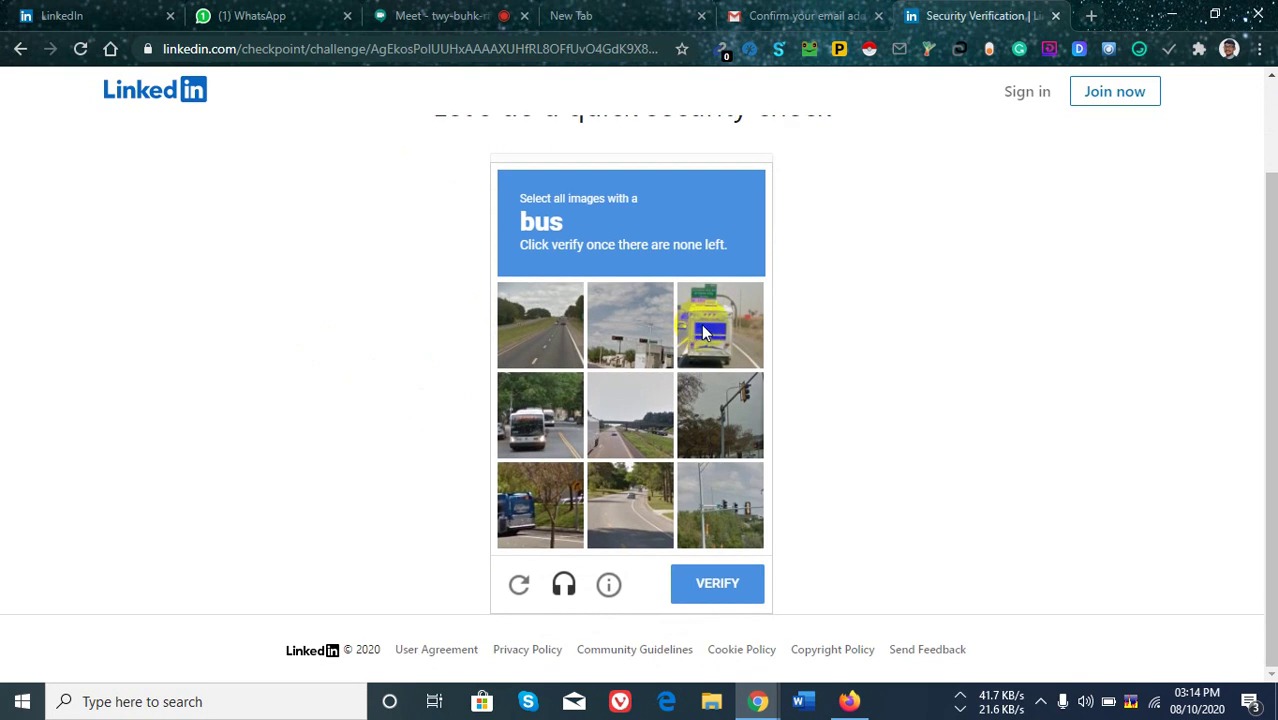
pyautogui.click(553, 482)
pyautogui.click(533, 428)
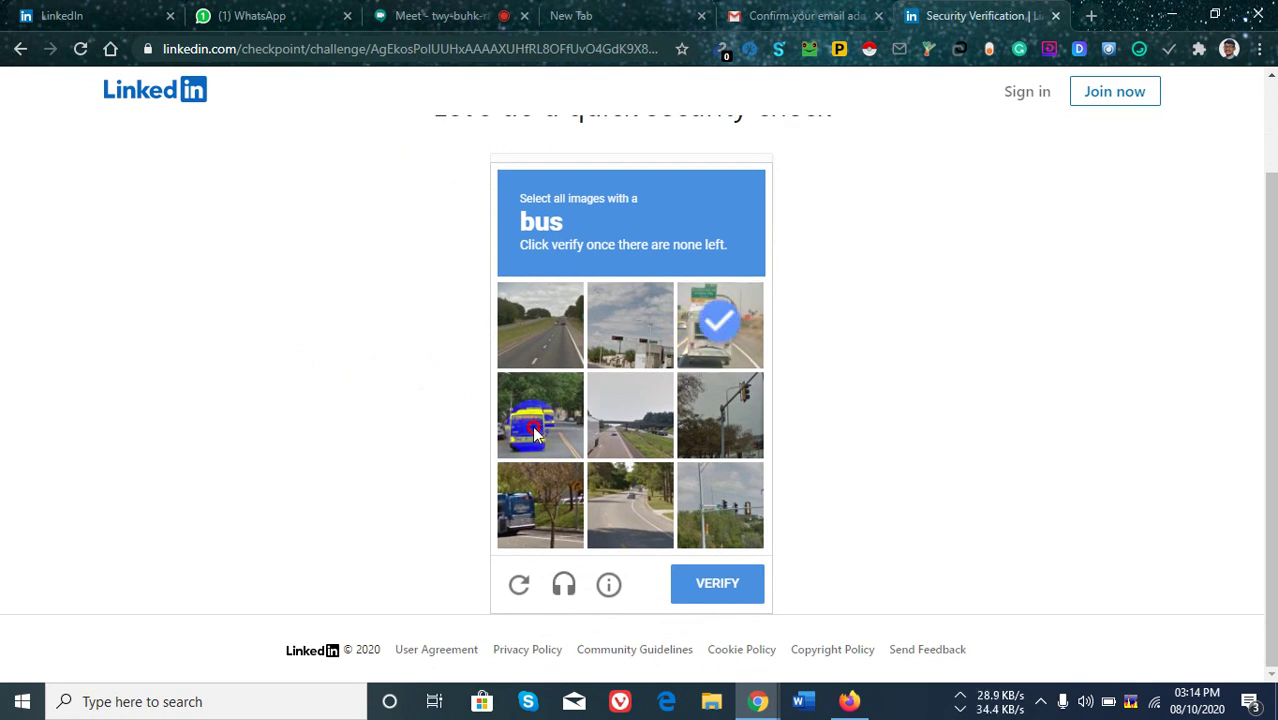
pyautogui.click(530, 507)
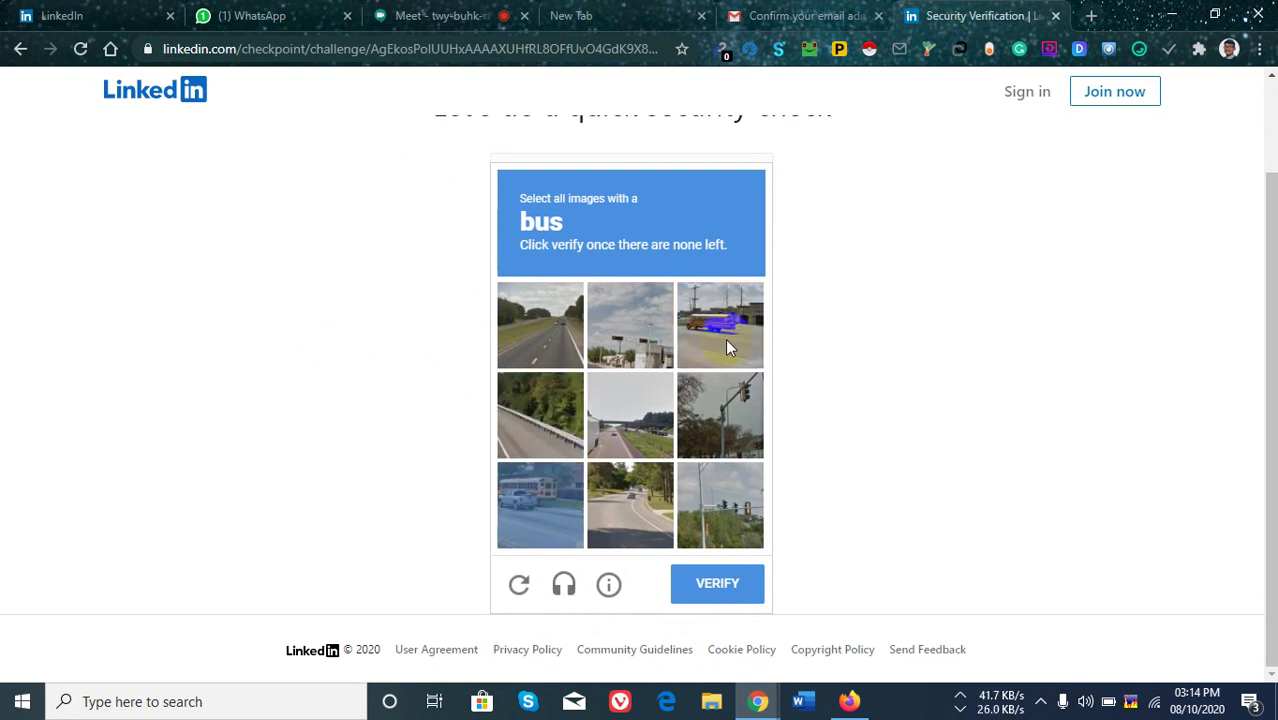
pyautogui.click(725, 320)
pyautogui.click(541, 527)
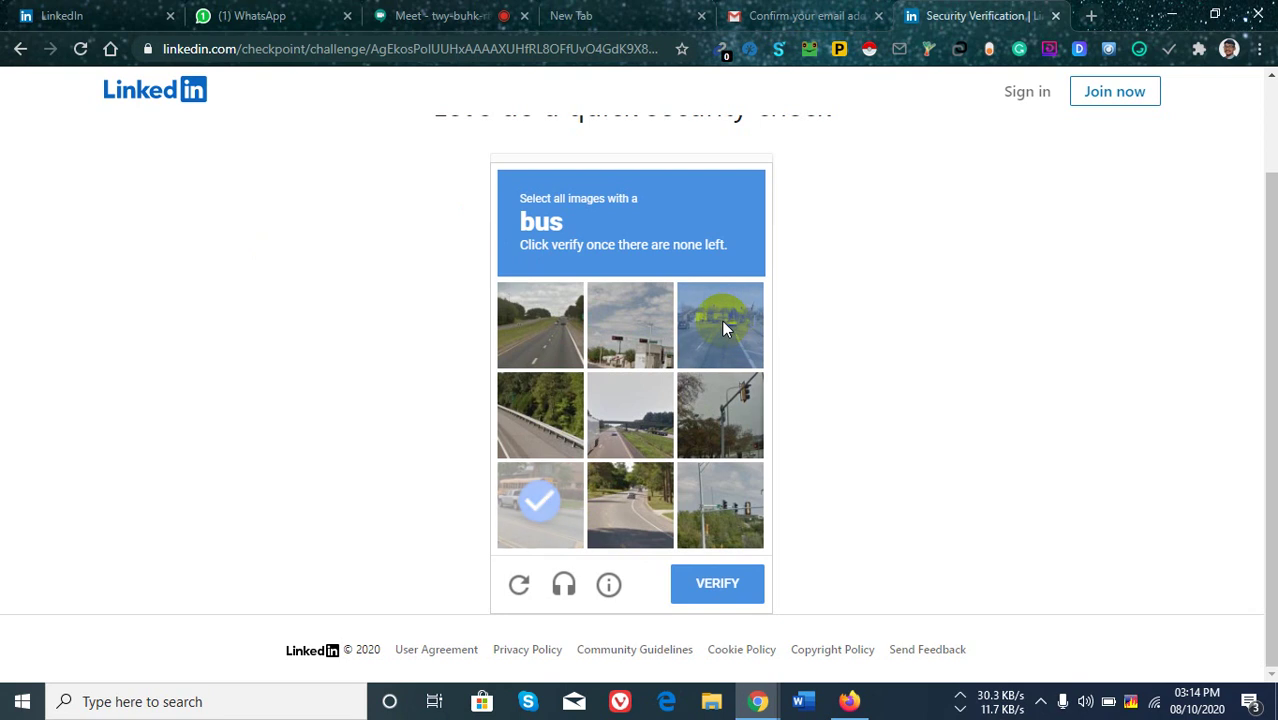
pyautogui.click(672, 423)
pyautogui.click(540, 505)
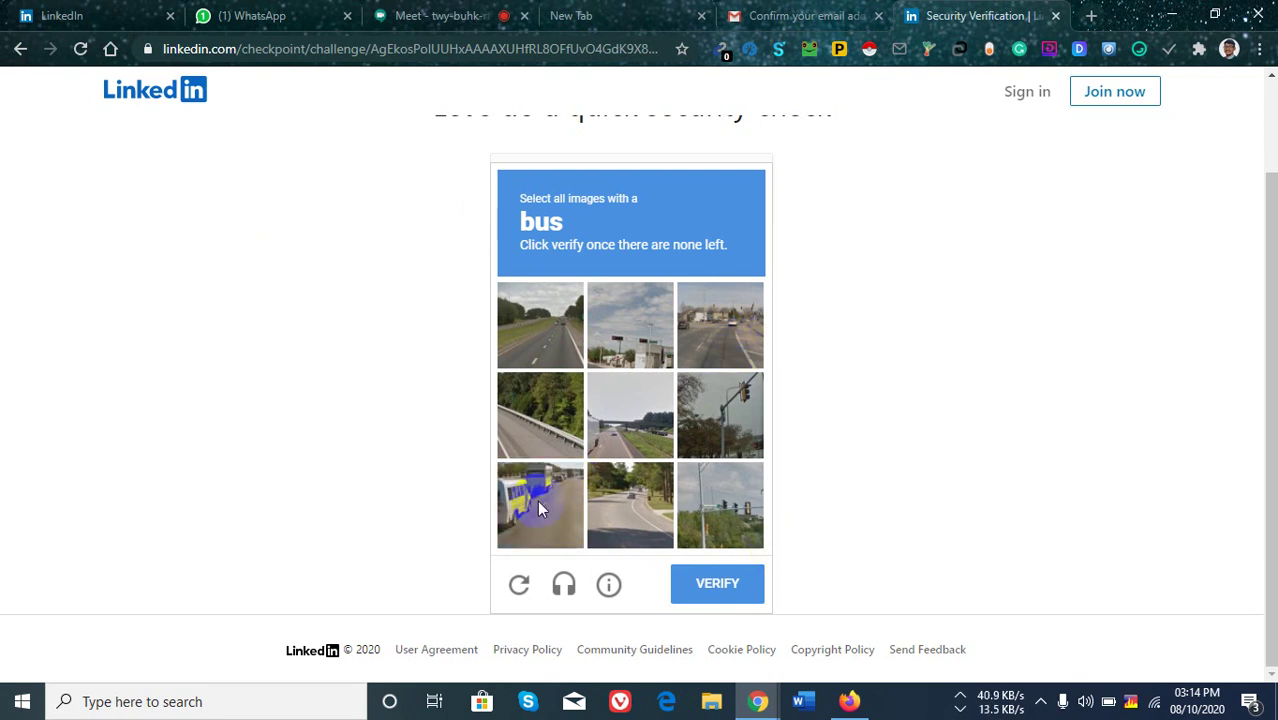
pyautogui.click(717, 583)
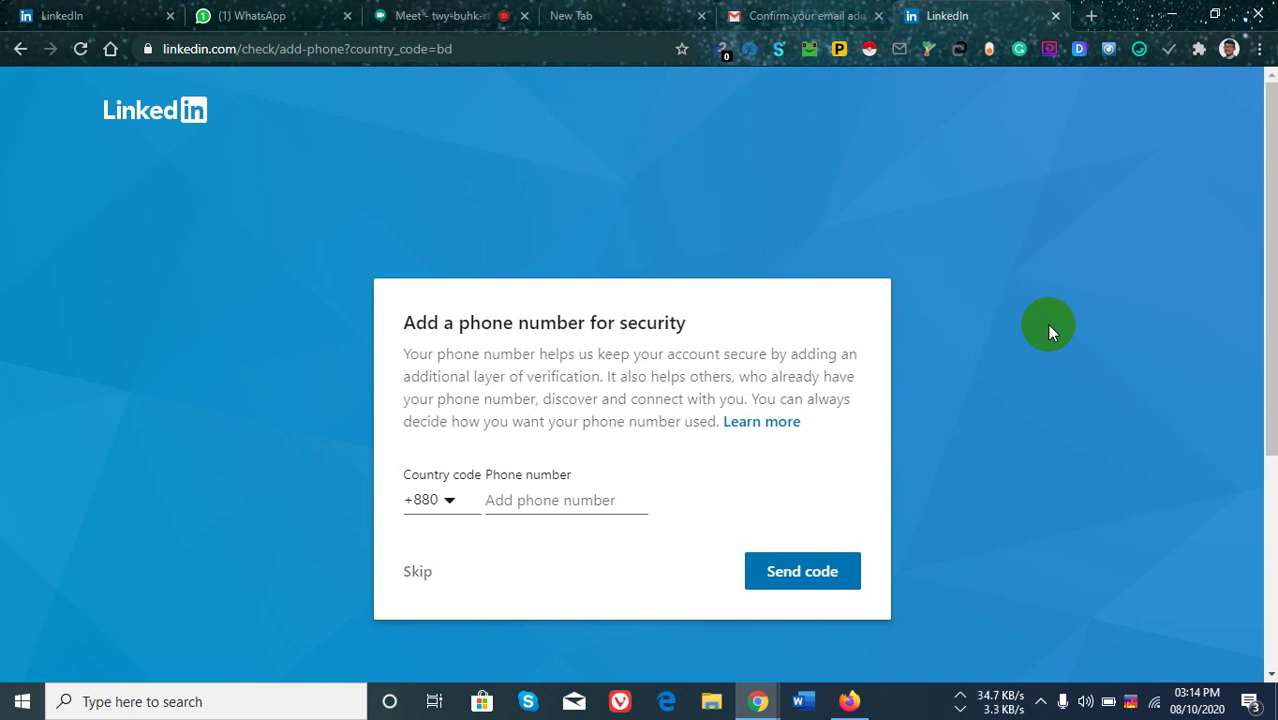
# Skip the 'Add a phone number for security' page to reach the LinkedIn feed.
pyautogui.click(420, 575)
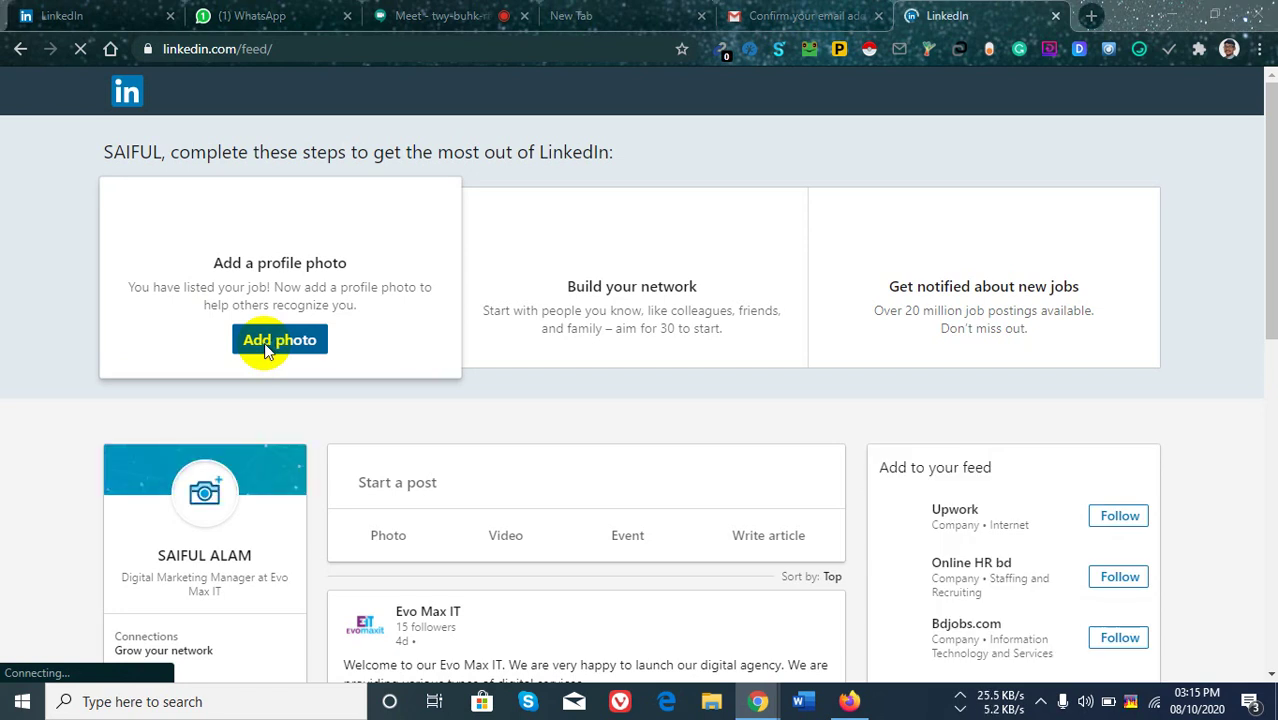
# Upload the businessman picture as the new profile photo.
pyautogui.click(264, 342)
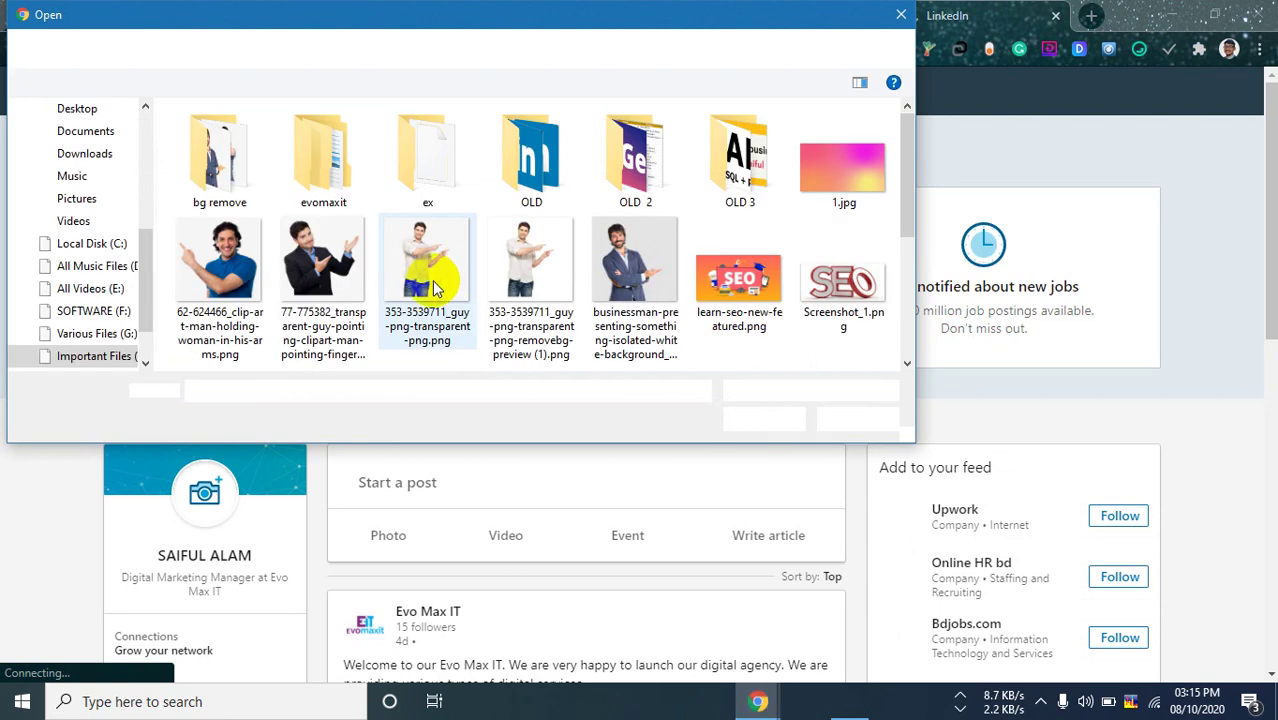
pyautogui.click(620, 240)
pyautogui.click(770, 419)
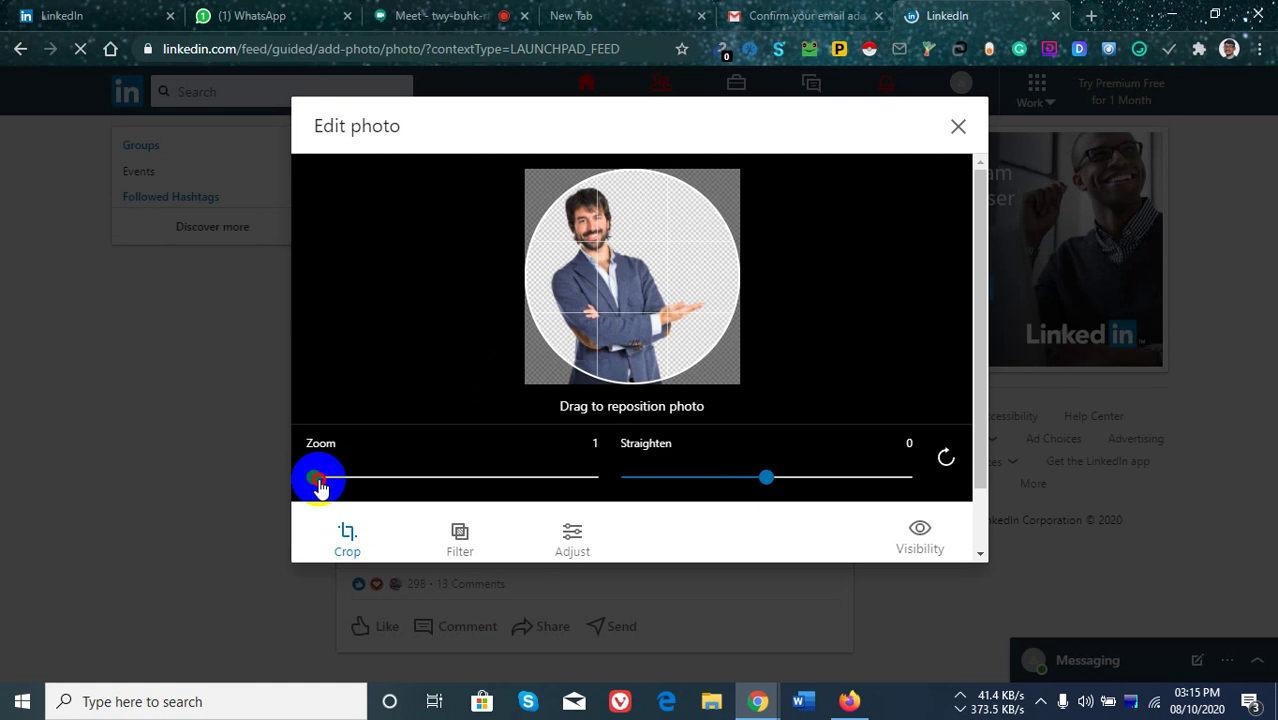
# Zoom the photo to 1.6, centre the man's face in the circle, and save it.
pyautogui.moveTo(314, 477); pyautogui.dragTo(362, 481)
pyautogui.moveTo(590, 242); pyautogui.dragTo(704, 302)
pyautogui.moveTo(355, 477); pyautogui.dragTo(397, 477)
pyautogui.moveTo(588, 319); pyautogui.dragTo(656, 310)
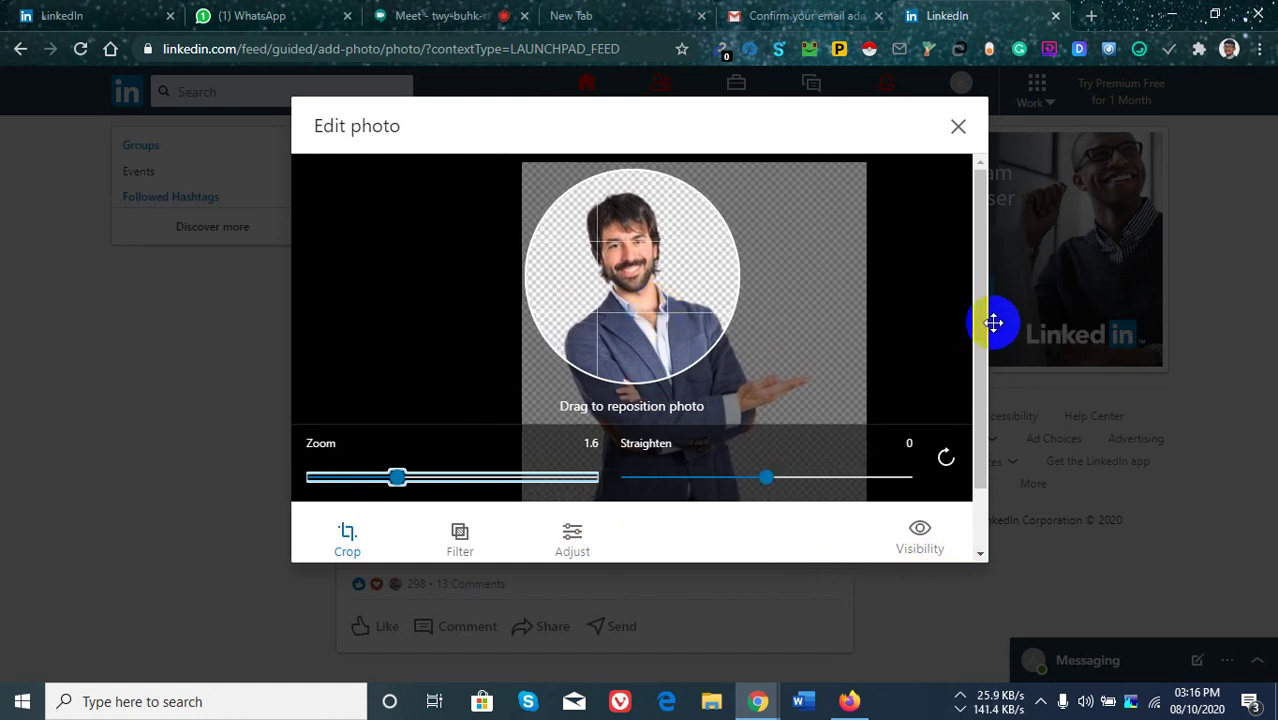
pyautogui.moveTo(984, 448); pyautogui.dragTo(956, 520)
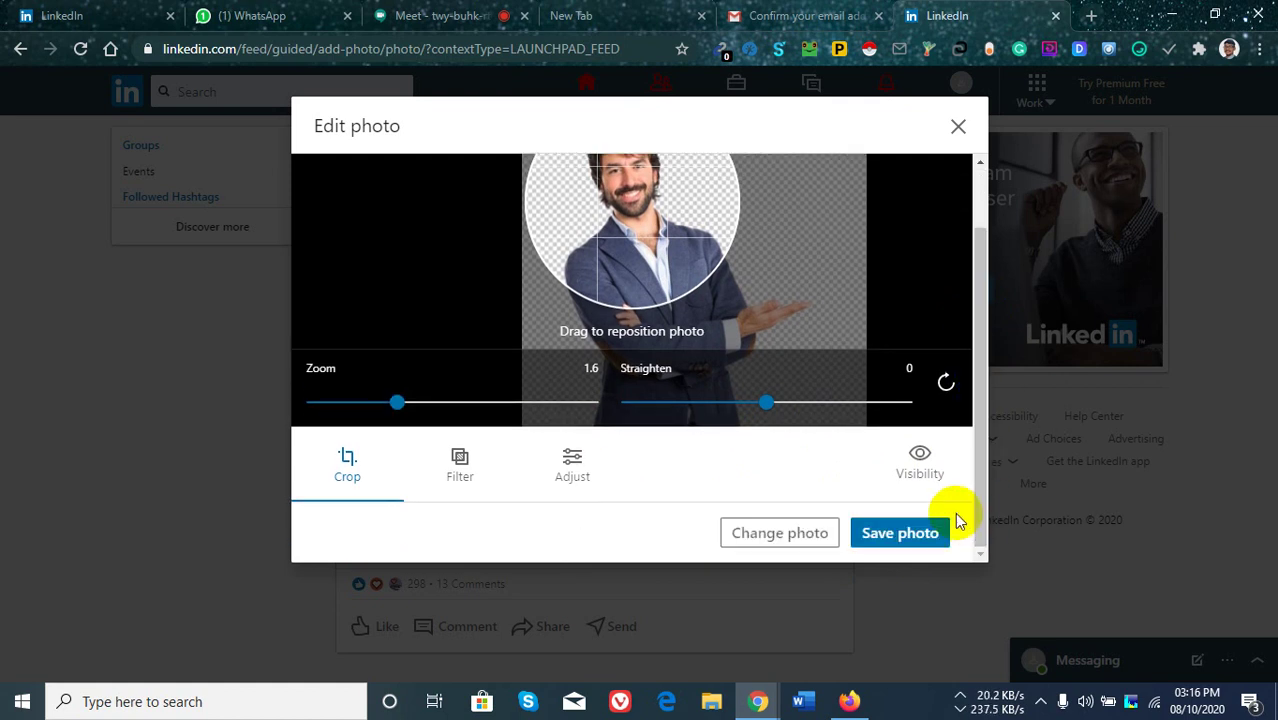
pyautogui.click(906, 531)
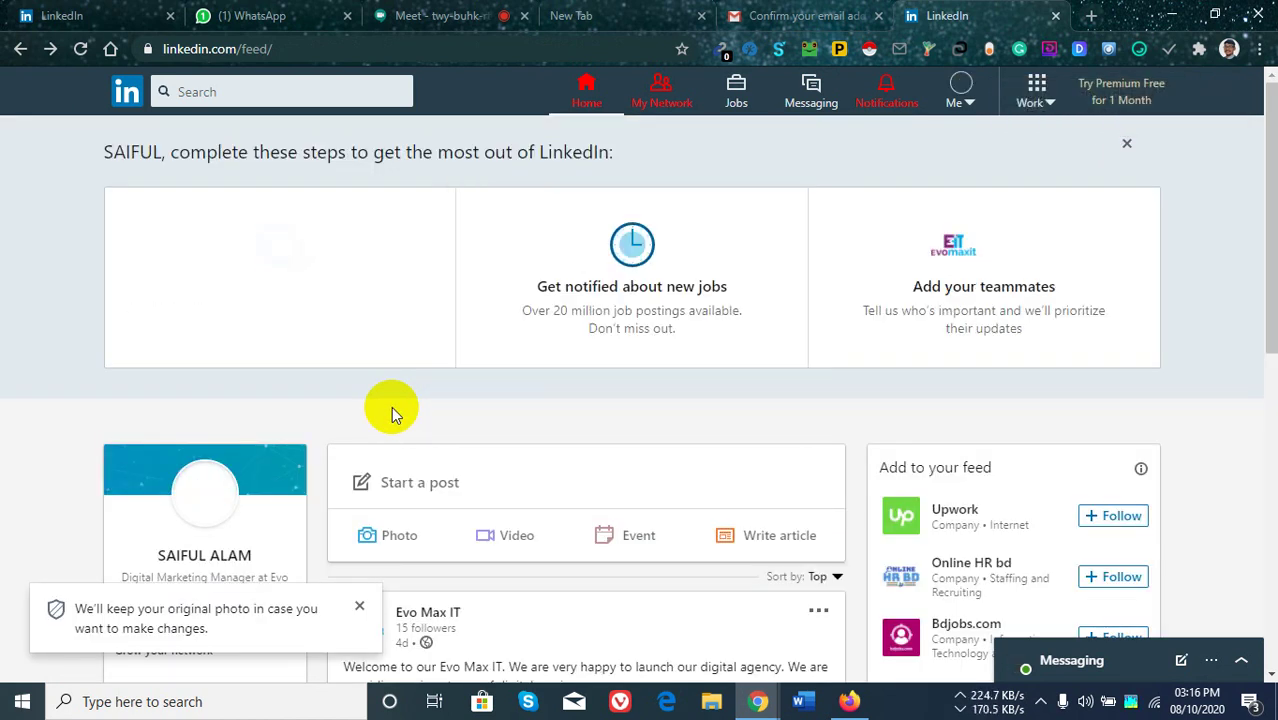
# Scroll the feed to confirm the new profile photo, then try opening the profile page.
pyautogui.scroll(-1, 337, 373)
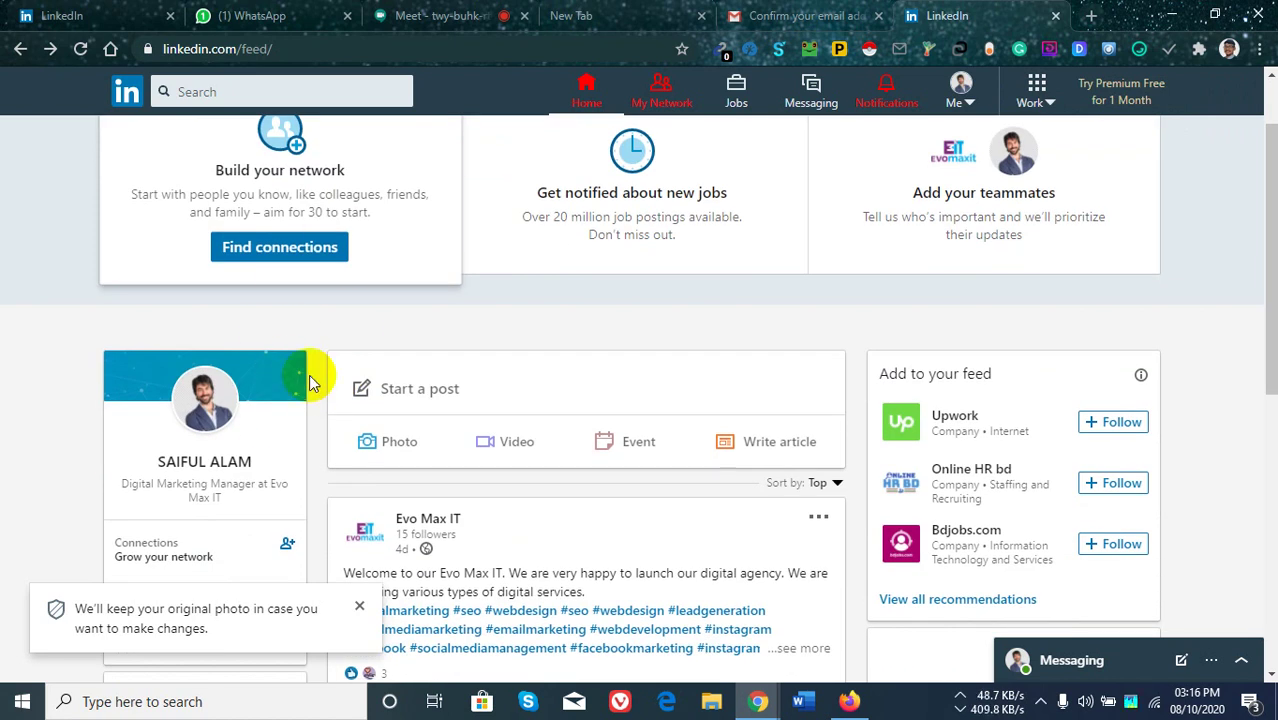
pyautogui.scroll(1, 305, 390)
pyautogui.scroll(-5, 270, 420)
pyautogui.scroll(2, 285, 360)
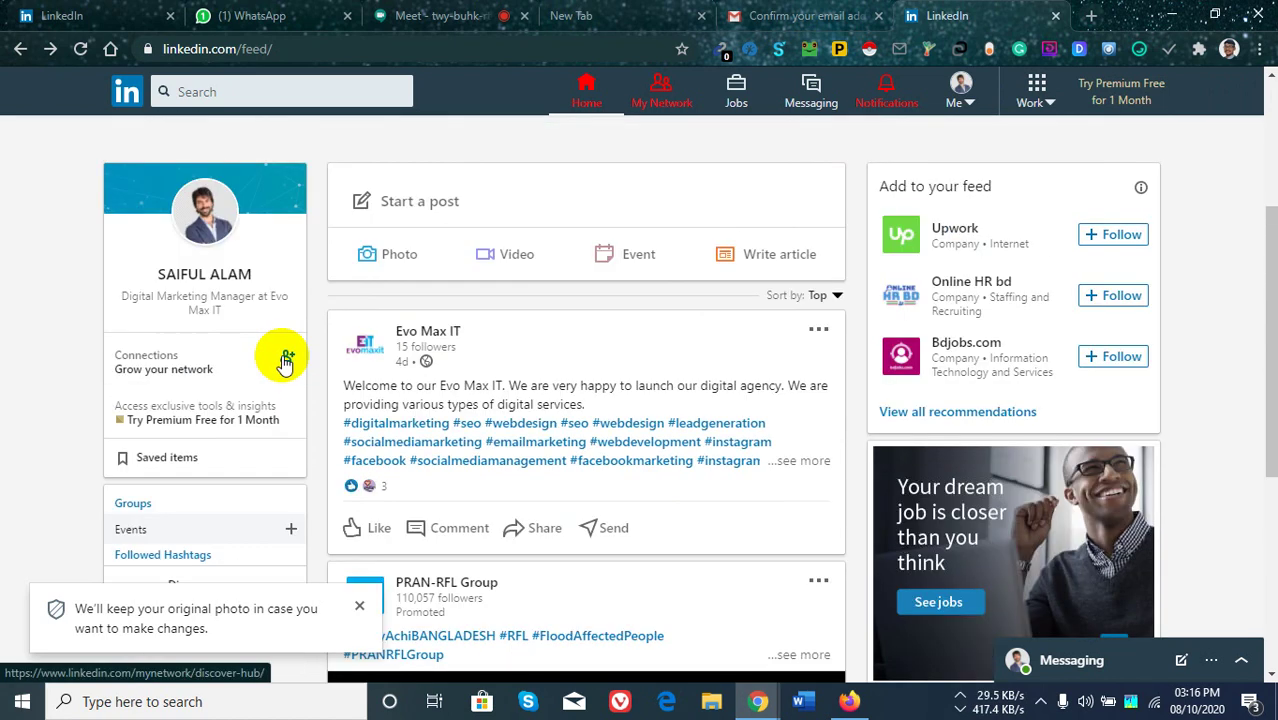
pyautogui.click(197, 280)
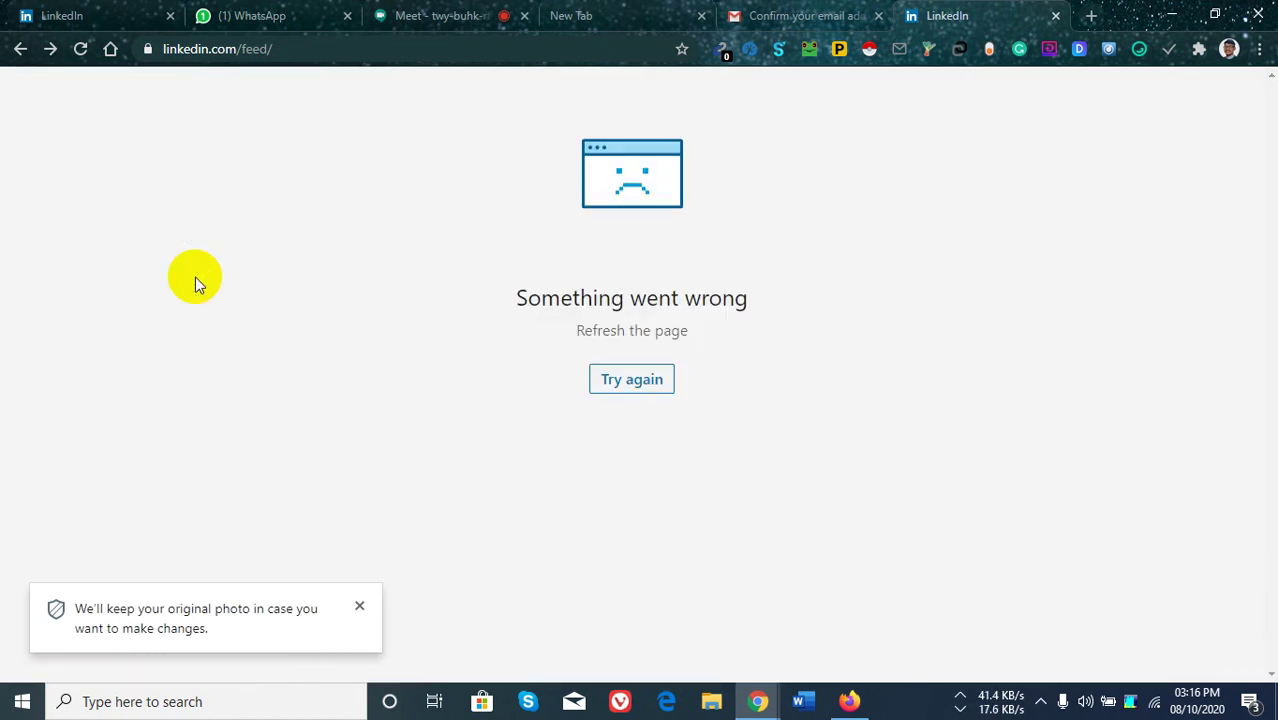
# Retry loading the failed page several times from the error screen.
pyautogui.click(645, 388)
pyautogui.click(631, 387)
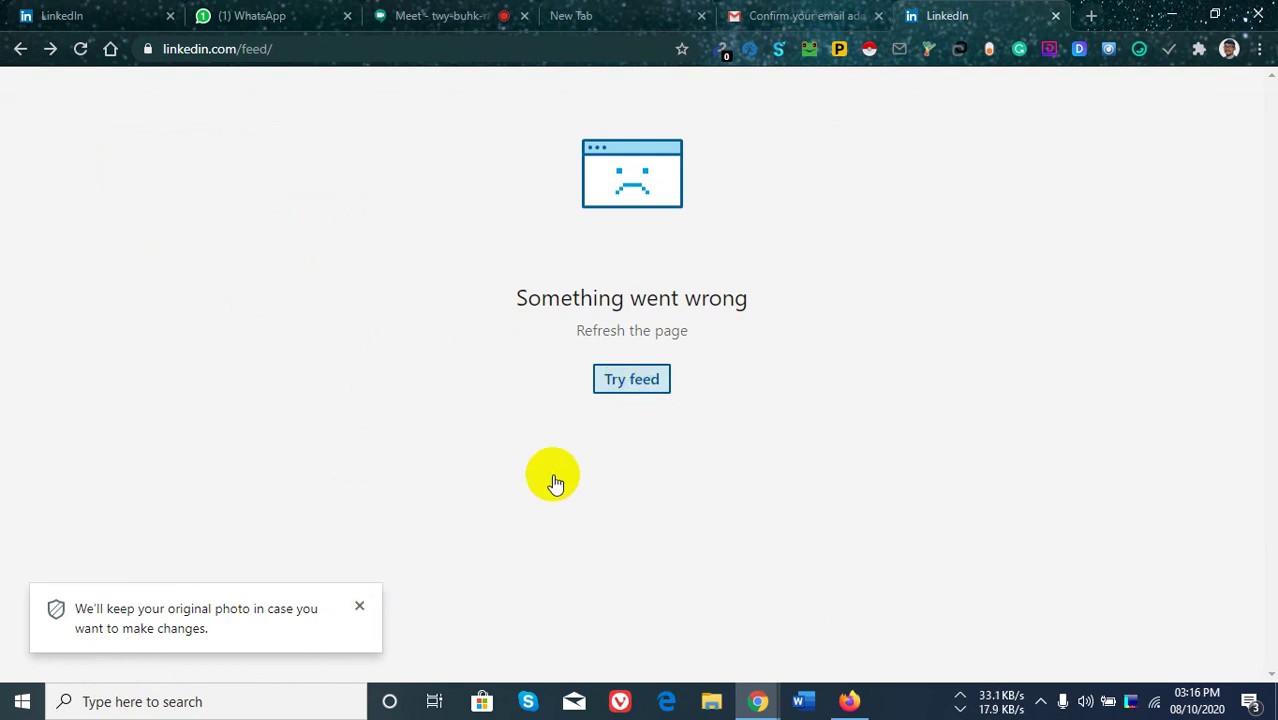
pyautogui.doubleClick(625, 383)
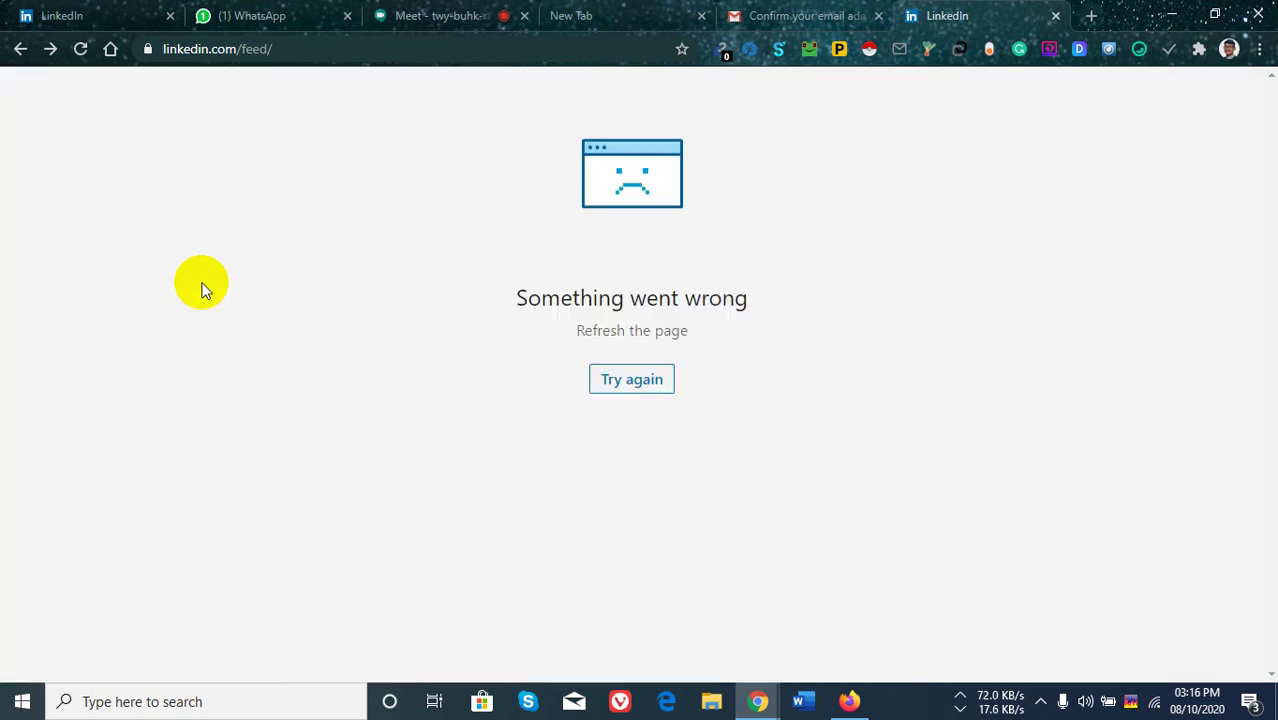
pyautogui.click(652, 381)
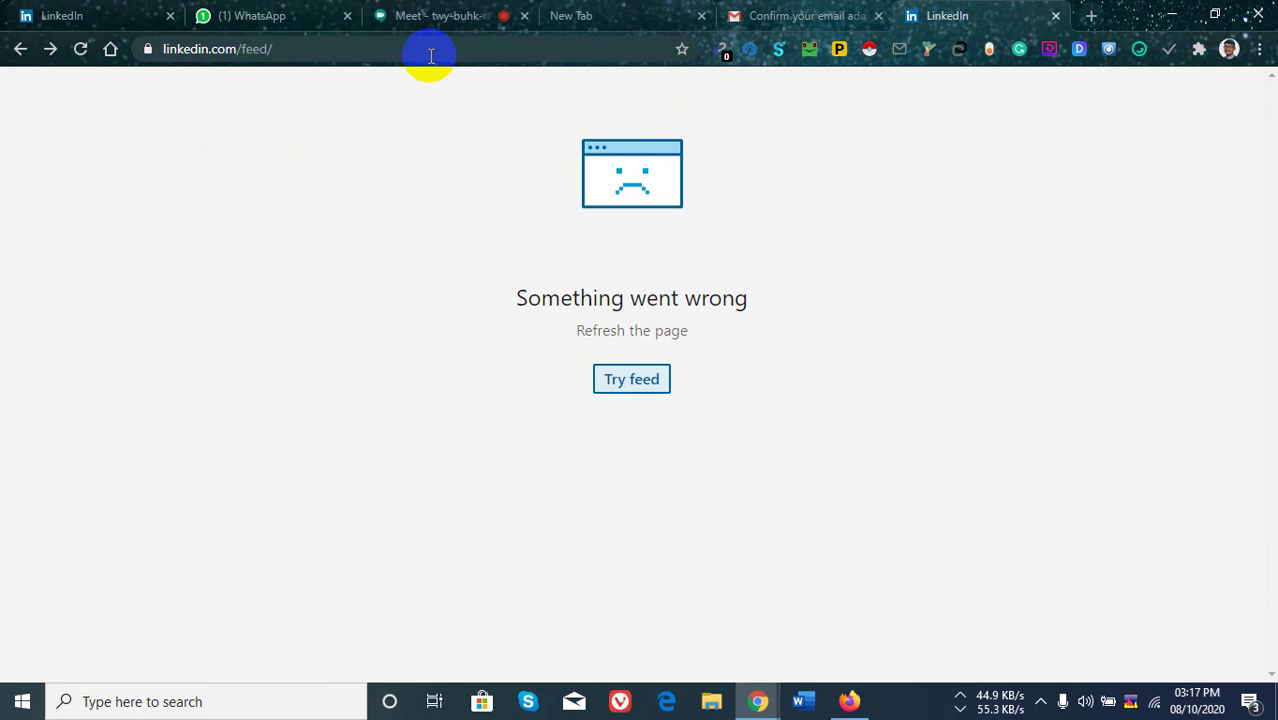
# Reload the feed by entering linkedin.com in the address bar.
pyautogui.click(431, 56)
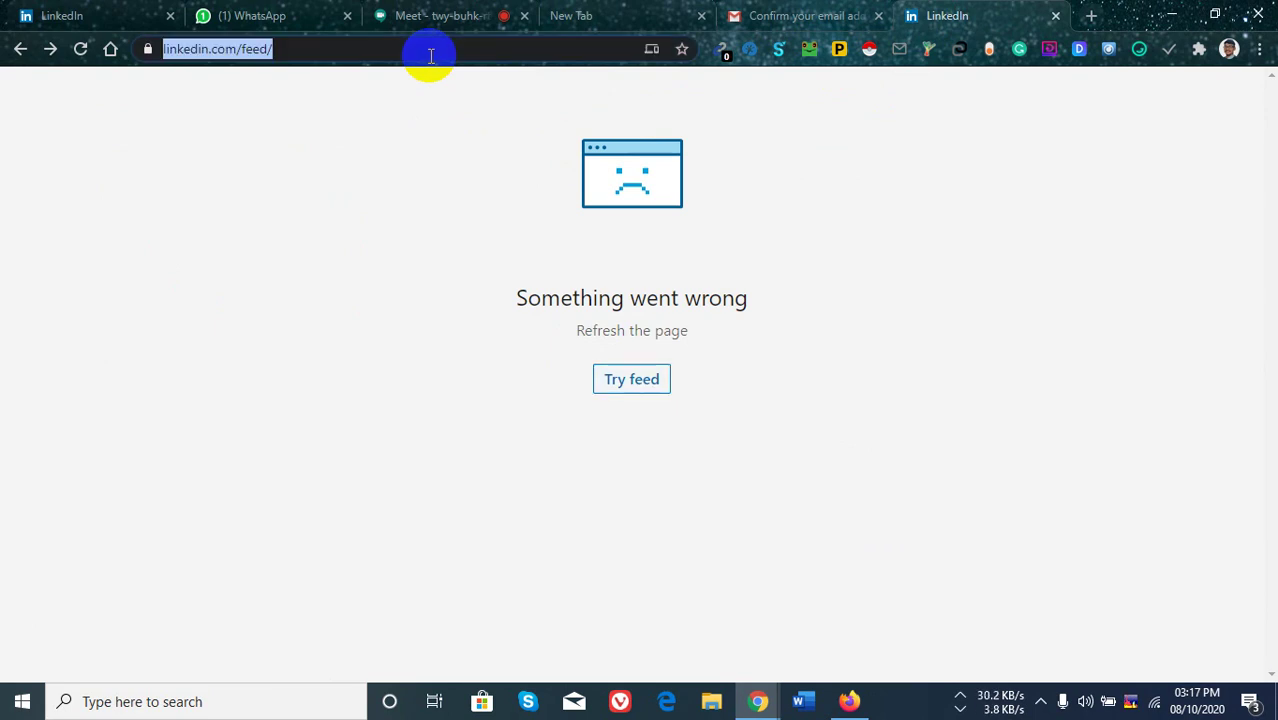
pyautogui.press('BackSpace')
pyautogui.write('linked')
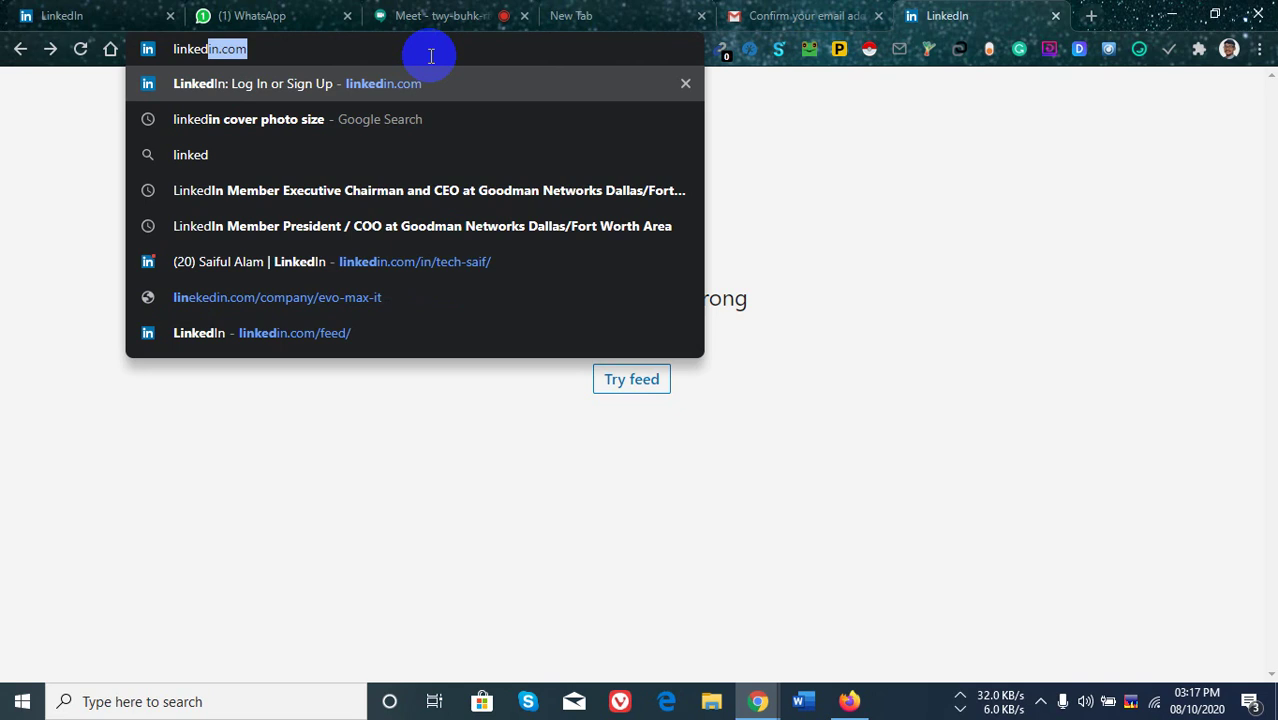
pyautogui.press('Return')
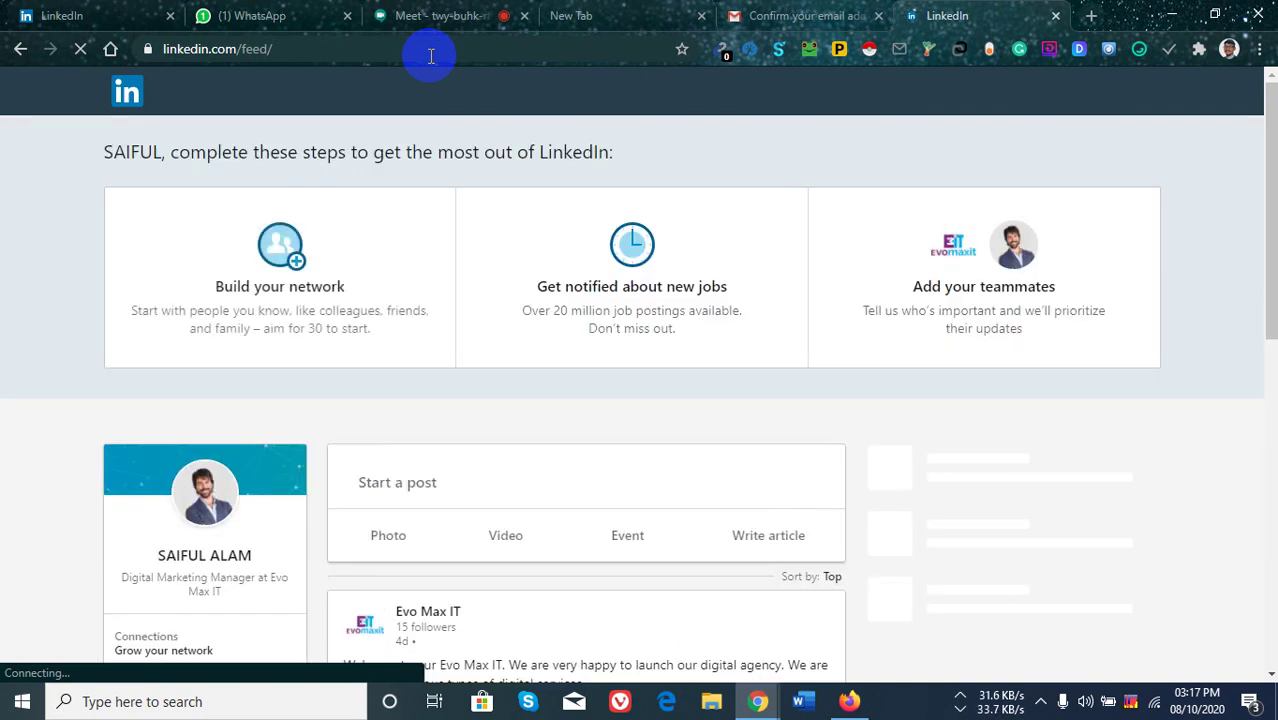
# Open the profile page to view the new photo over the blue cover, then start a new tab.
pyautogui.scroll(-1, 285, 330)
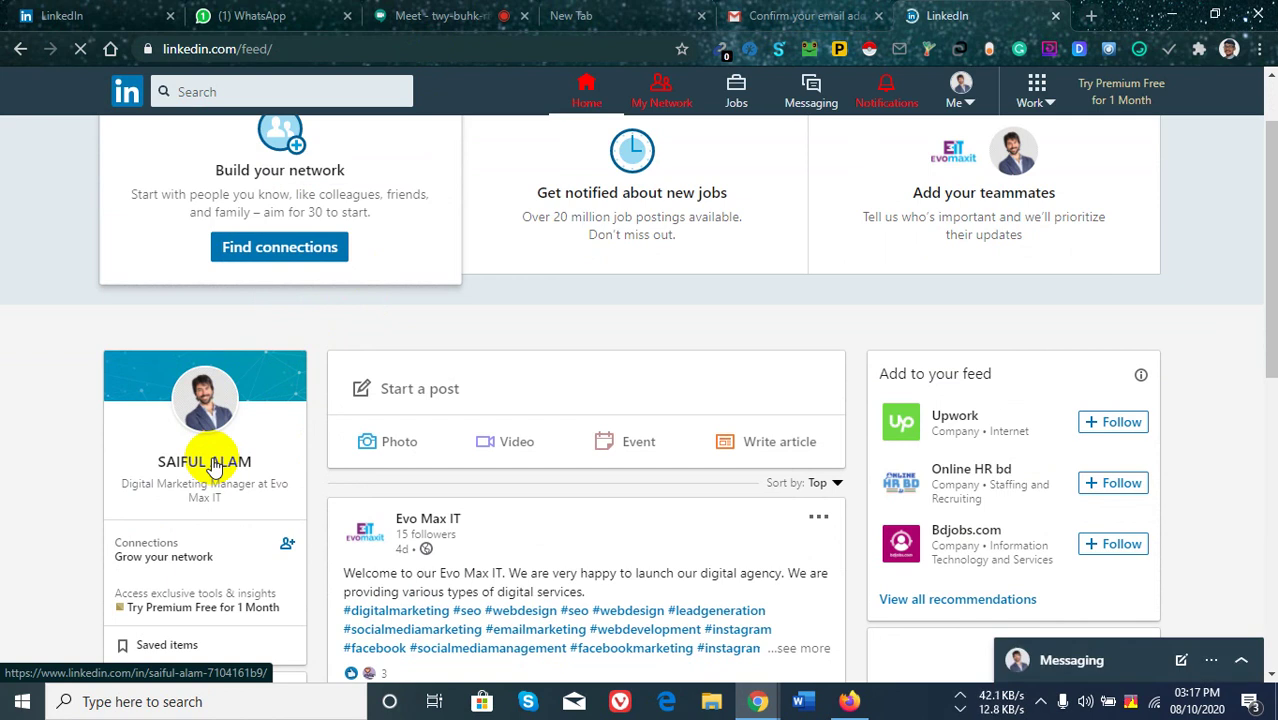
pyautogui.click(212, 463)
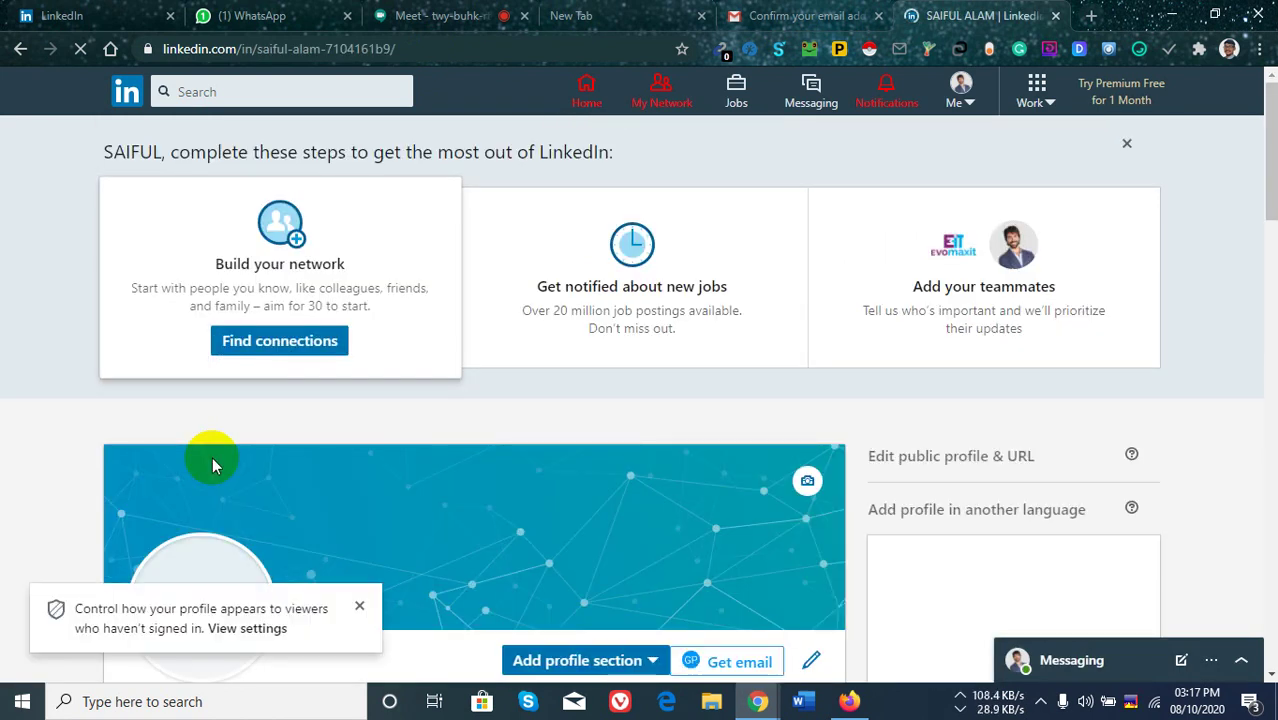
pyautogui.scroll(-3, 589, 360)
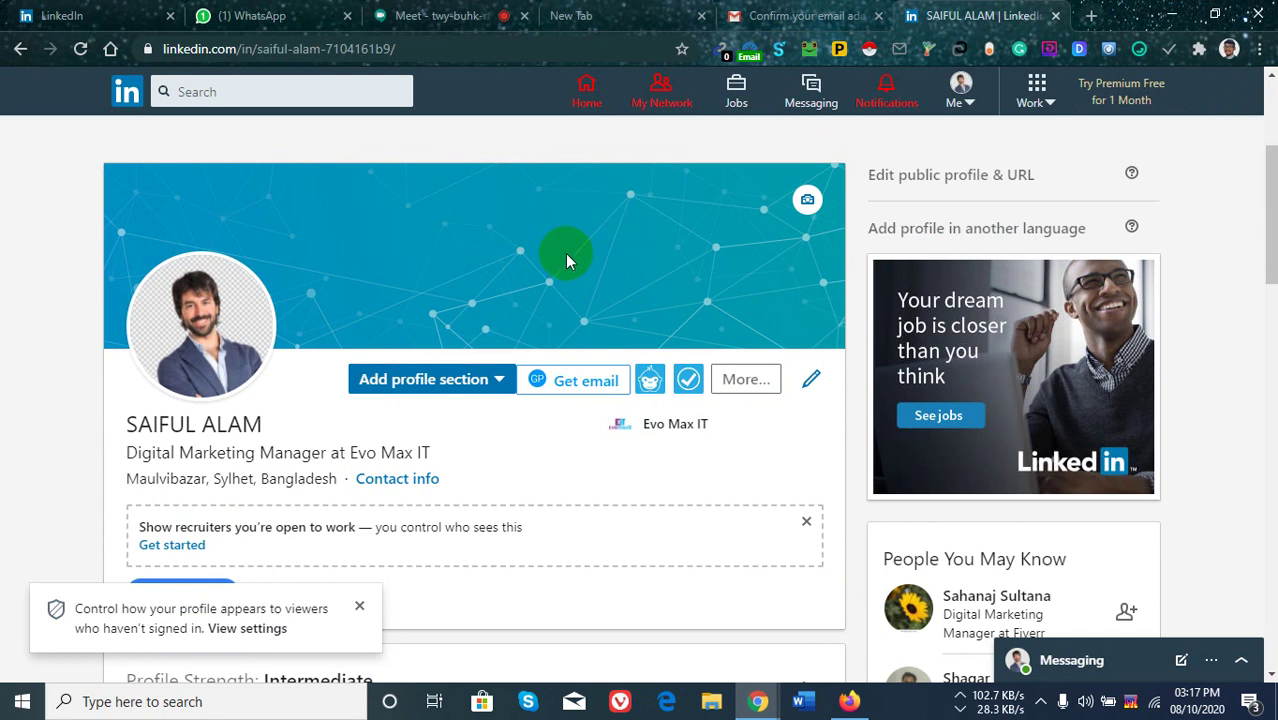
pyautogui.click(1091, 16)
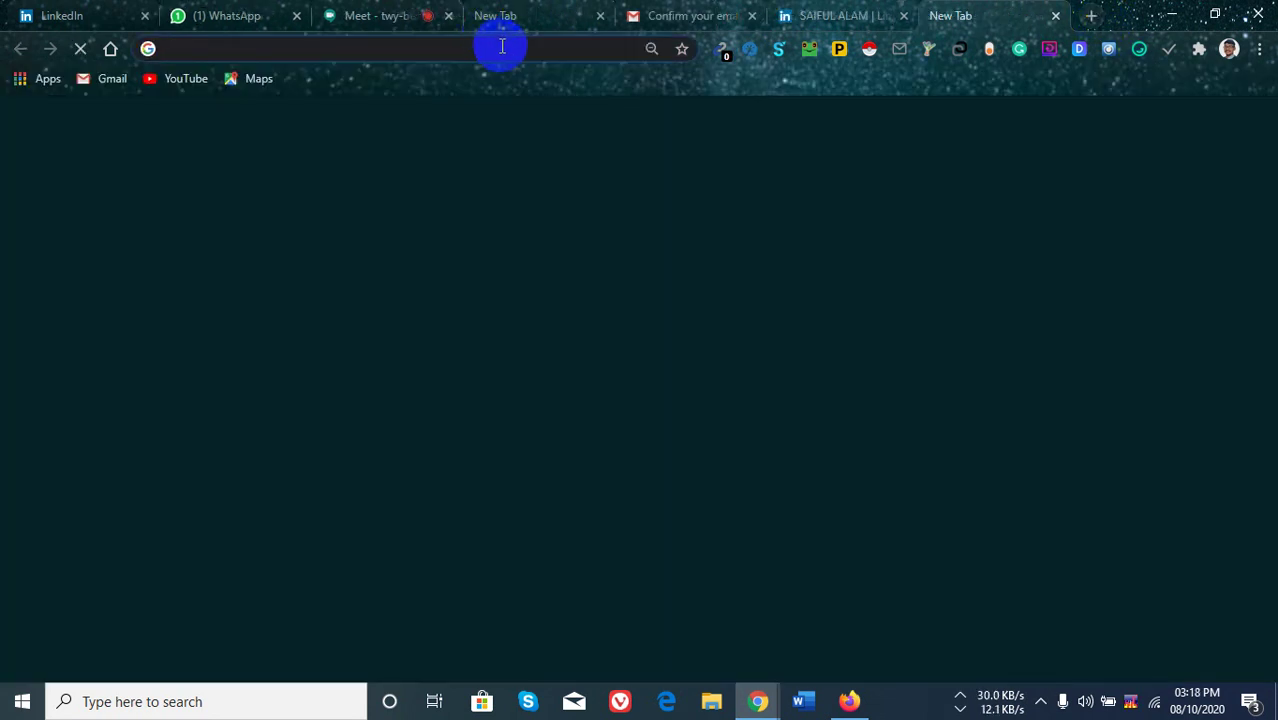
# Search Google for the LinkedIn cover photo size (1584 x 396 px), then open another tab.
pyautogui.click(506, 48)
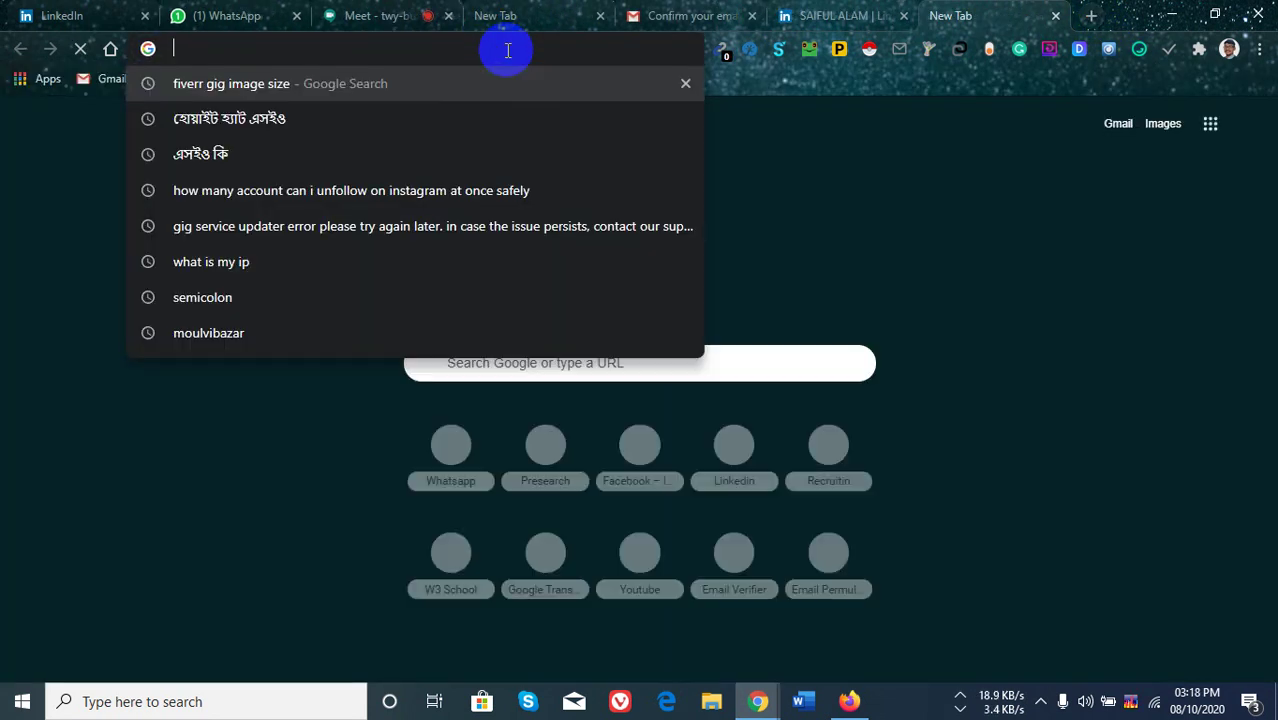
pyautogui.write('Linkedin')
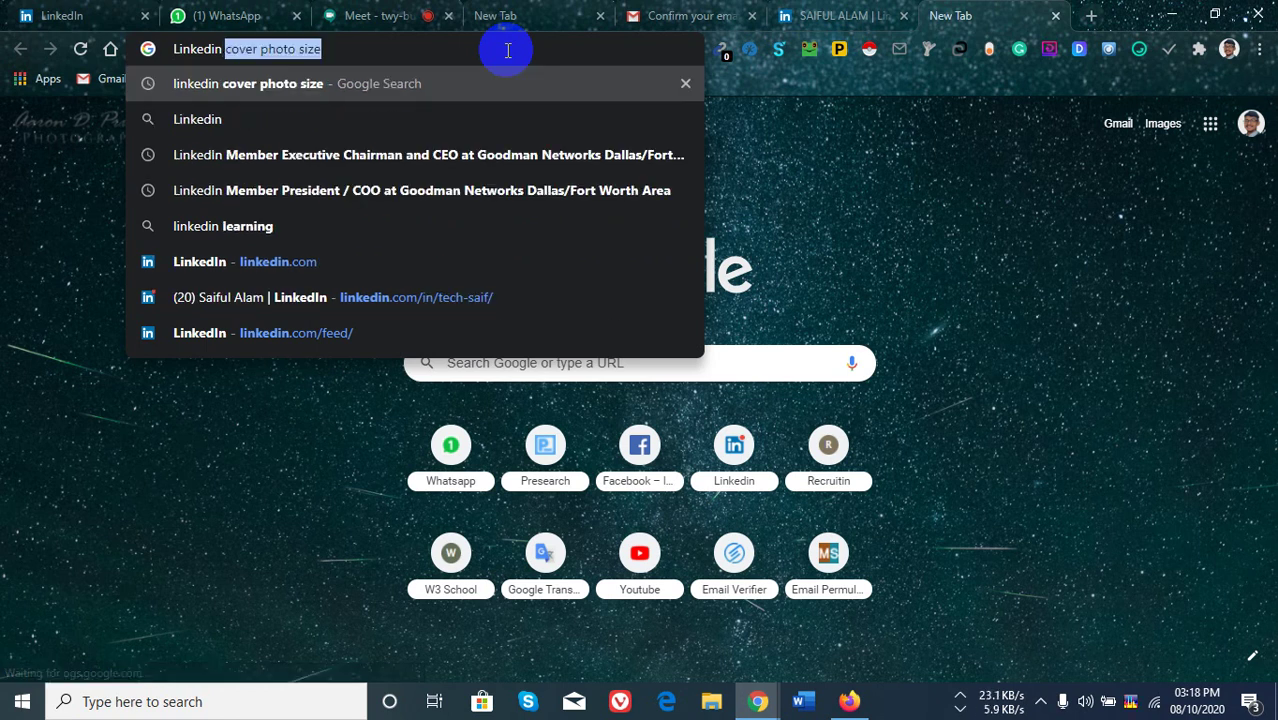
pyautogui.press('Return')
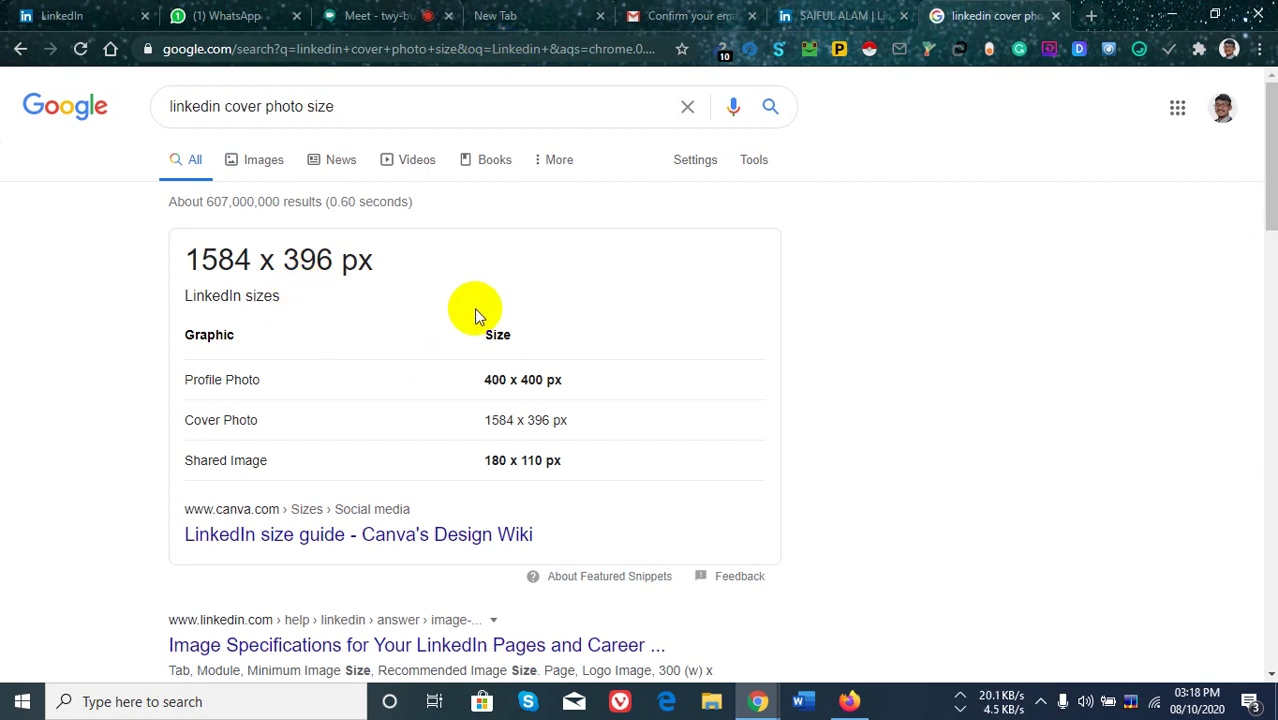
pyautogui.click(1095, 15)
pyautogui.click(450, 47)
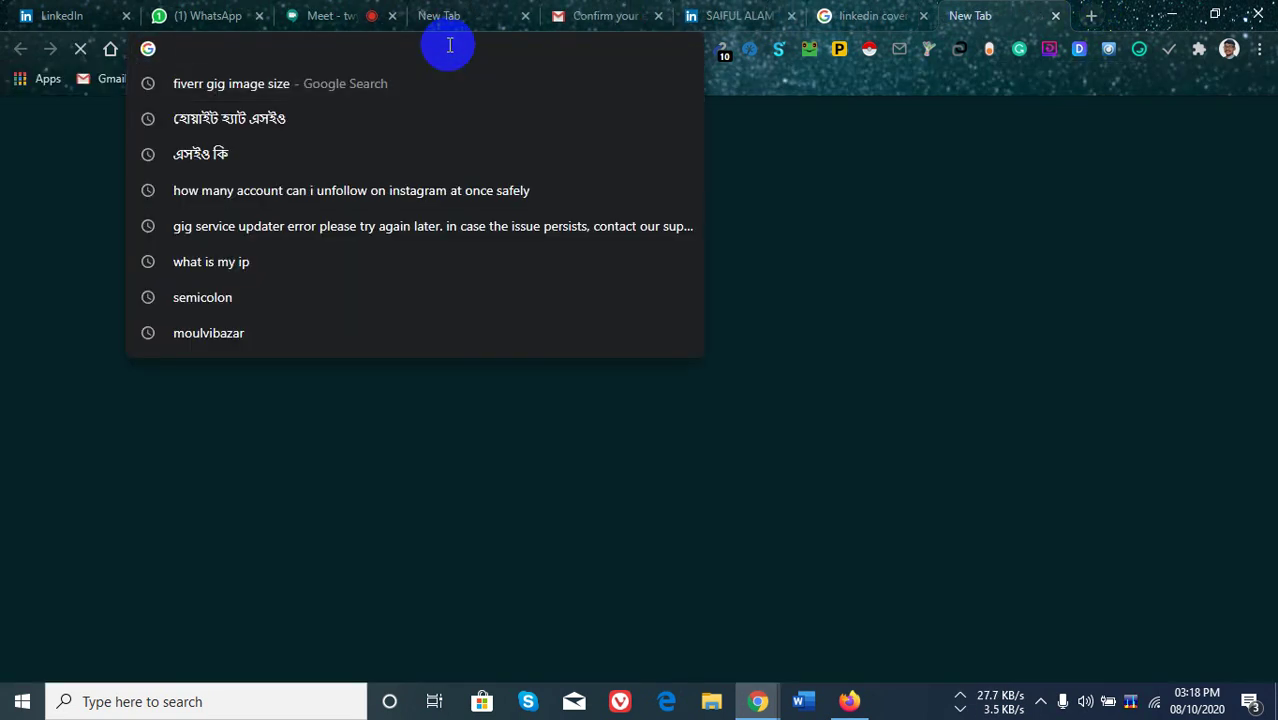
# Go to canva.com and start a custom-size design, rechecking the cover size results.
pyautogui.write('canva')
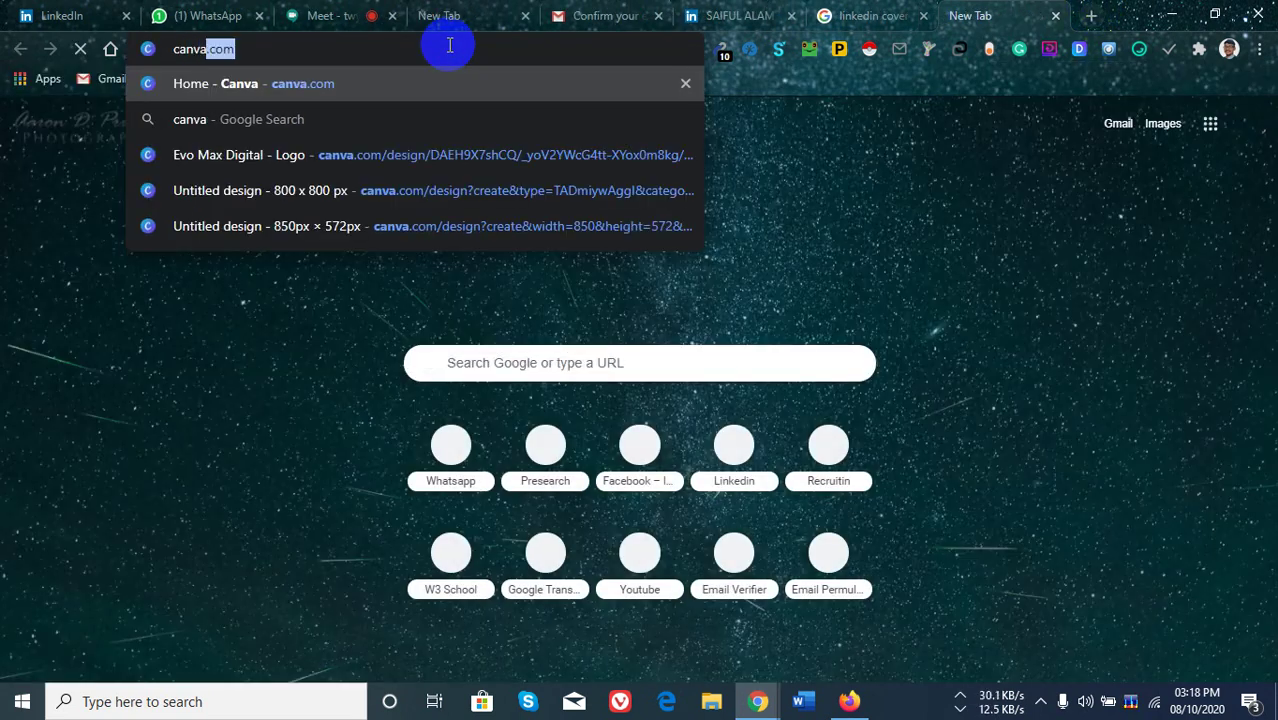
pyautogui.press('Return')
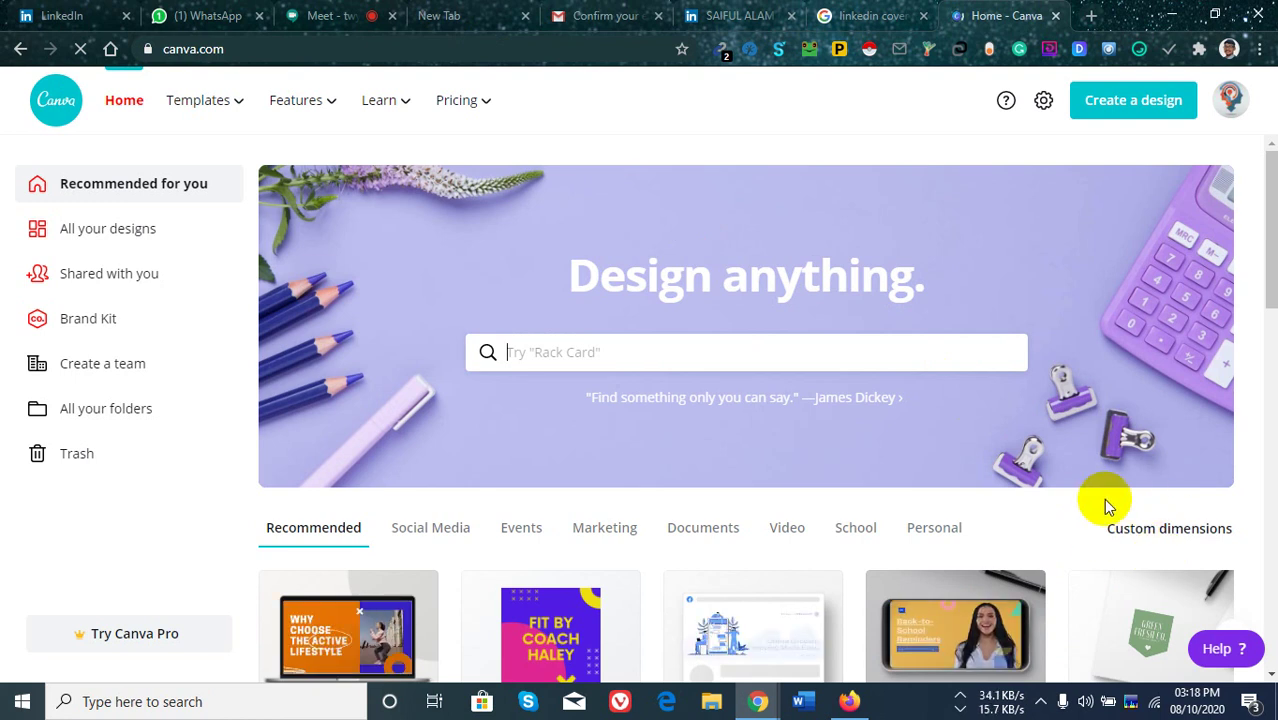
pyautogui.click(1163, 535)
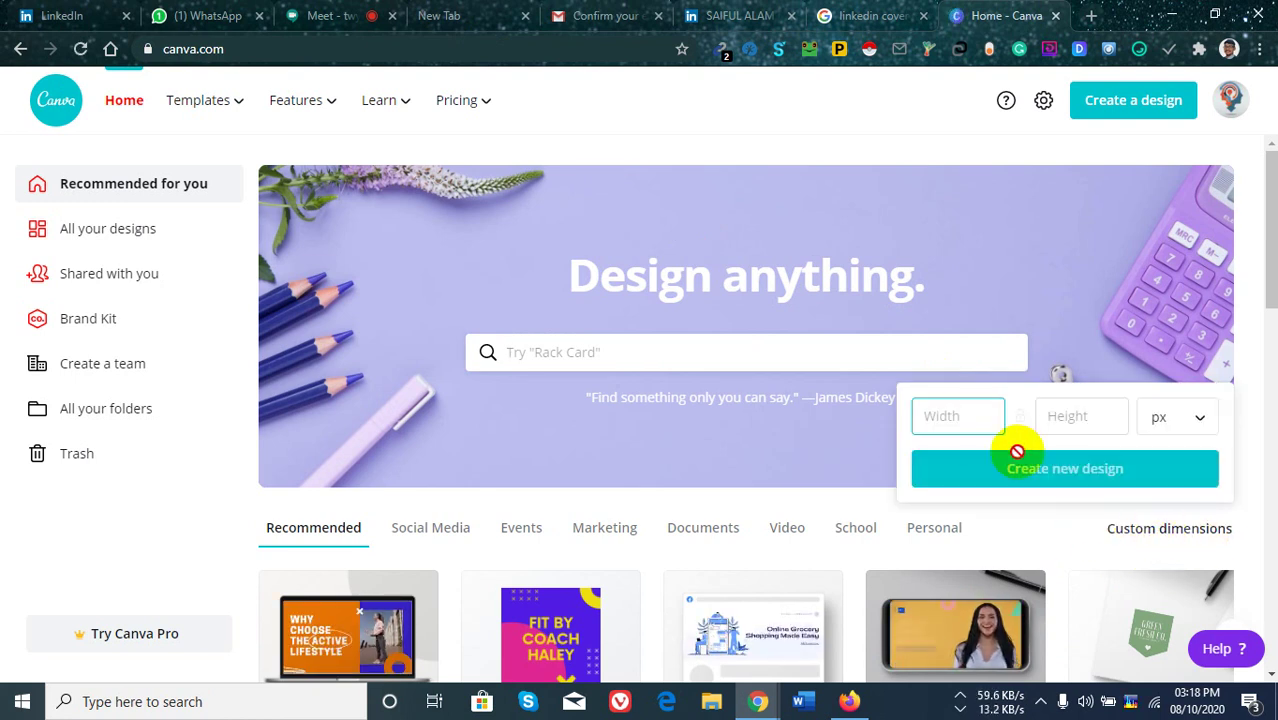
pyautogui.click(870, 15)
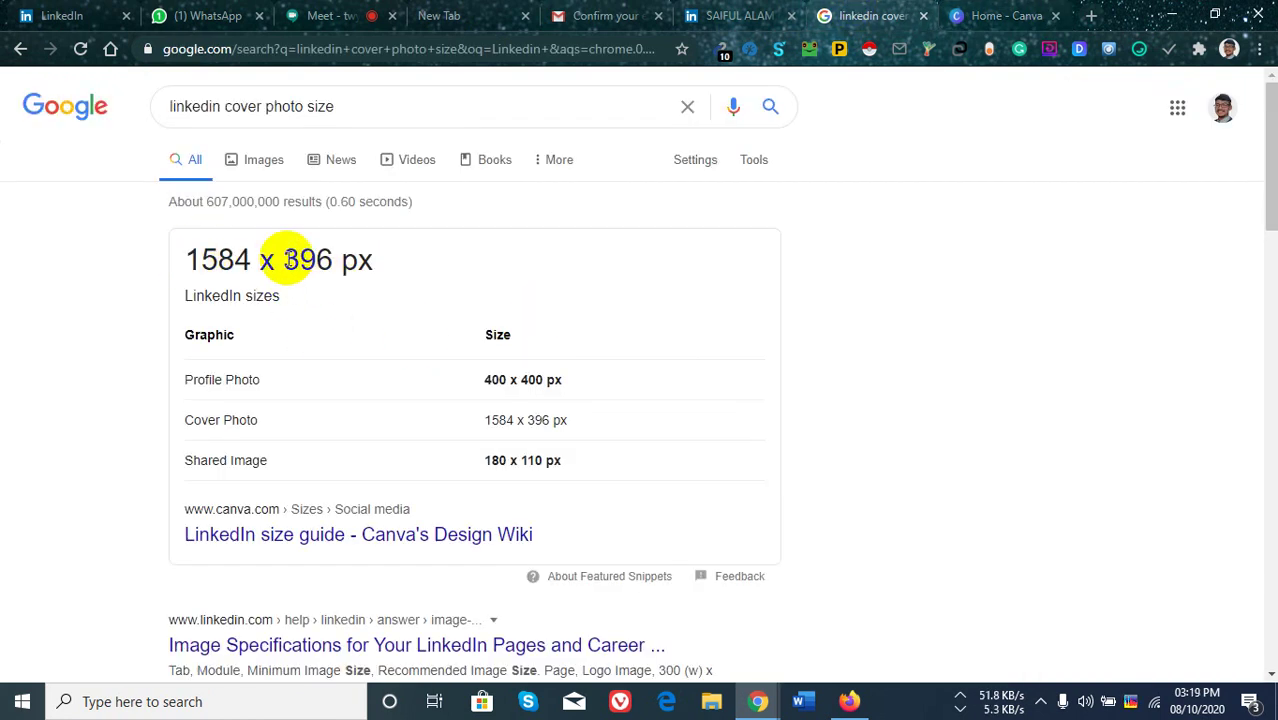
pyautogui.click(1006, 14)
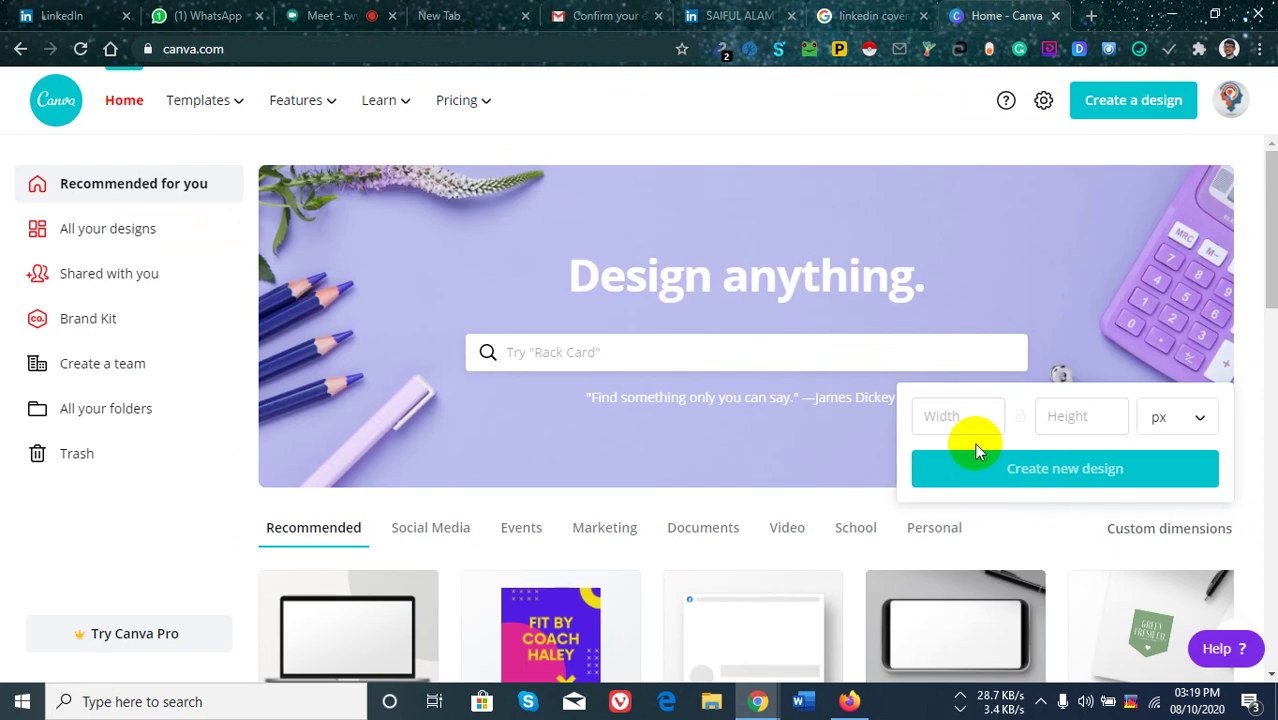
# Create a Canva design 1584 px wide by 396 px high.
pyautogui.click(958, 415)
pyautogui.write('1')
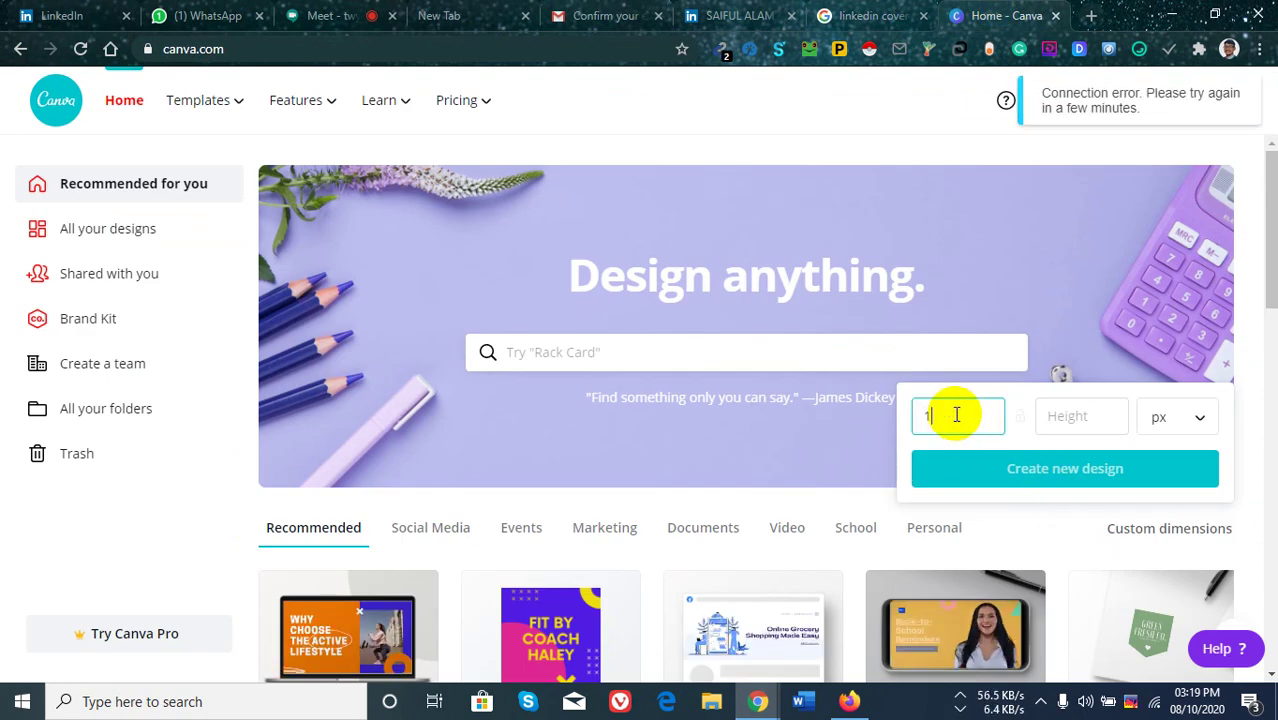
pyautogui.write('584')
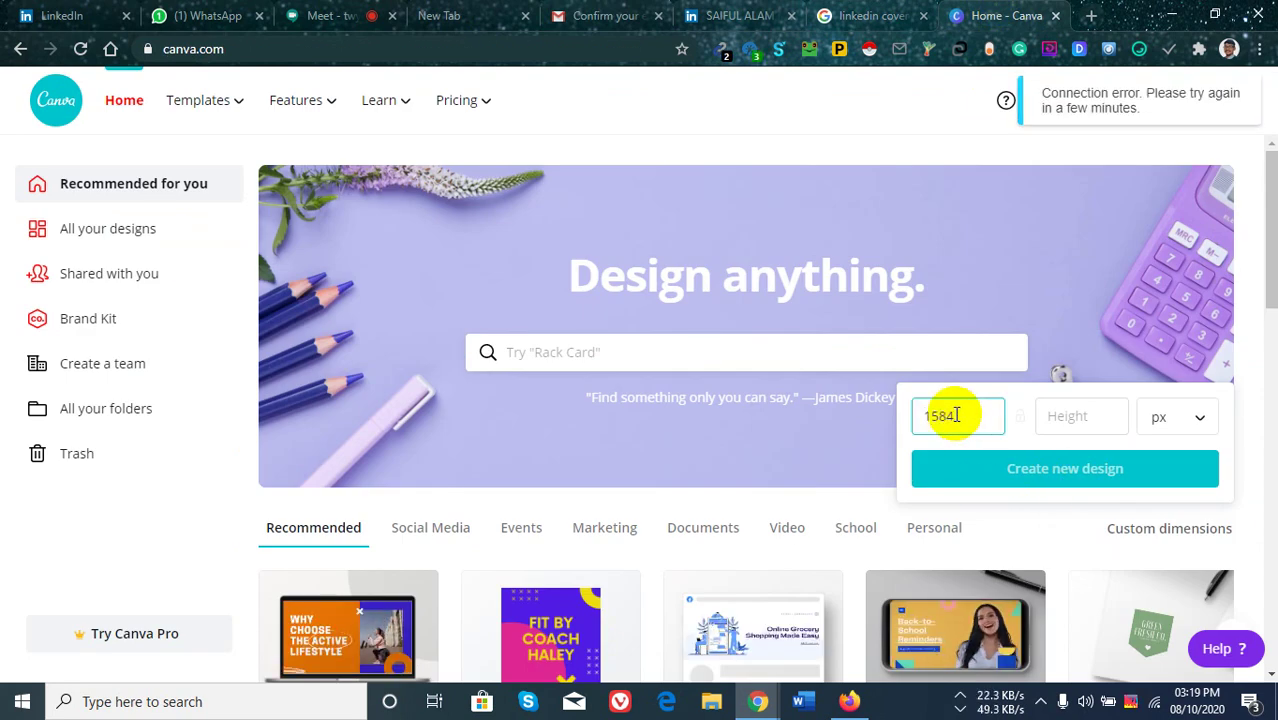
pyautogui.click(1064, 415)
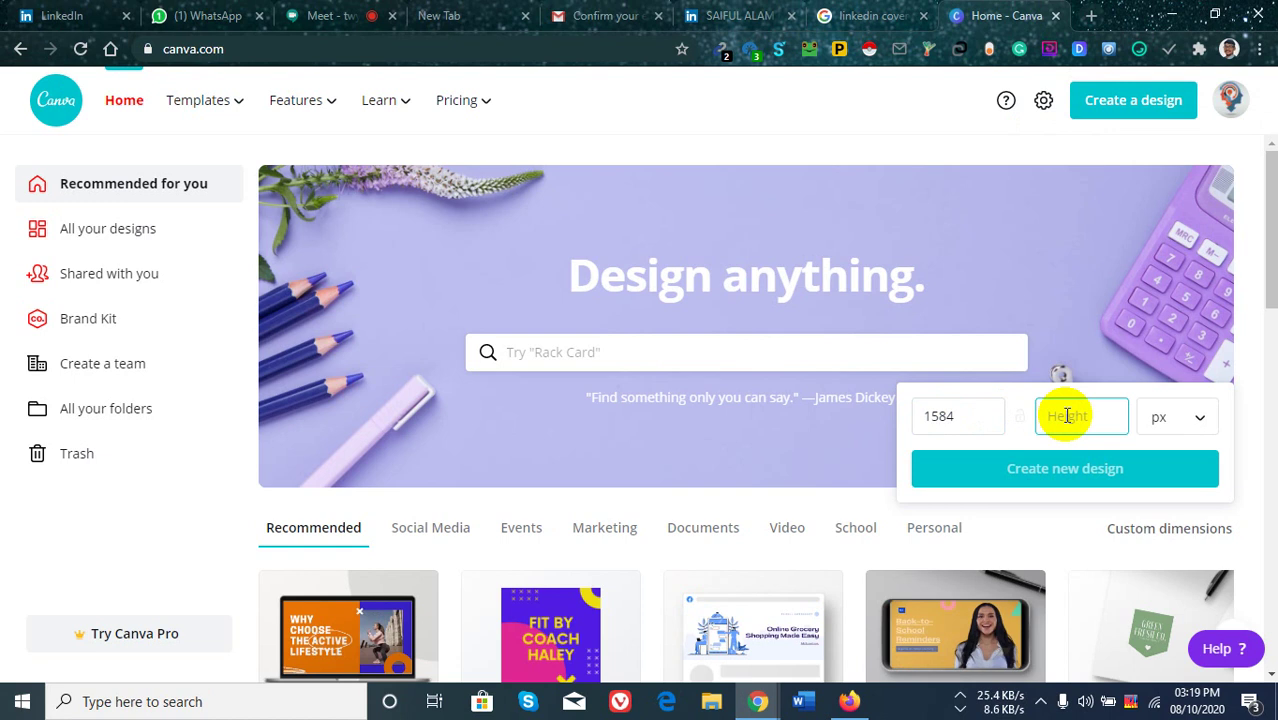
pyautogui.write('396')
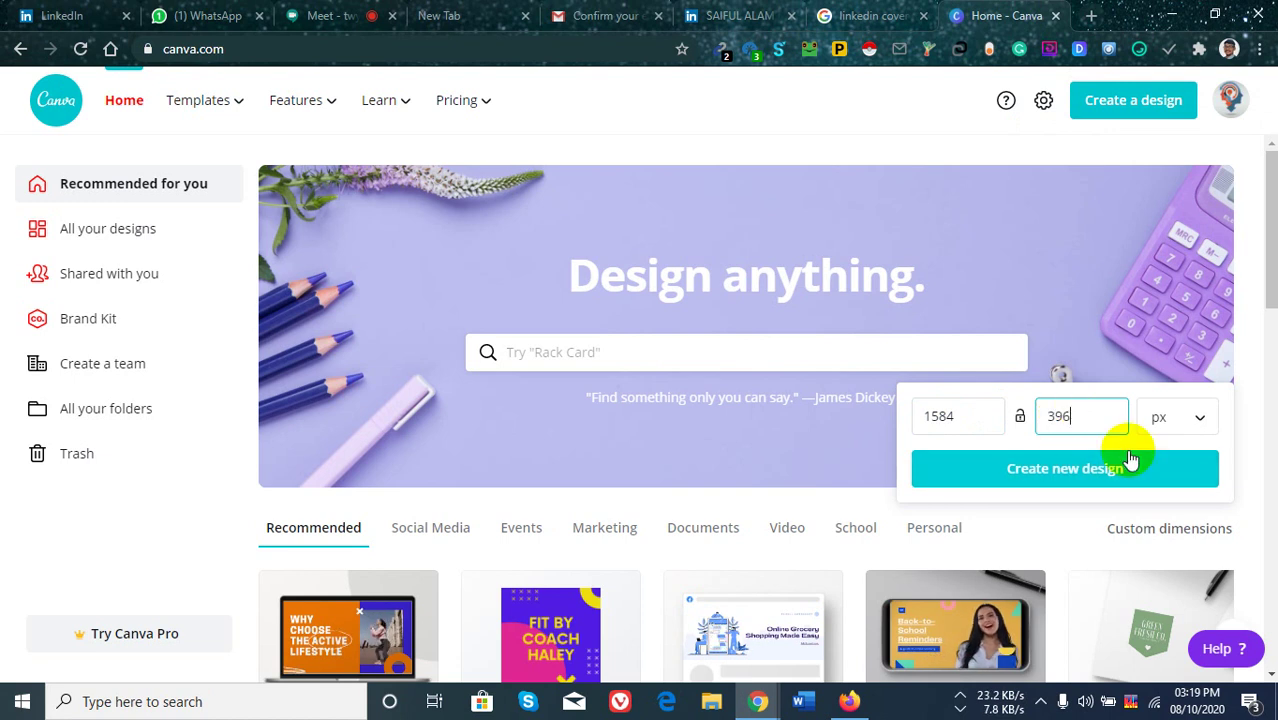
pyautogui.click(1088, 476)
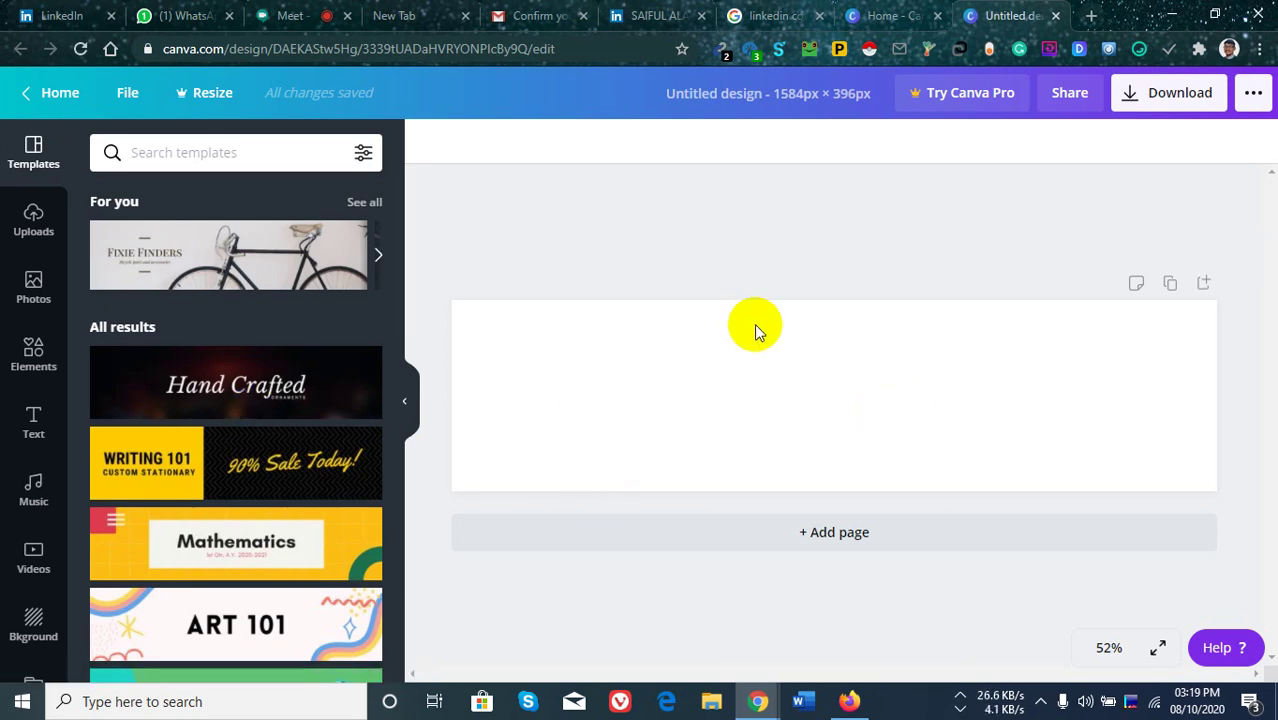
# Browse the Templates panel without applying one, then show previously uploaded images in Uploads.
pyautogui.click(287, 393)
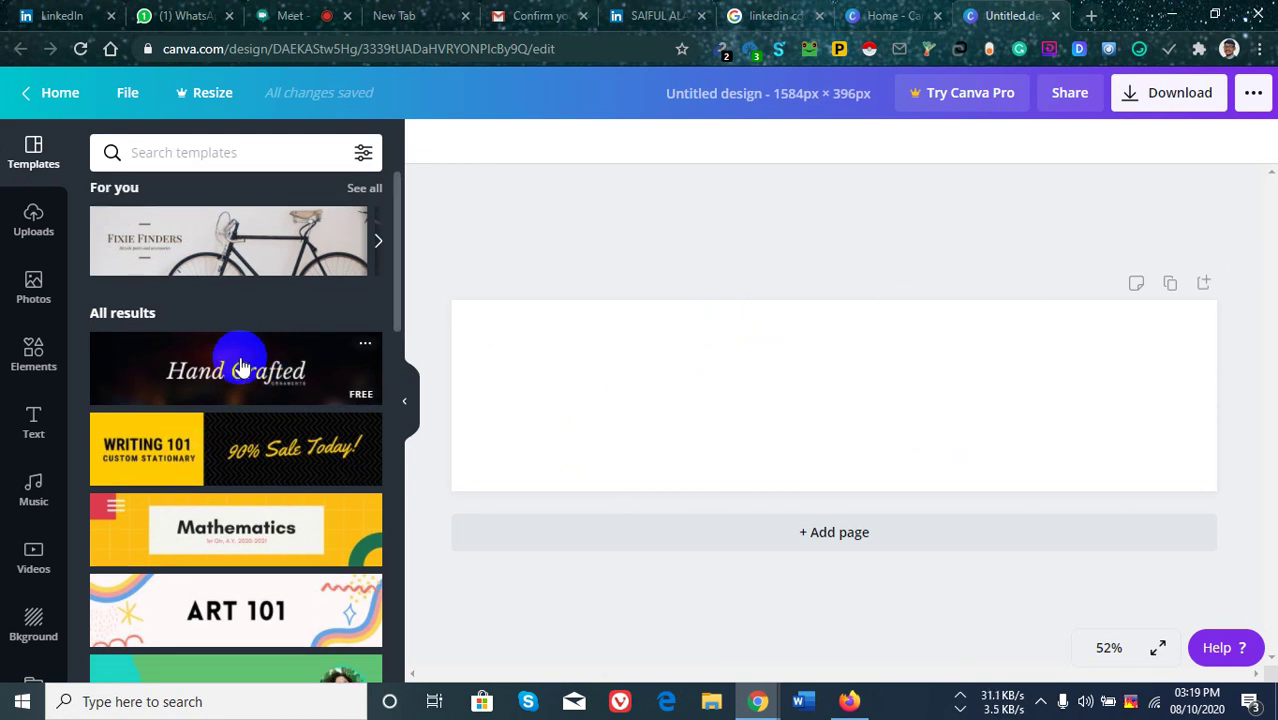
pyautogui.scroll(-3, 245, 345)
pyautogui.scroll(-2, 200, 555)
pyautogui.scroll(-2, 226, 520)
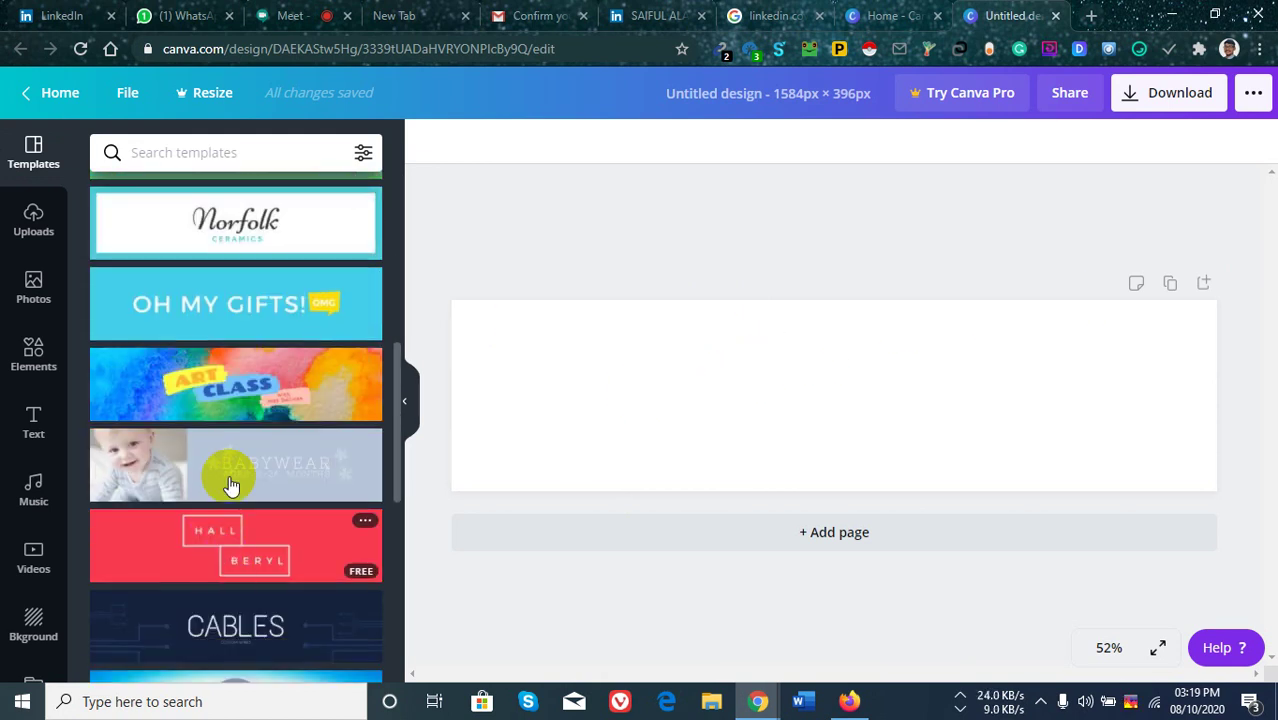
pyautogui.scroll(3, 245, 480)
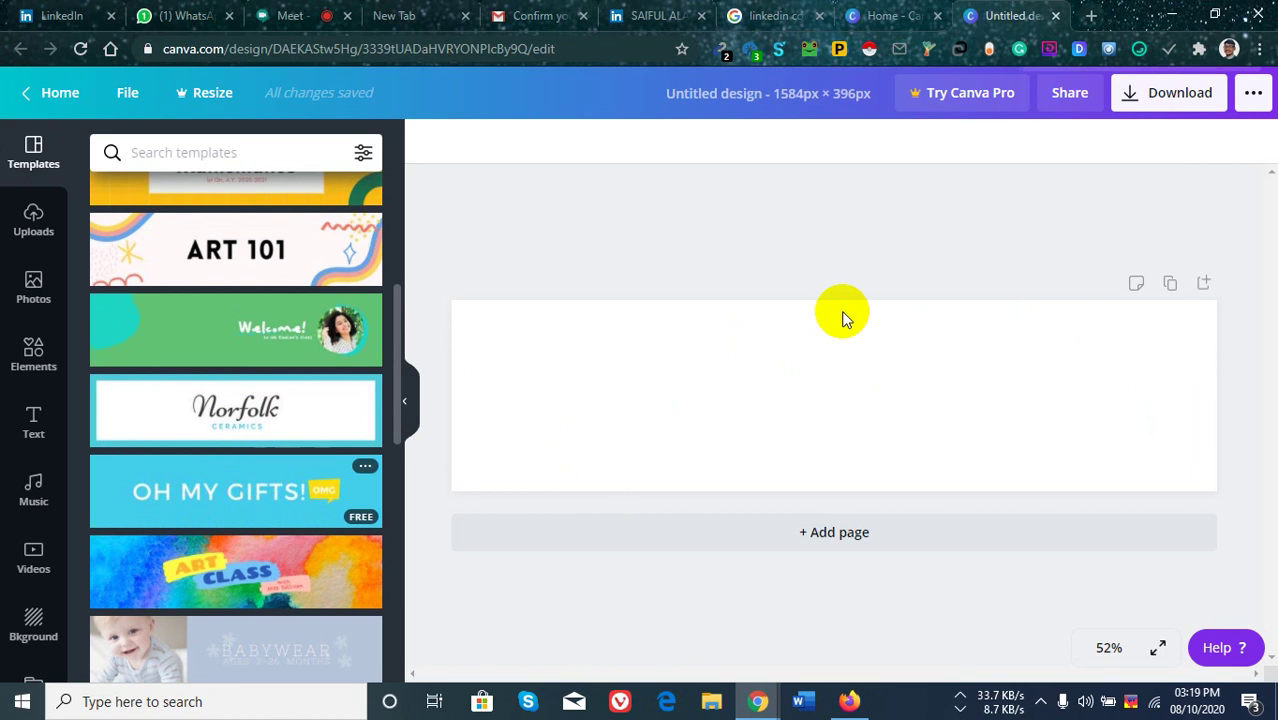
pyautogui.click(22, 236)
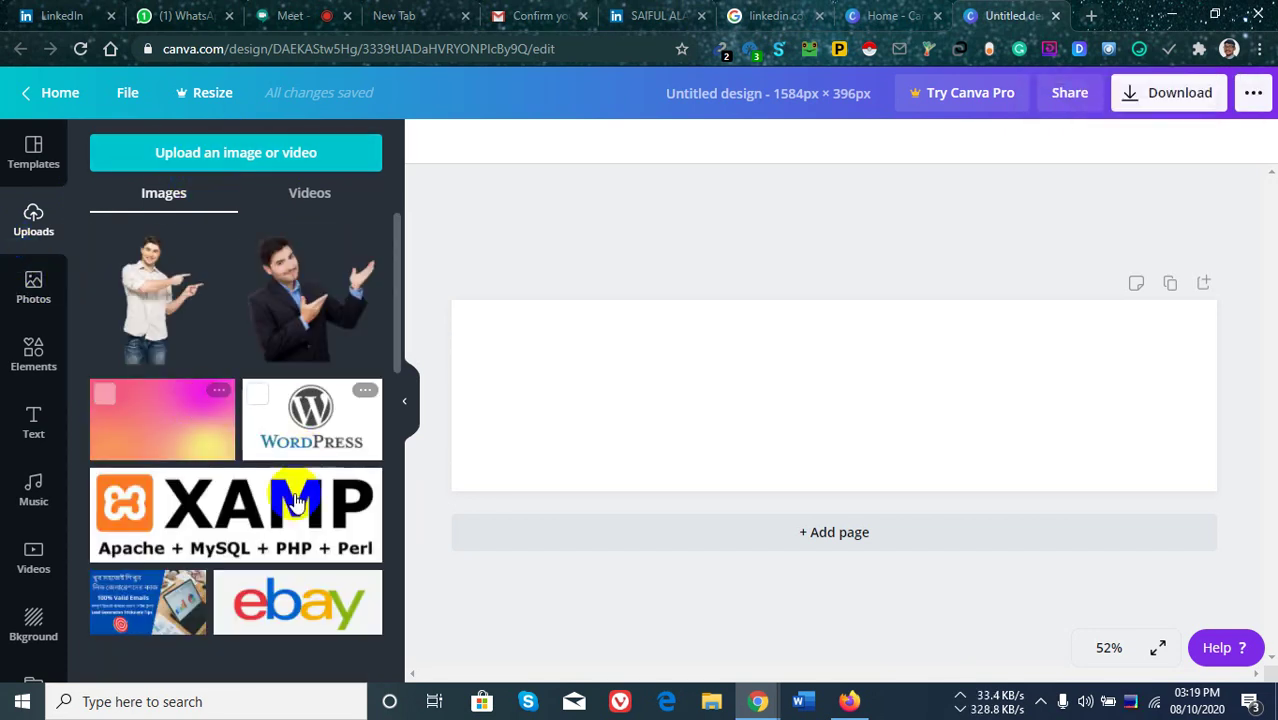
# Add the blue isometric office illustration from Uploads onto the 1584×396 cover.
pyautogui.scroll(-3, 257, 471)
pyautogui.scroll(3, 251, 463)
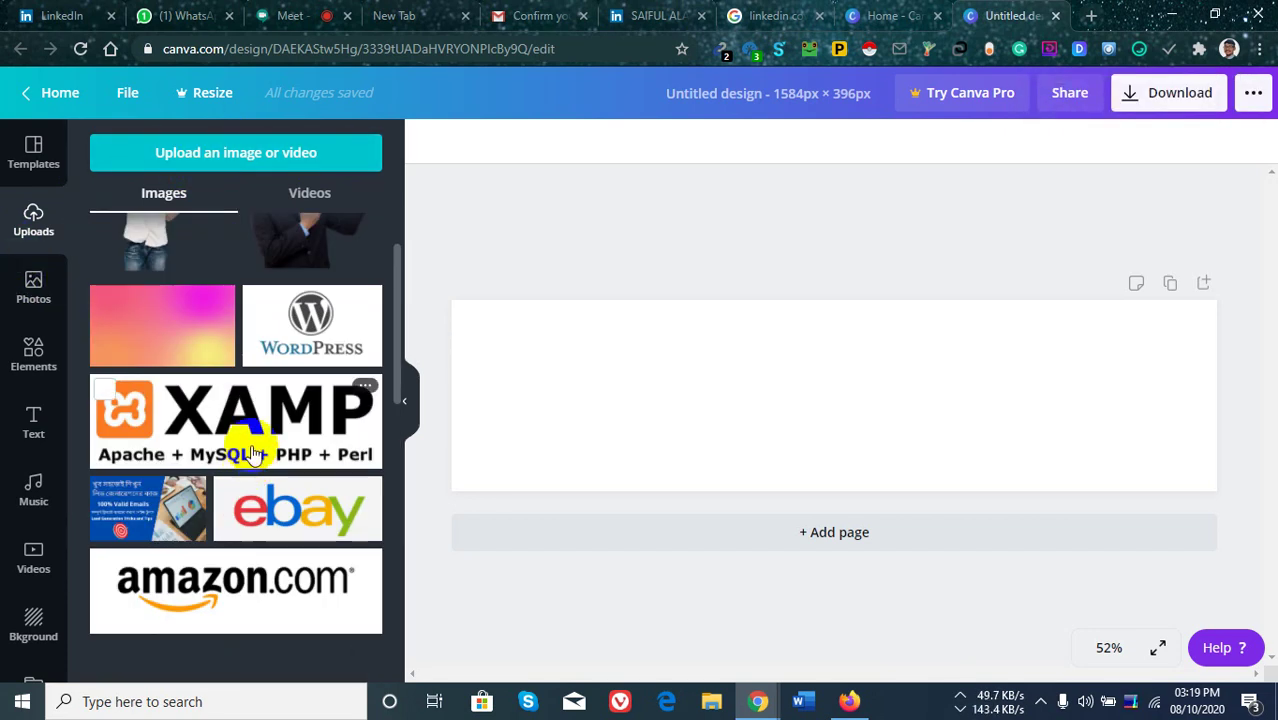
pyautogui.scroll(-4, 222, 465)
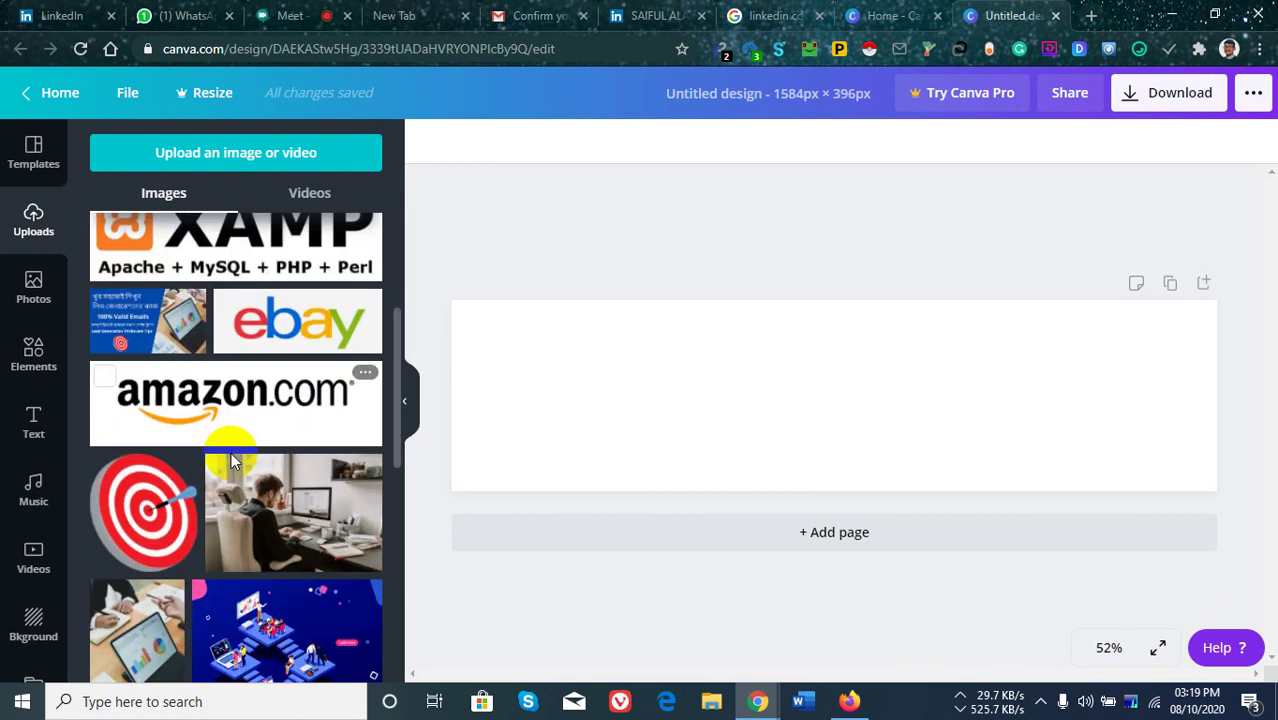
pyautogui.scroll(-4, 231, 453)
pyautogui.scroll(2, 230, 442)
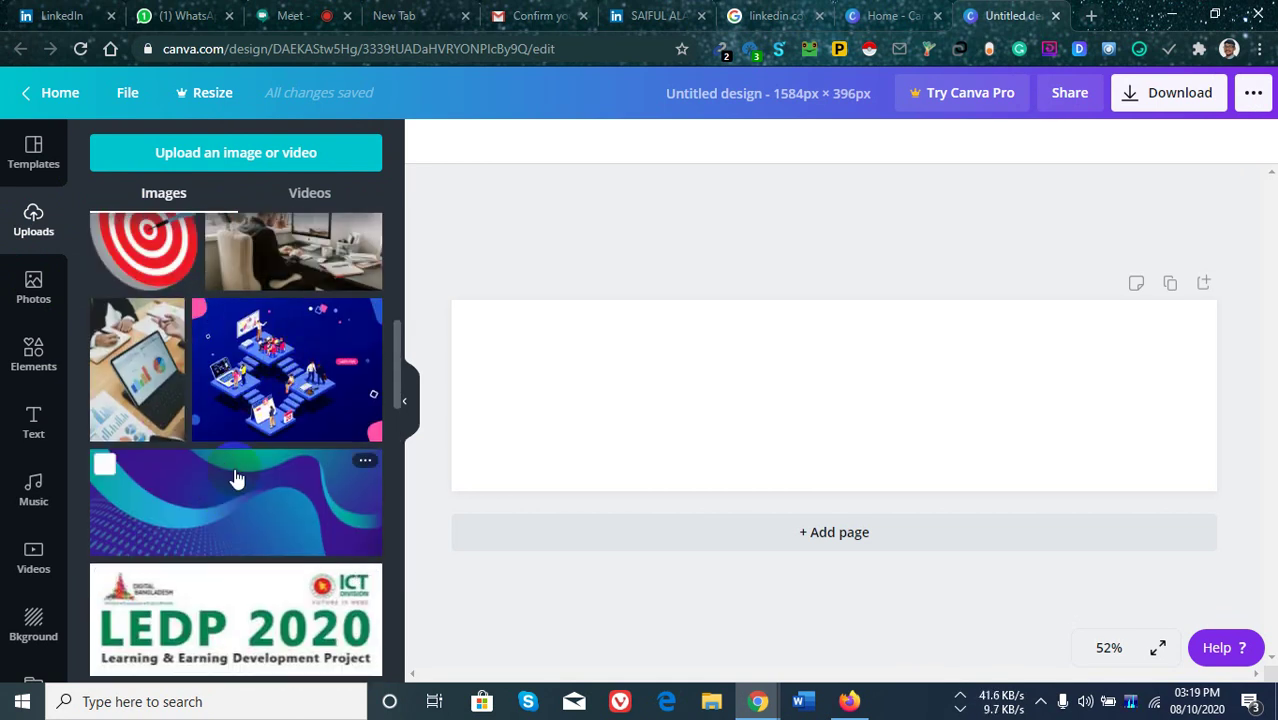
pyautogui.scroll(-4, 260, 400)
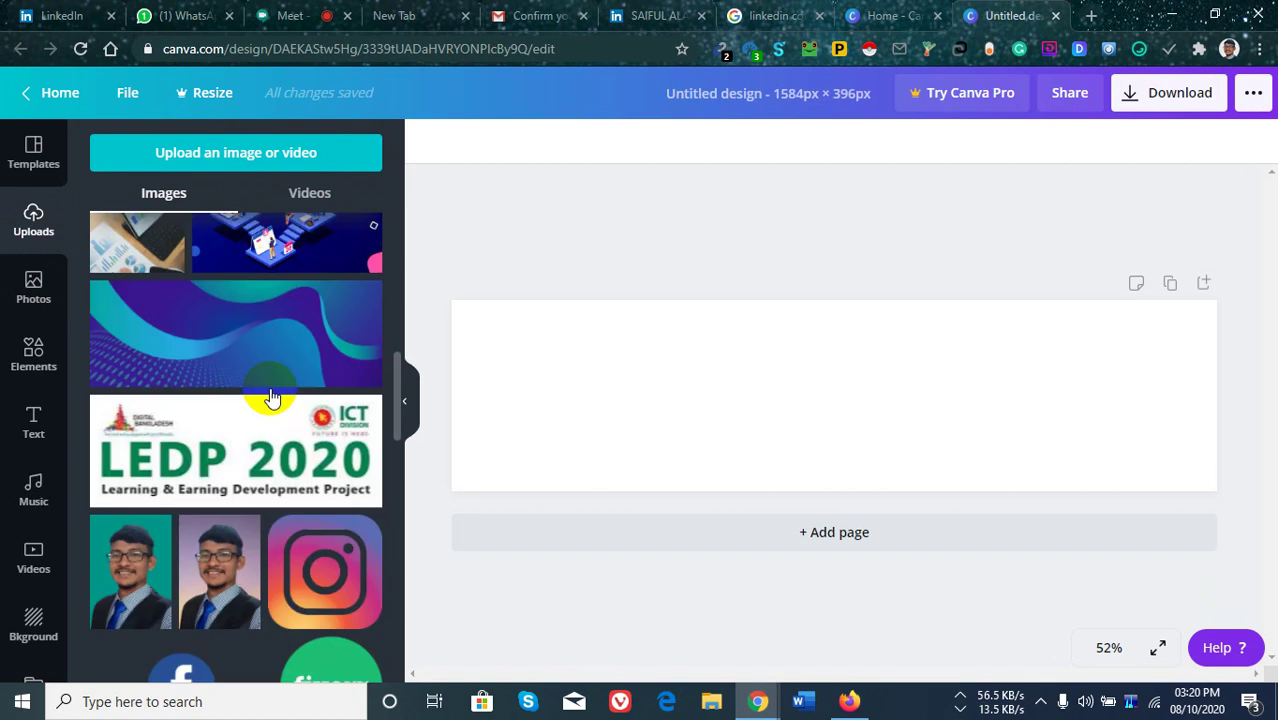
pyautogui.scroll(5, 250, 430)
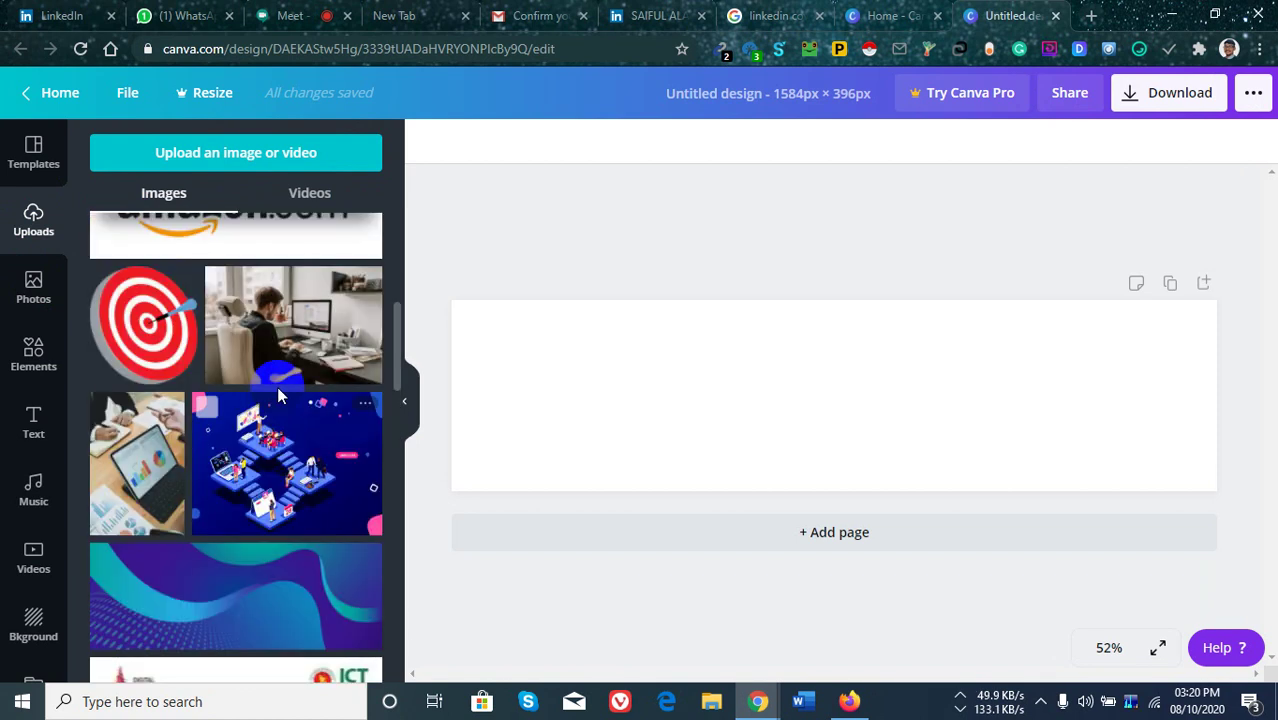
pyautogui.click(268, 437)
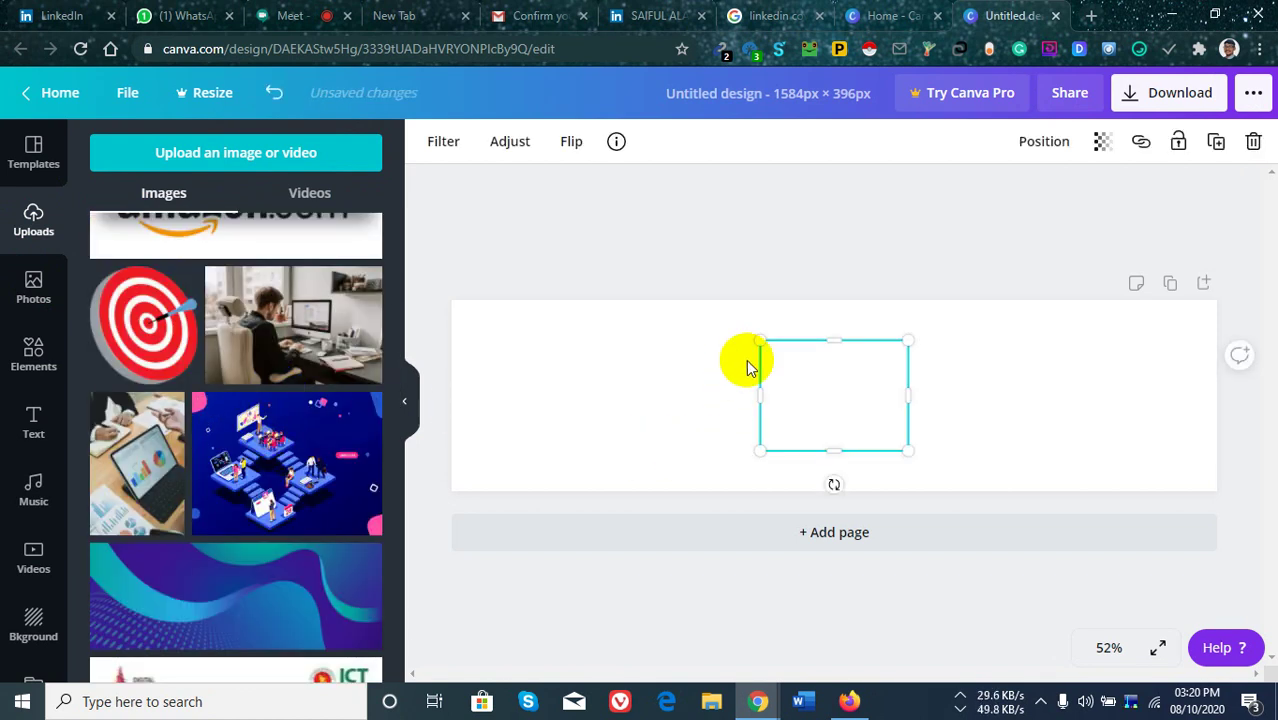
pyautogui.moveTo(269, 457); pyautogui.dragTo(814, 403)
# Stretch the illustration to the banner's left, right and bottom edges so it fills the cover.
pyautogui.moveTo(760, 341); pyautogui.dragTo(626, 441)
pyautogui.moveTo(763, 371); pyautogui.dragTo(770, 397)
pyautogui.moveTo(692, 316); pyautogui.dragTo(466, 344)
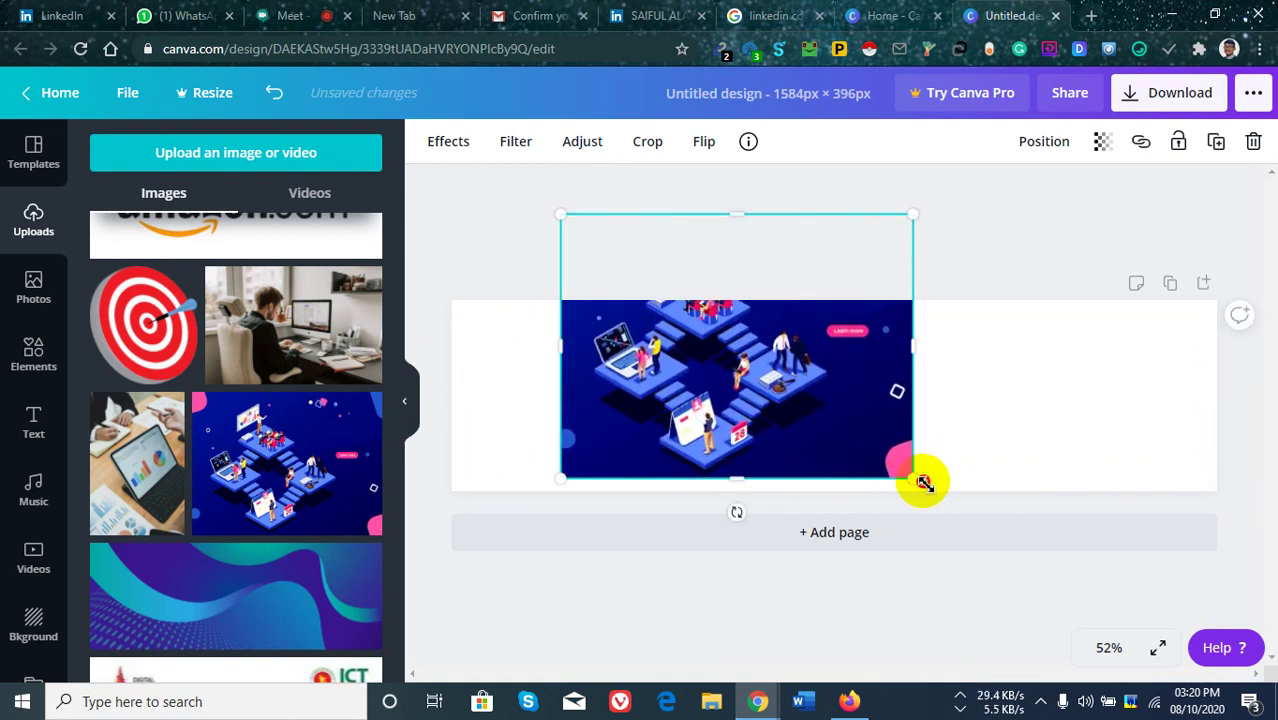
pyautogui.moveTo(922, 485); pyautogui.dragTo(938, 493)
pyautogui.moveTo(559, 360); pyautogui.dragTo(445, 366)
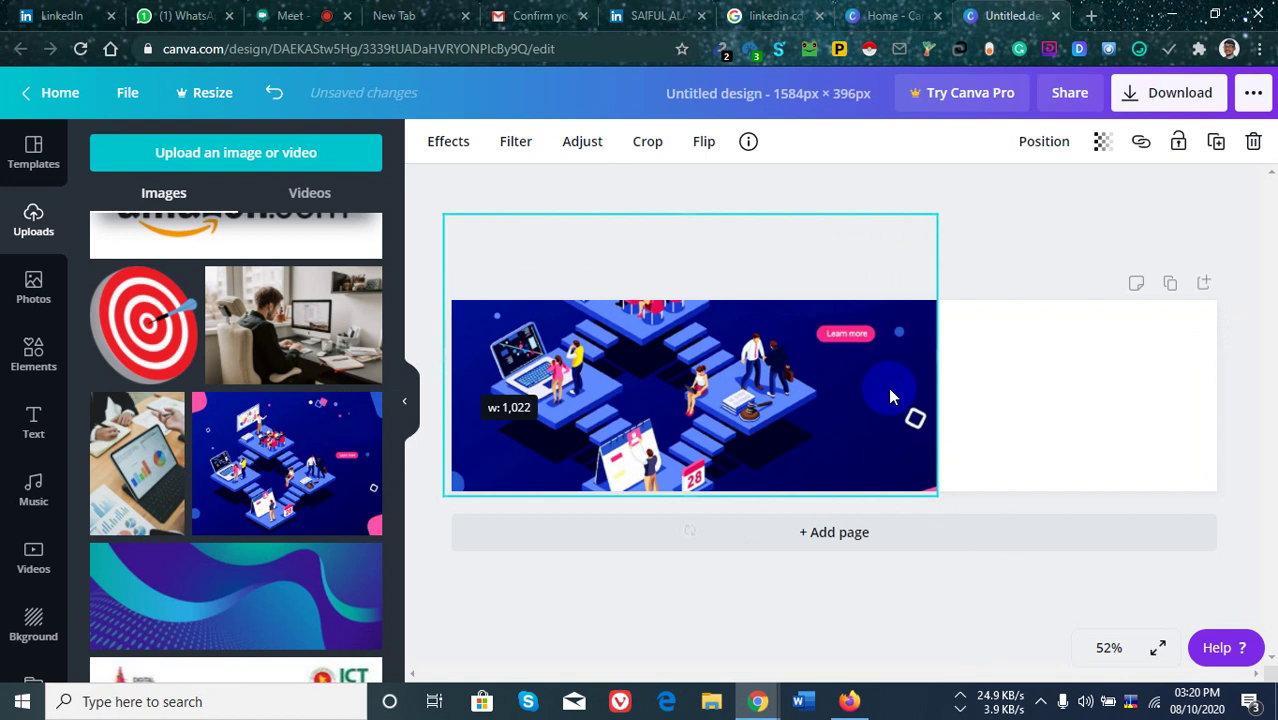
pyautogui.moveTo(941, 370); pyautogui.dragTo(1221, 371)
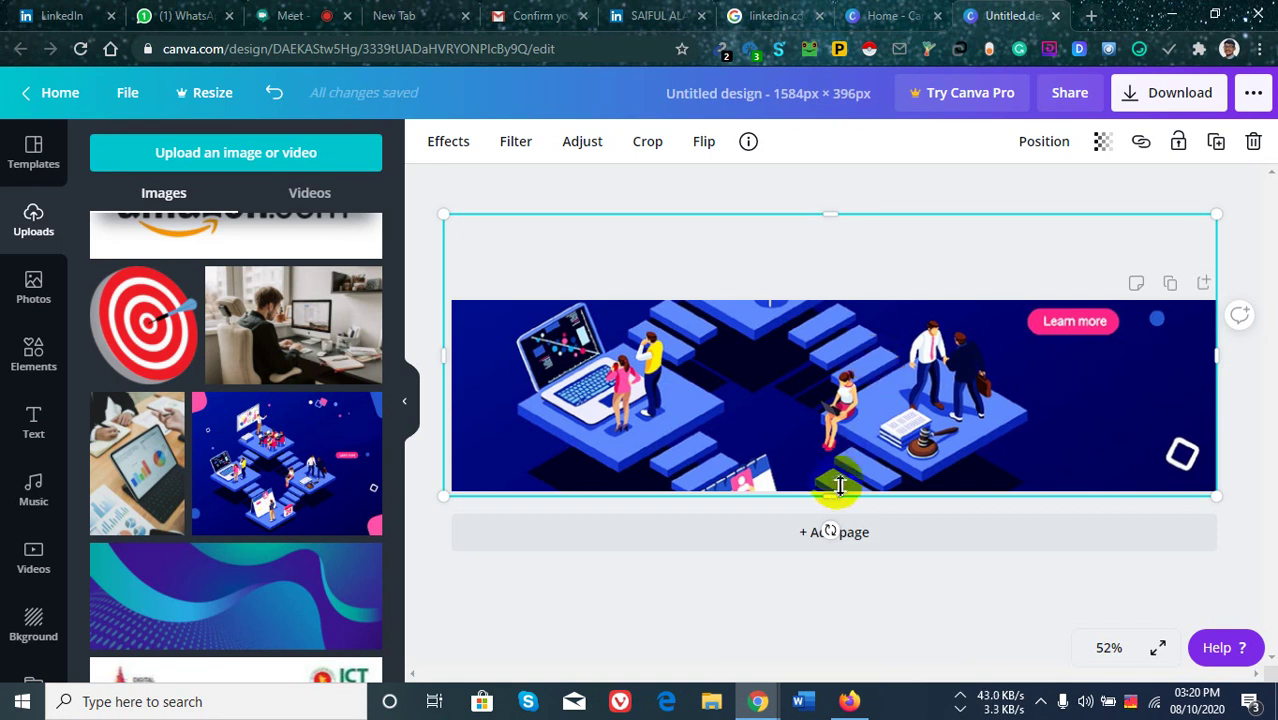
pyautogui.moveTo(830, 495); pyautogui.dragTo(840, 502)
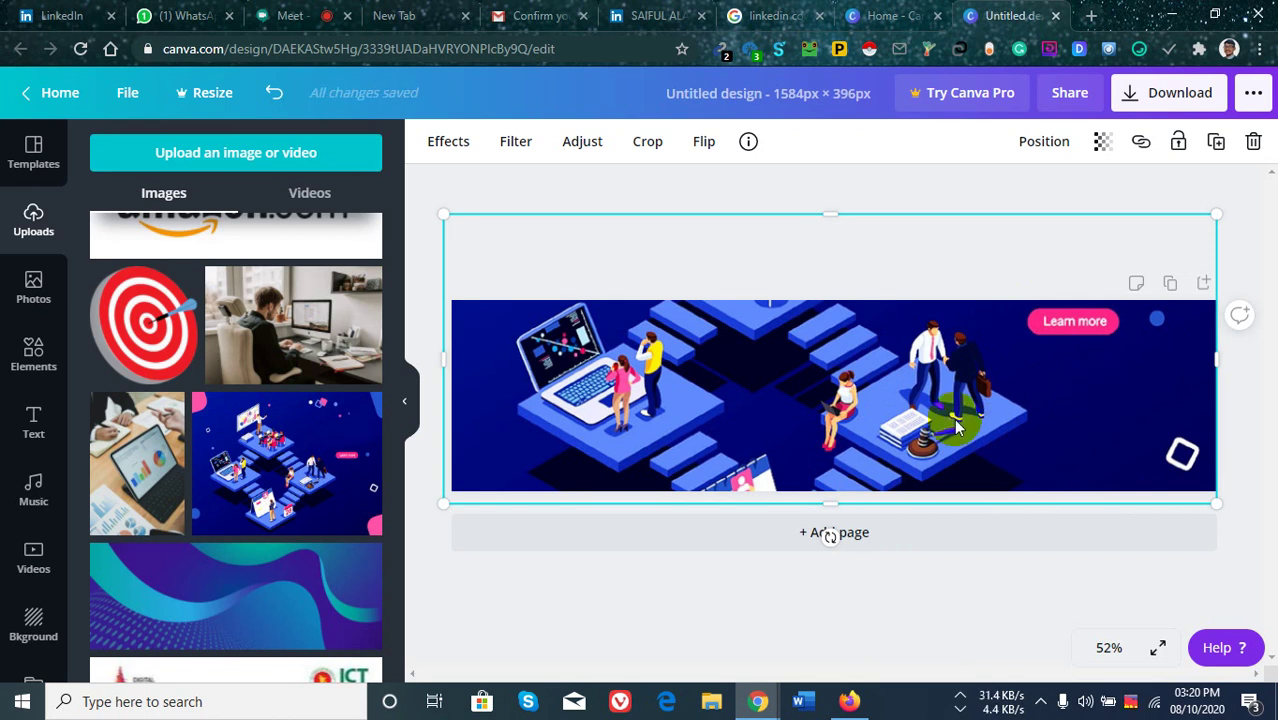
pyautogui.click(34, 415)
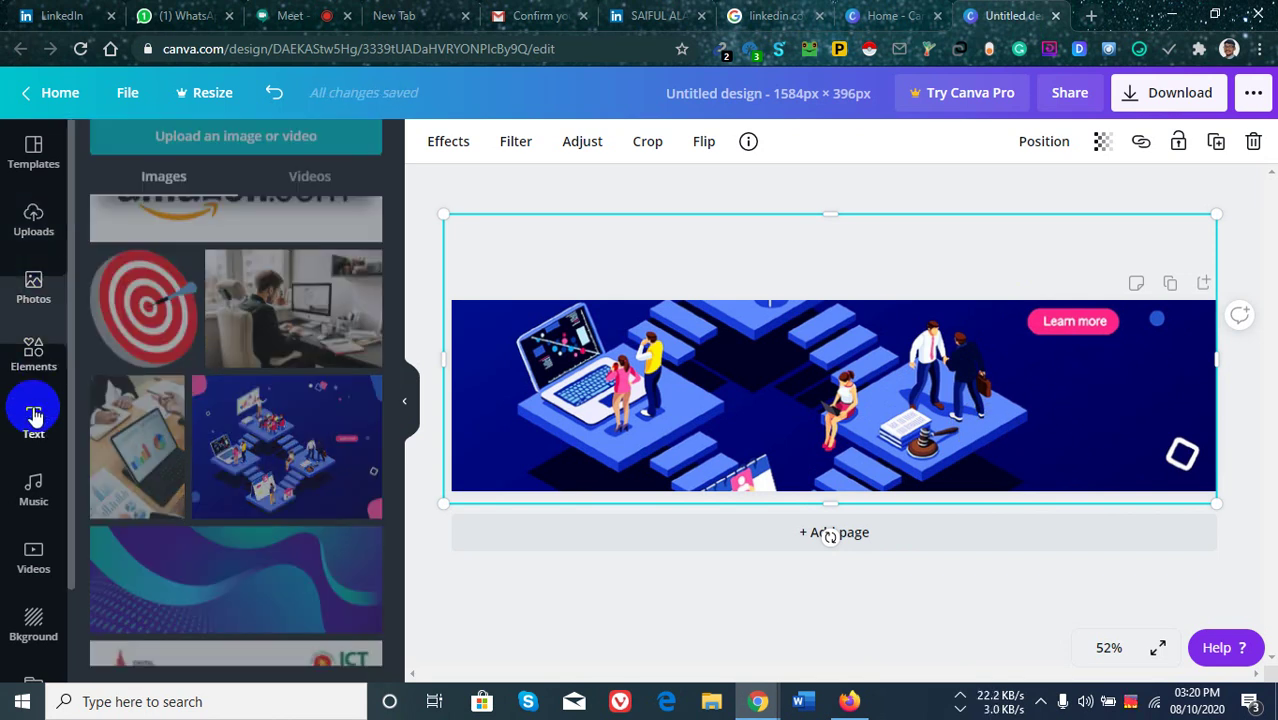
# Add a subheading 'Grow your Business With' plus the owner's name, enlarged to about 33, placed right.
pyautogui.click(213, 301)
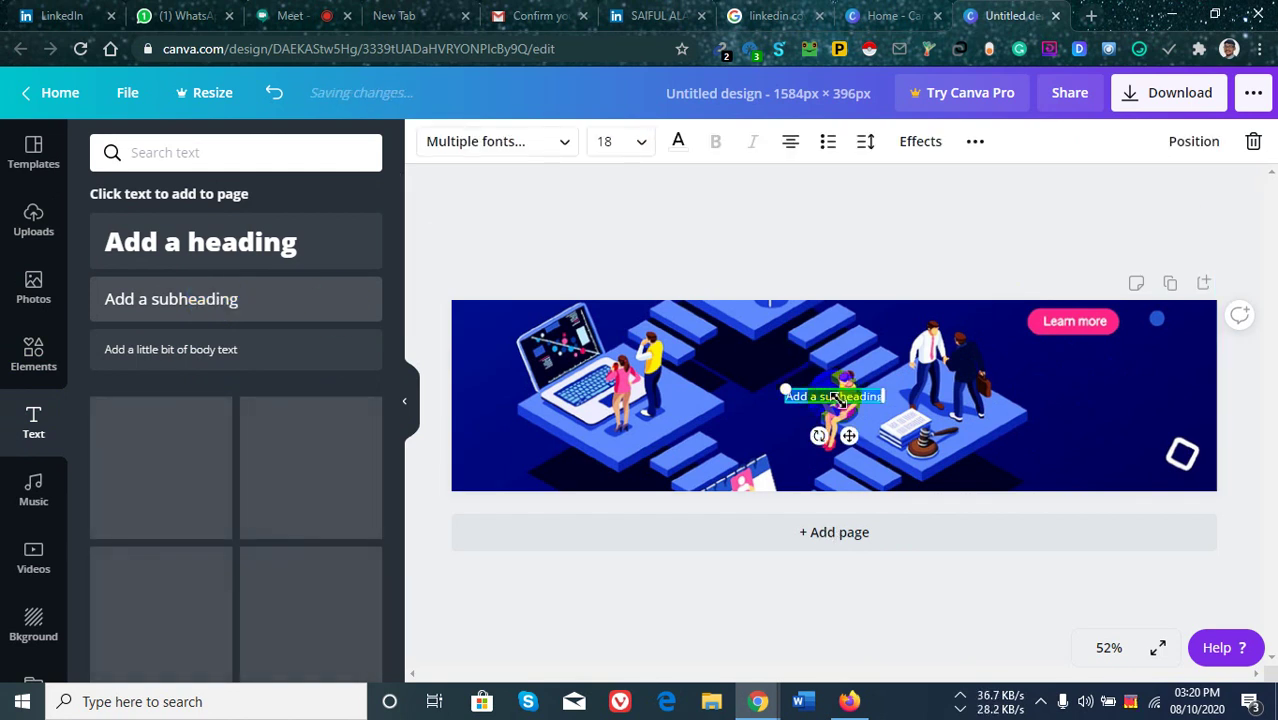
pyautogui.press('BackSpace')
pyautogui.write('G')
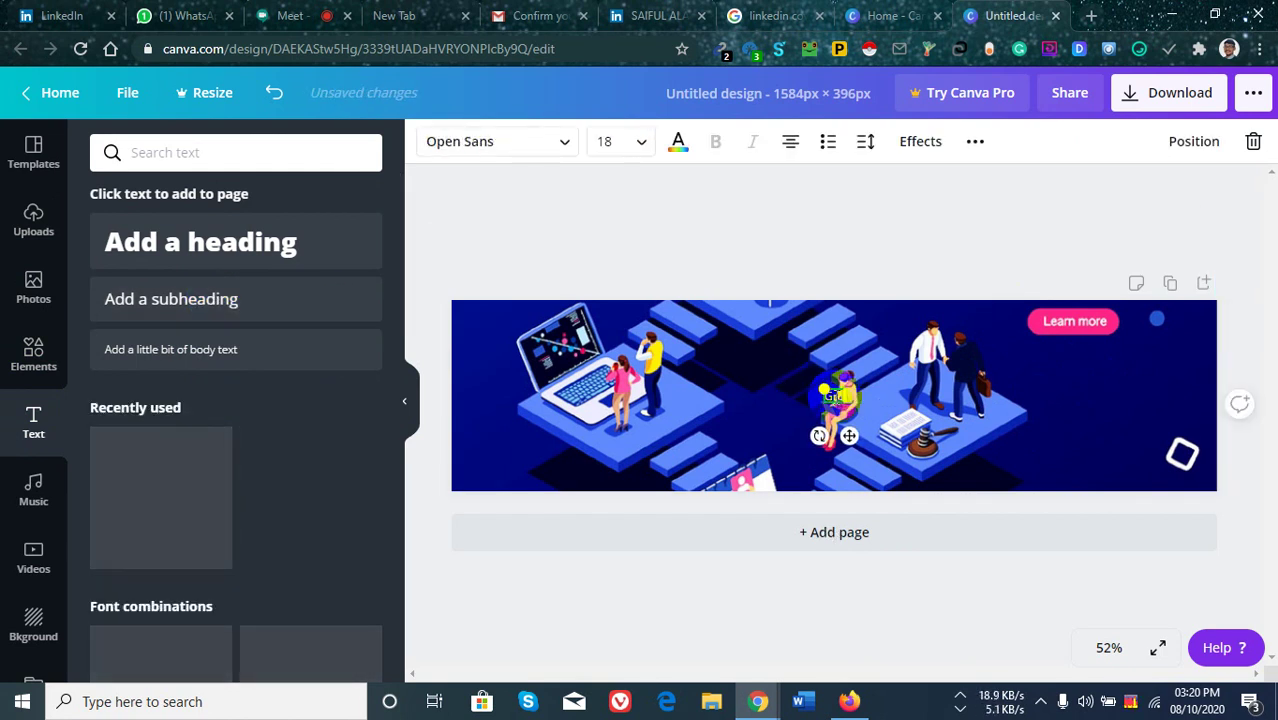
pyautogui.write('row your')
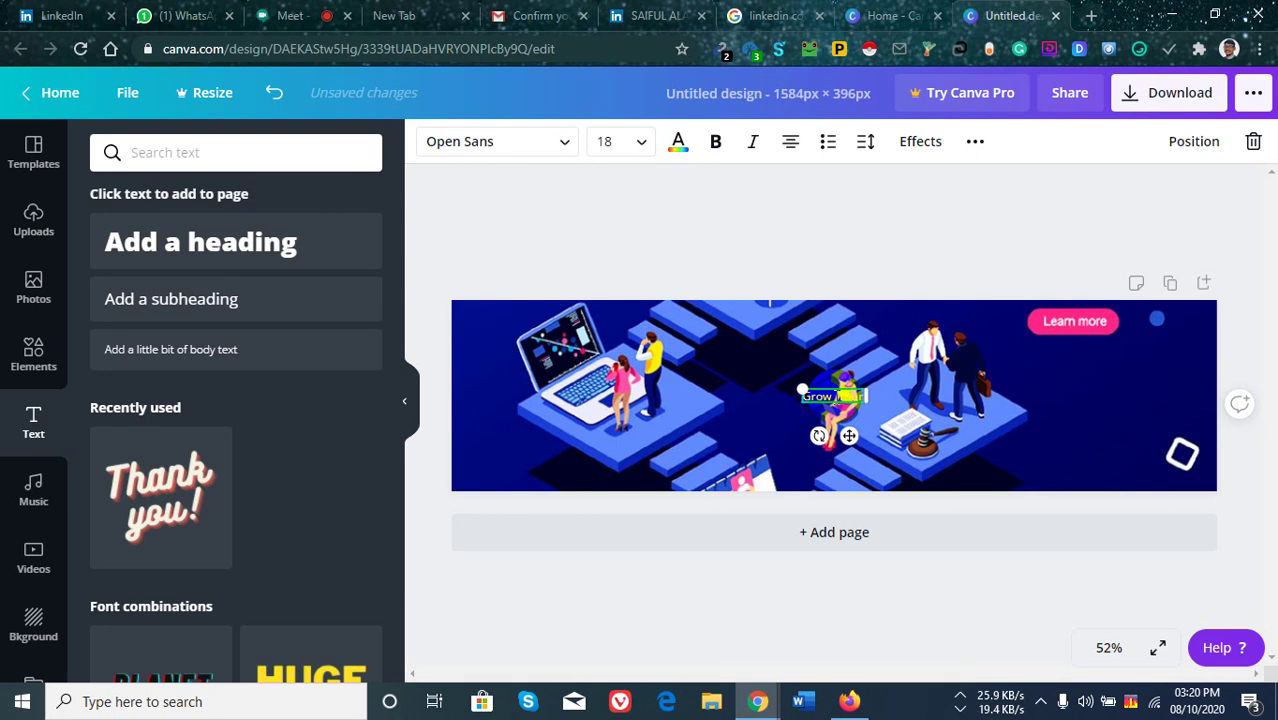
pyautogui.write(' Business')
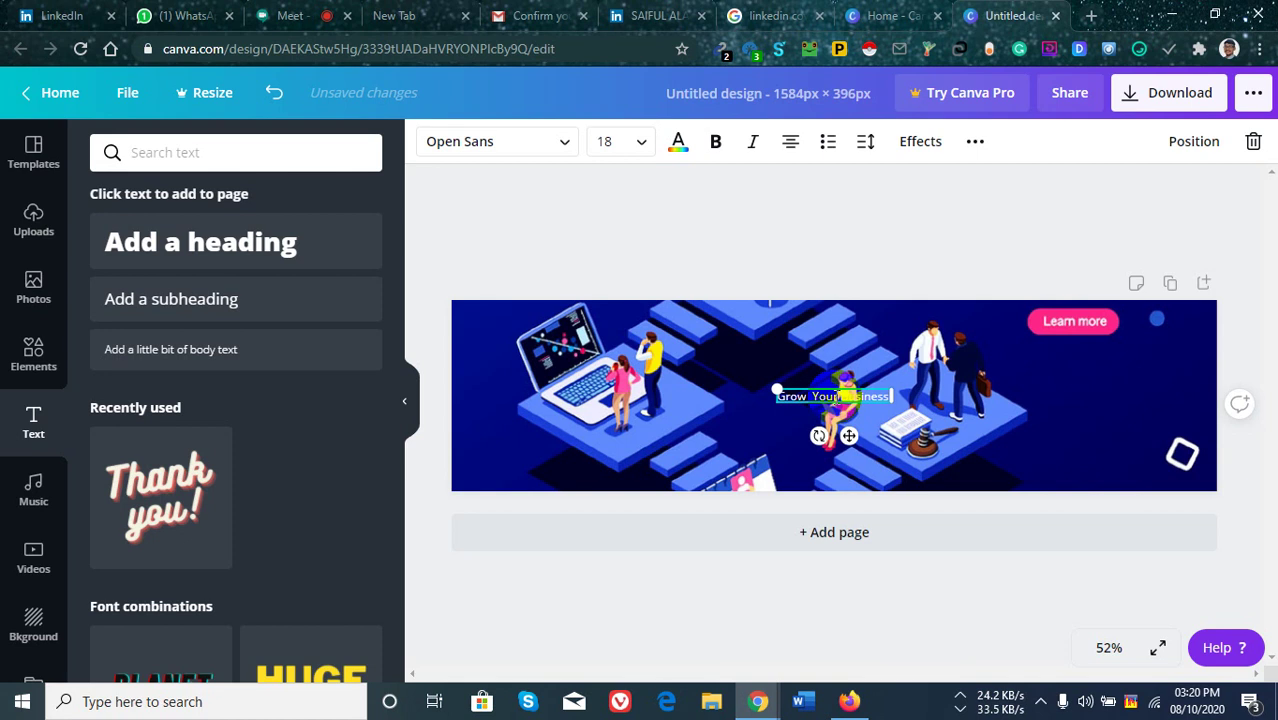
pyautogui.write(' With Sa')
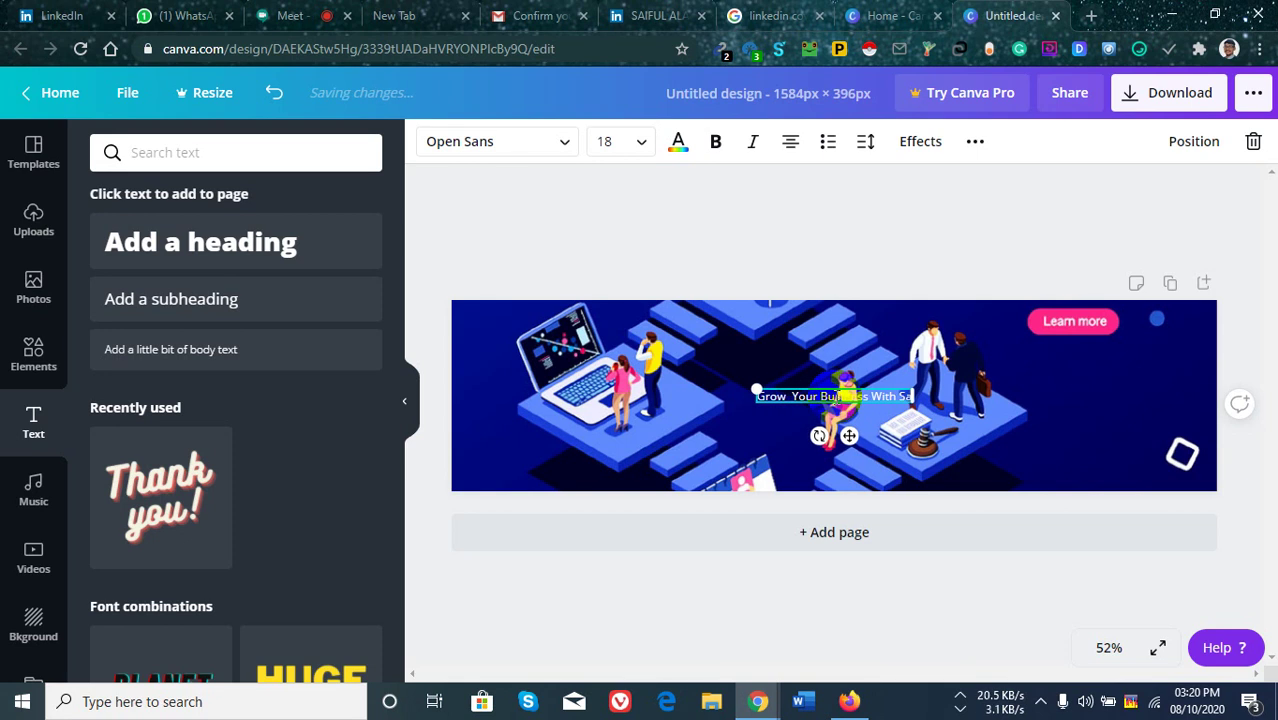
pyautogui.write('ifu')
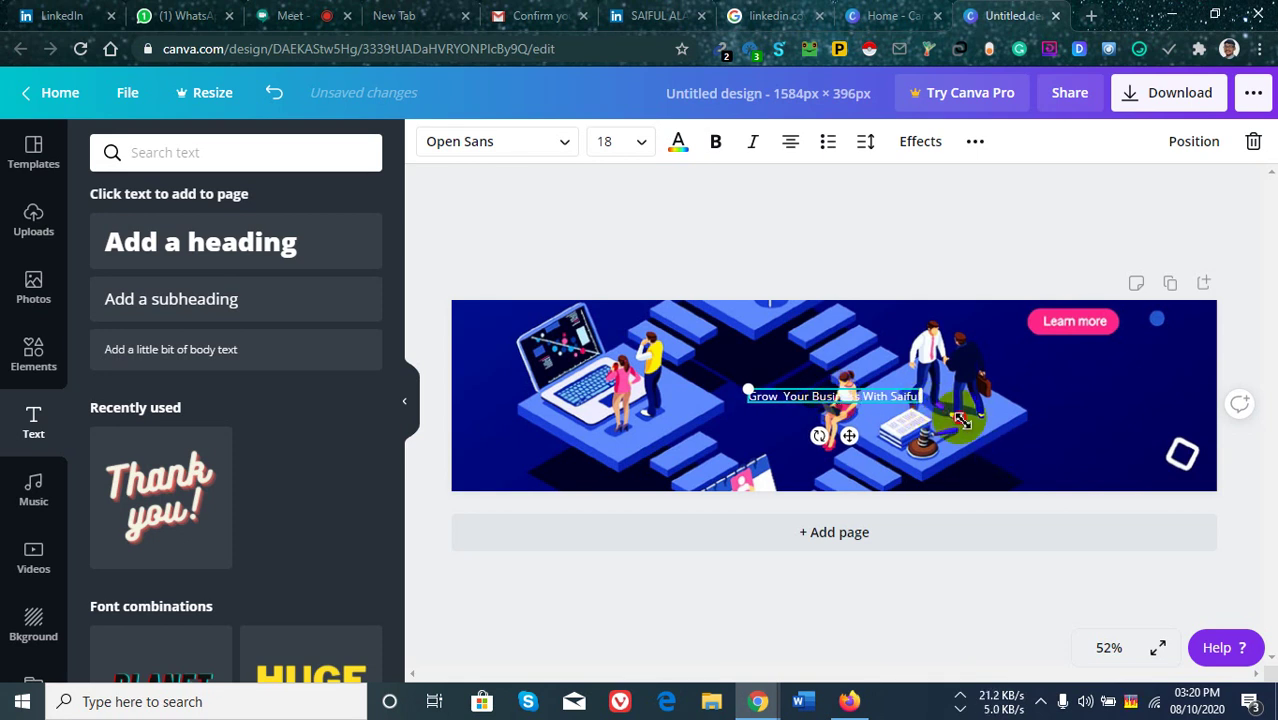
pyautogui.moveTo(962, 420); pyautogui.dragTo(1108, 430)
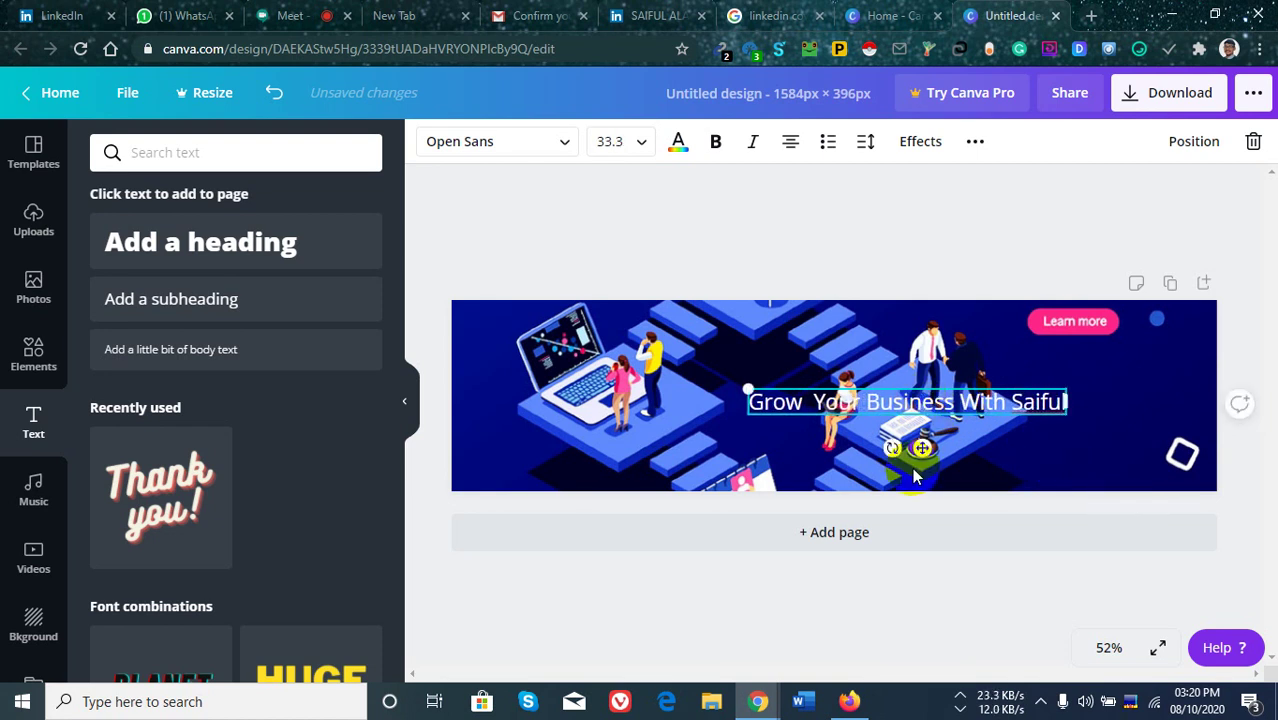
pyautogui.moveTo(922, 447); pyautogui.dragTo(1080, 426)
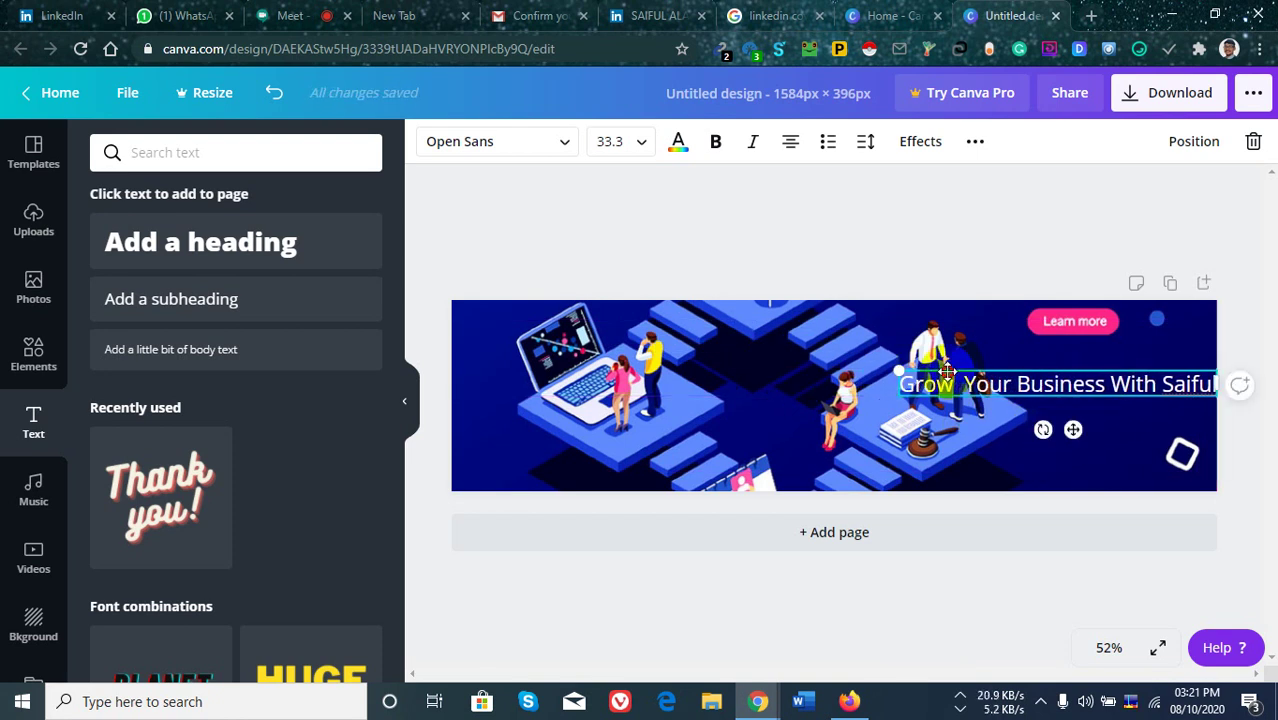
# Resize the headline to wrap onto two lines, nudge it up-right, and make it bold.
pyautogui.moveTo(899, 372); pyautogui.dragTo(1003, 380)
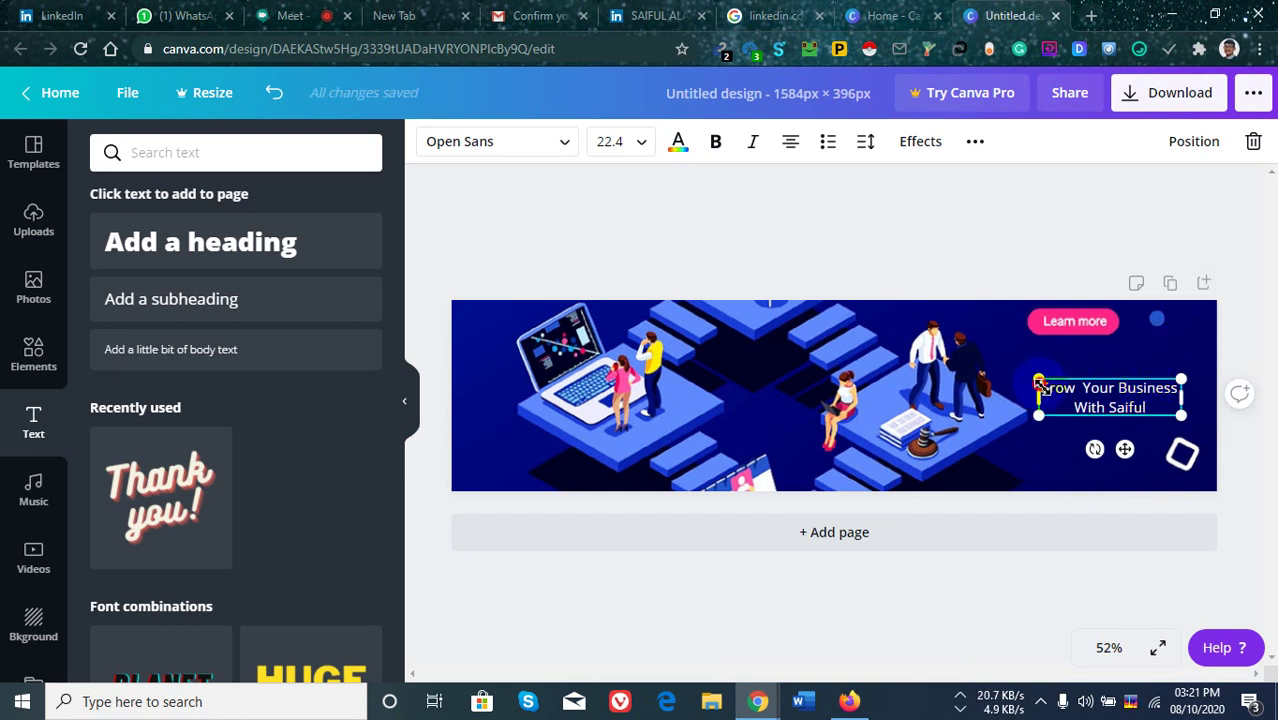
pyautogui.moveTo(1039, 382); pyautogui.dragTo(1010, 372)
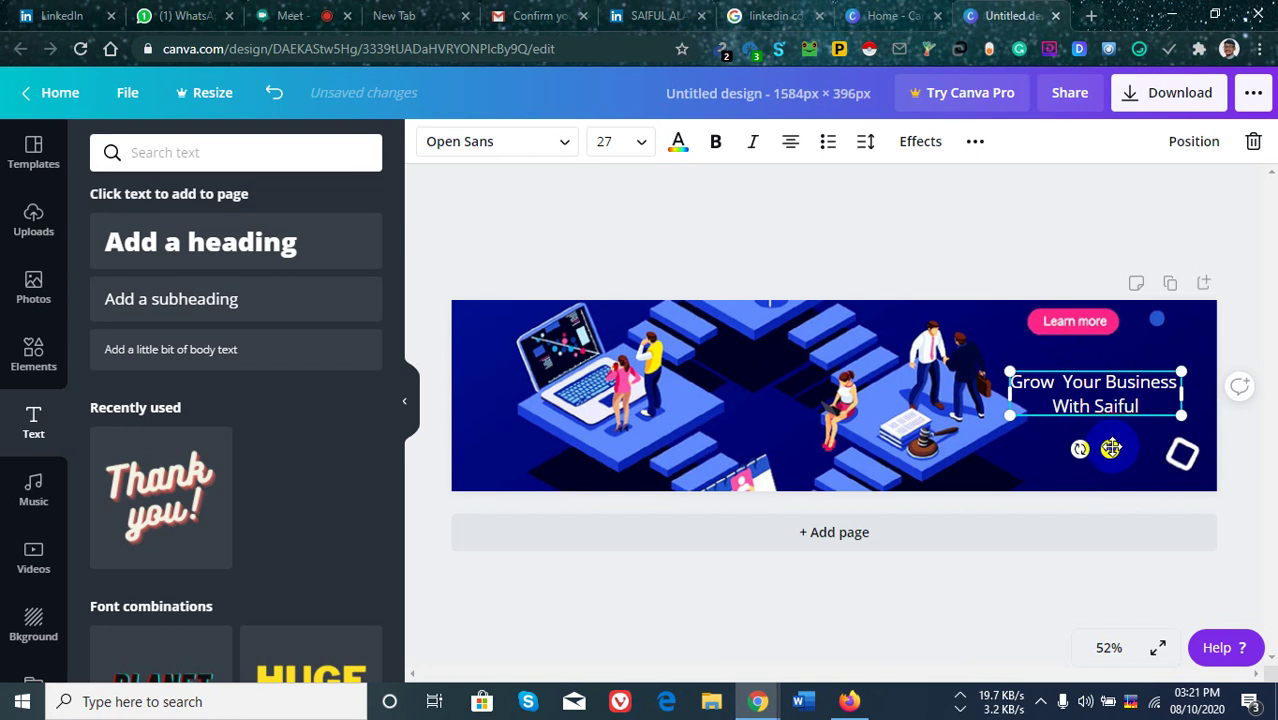
pyautogui.moveTo(1111, 448); pyautogui.dragTo(1134, 429)
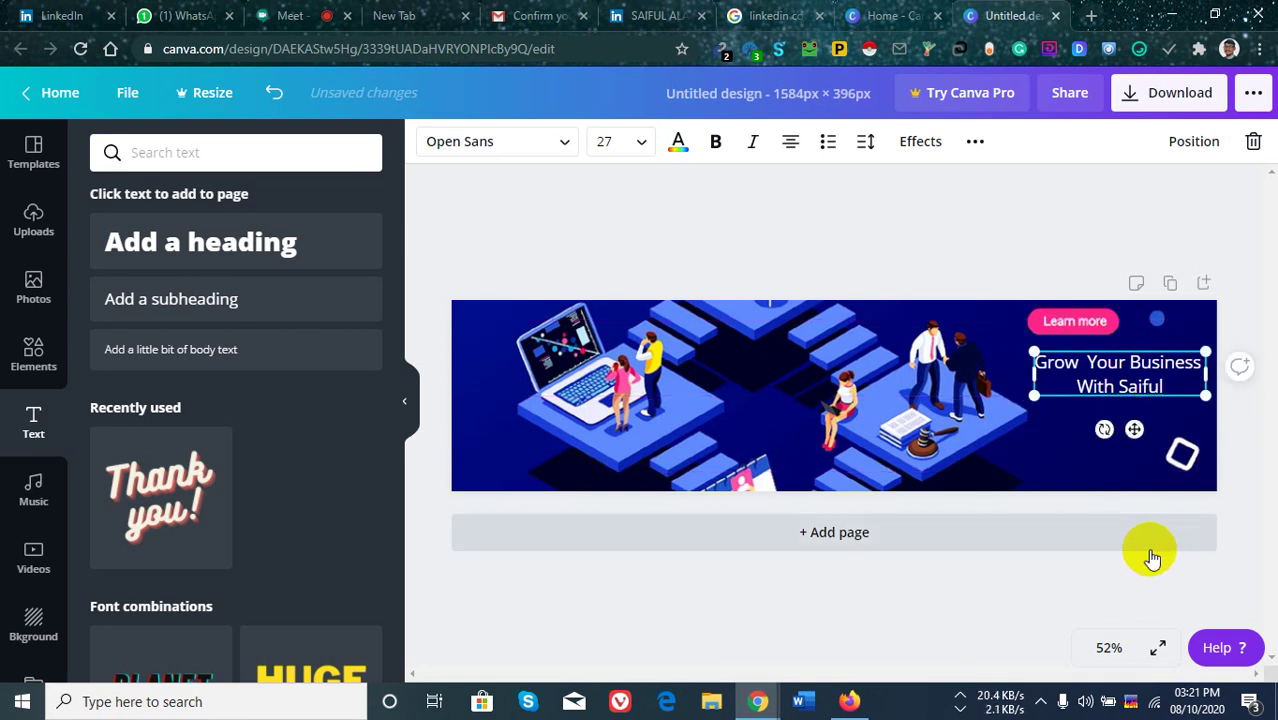
pyautogui.doubleClick(1134, 367)
pyautogui.click(716, 144)
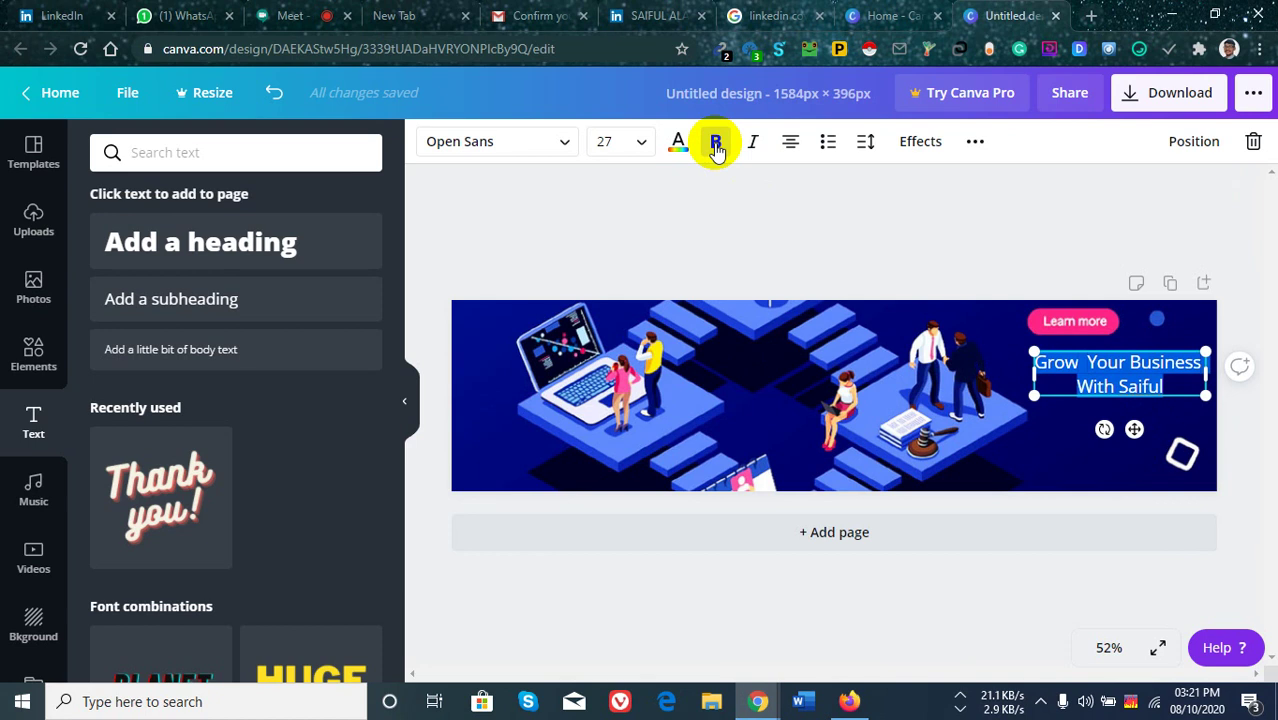
pyautogui.click(1091, 414)
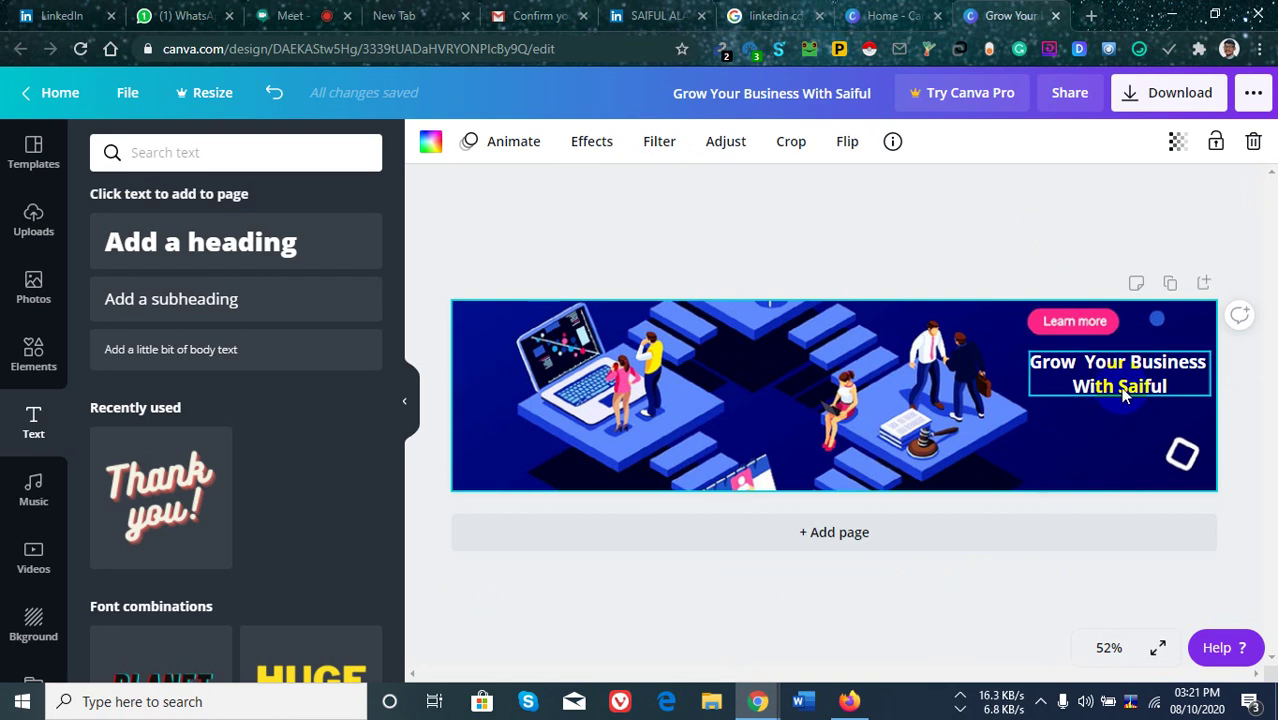
# Download the 1584×396 cover design with file type PNG.
pyautogui.click(1183, 97)
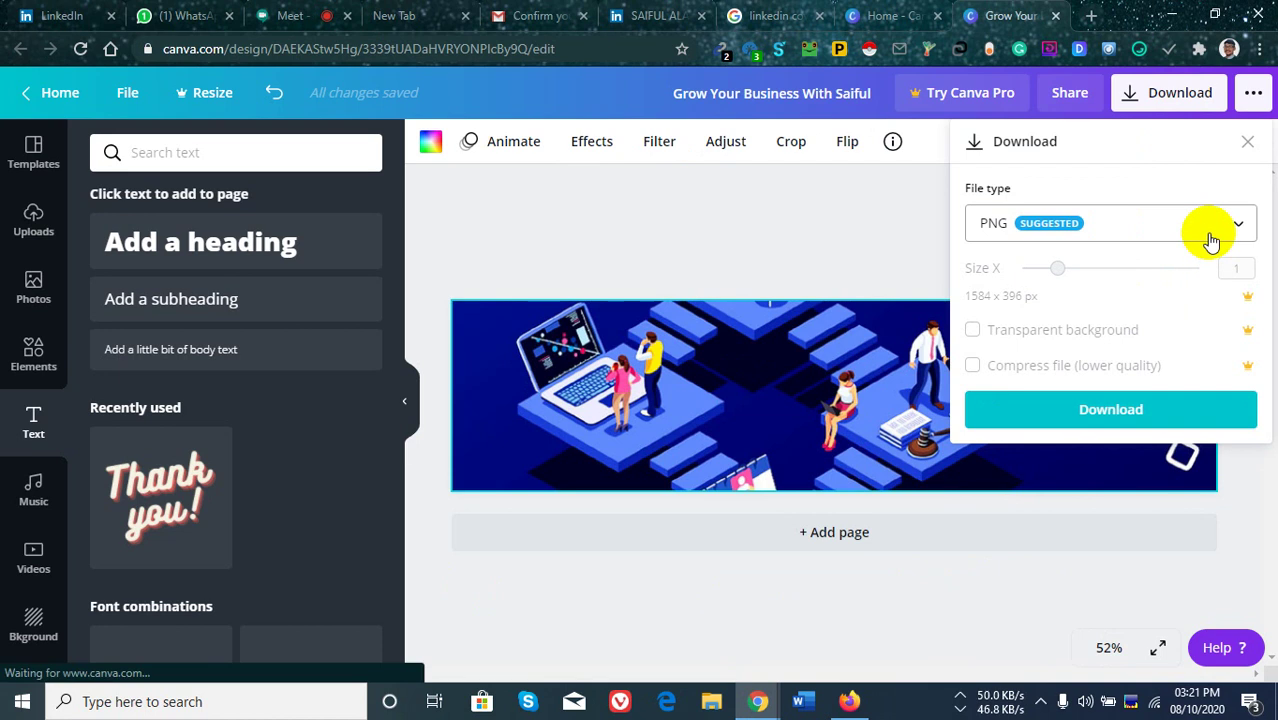
pyautogui.click(1157, 410)
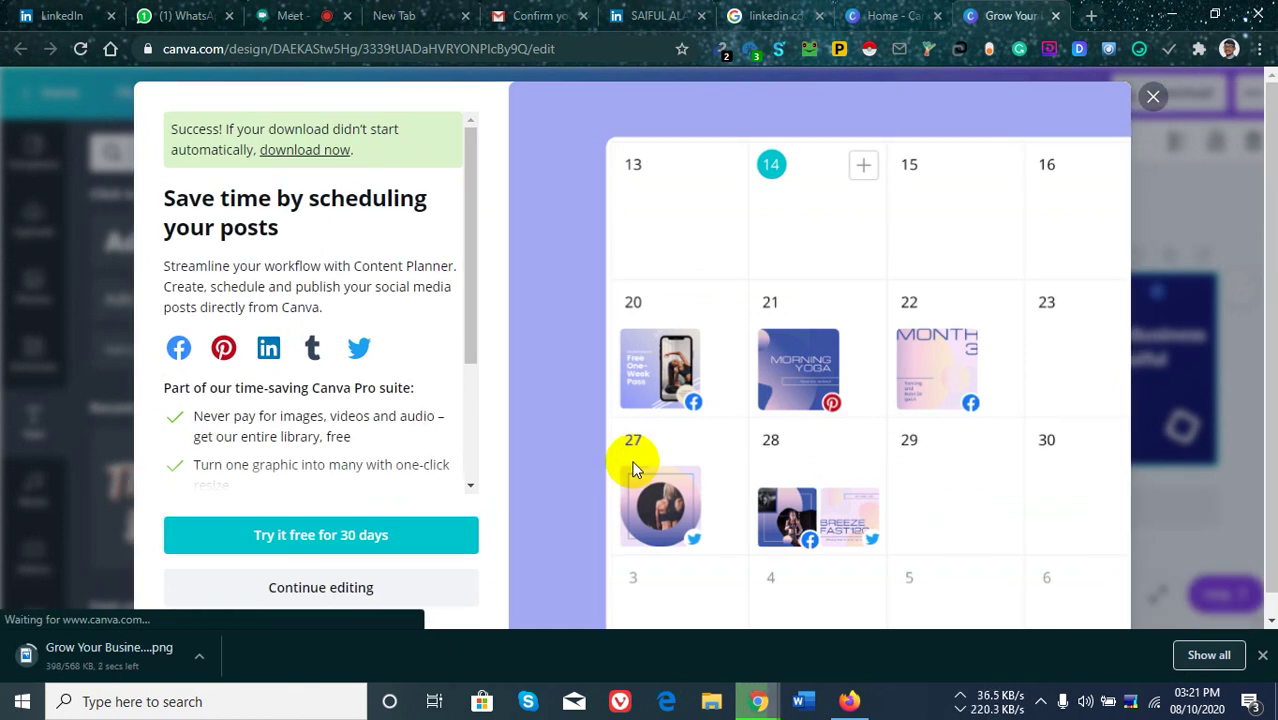
pyautogui.click(200, 662)
# Open the downloaded Grow Your Business cover PNG from the Downloads folder in Photos, then close it.
pyautogui.click(232, 594)
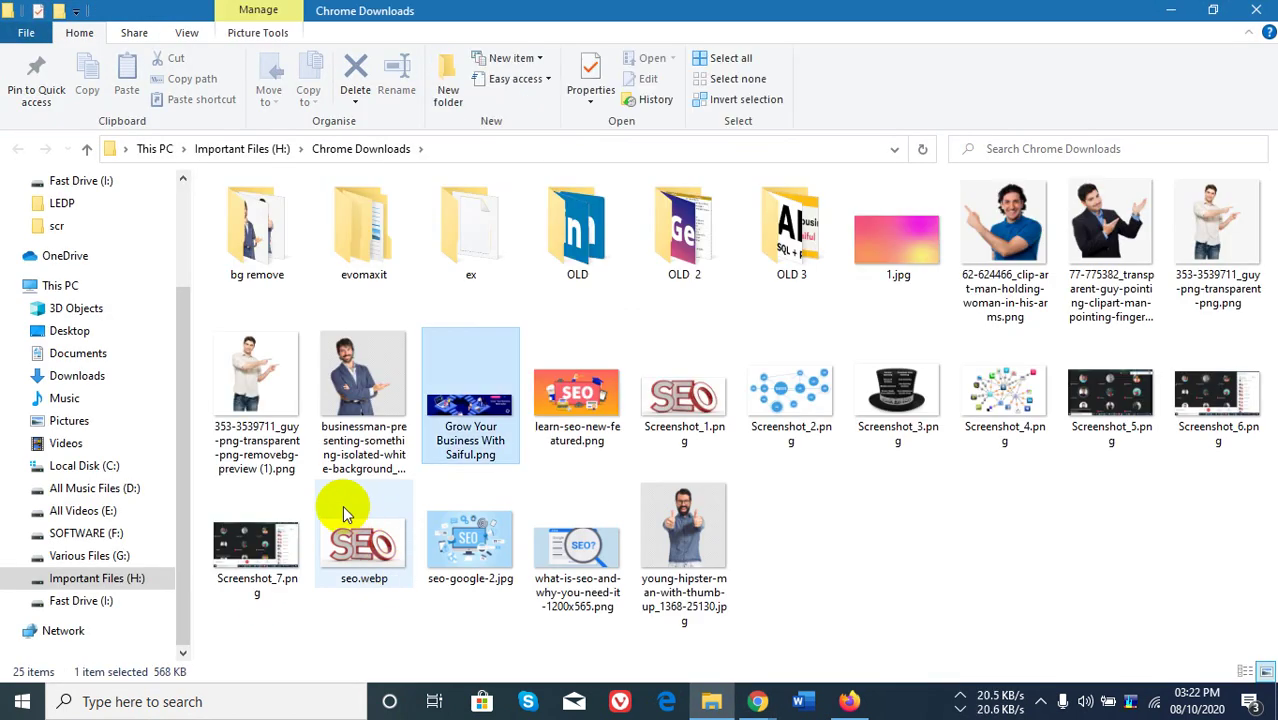
pyautogui.click(470, 422)
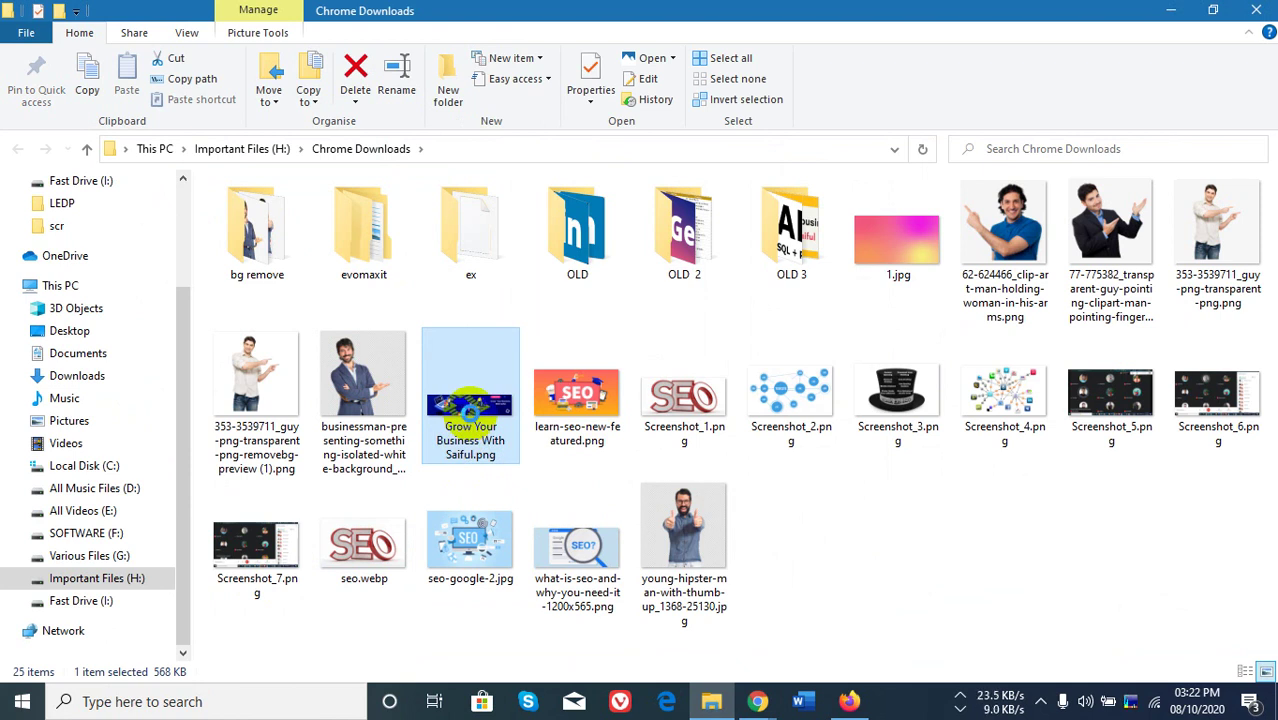
pyautogui.doubleClick(470, 422)
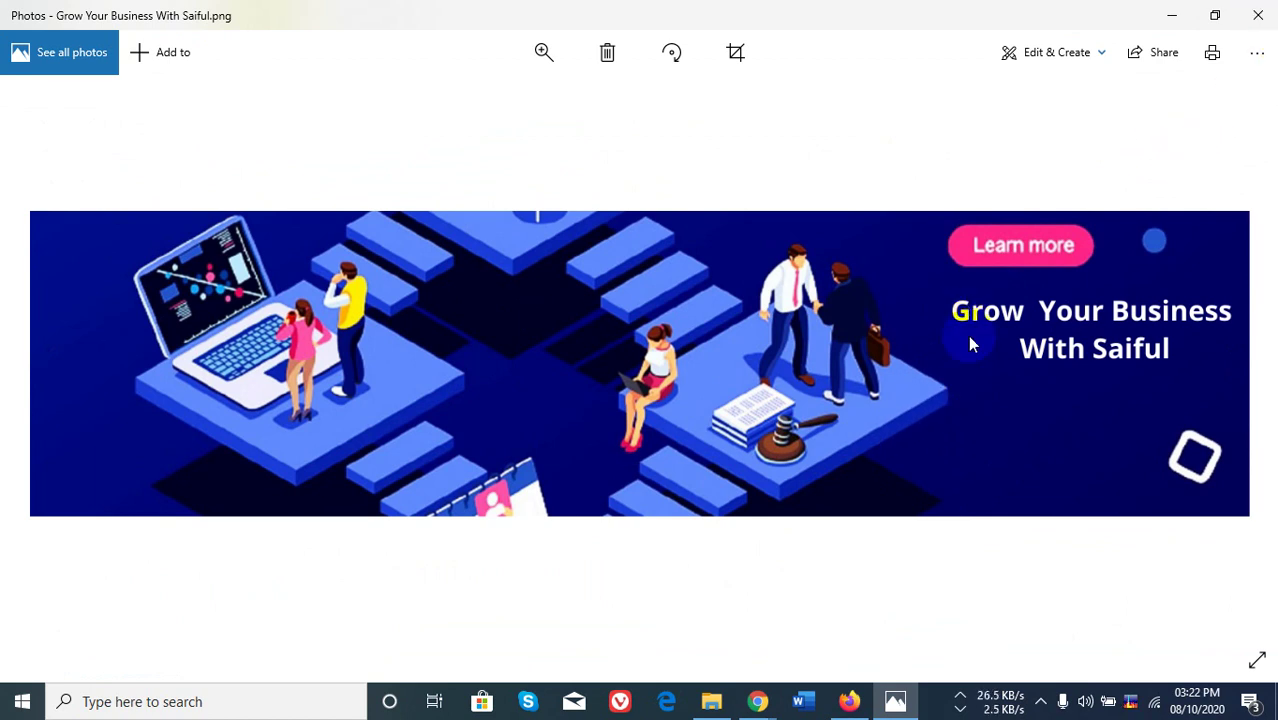
pyautogui.hotkey('alt', 'F4')
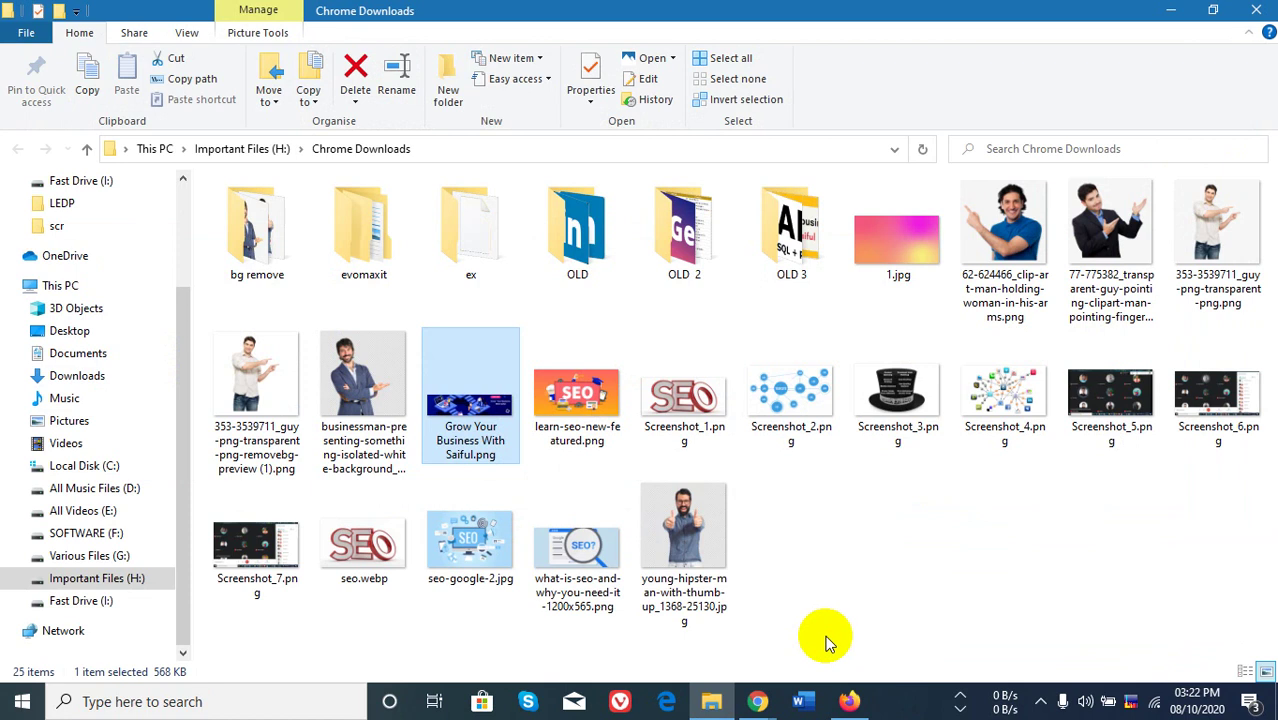
# Bring the browser back and switch to the LinkedIn profile tab.
pyautogui.click(758, 702)
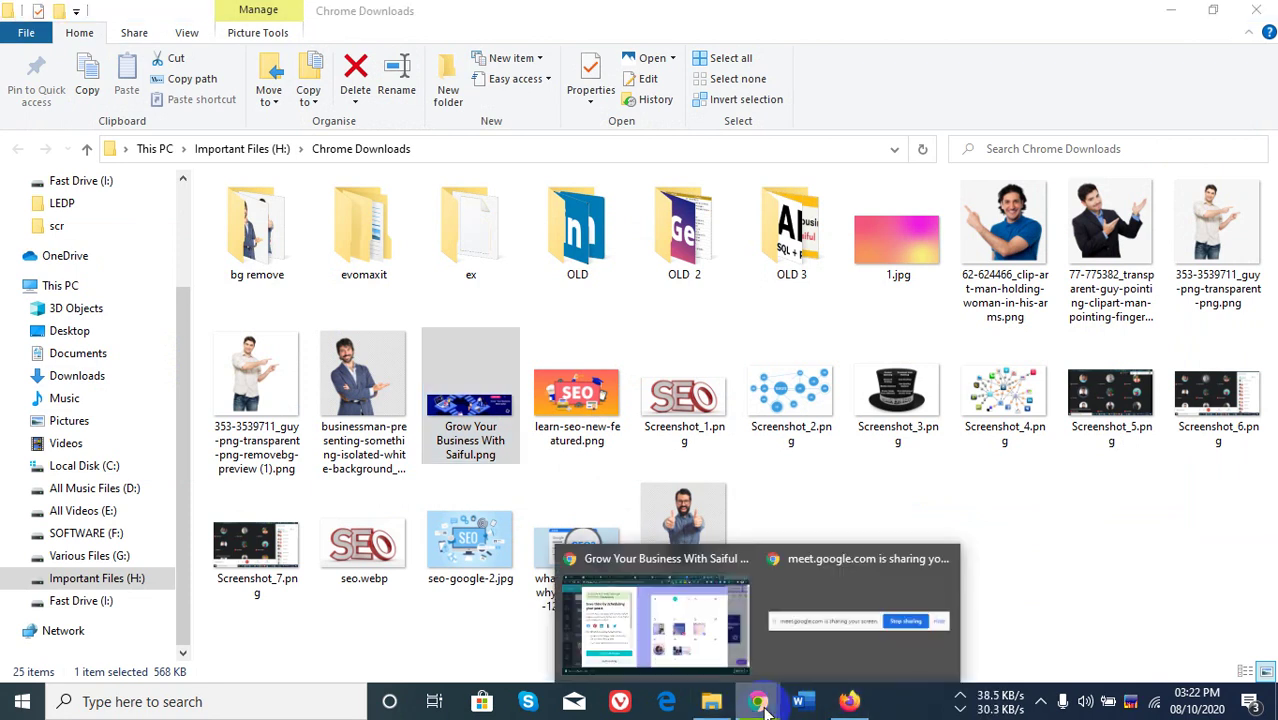
pyautogui.click(694, 642)
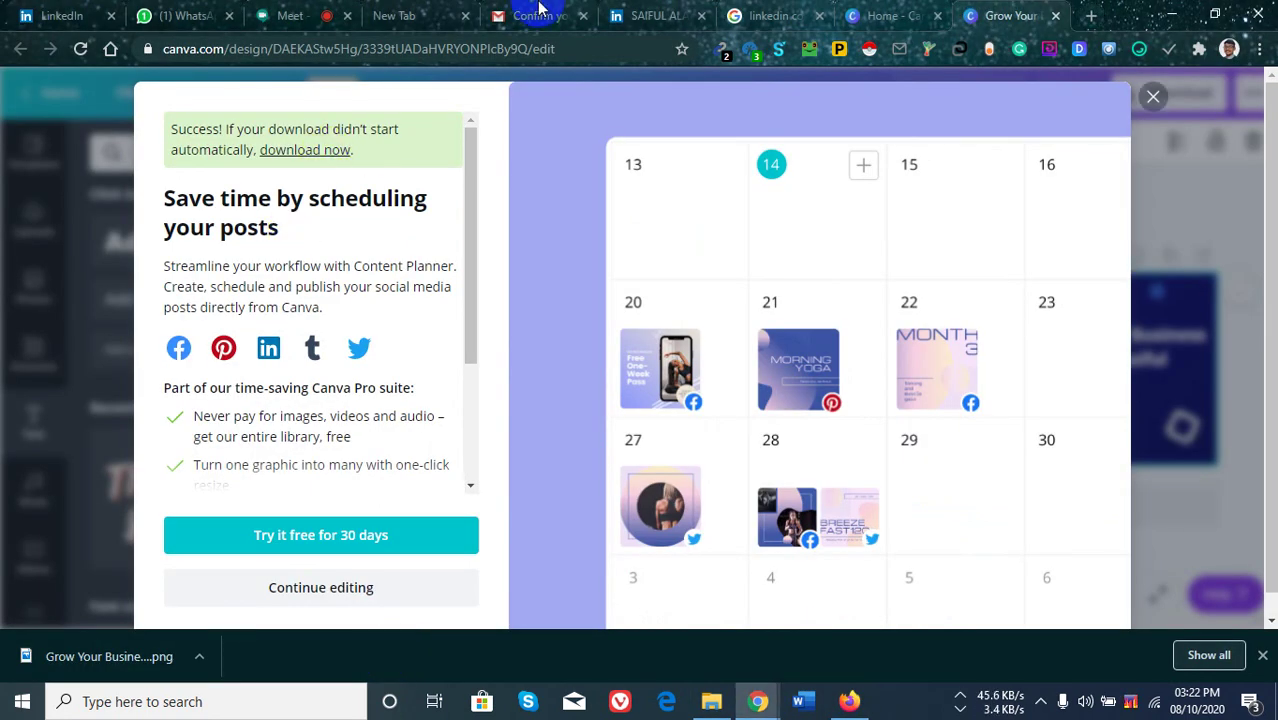
pyautogui.click(640, 15)
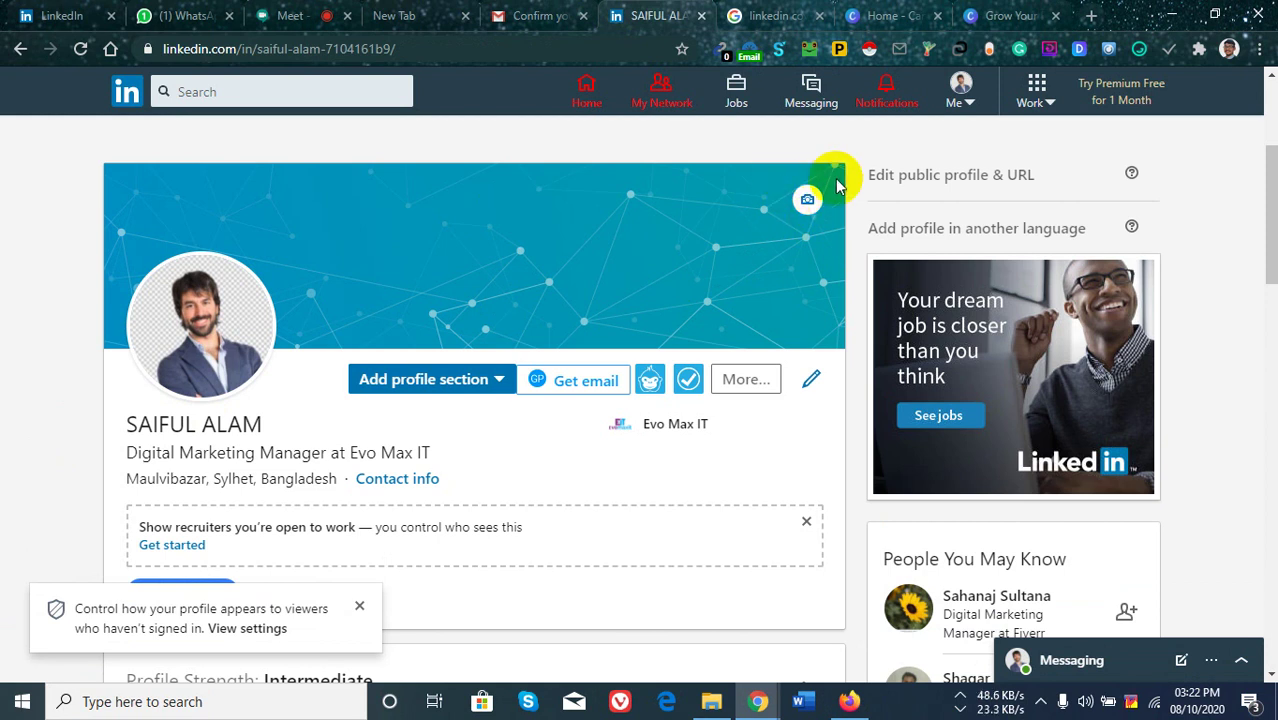
# Upload the Grow Your Business cover PNG as the profile's background photo.
pyautogui.click(808, 203)
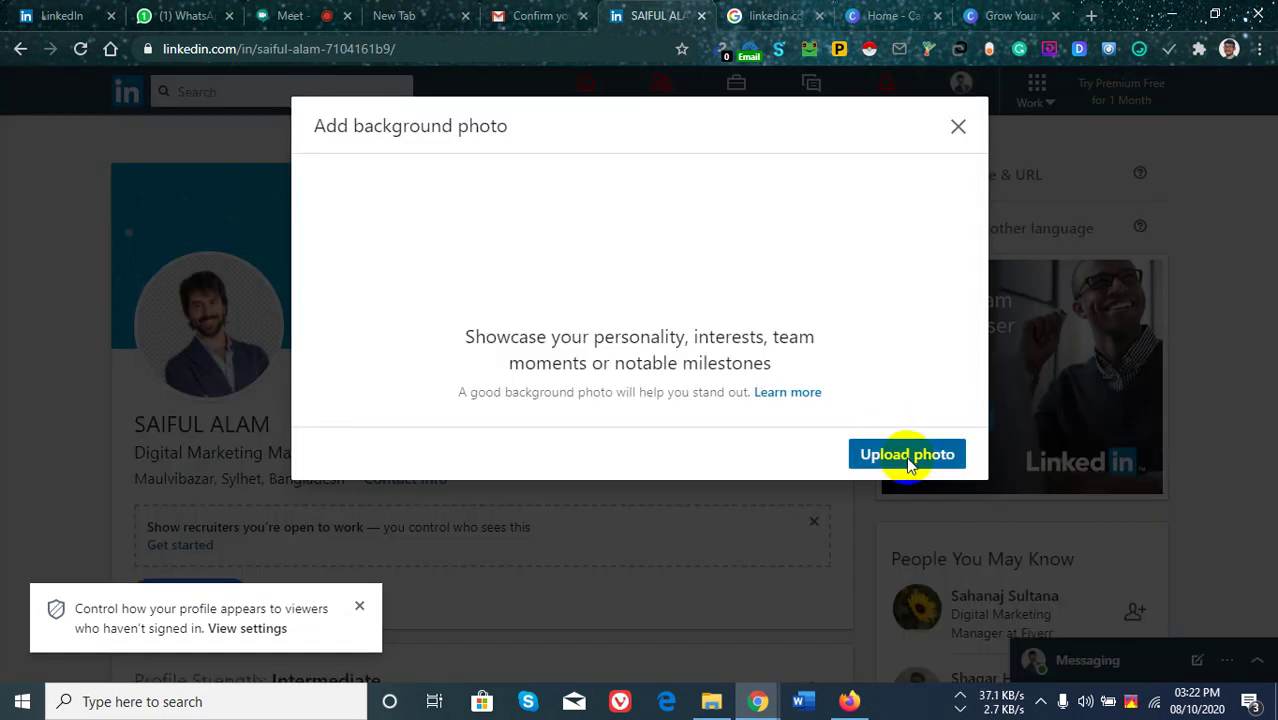
pyautogui.click(908, 460)
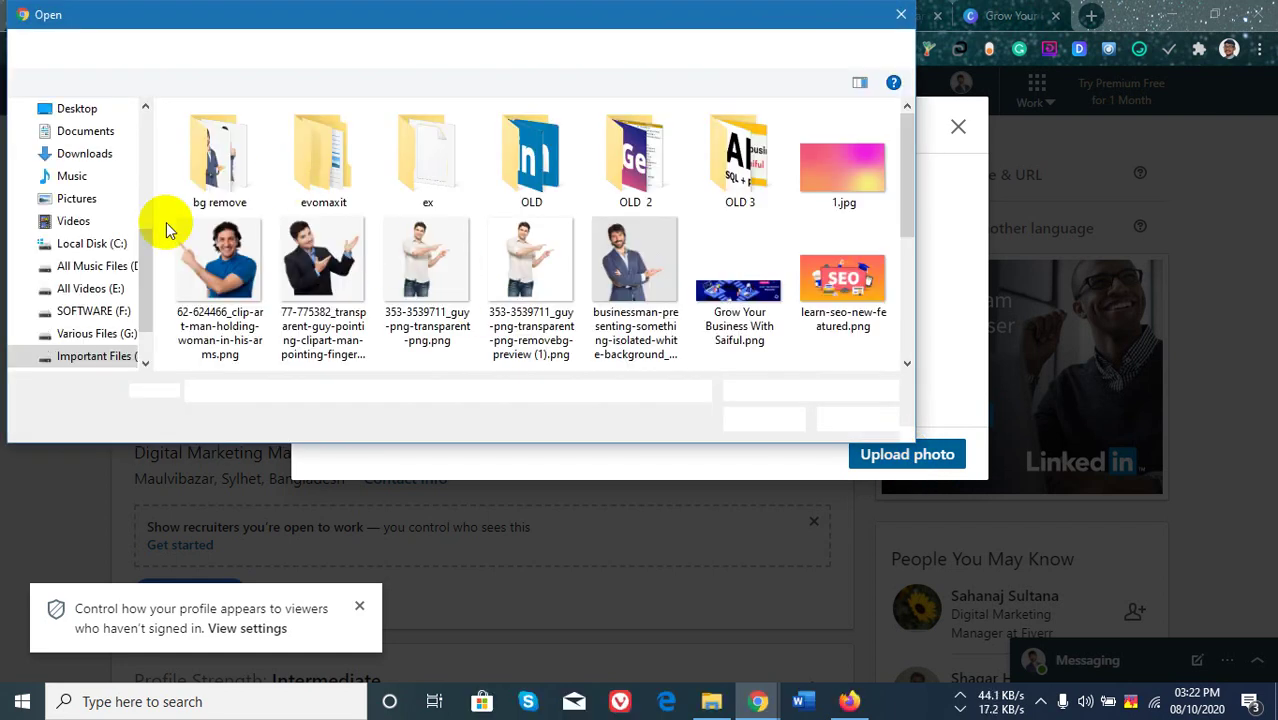
pyautogui.scroll(-1, 100, 300)
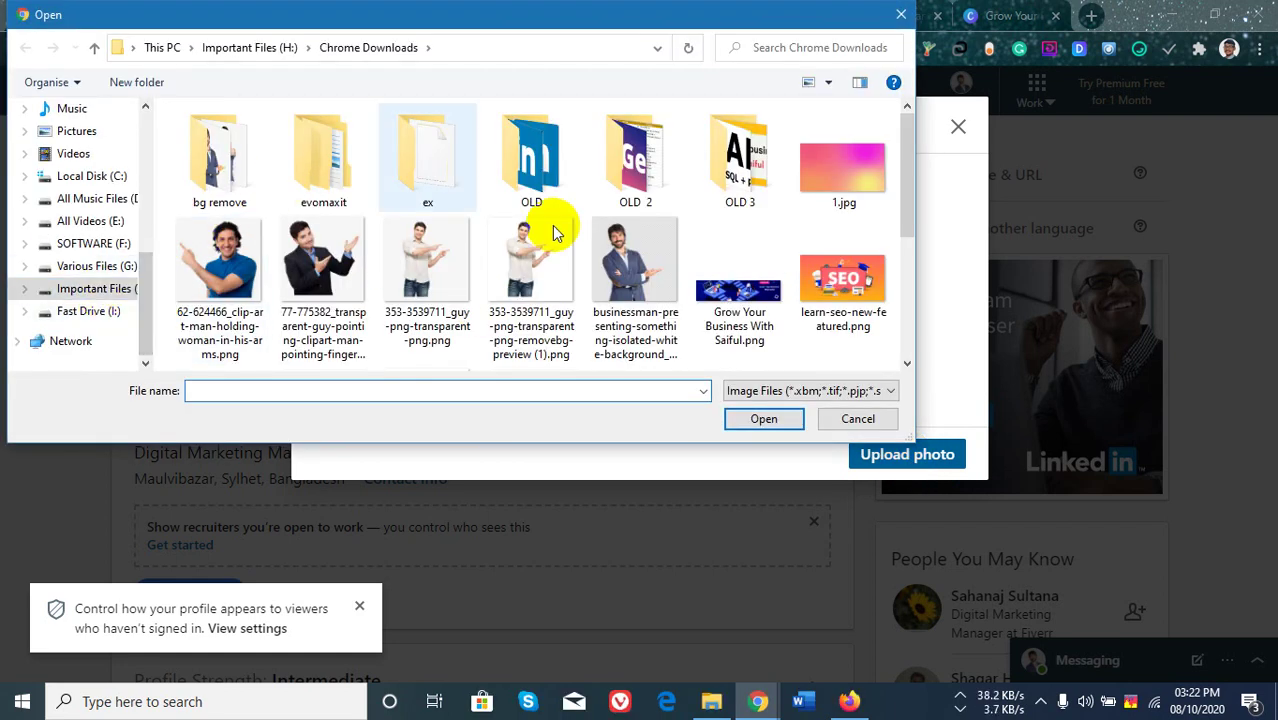
pyautogui.scroll(-3, 743, 270)
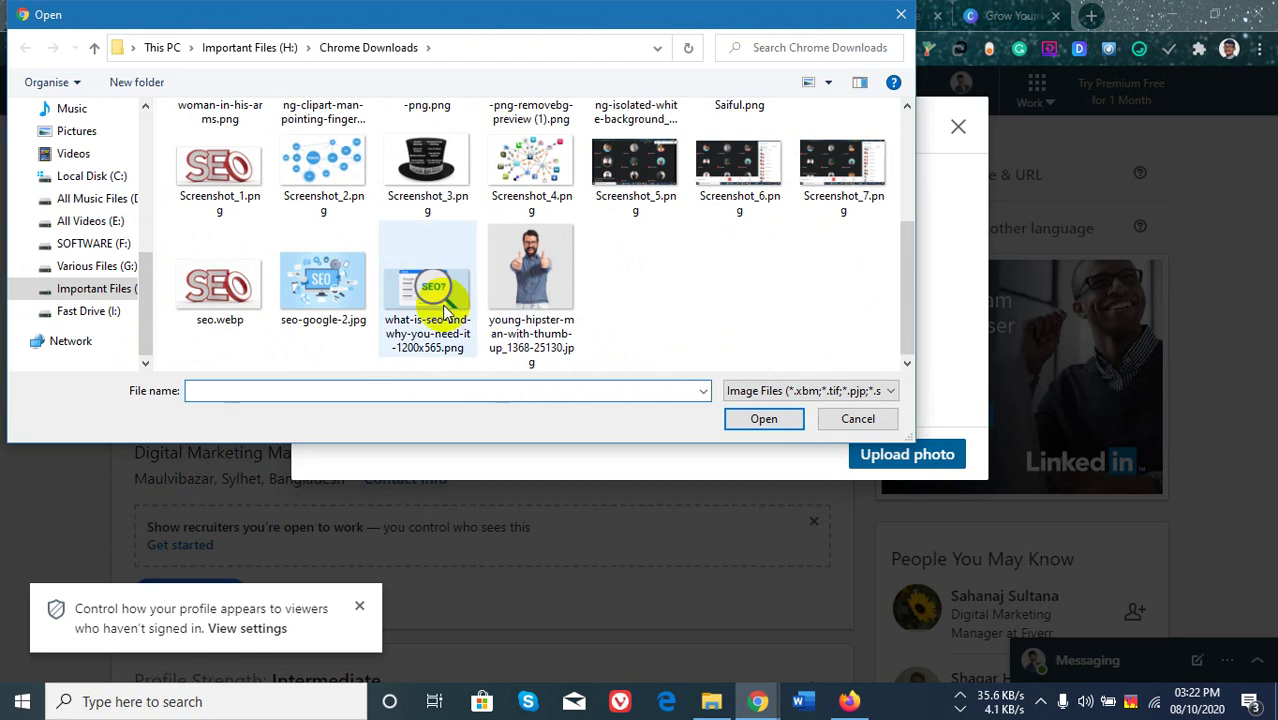
pyautogui.scroll(3, 500, 270)
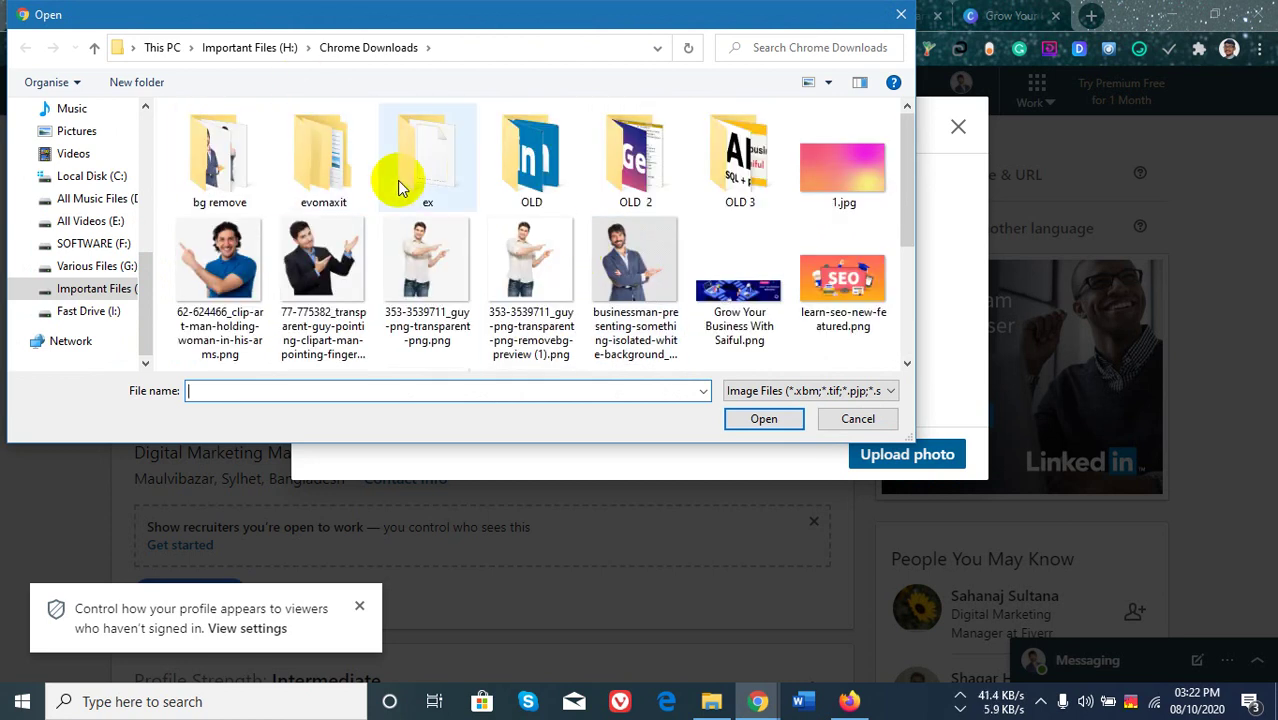
pyautogui.click(730, 298)
pyautogui.click(764, 420)
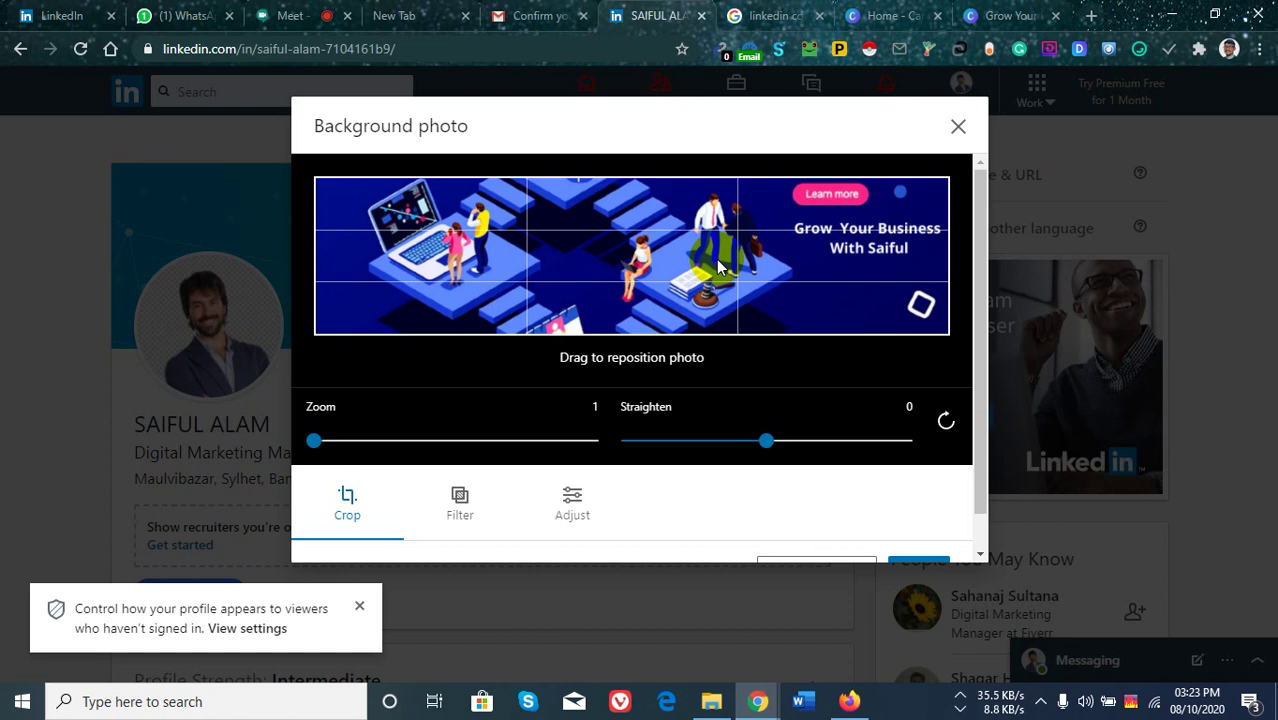
pyautogui.moveTo(980, 490); pyautogui.dragTo(974, 530)
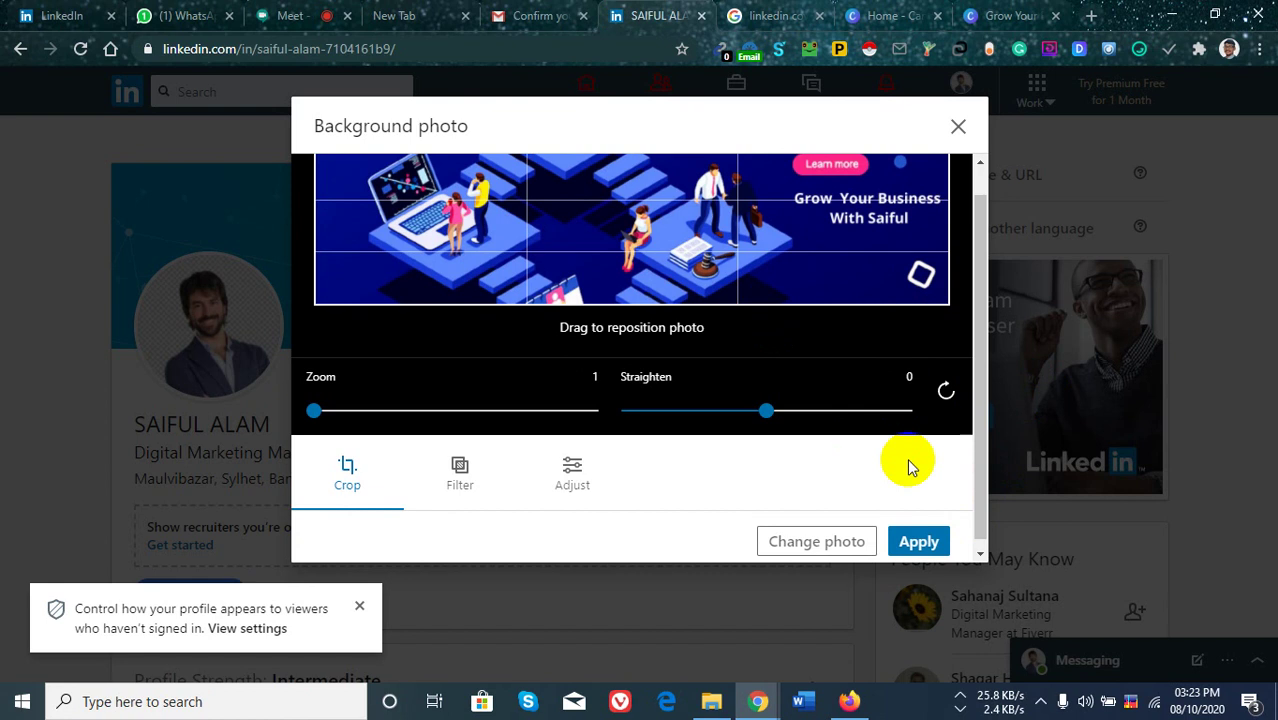
pyautogui.scroll(1, 907, 458)
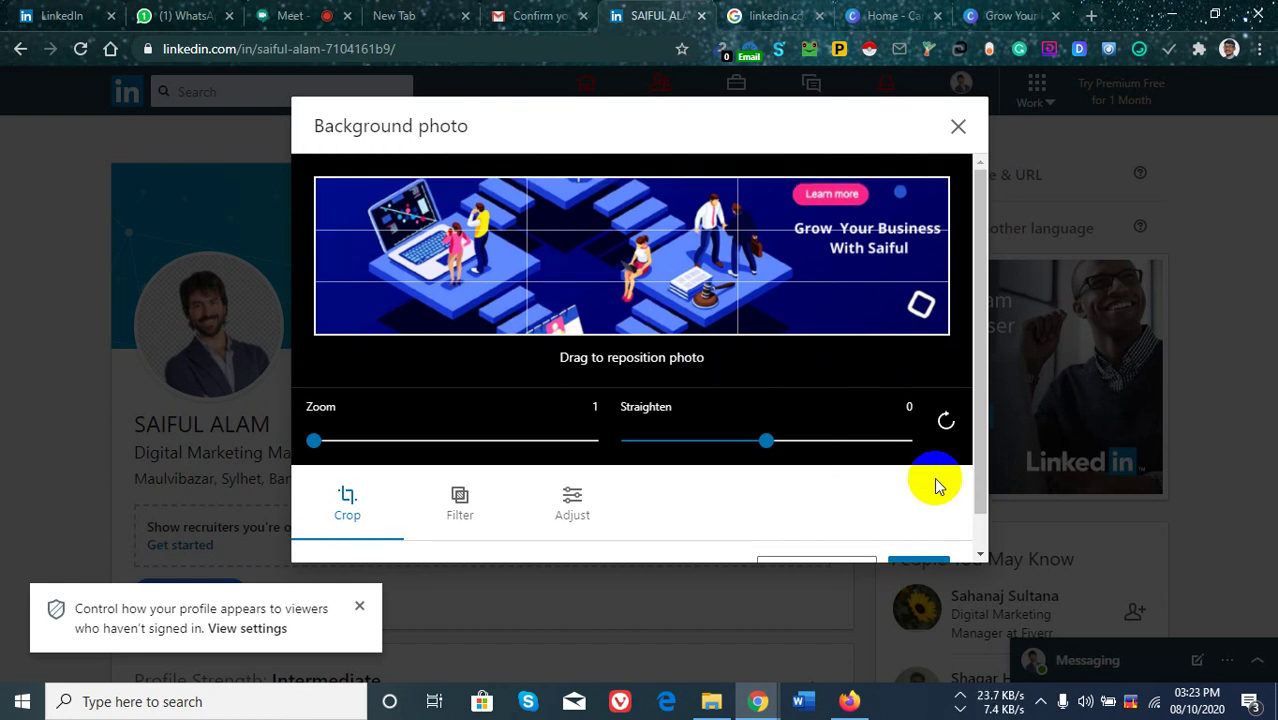
pyautogui.scroll(-1, 970, 474)
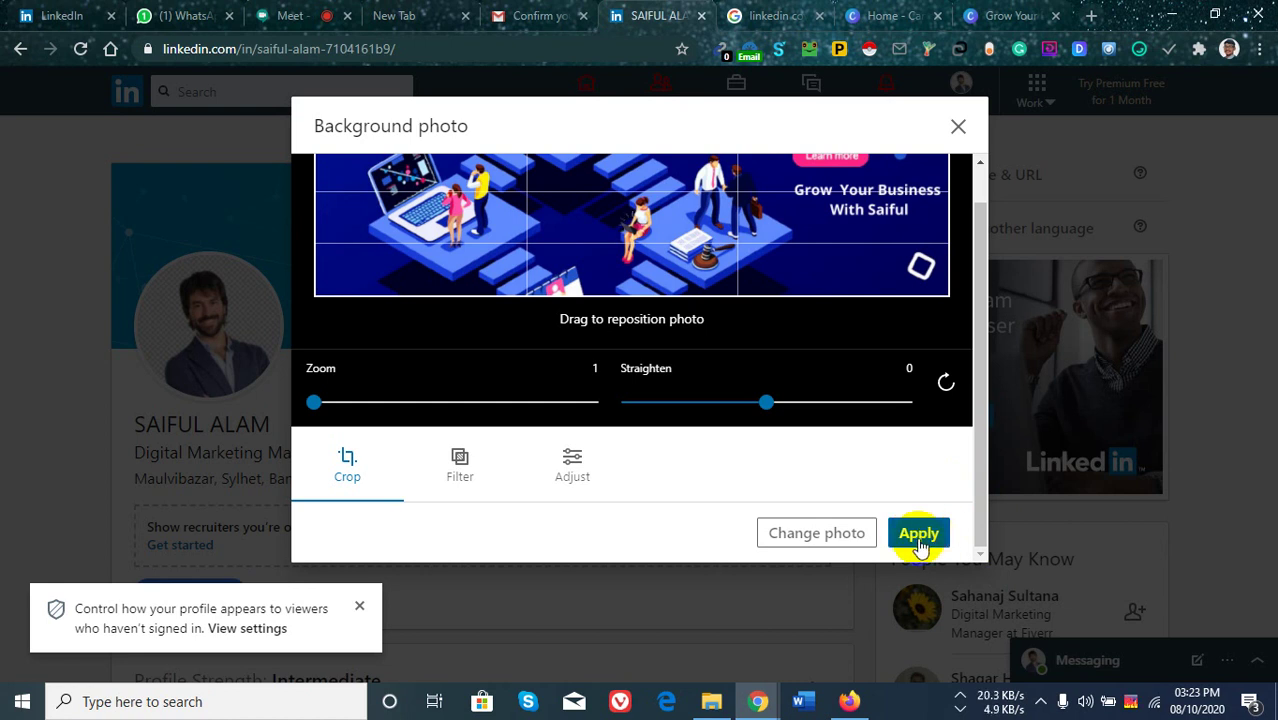
pyautogui.click(1025, 706)
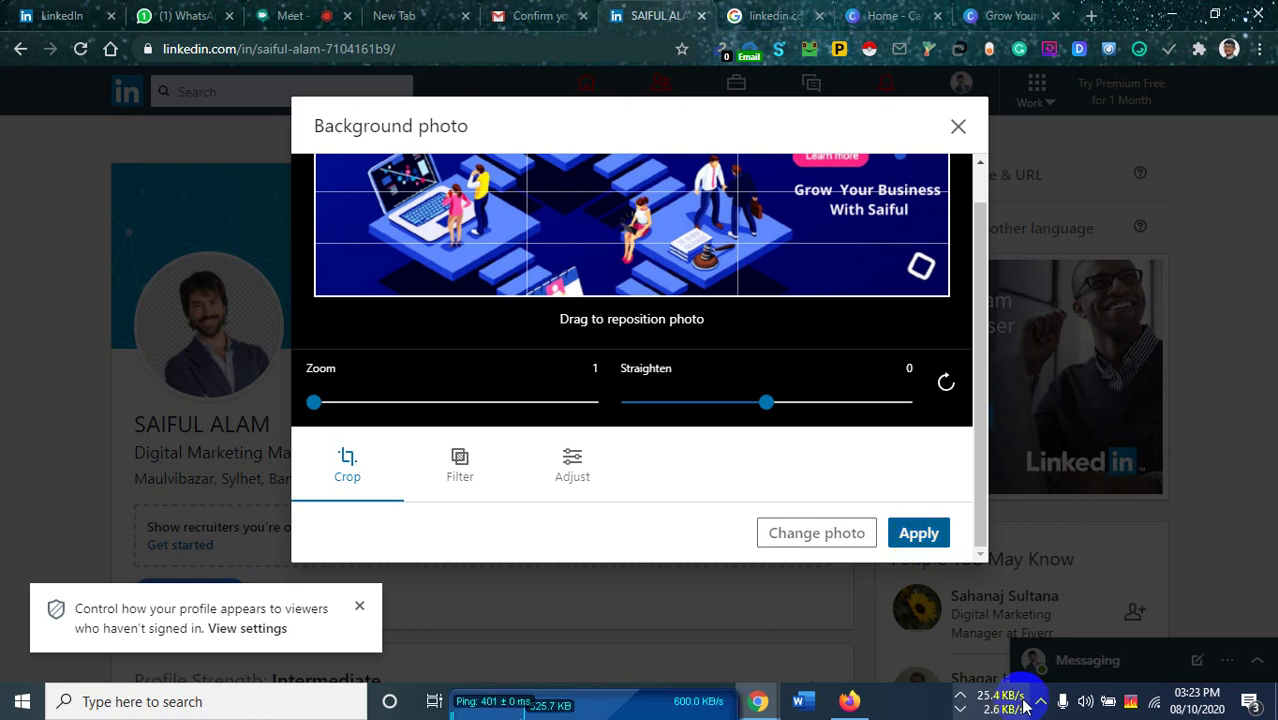
pyautogui.click(1039, 704)
pyautogui.click(1009, 710)
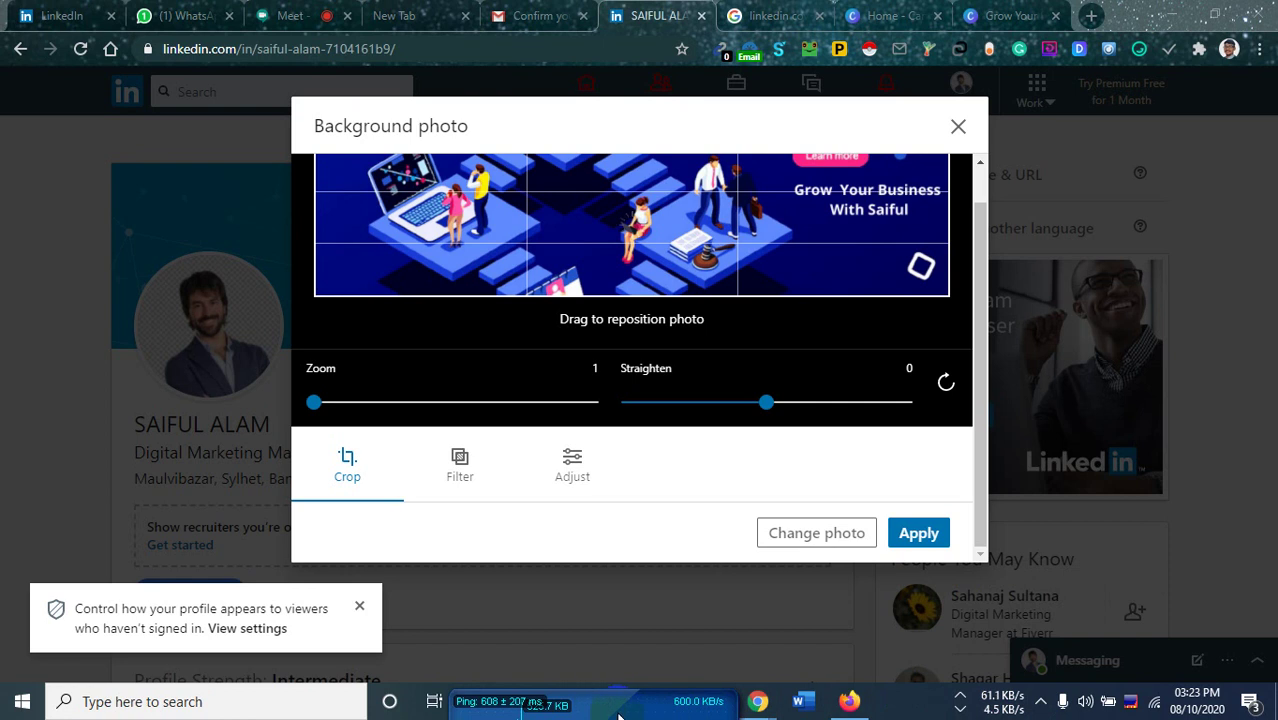
pyautogui.moveTo(618, 714); pyautogui.dragTo(1147, 412)
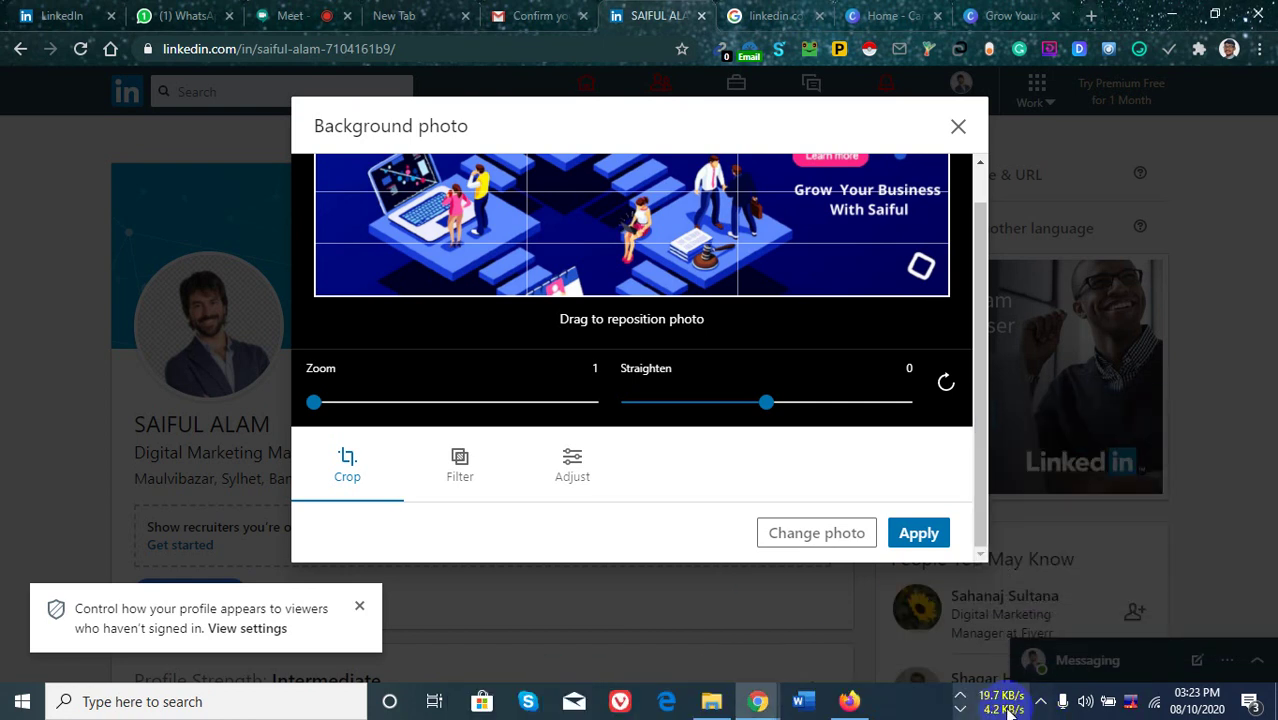
pyautogui.moveTo(1007, 709)
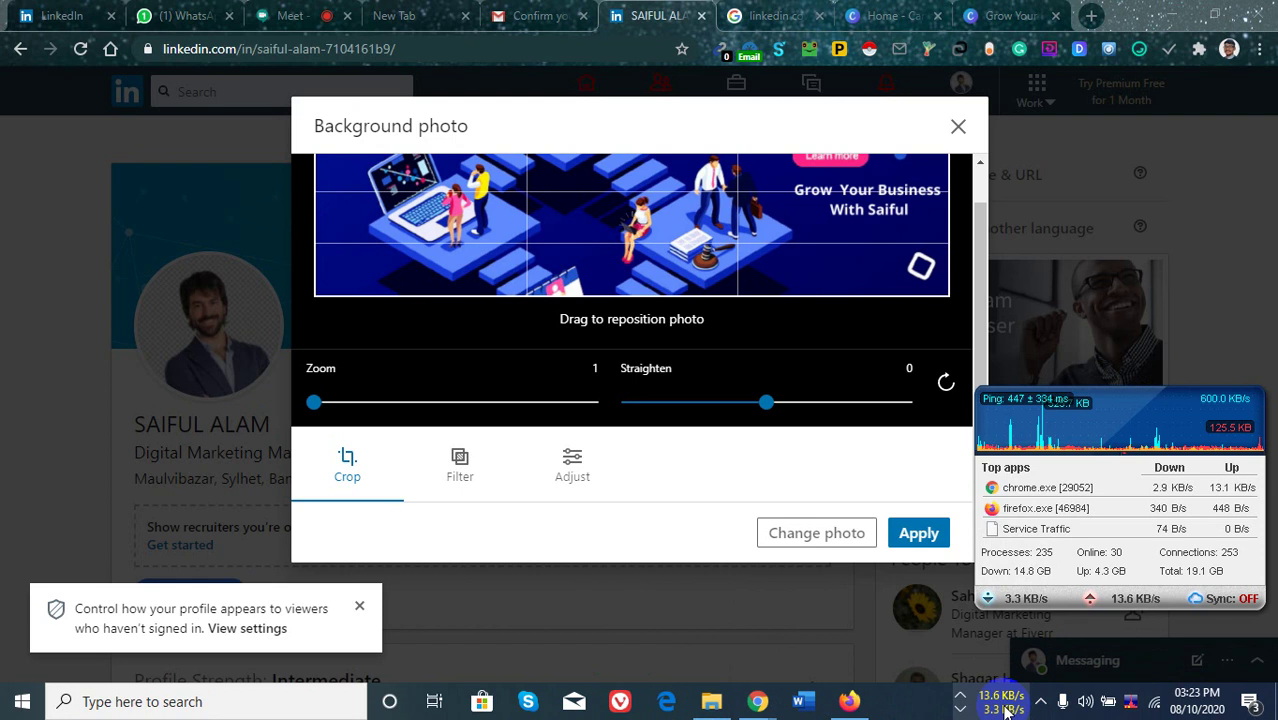
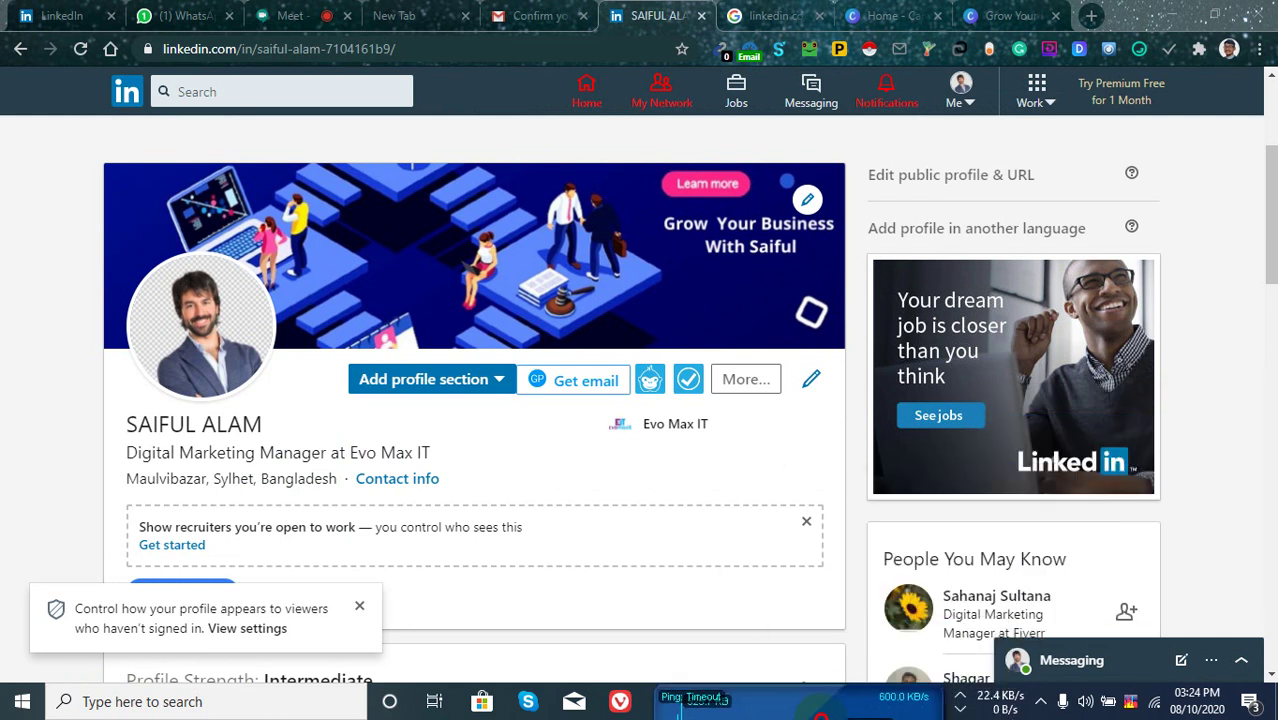
# Open the Add education form from the profile's Profile Strength section.
pyautogui.click(436, 352)
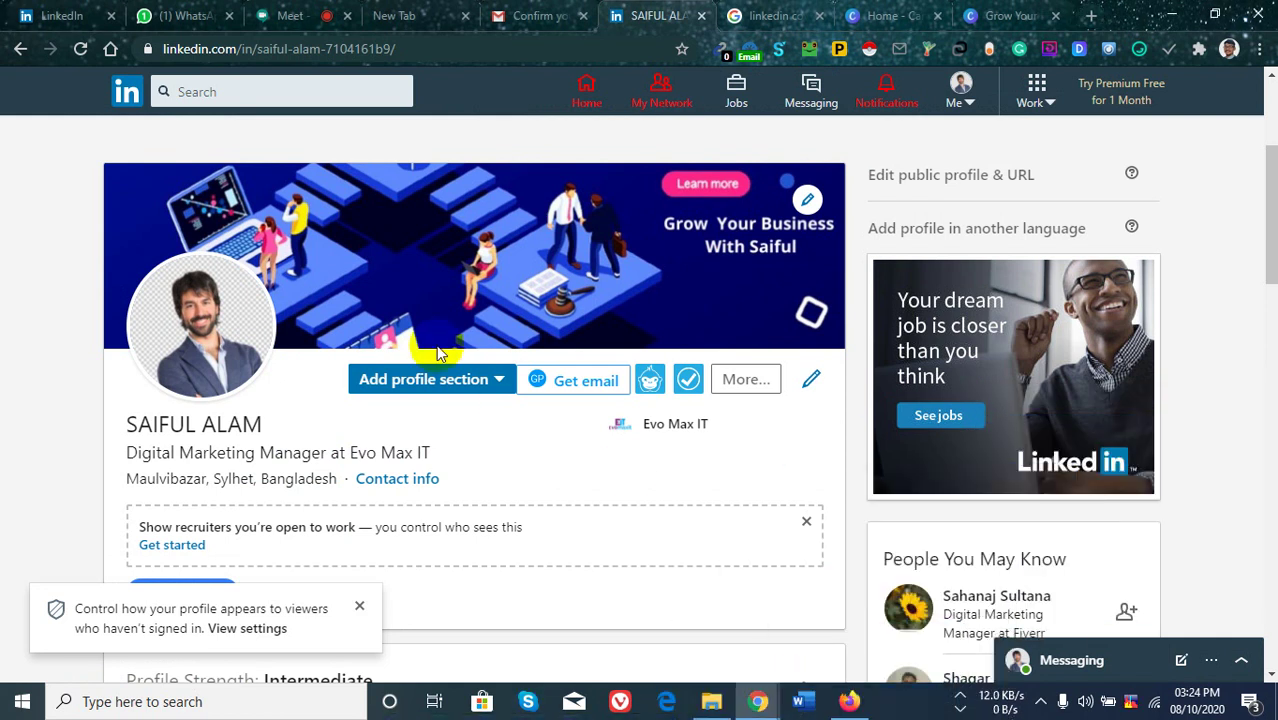
pyautogui.scroll(-3, 322, 476)
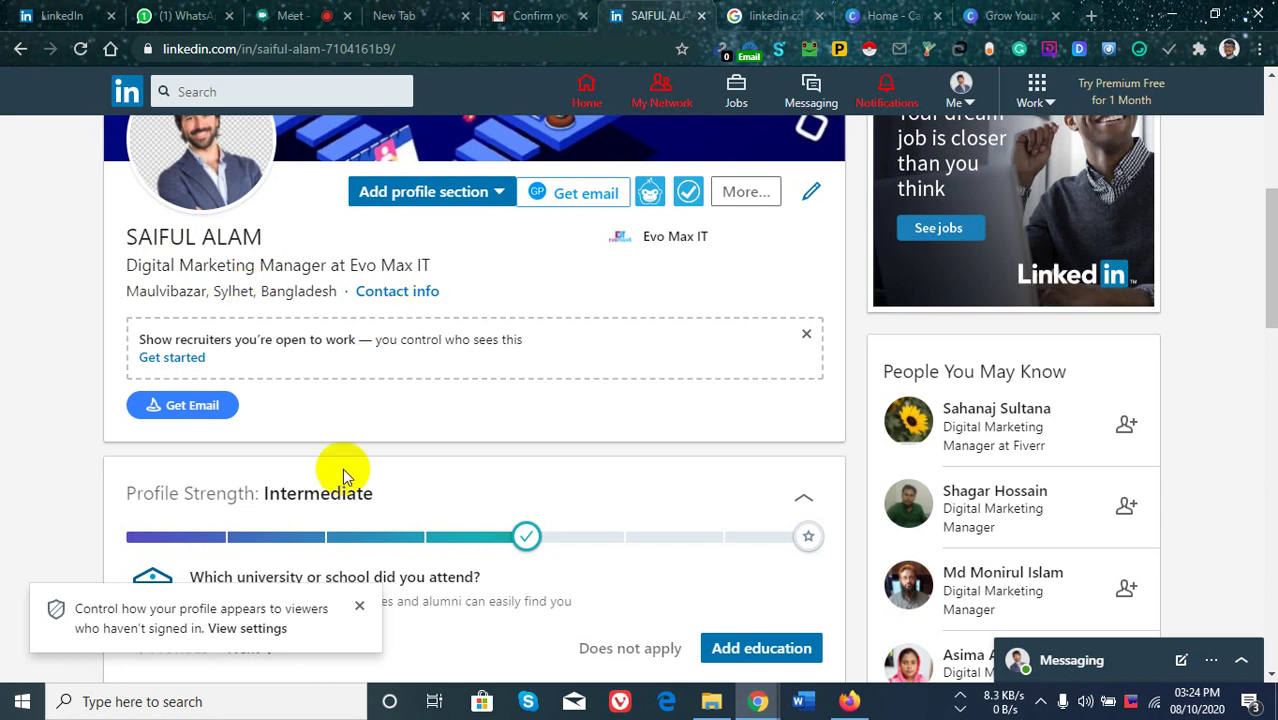
pyautogui.scroll(-2, 466, 372)
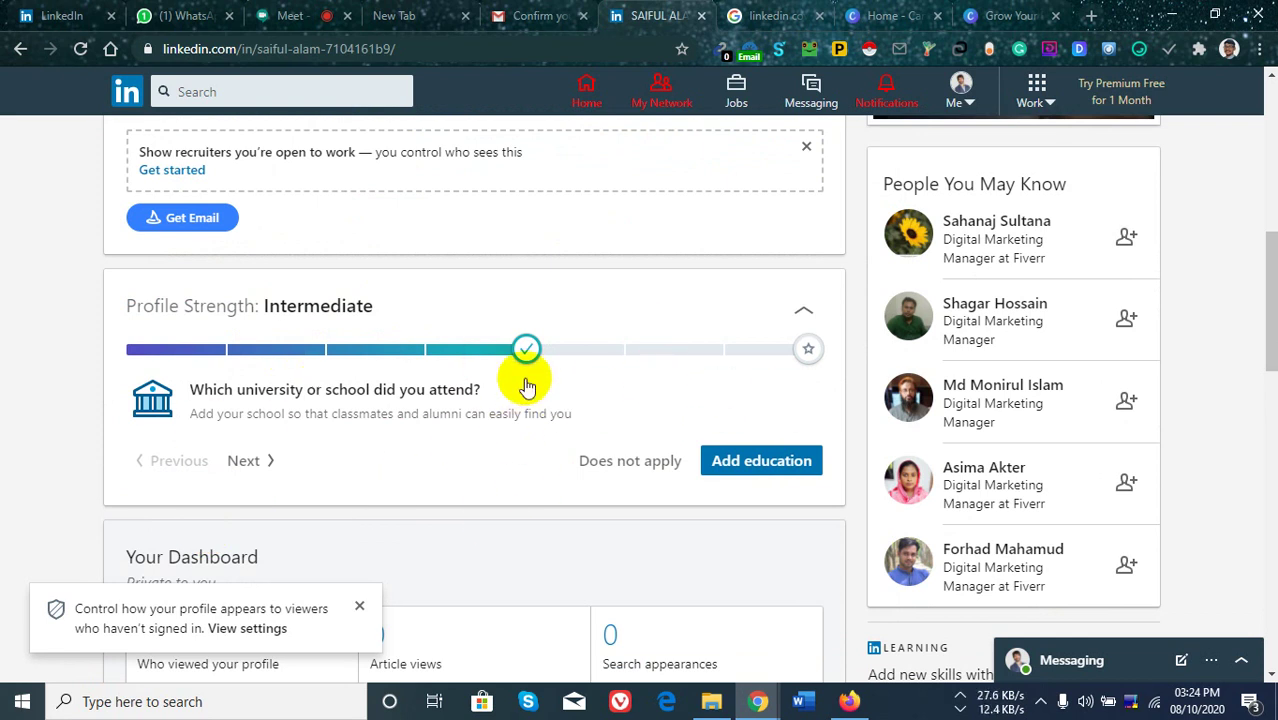
pyautogui.scroll(-2, 520, 390)
pyautogui.scroll(2, 599, 385)
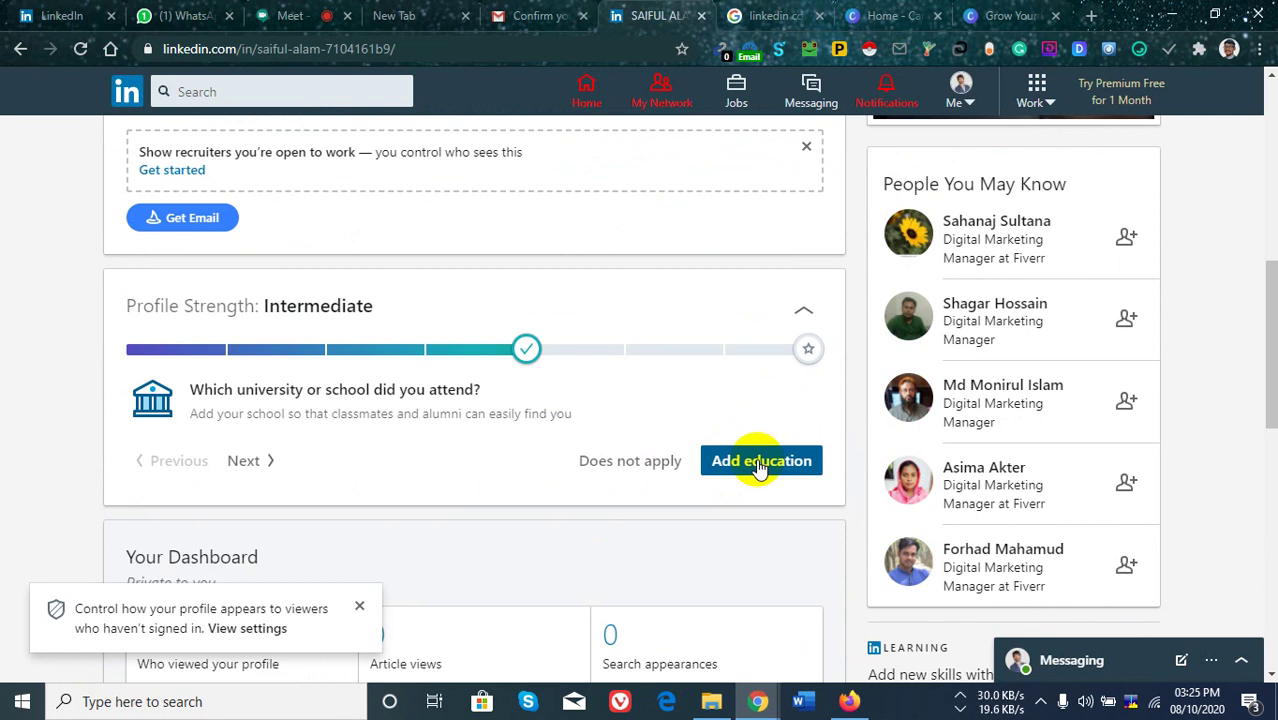
pyautogui.click(295, 15)
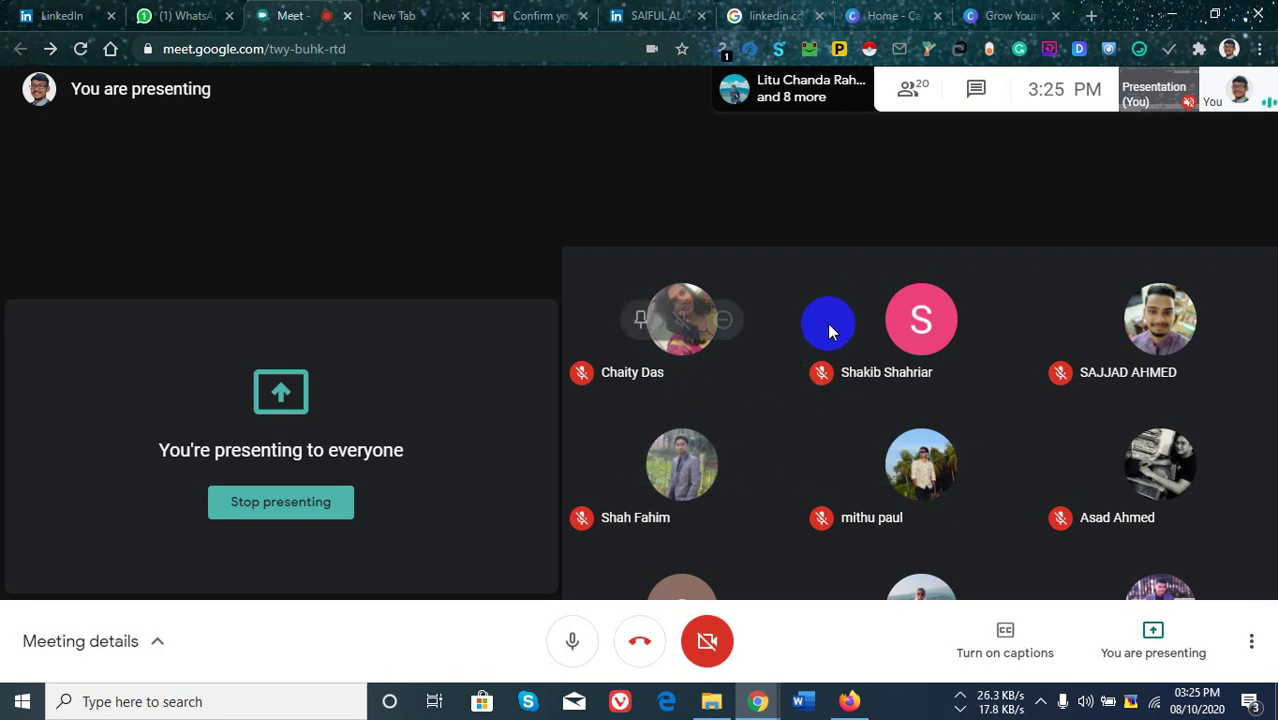
pyautogui.click(645, 12)
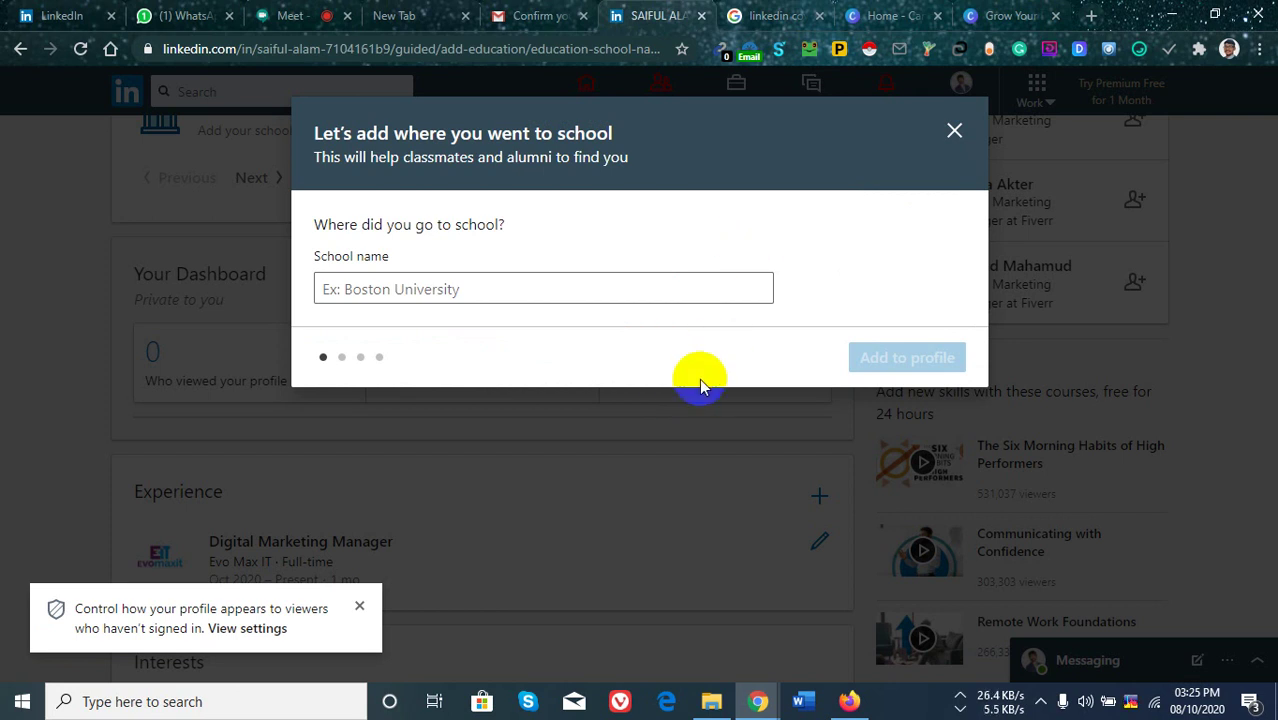
# Enter 'Sylhet Polytechnic Institute' as the school name and add it to the profile.
pyautogui.click(615, 290)
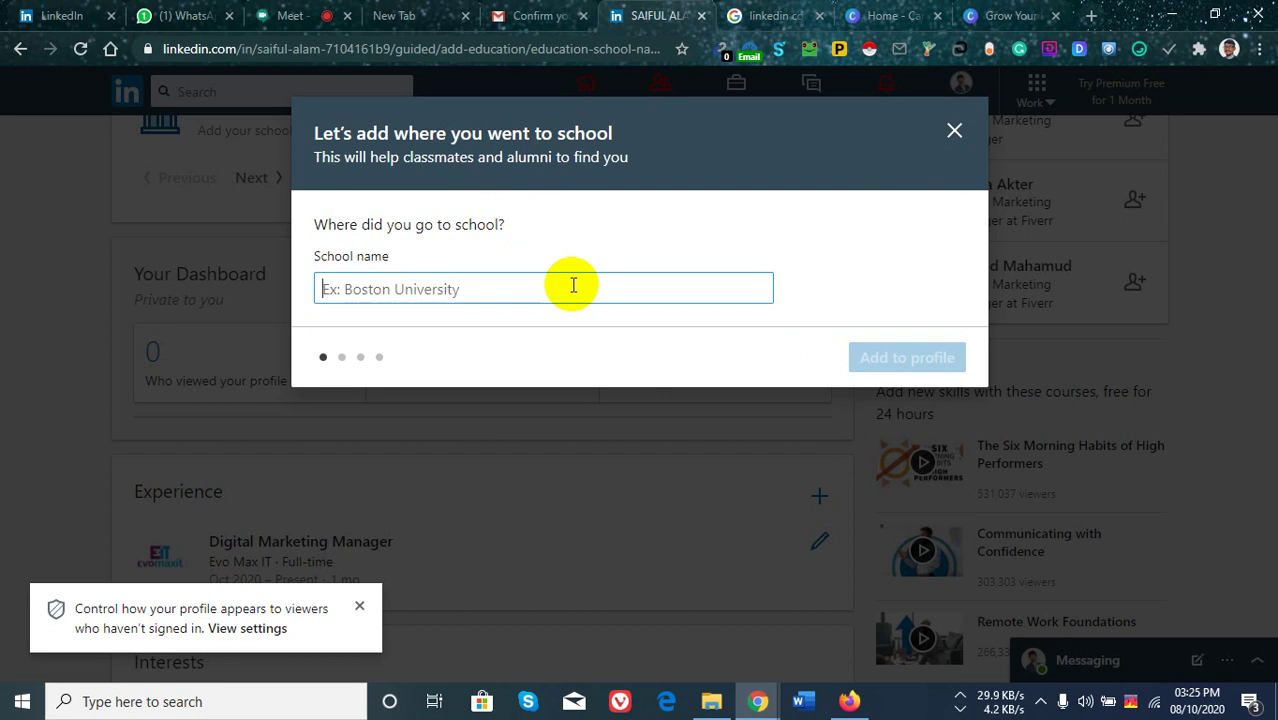
pyautogui.write('S')
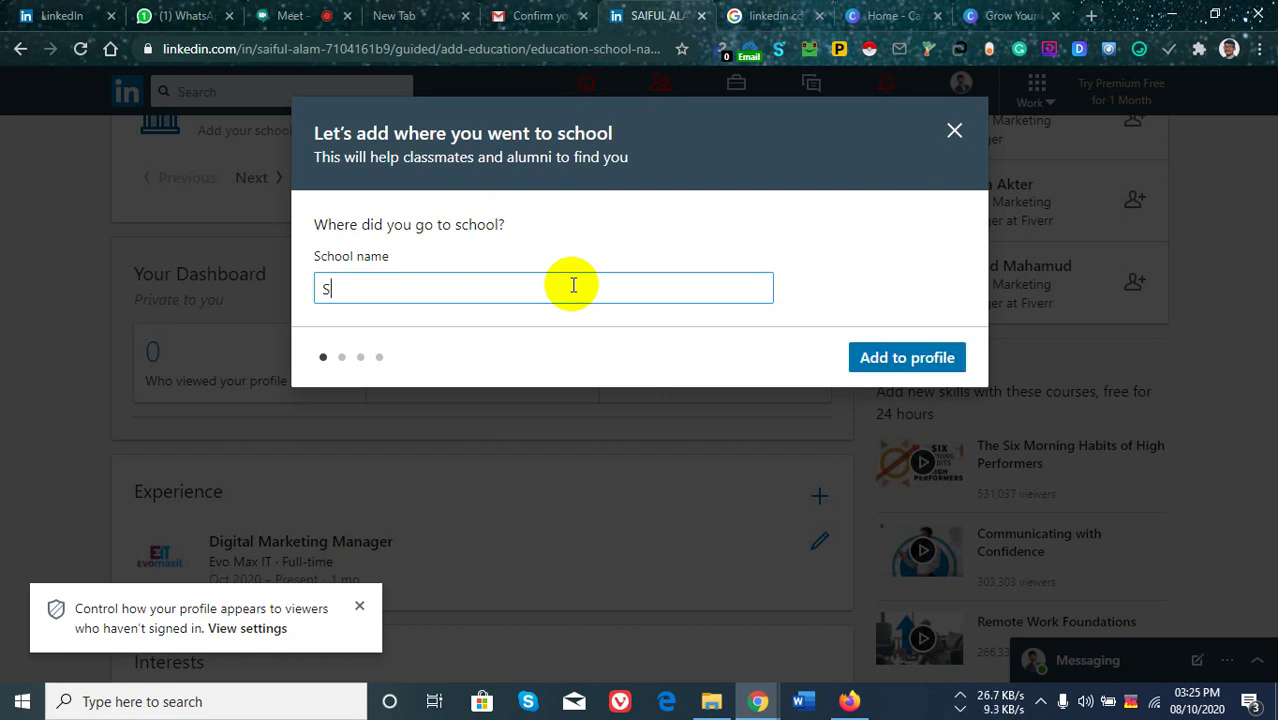
pyautogui.write('ylh')
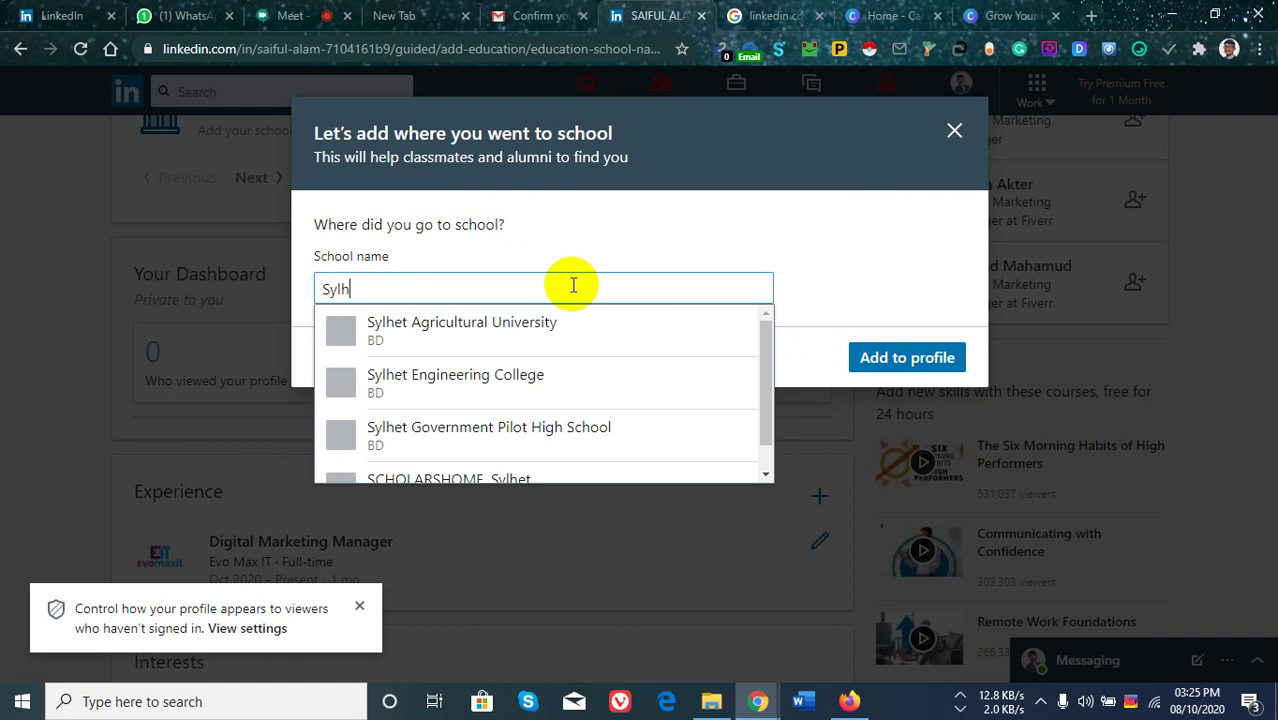
pyautogui.write('et ')
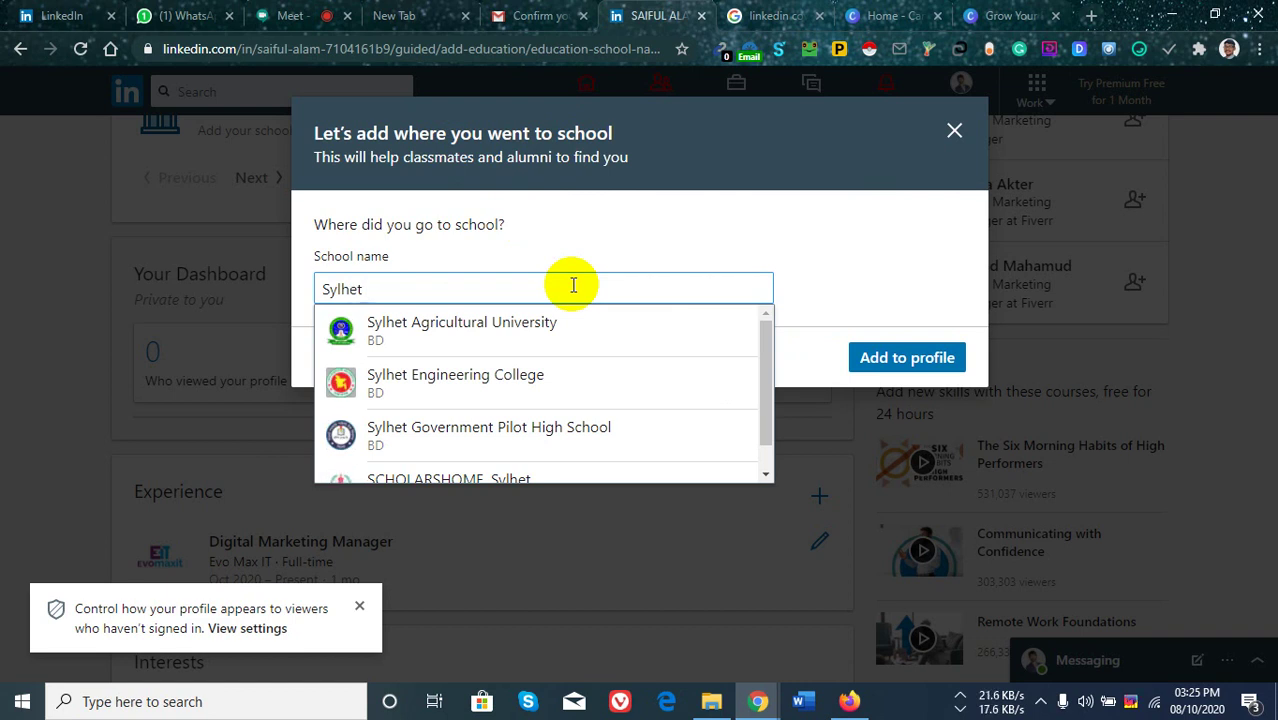
pyautogui.write('Poly')
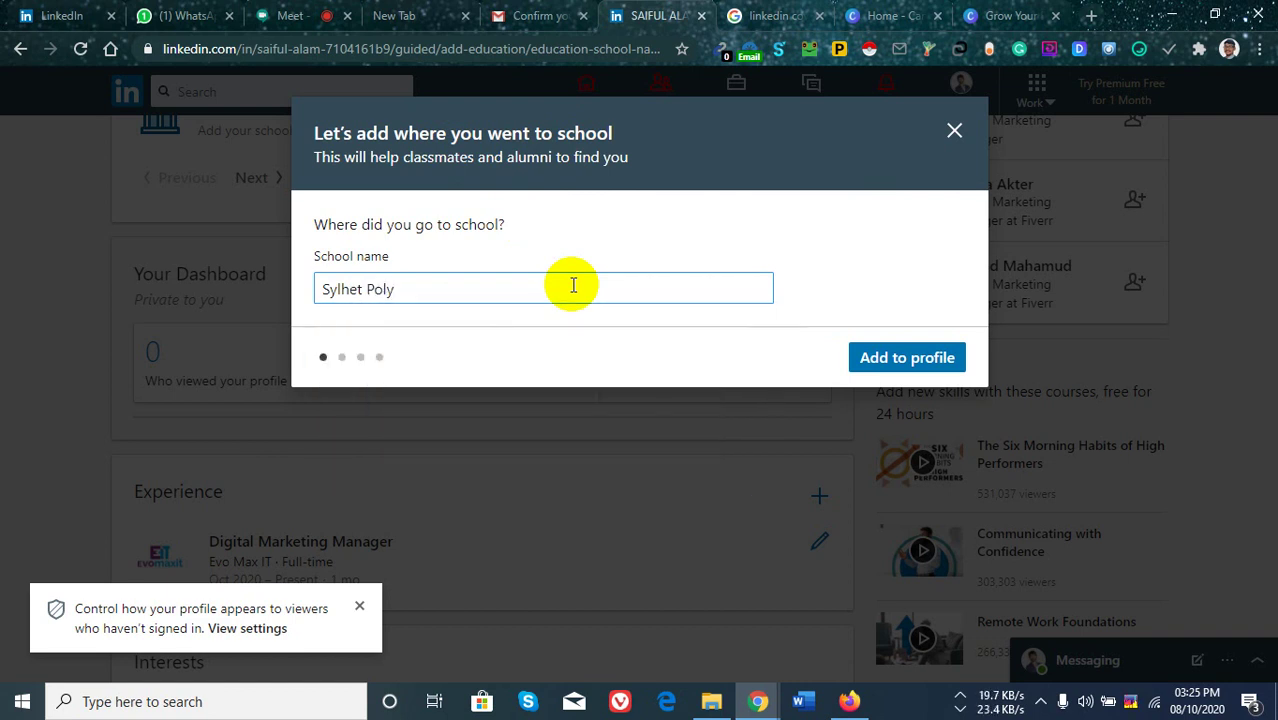
pyautogui.write('technic Ins')
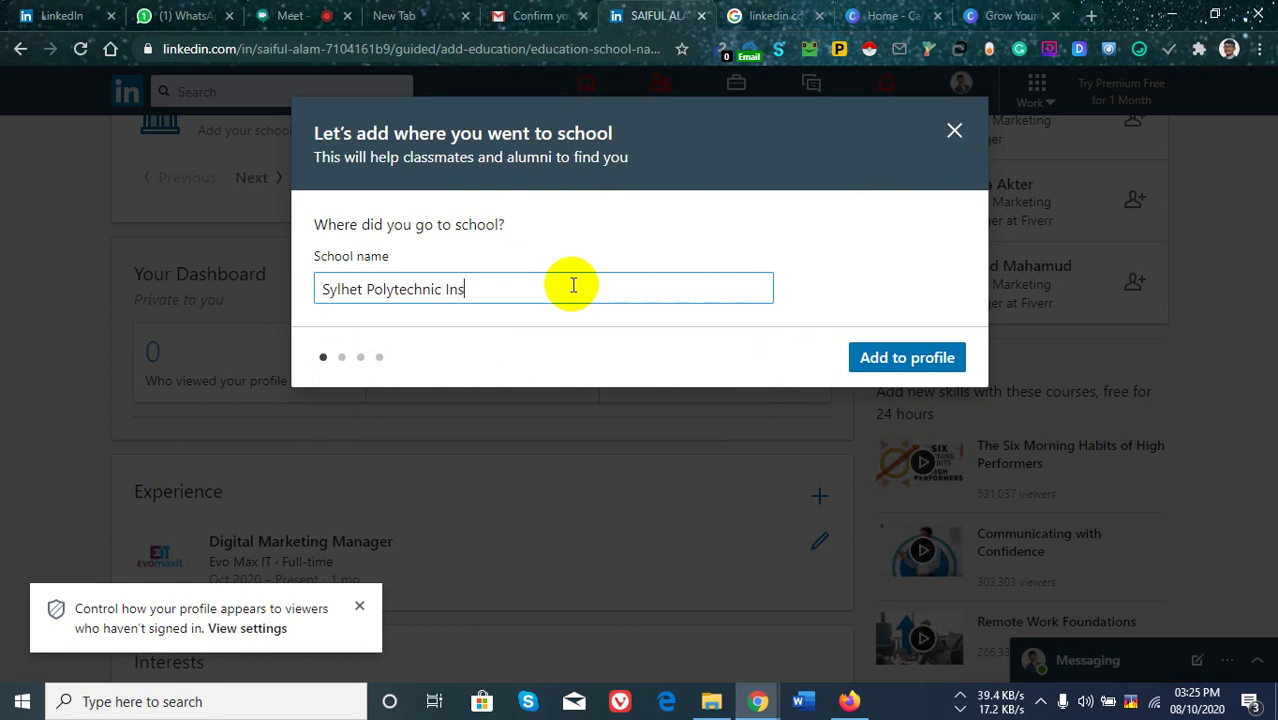
pyautogui.write('titute')
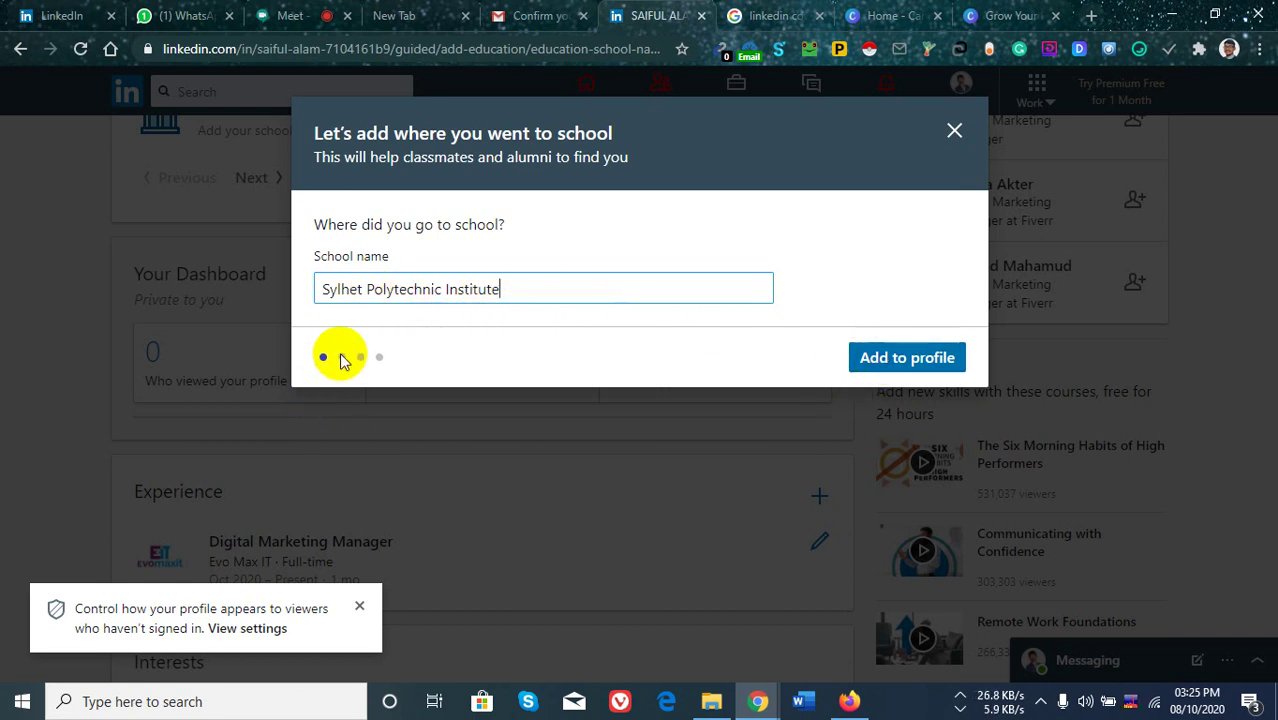
pyautogui.click(901, 358)
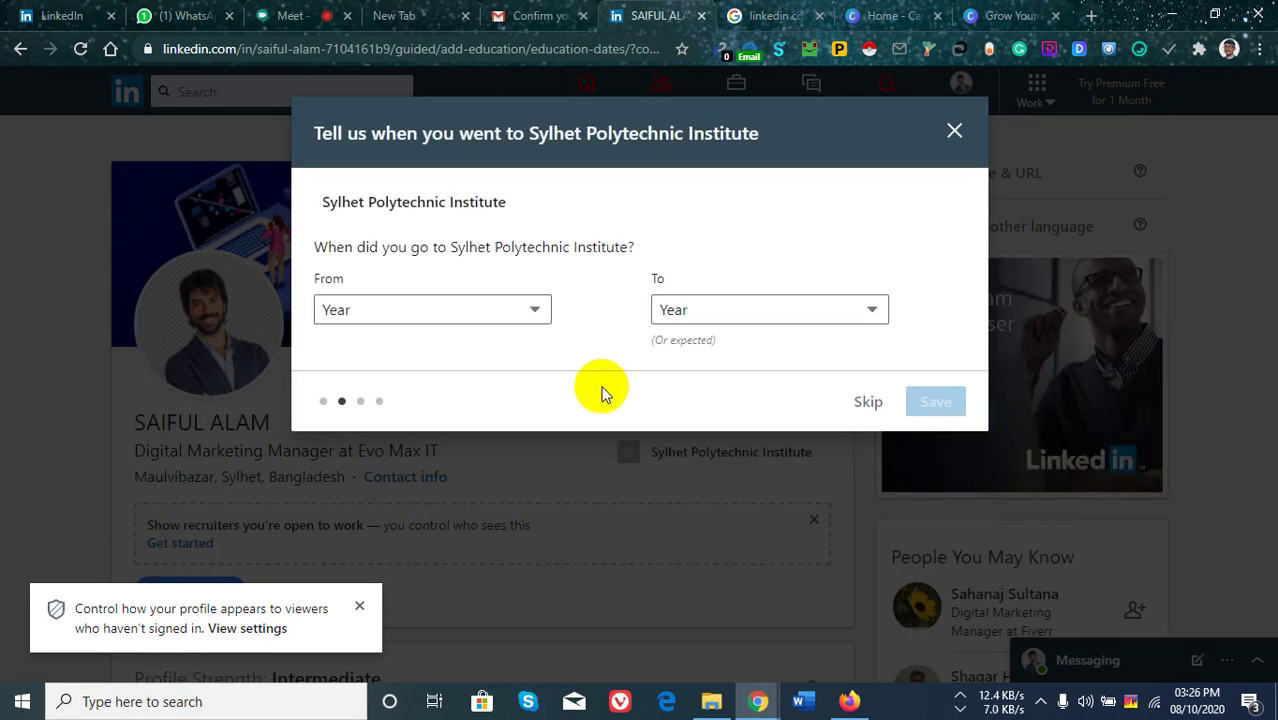
# Set the attendance years from 2014 to 2018 and save them.
pyautogui.click(533, 314)
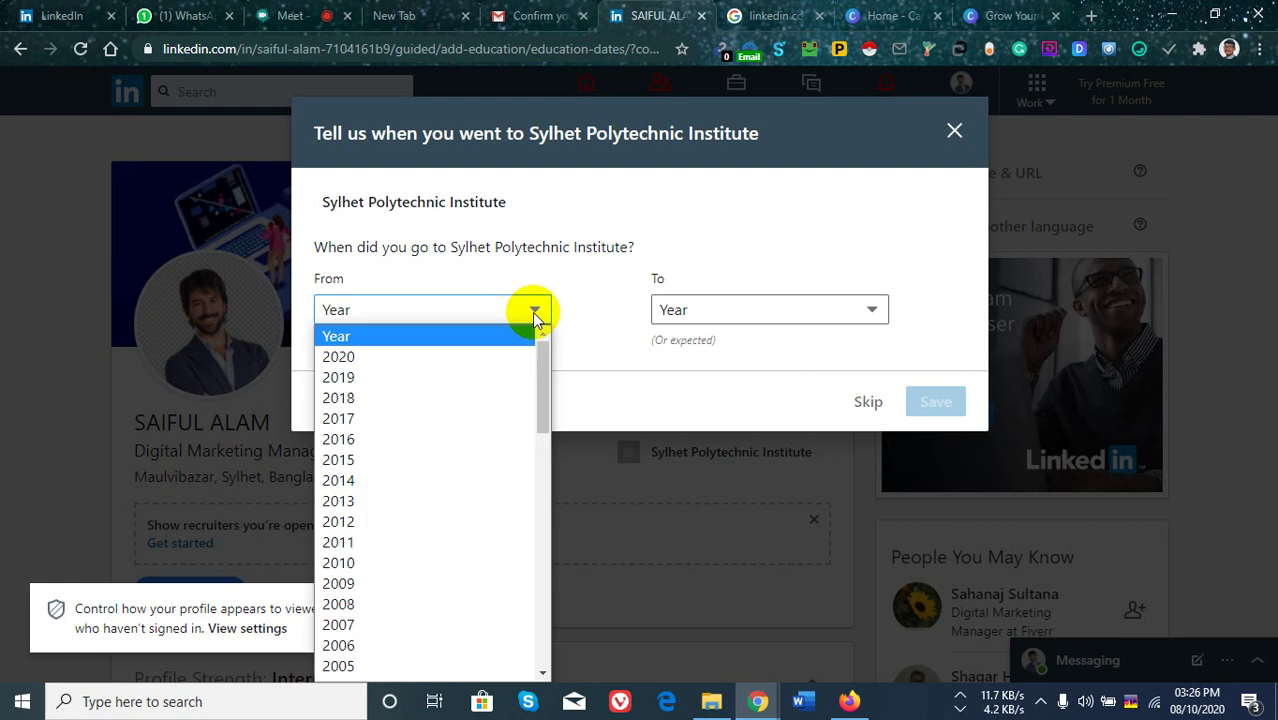
pyautogui.click(350, 480)
pyautogui.click(871, 330)
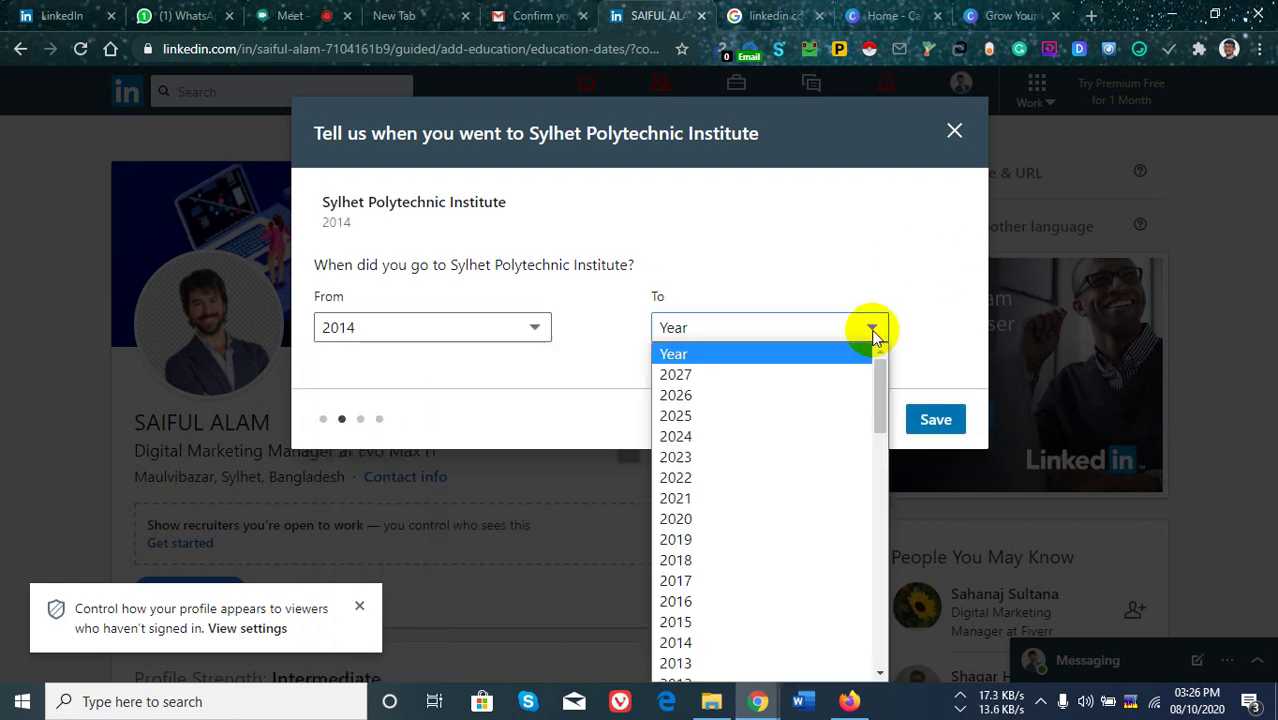
pyautogui.click(751, 560)
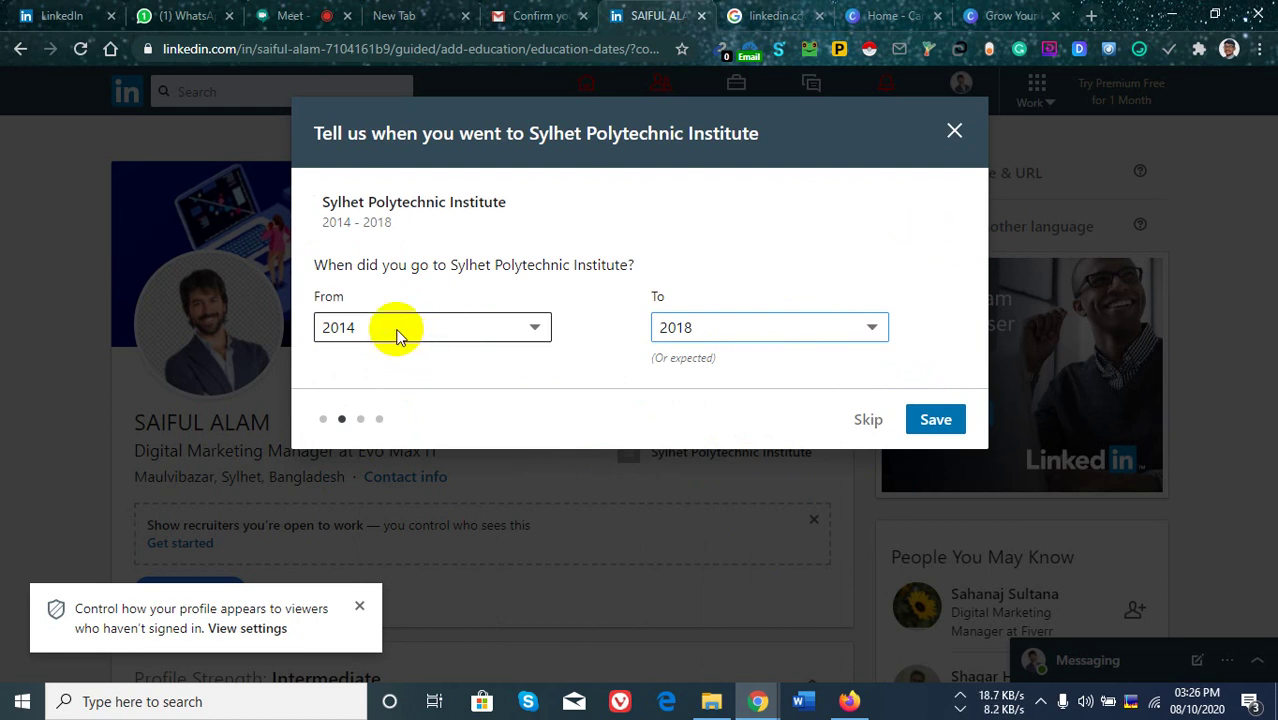
pyautogui.click(937, 419)
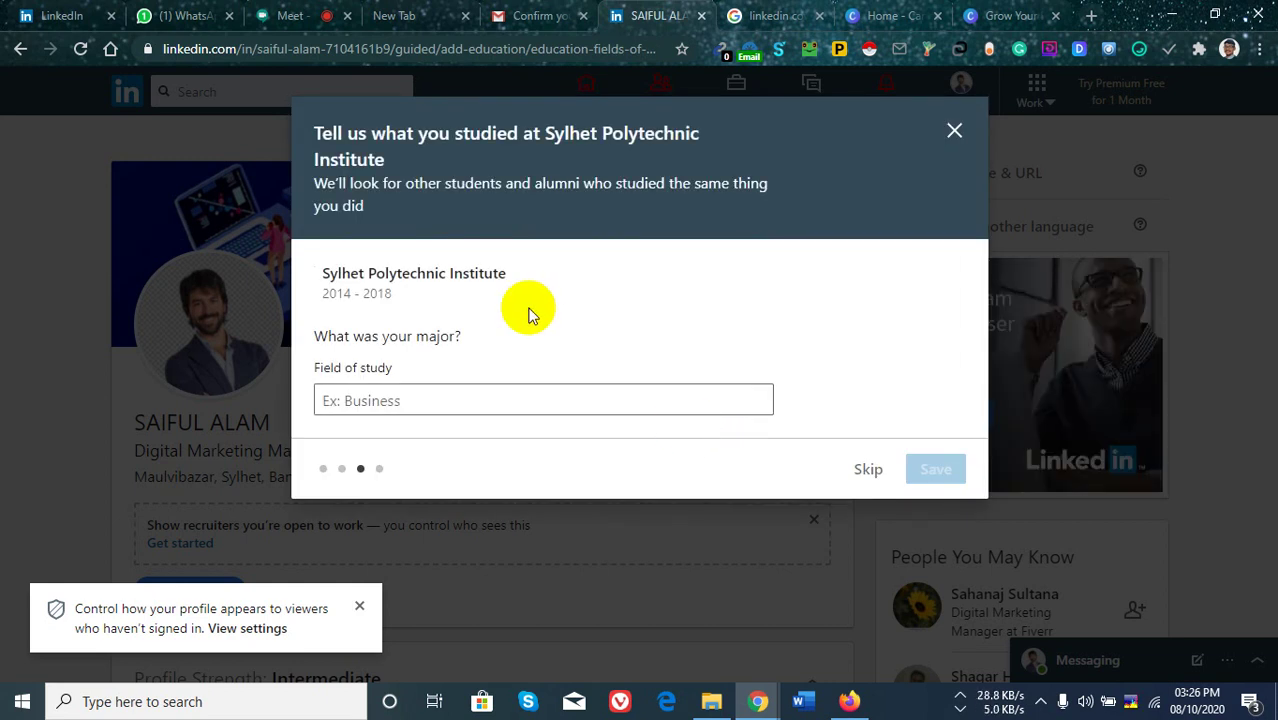
# Enter 'Student' as the field of study and save it.
pyautogui.click(472, 398)
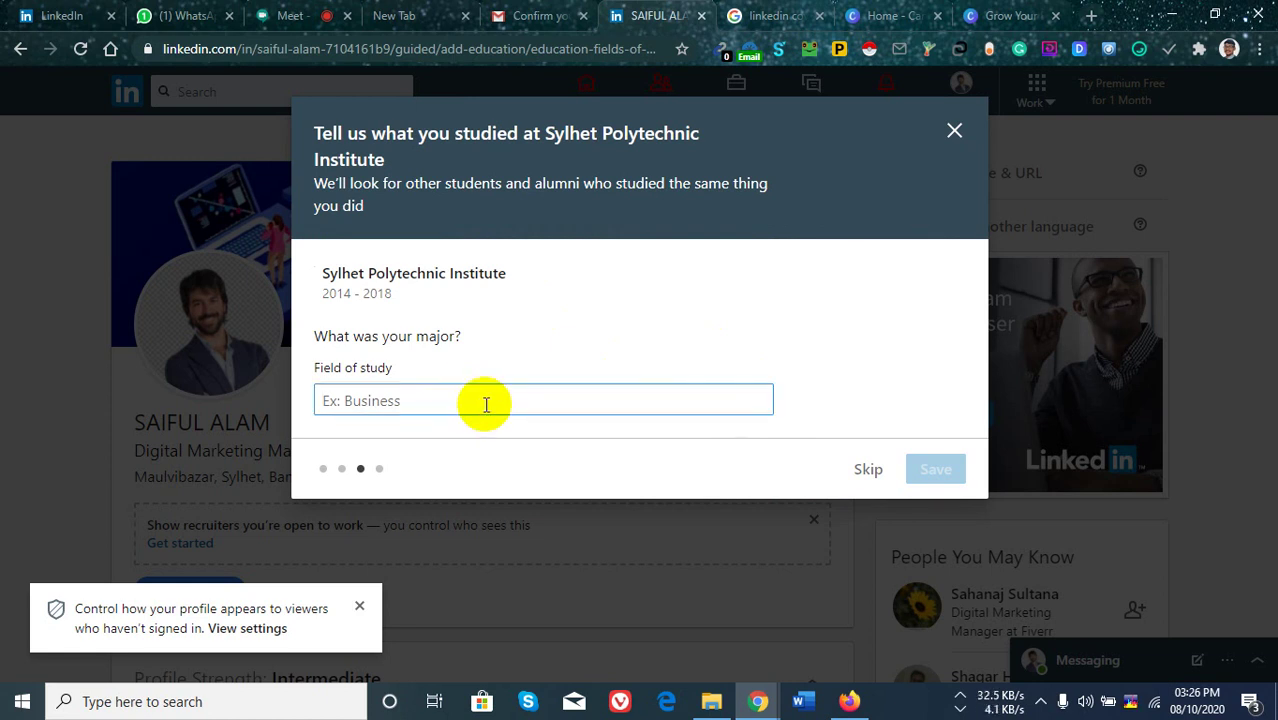
pyautogui.write('Student')
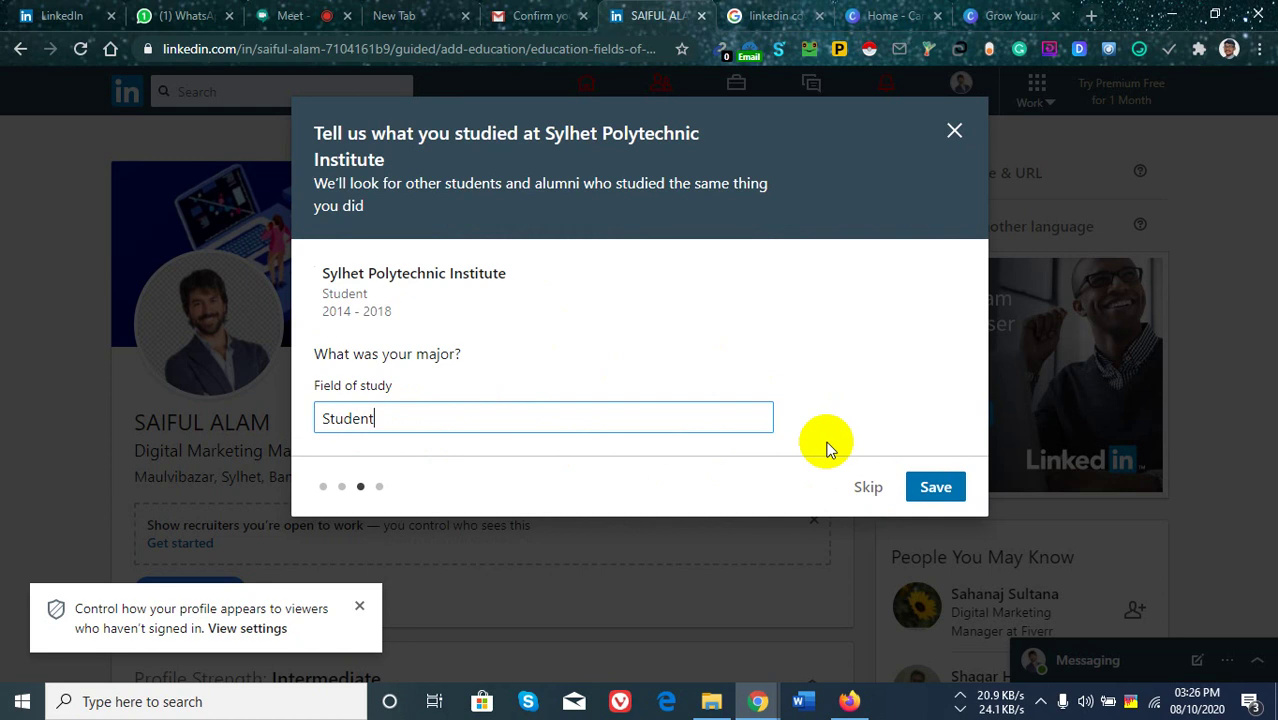
pyautogui.click(930, 490)
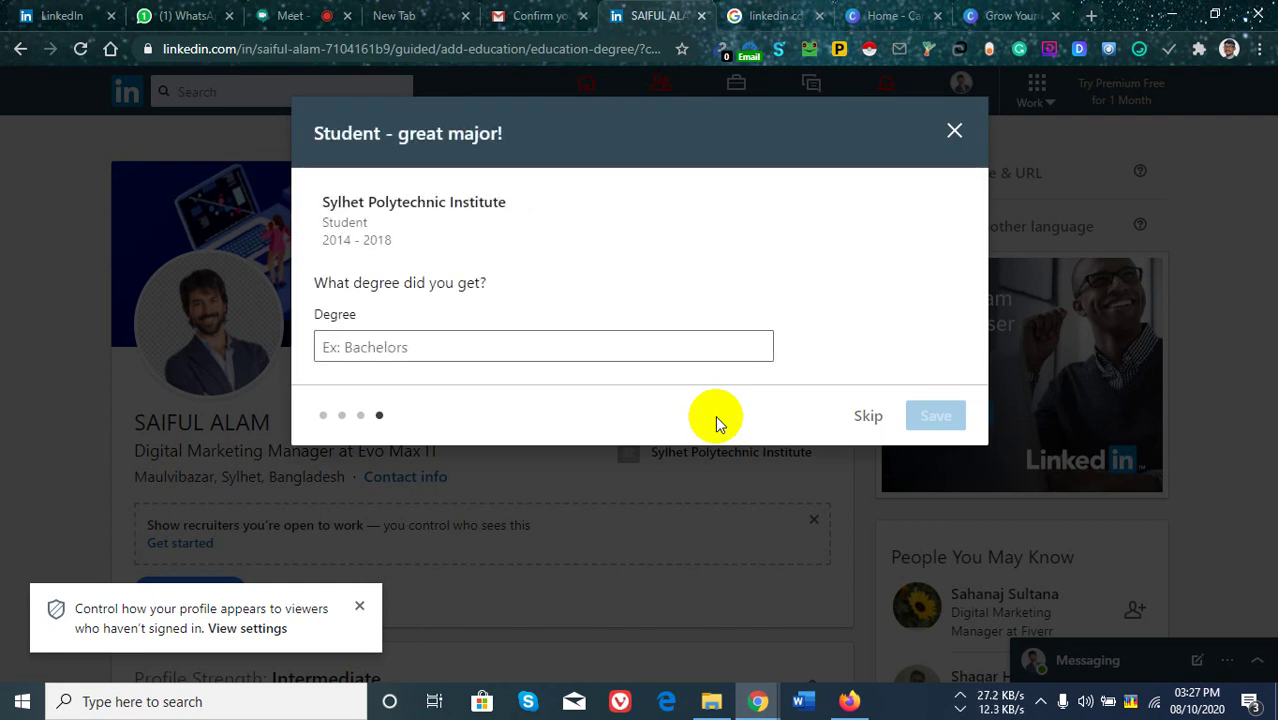
# Enter the degree 'Diploma In Electronics Engineering' and save it to the education entry.
pyautogui.click(553, 344)
pyautogui.write('Di')
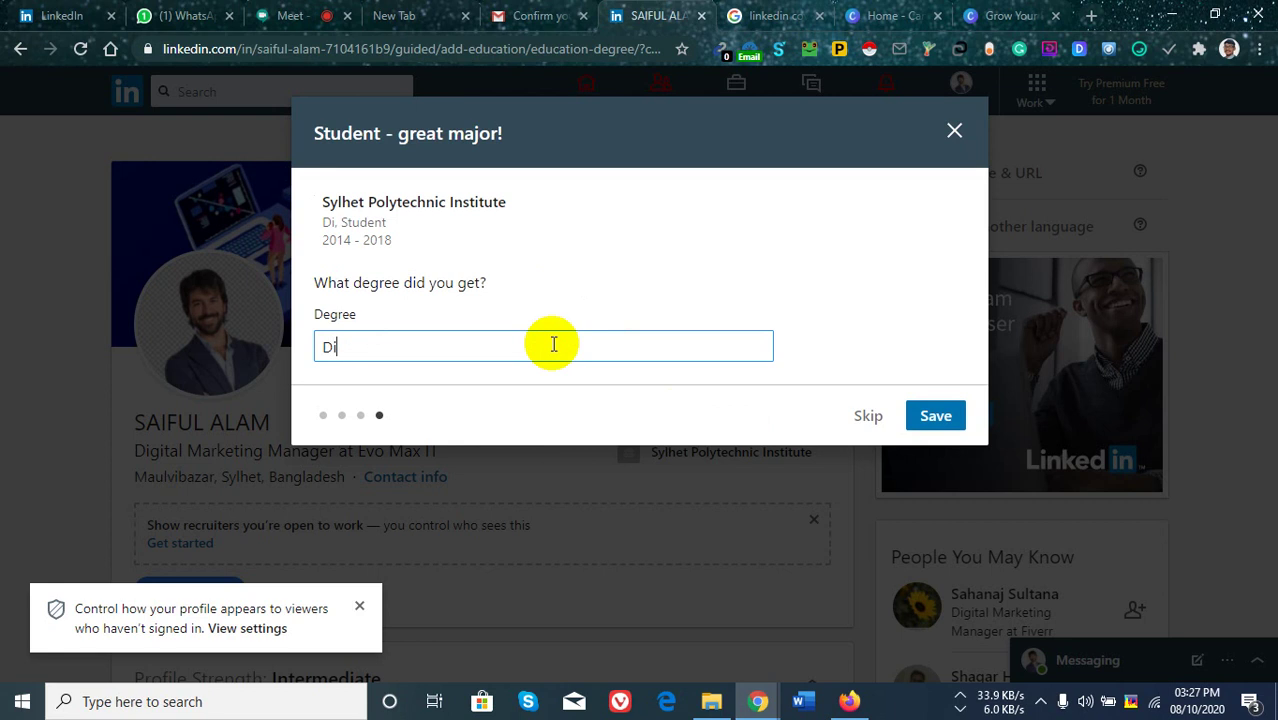
pyautogui.write('ploma ')
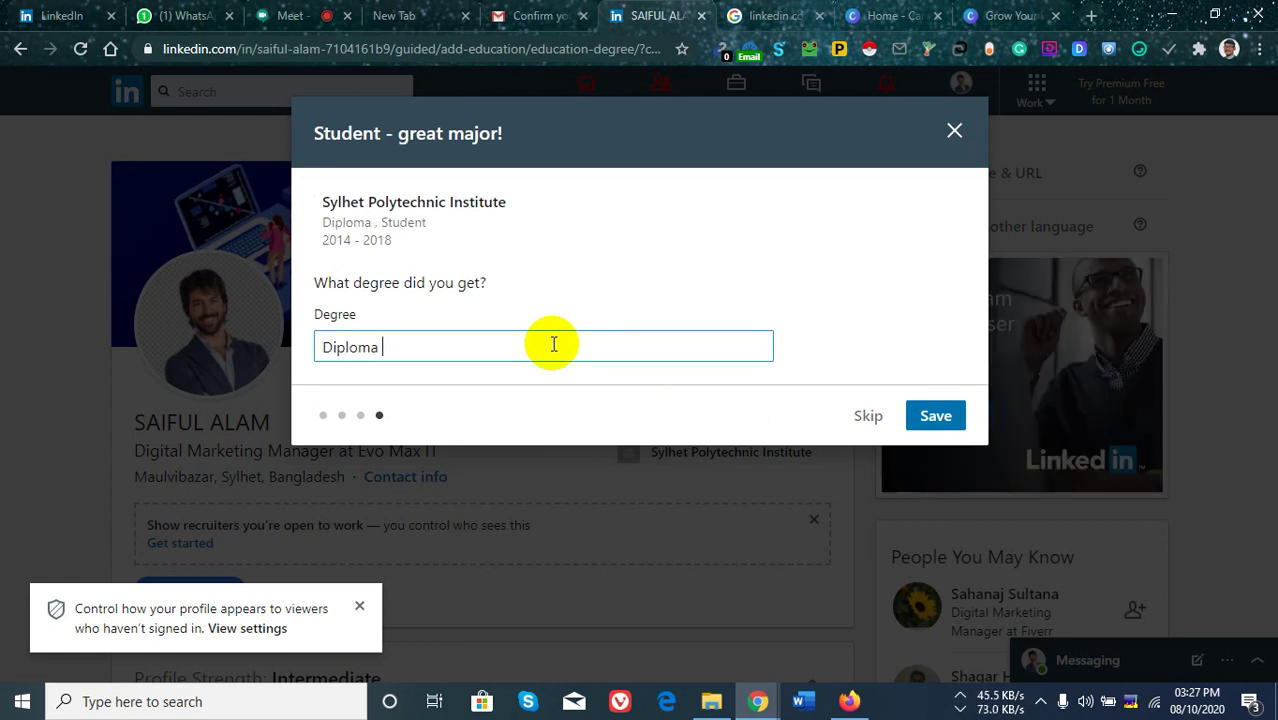
pyautogui.write('In Elec')
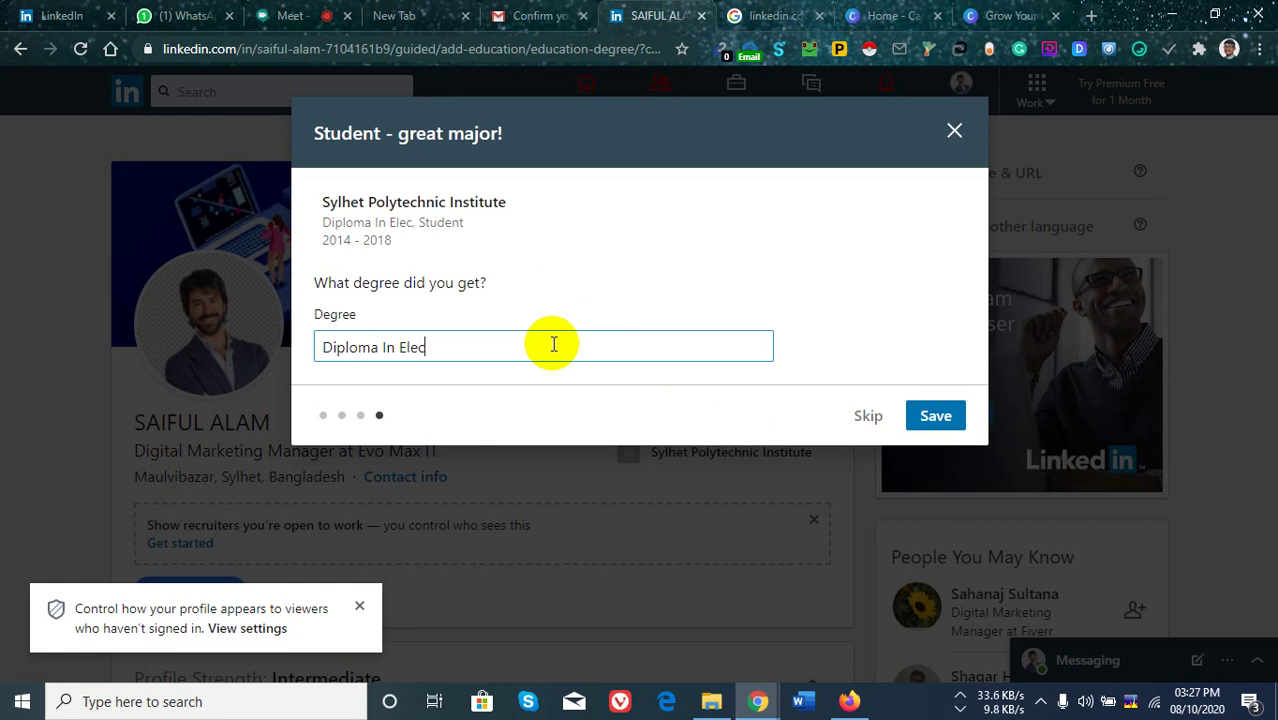
pyautogui.write('tronics')
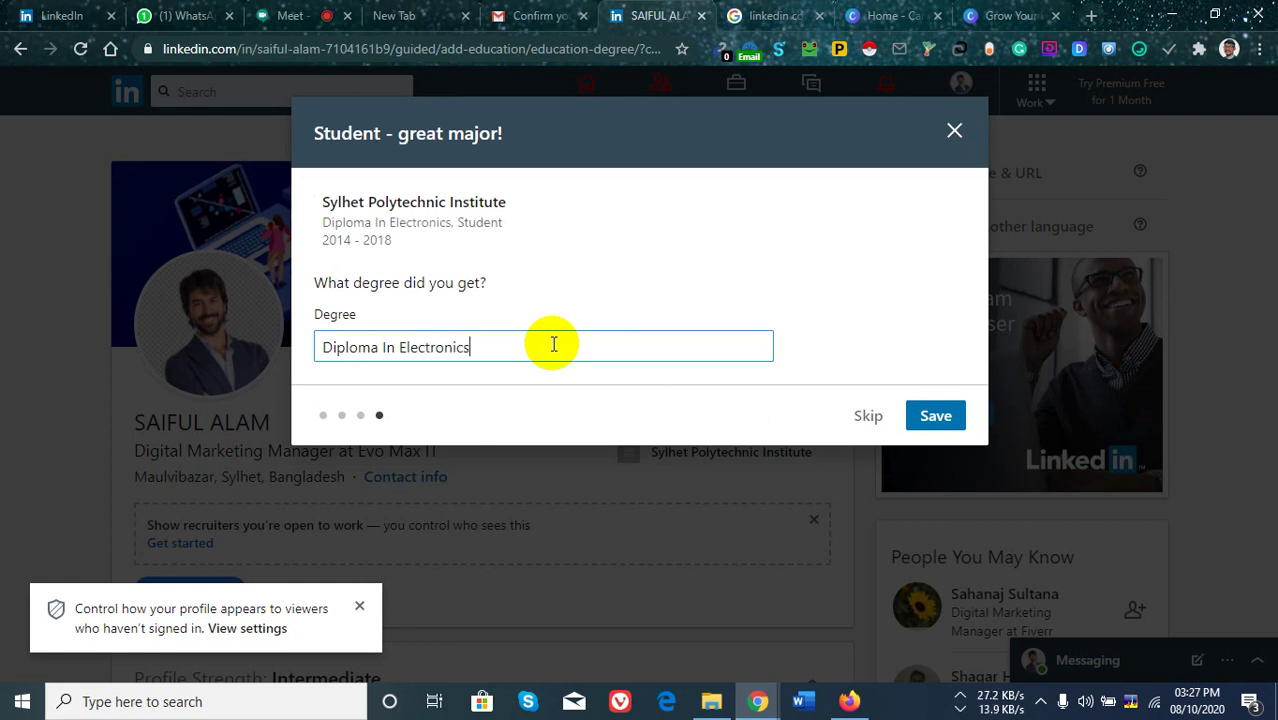
pyautogui.write(' Enginee')
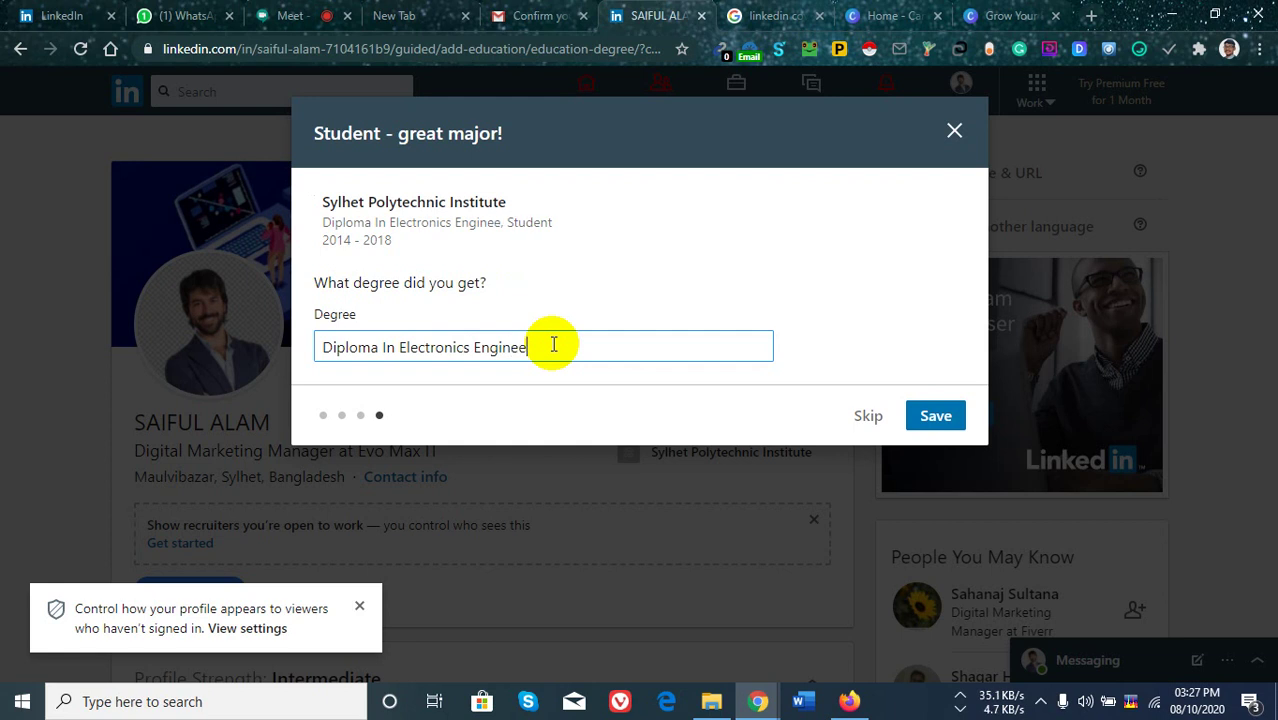
pyautogui.write('ring')
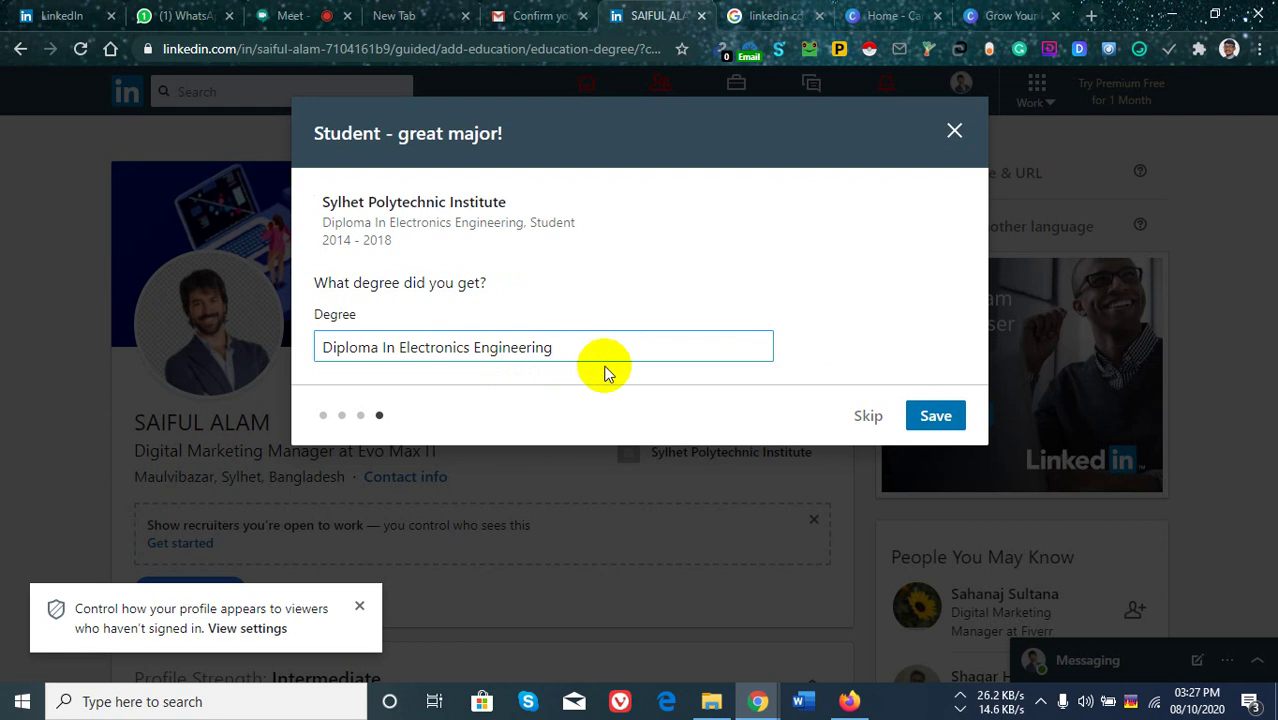
pyautogui.click(935, 418)
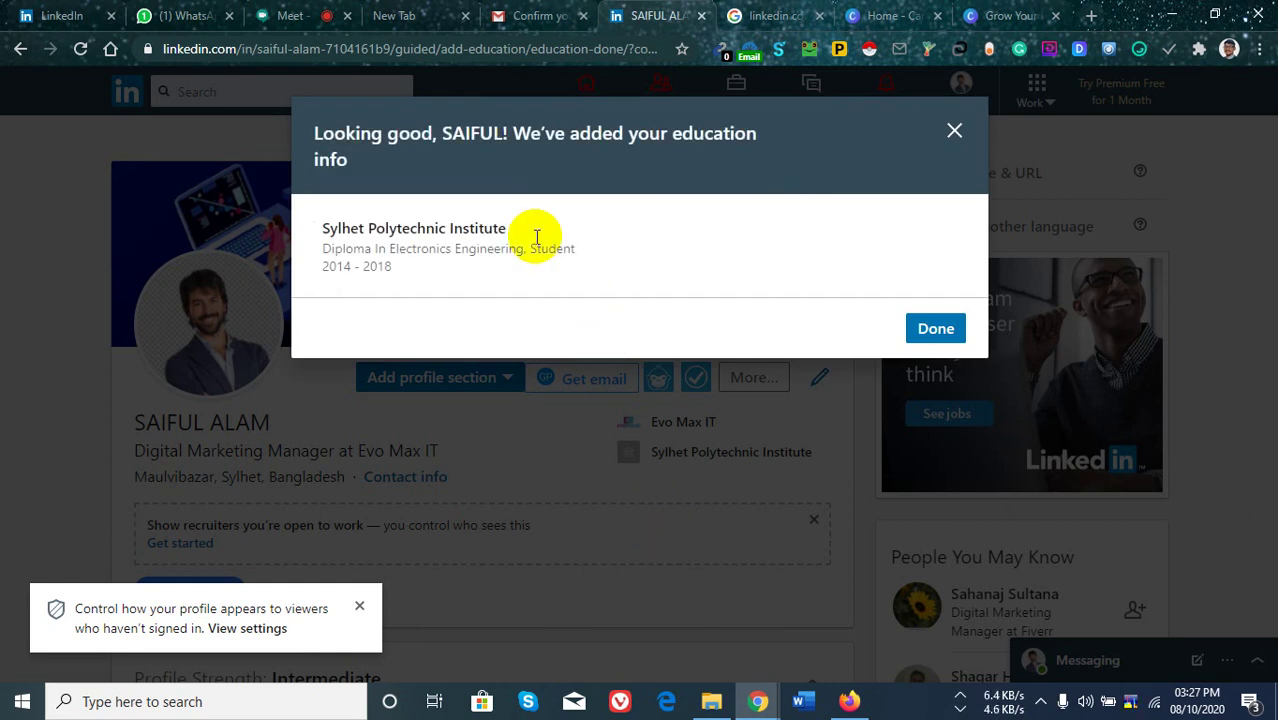
# Finish the education entry with Done and scroll down to Profile Strength.
pyautogui.click(930, 336)
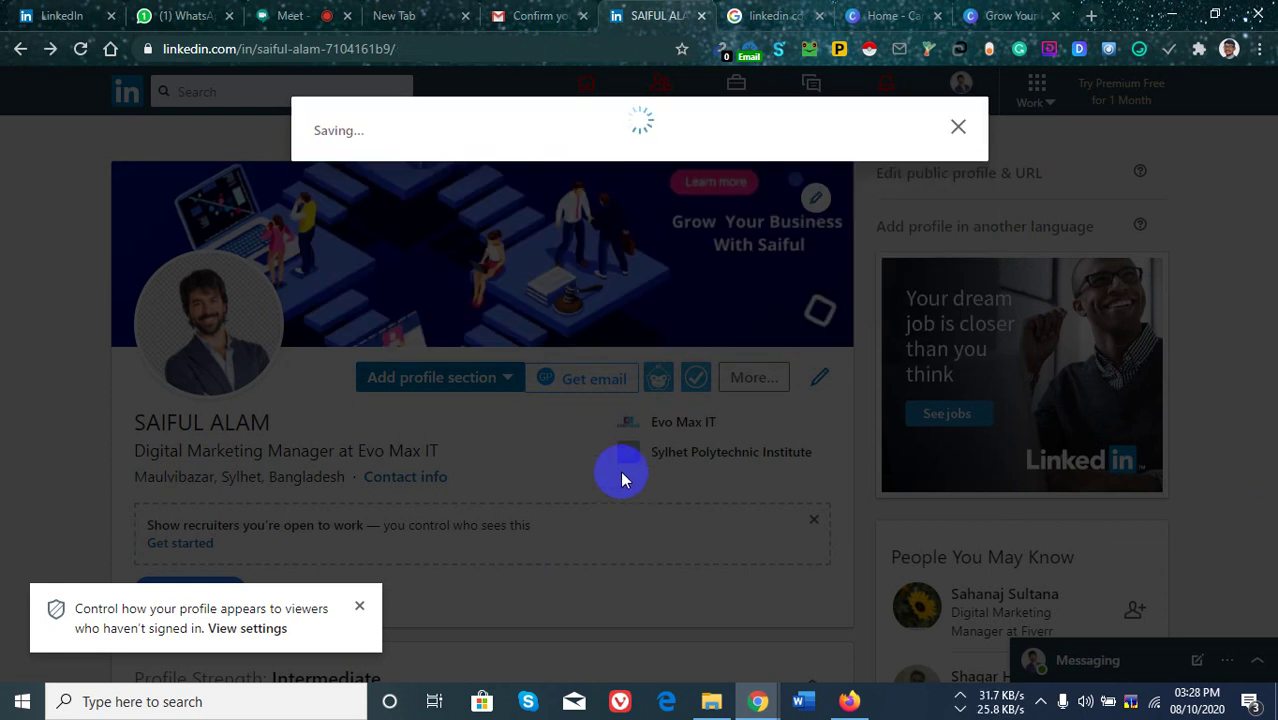
pyautogui.scroll(-3, 442, 362)
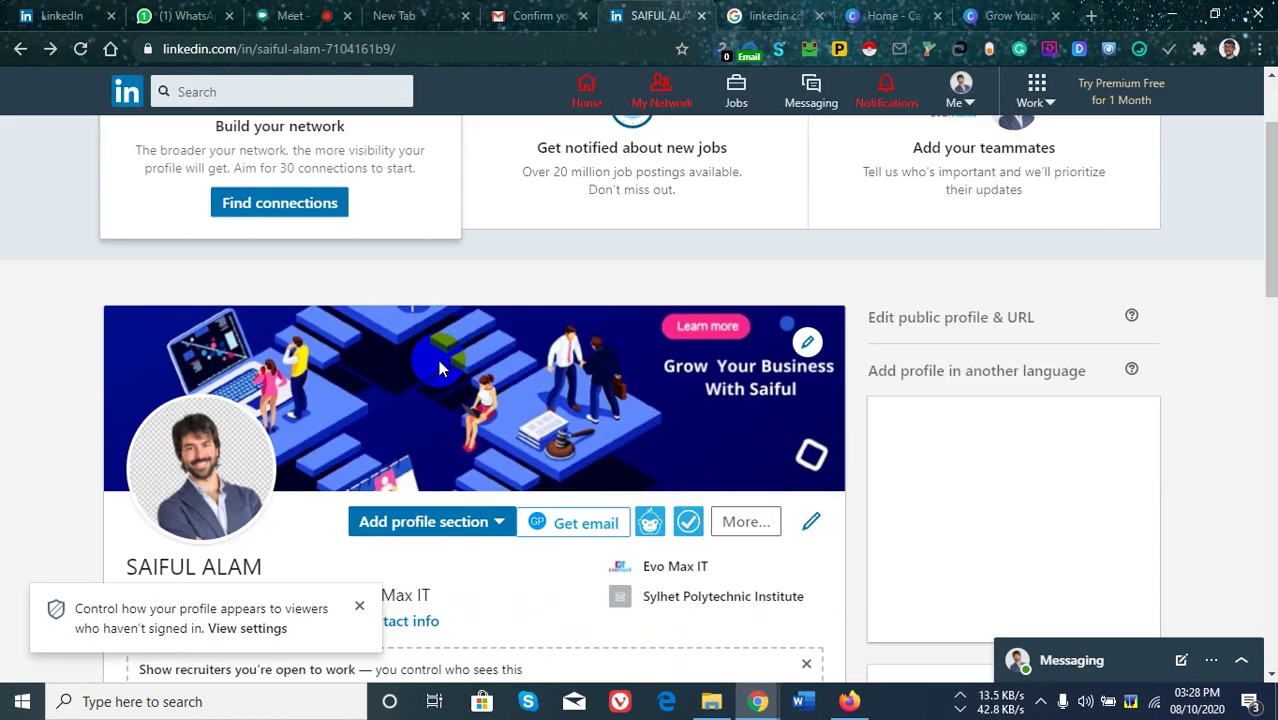
pyautogui.scroll(3, 616, 317)
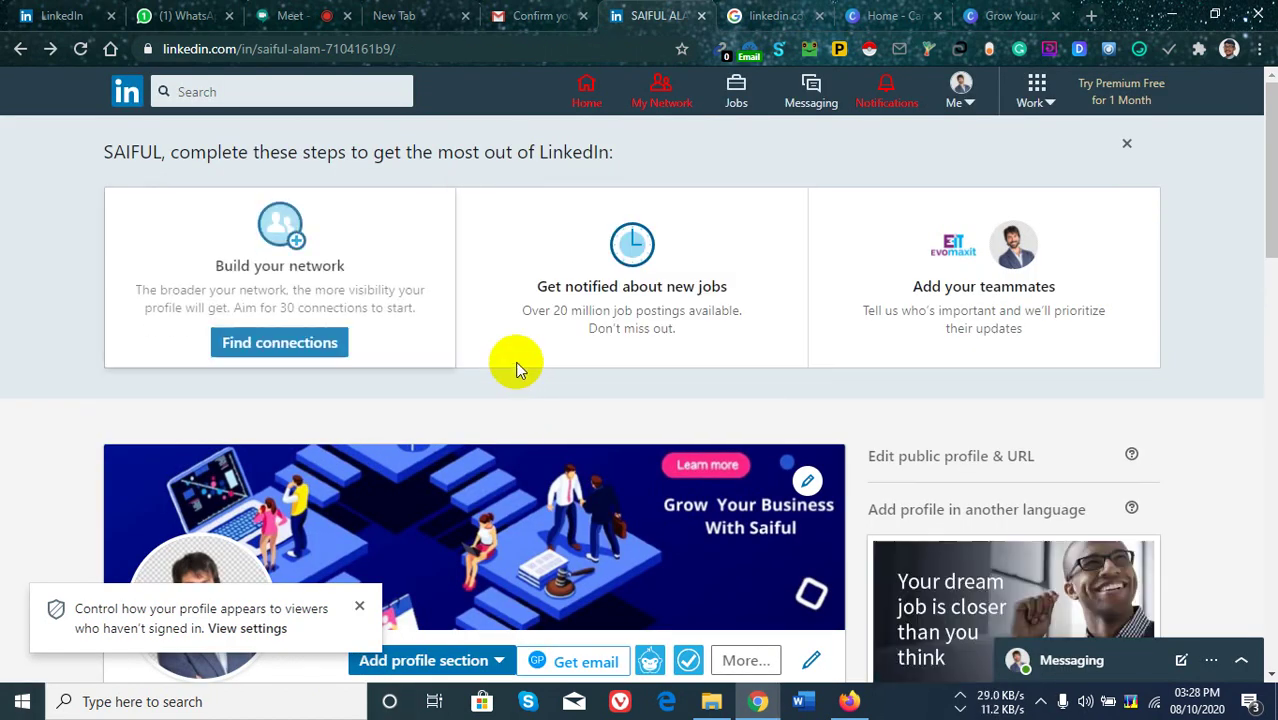
pyautogui.scroll(-7, 500, 410)
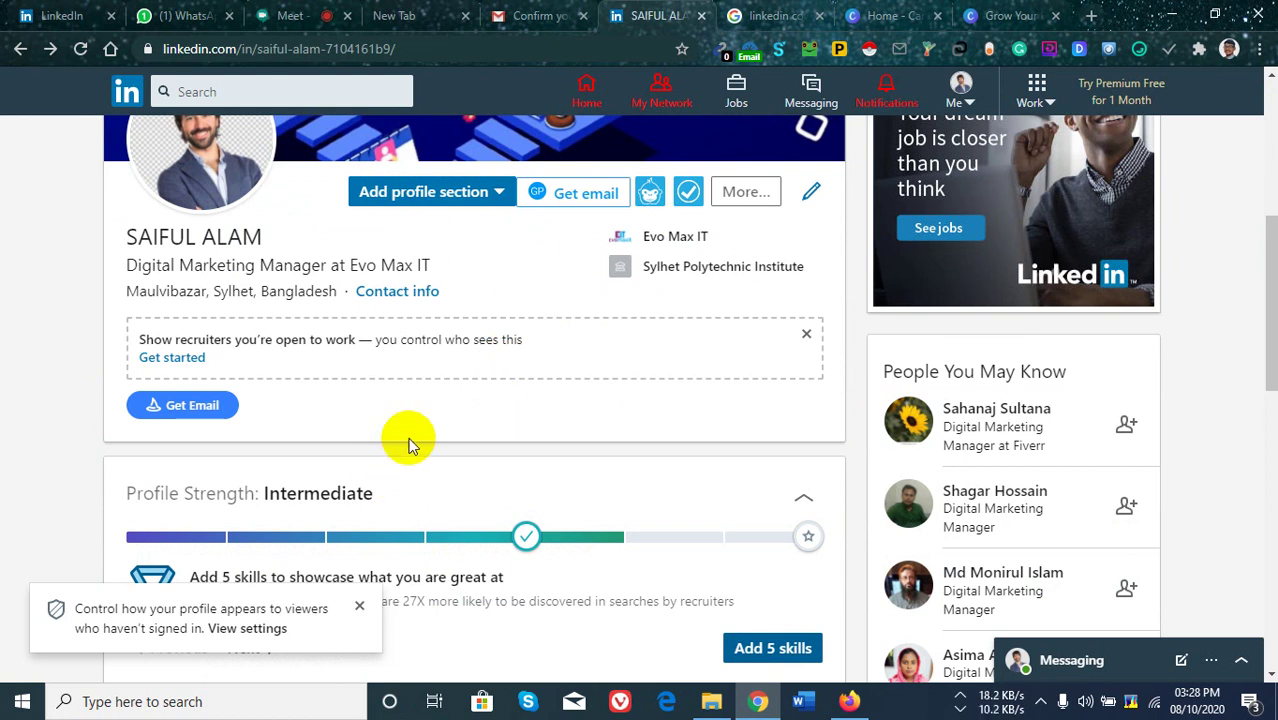
pyautogui.scroll(-3, 670, 490)
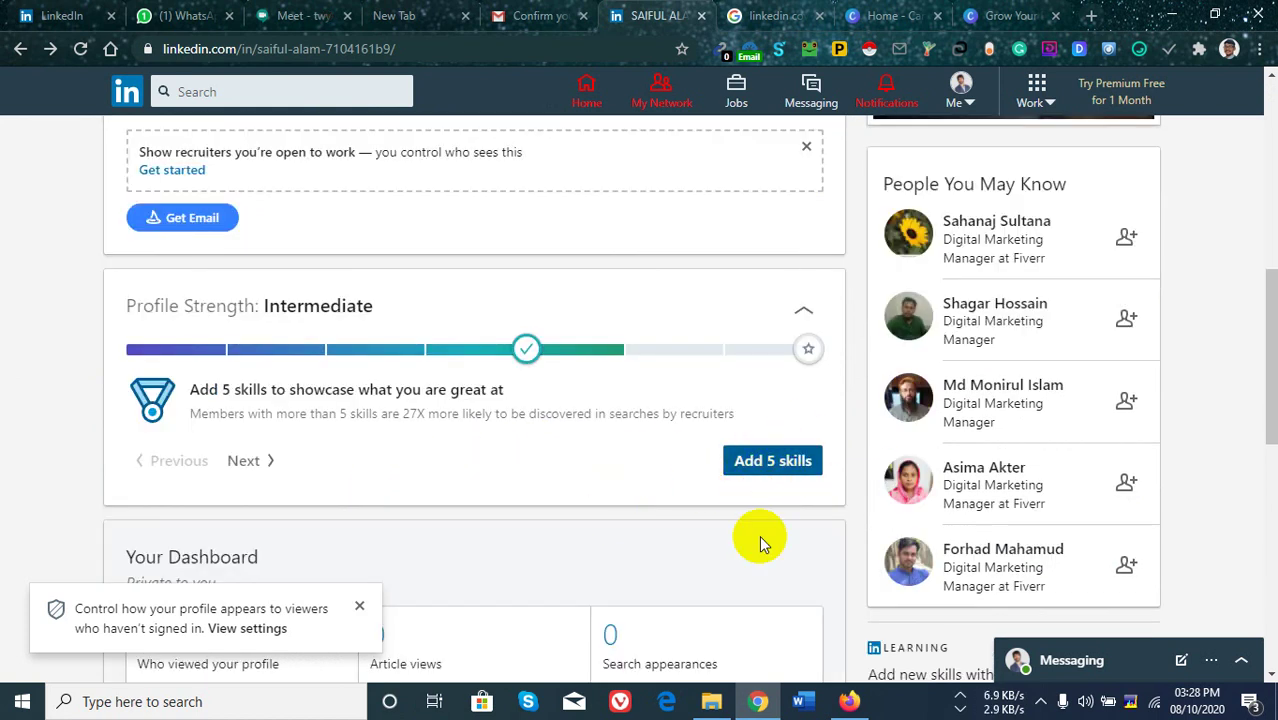
# Check the Google Meet call, then return to the LinkedIn profile's skill suggestions.
pyautogui.click(288, 14)
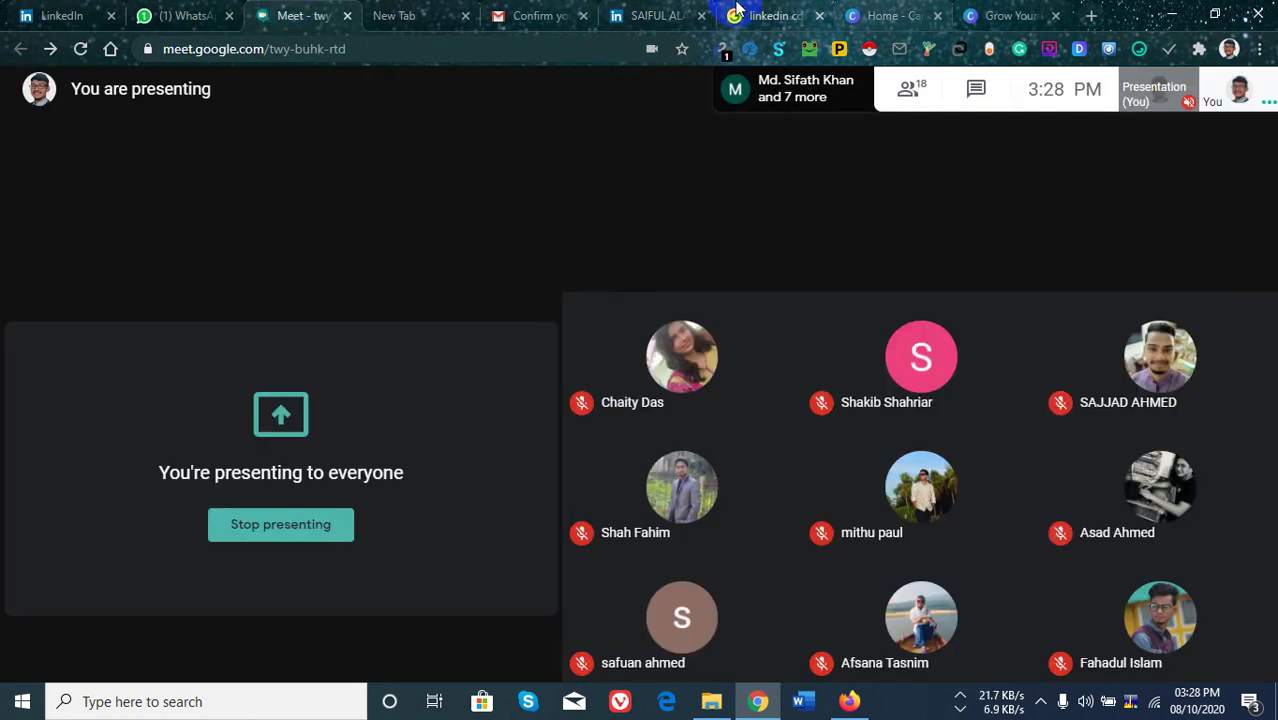
pyautogui.click(655, 22)
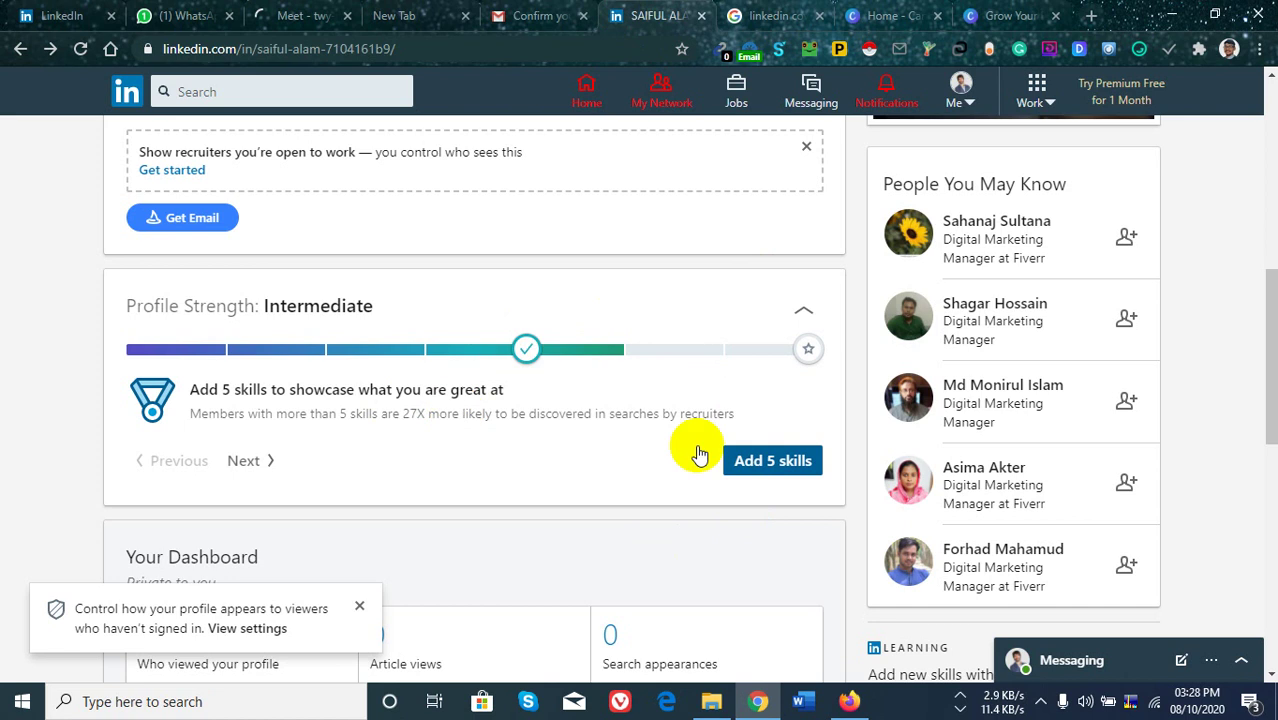
pyautogui.scroll(-2, 605, 479)
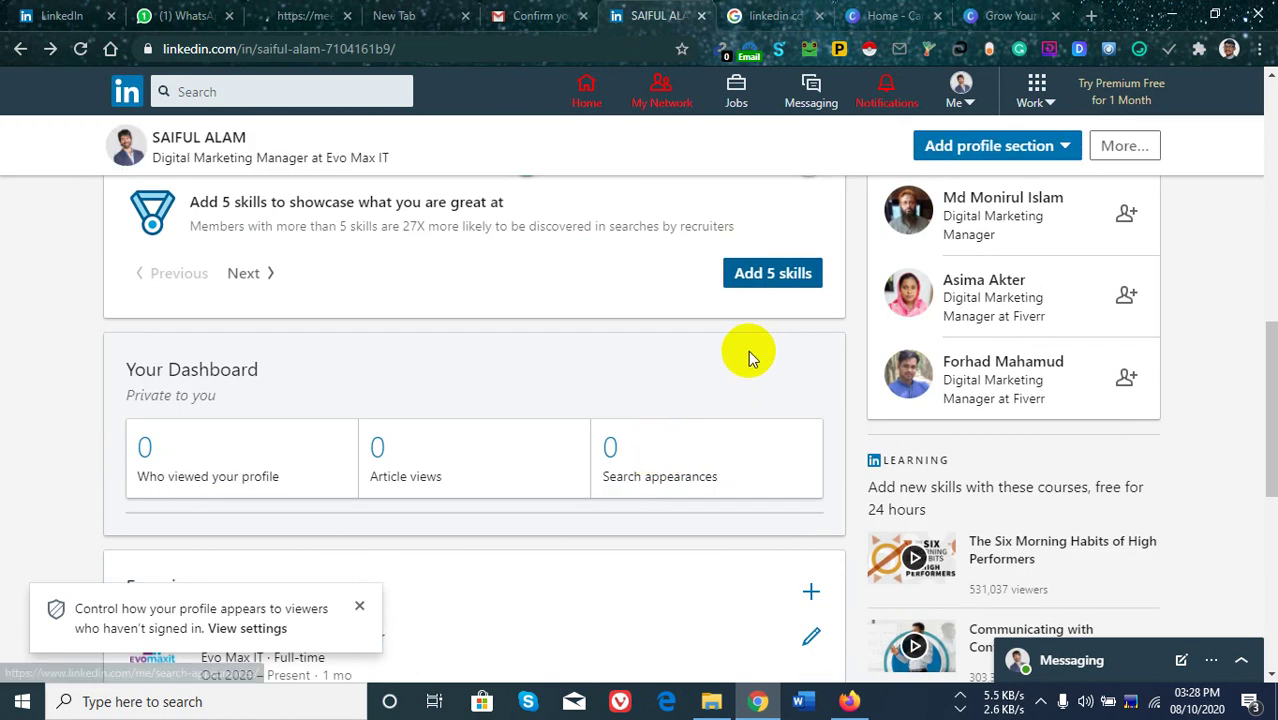
pyautogui.scroll(1, 702, 357)
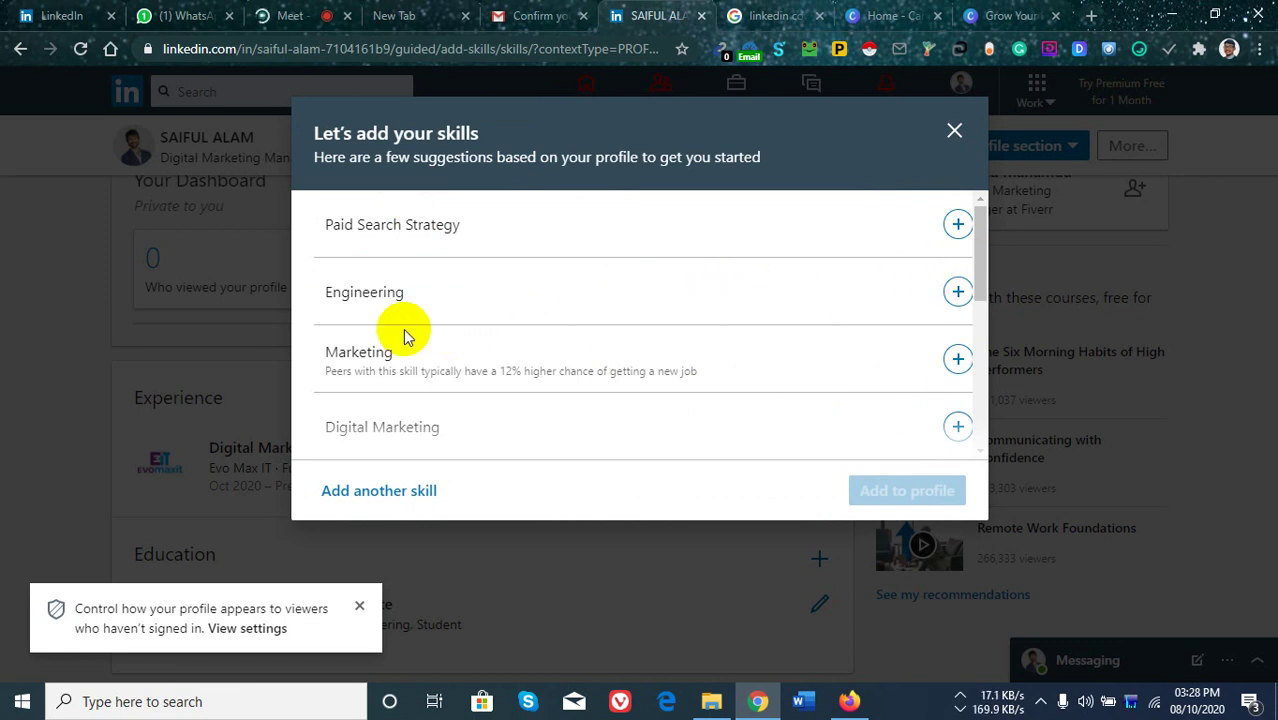
# Tick Digital Marketing and Digital Marketing Experience among the suggested skills.
pyautogui.scroll(-1, 576, 357)
pyautogui.scroll(-3, 630, 360)
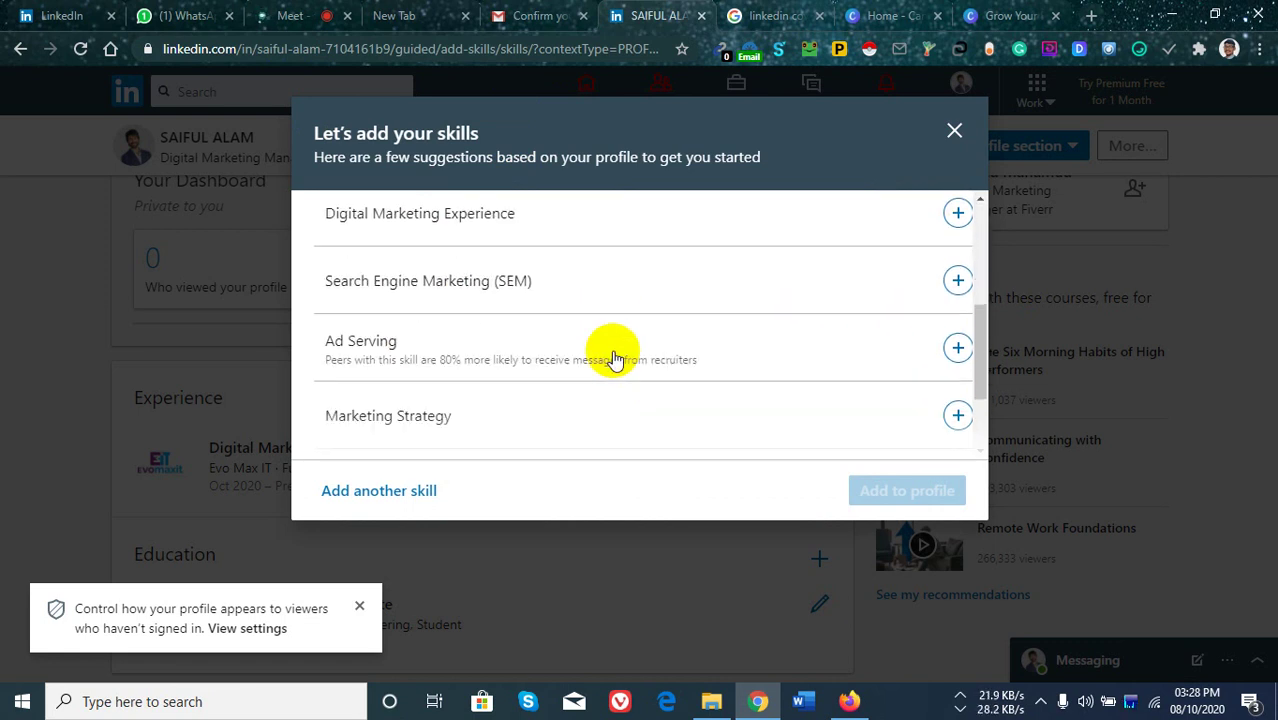
pyautogui.scroll(-1, 670, 378)
pyautogui.scroll(-1, 680, 378)
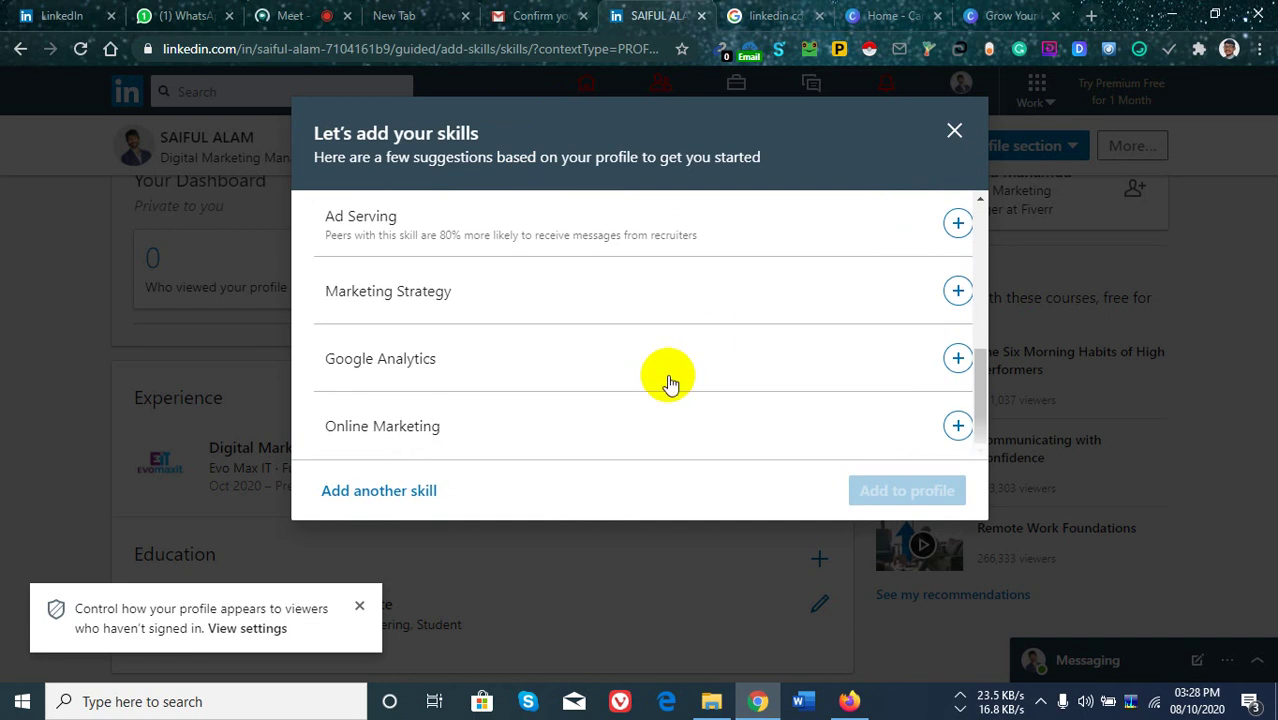
pyautogui.scroll(5, 662, 372)
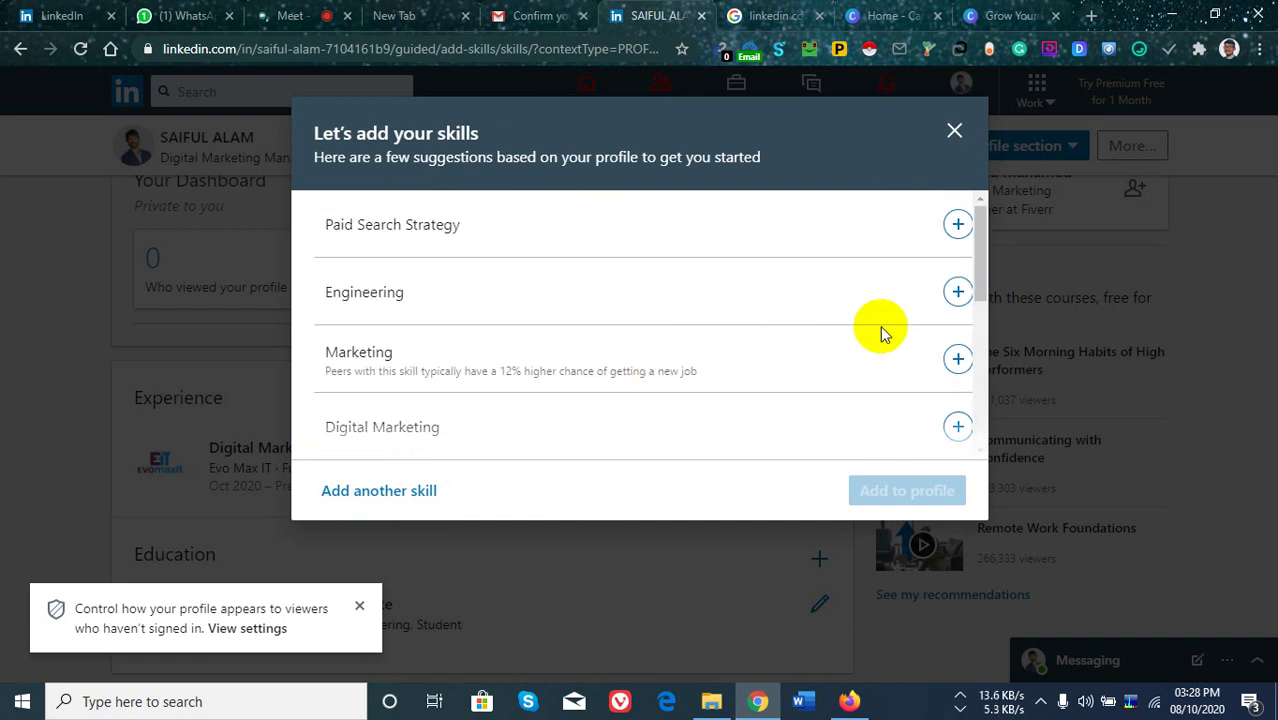
pyautogui.scroll(-1, 760, 357)
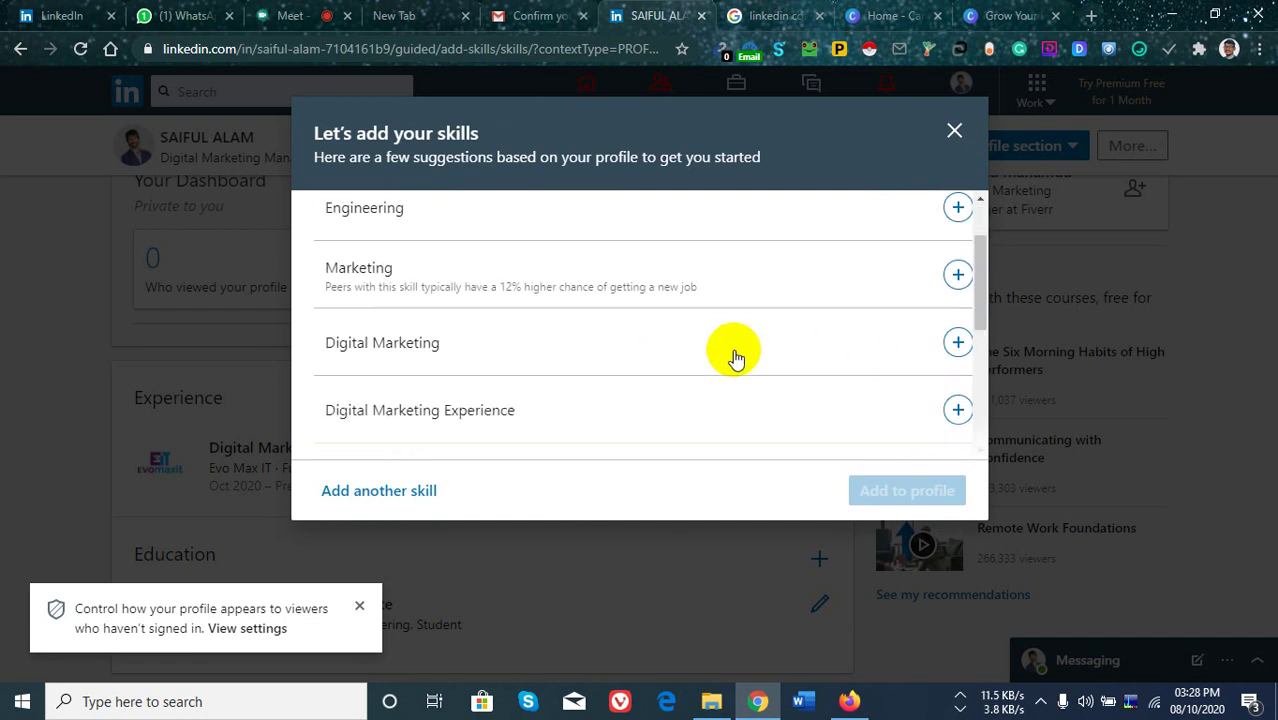
pyautogui.click(957, 333)
pyautogui.scroll(-1, 600, 404)
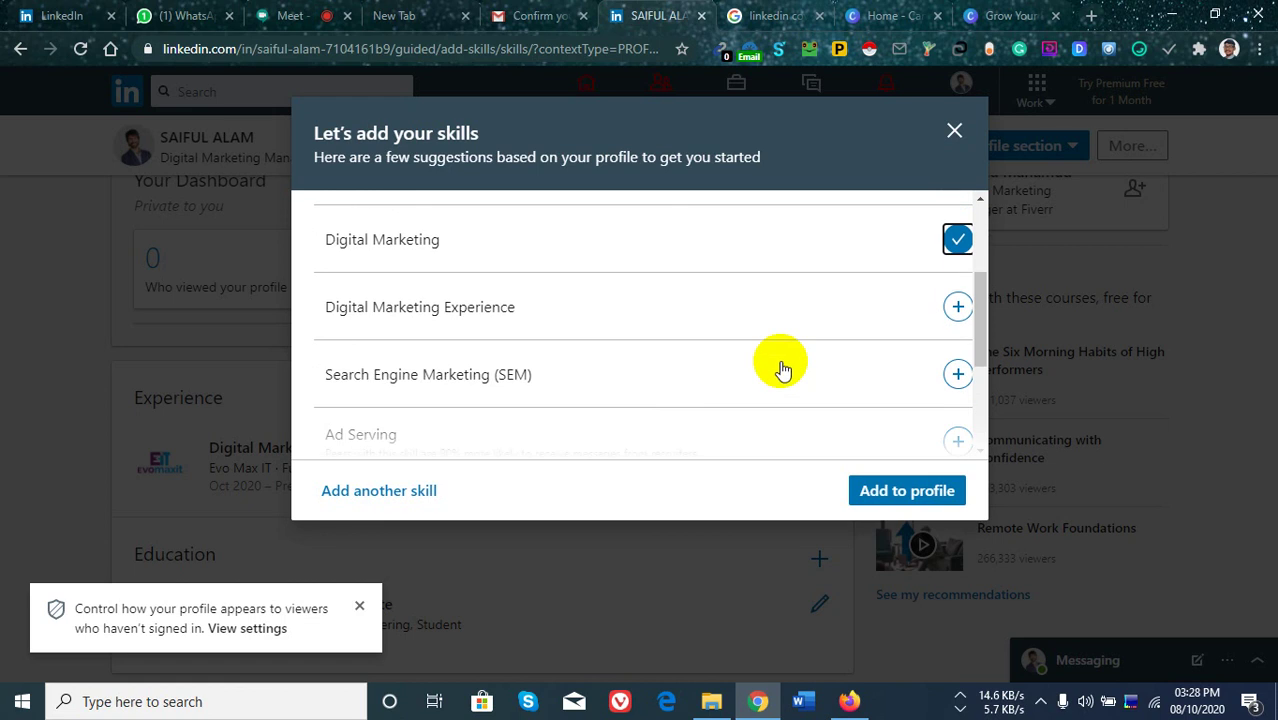
pyautogui.click(957, 307)
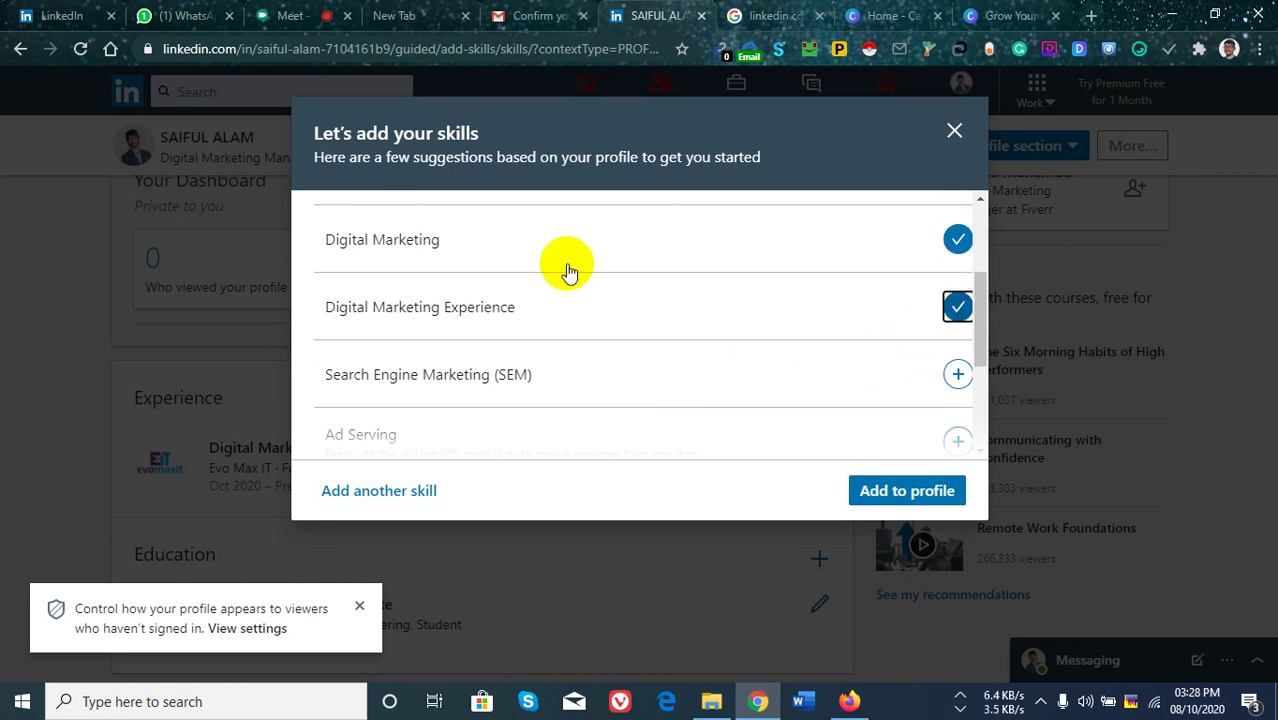
pyautogui.click(320, 16)
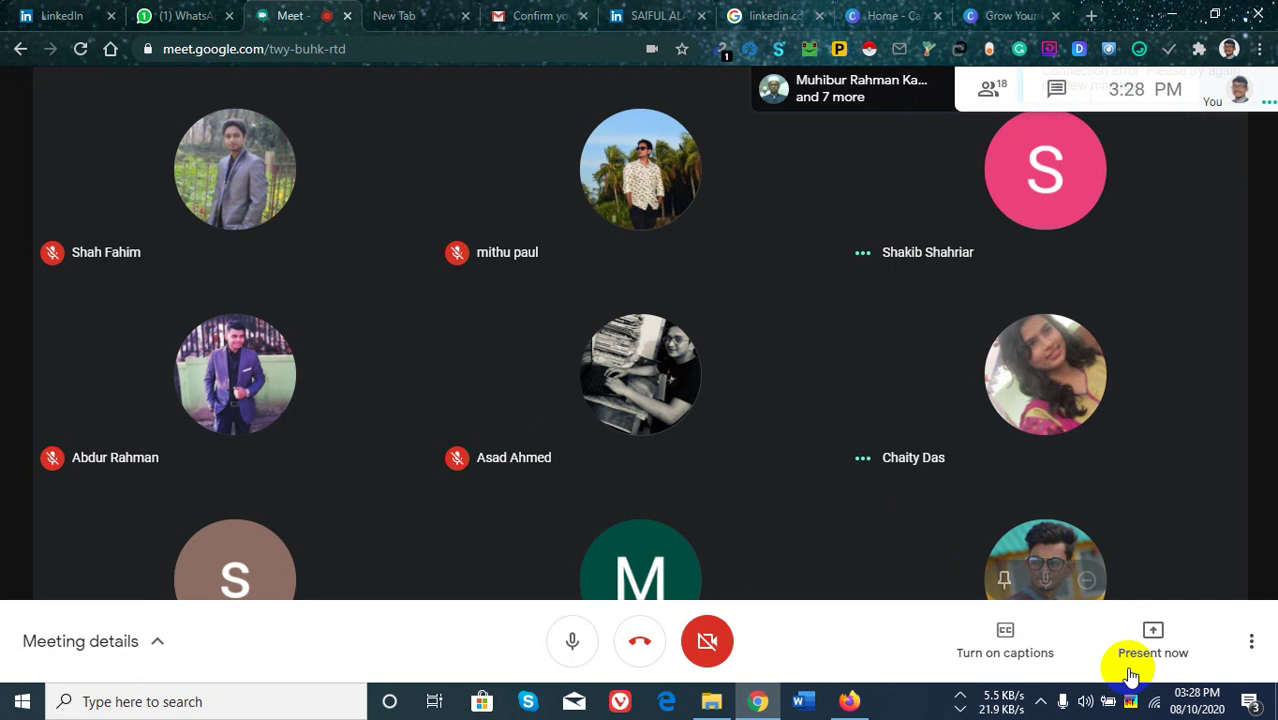
# Present your entire screen to the Meet call, then go back to the LinkedIn tab.
pyautogui.click(1145, 636)
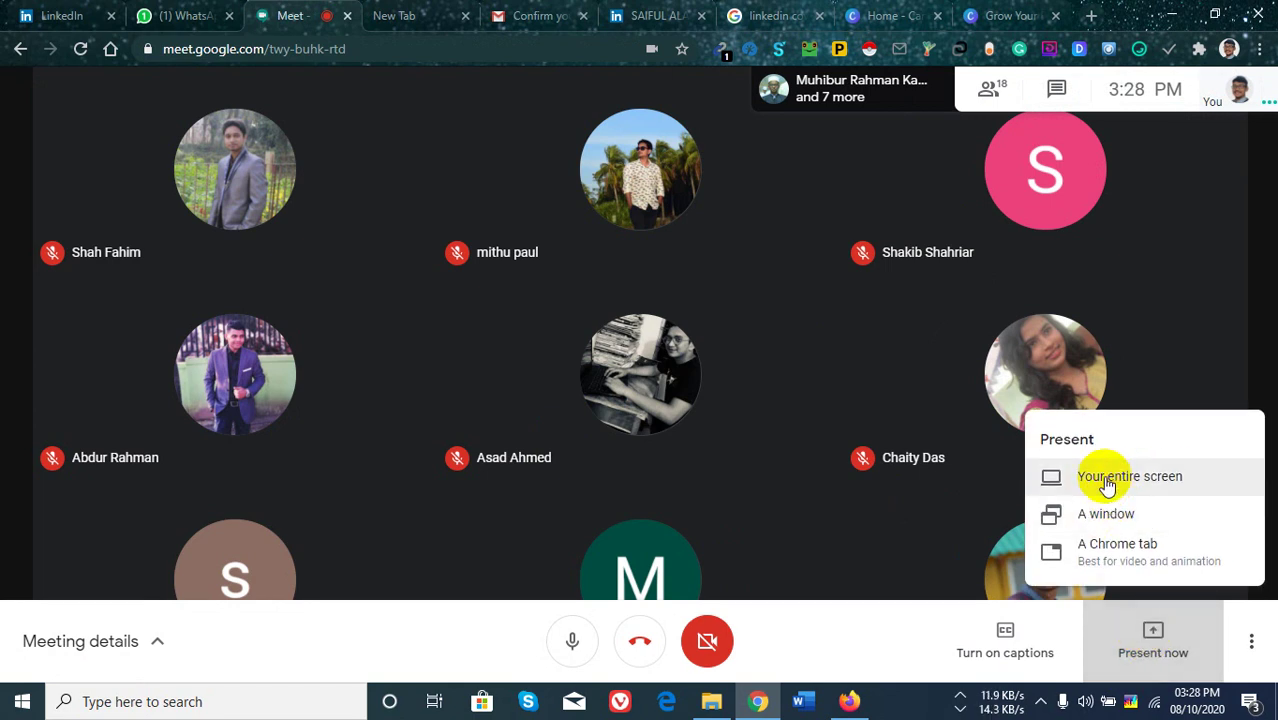
pyautogui.click(1107, 480)
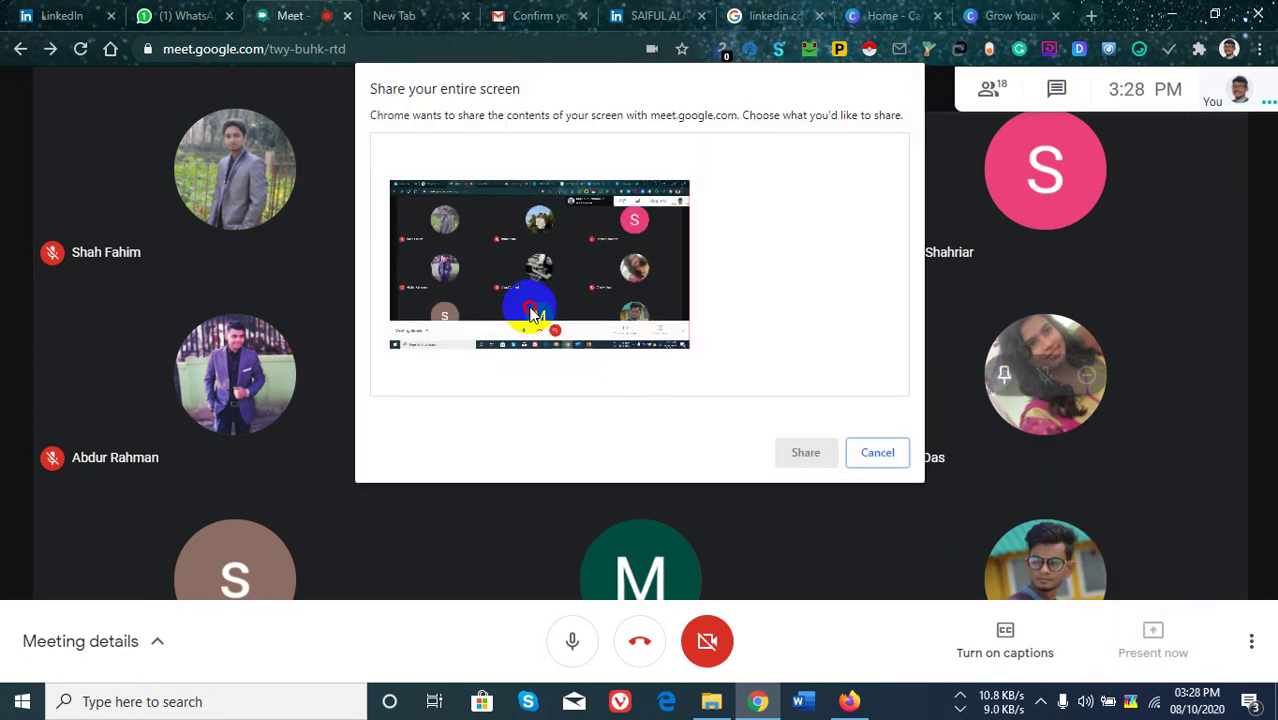
pyautogui.click(810, 452)
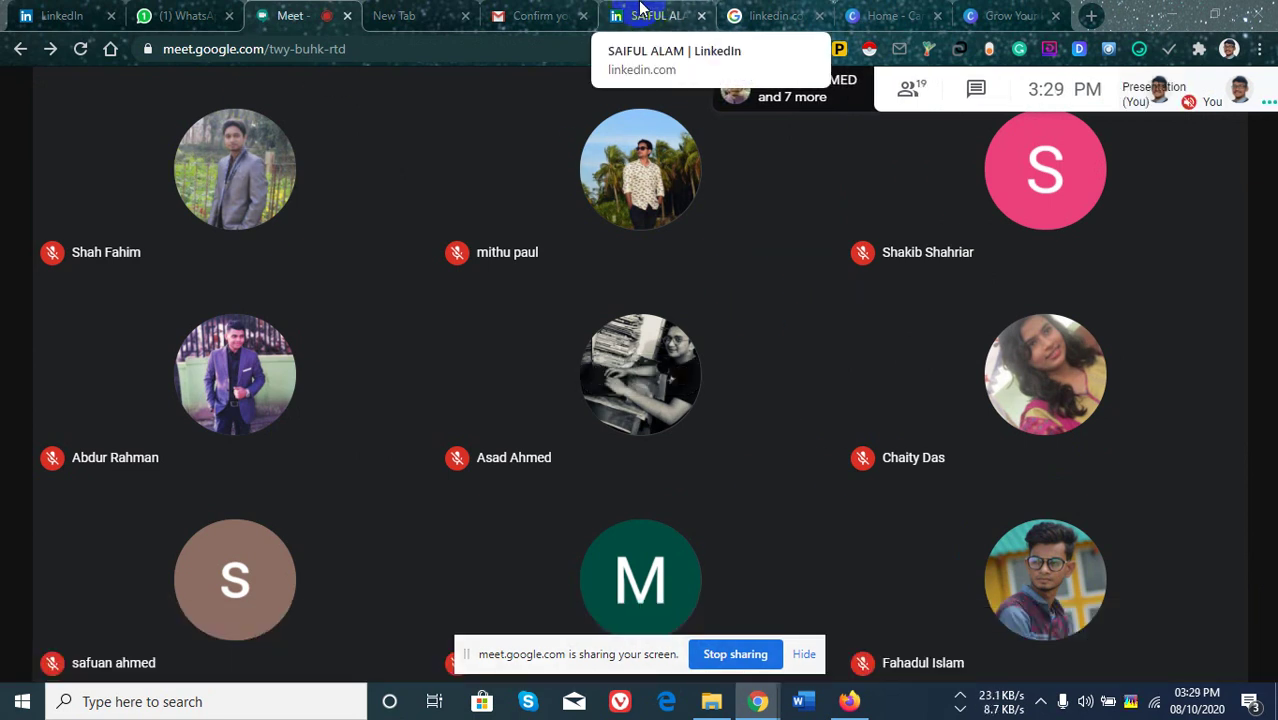
pyautogui.click(642, 10)
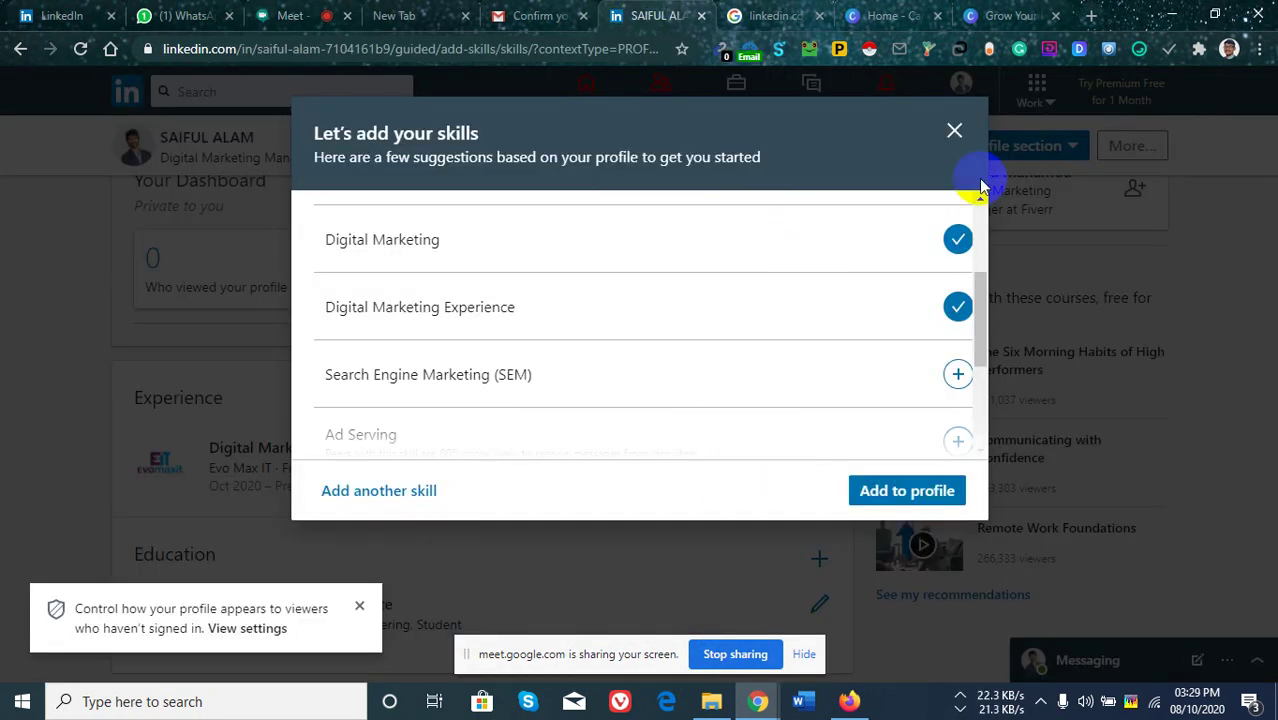
# Close the skills dialog without saving and scroll down to Profile Strength.
pyautogui.scroll(2, 978, 190)
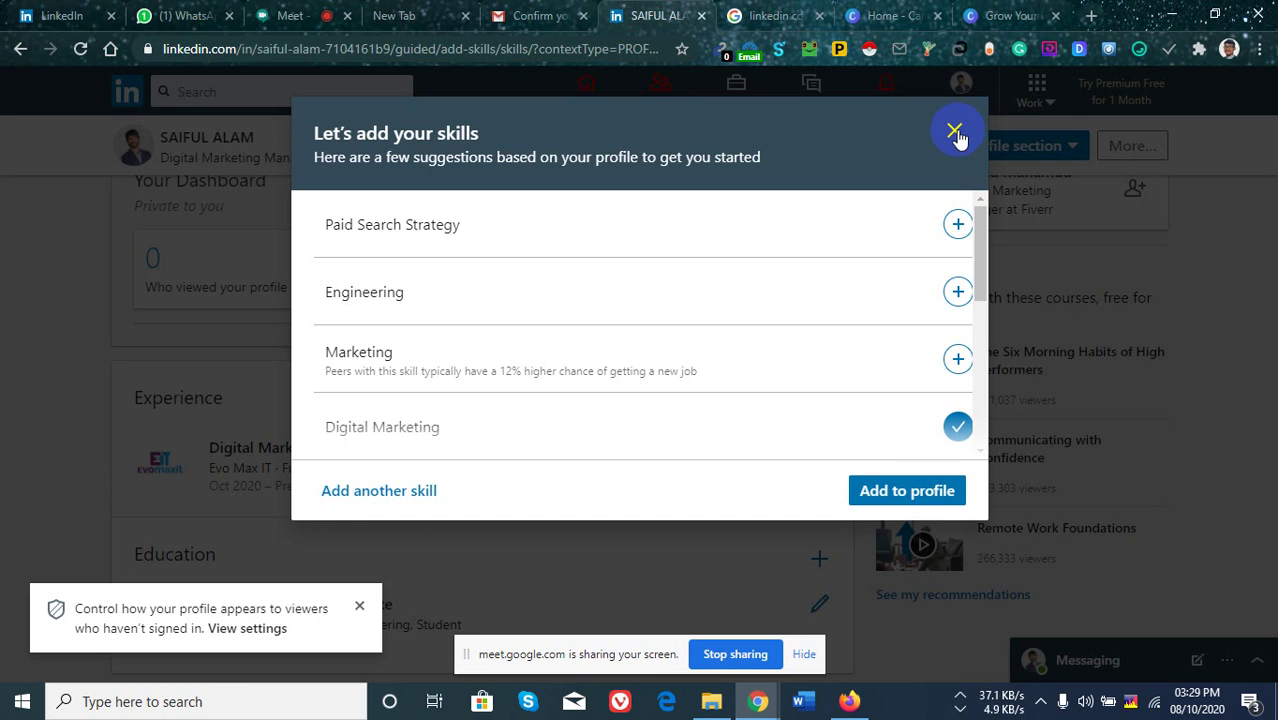
pyautogui.click(955, 133)
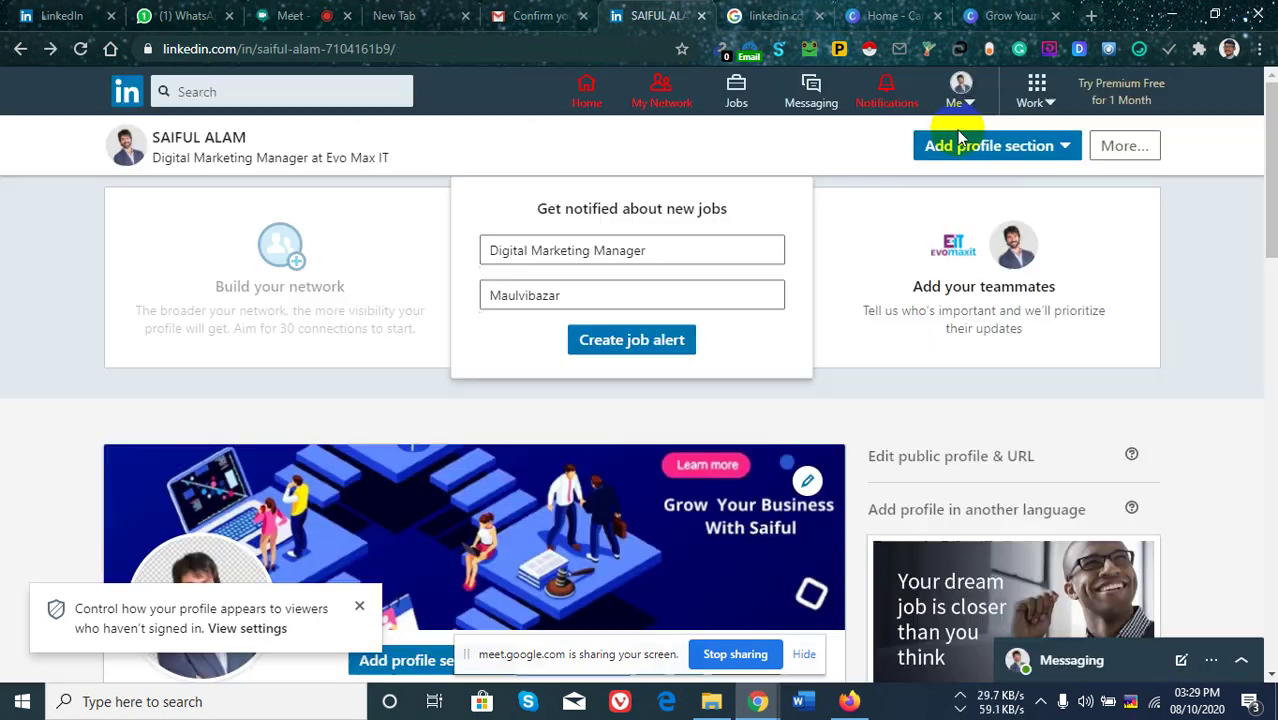
pyautogui.scroll(-5, 700, 450)
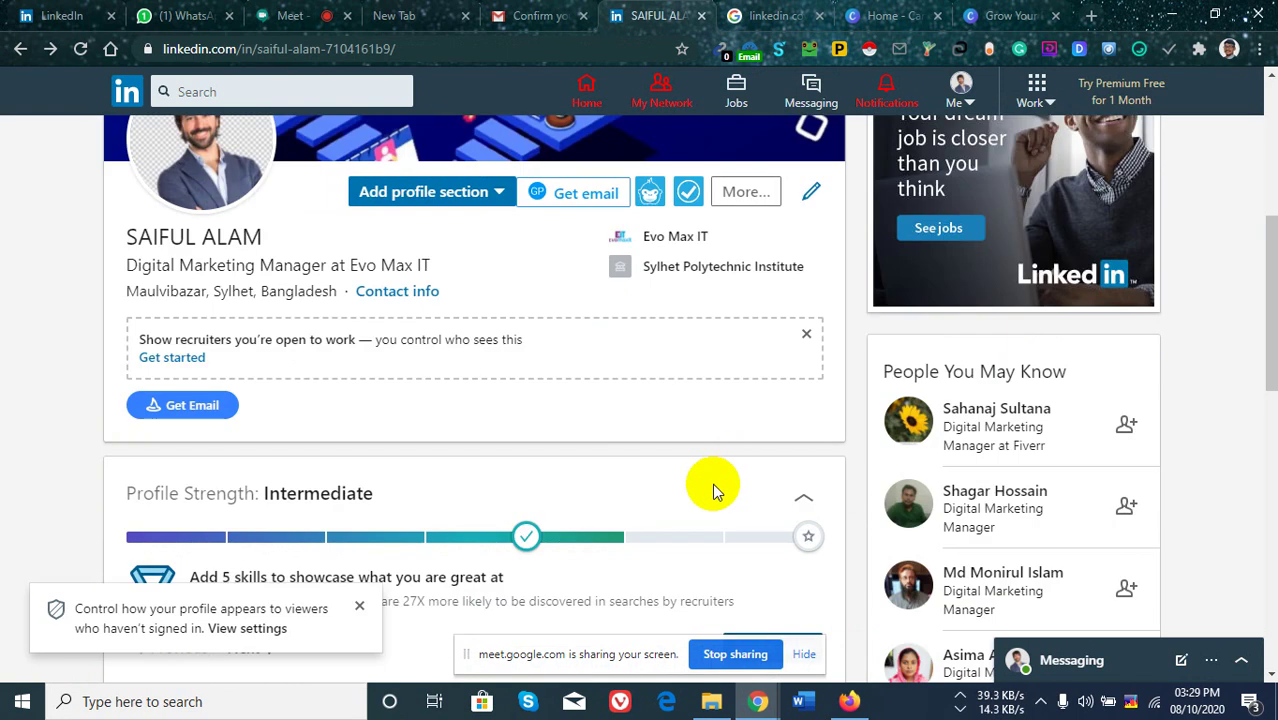
pyautogui.scroll(-2, 800, 475)
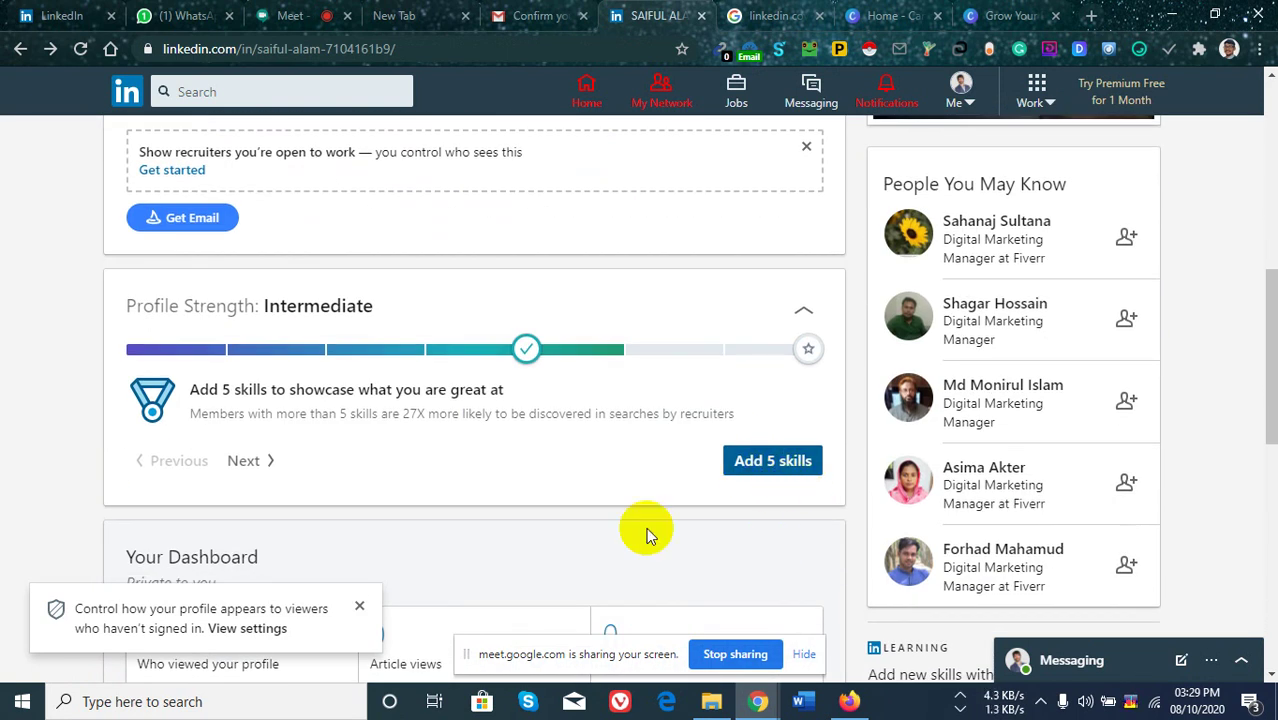
# Reopen skill suggestions, tick Digital Marketing, Digital Marketing Experience and SEM, then start a custom skill.
pyautogui.click(776, 468)
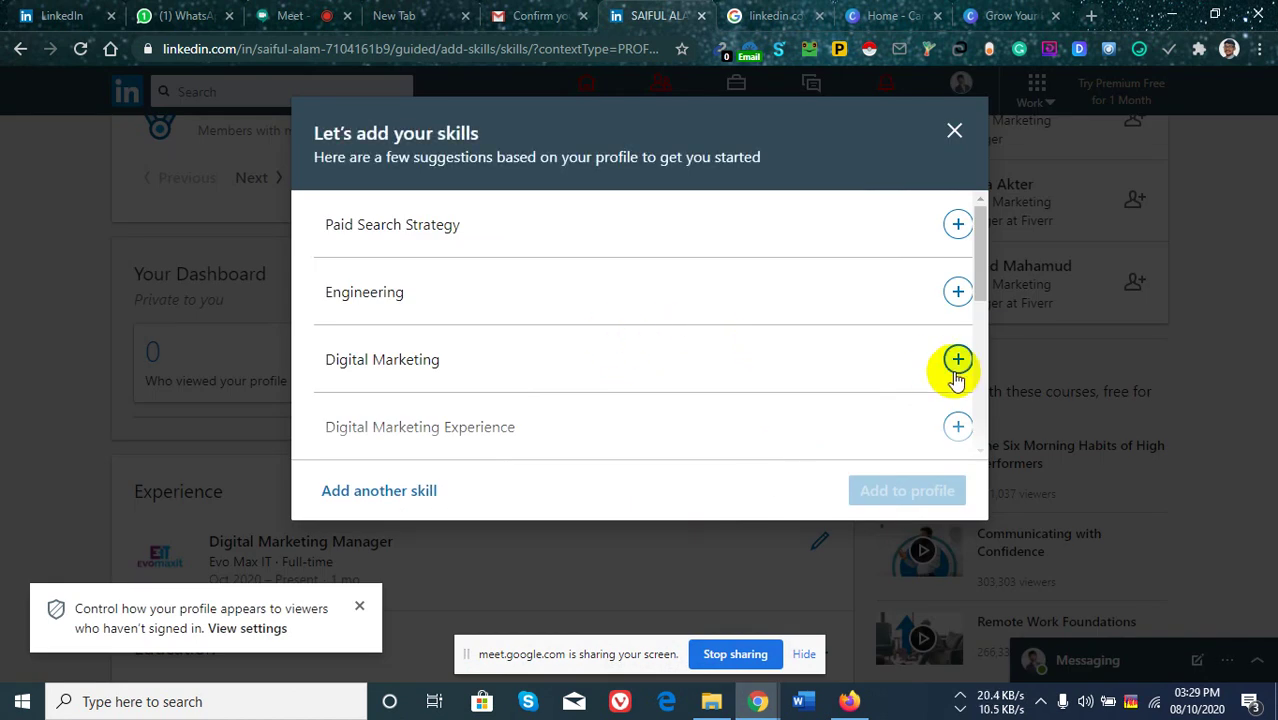
pyautogui.click(957, 362)
pyautogui.scroll(-1, 657, 417)
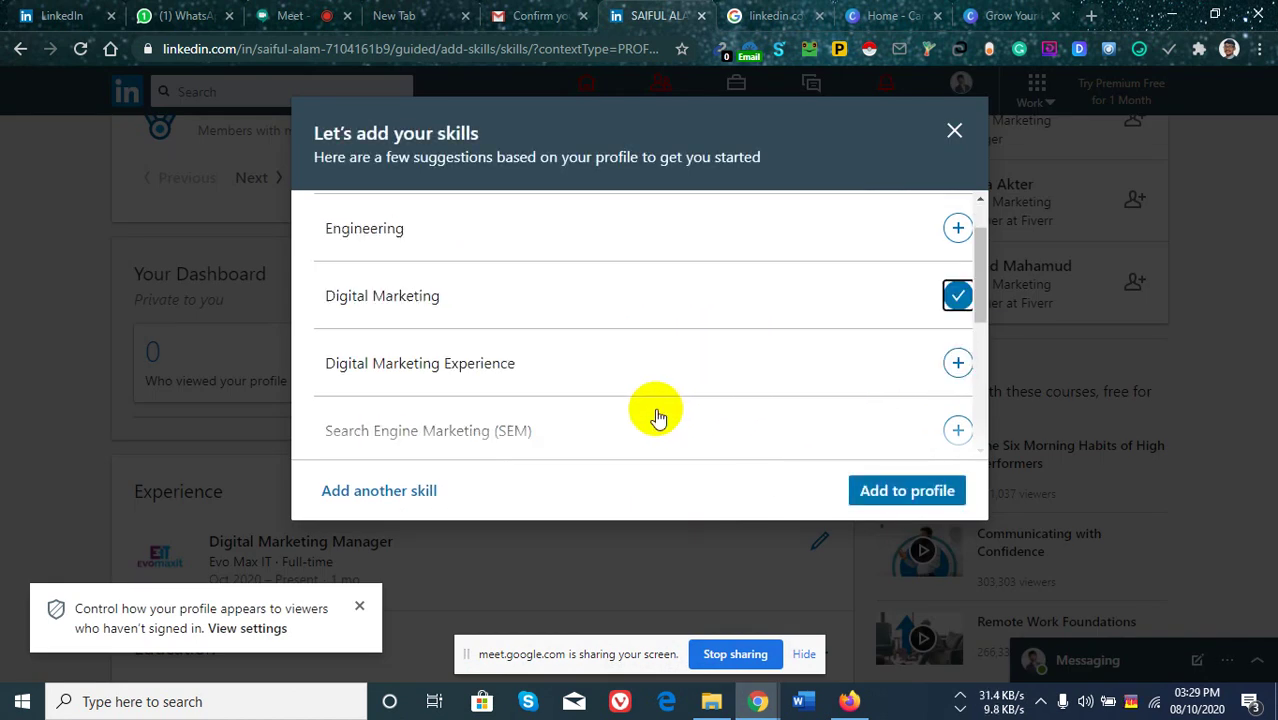
pyautogui.click(957, 333)
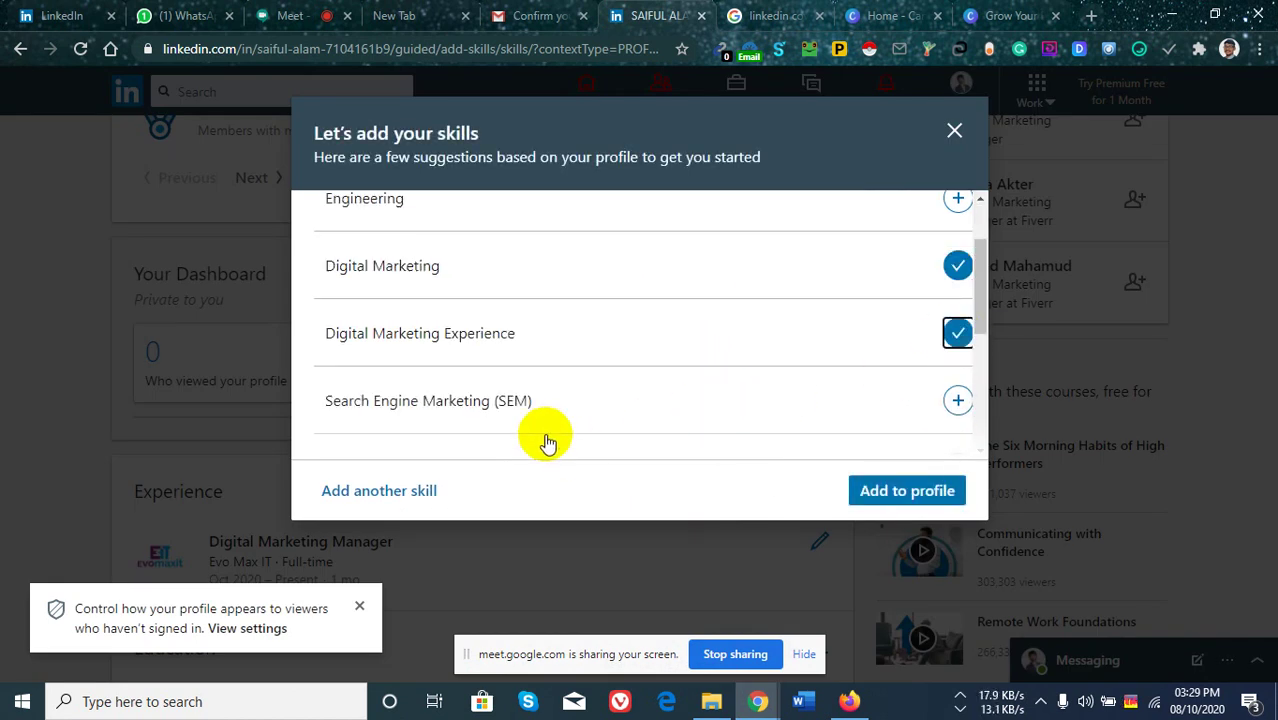
pyautogui.scroll(-1, 950, 380)
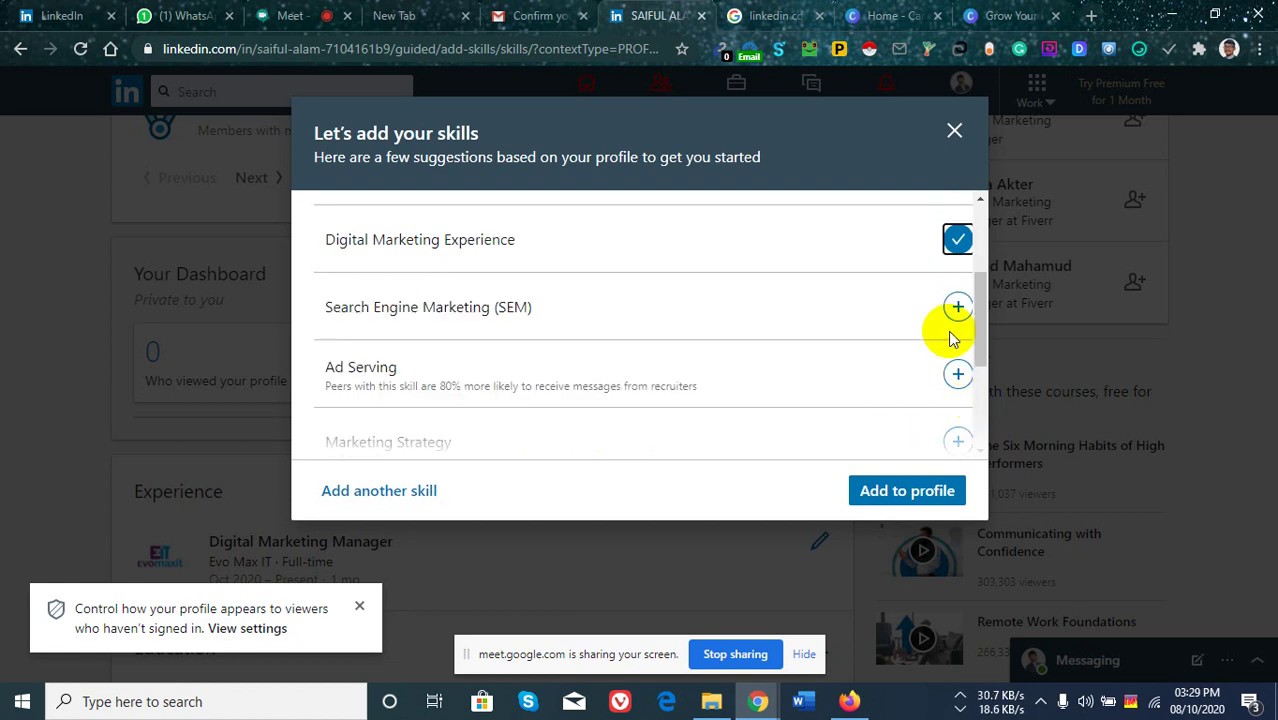
pyautogui.click(958, 309)
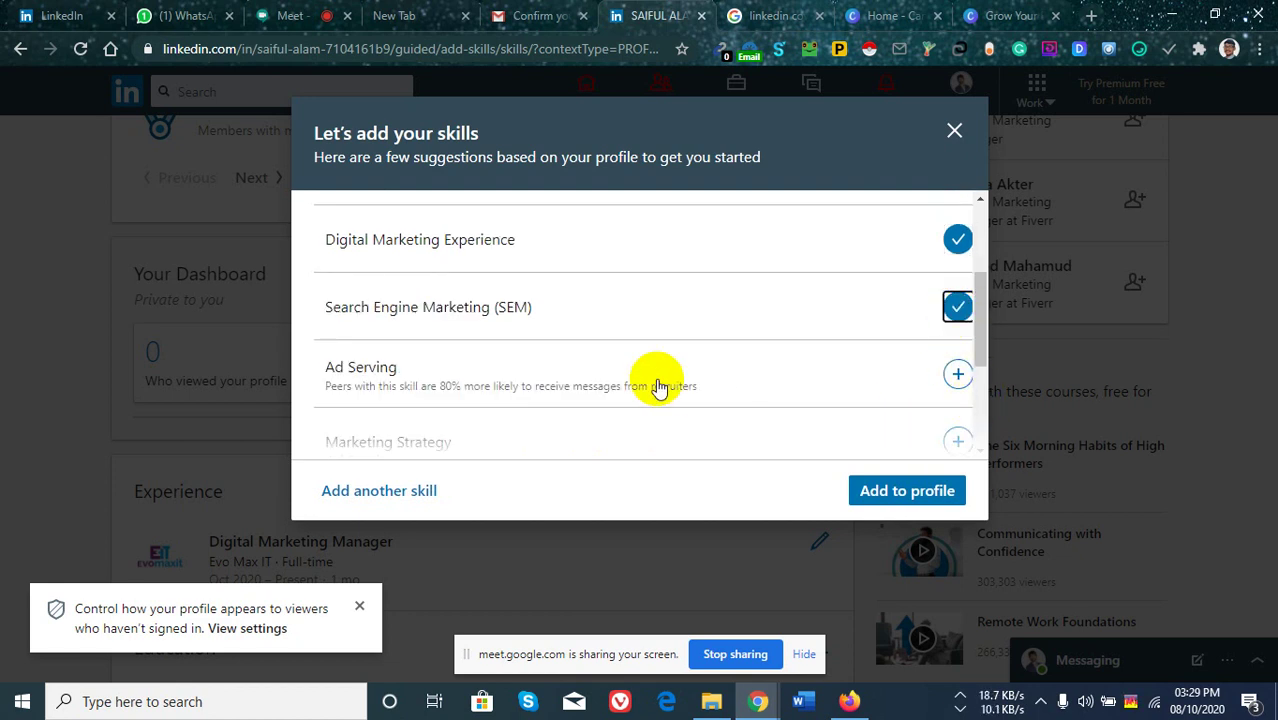
pyautogui.scroll(-3, 658, 388)
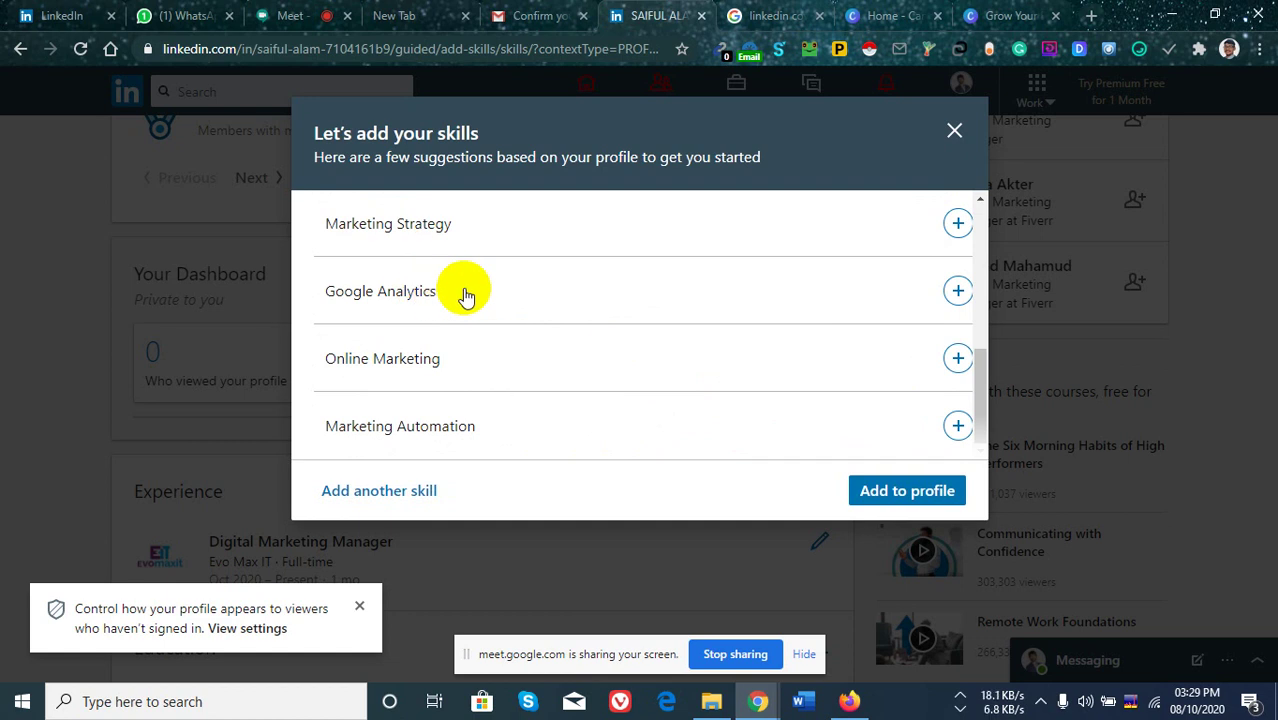
pyautogui.click(398, 494)
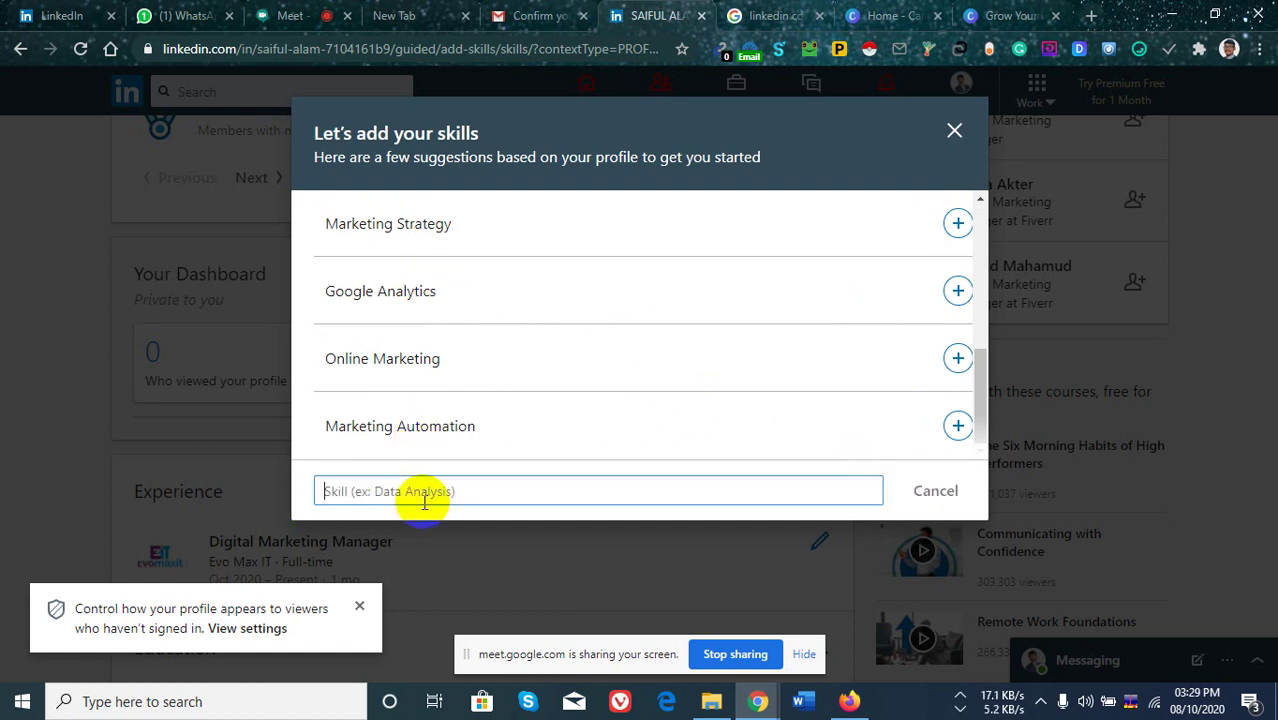
# Add Lead Generation and Email Marketing from the skill suggestions and save them to the profile.
pyautogui.write('Lead Generation')
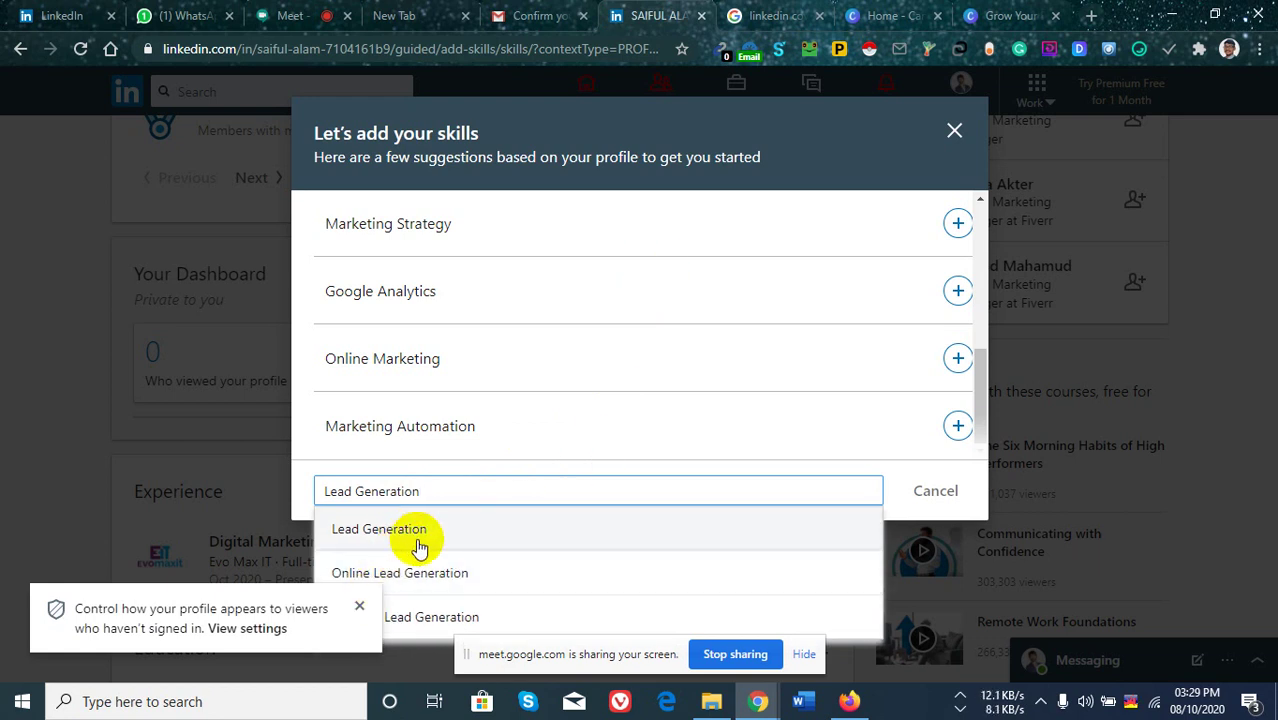
pyautogui.click(395, 535)
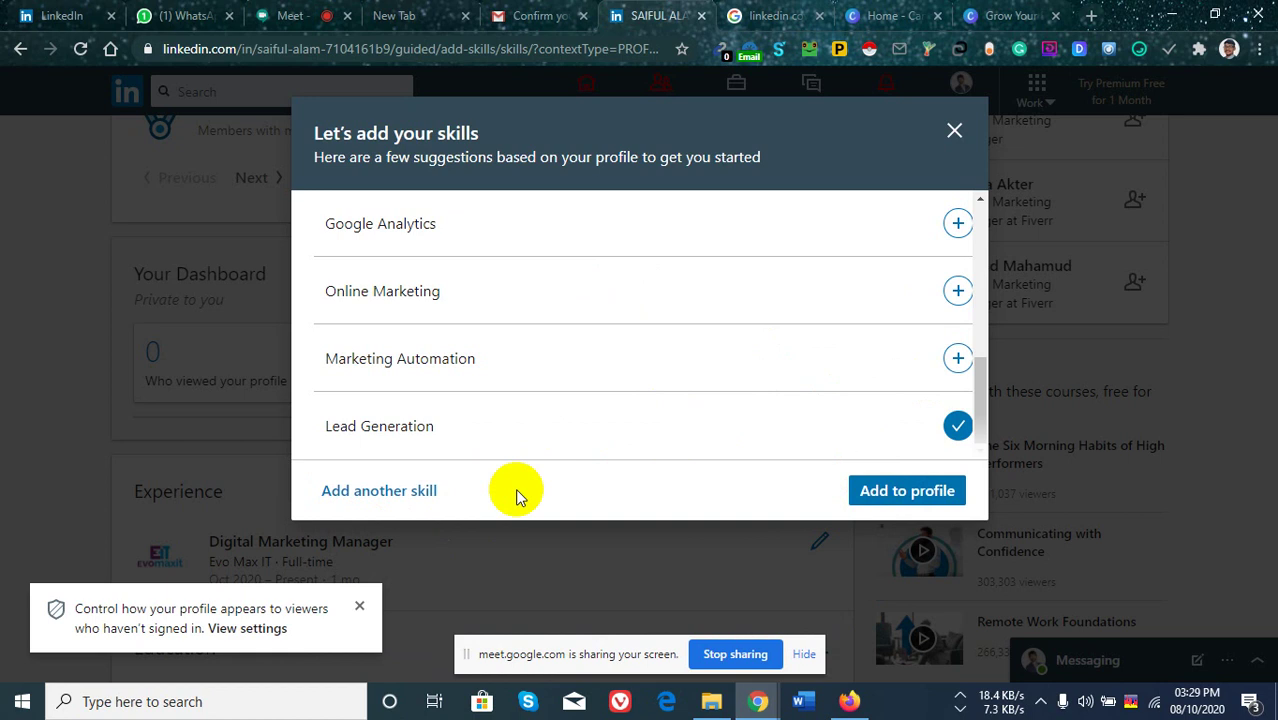
pyautogui.click(388, 497)
pyautogui.click(389, 491)
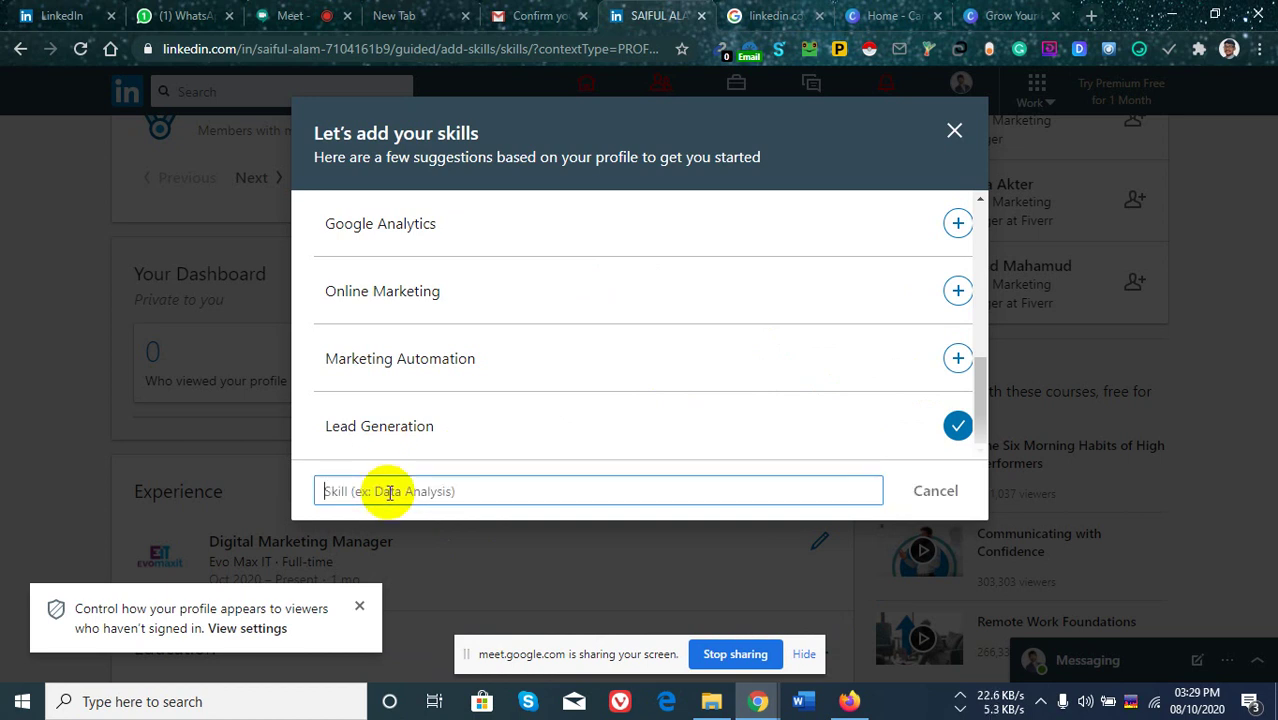
pyautogui.write('Email Marketing')
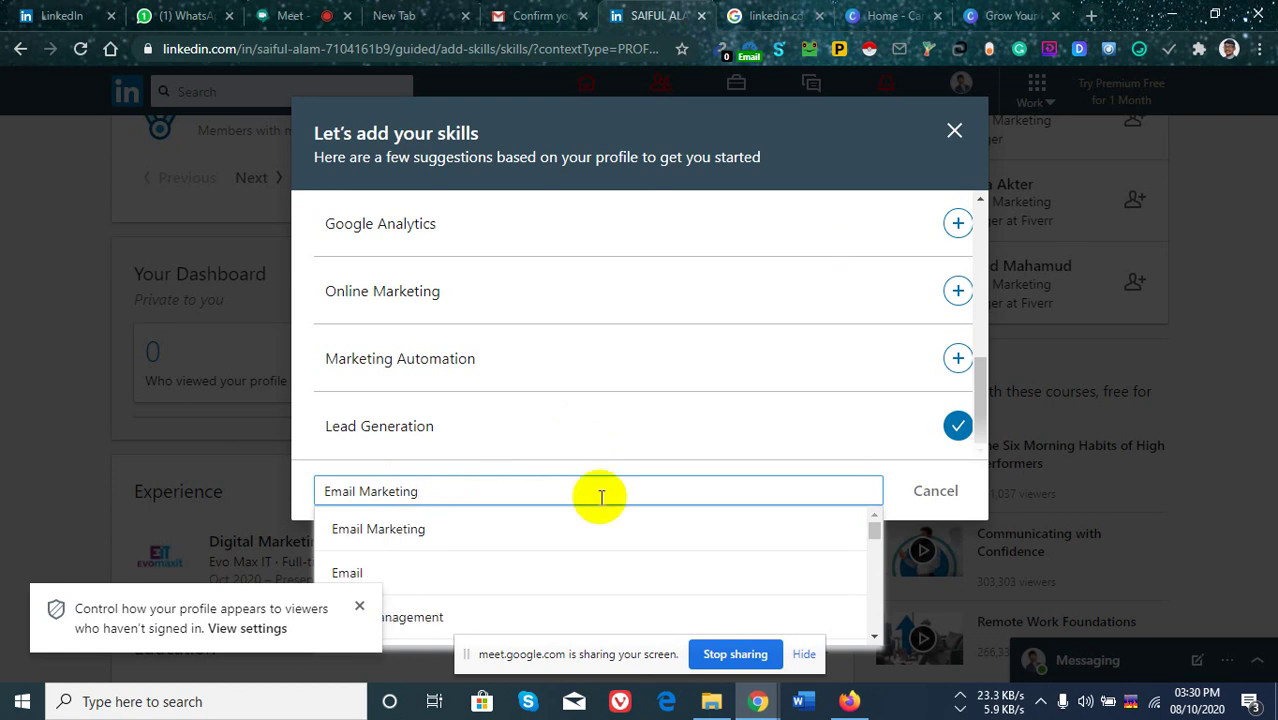
pyautogui.click(390, 578)
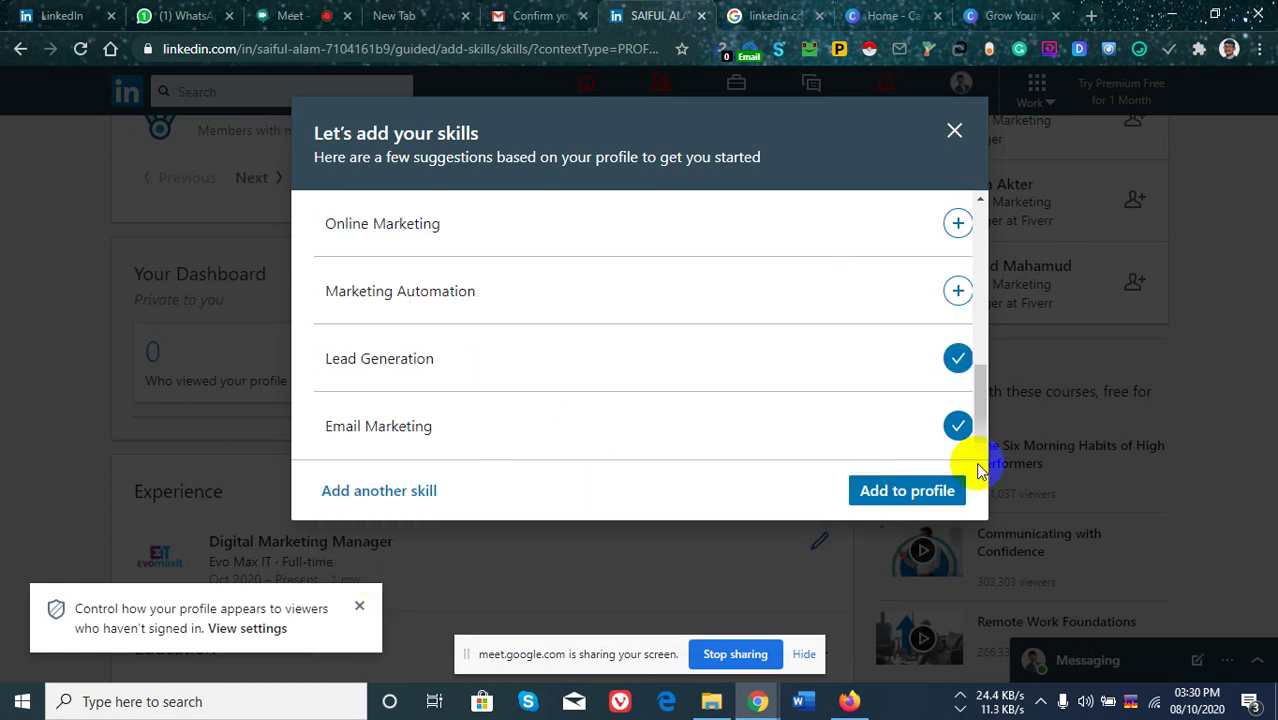
pyautogui.click(903, 491)
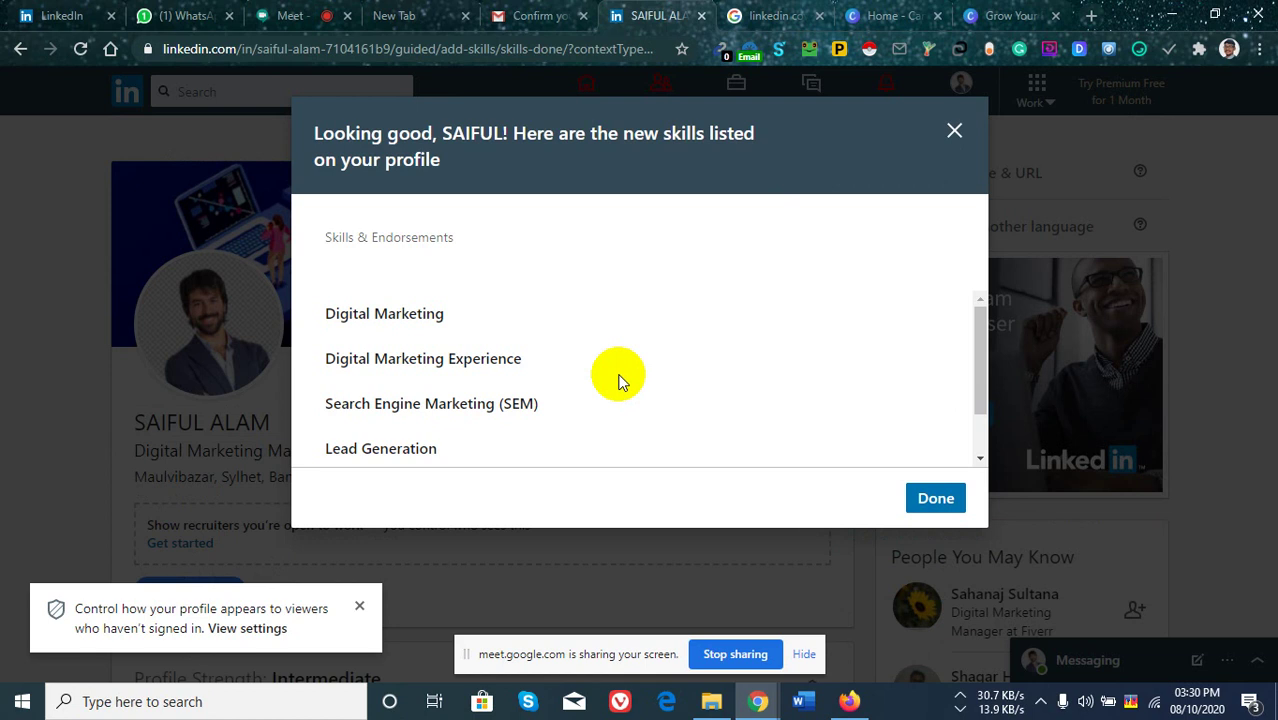
# Review the newly listed skills and close the confirmation with Done.
pyautogui.scroll(-1, 542, 357)
pyautogui.scroll(1, 519, 365)
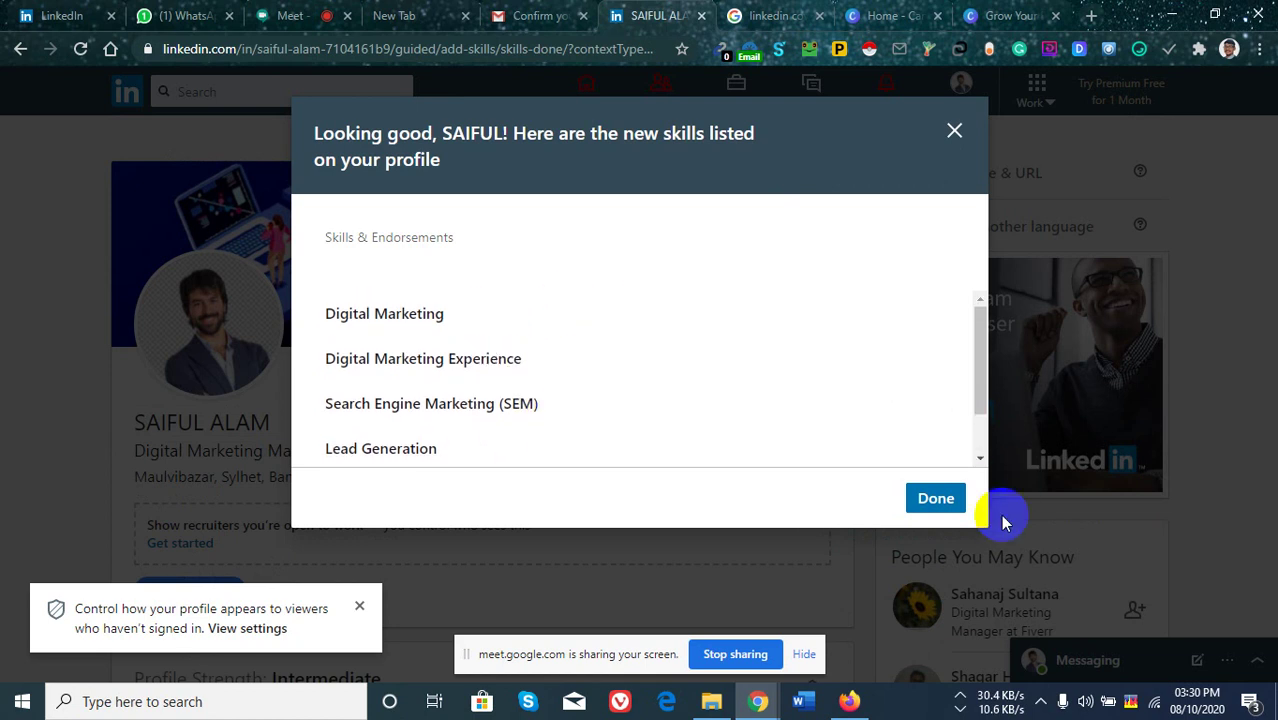
pyautogui.click(936, 500)
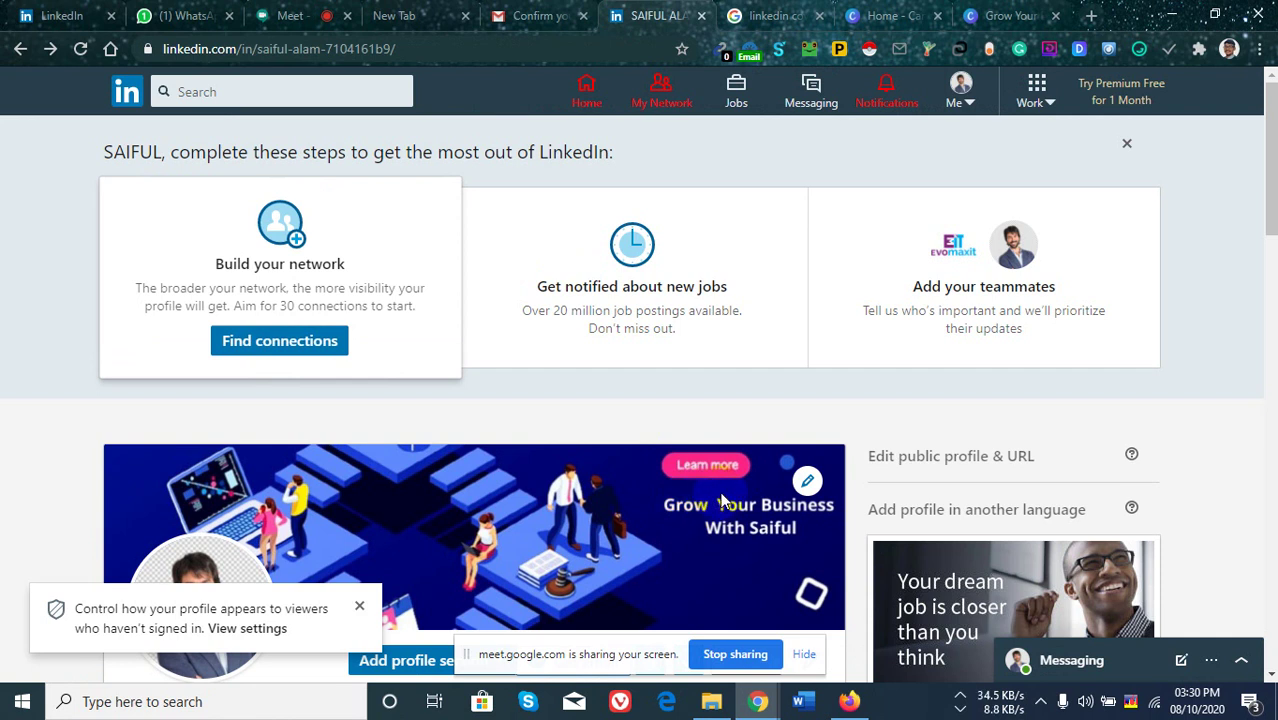
# Move the screen-sharing notice aside and dismiss the profile privacy notice.
pyautogui.scroll(-3, 720, 500)
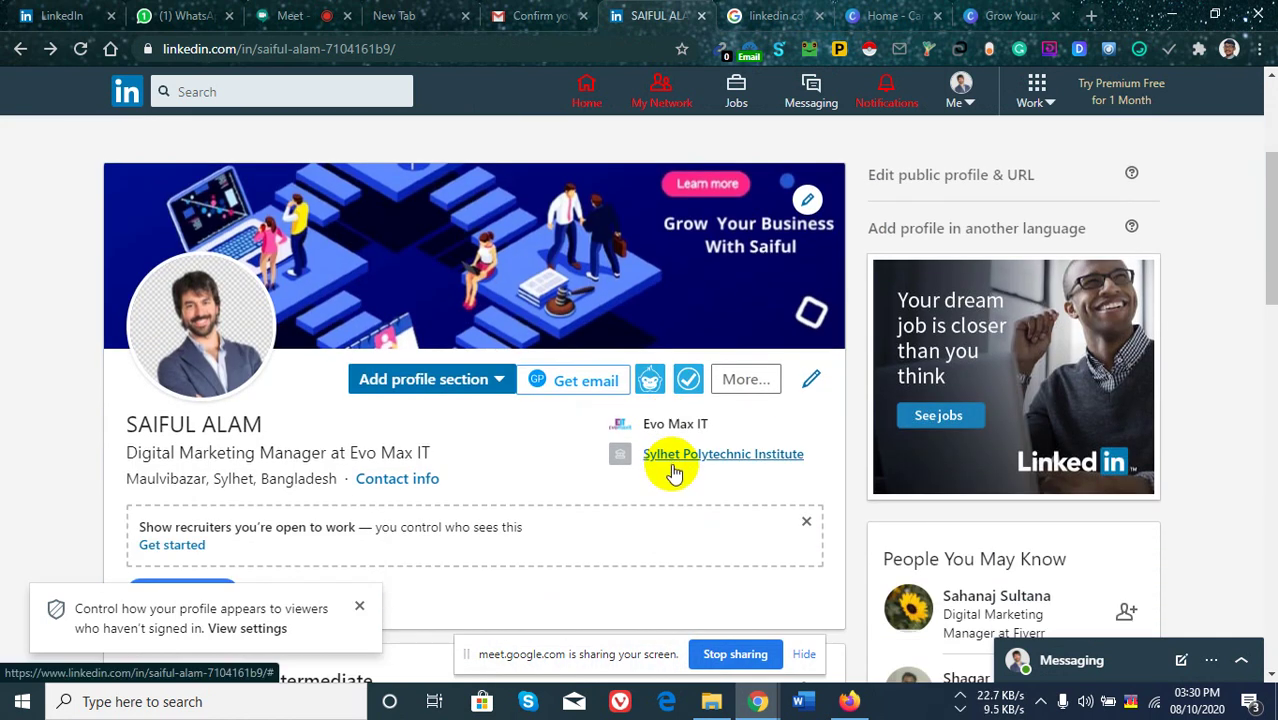
pyautogui.scroll(-4, 675, 468)
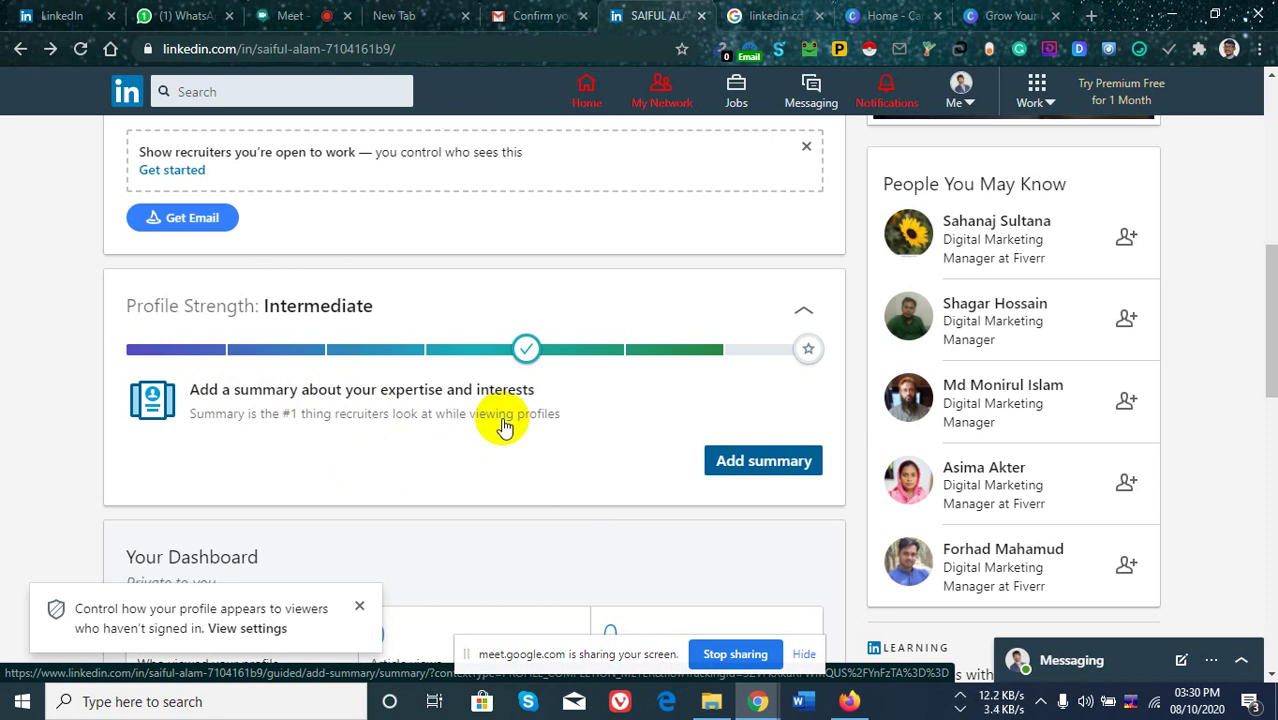
pyautogui.click(780, 464)
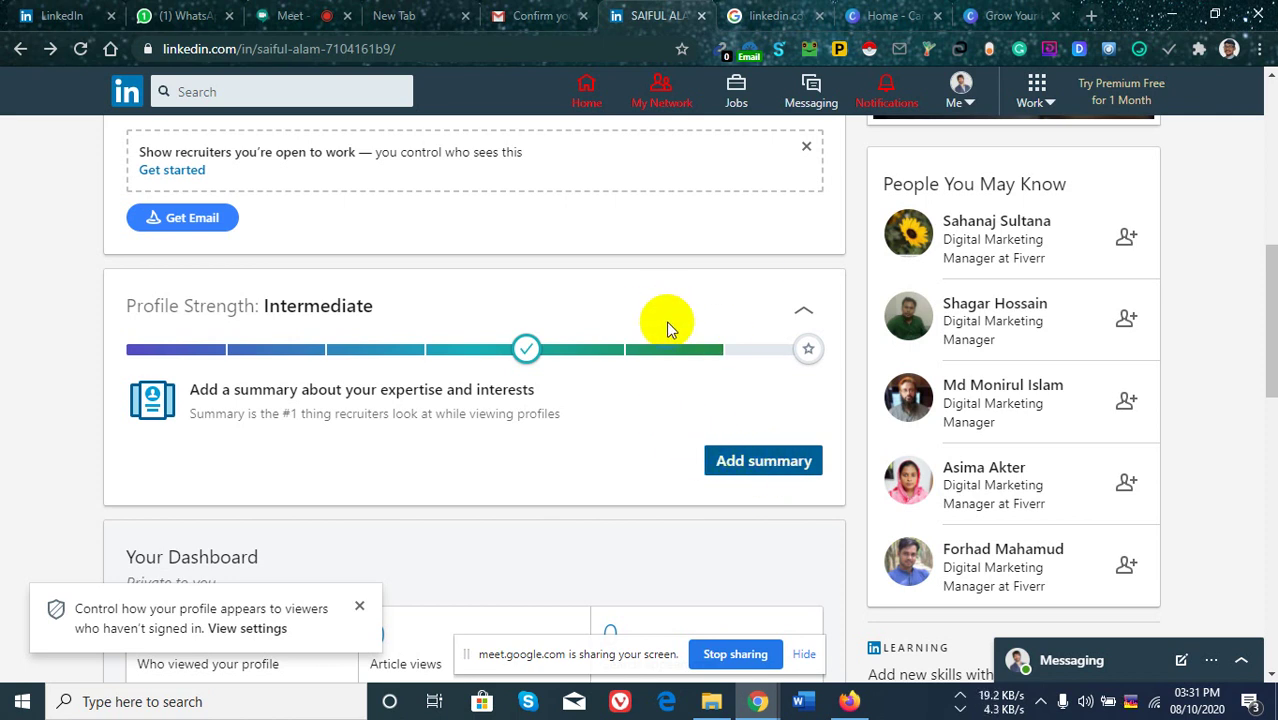
pyautogui.scroll(-3, 700, 325)
pyautogui.scroll(2, 760, 350)
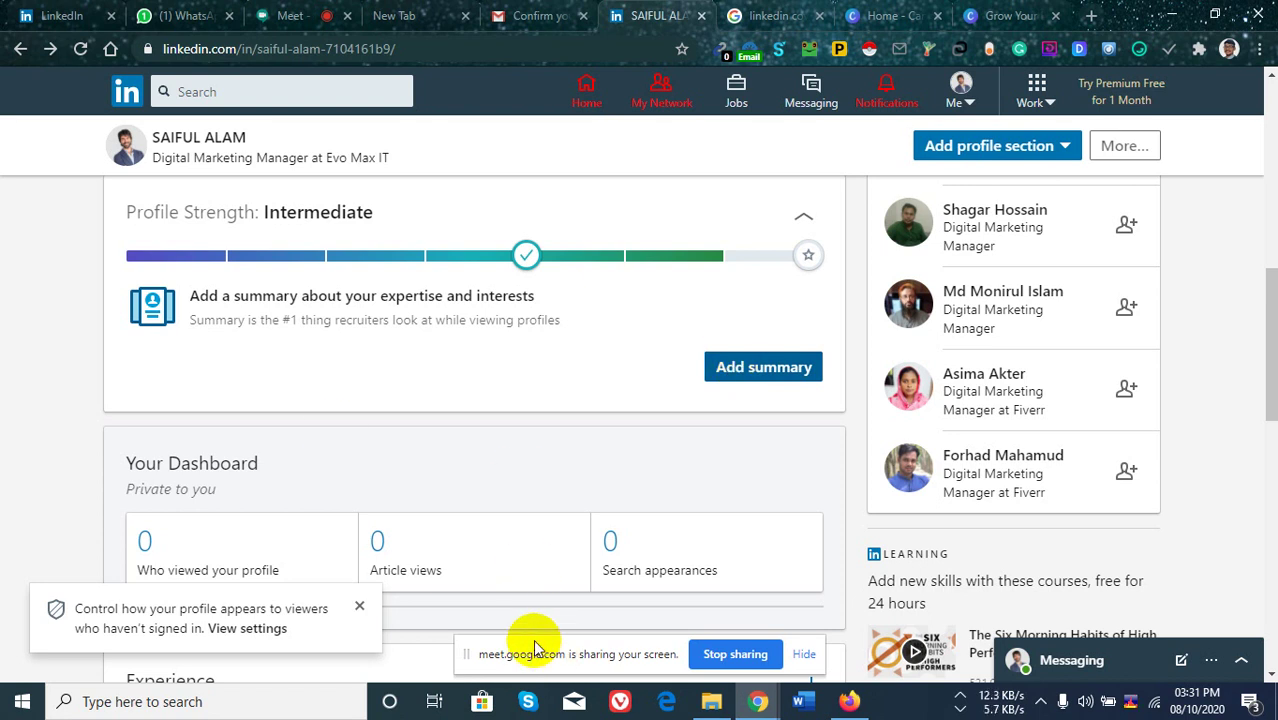
pyautogui.moveTo(535, 648); pyautogui.dragTo(529, 702)
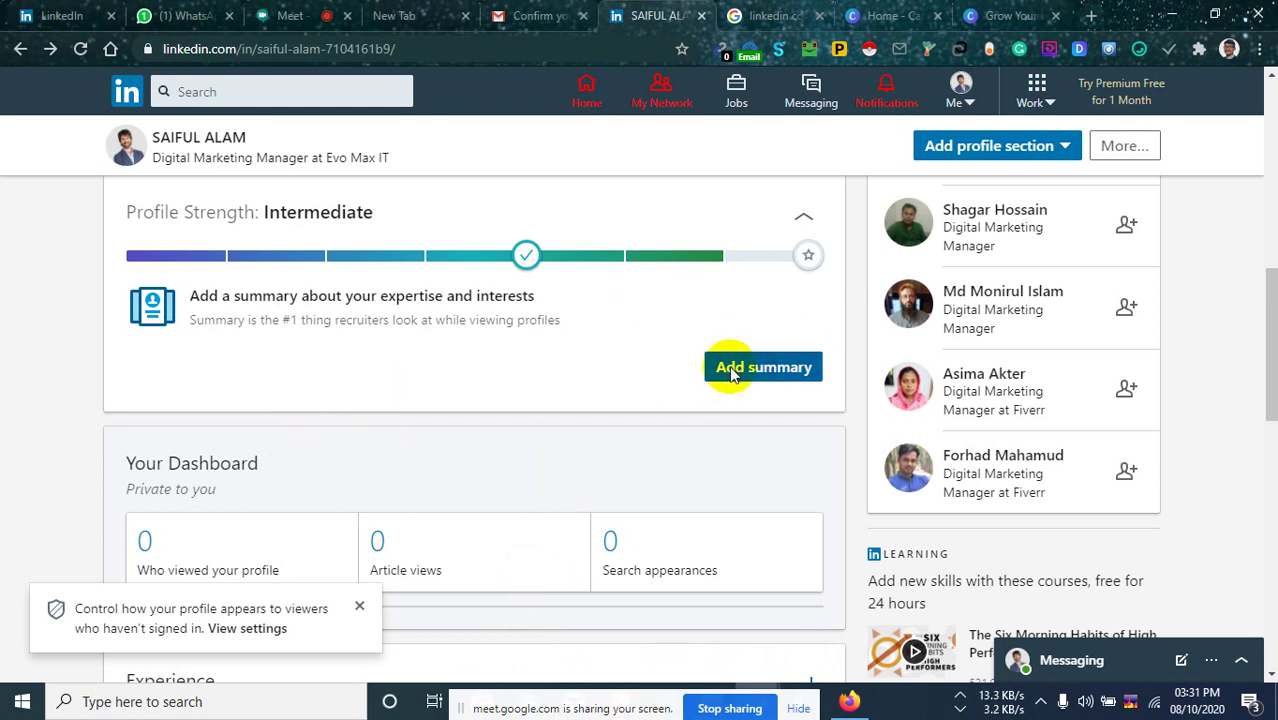
pyautogui.scroll(-10, 725, 372)
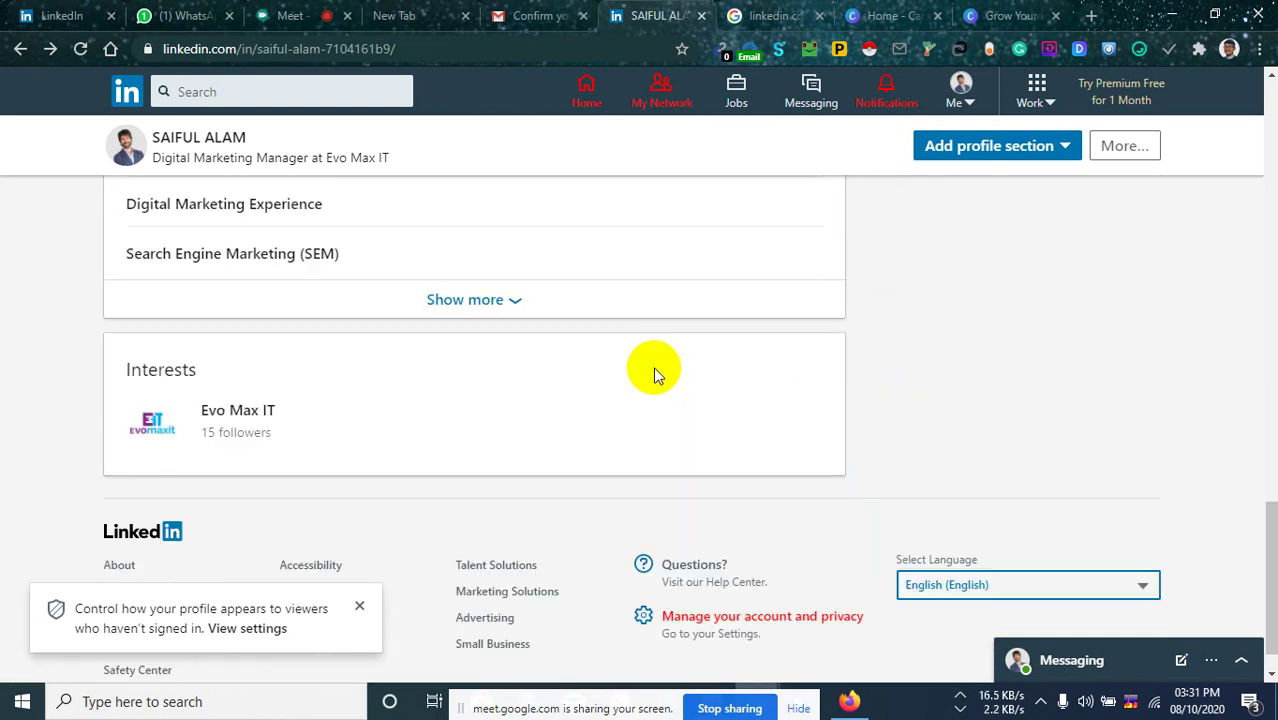
pyautogui.scroll(5, 654, 372)
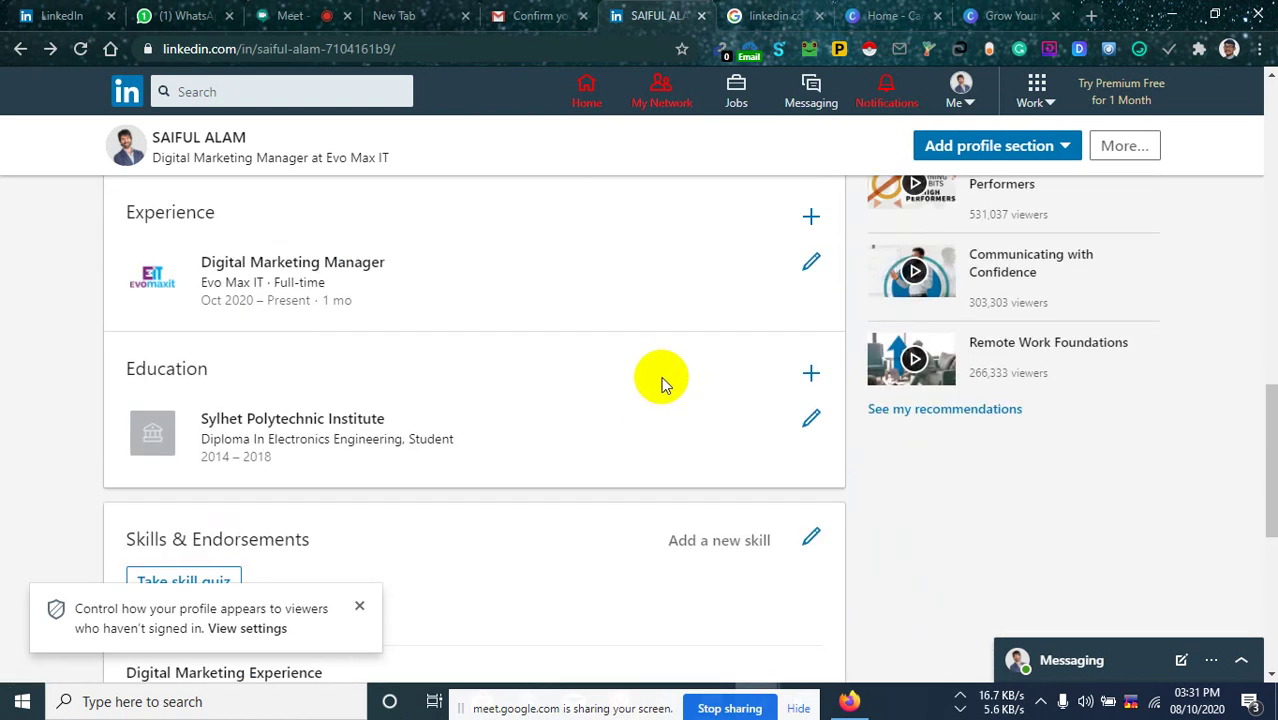
pyautogui.scroll(4, 661, 383)
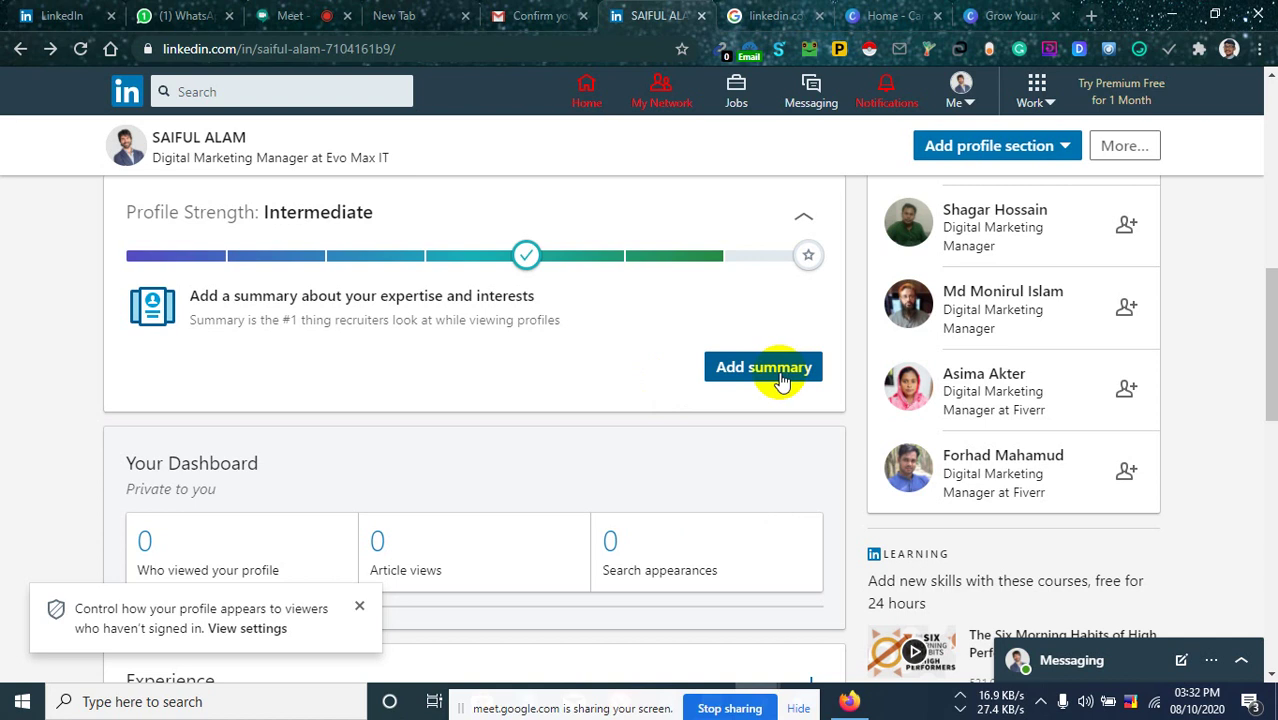
pyautogui.scroll(2, 673, 422)
pyautogui.click(359, 606)
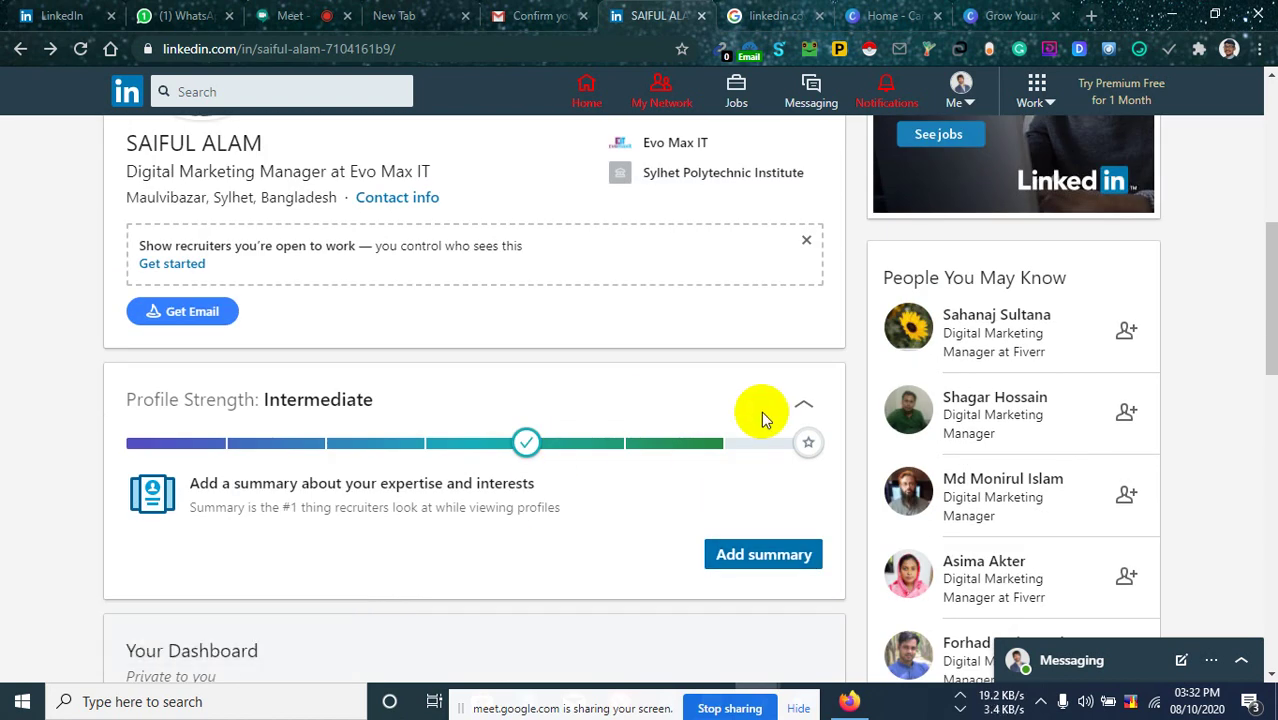
# Open the 'Add summary' editor from the Profile Strength section.
pyautogui.scroll(5, 762, 418)
pyautogui.scroll(-8, 765, 353)
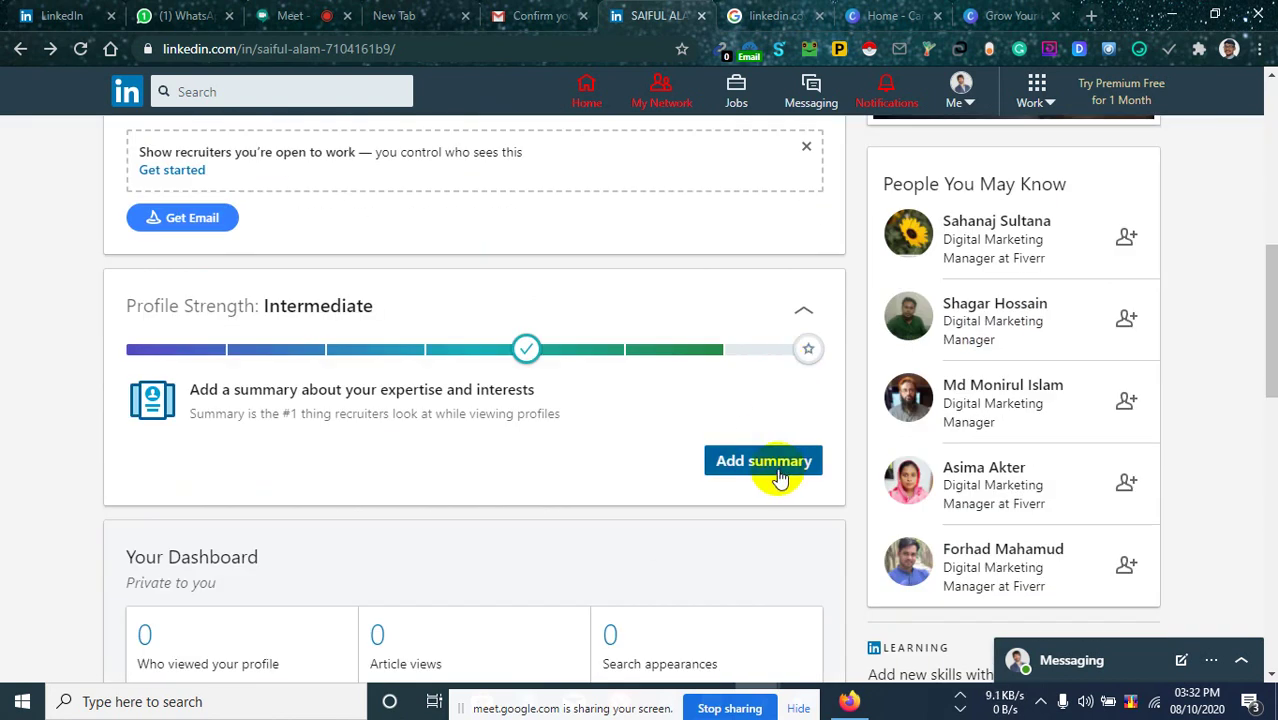
pyautogui.click(1033, 703)
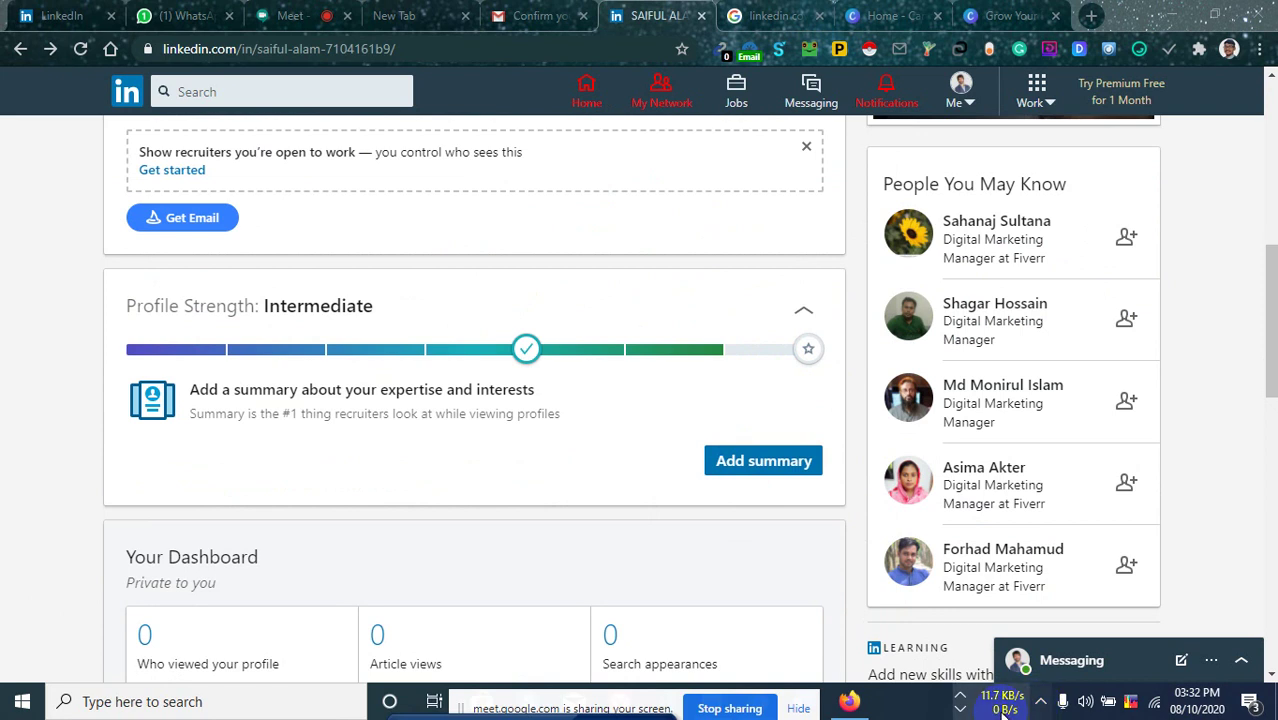
pyautogui.click(1003, 712)
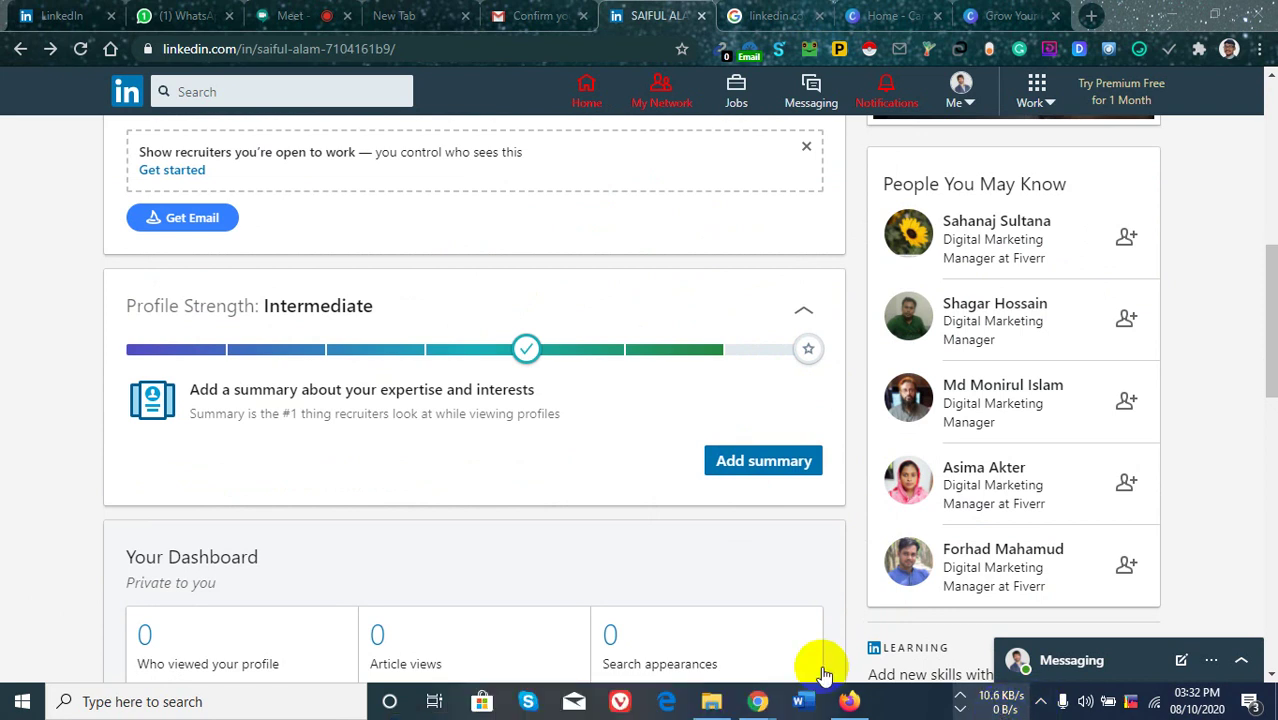
pyautogui.click(803, 471)
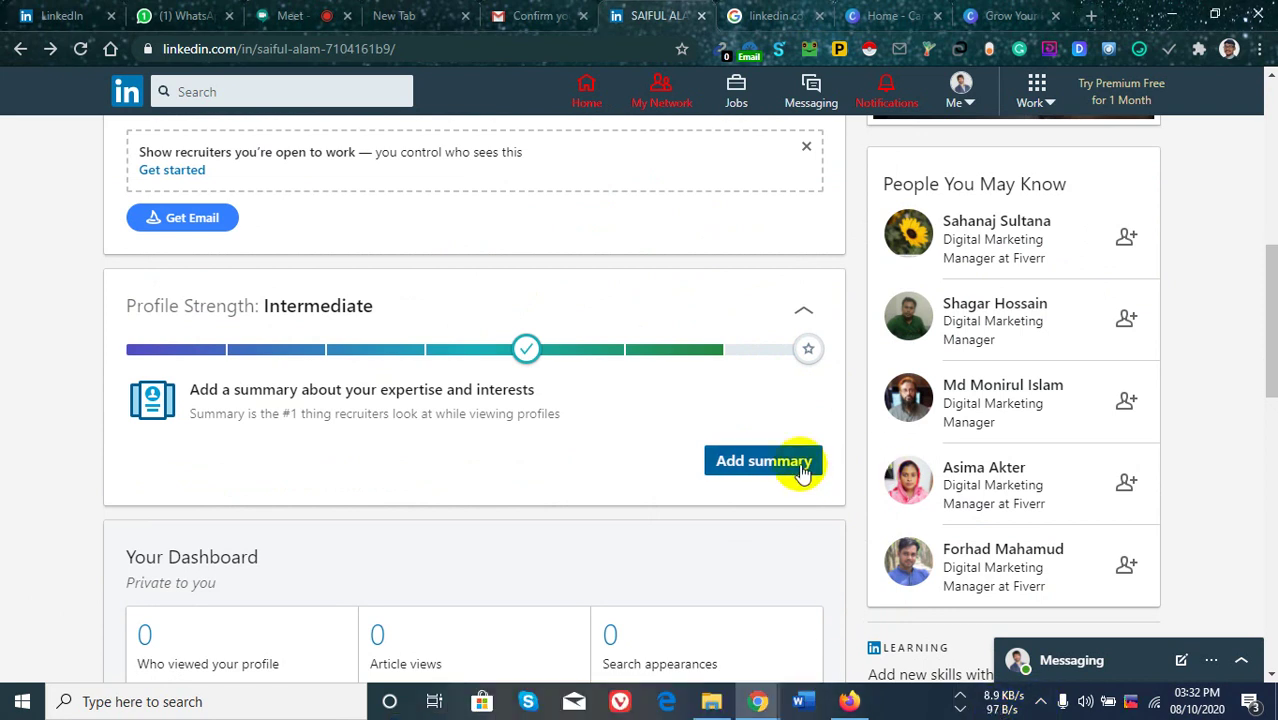
pyautogui.click(768, 470)
pyautogui.scroll(-4, 772, 483)
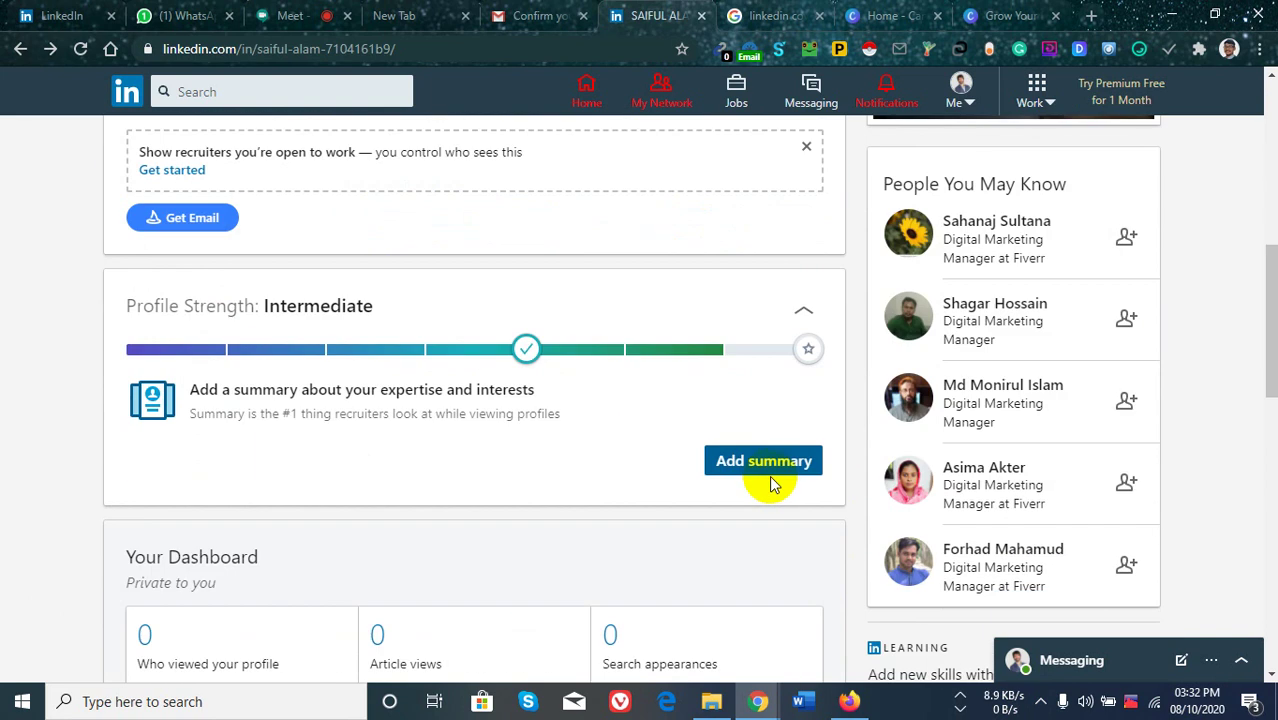
pyautogui.scroll(7, 578, 417)
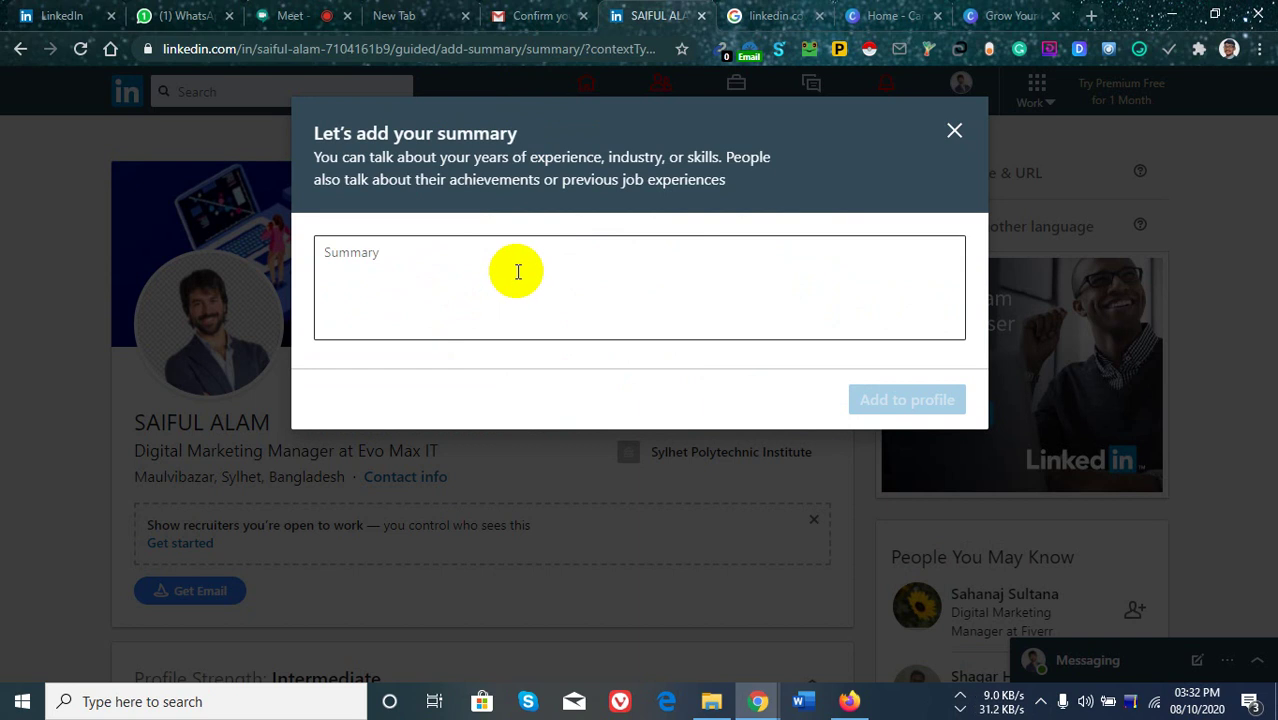
# Write a greeting with your name, then 'I am a digital marketing manager on a local digital marketing agency.'.
pyautogui.click(518, 272)
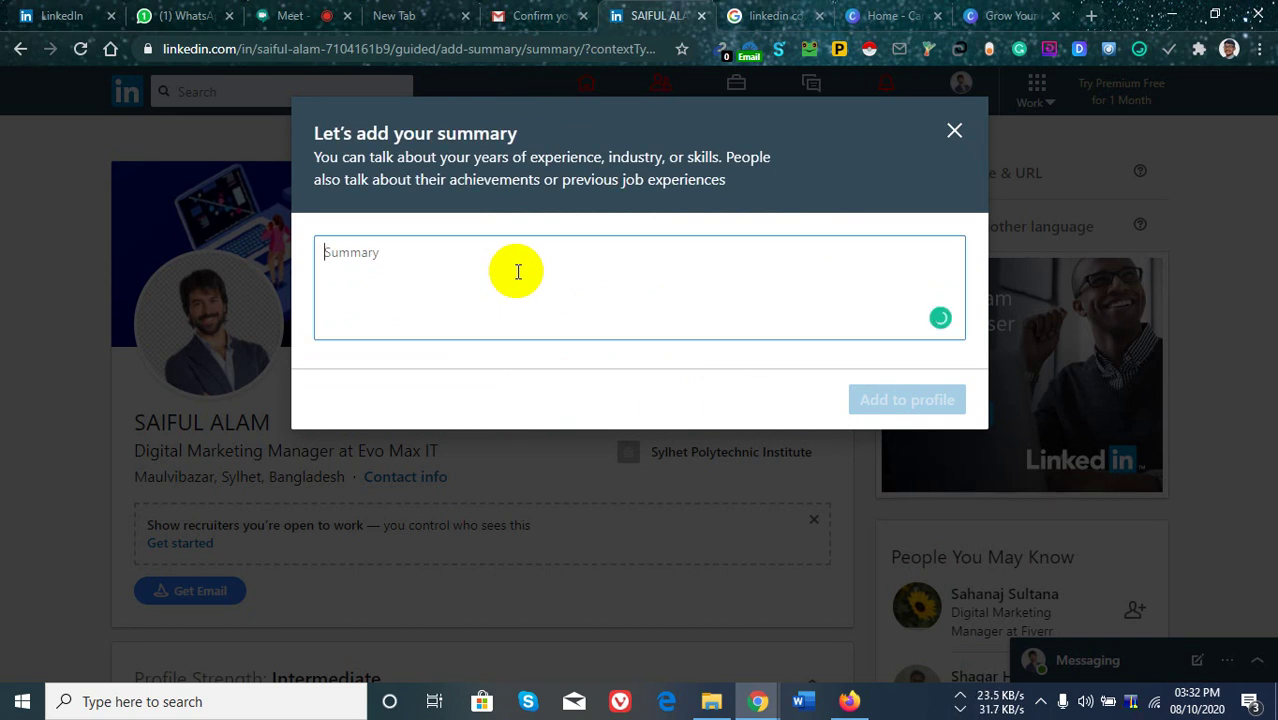
pyautogui.write('H')
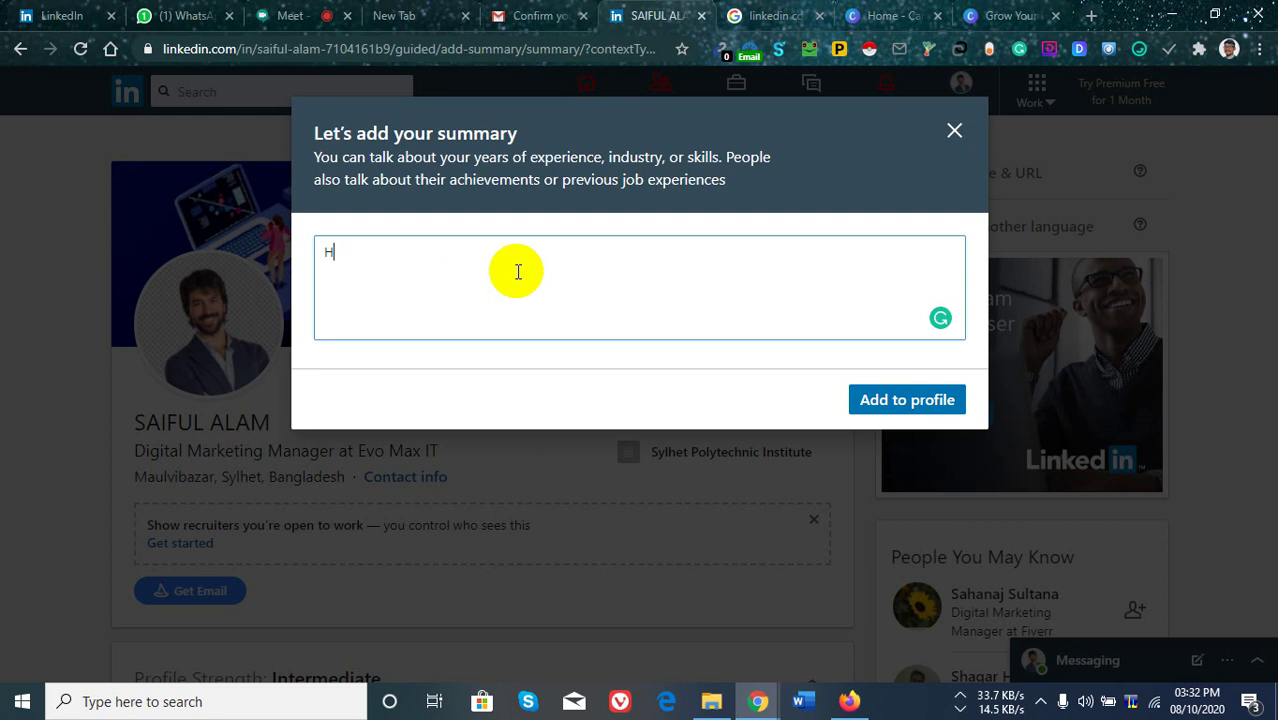
pyautogui.write('i, I am Saiful ')
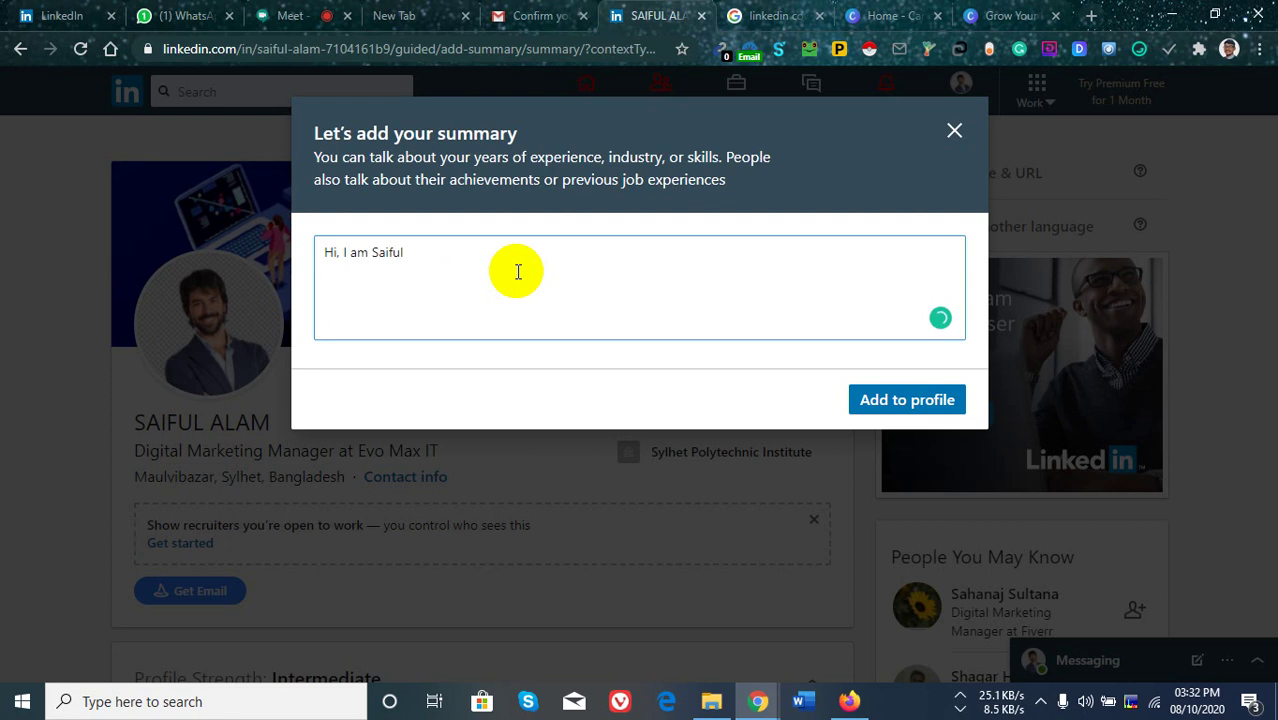
pyautogui.write('.')
pyautogui.press('BackSpace')
pyautogui.write('. I am a digita')
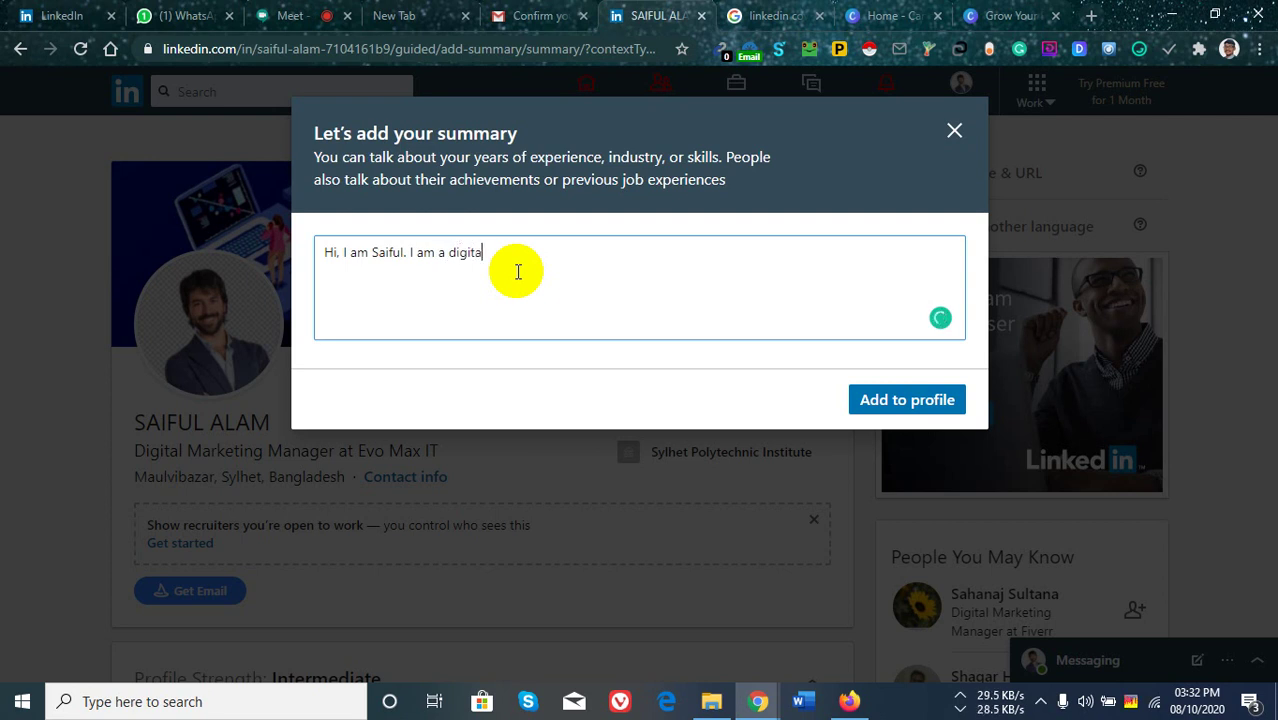
pyautogui.write('l marketing manager ')
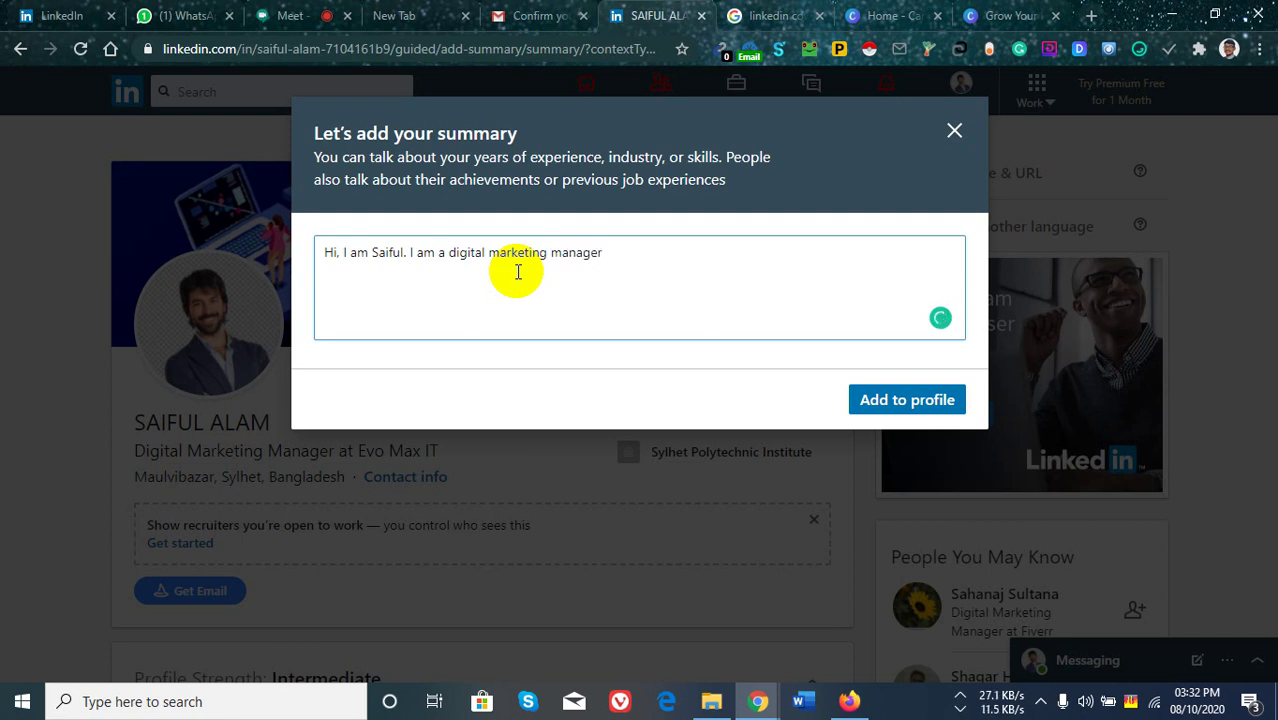
pyautogui.write('on a ')
pyautogui.write('lo')
pyautogui.write('cal ')
pyautogui.write('di')
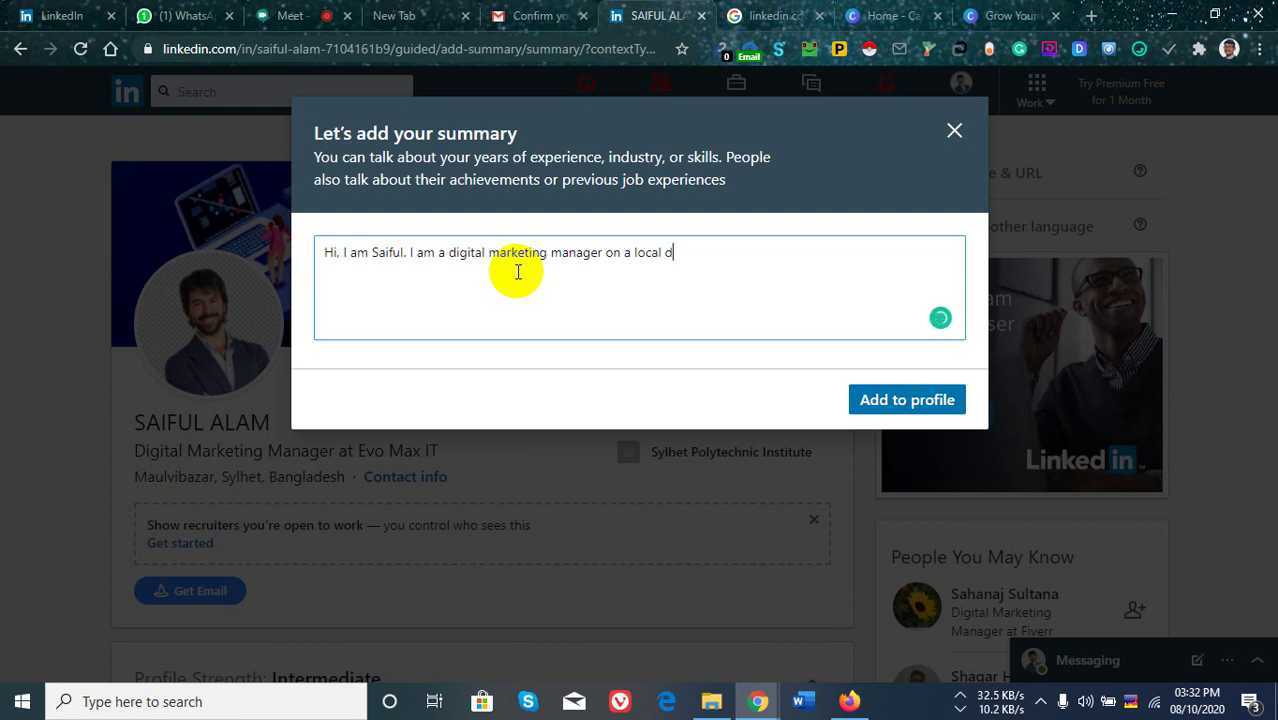
pyautogui.write('gital market')
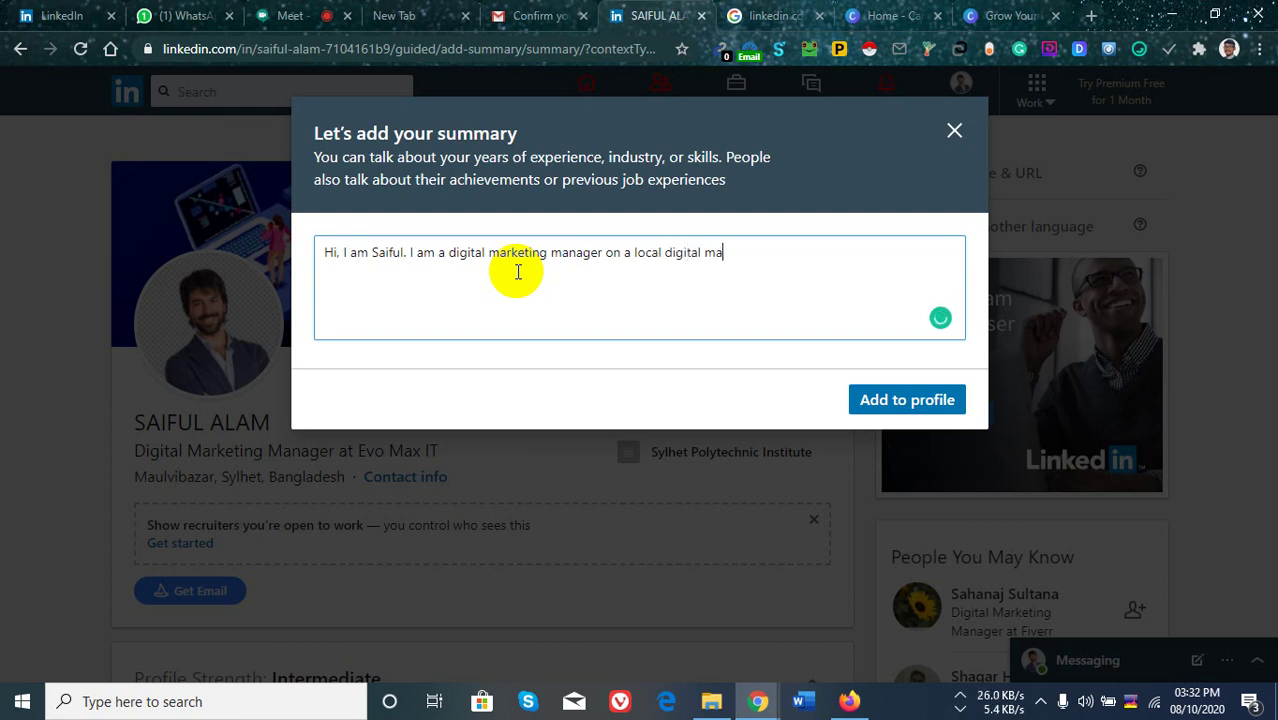
pyautogui.write('ing a')
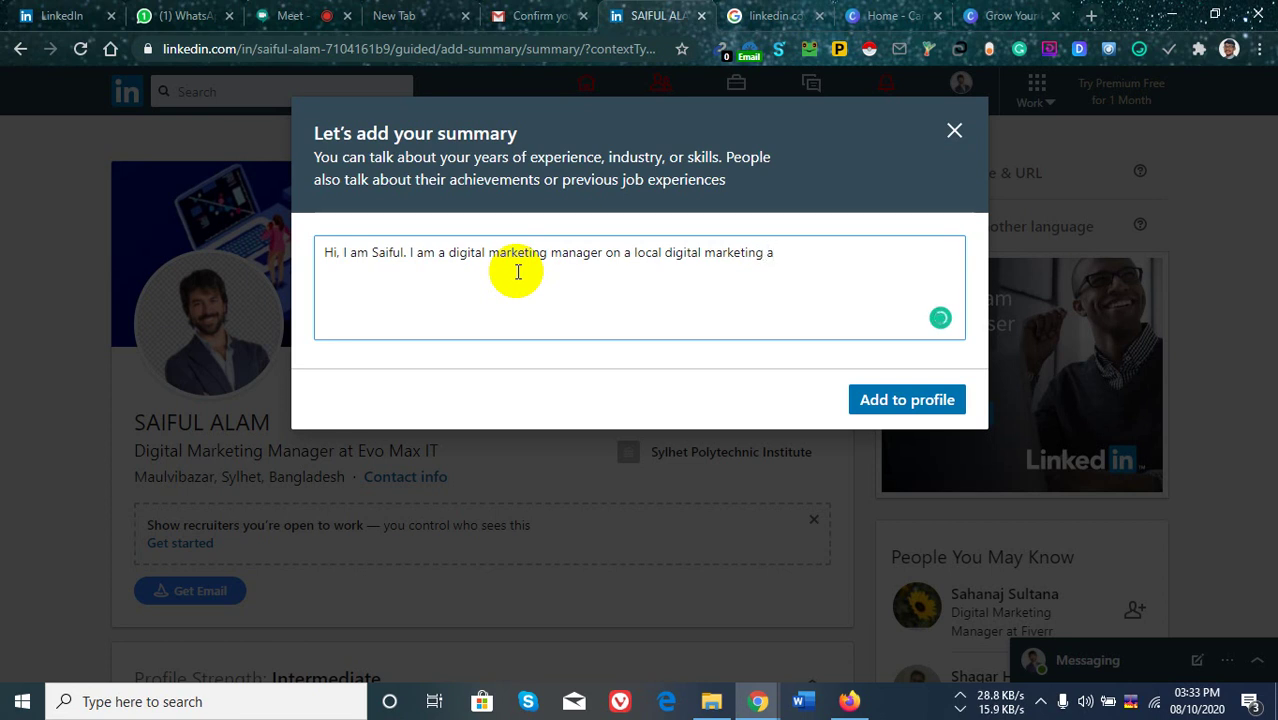
pyautogui.write('gency.')
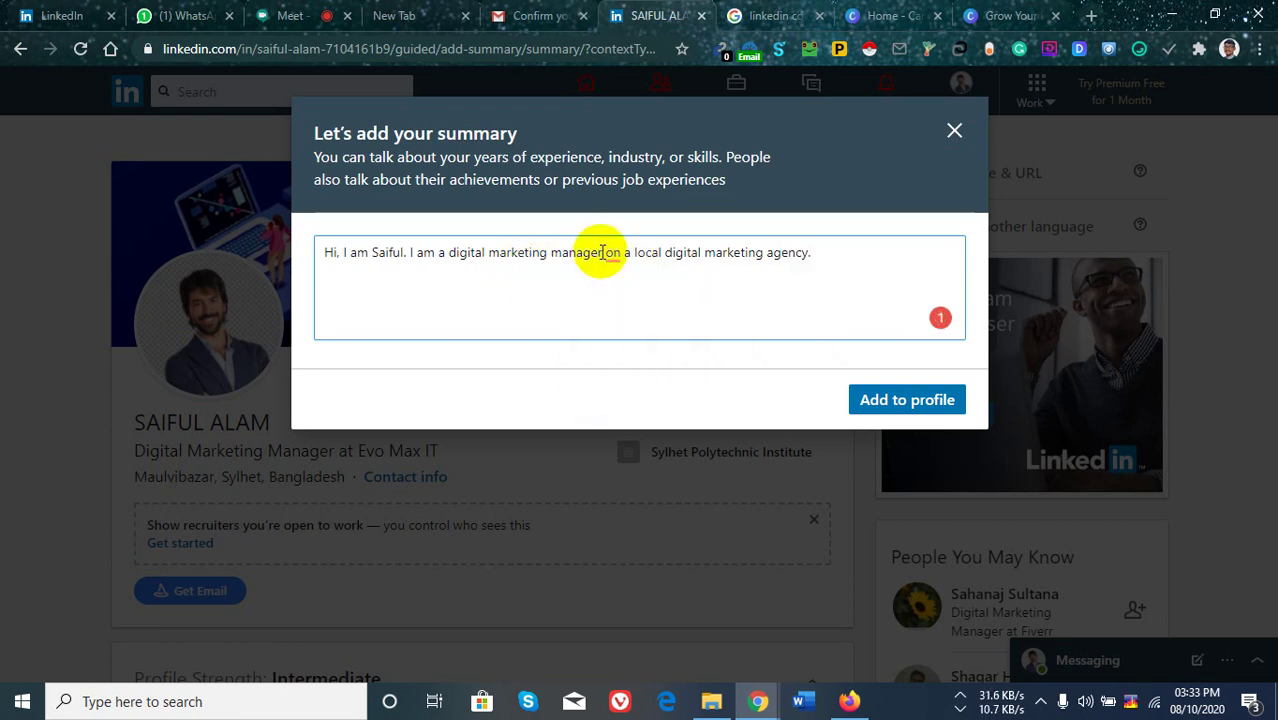
# Reword the sentence to 'manager, I am working on a local digital marketing agency'.
pyautogui.click(613, 246)
pyautogui.write(',')
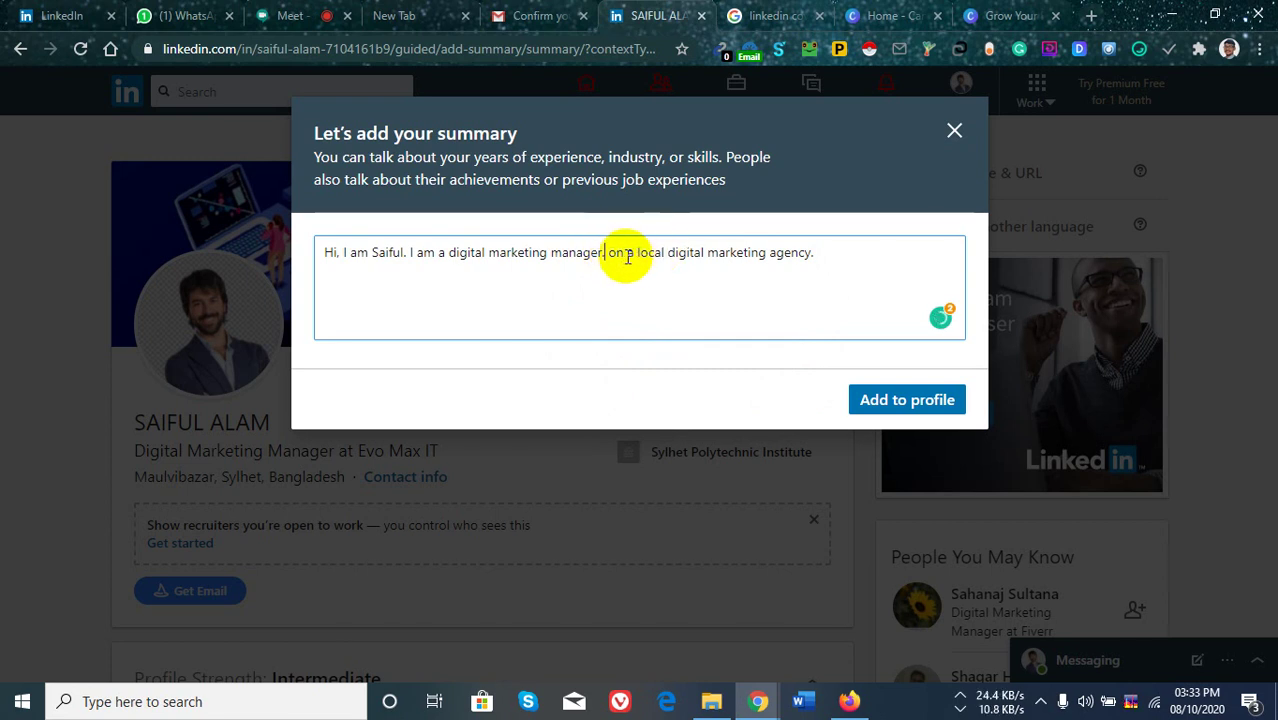
pyautogui.moveTo(635, 253); pyautogui.dragTo(616, 254)
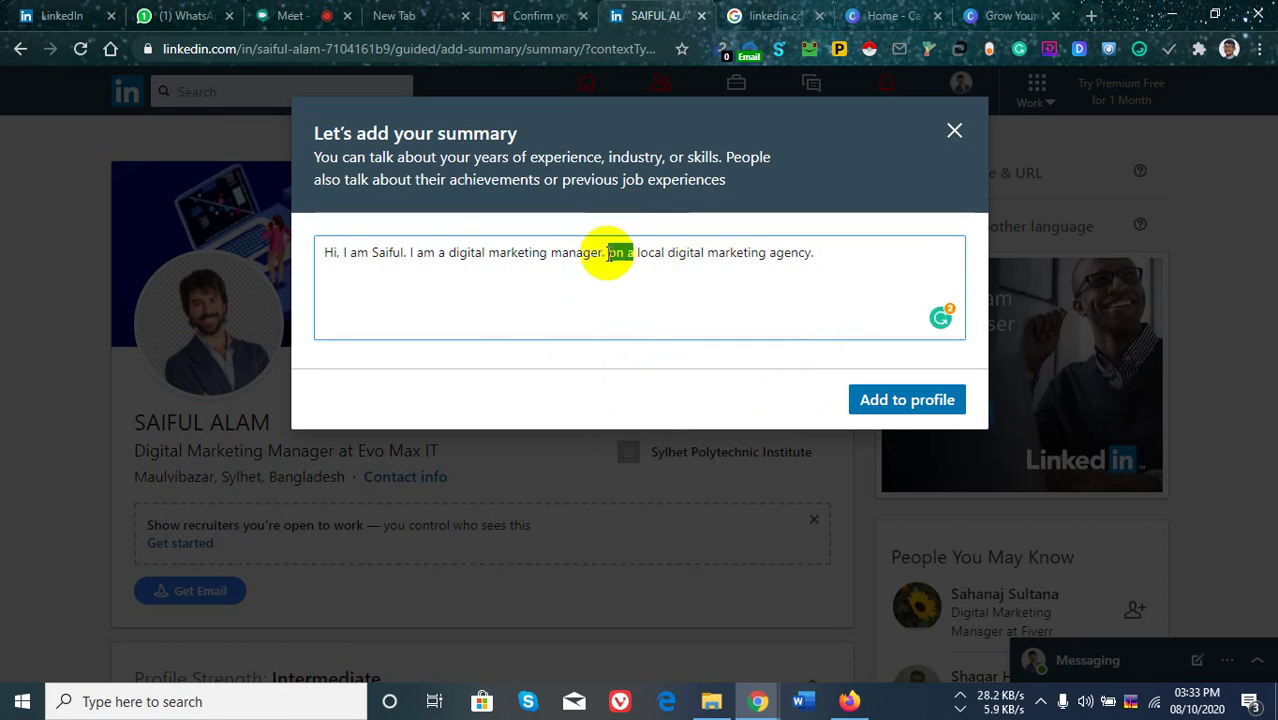
pyautogui.press('BackSpace')
pyautogui.write('I am ')
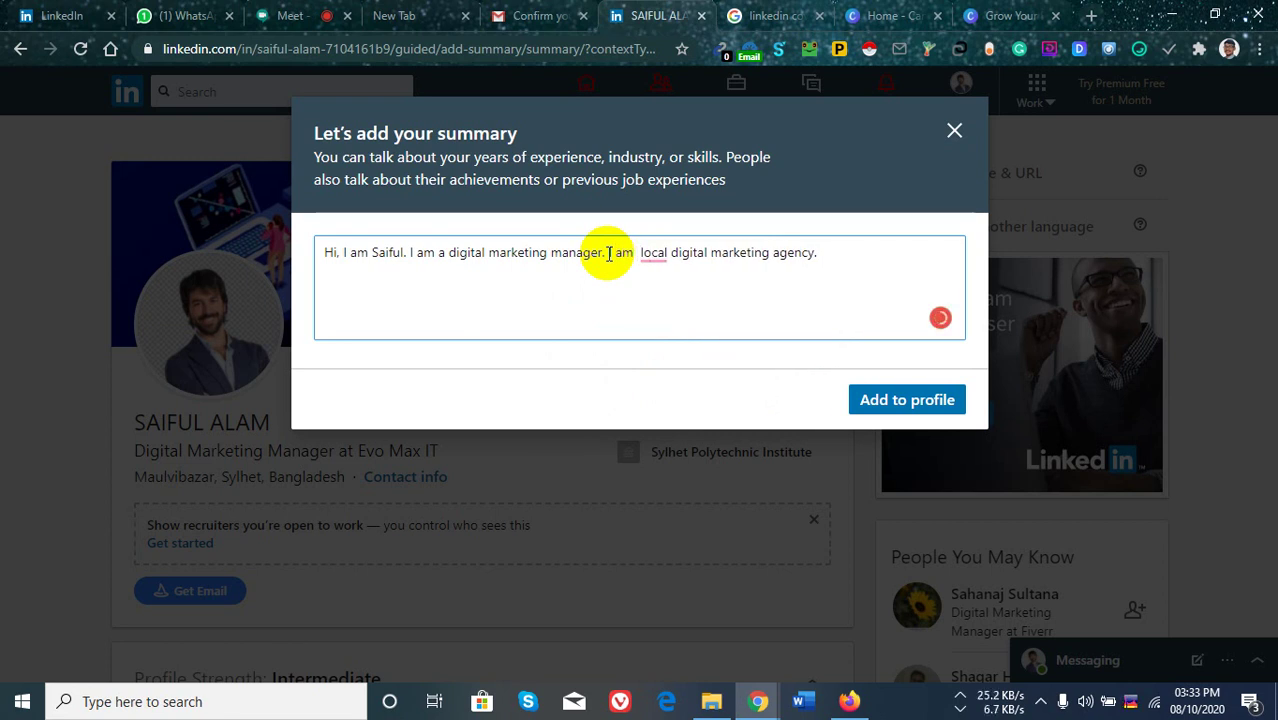
pyautogui.write('working  ')
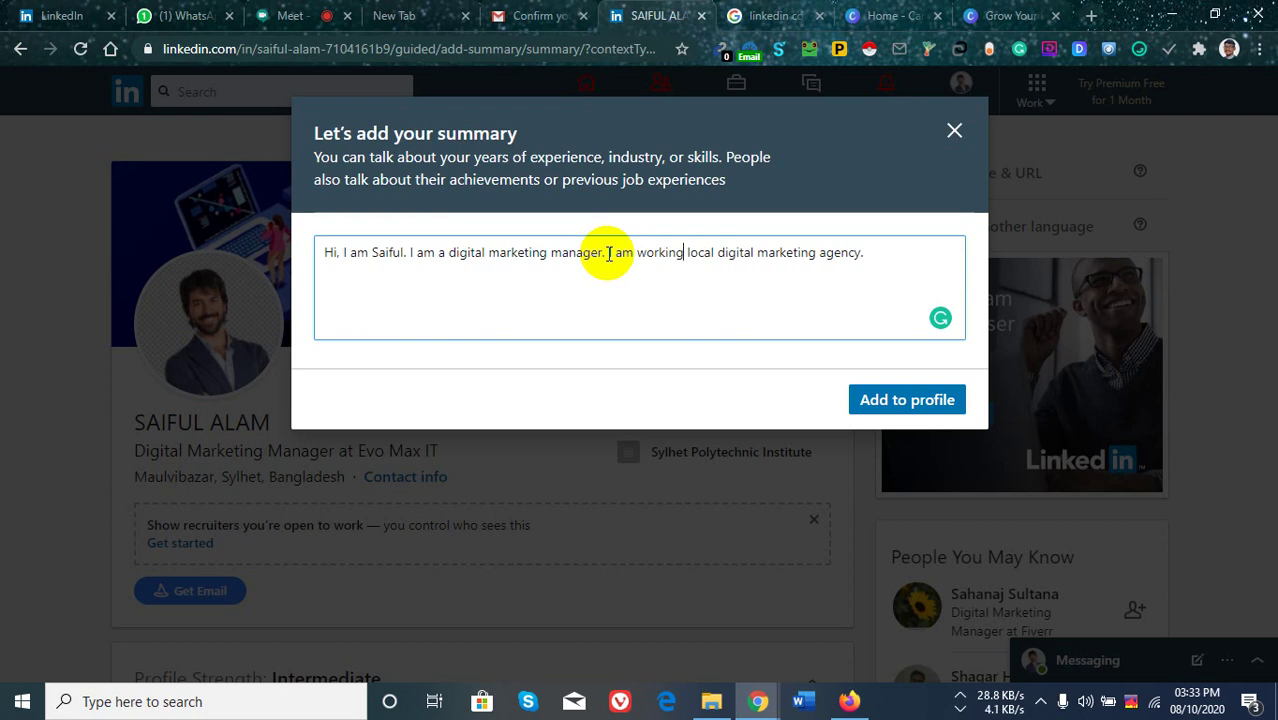
pyautogui.write('on')
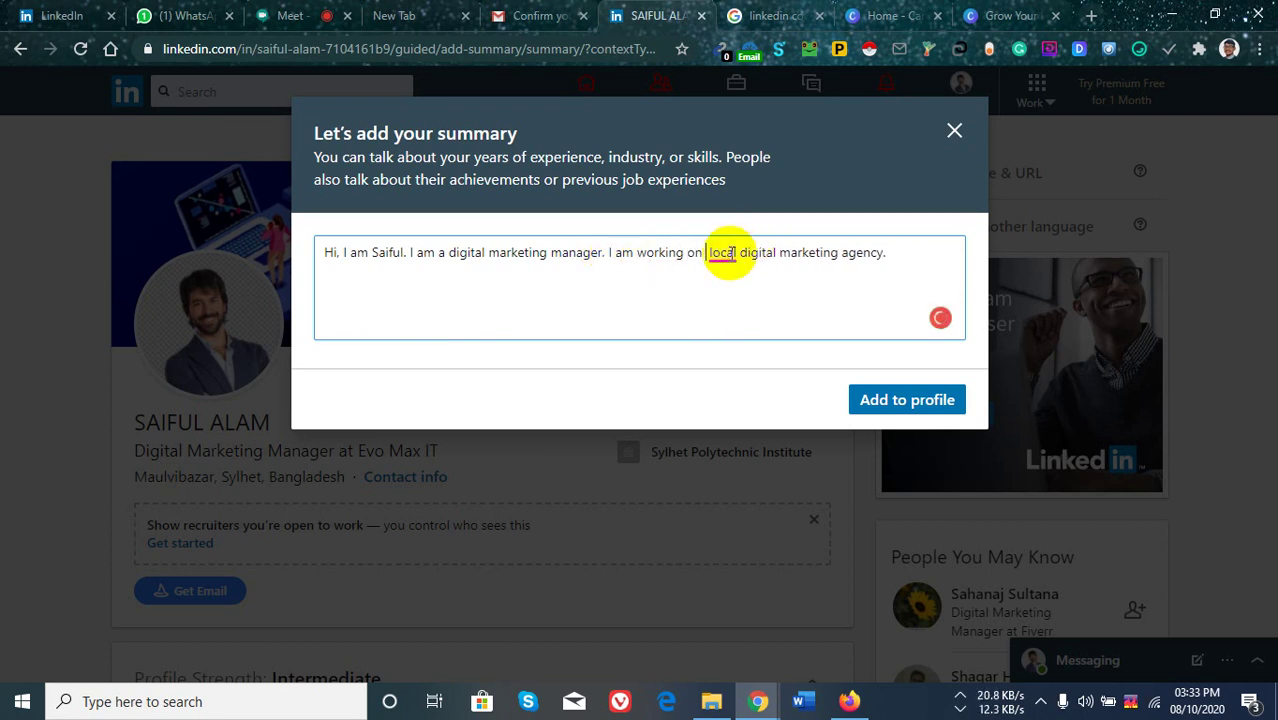
pyautogui.moveTo(725, 252)
pyautogui.click(758, 314)
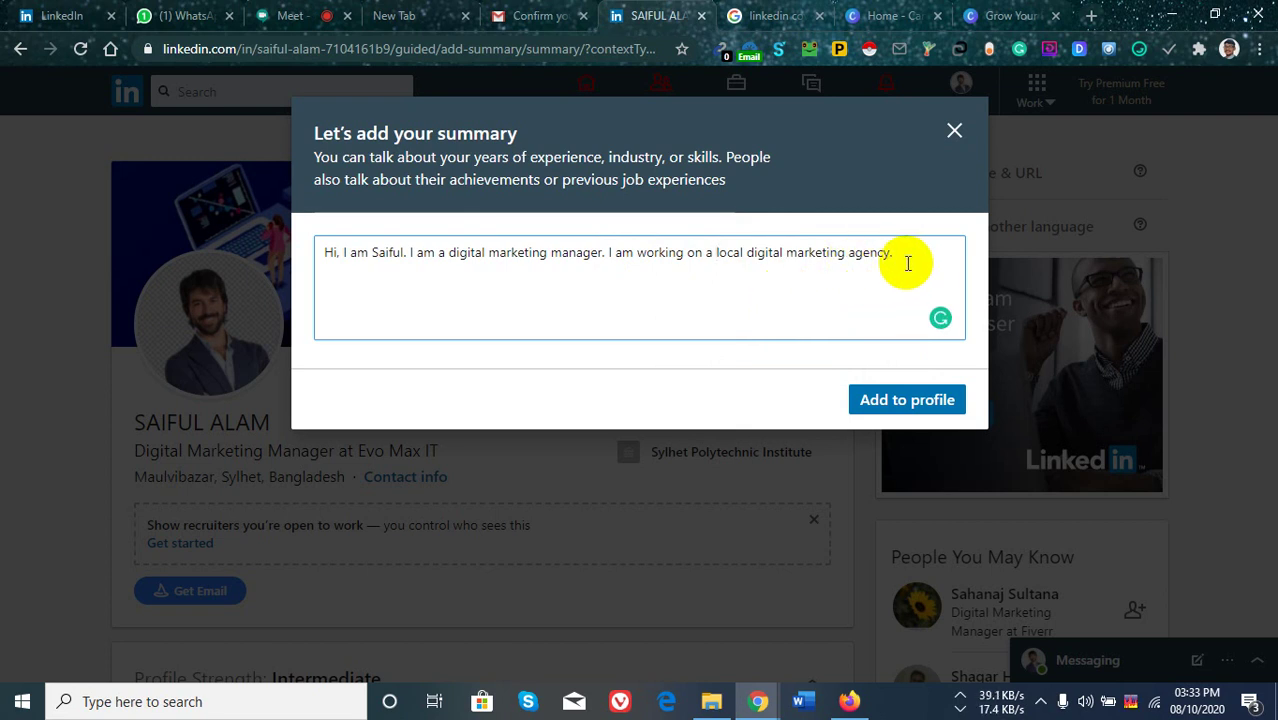
# Add a sentence naming the agency EVO MAX IT, begin 'I am expert in', and switch to Google Meet.
pyautogui.write('Its B')
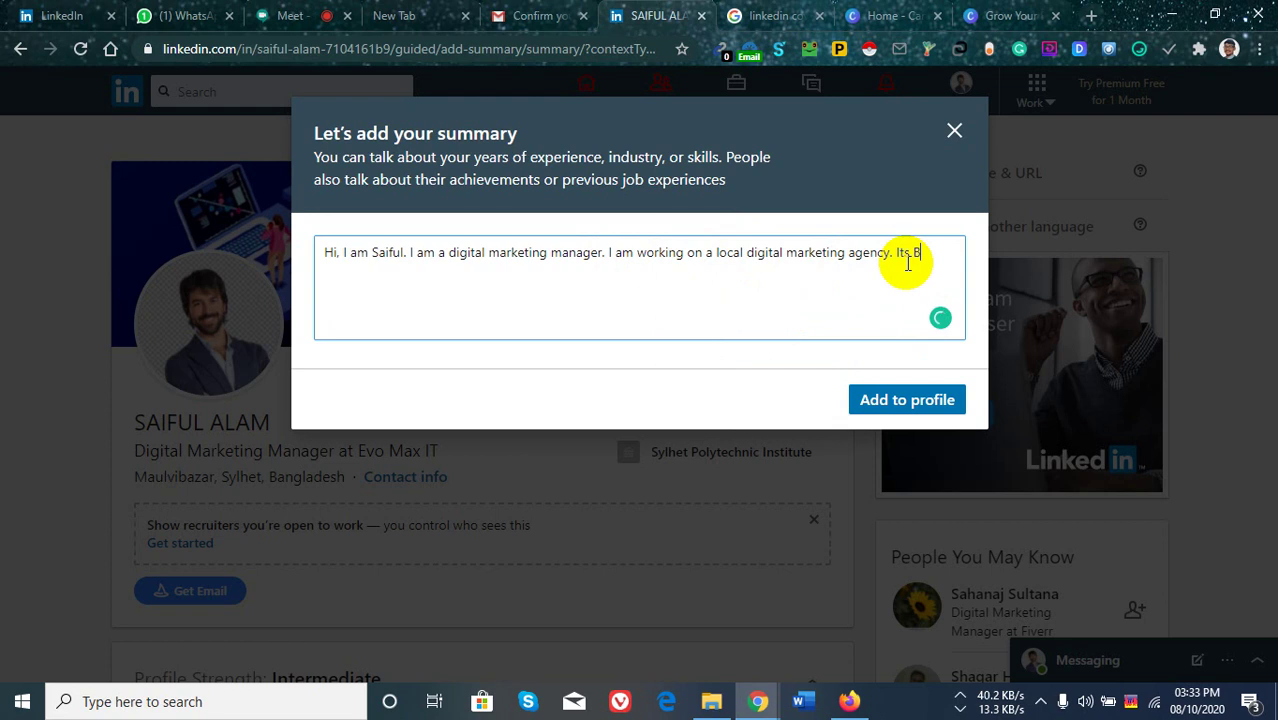
pyautogui.press('BackSpace')
pyautogui.press('BackSpace')
pyautogui.press('BackSpace')
pyautogui.write('i')
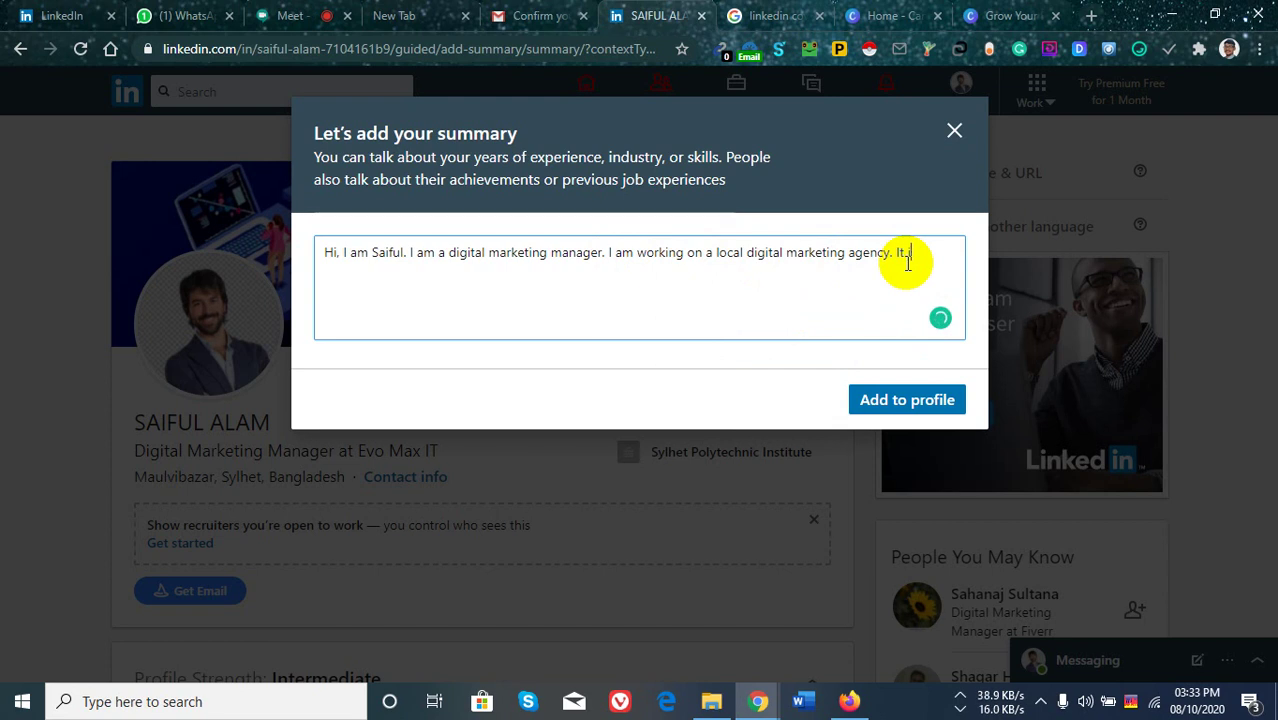
pyautogui.write('s EVO MAX IT.')
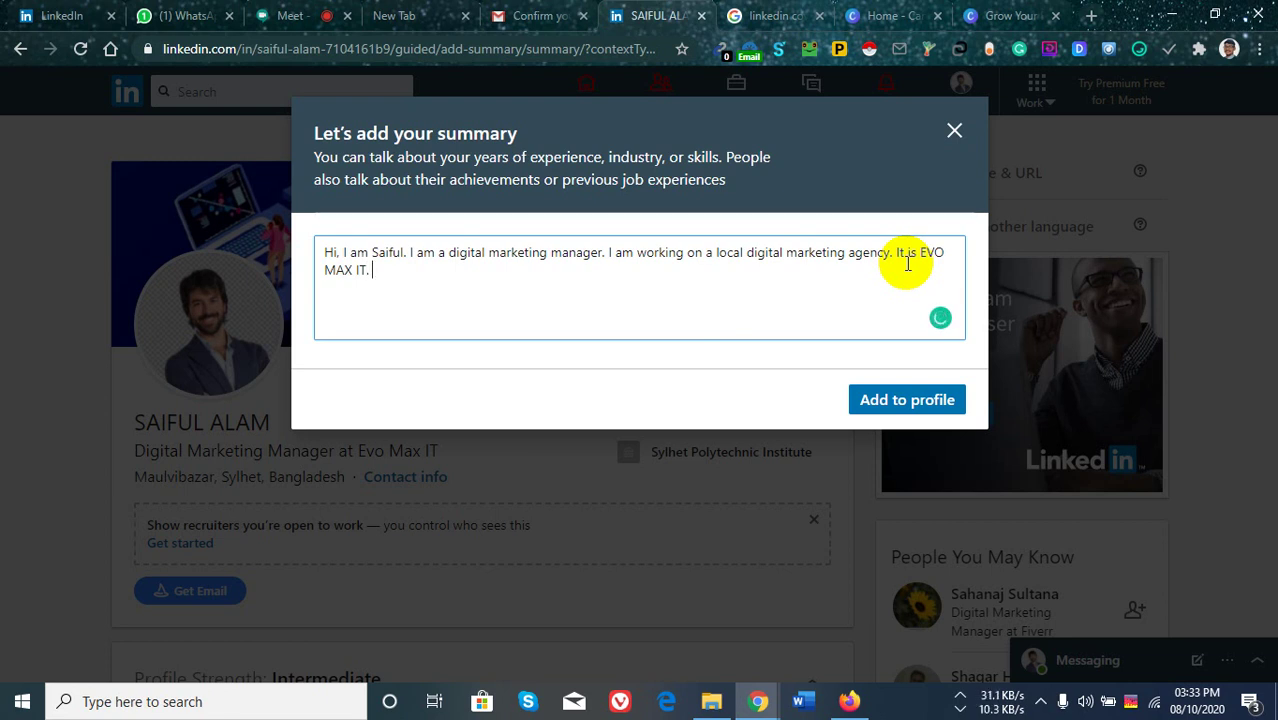
pyautogui.write('I am expert')
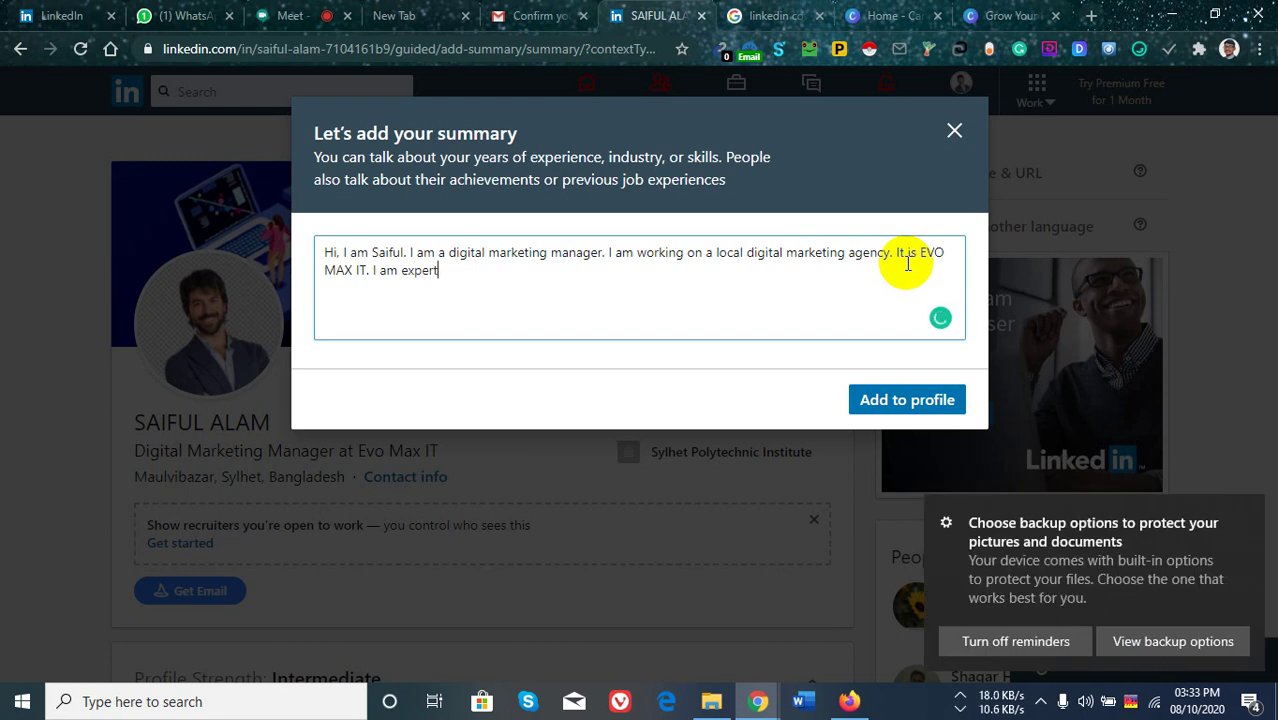
pyautogui.write(' in')
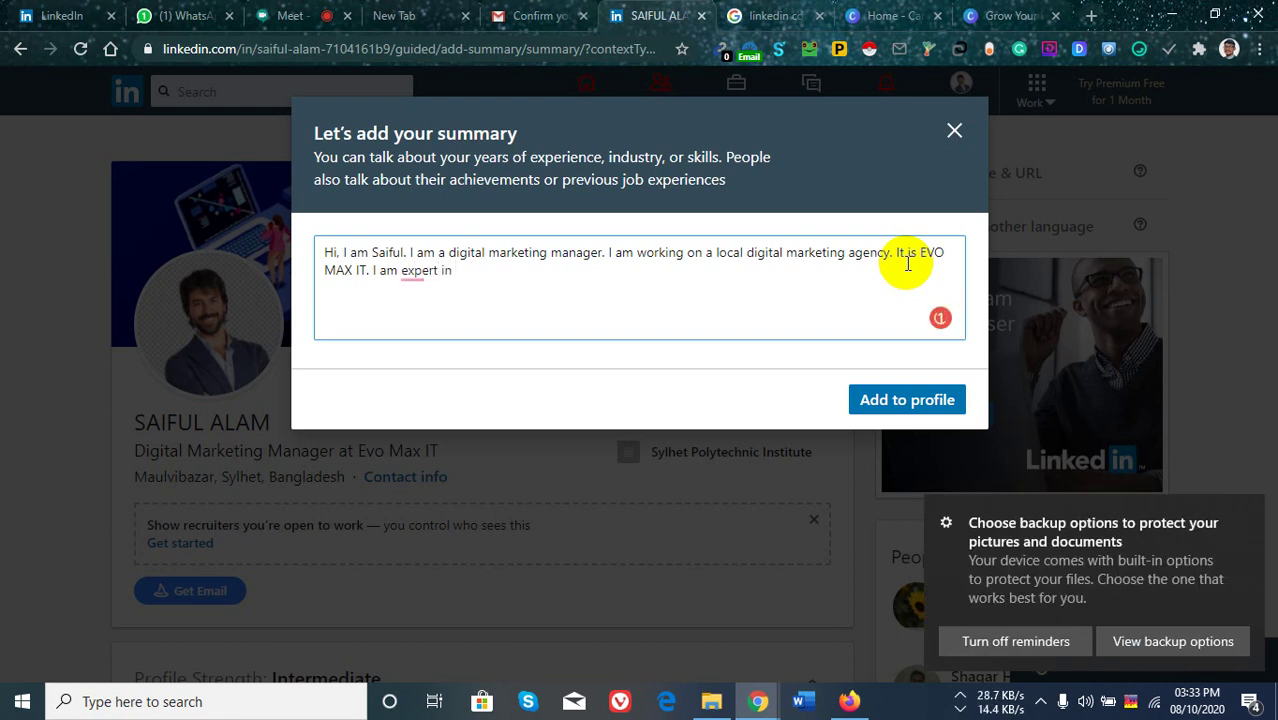
pyautogui.click(305, 12)
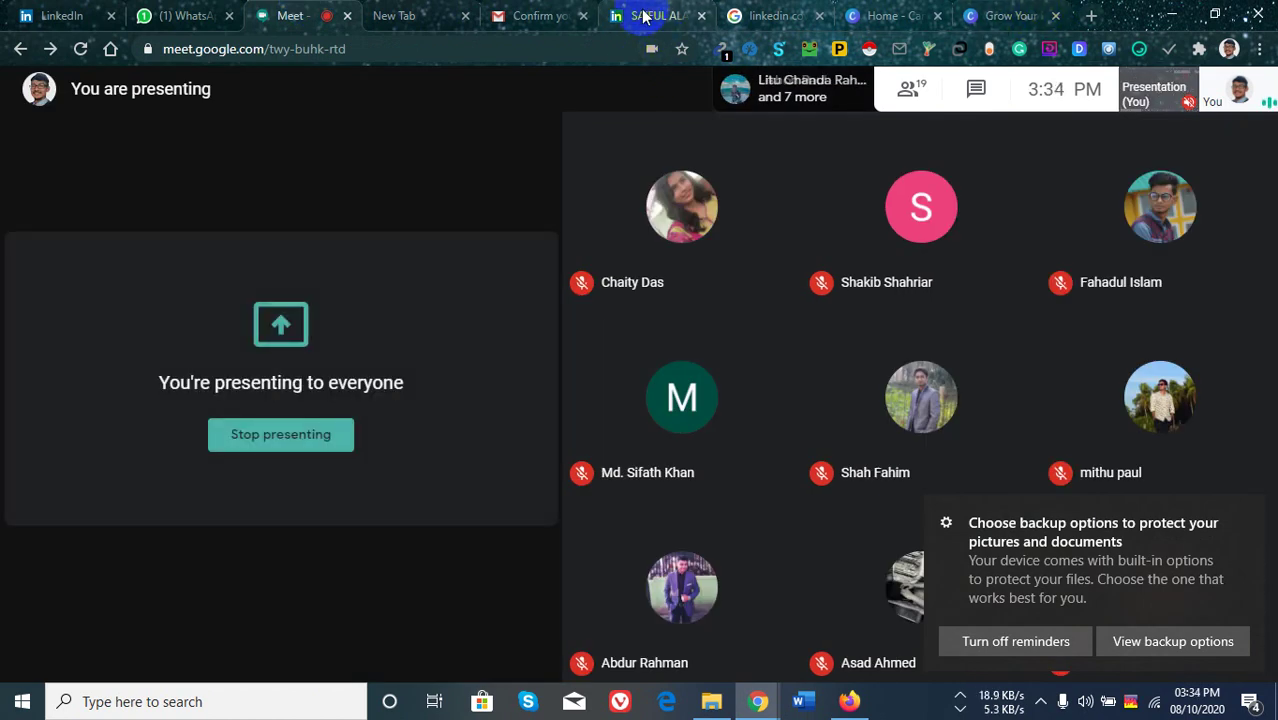
# List expertise as an expert in Digital Marketing, B2B Lead Generation, Data Entry and Email Marketing.
pyautogui.click(648, 16)
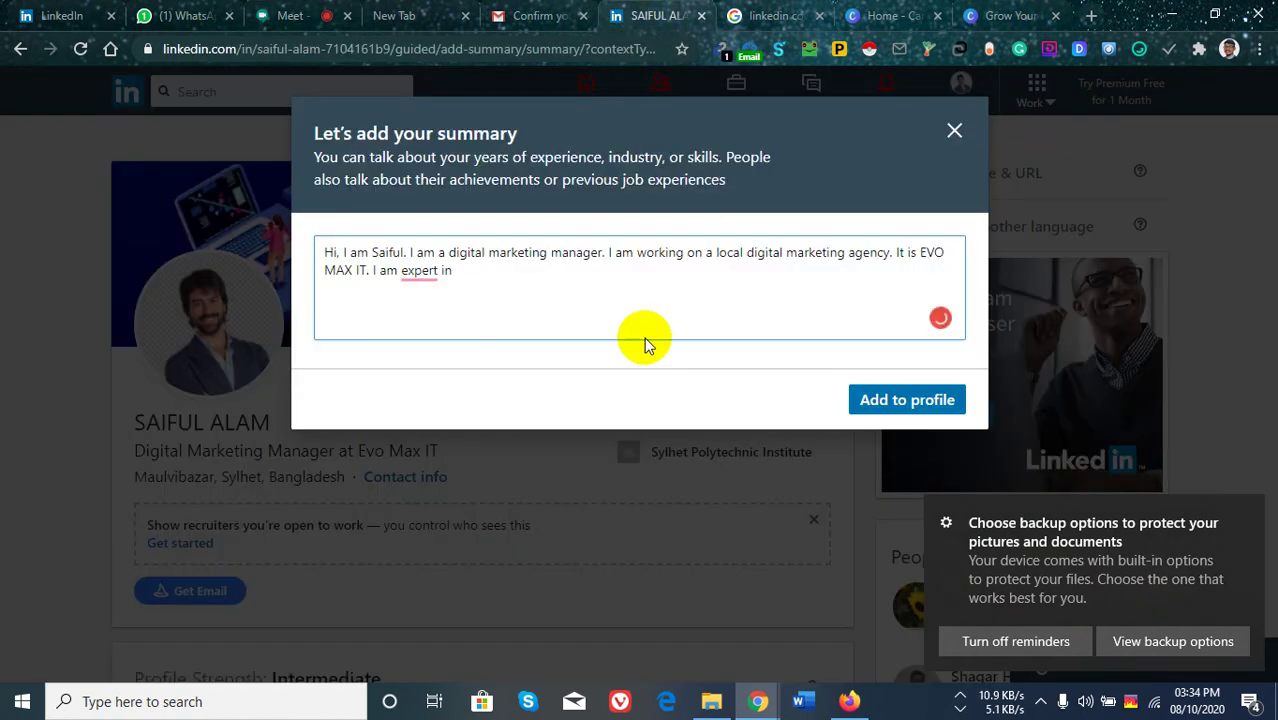
pyautogui.rightClick(420, 270)
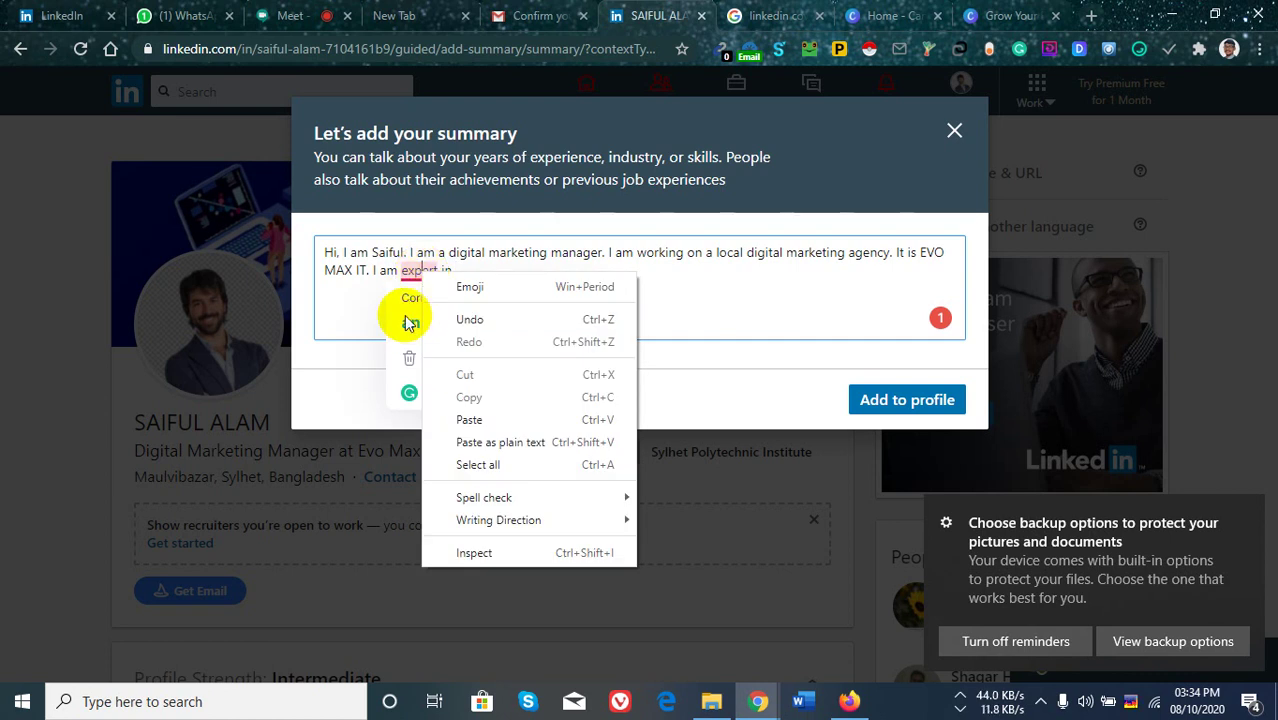
pyautogui.click(754, 292)
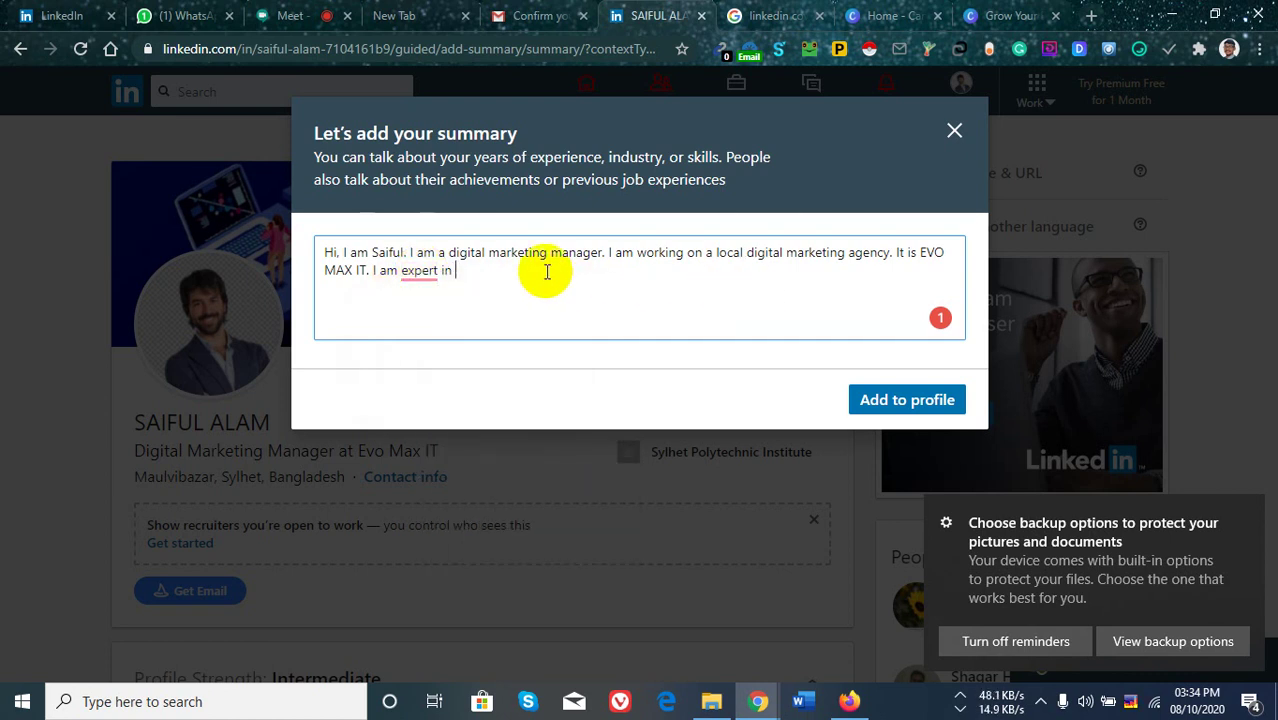
pyautogui.write('Digital ')
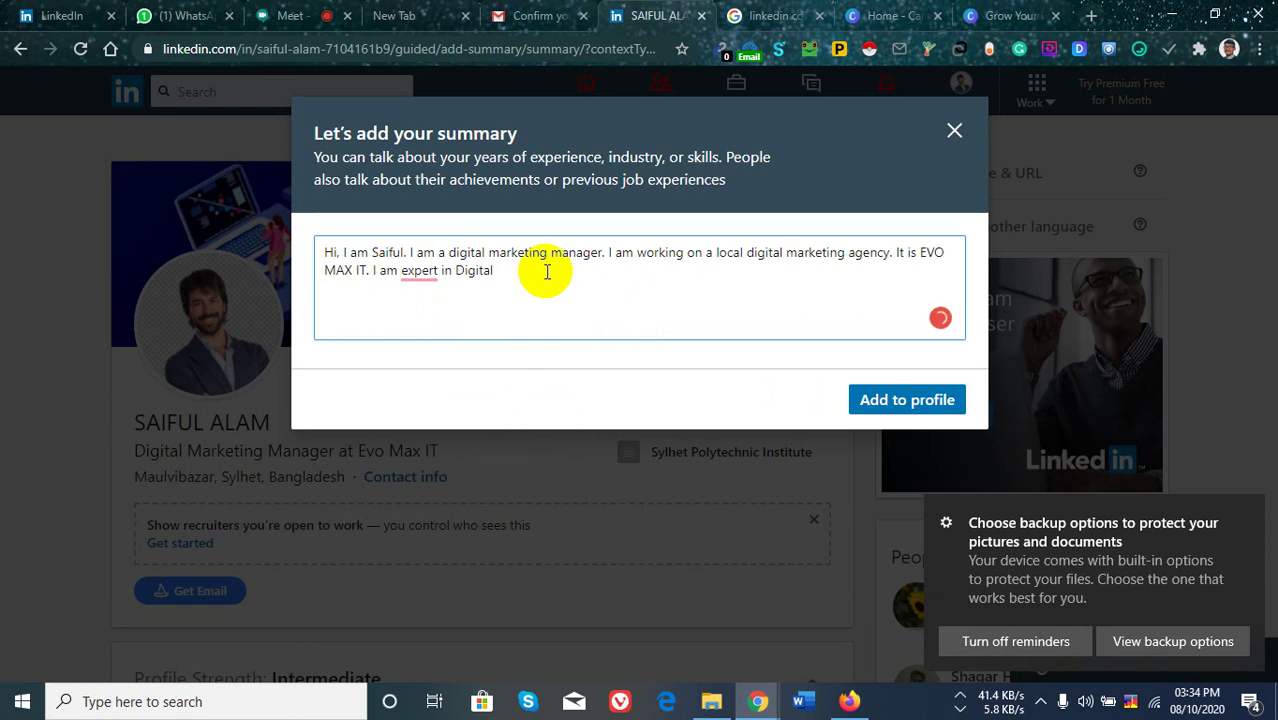
pyautogui.write('Marketing,')
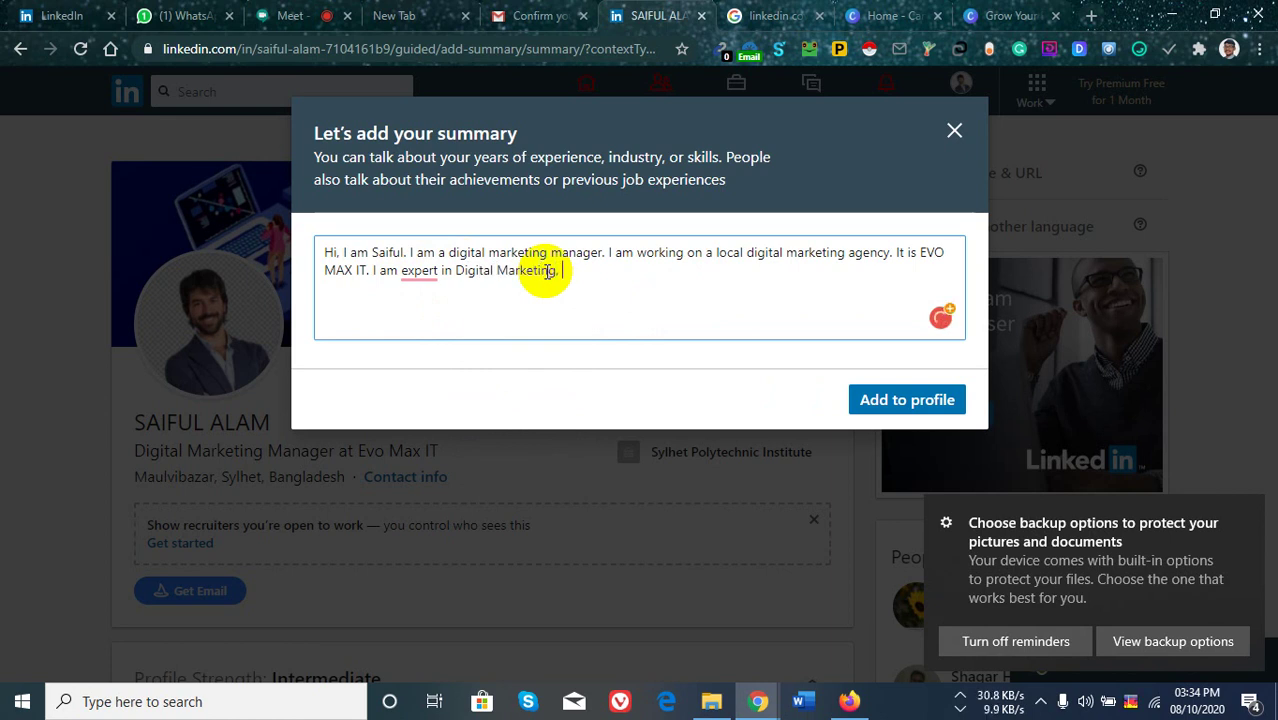
pyautogui.write('. ')
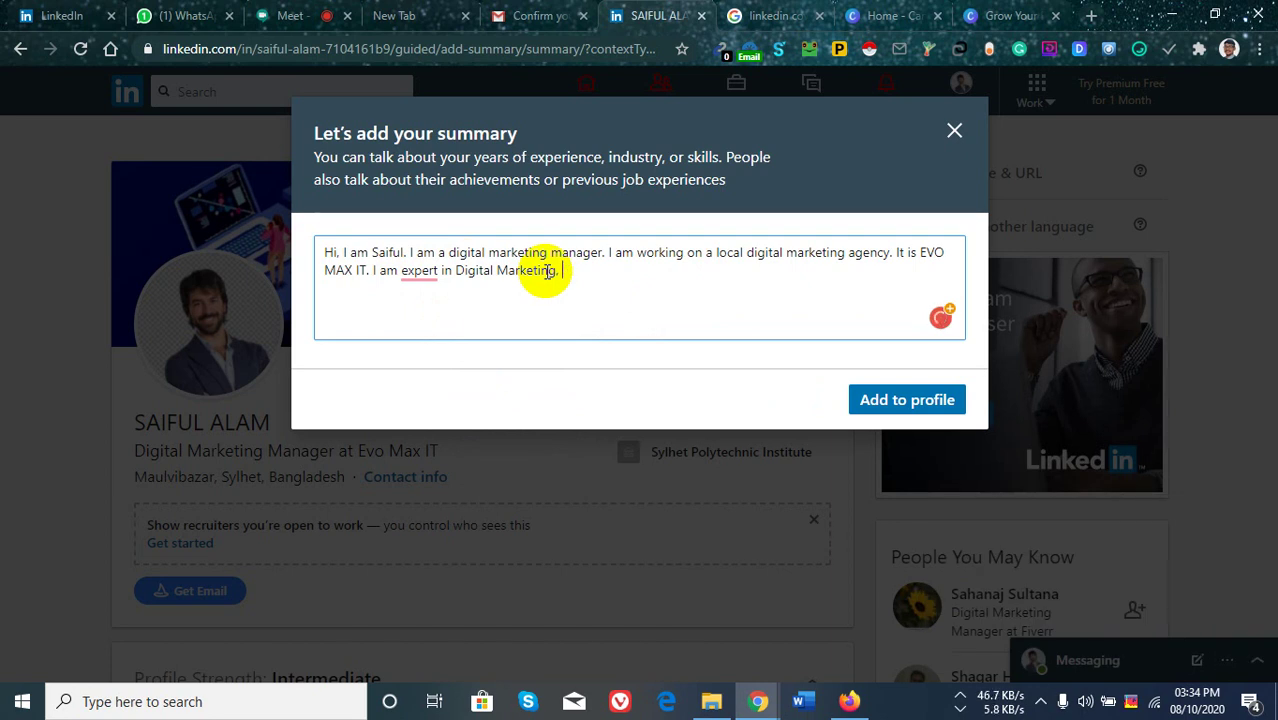
pyautogui.write('Lead ')
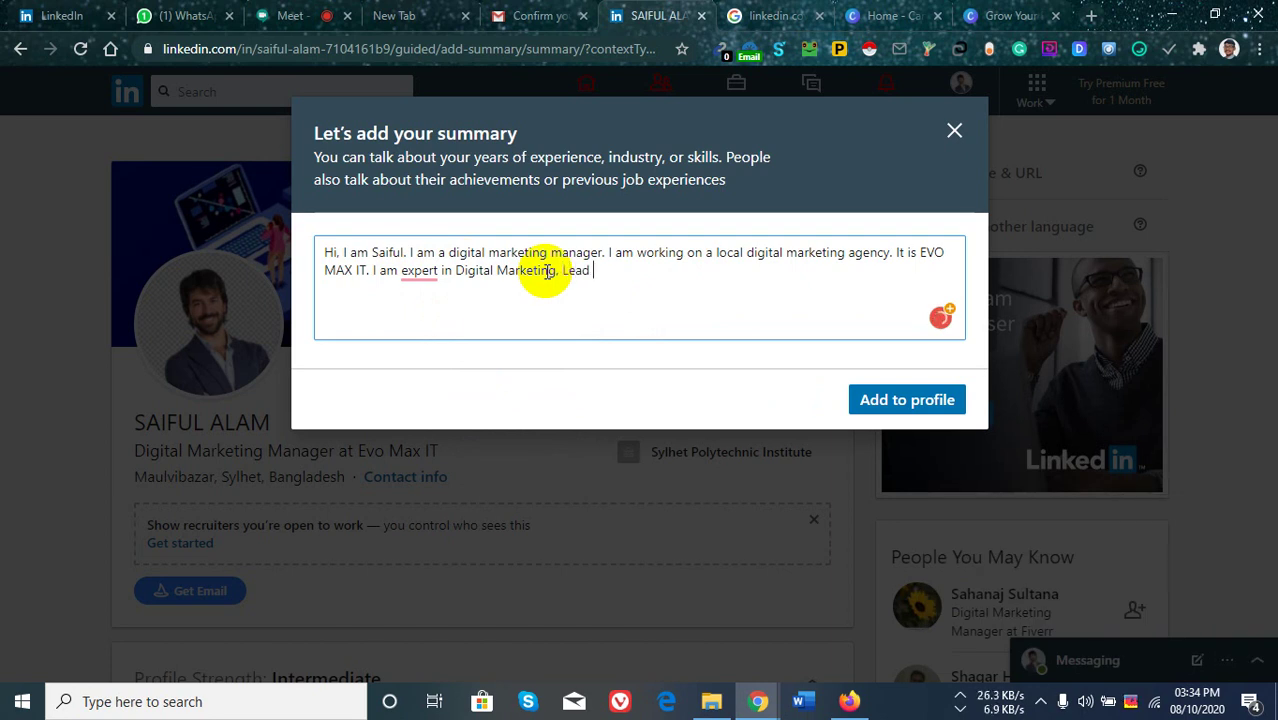
pyautogui.write('Generation')
pyautogui.click(419, 271)
pyautogui.click(445, 325)
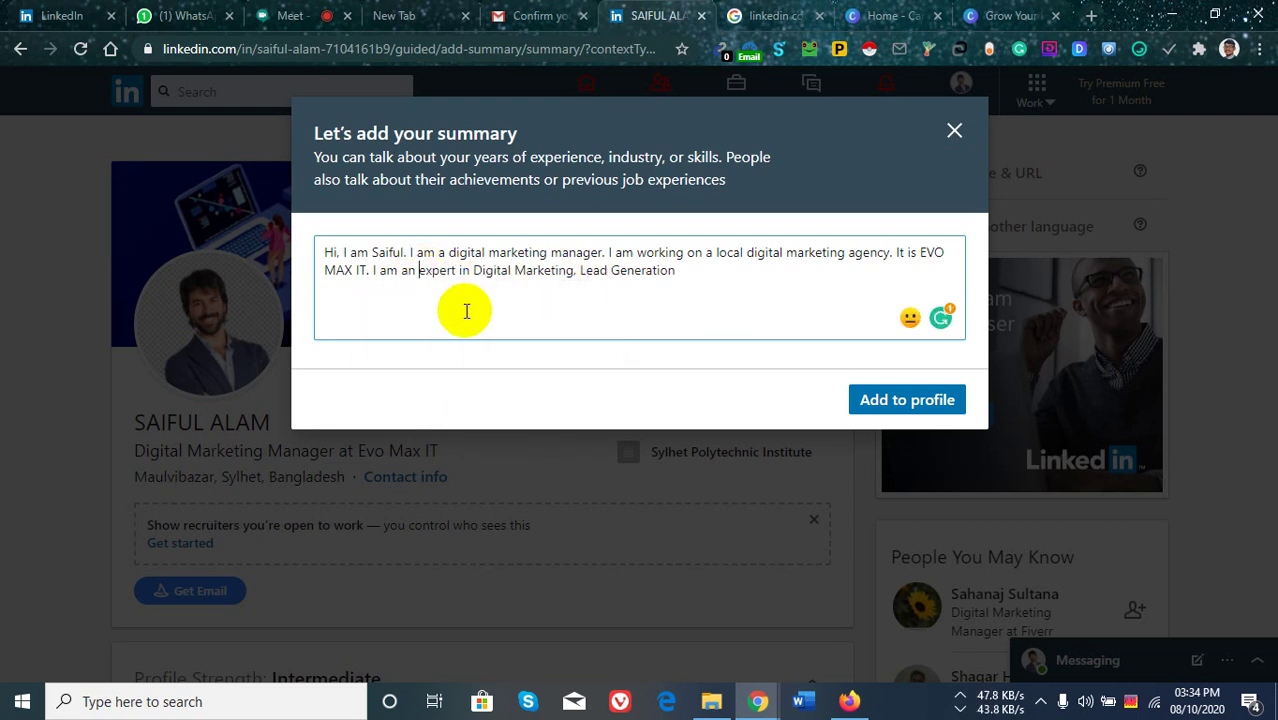
pyautogui.click(693, 273)
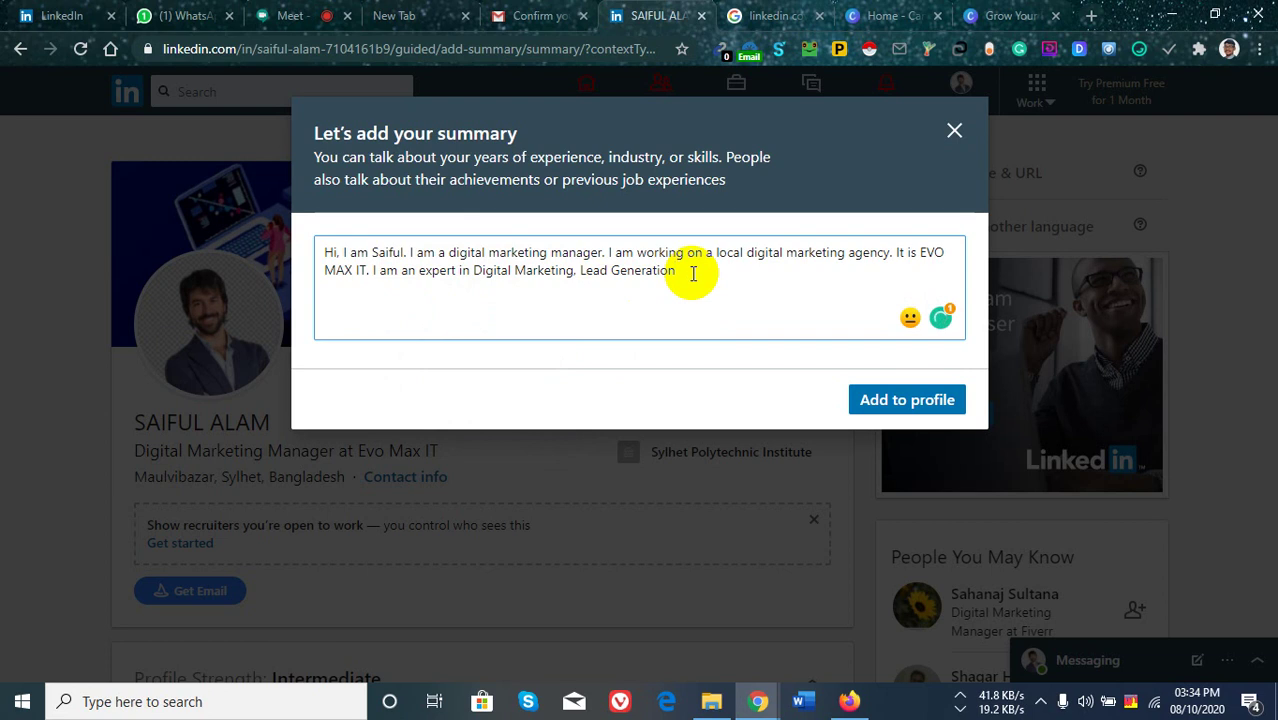
pyautogui.write(',')
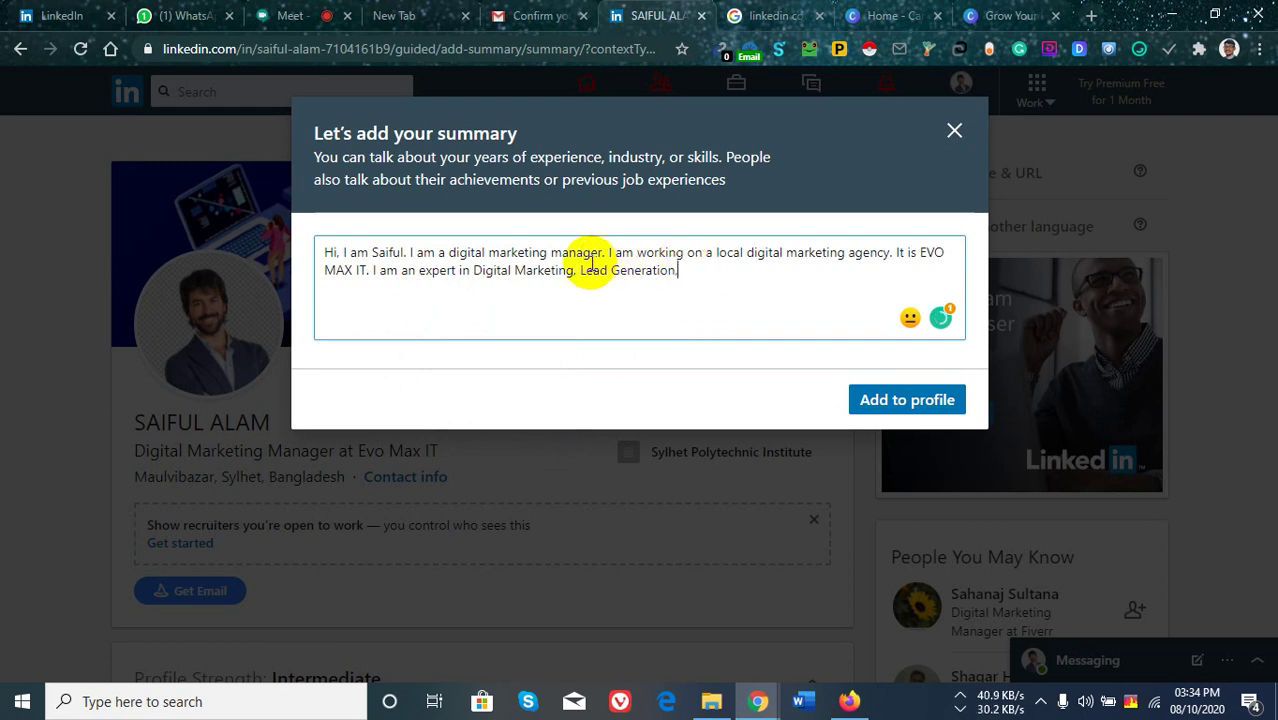
pyautogui.click(580, 265)
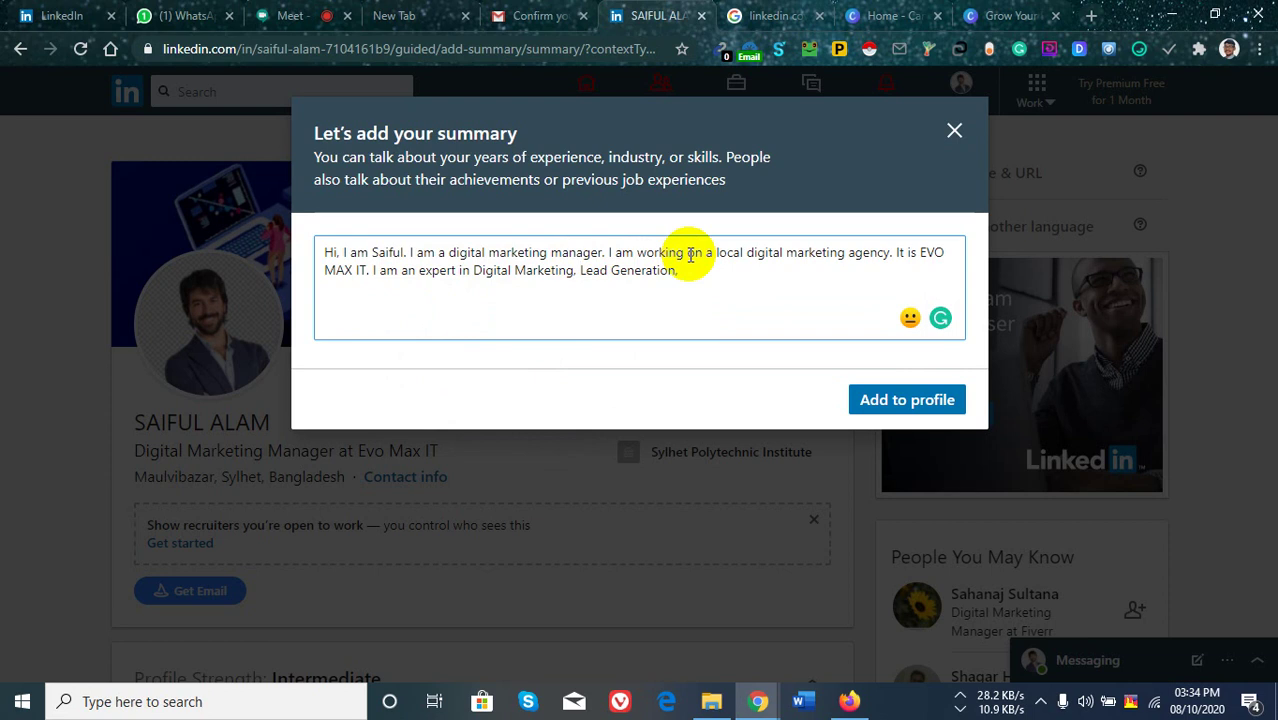
pyautogui.write('B2B')
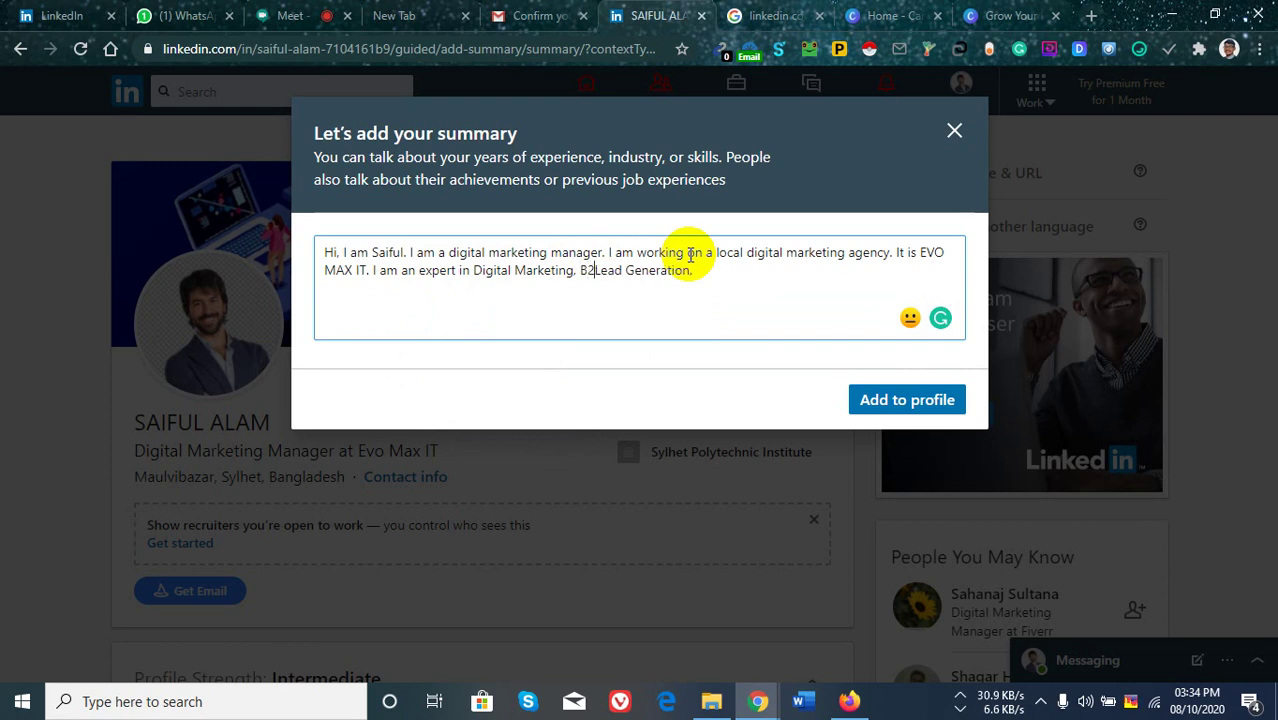
pyautogui.click(738, 280)
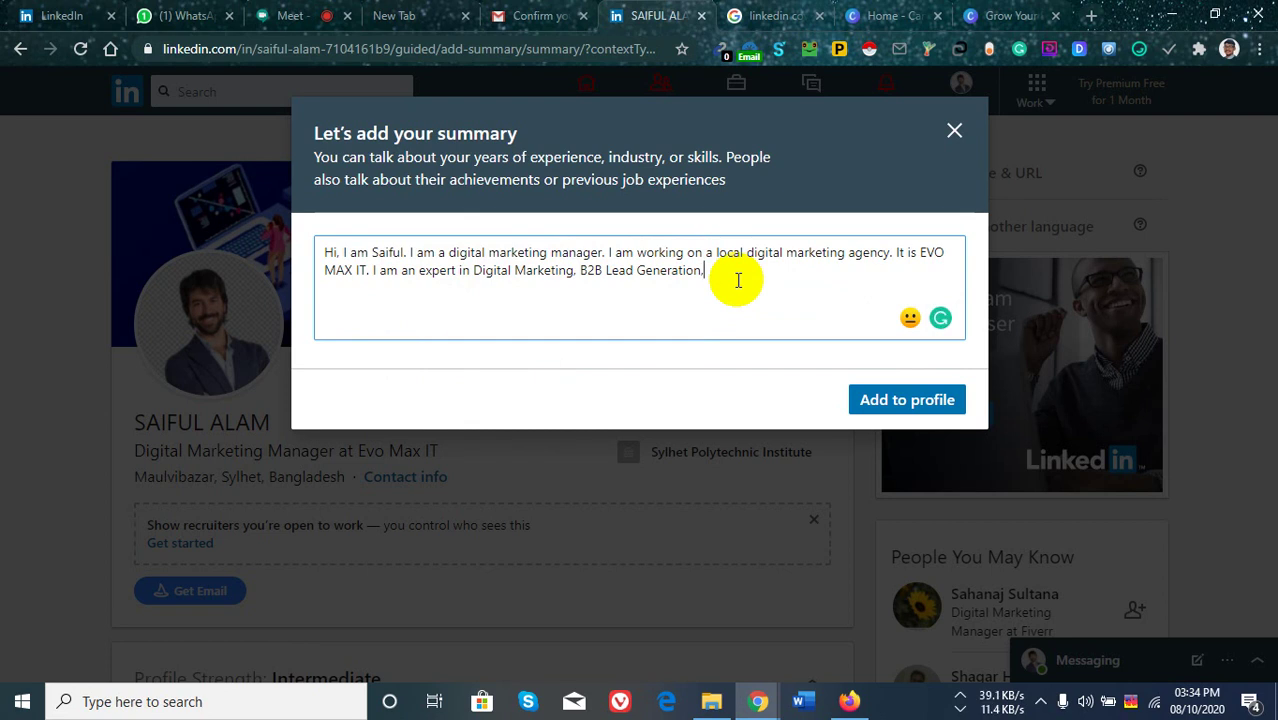
pyautogui.write('Data Enta.Entry. ')
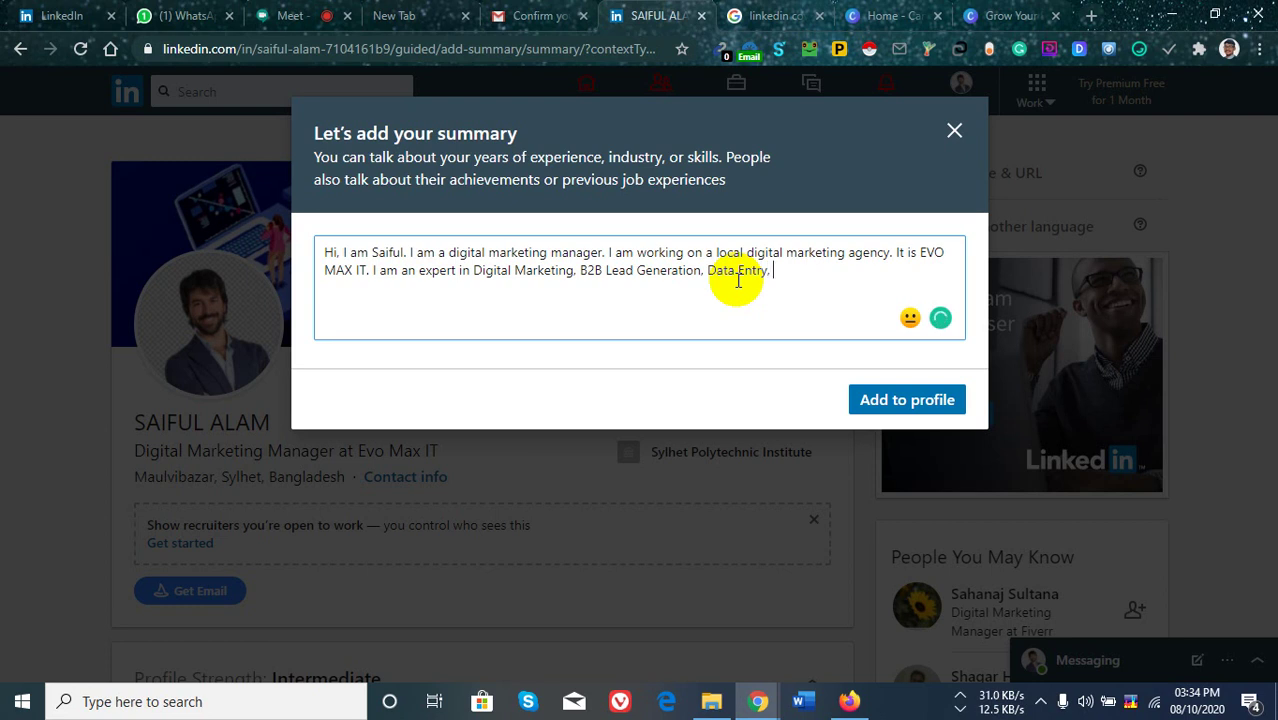
pyautogui.write('Email')
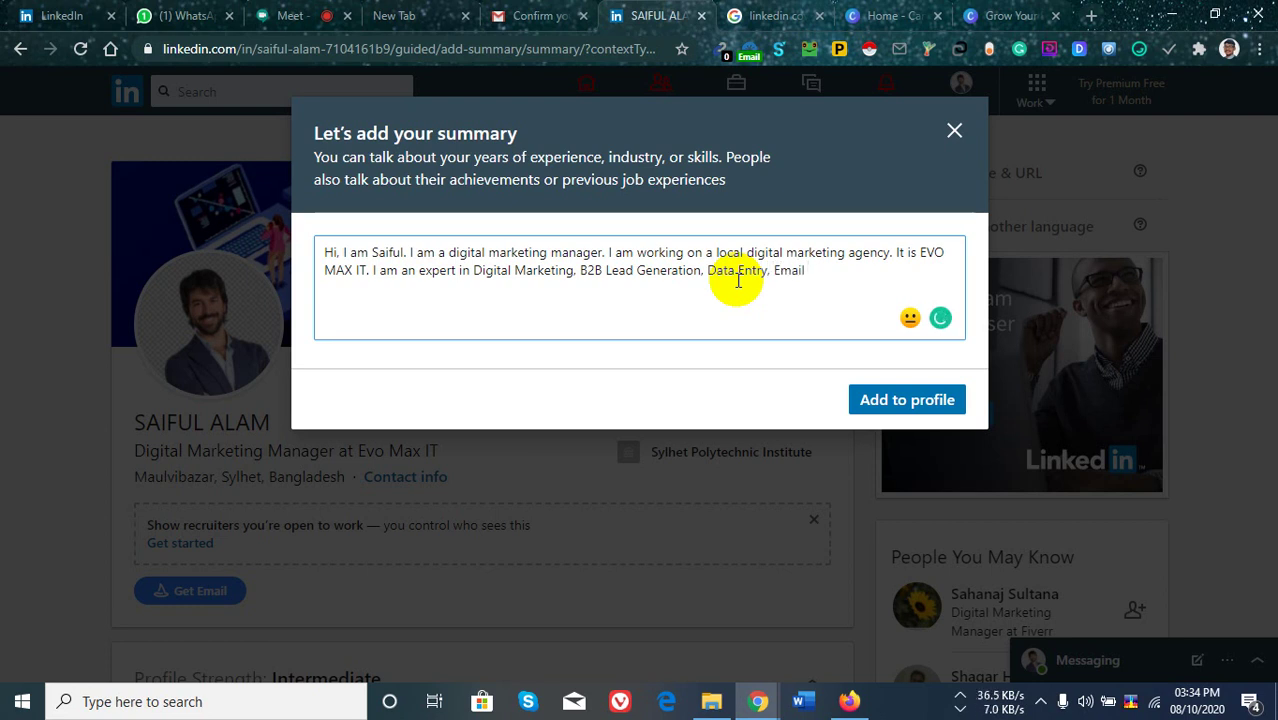
pyautogui.write(' Marketing.')
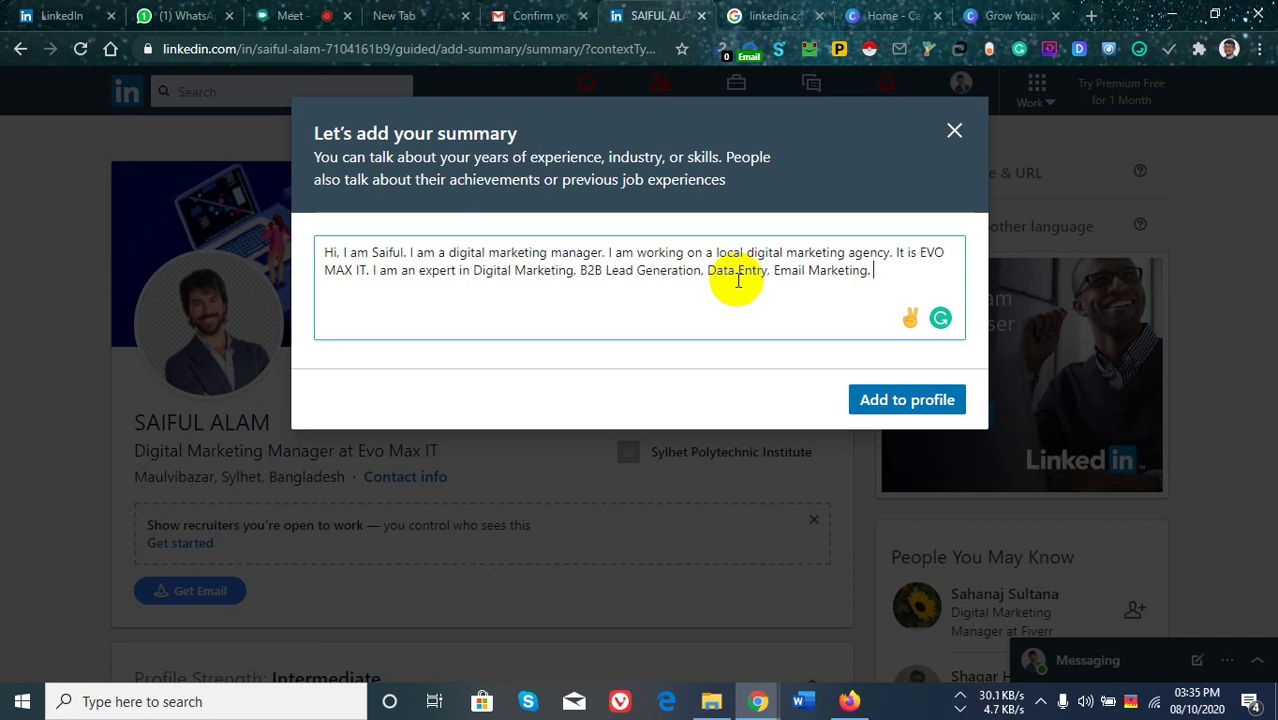
# Add 'I have 5 years' experience in those services' plus Phone and Email contact lines.
pyautogui.write('I have ')
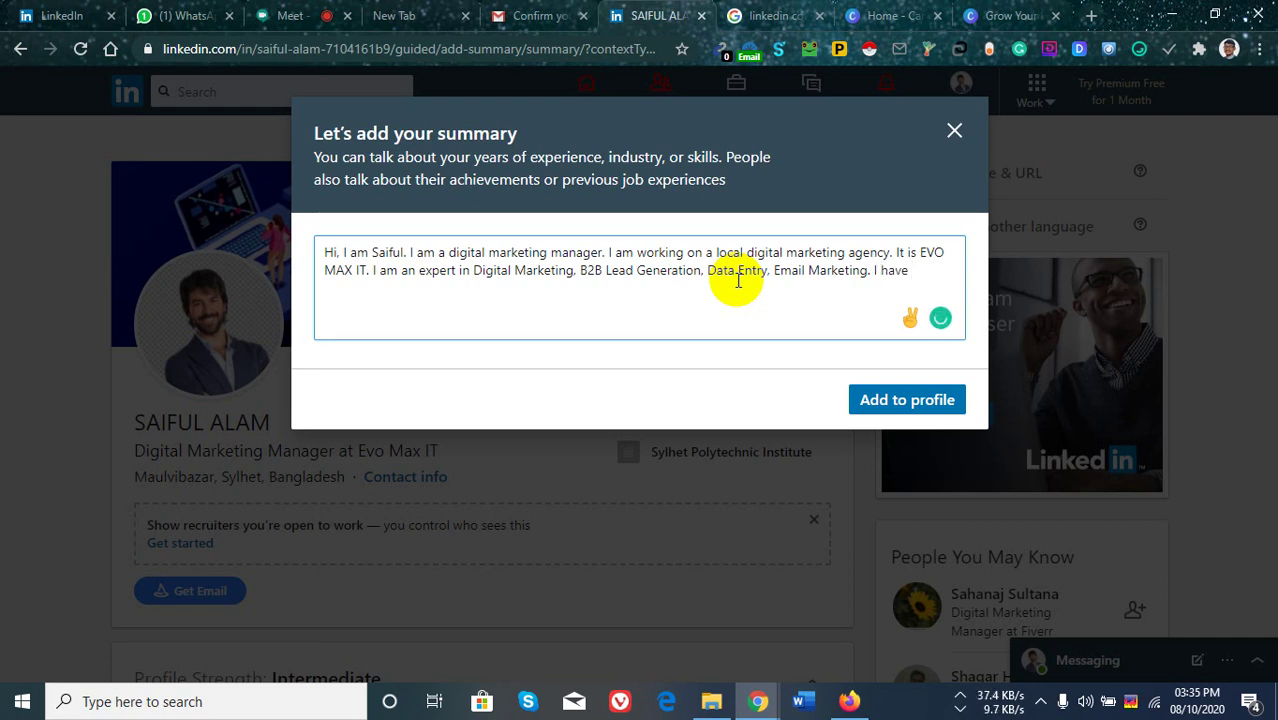
pyautogui.write('5 yea')
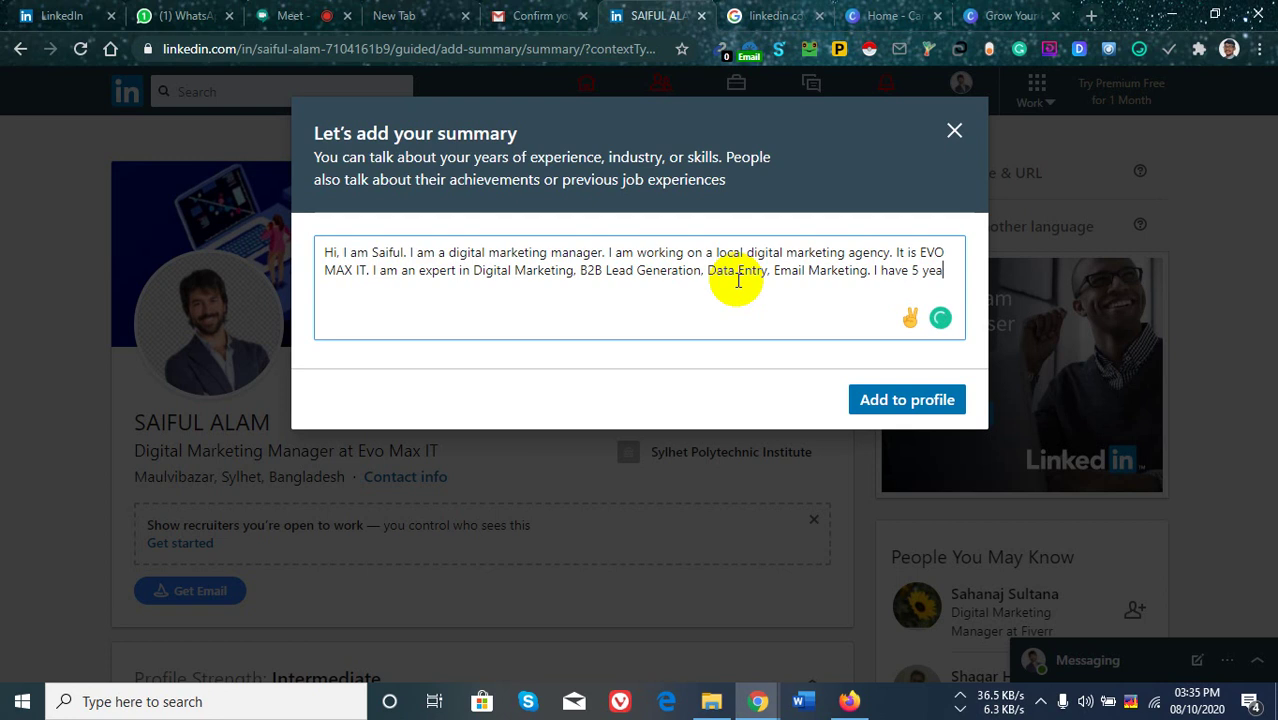
pyautogui.write('rs experien')
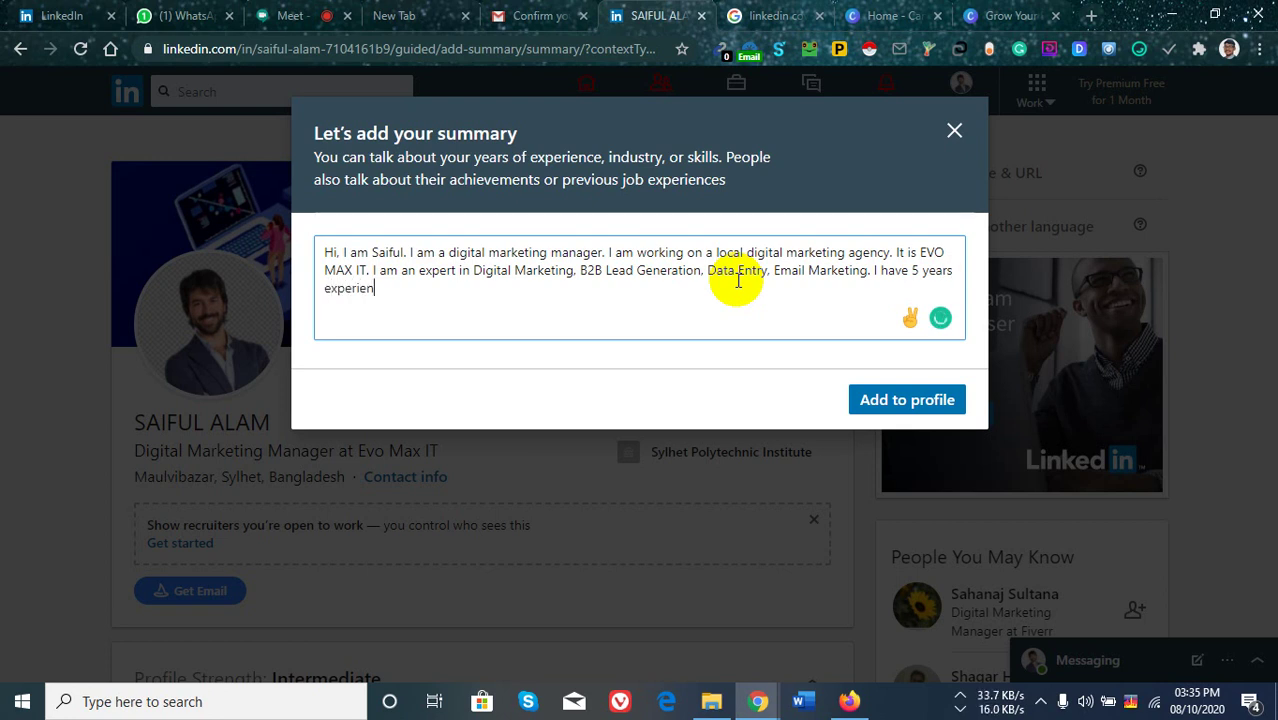
pyautogui.write('ce in')
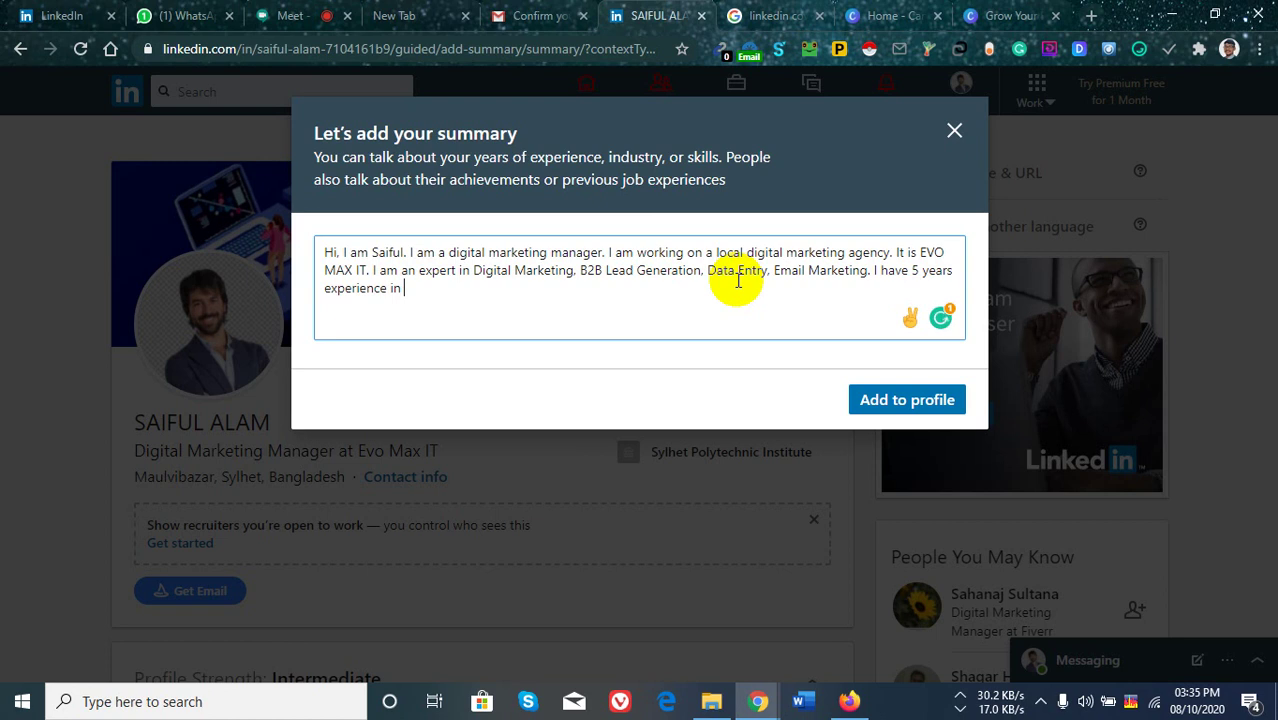
pyautogui.write(' those')
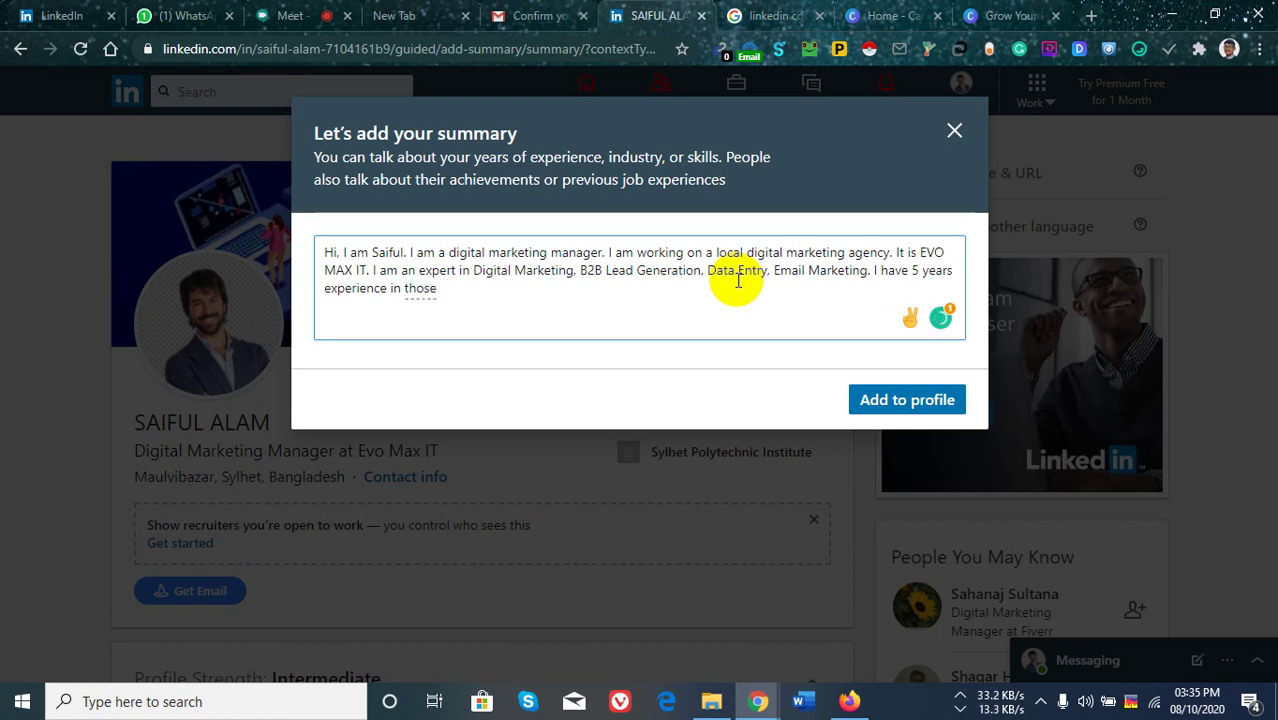
pyautogui.write(' services.')
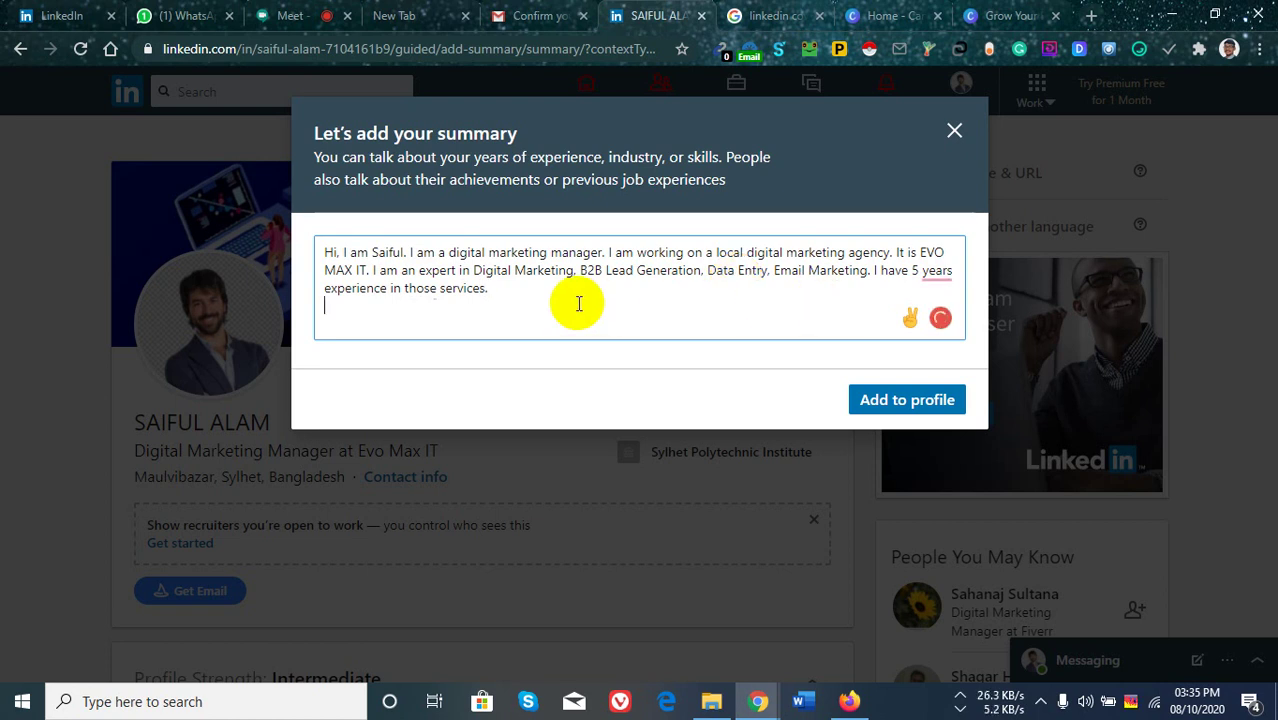
pyautogui.press('Return')
pyautogui.write('Phone')
pyautogui.write(':')
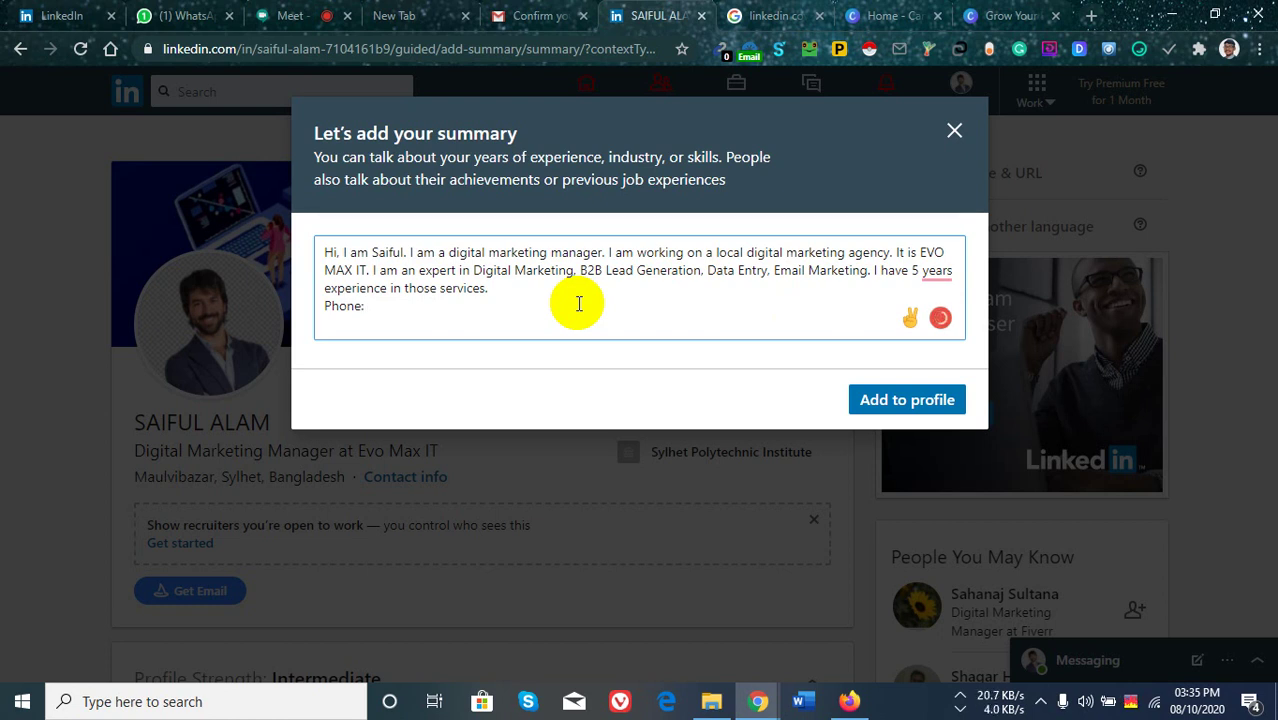
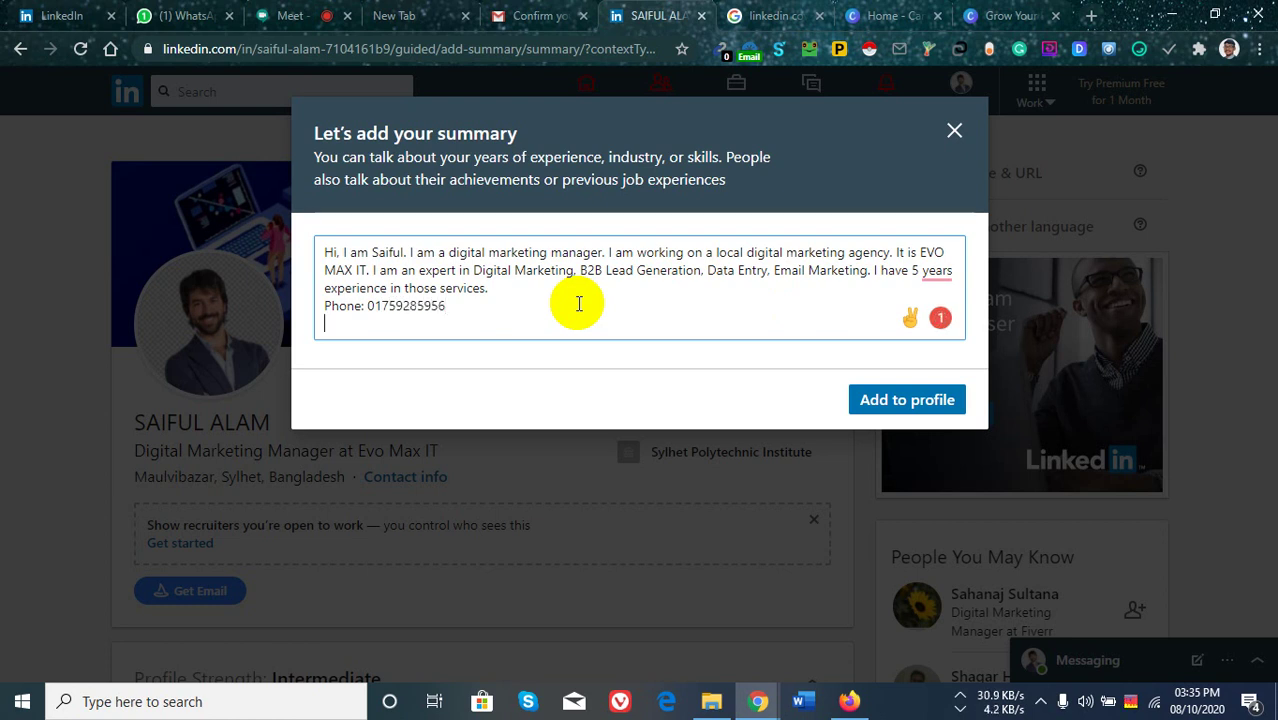
pyautogui.write(' Email')
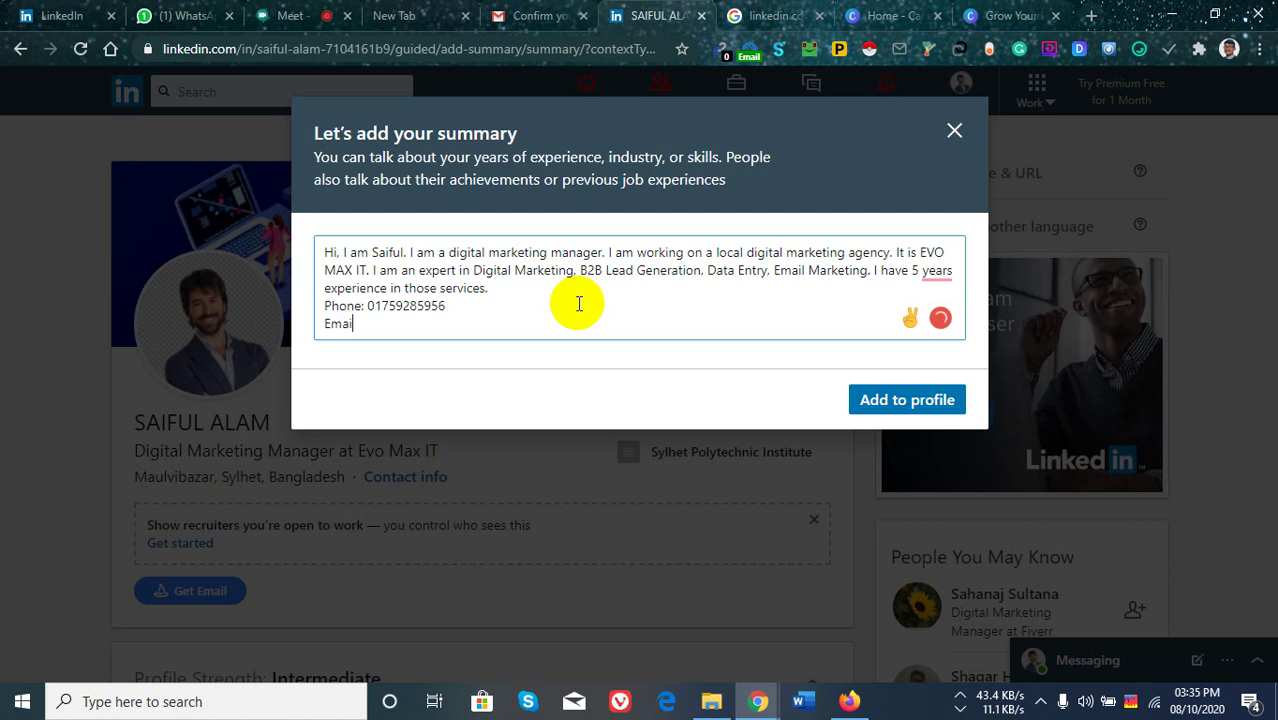
pyautogui.write(': ')
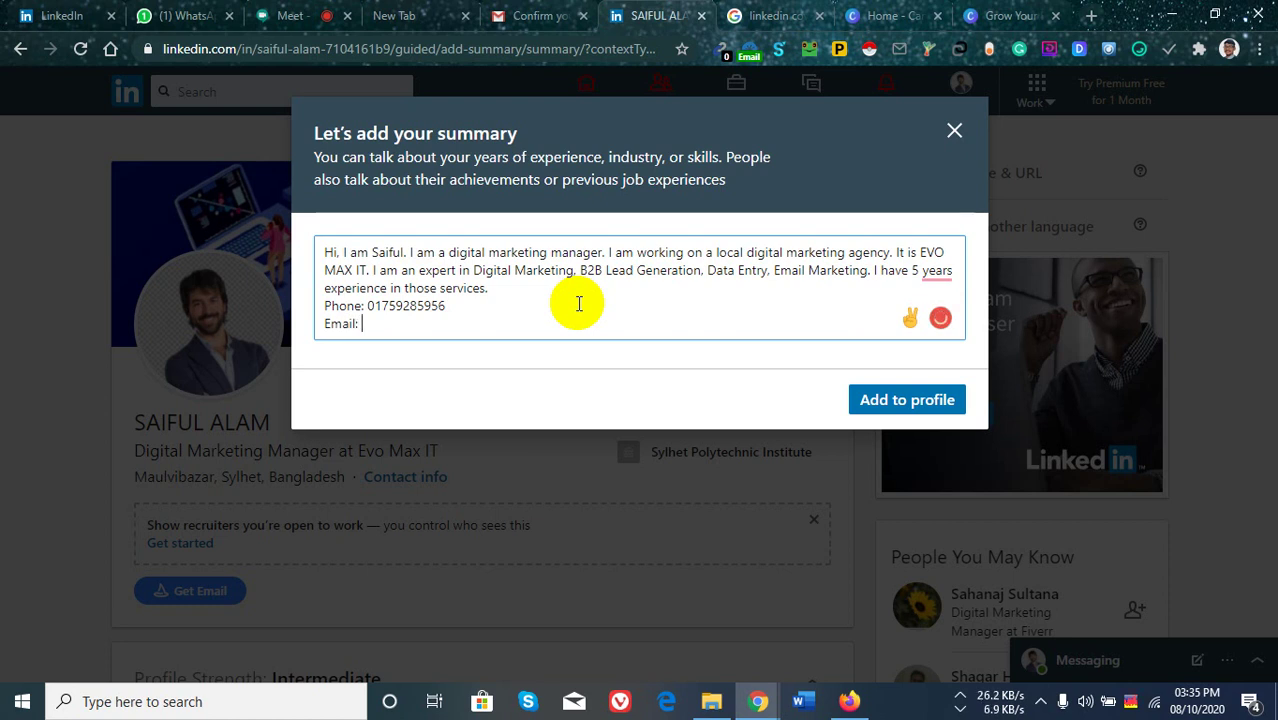
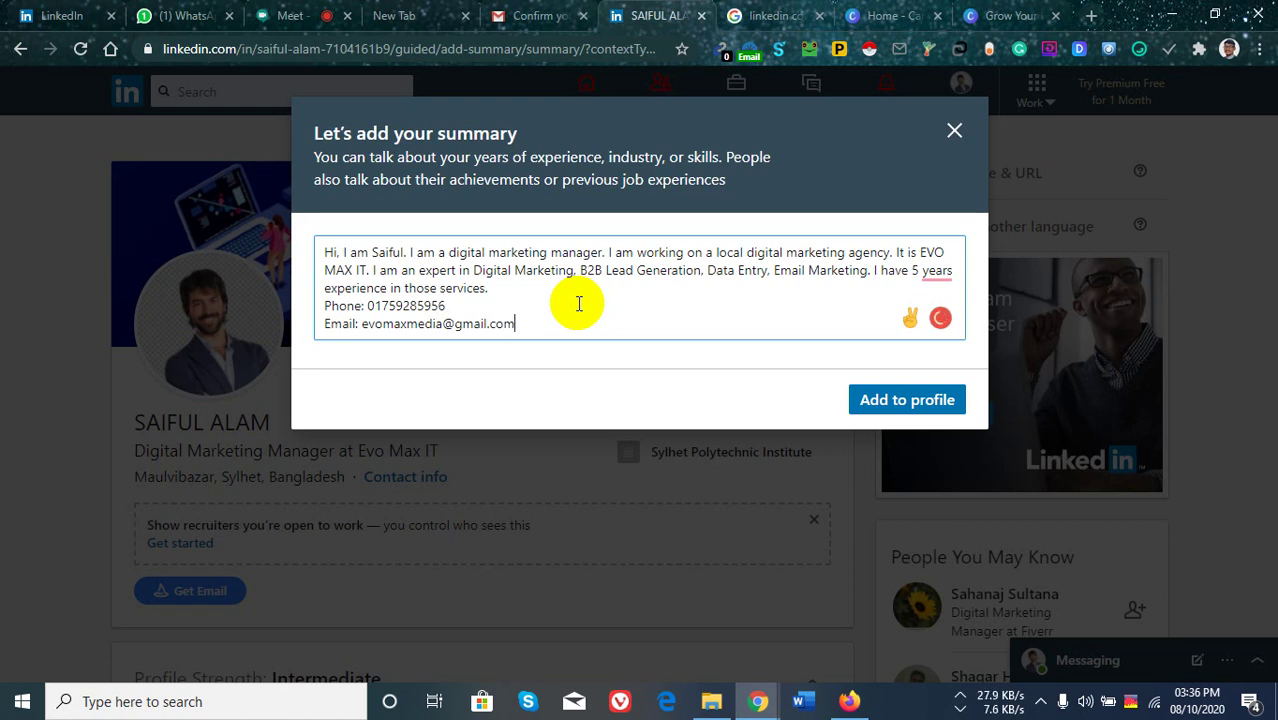
pyautogui.moveTo(943, 267)
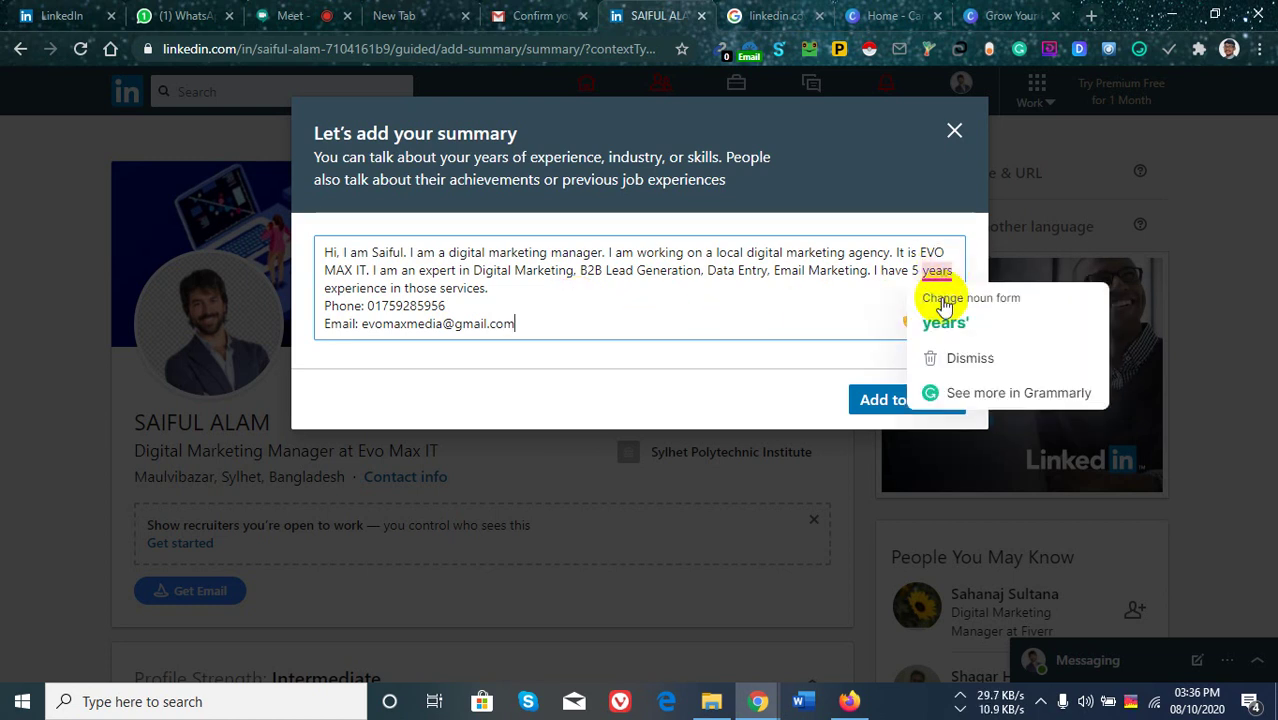
pyautogui.click(945, 302)
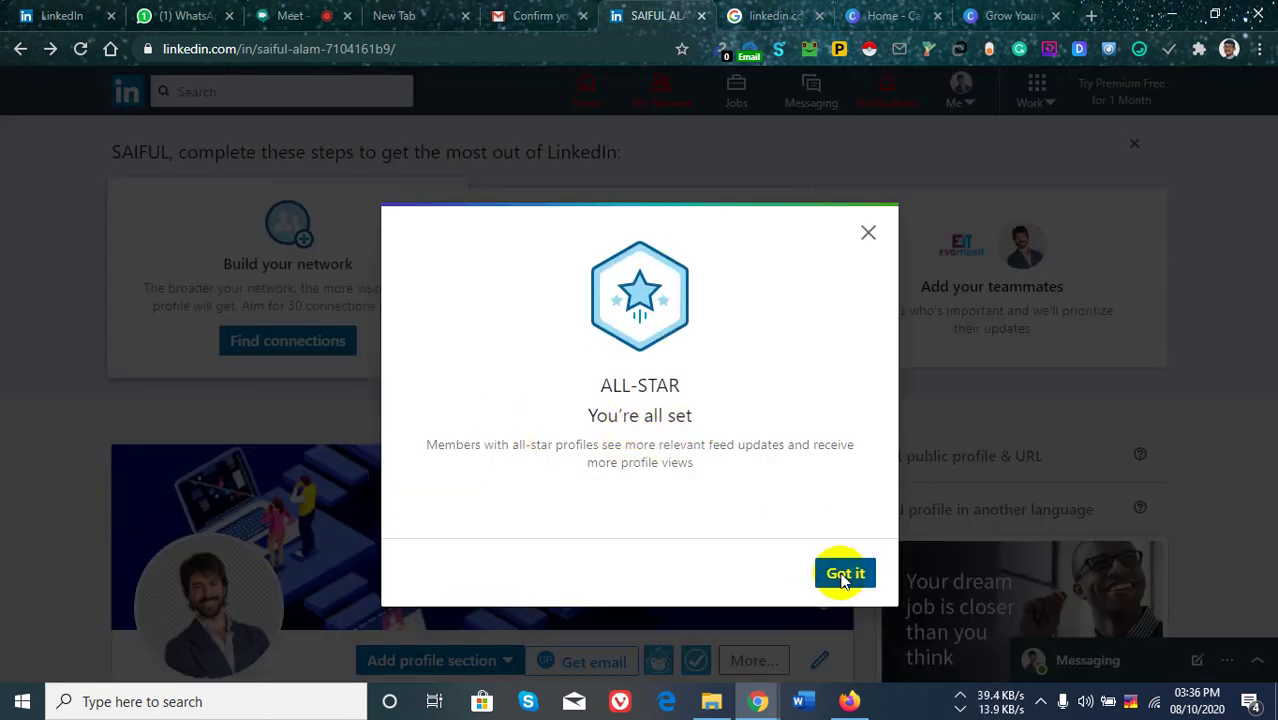
# Dismiss the All-Star notice and scroll through the profile to check the About section.
pyautogui.click(844, 574)
pyautogui.scroll(-3, 850, 400)
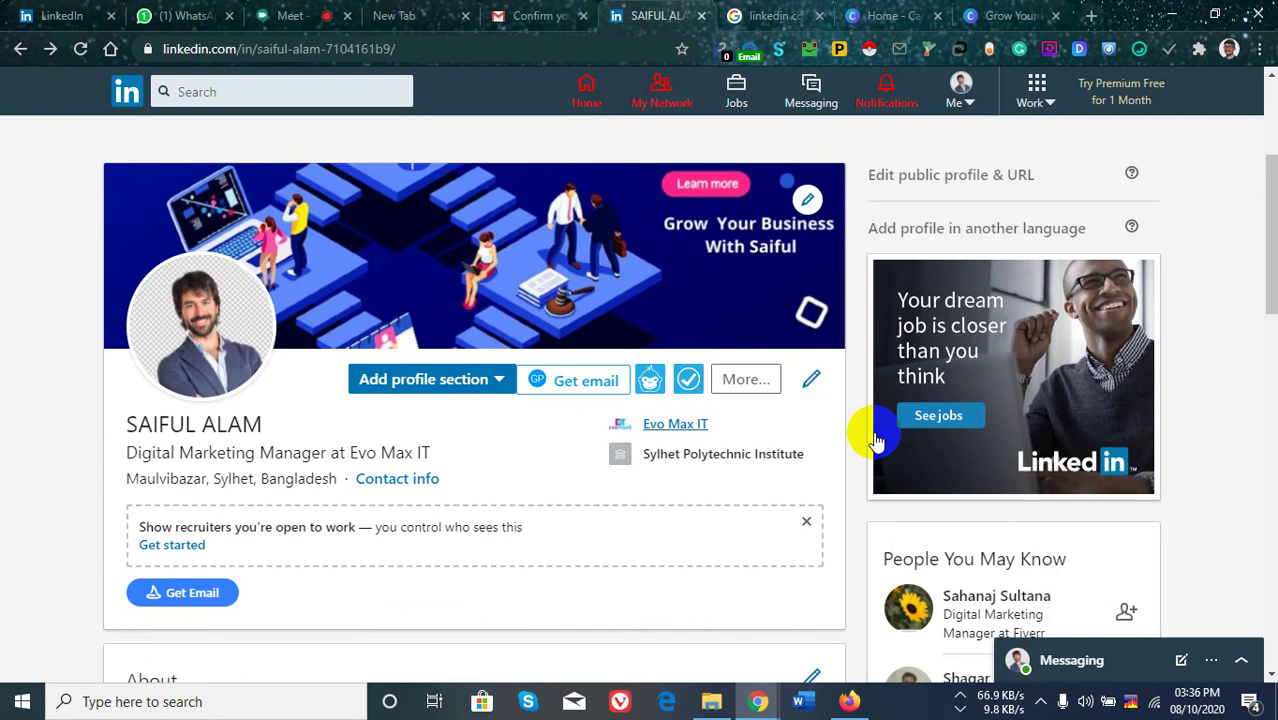
pyautogui.scroll(-5, 705, 477)
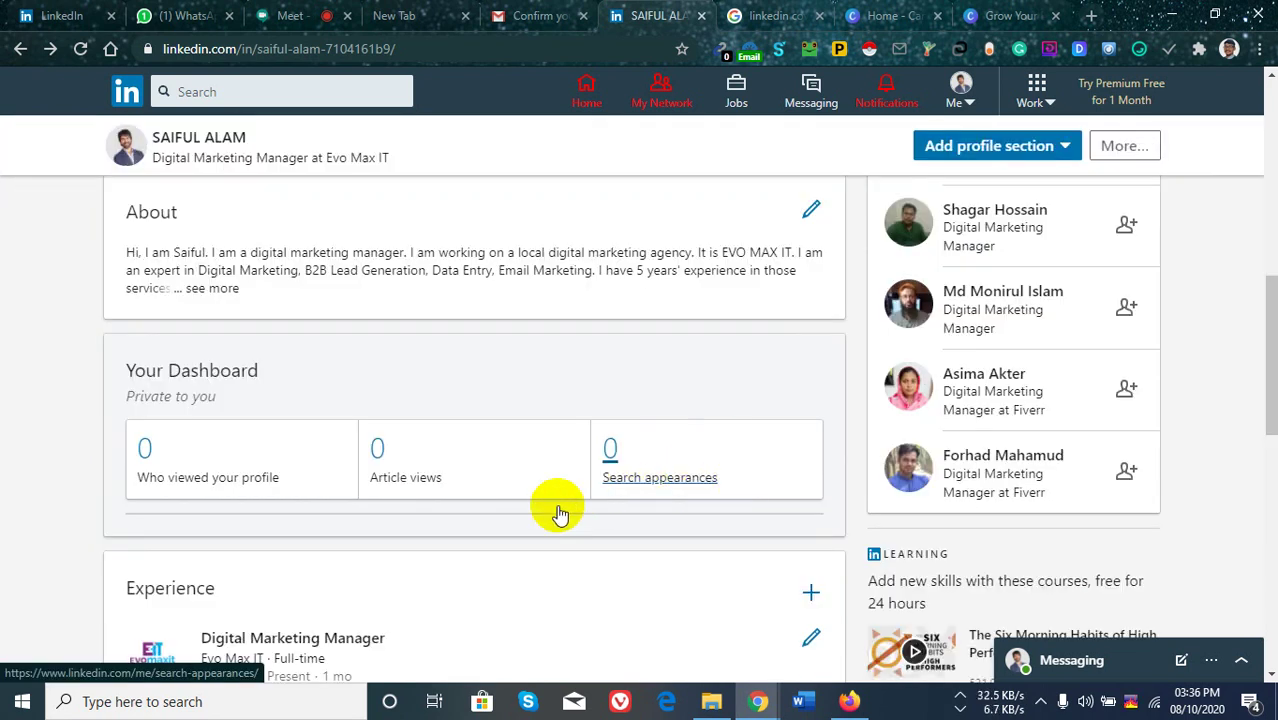
pyautogui.scroll(-7, 588, 382)
pyautogui.scroll(-4, 516, 399)
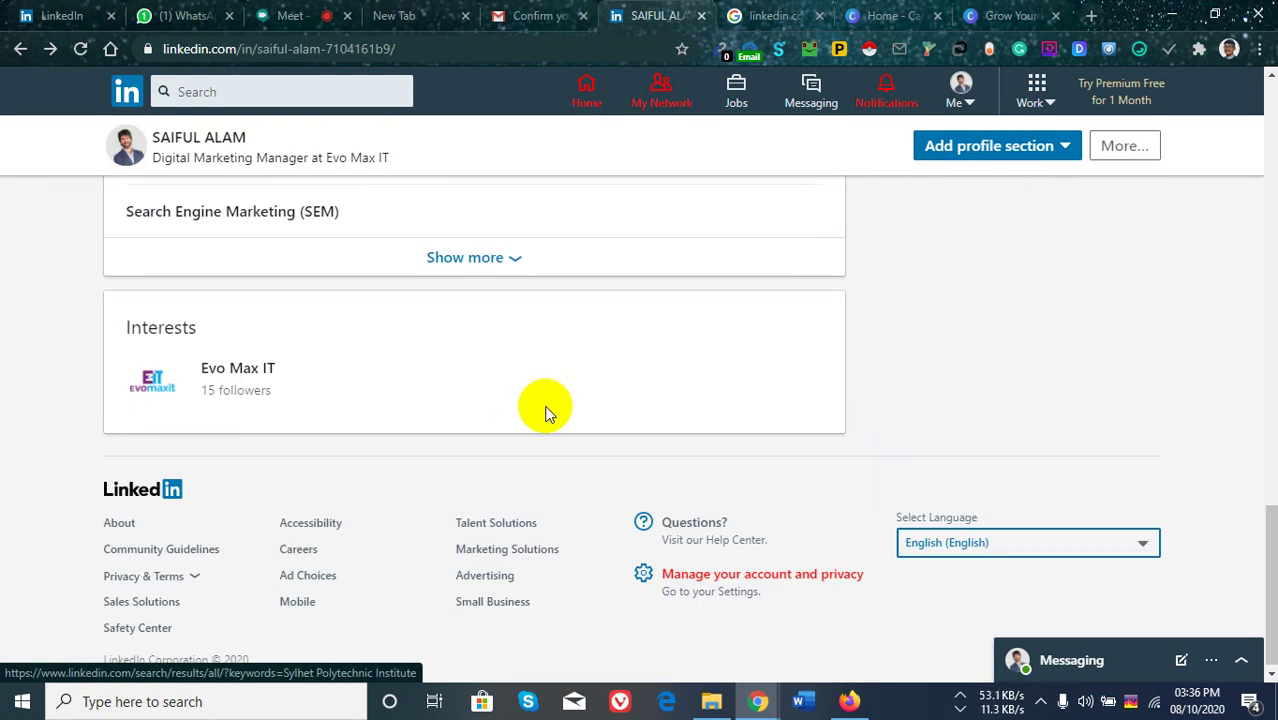
pyautogui.scroll(3, 500, 410)
pyautogui.scroll(-3, 565, 468)
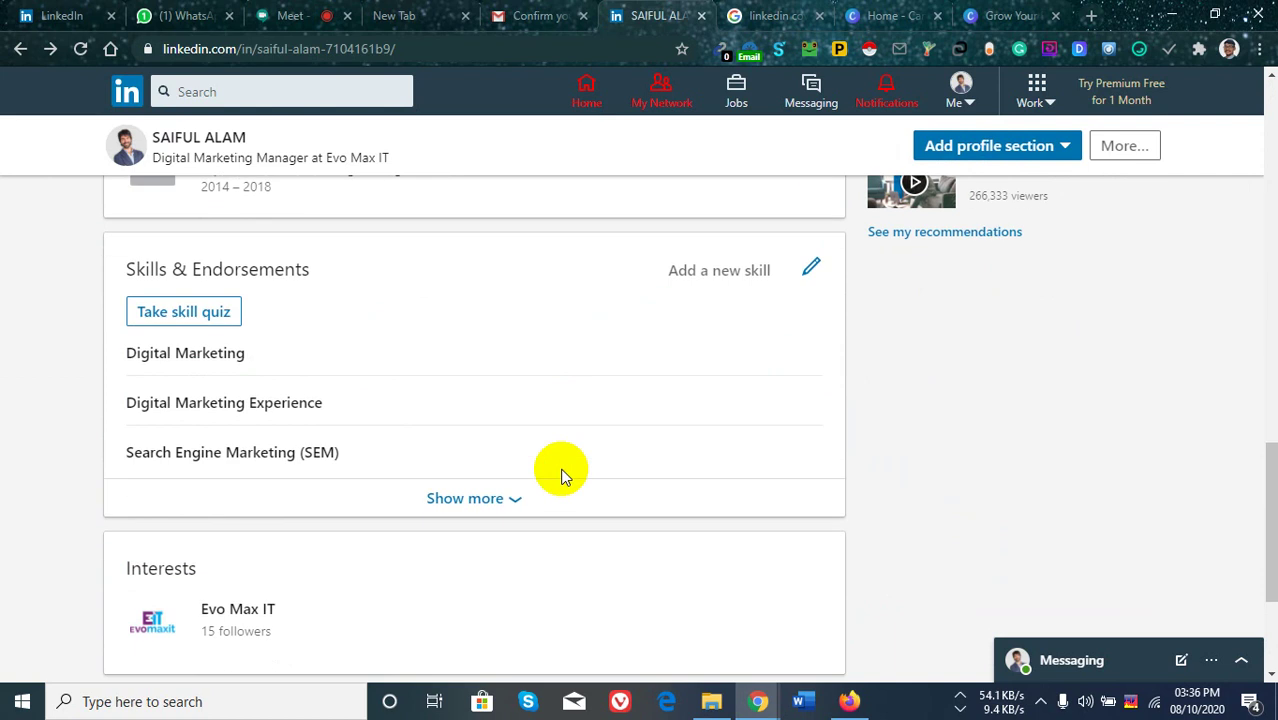
pyautogui.scroll(4, 600, 395)
pyautogui.scroll(5, 608, 405)
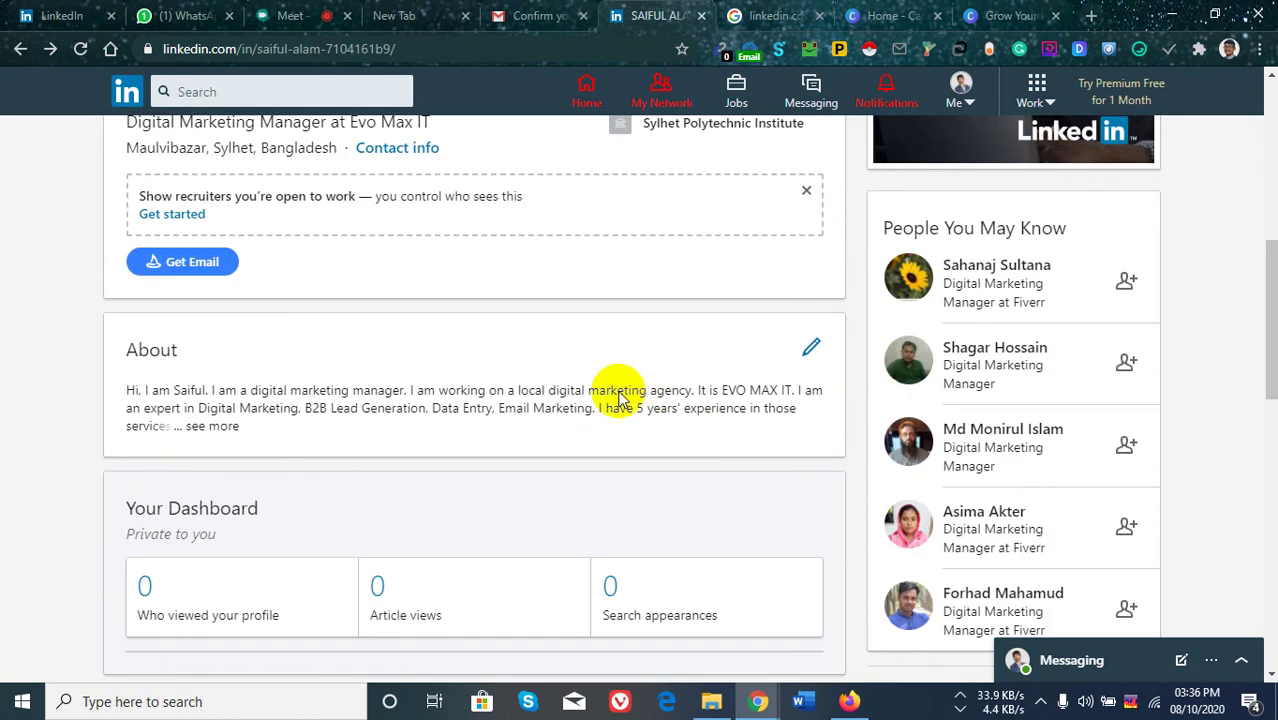
pyautogui.scroll(5, 577, 390)
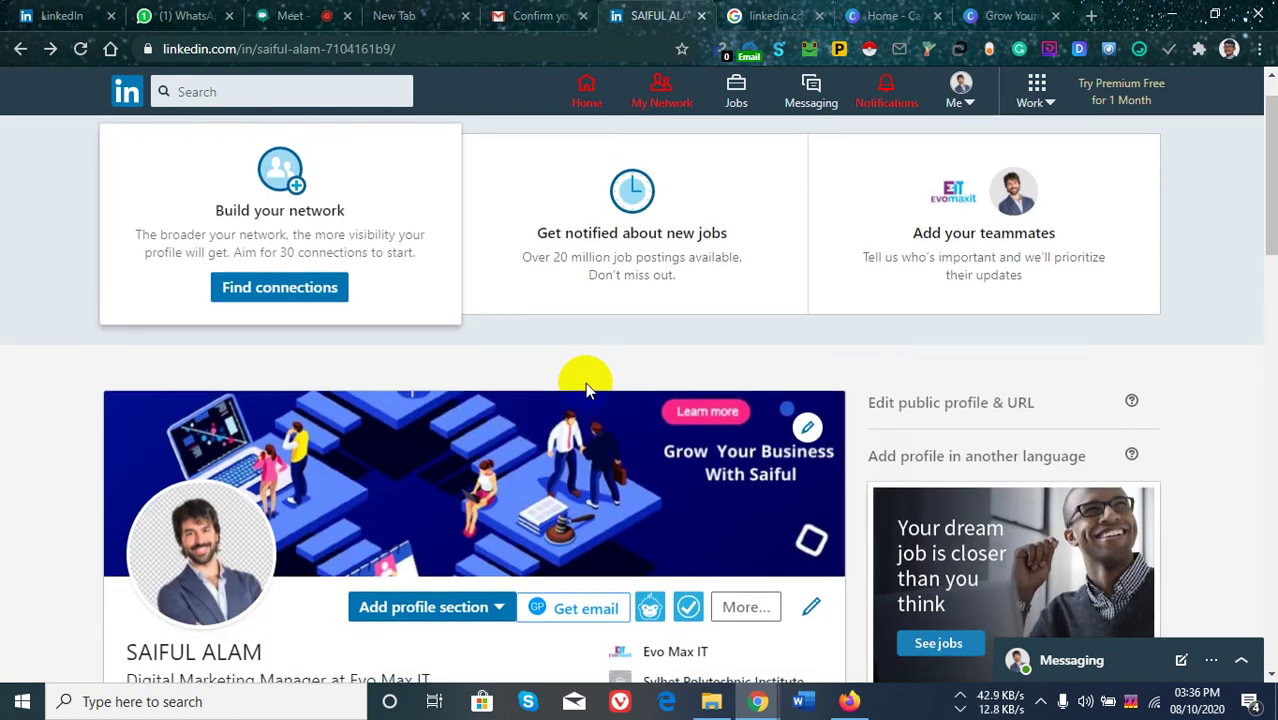
pyautogui.scroll(-10, 580, 385)
pyautogui.scroll(-7, 445, 476)
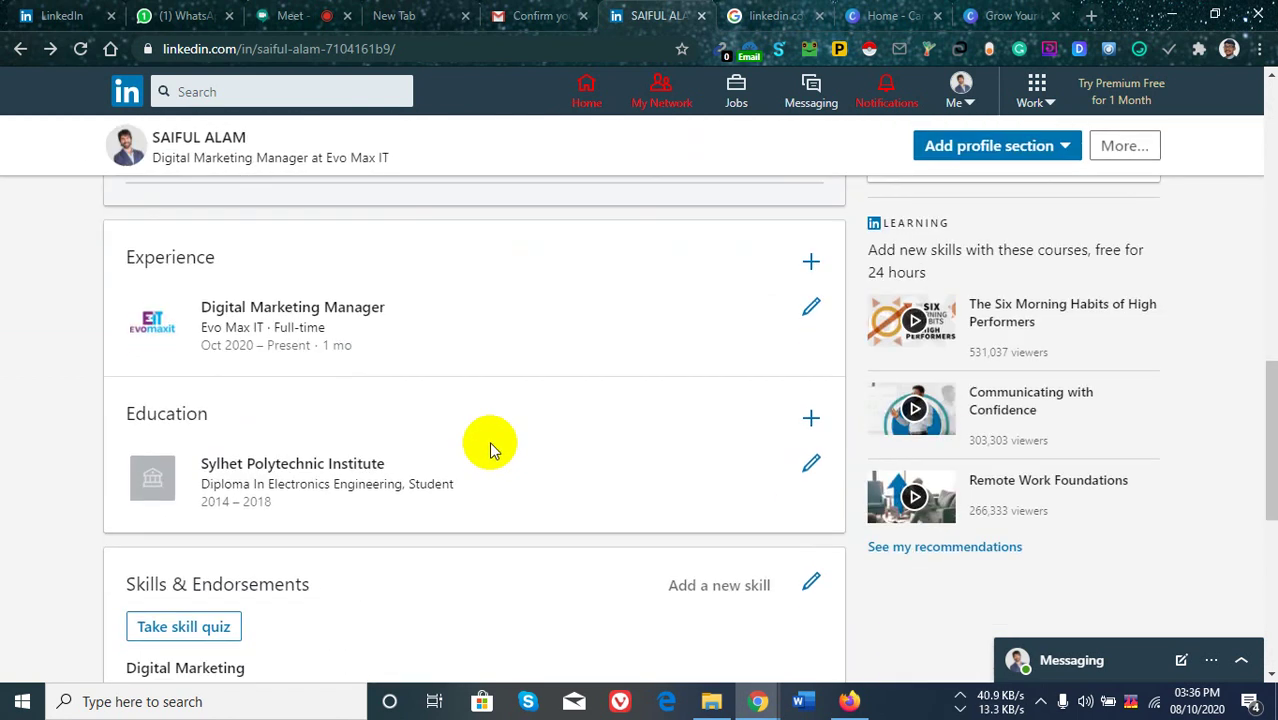
pyautogui.scroll(15, 513, 453)
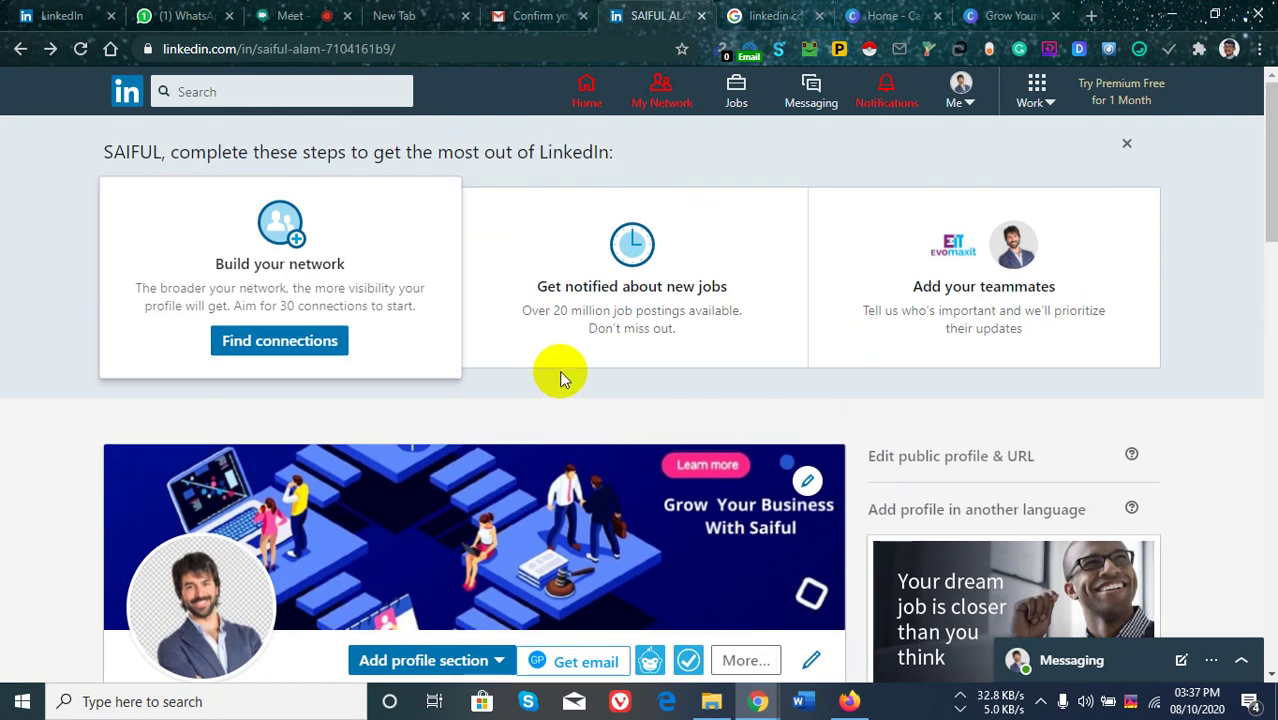
pyautogui.scroll(-3, 559, 371)
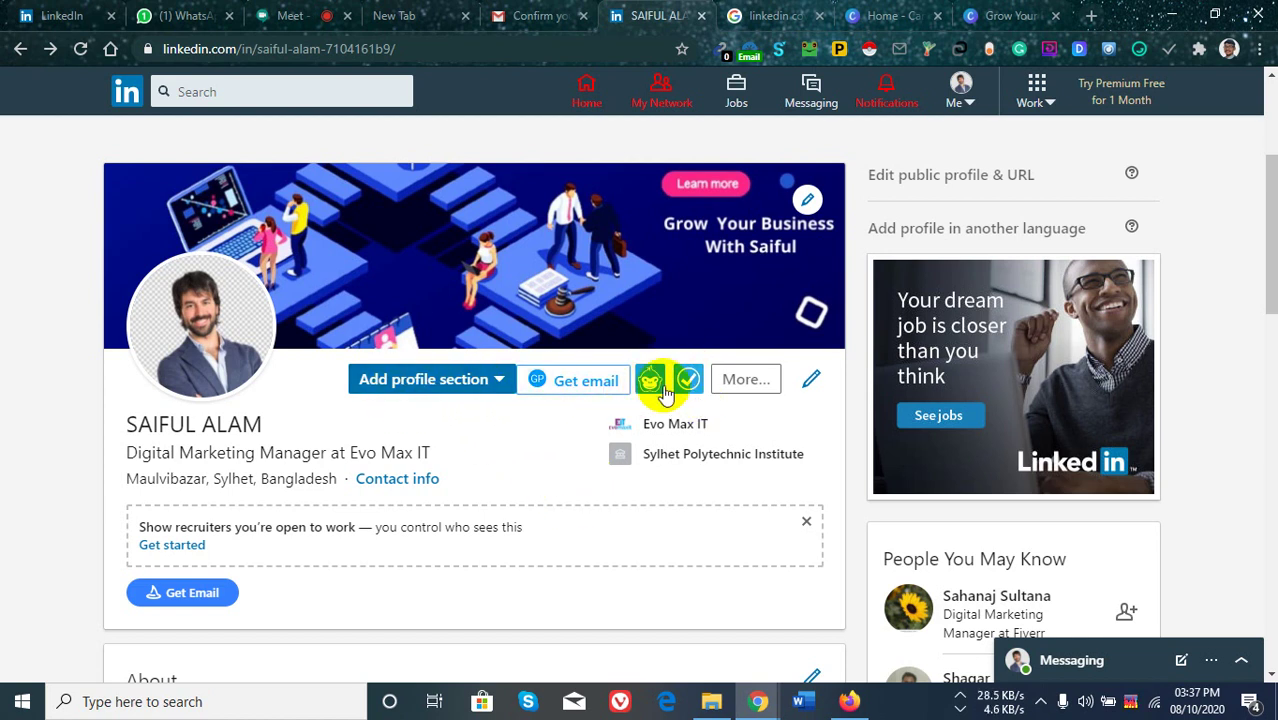
# Start adding a media item to the profile's Featured section.
pyautogui.click(746, 380)
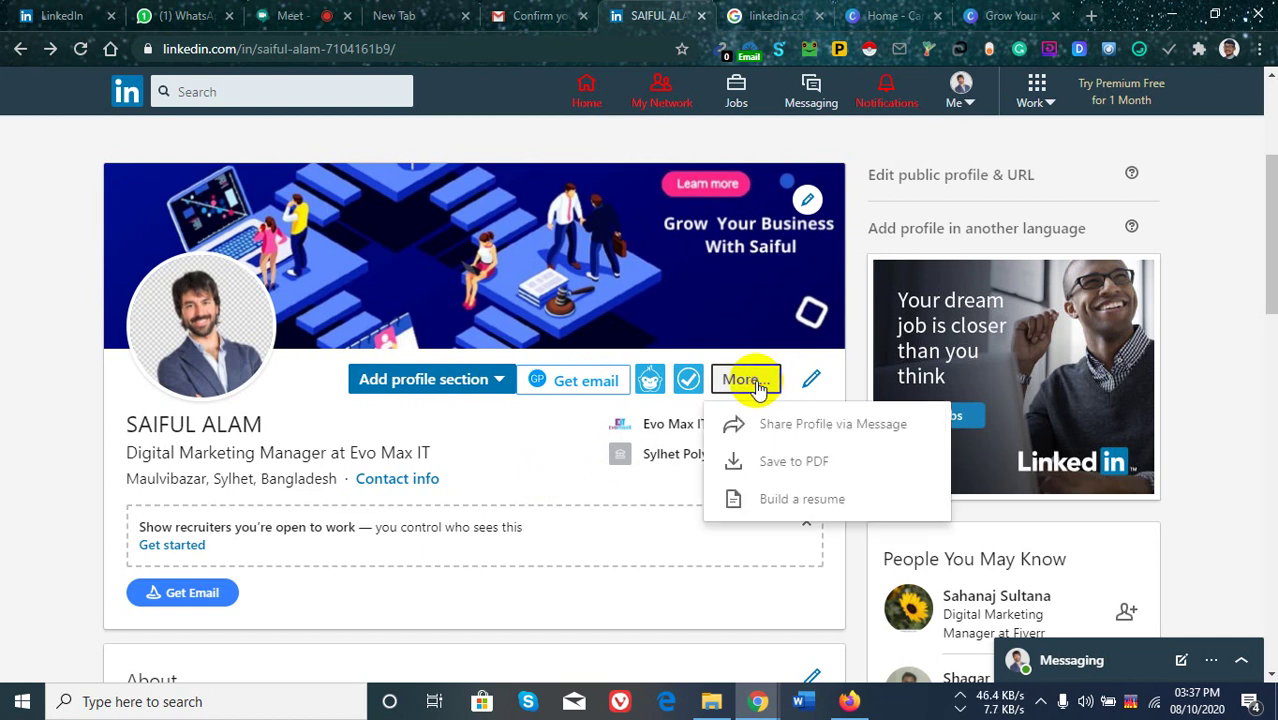
pyautogui.click(503, 380)
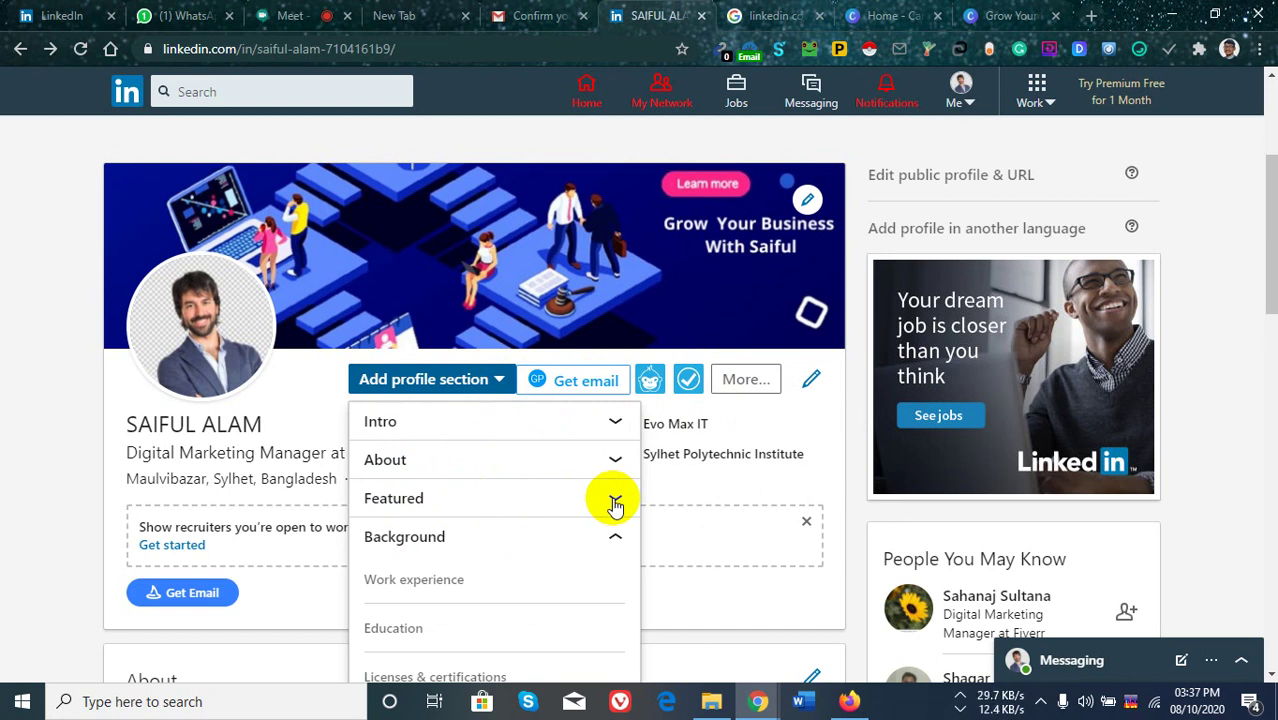
pyautogui.click(615, 505)
pyautogui.scroll(-2, 450, 490)
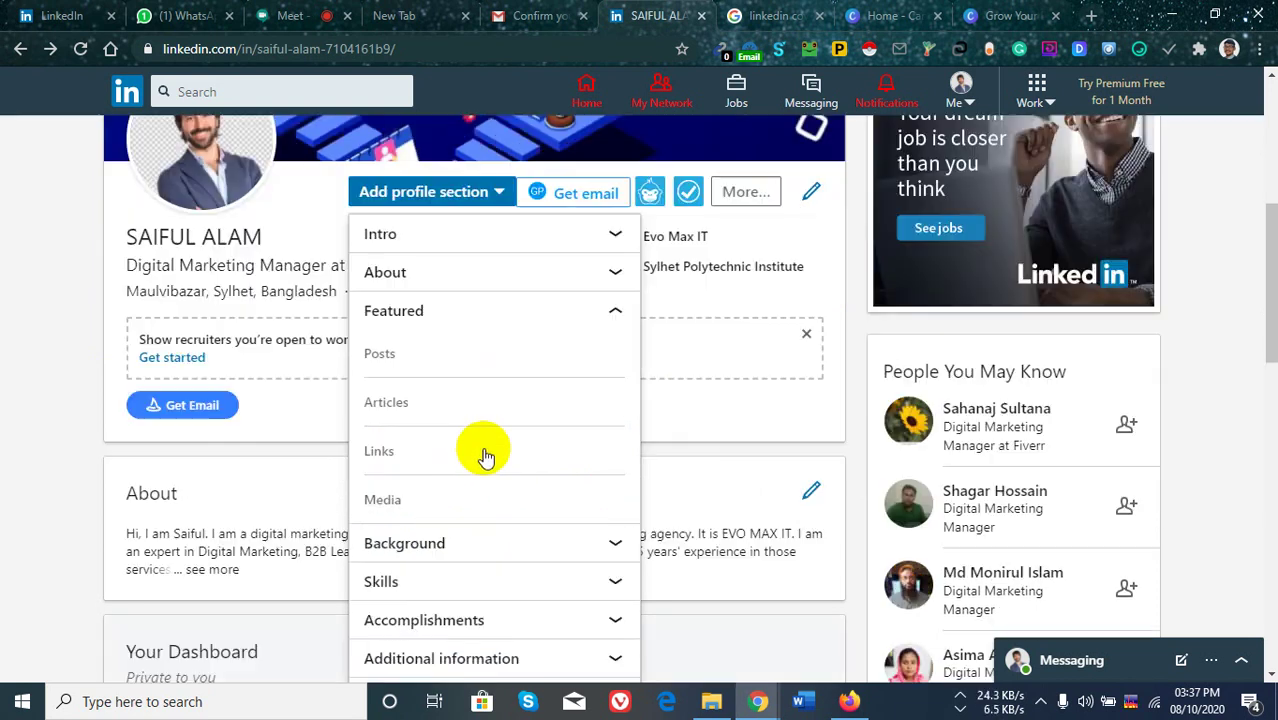
pyautogui.click(415, 500)
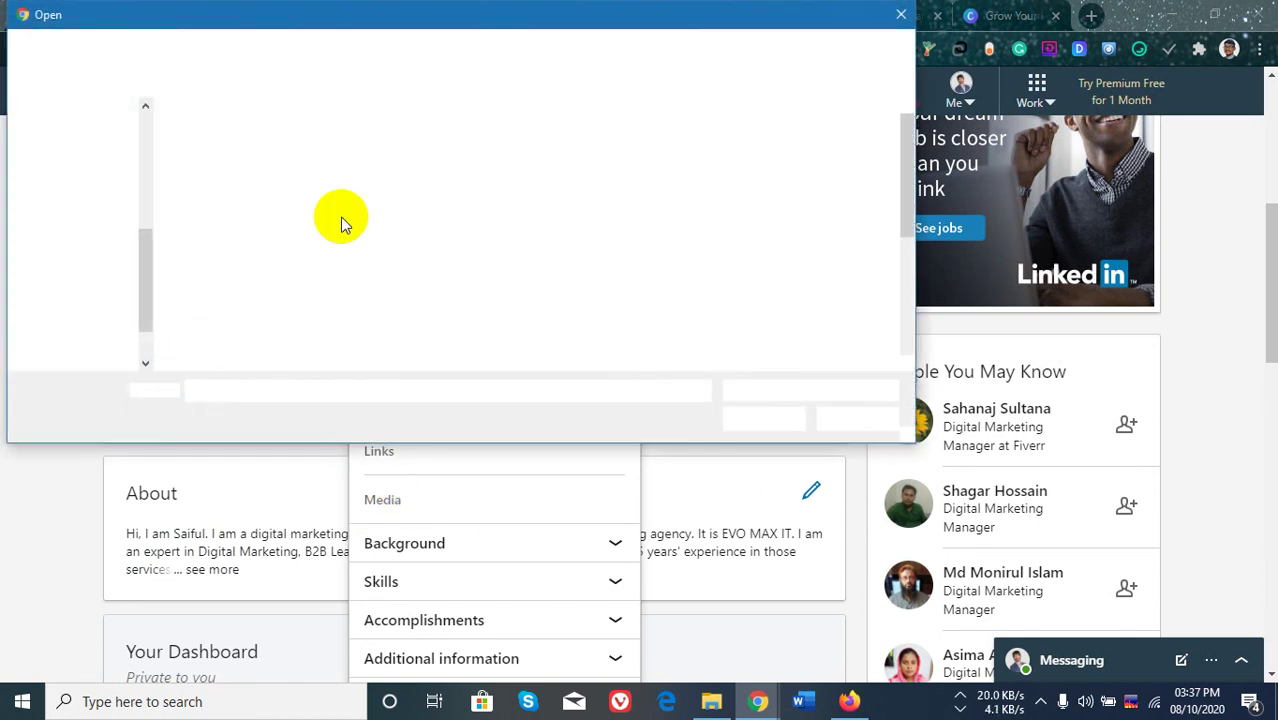
# Upload Lead Generation Project Leads.png from Various Files (G:) > Fiverr > All Completed Order.
pyautogui.scroll(-5, 442, 251)
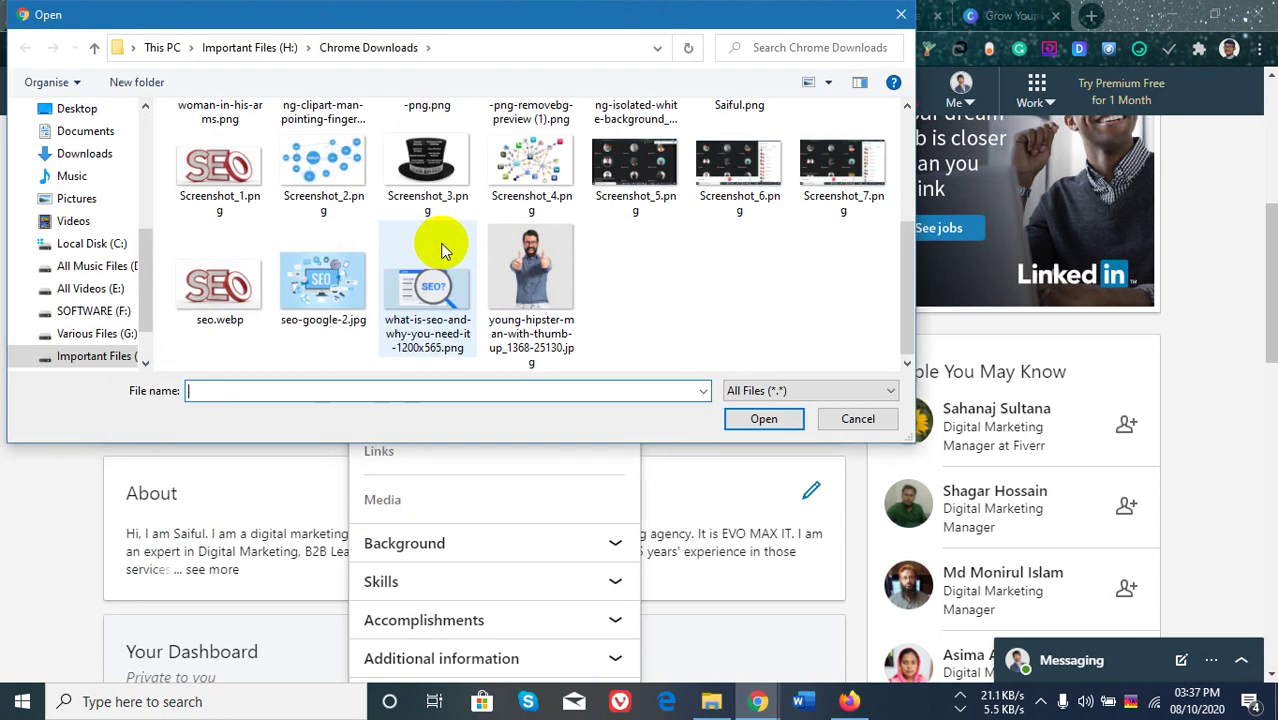
pyautogui.scroll(5, 442, 251)
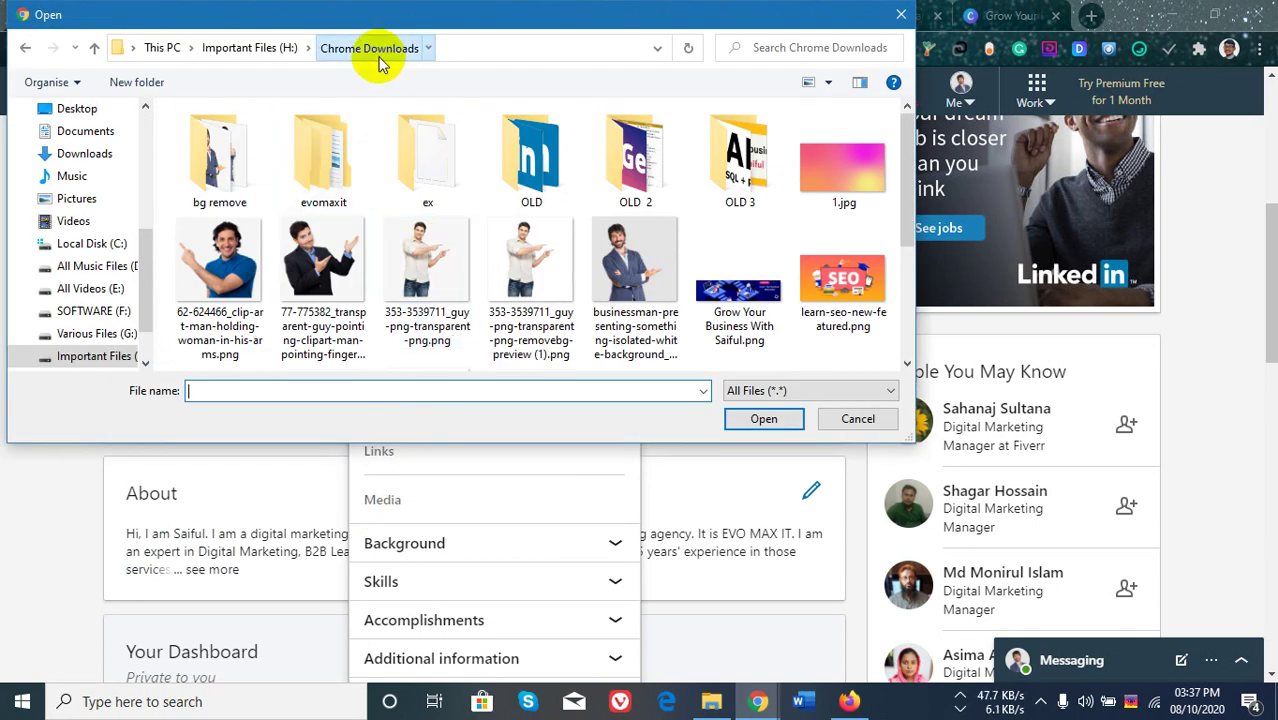
pyautogui.click(272, 48)
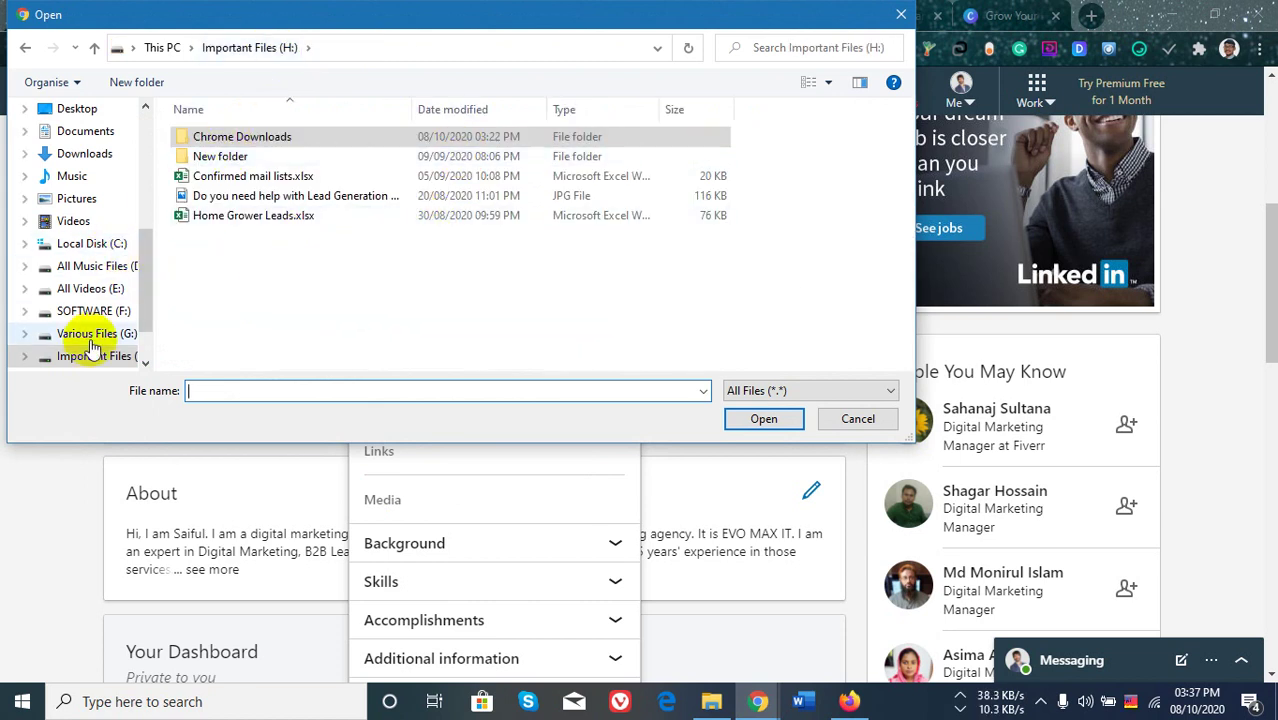
pyautogui.scroll(-1, 100, 320)
pyautogui.click(108, 311)
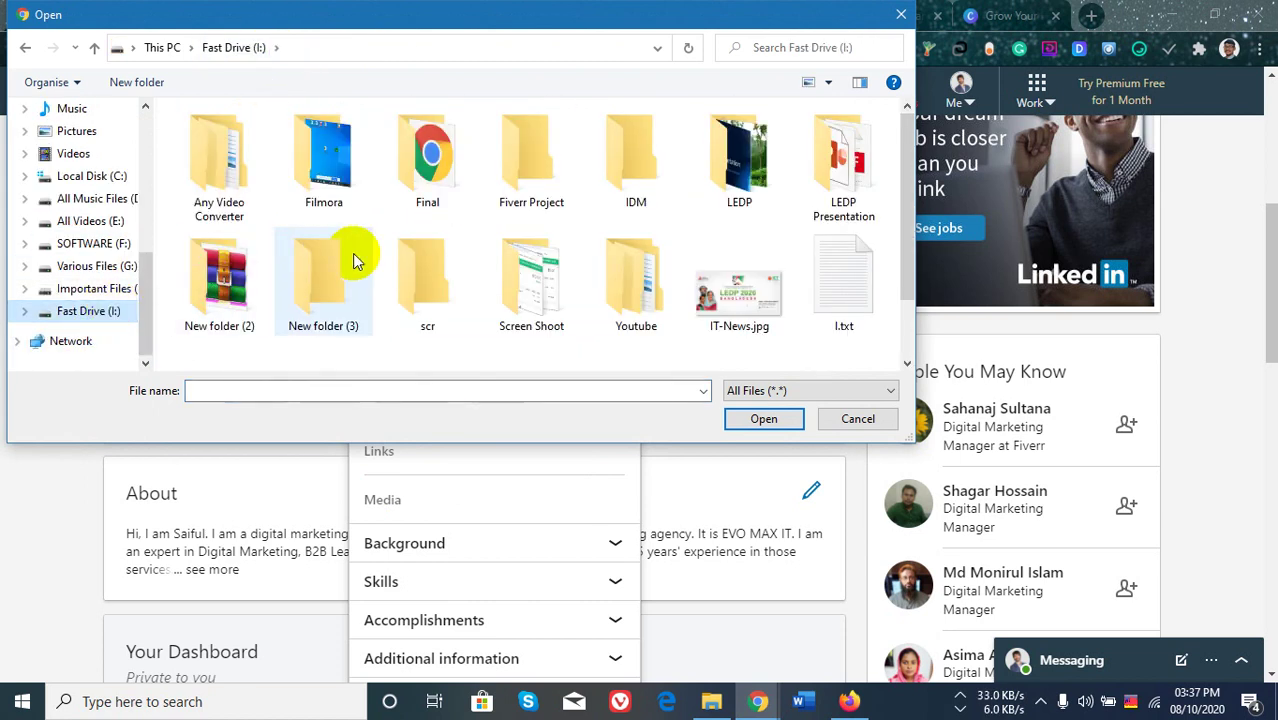
pyautogui.click(105, 266)
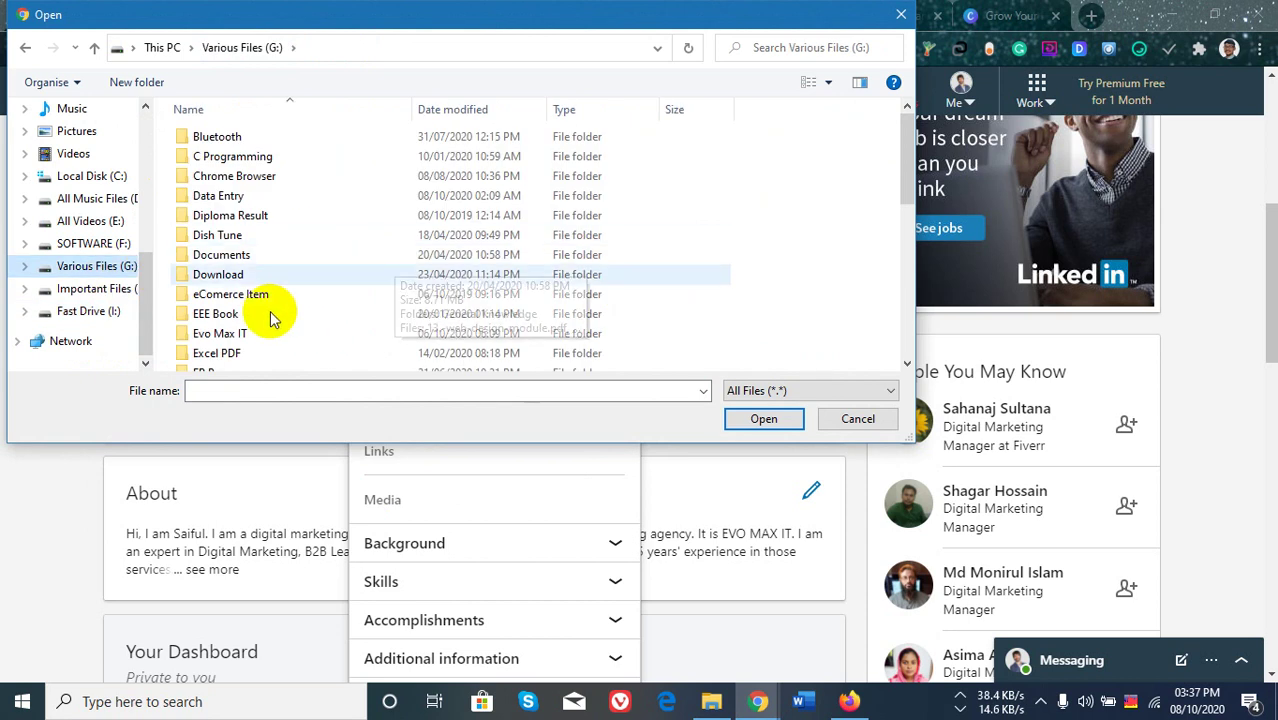
pyautogui.scroll(-1, 280, 293)
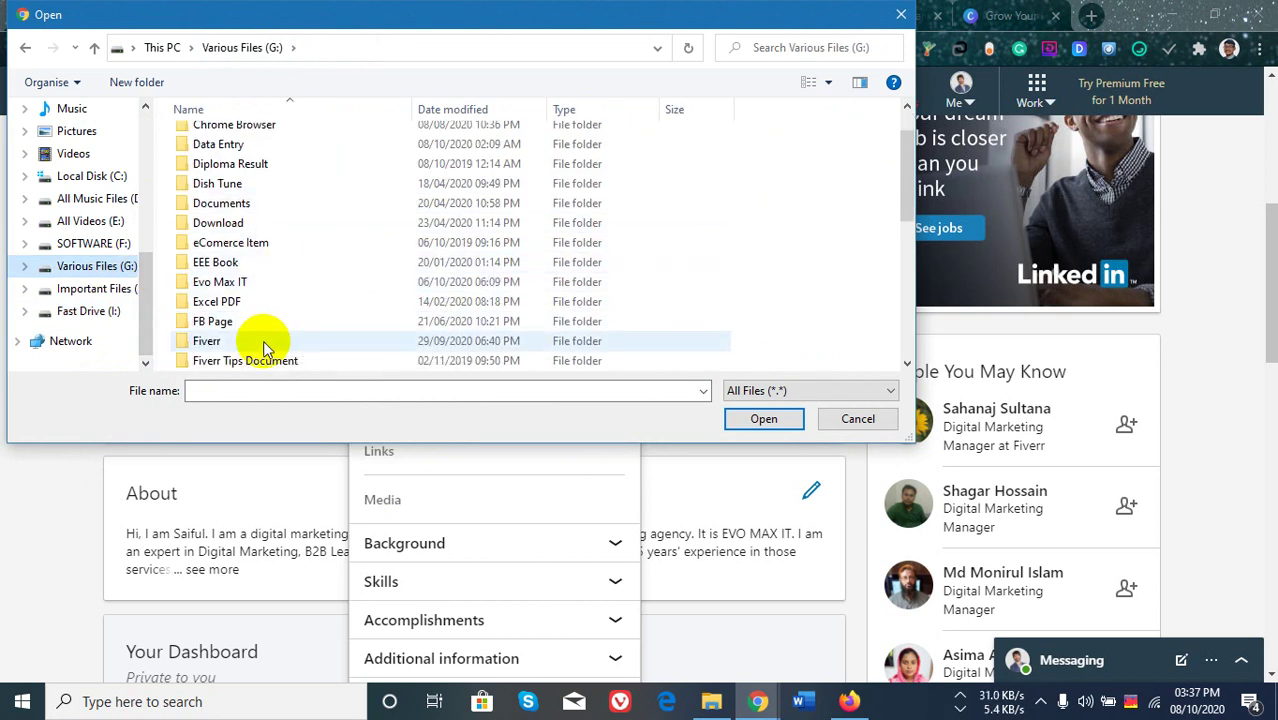
pyautogui.click(265, 344)
pyautogui.doubleClick(265, 344)
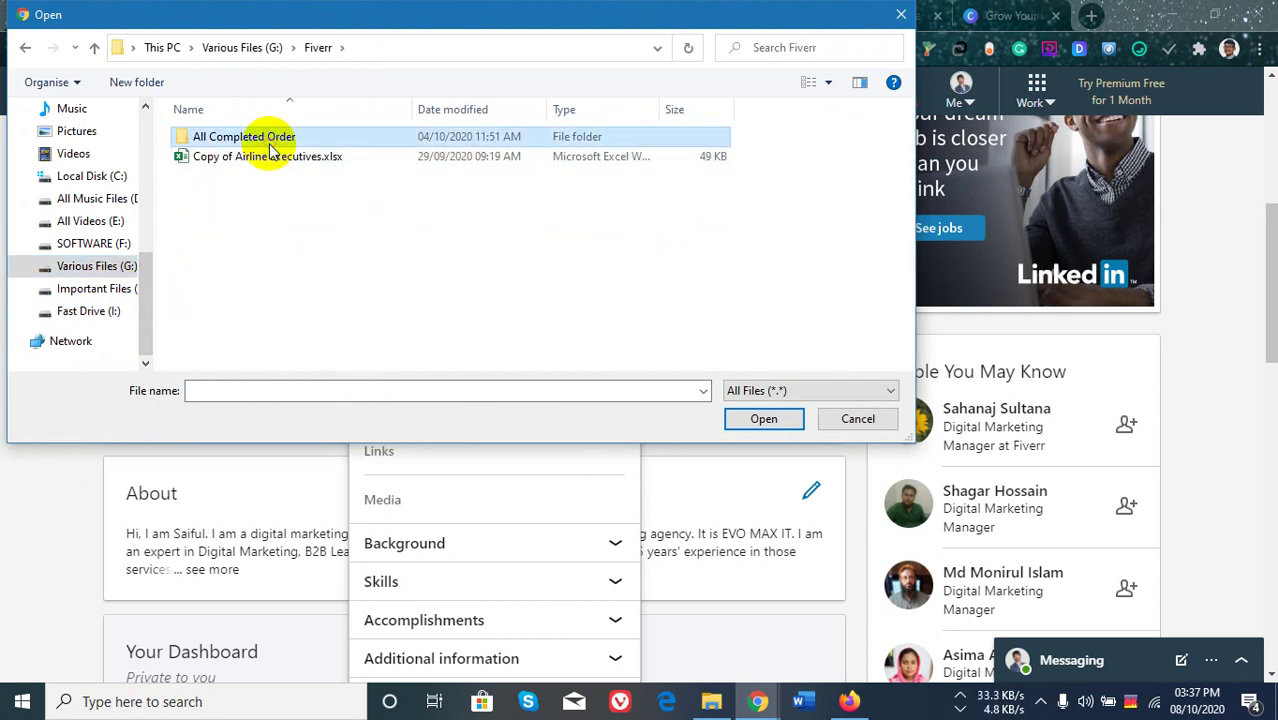
pyautogui.doubleClick(266, 143)
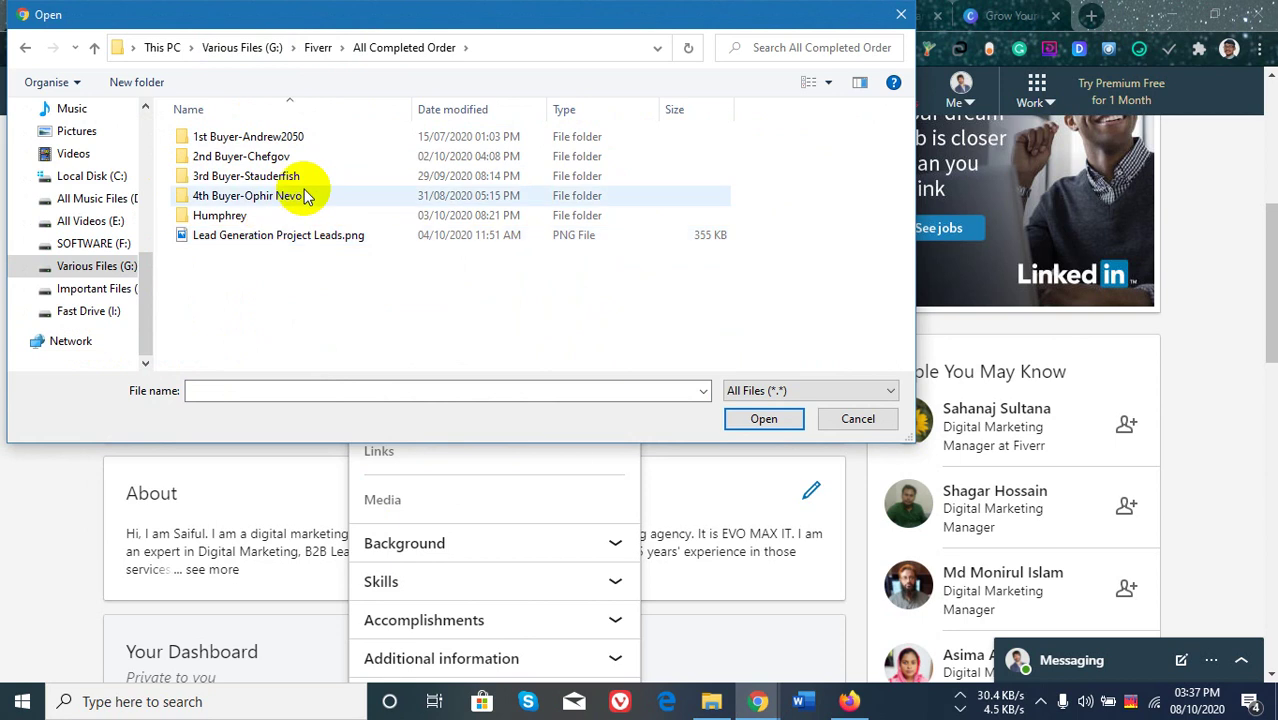
pyautogui.click(294, 240)
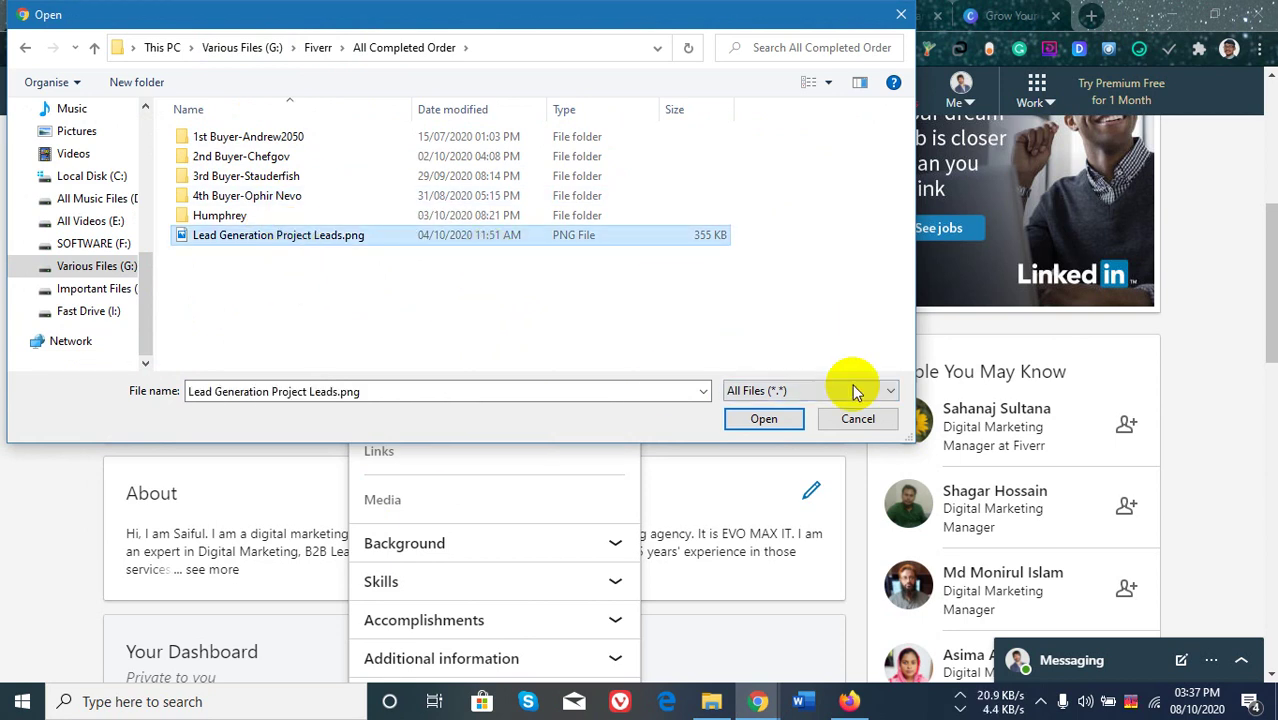
pyautogui.click(785, 420)
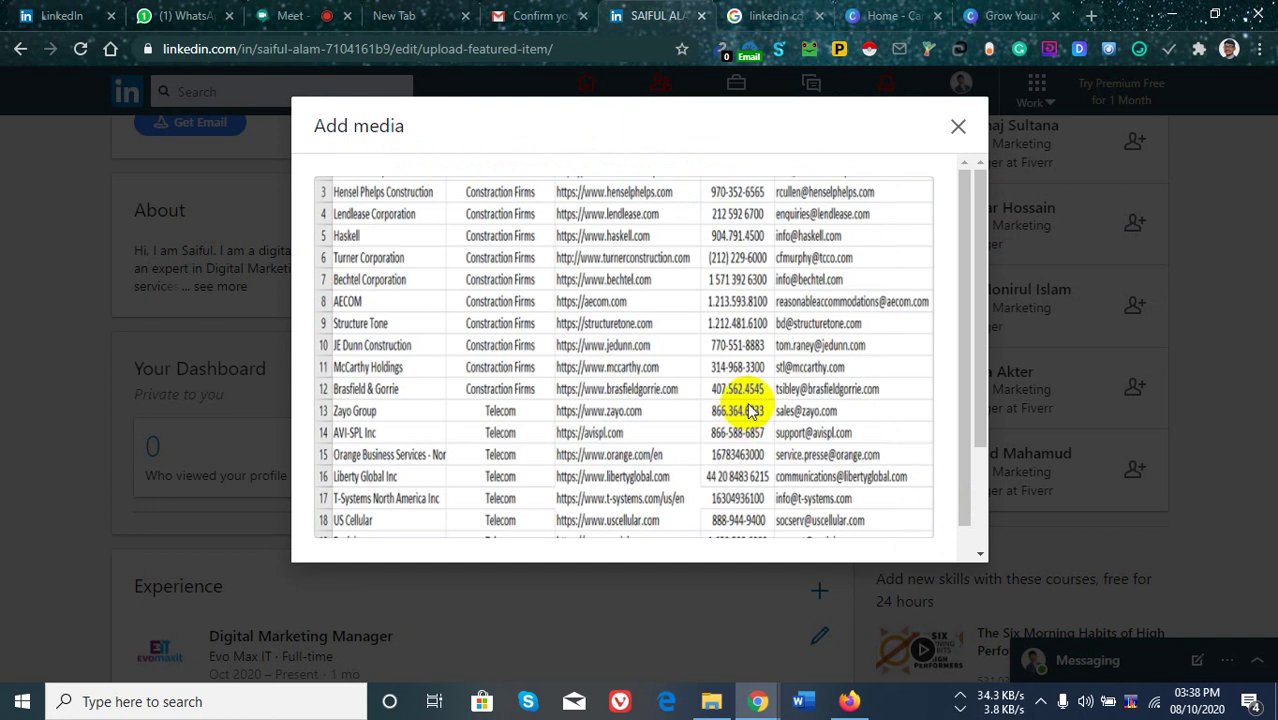
# Enter the media description 'It is my recent completed project Image.', correcting 'complted', then switch to Meet.
pyautogui.scroll(-2, 925, 380)
pyautogui.scroll(-2, 925, 380)
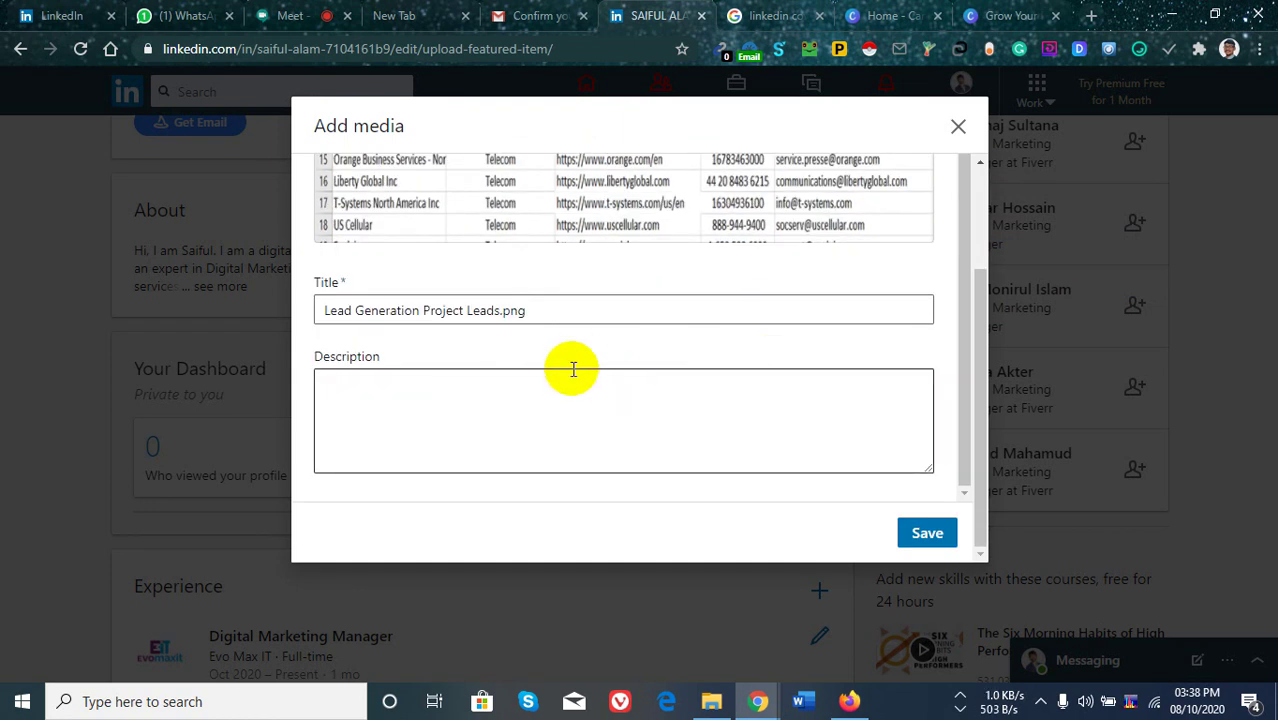
pyautogui.click(463, 416)
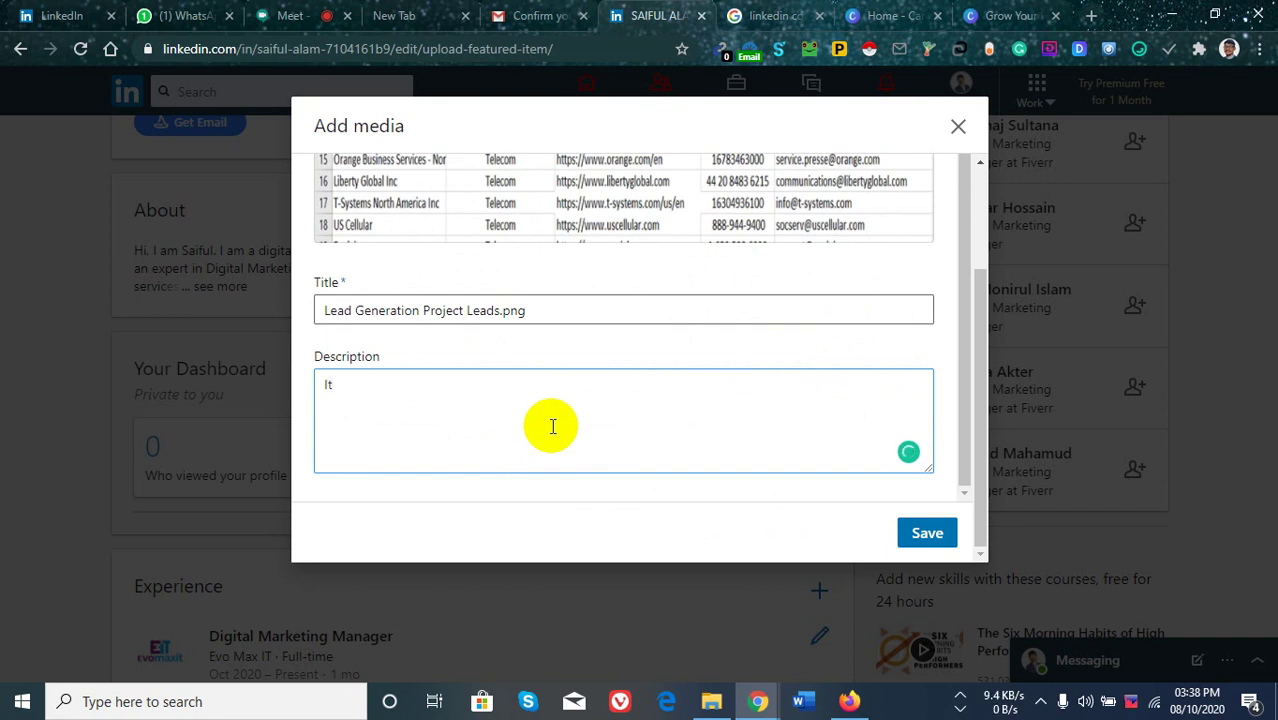
pyautogui.write('s my recent ')
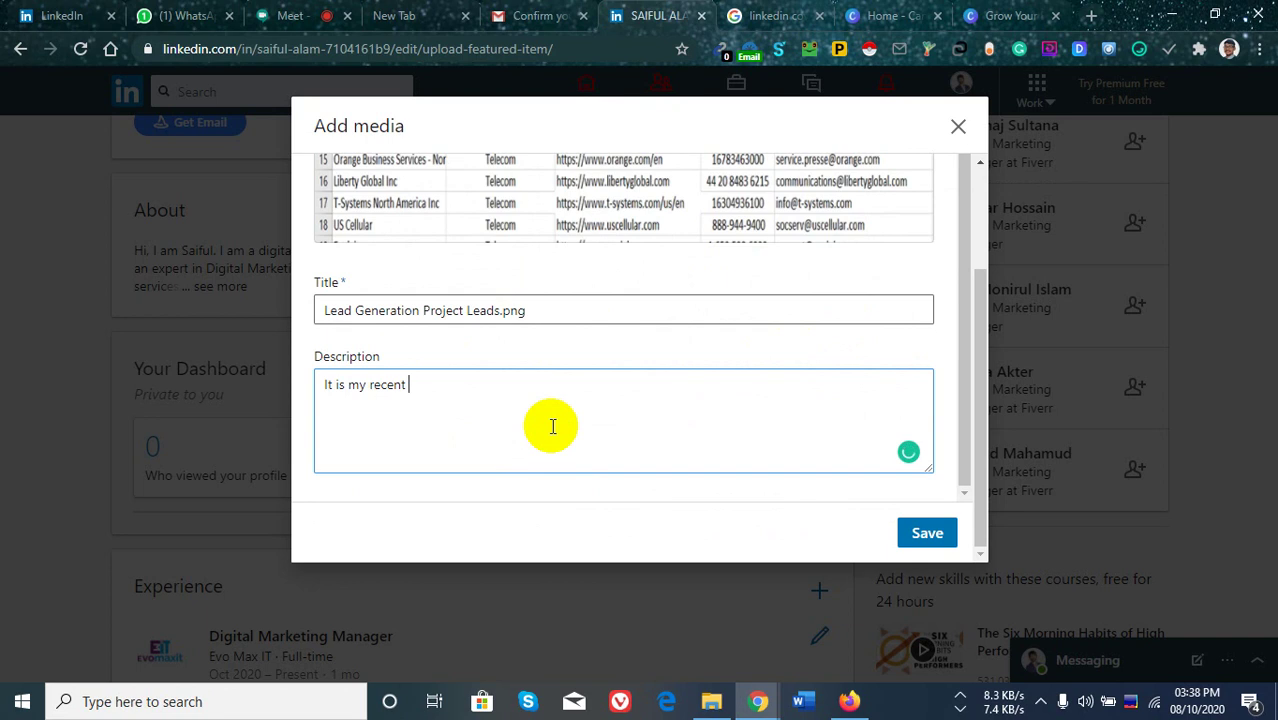
pyautogui.write('compl')
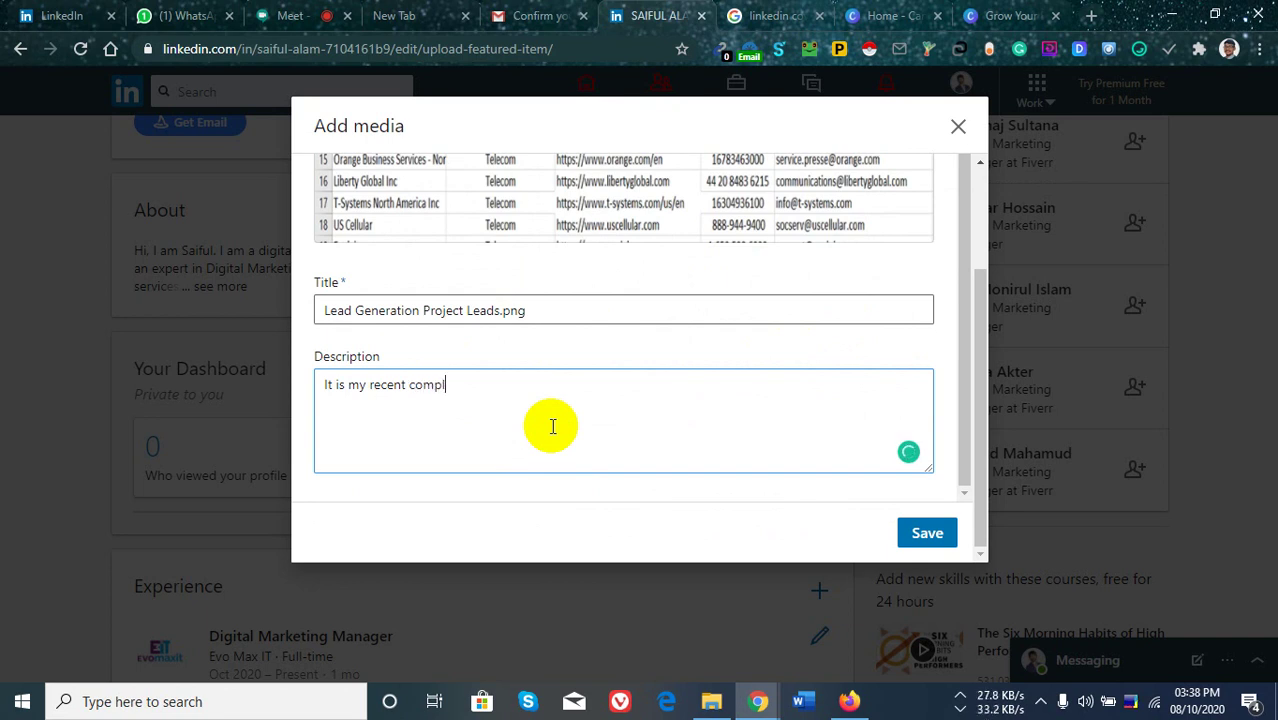
pyautogui.write('ted project')
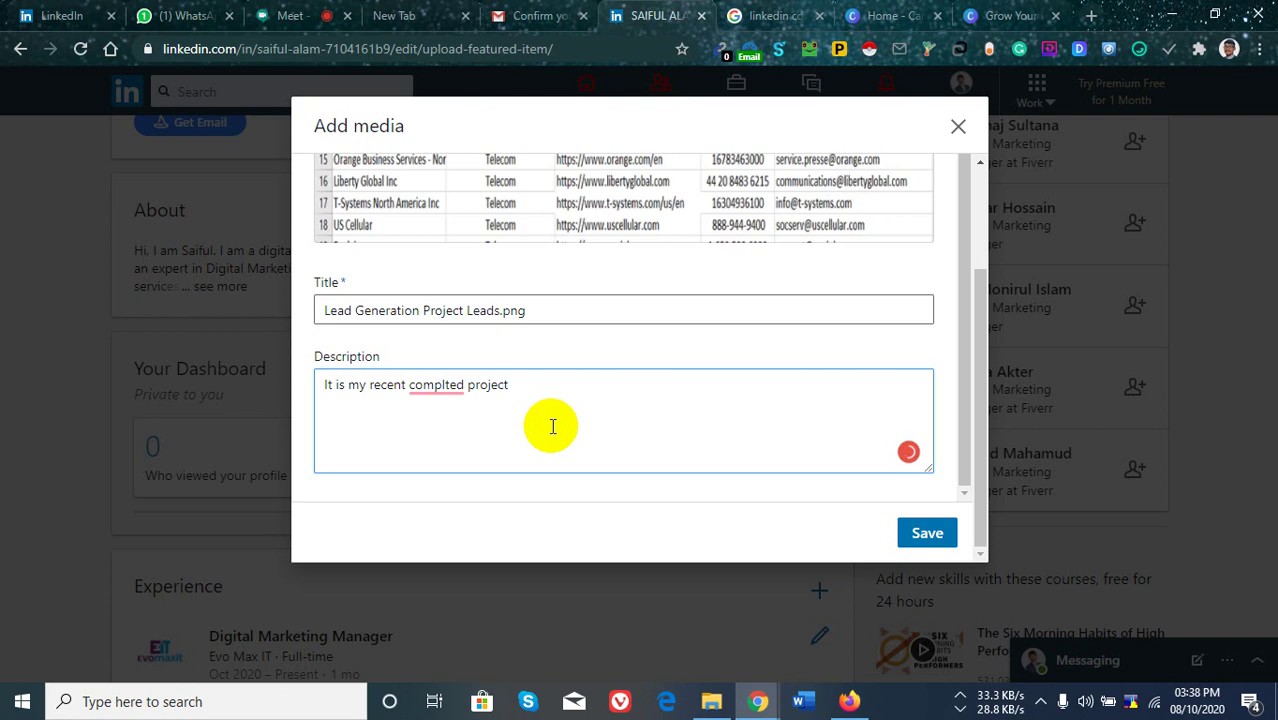
pyautogui.write(' InImage')
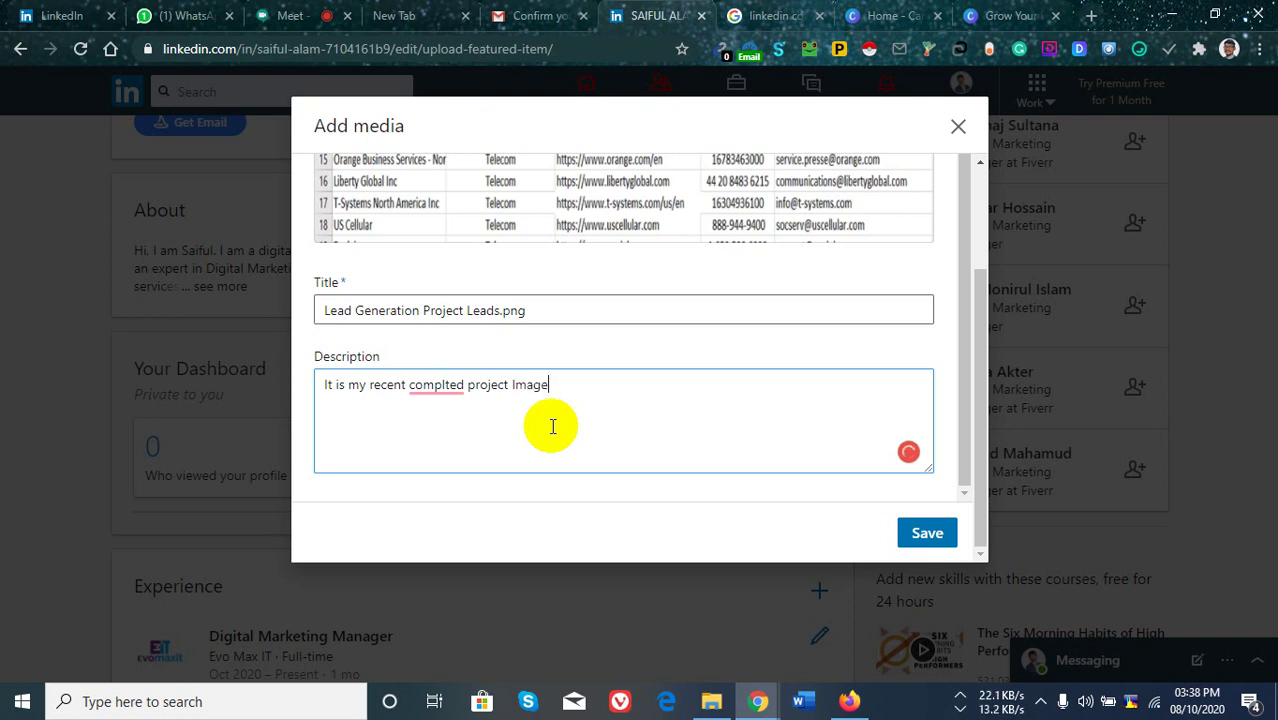
pyautogui.rightClick(432, 391)
pyautogui.click(450, 414)
pyautogui.click(450, 419)
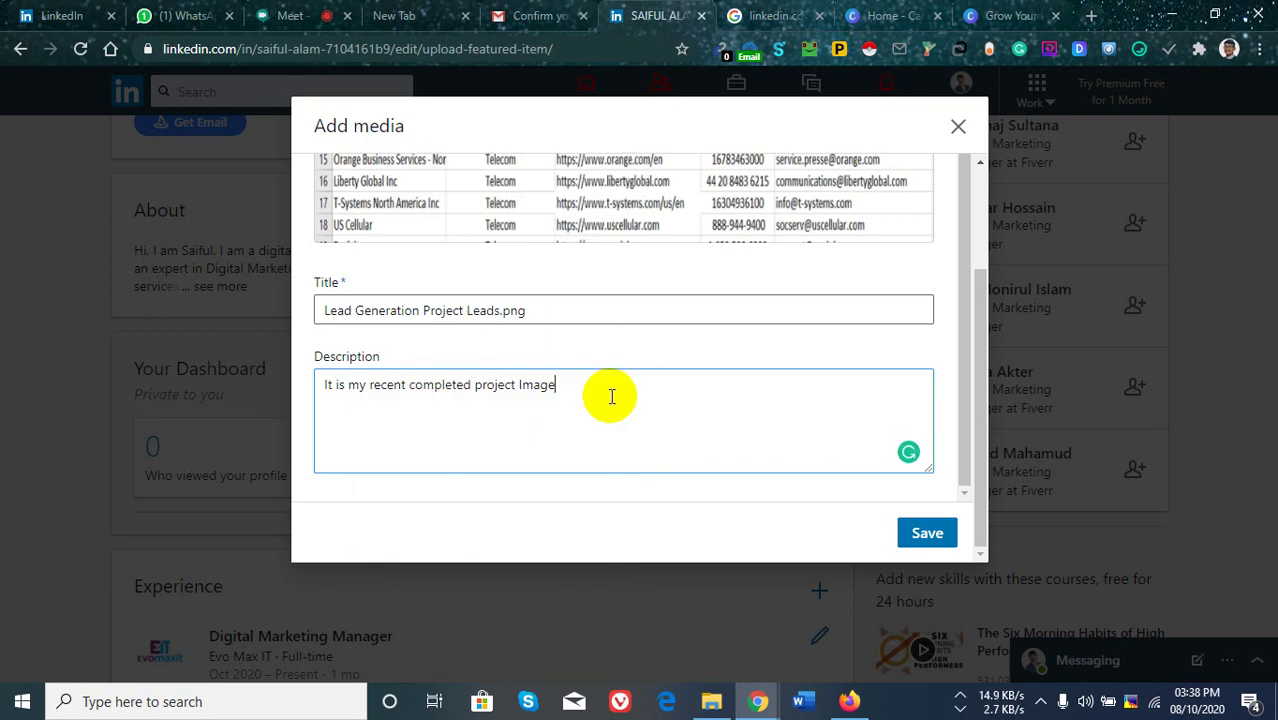
pyautogui.write('.')
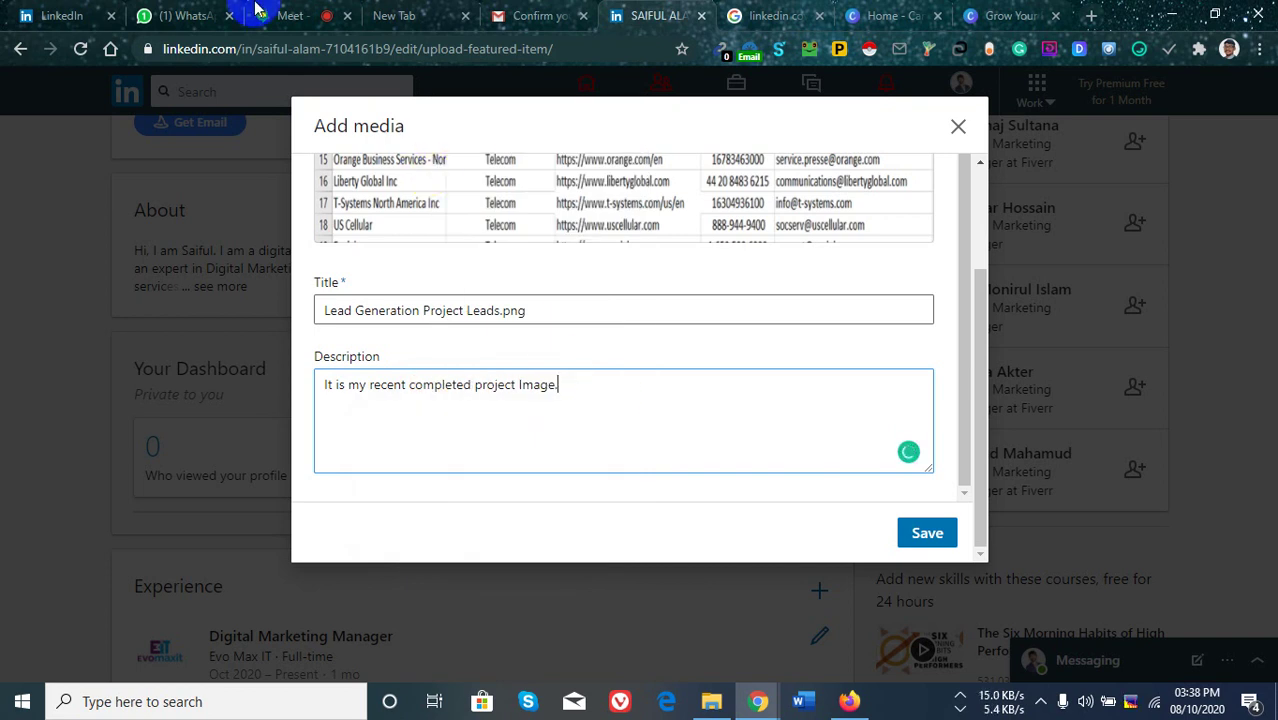
pyautogui.click(262, 15)
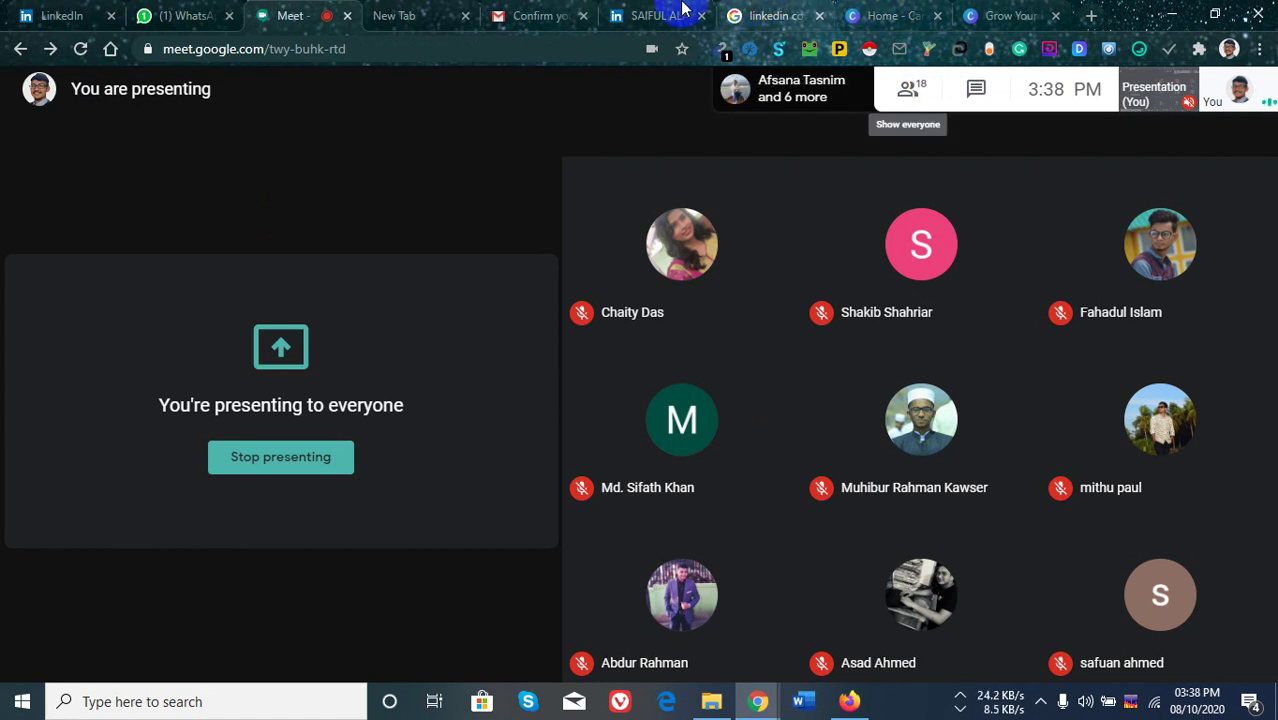
# Return to the LinkedIn profile tab with the Add media dialog.
pyautogui.click(660, 16)
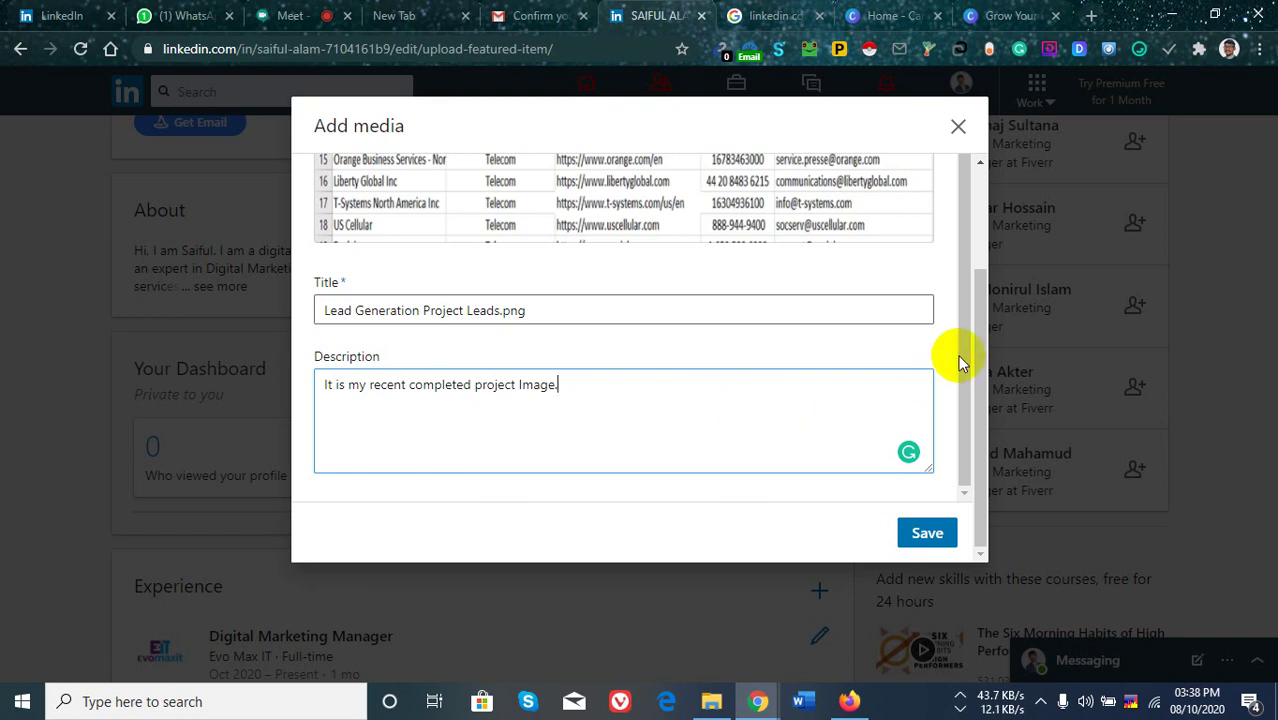
# Adjust the lead-generation project image in the Add media dialog and try saving it.
pyautogui.moveTo(984, 323); pyautogui.dragTo(958, 199)
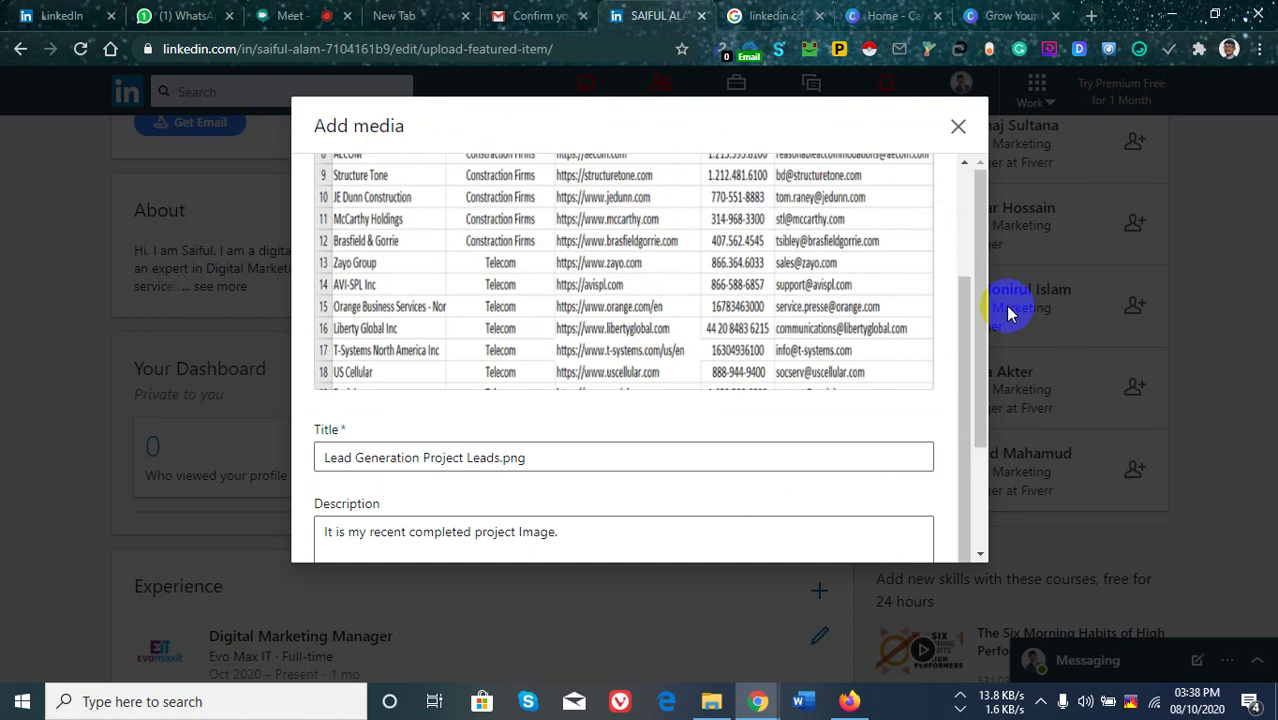
pyautogui.moveTo(965, 345)
pyautogui.mouseDown()
pyautogui.moveTo(972, 291)
pyautogui.moveTo(968, 352)
pyautogui.mouseUp()
pyautogui.scroll(-3, 588, 497)
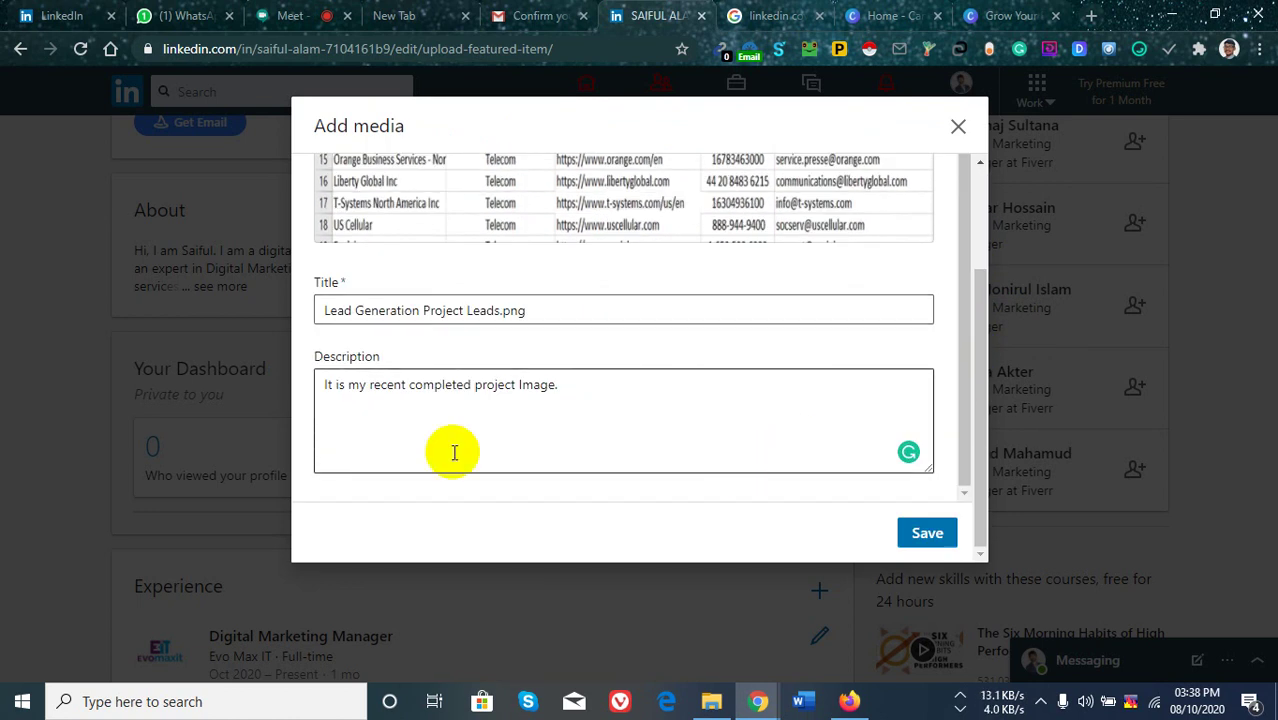
pyautogui.click(928, 537)
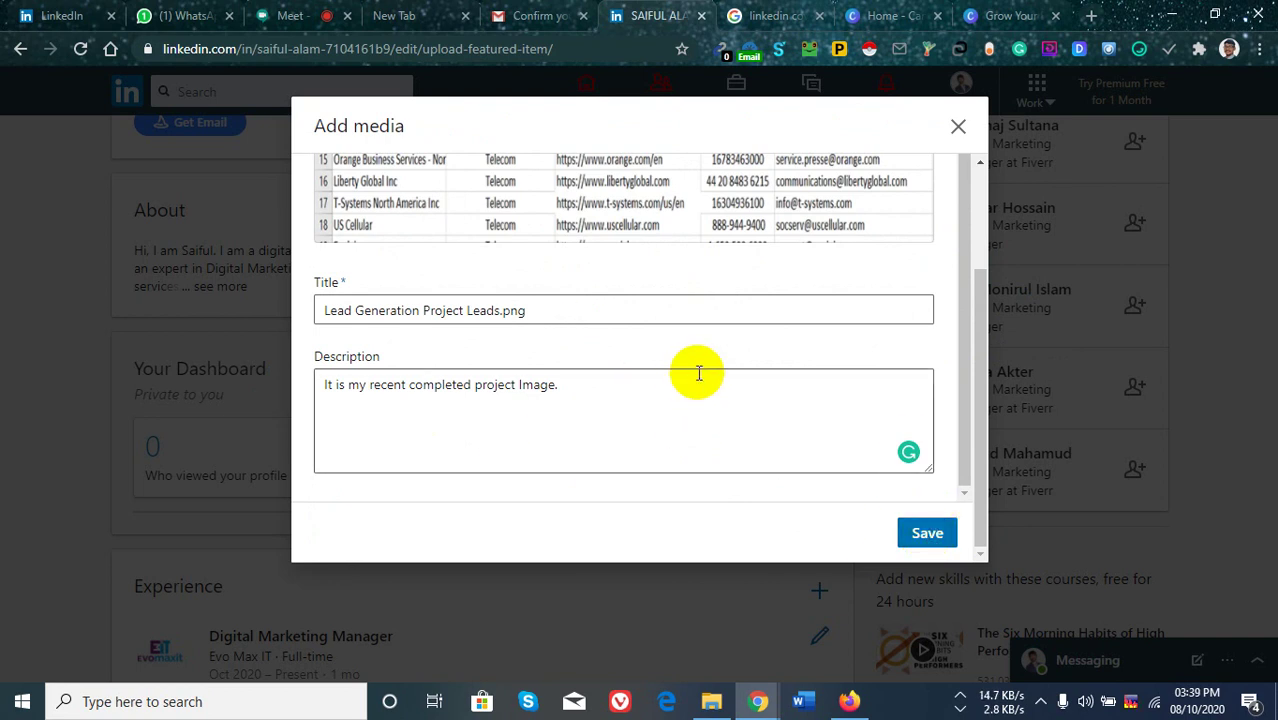
# Check the title Lead Generation Project Leads.png and its description, then save the featured item.
pyautogui.scroll(5, 710, 370)
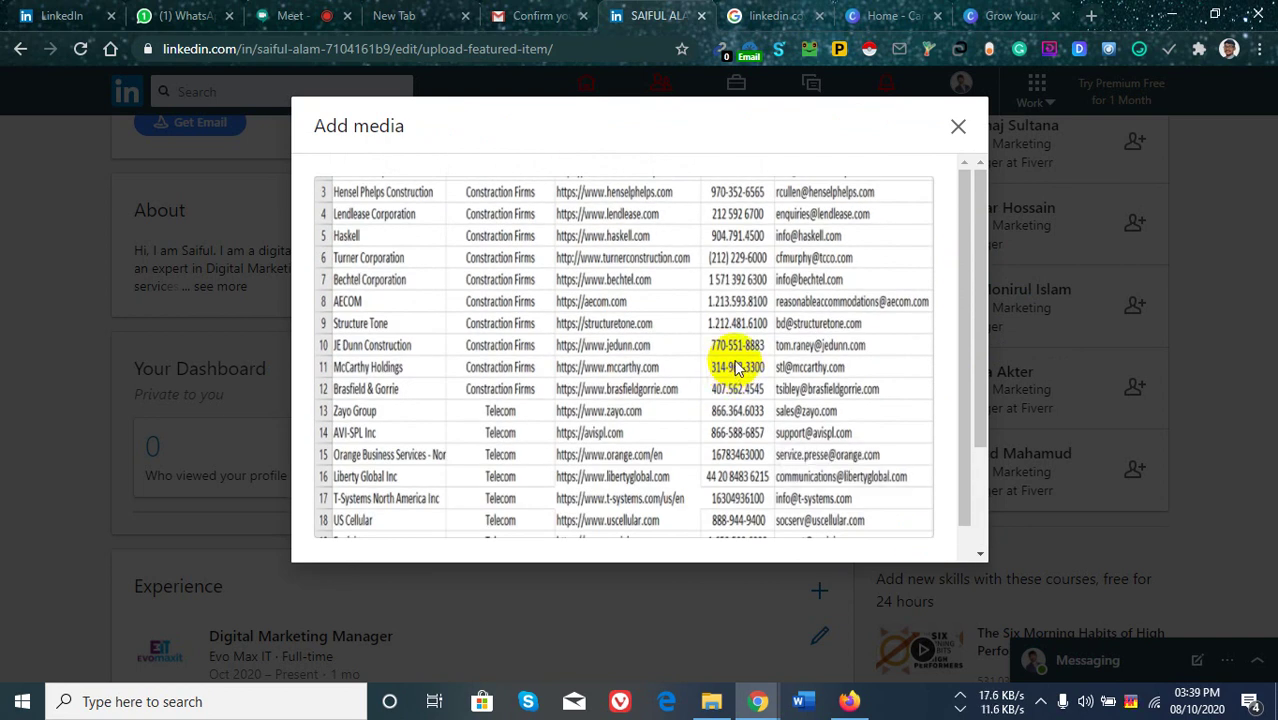
pyautogui.scroll(-3, 735, 360)
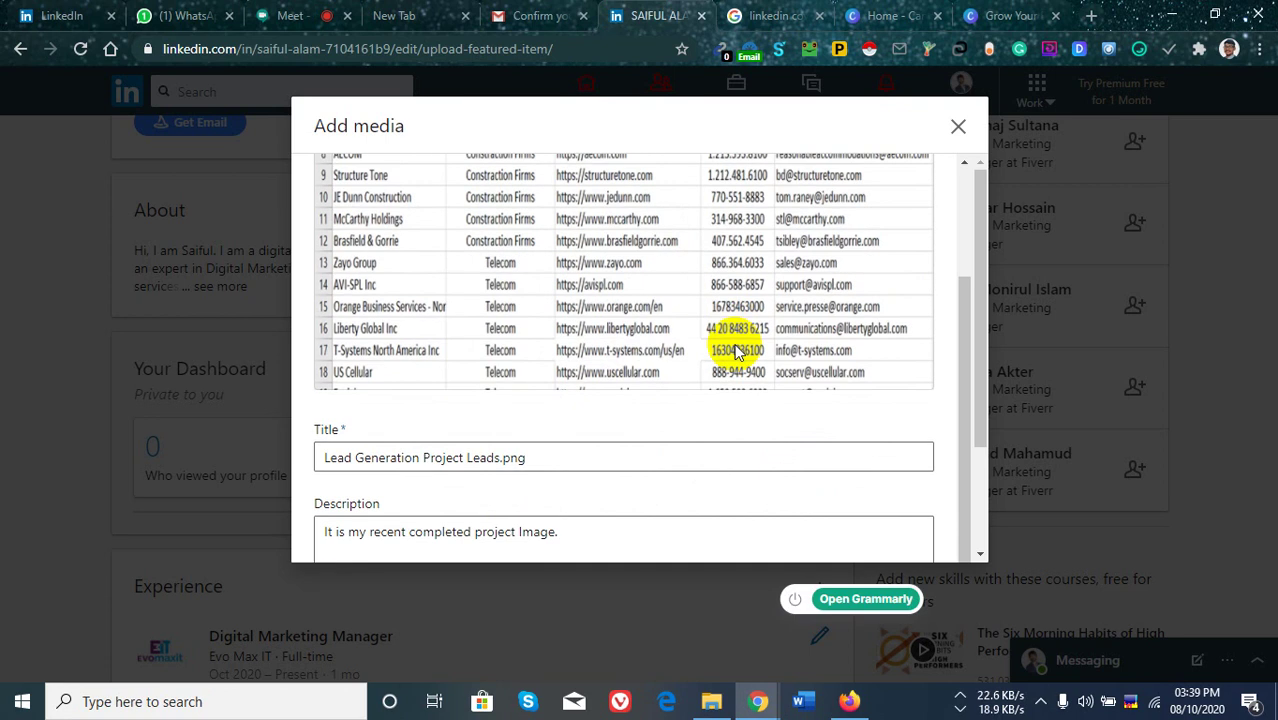
pyautogui.scroll(3, 750, 370)
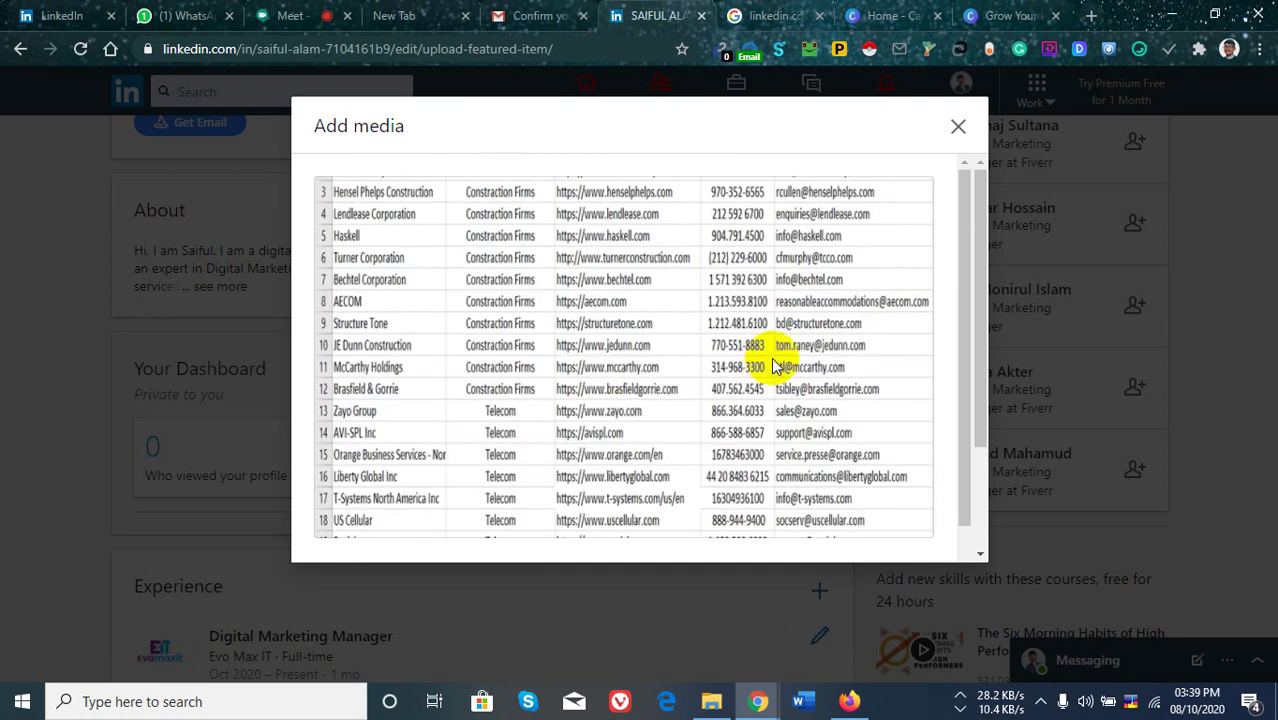
pyautogui.scroll(-6, 800, 380)
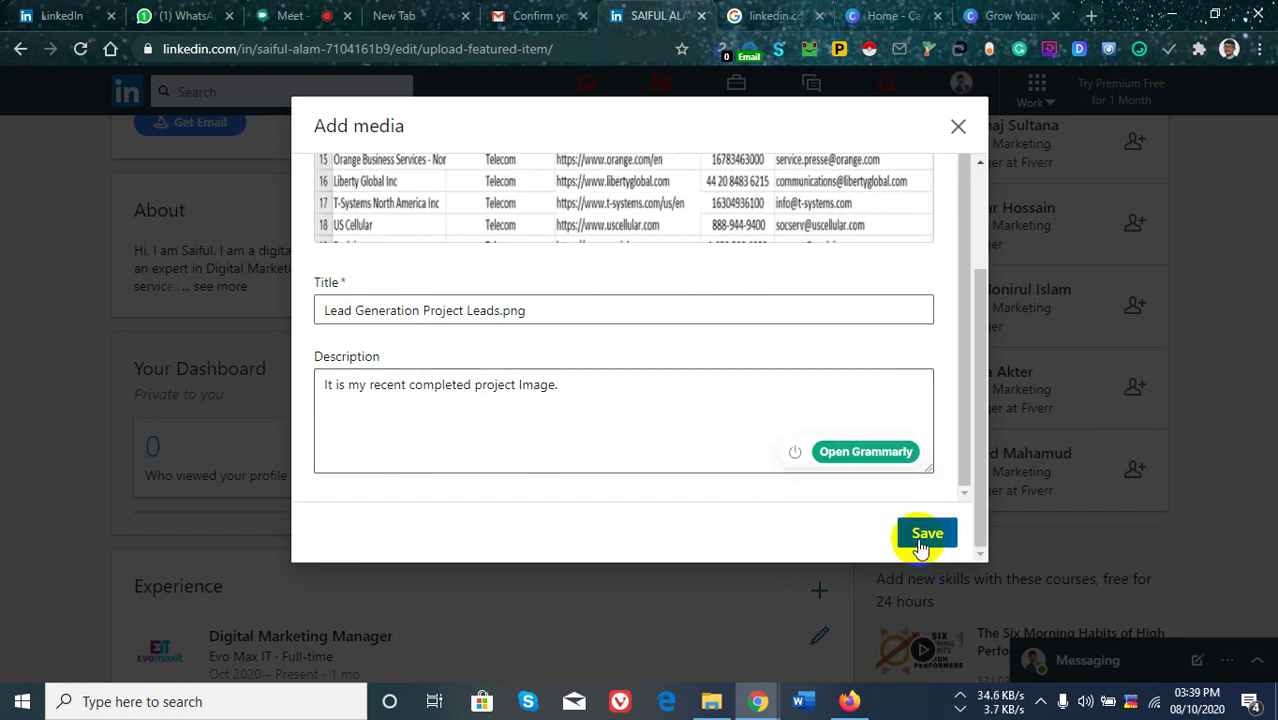
pyautogui.scroll(2, 652, 275)
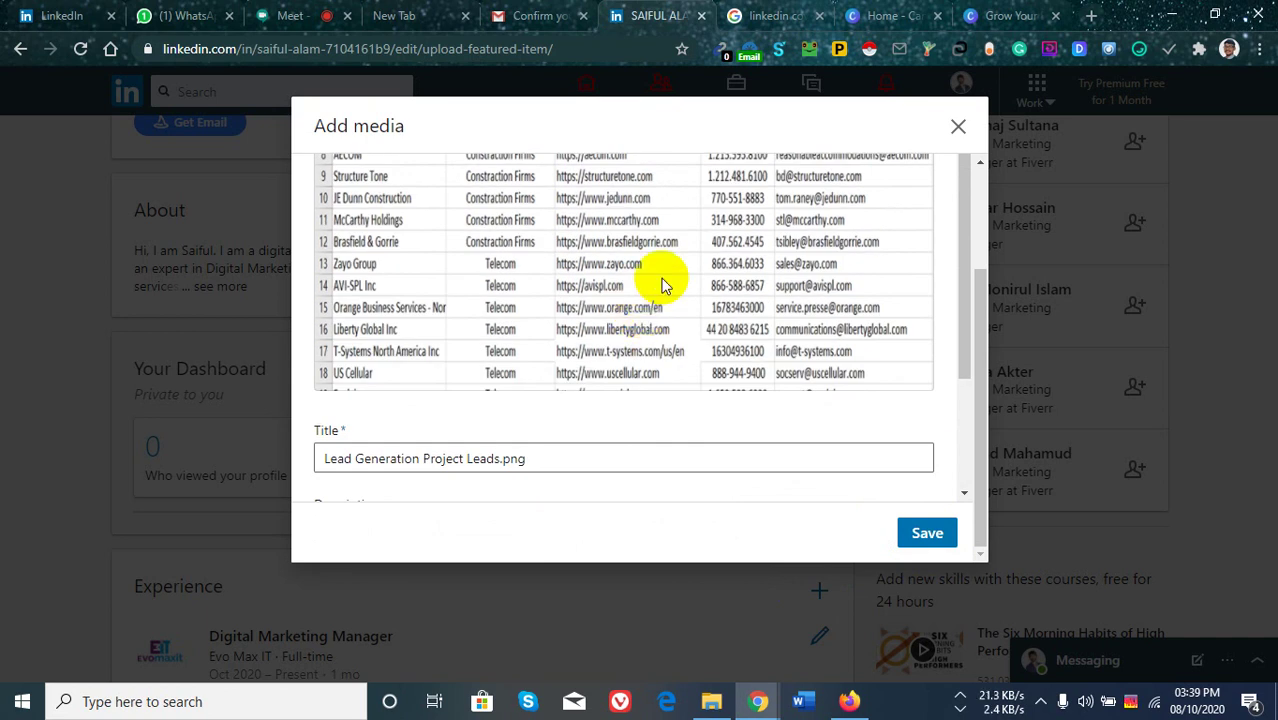
pyautogui.scroll(3, 705, 270)
pyautogui.scroll(-4, 660, 300)
pyautogui.scroll(-3, 610, 370)
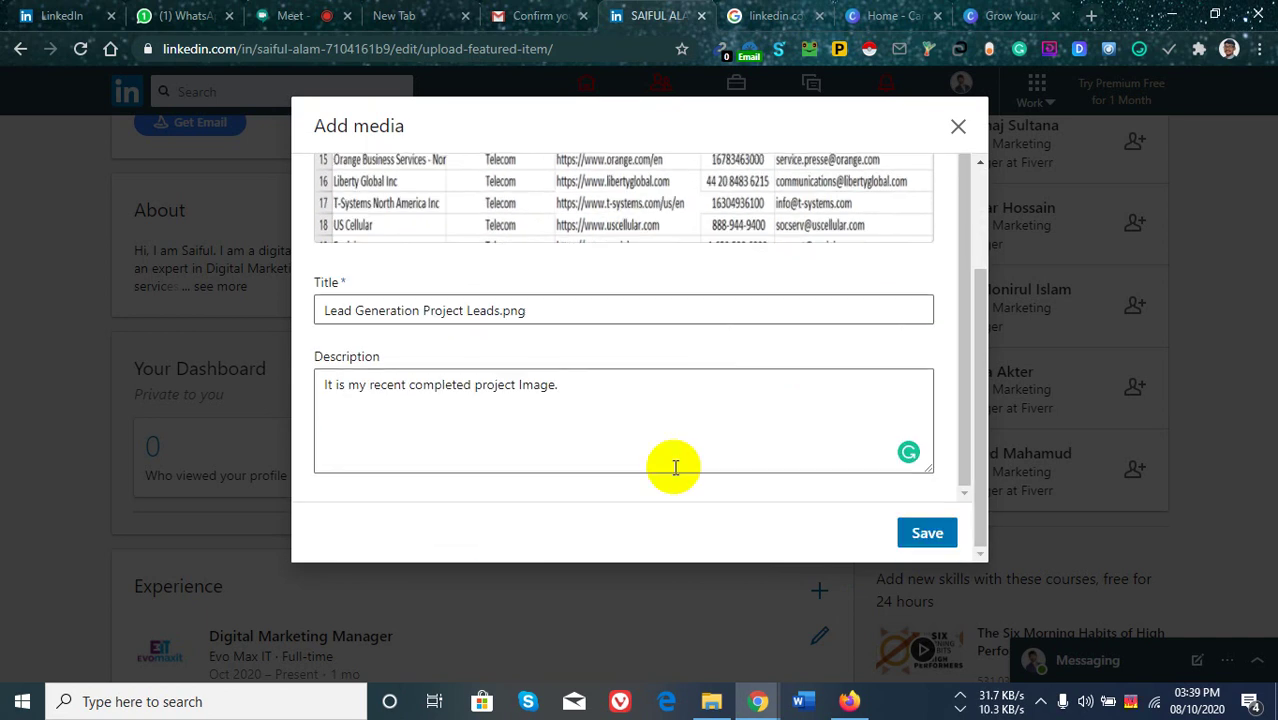
pyautogui.click(927, 535)
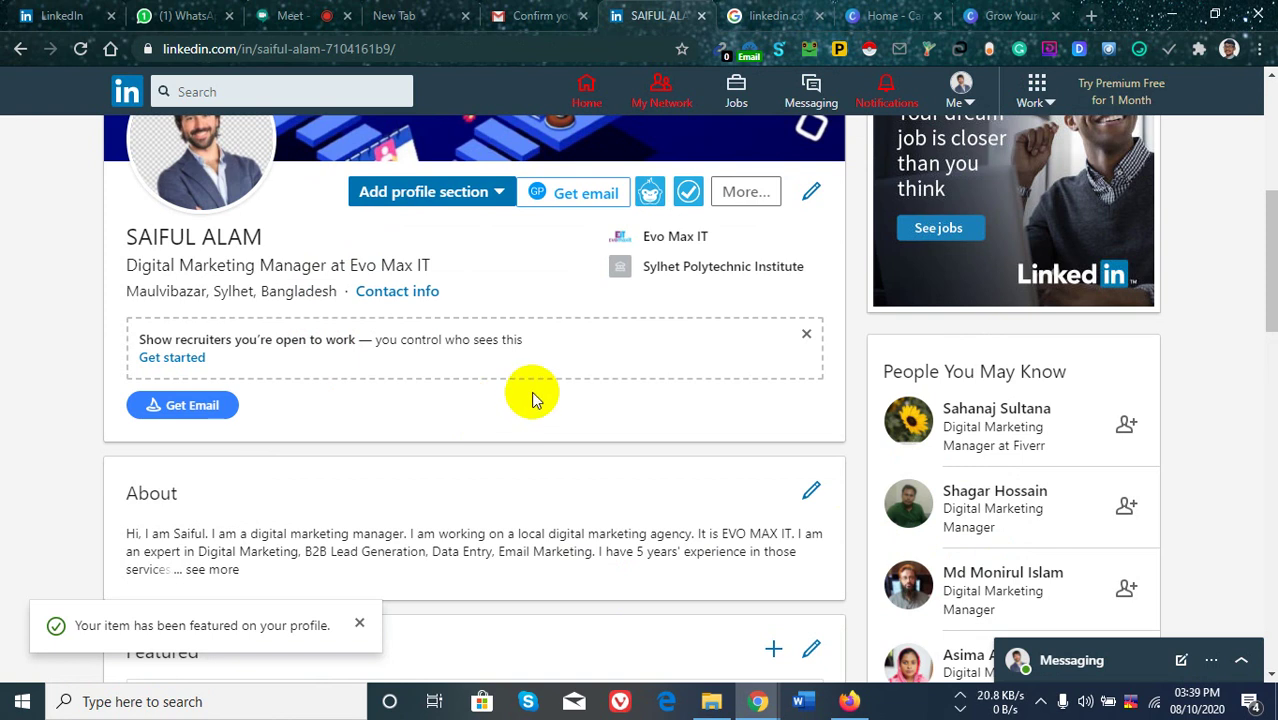
# Open the Add profile section list and expand Featured to show Posts, Articles, Links and Media.
pyautogui.scroll(2, 528, 402)
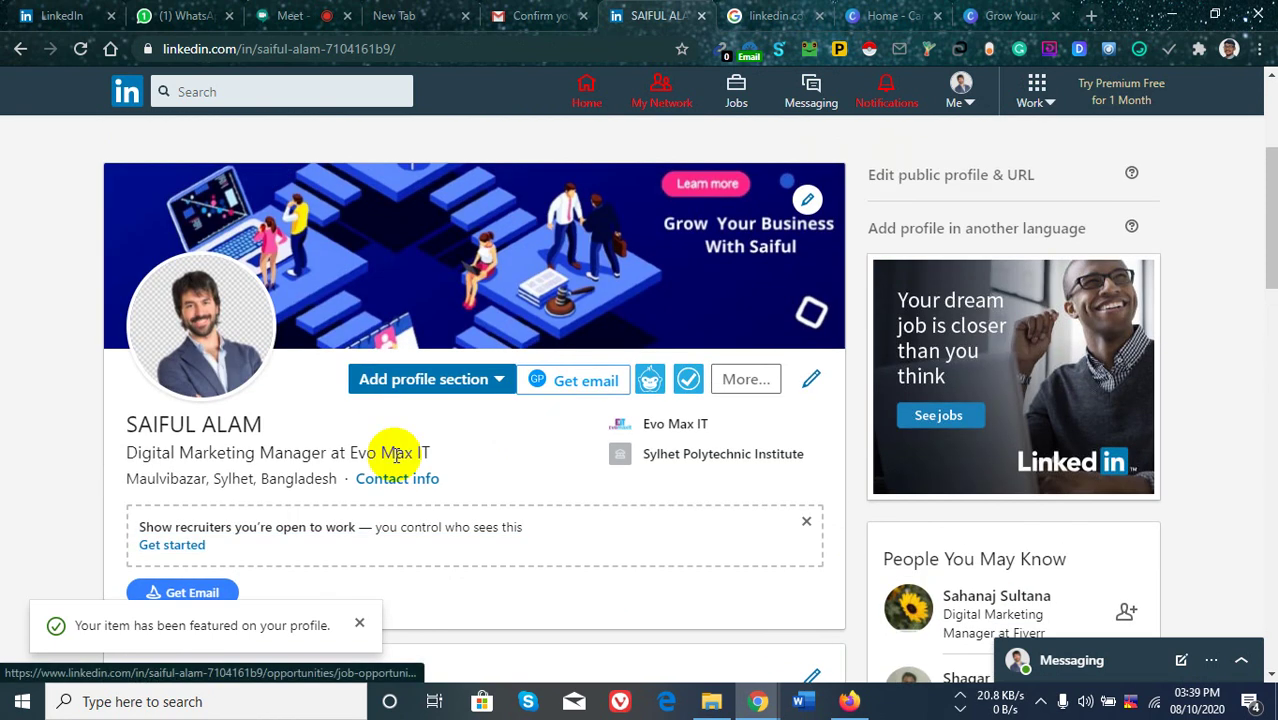
pyautogui.click(497, 385)
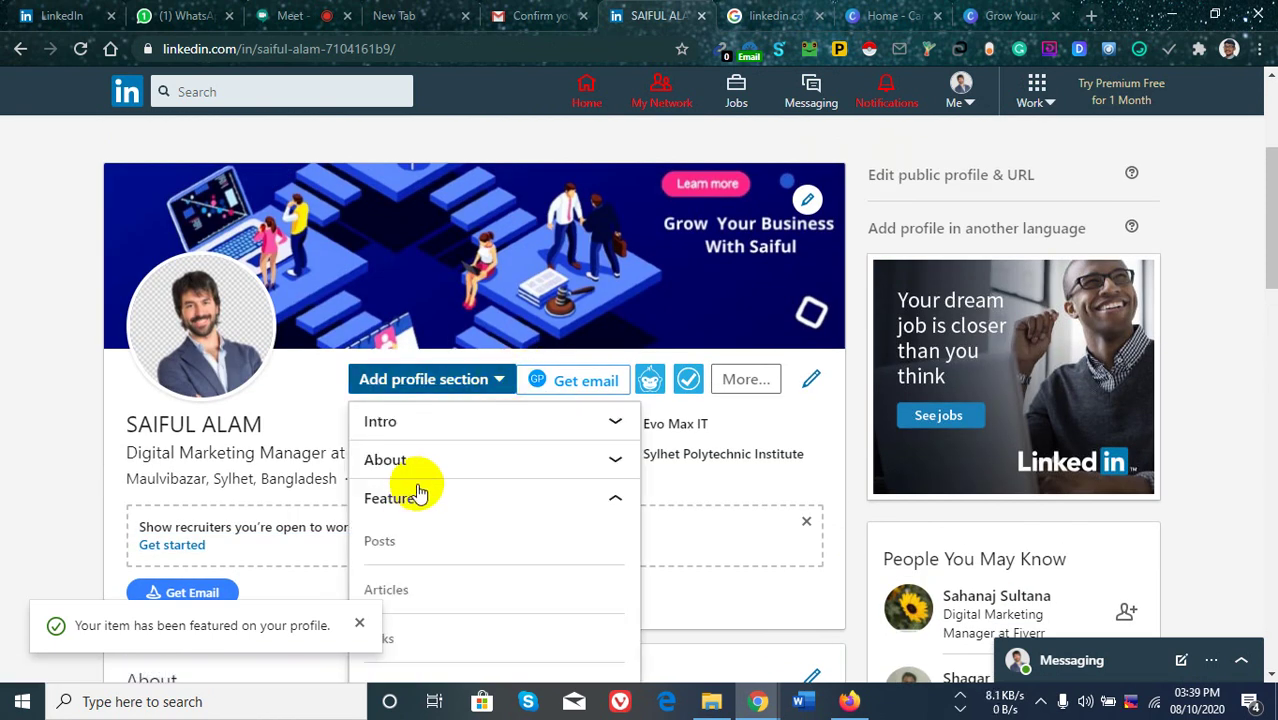
pyautogui.scroll(-2, 414, 485)
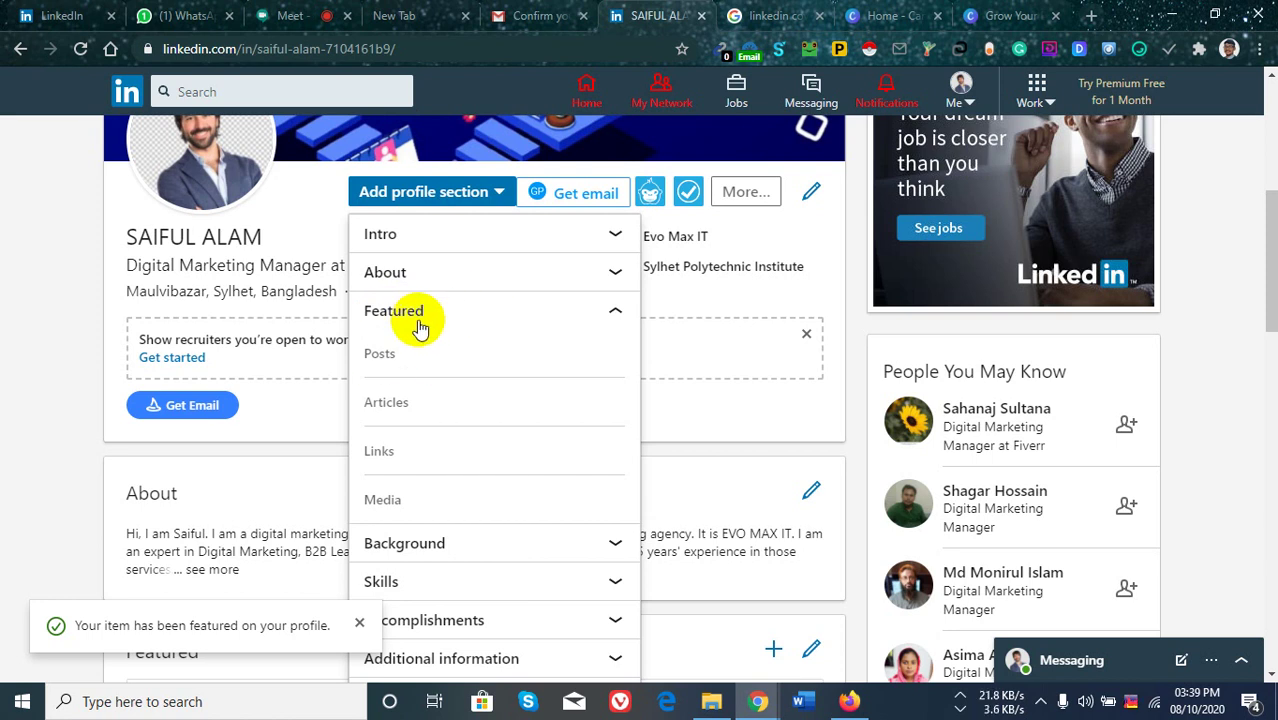
pyautogui.scroll(2, 436, 335)
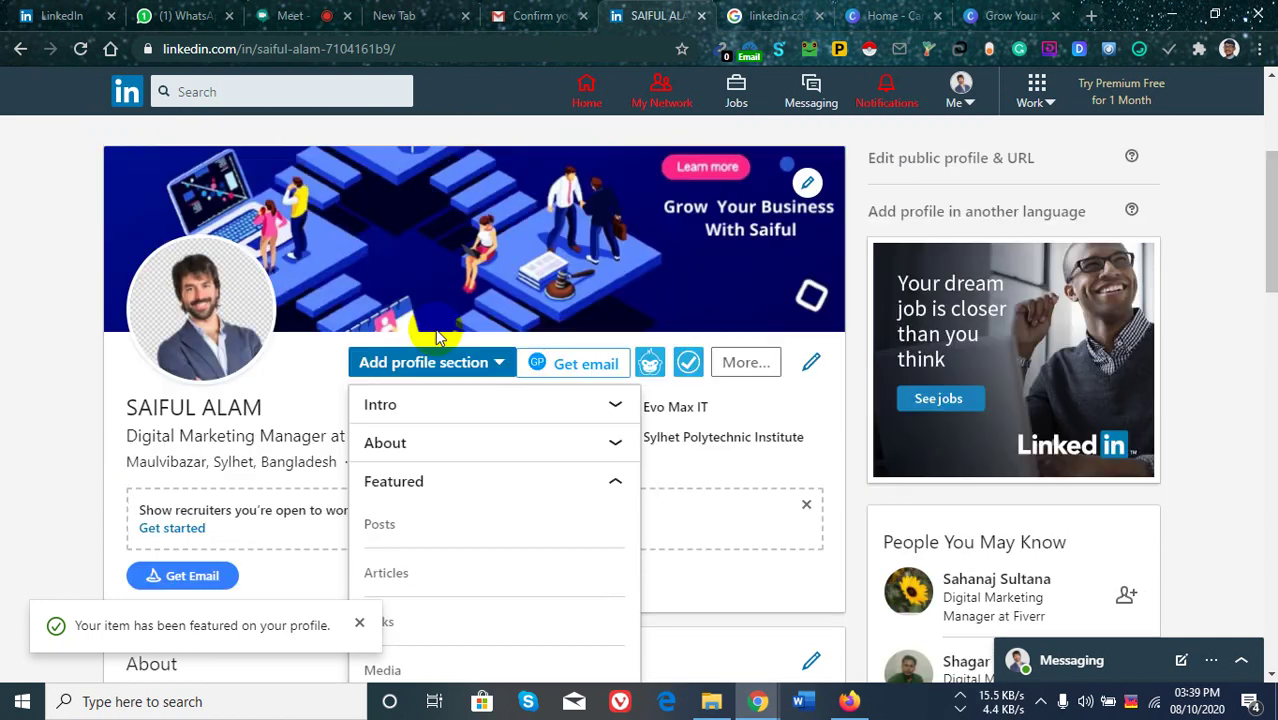
pyautogui.scroll(-2, 443, 350)
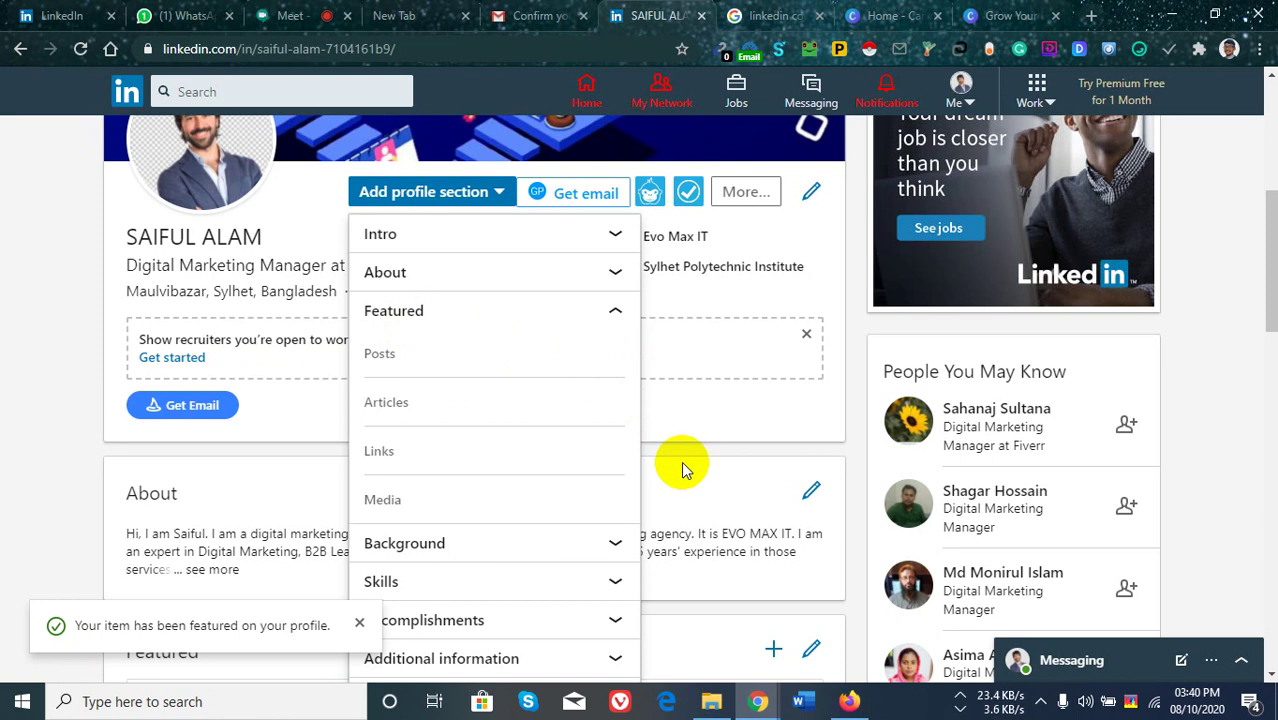
# Switch to the Google Meet call and check the hidden system tray icons.
pyautogui.click(290, 15)
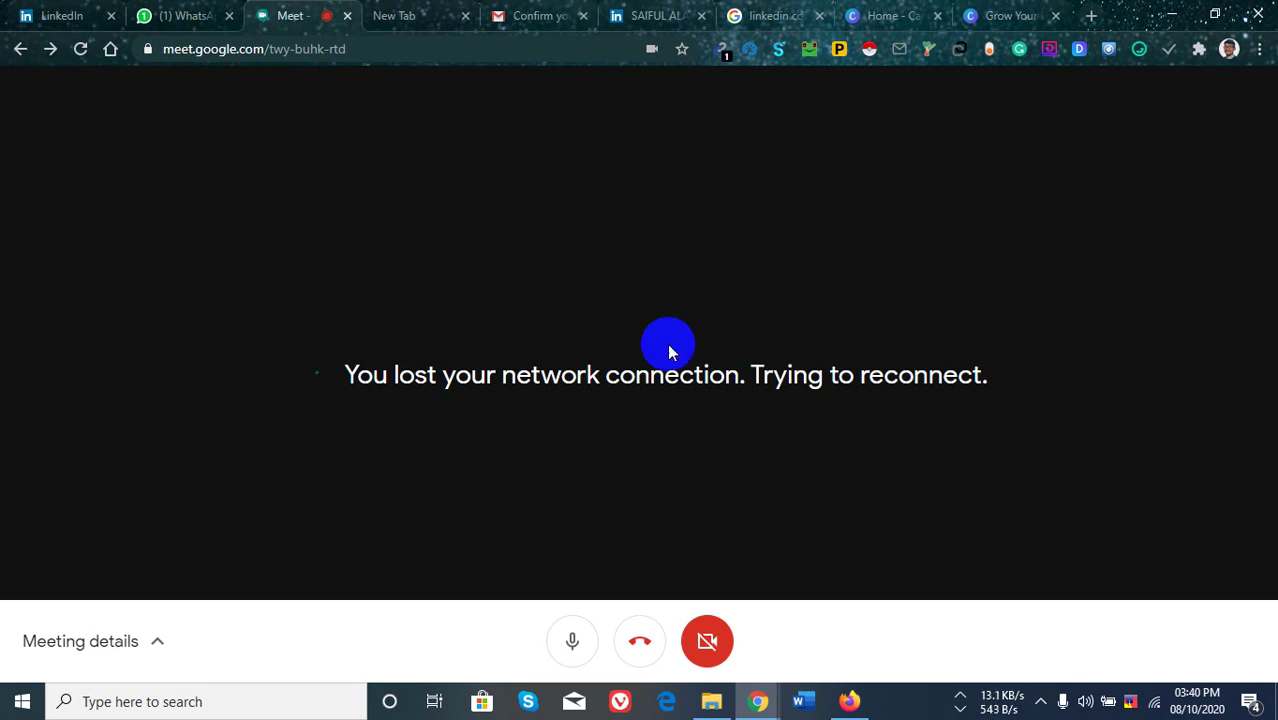
pyautogui.click(1040, 703)
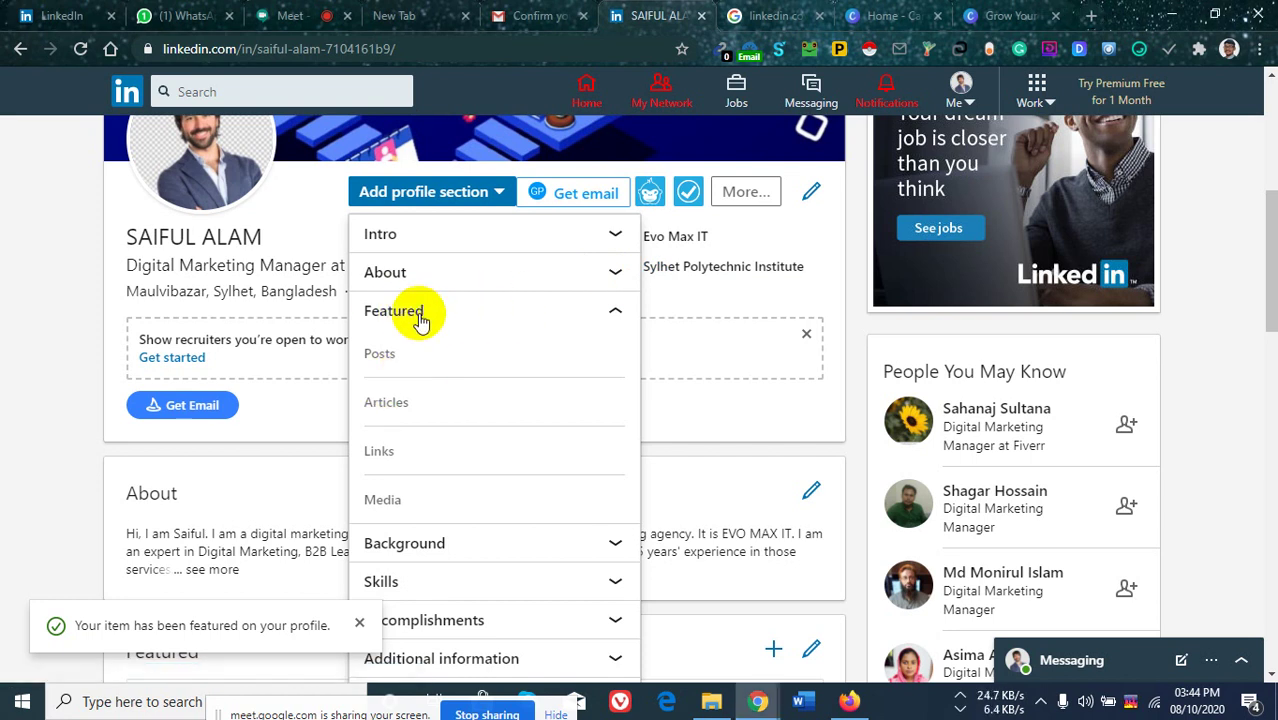
# Dismiss the profile section list and scroll through the profile, including the new featured project.
pyautogui.scroll(-6, 450, 460)
pyautogui.scroll(5, 470, 465)
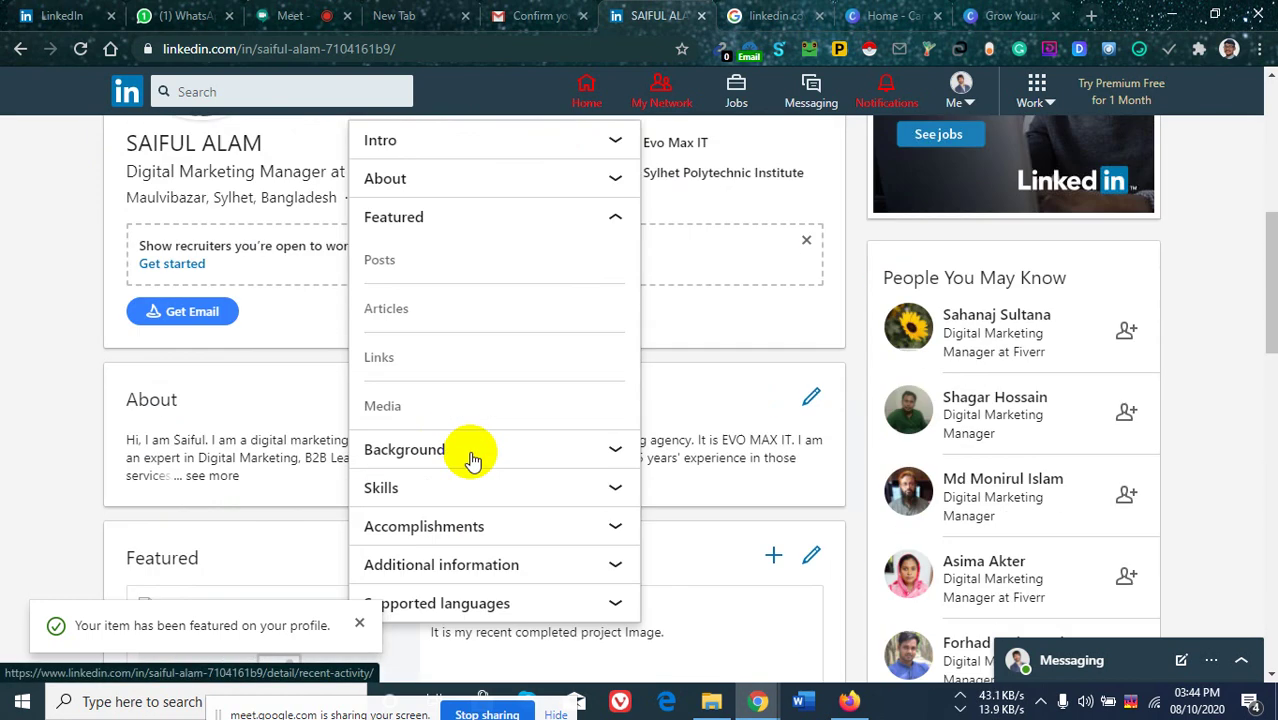
pyautogui.scroll(3, 474, 456)
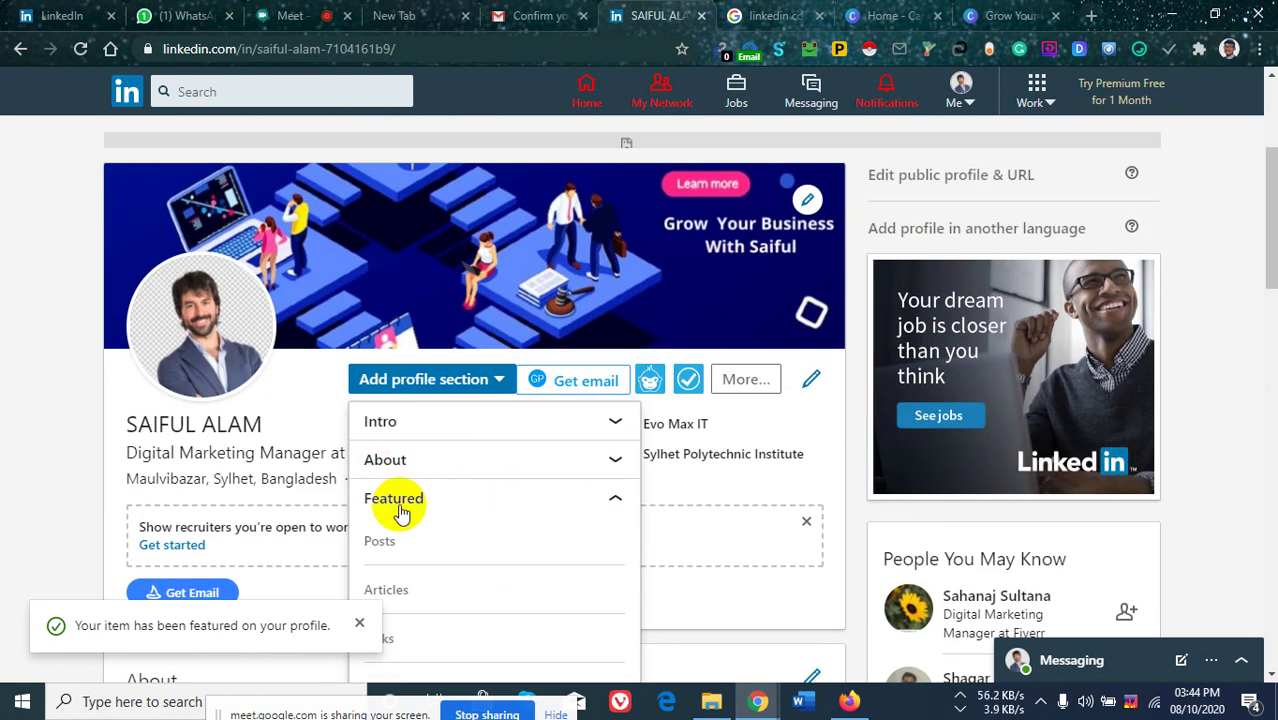
pyautogui.click(62, 455)
pyautogui.scroll(-4, 442, 423)
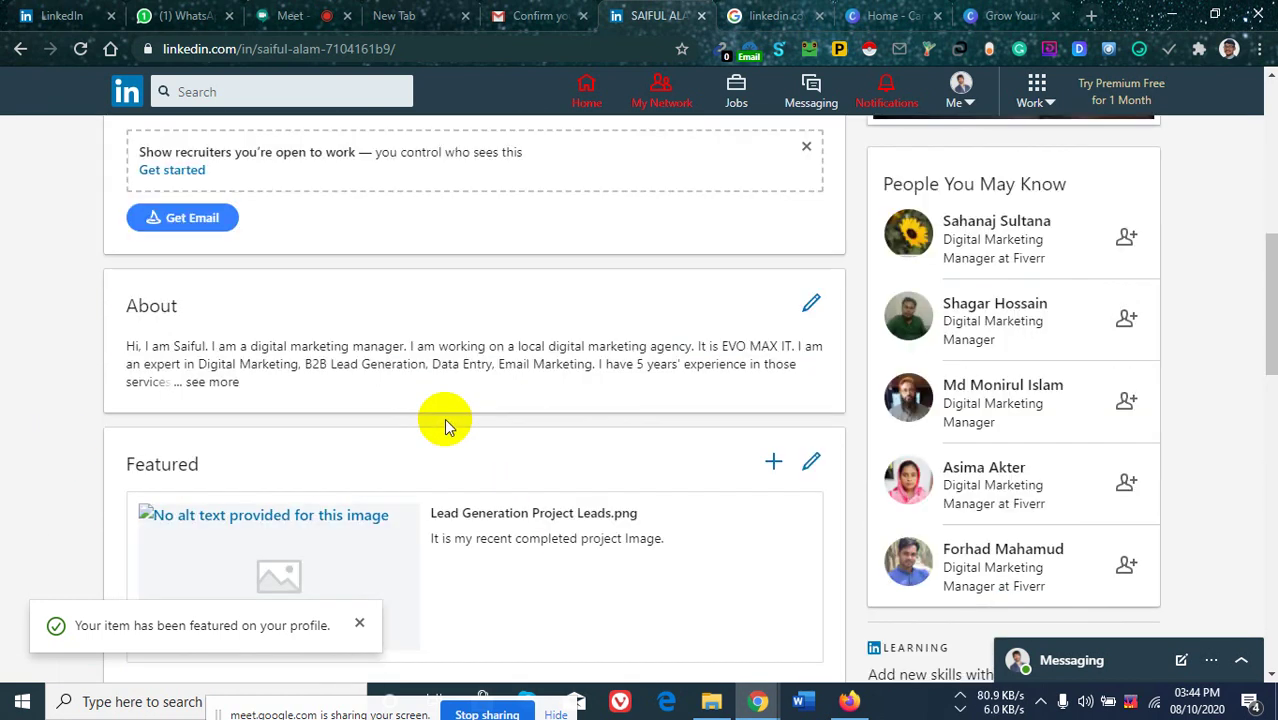
pyautogui.scroll(-5, 428, 377)
pyautogui.scroll(-5, 468, 395)
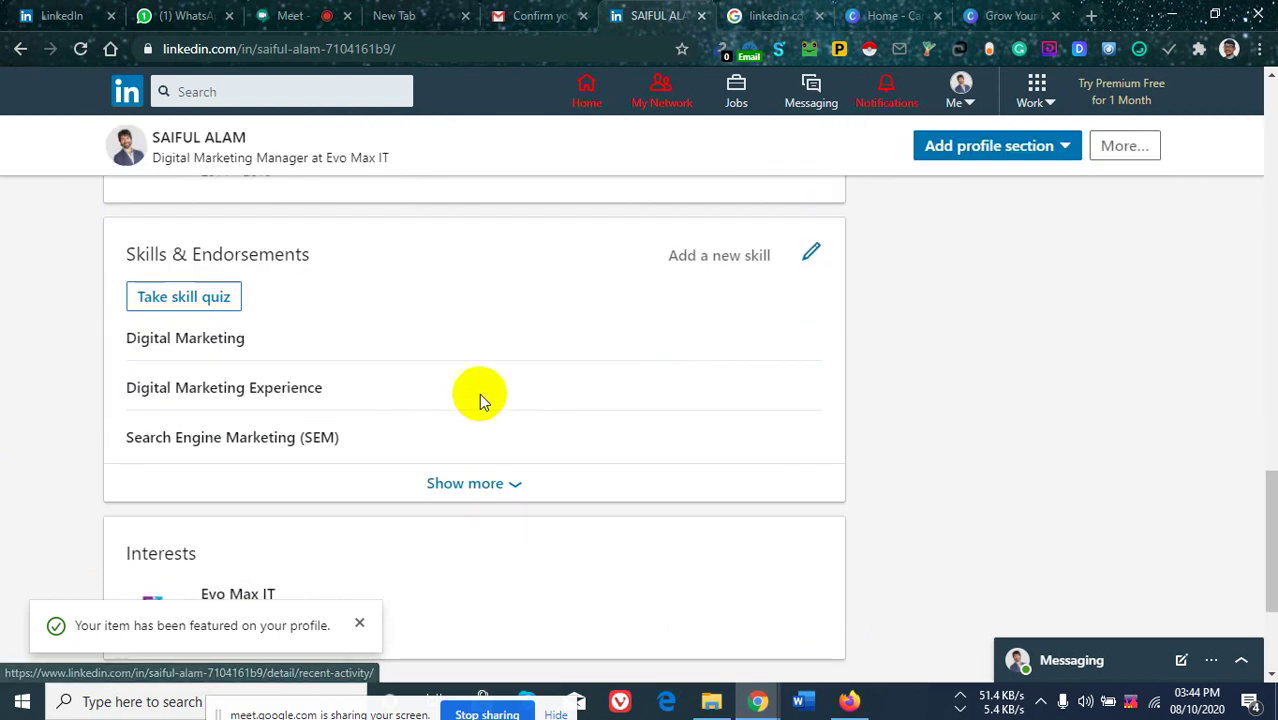
pyautogui.scroll(-2, 516, 464)
pyautogui.scroll(15, 502, 464)
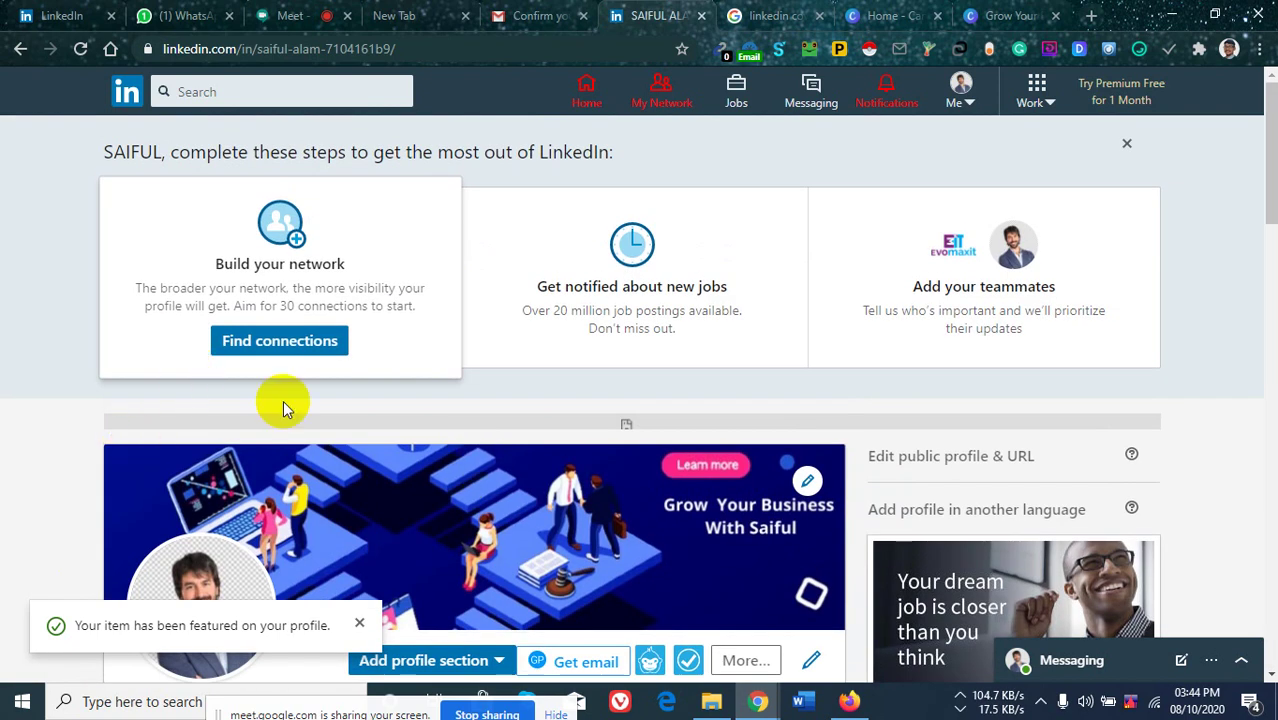
pyautogui.scroll(-5, 420, 410)
pyautogui.scroll(5, 425, 430)
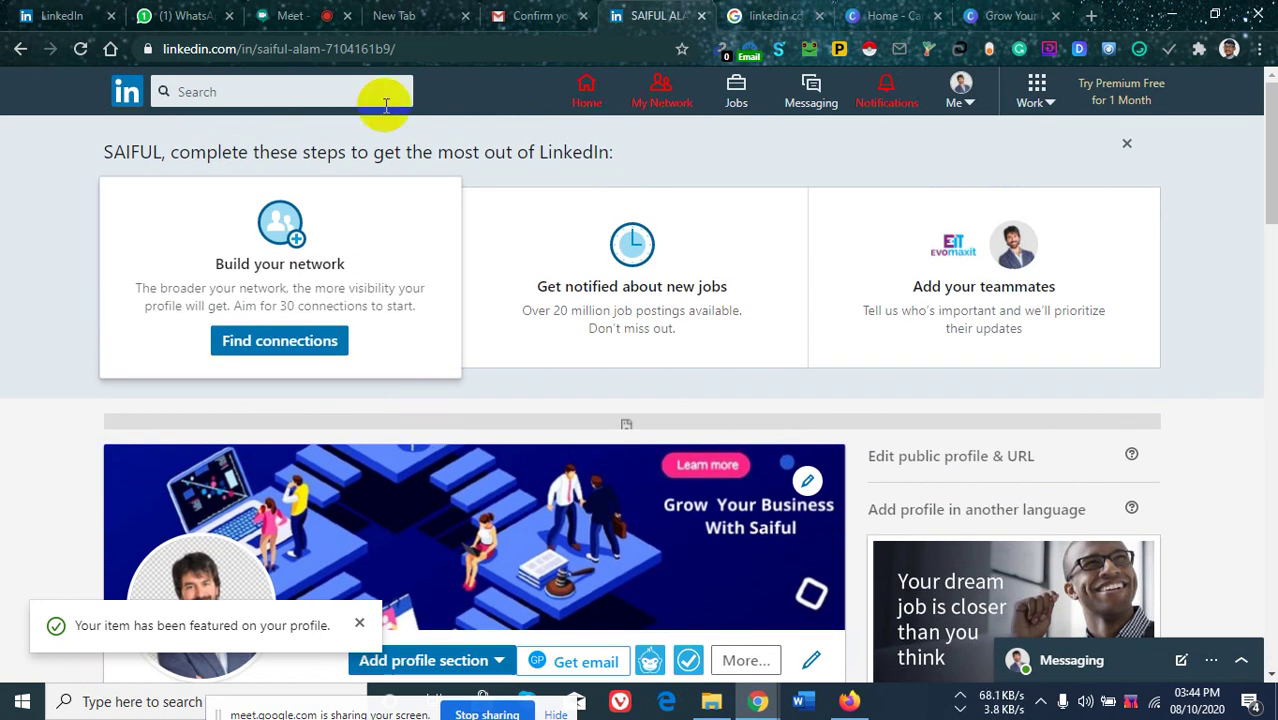
# Bring up the LinkedIn search box with suggestions like covid and coronavirus impact showing.
pyautogui.click(275, 97)
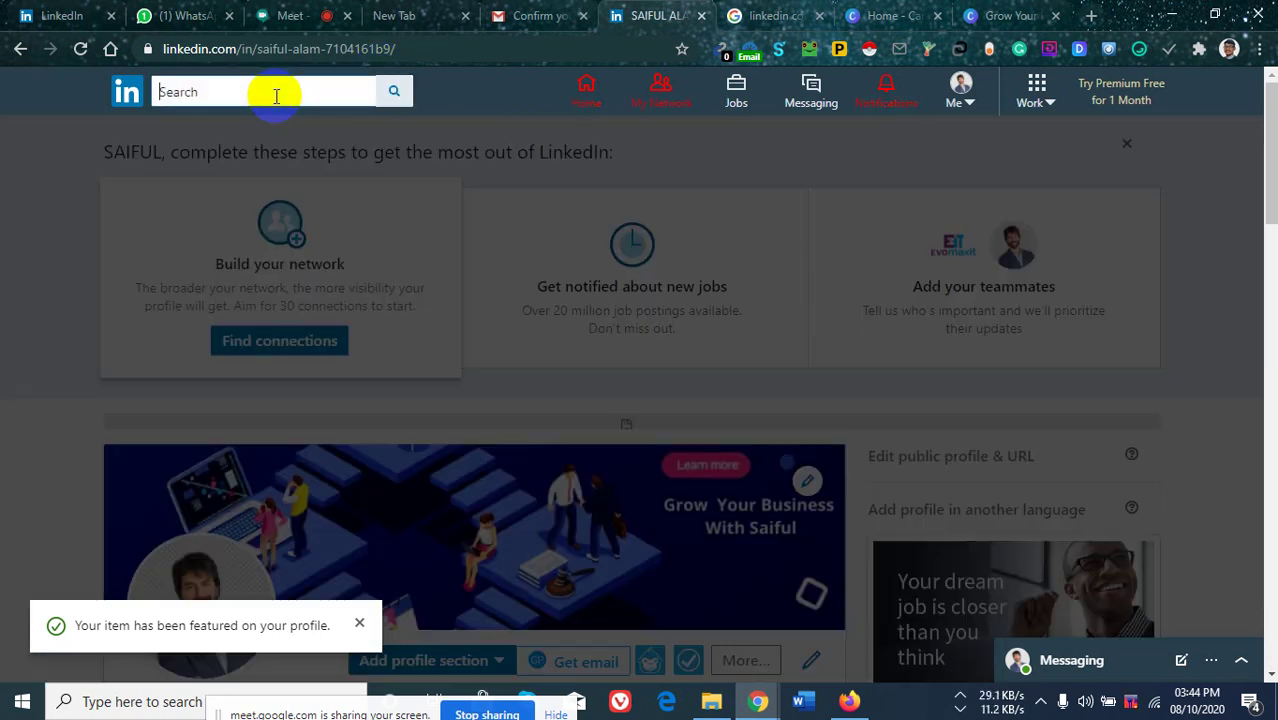
pyautogui.click(57, 225)
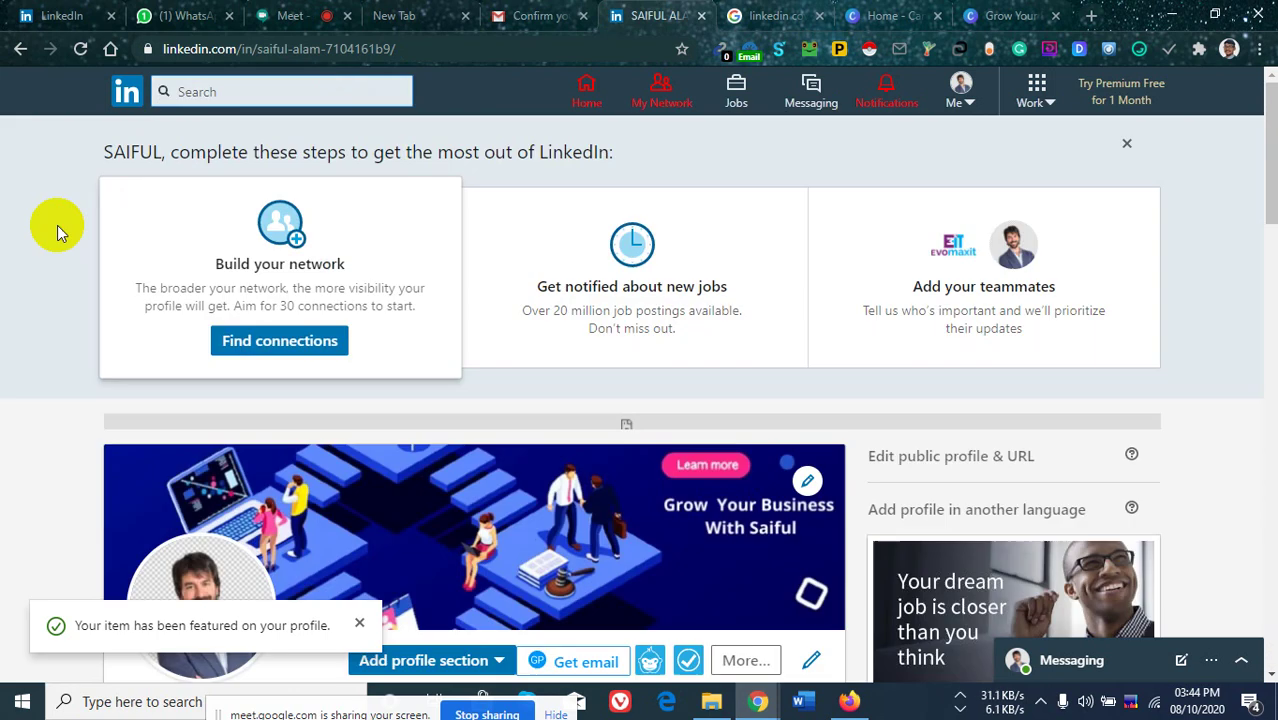
pyautogui.click(251, 92)
pyautogui.click(51, 163)
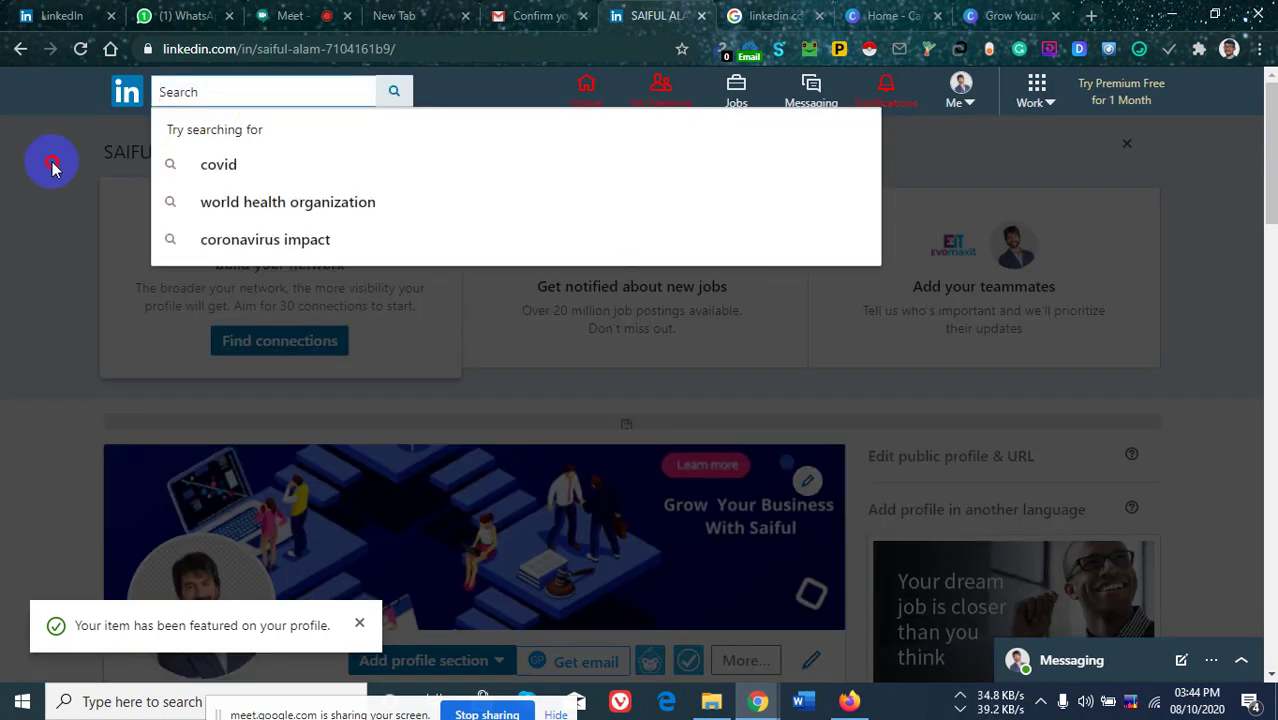
pyautogui.click(219, 93)
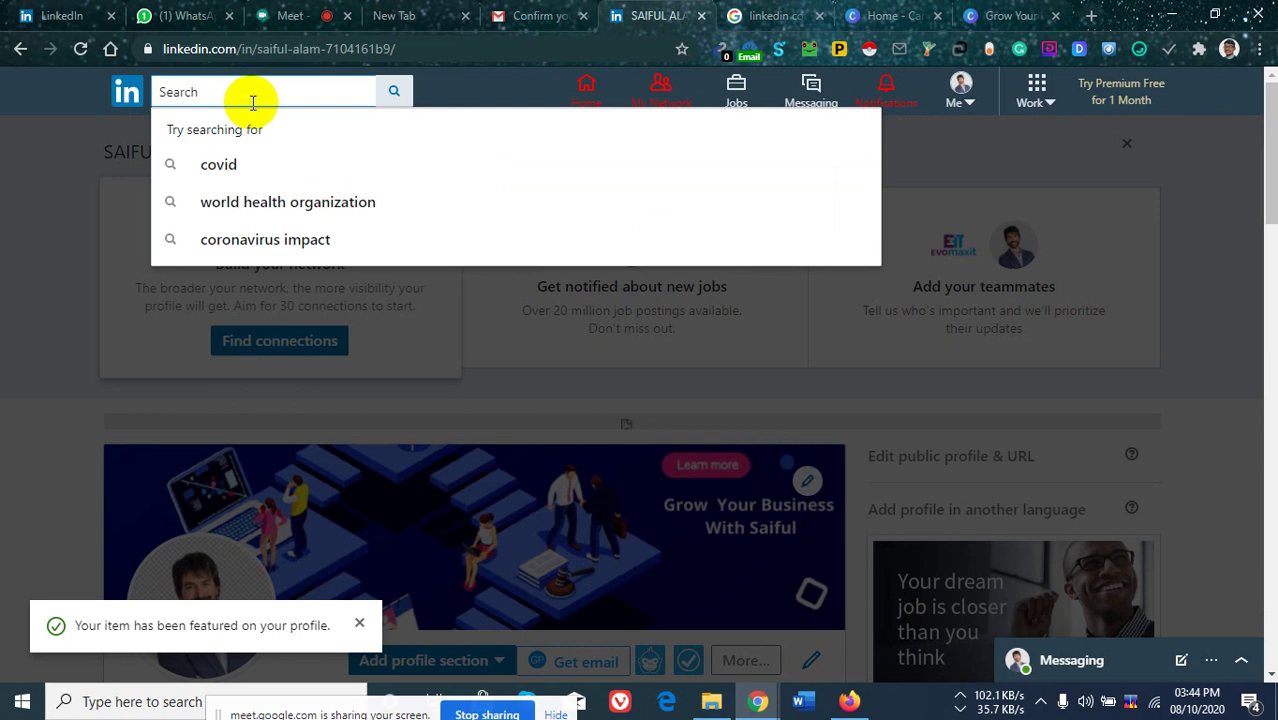
pyautogui.click(8, 245)
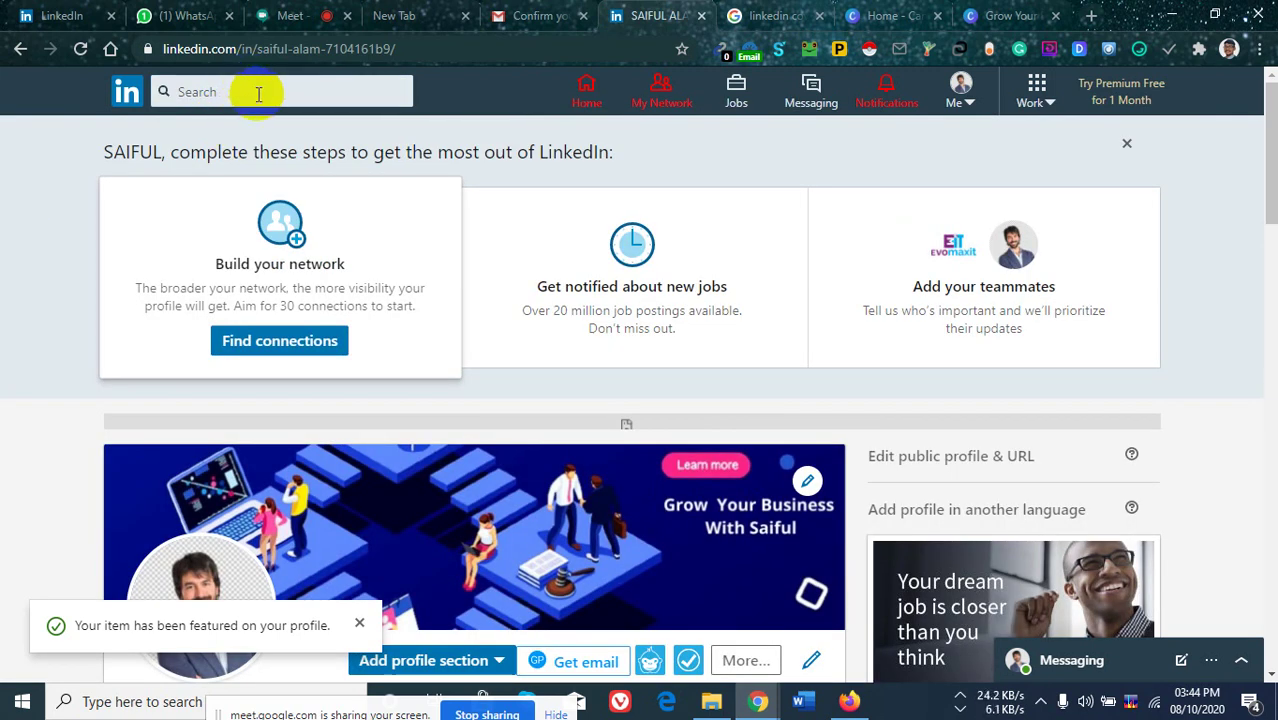
pyautogui.click(258, 93)
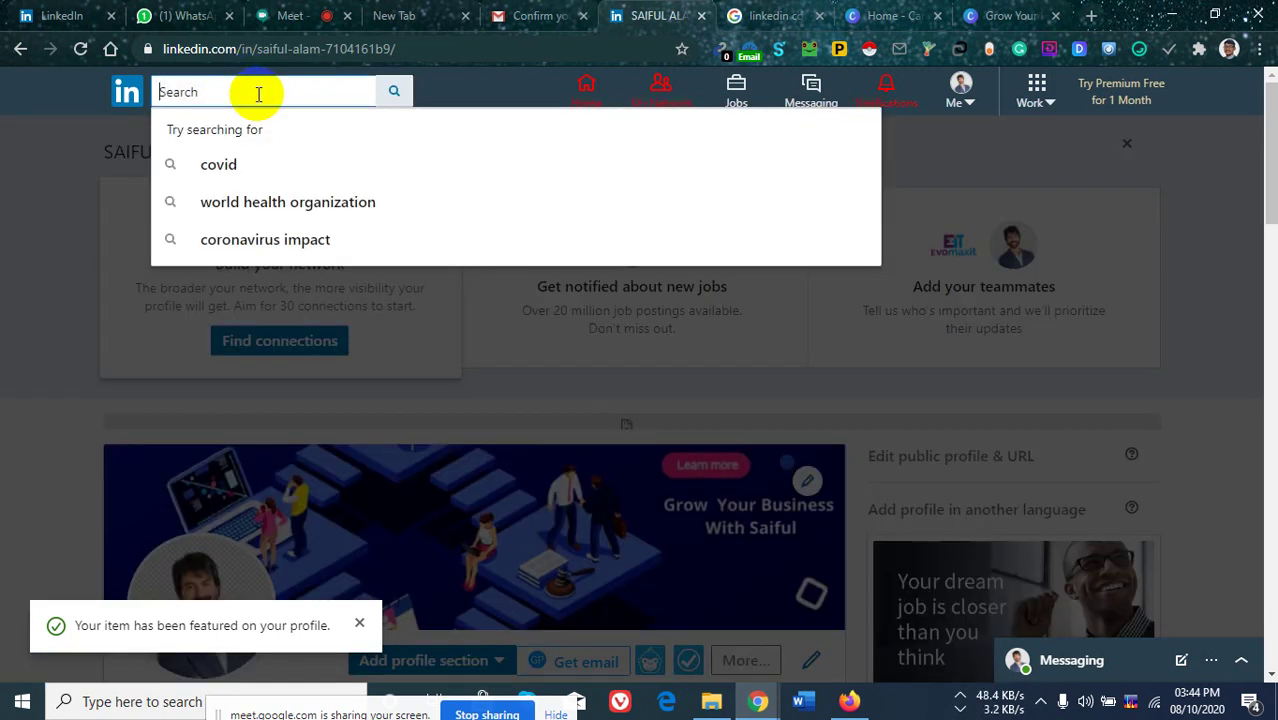
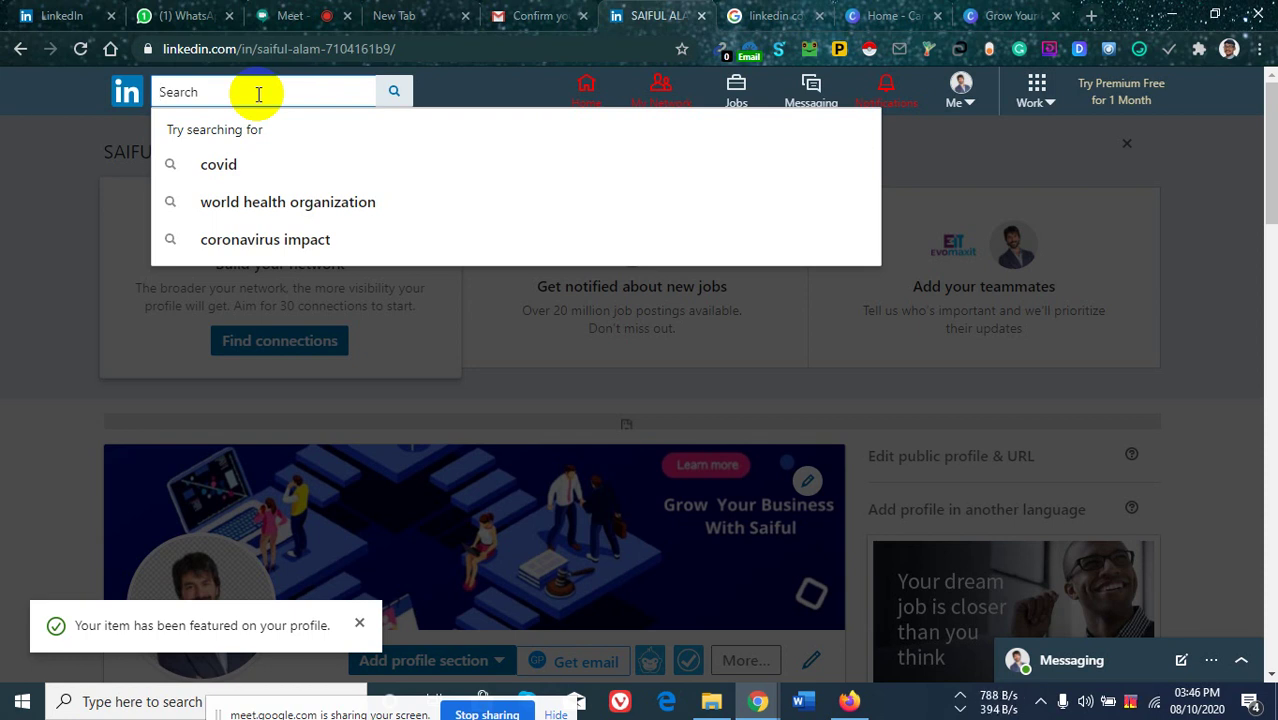
# Enter 'Digital Marketing Agency' in the LinkedIn search bar and dismiss a stray browser menu.
pyautogui.write('Digital')
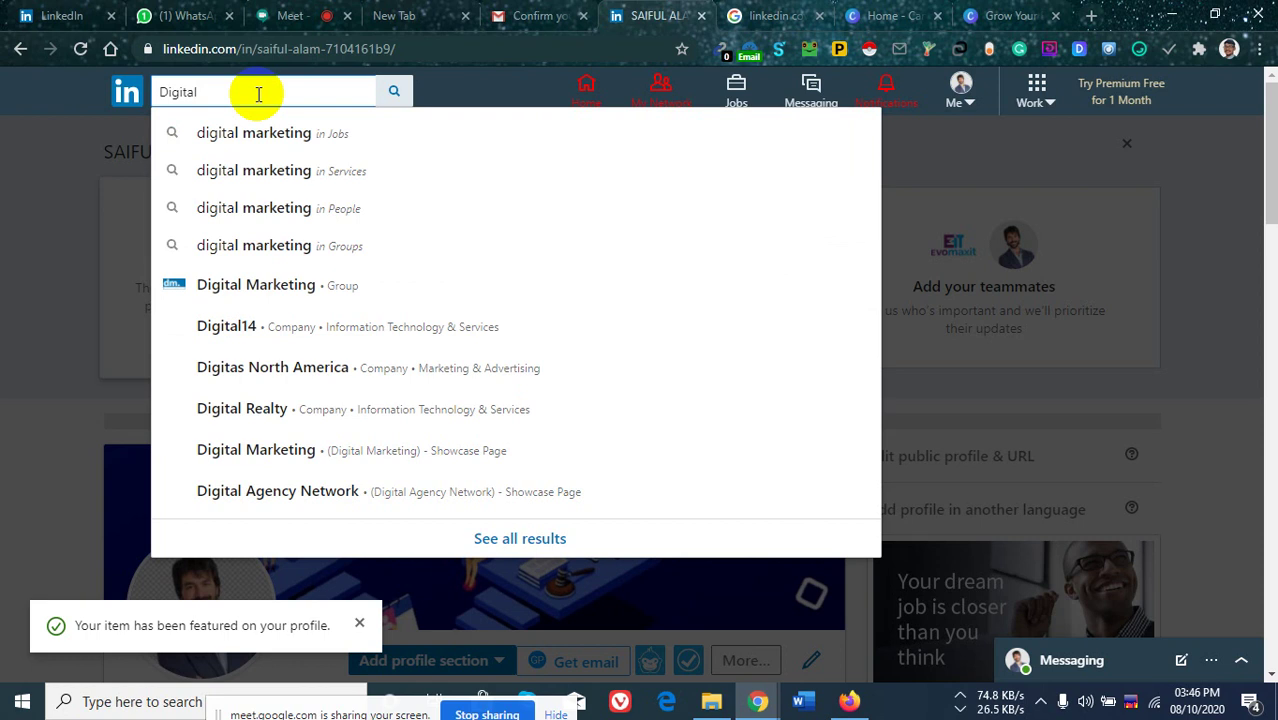
pyautogui.write(' Marketing')
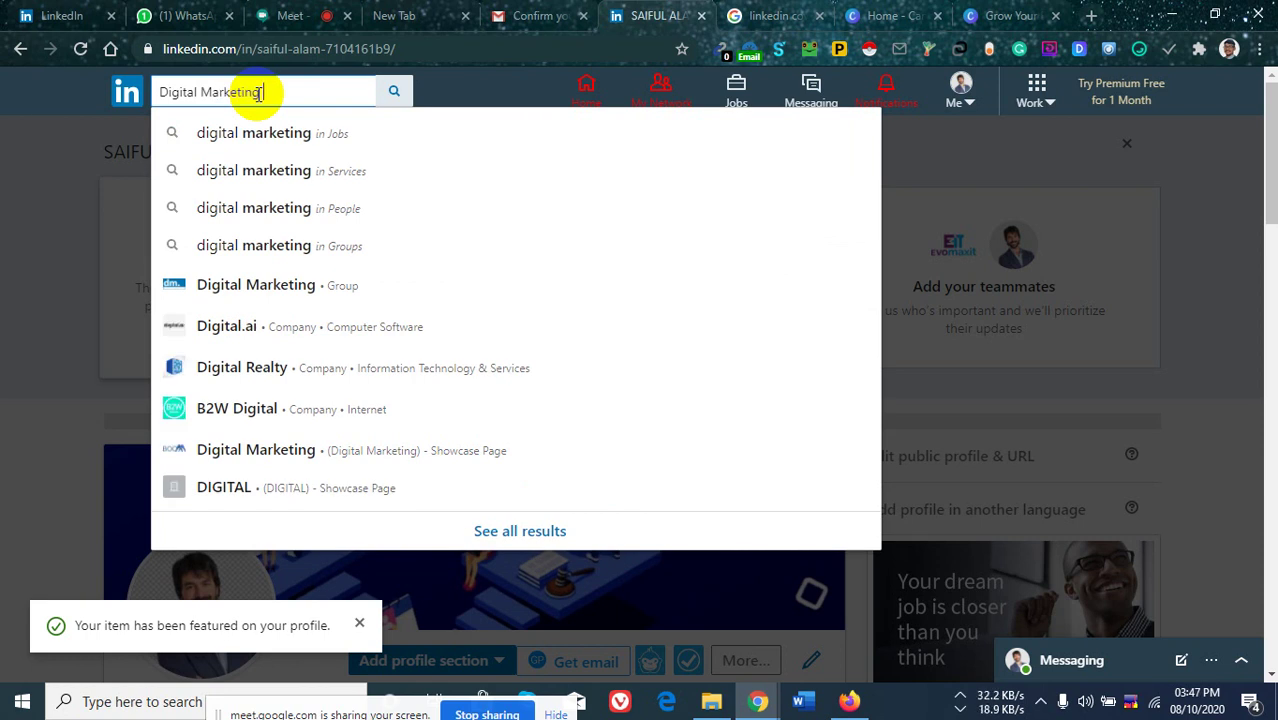
pyautogui.write(' Agency')
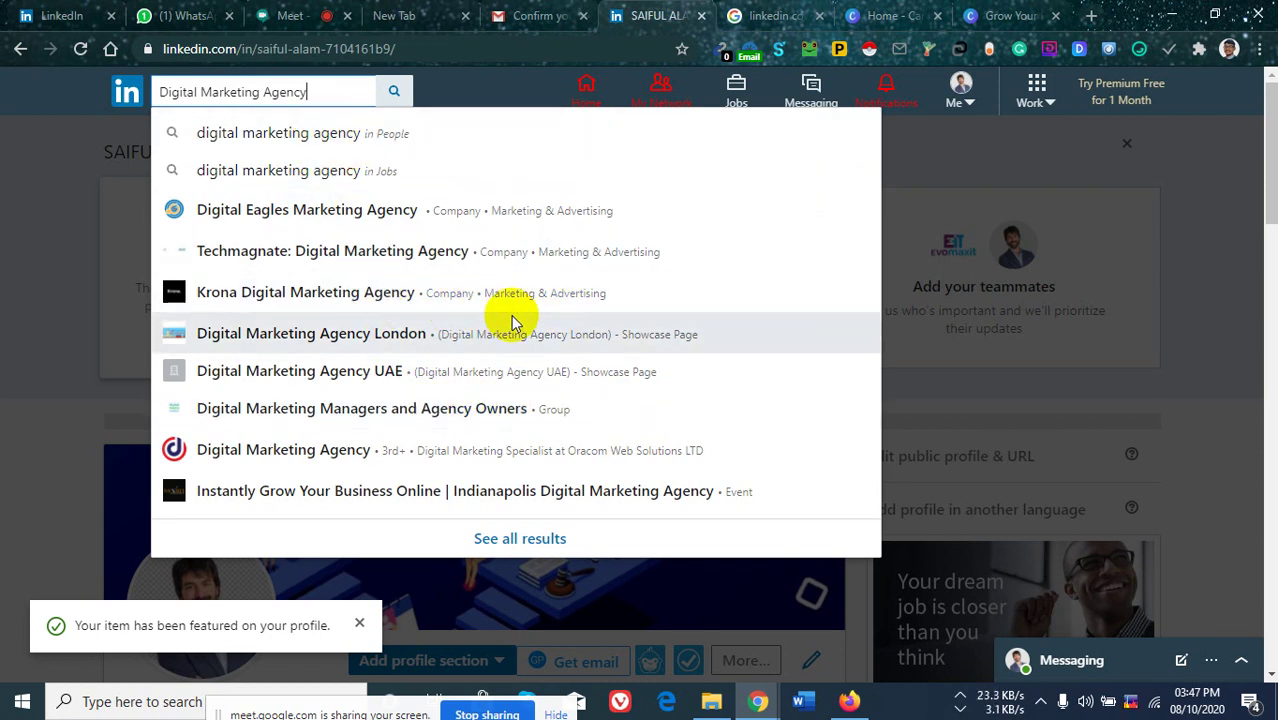
pyautogui.rightClick(447, 301)
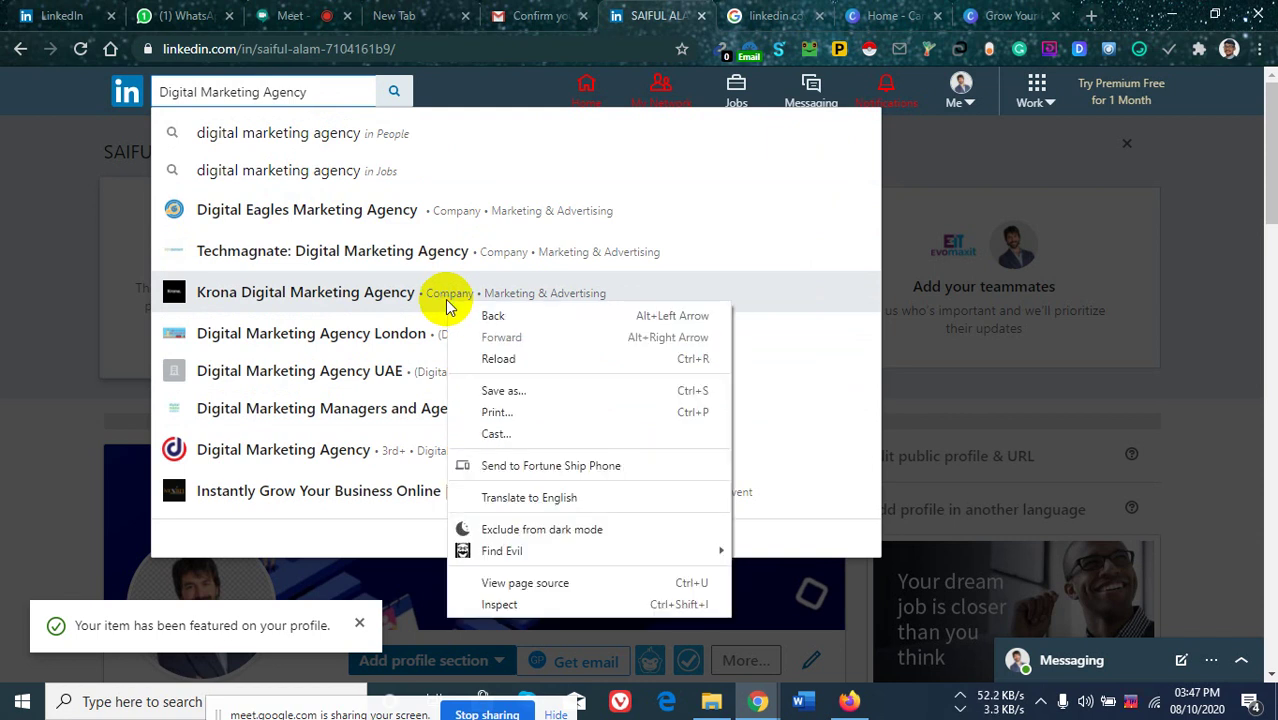
pyautogui.click(390, 140)
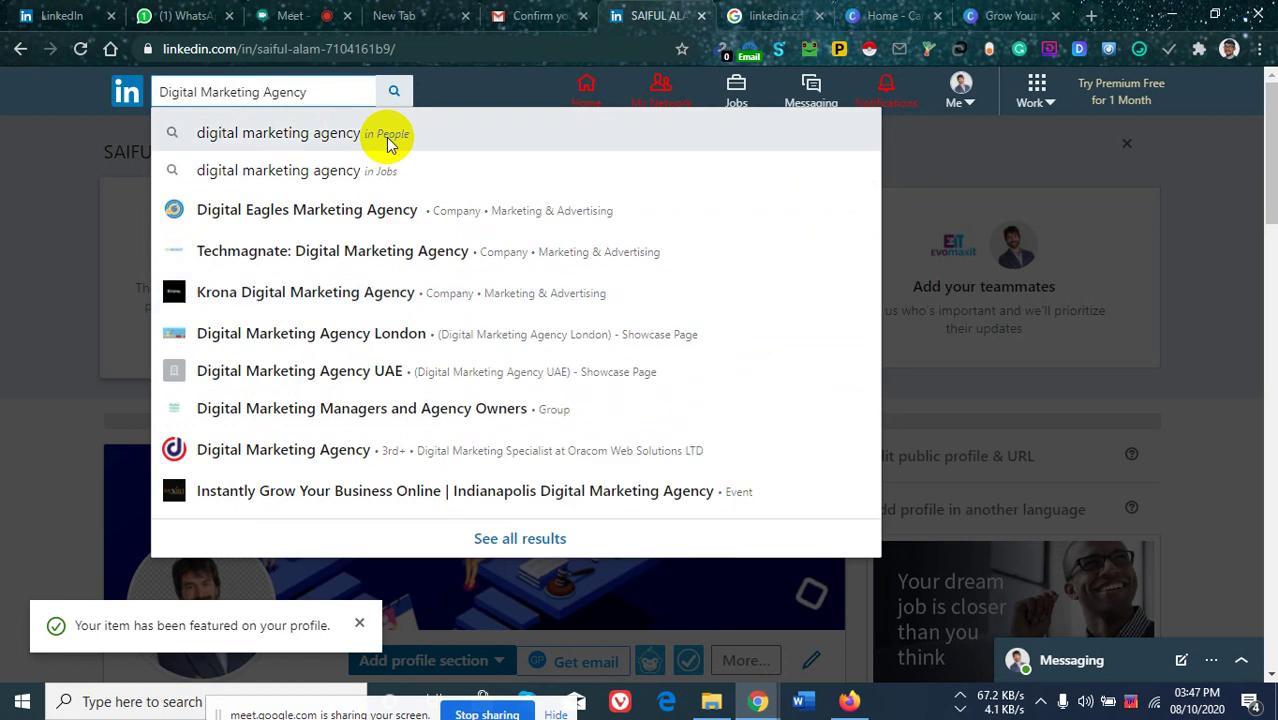
# Run the people search for 'digital marketing agency', close the privacy notice, and browse the results.
pyautogui.click(389, 141)
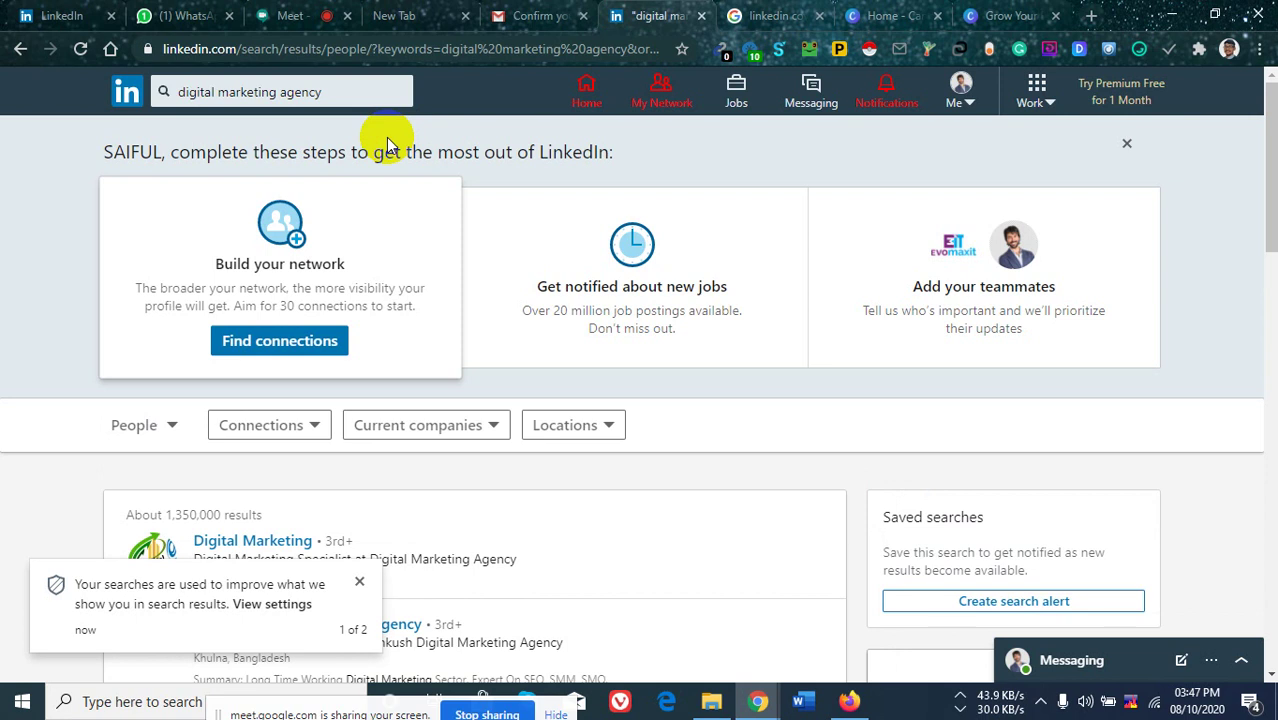
pyautogui.click(359, 585)
pyautogui.scroll(-2, 340, 328)
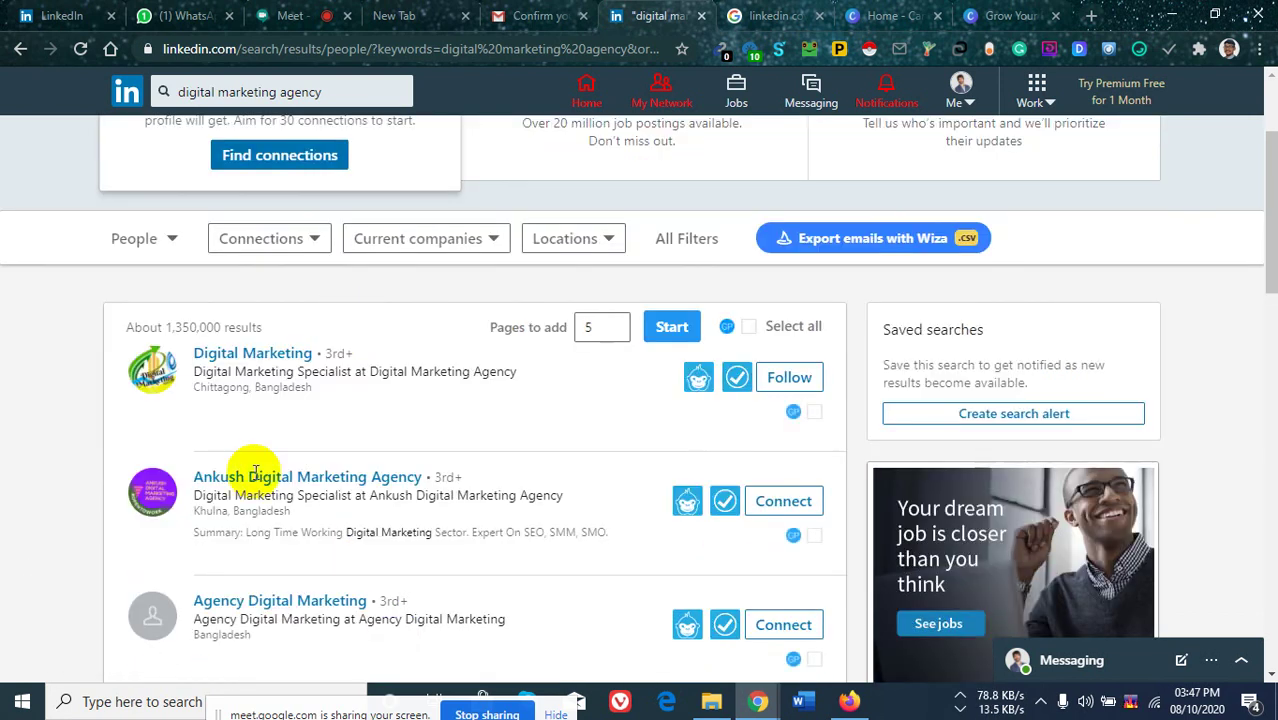
pyautogui.scroll(-5, 288, 419)
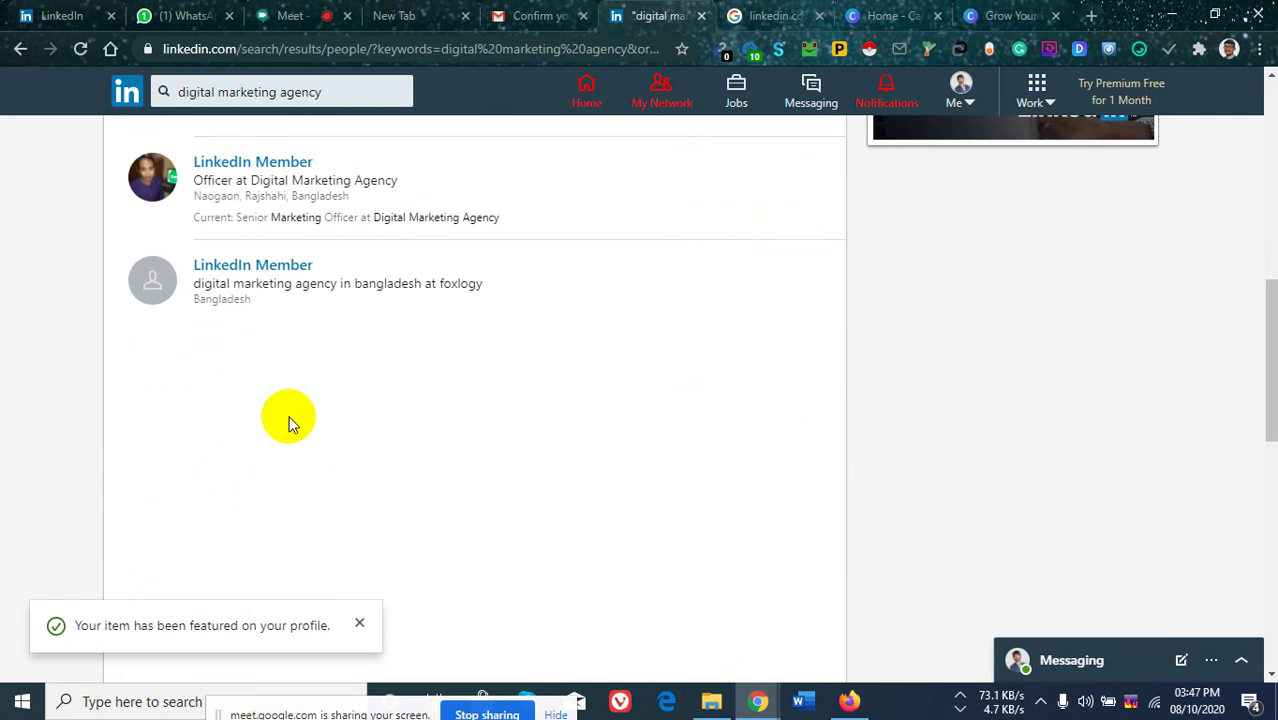
pyautogui.scroll(-6, 314, 334)
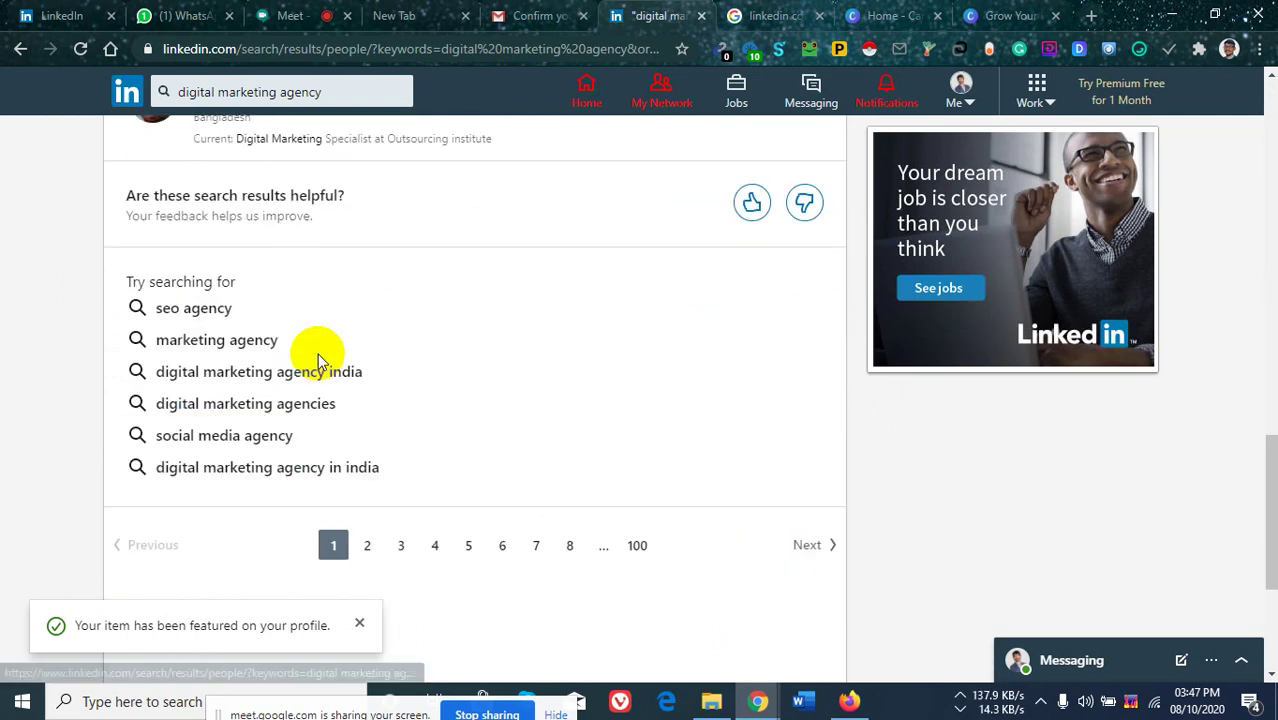
pyautogui.scroll(4, 318, 360)
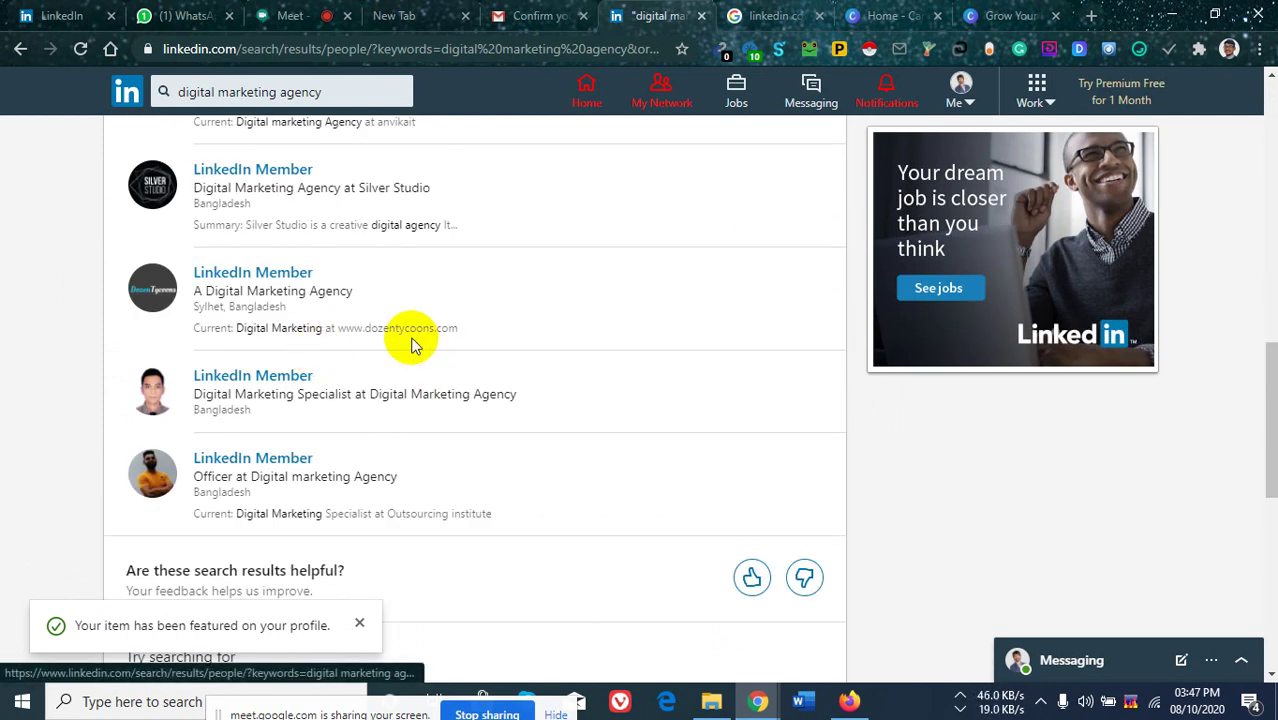
pyautogui.scroll(10, 415, 350)
# Filter the people results to 3rd+ connections only, then return to the search box.
pyautogui.moveTo(500, 348)
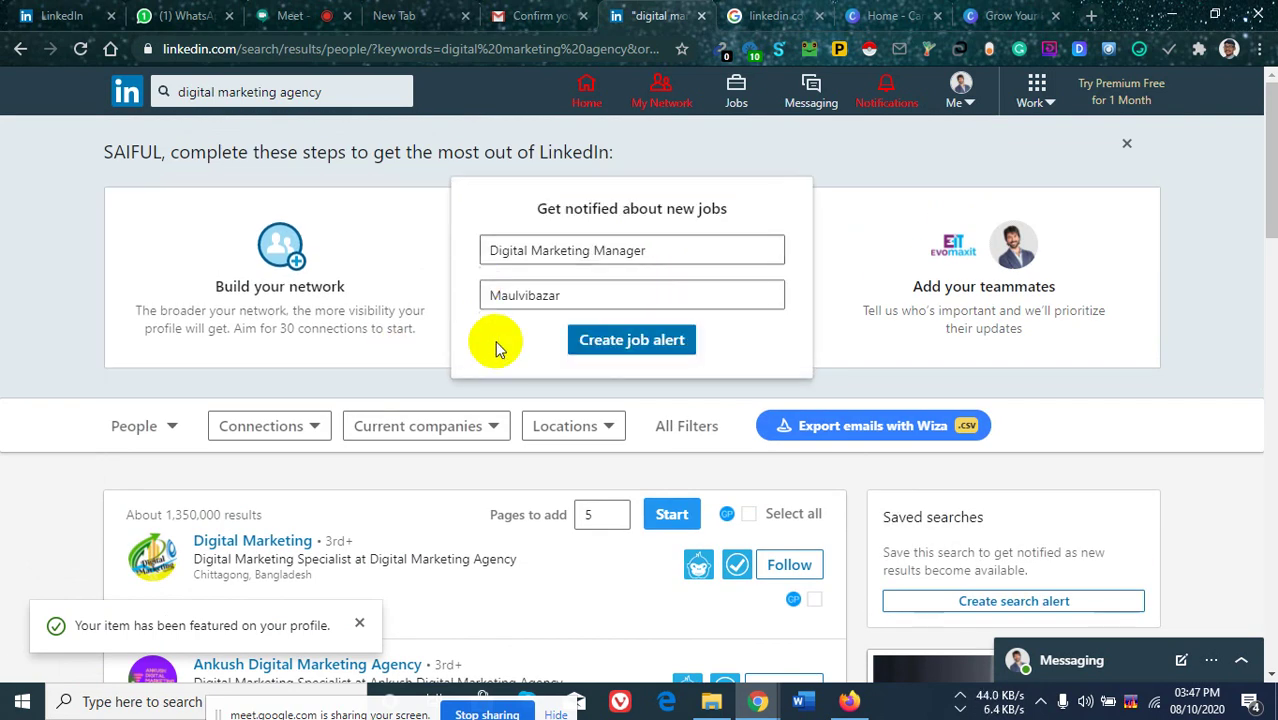
pyautogui.click(314, 428)
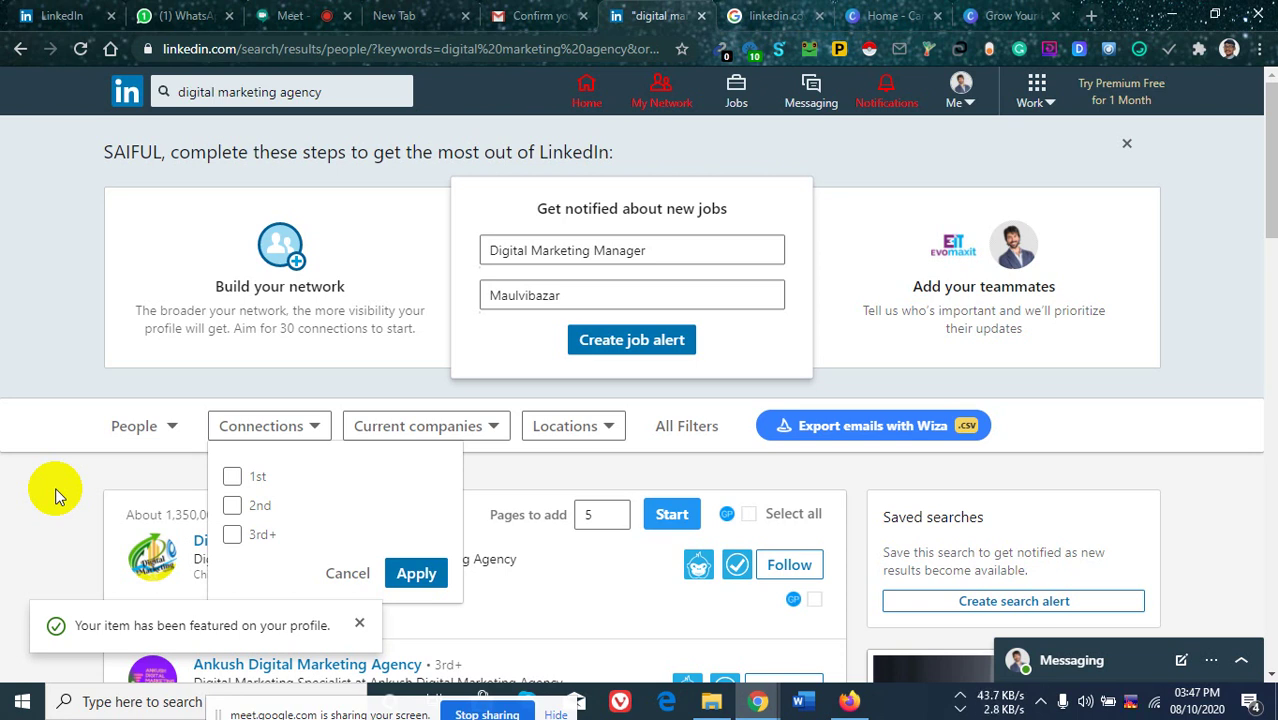
pyautogui.click(233, 479)
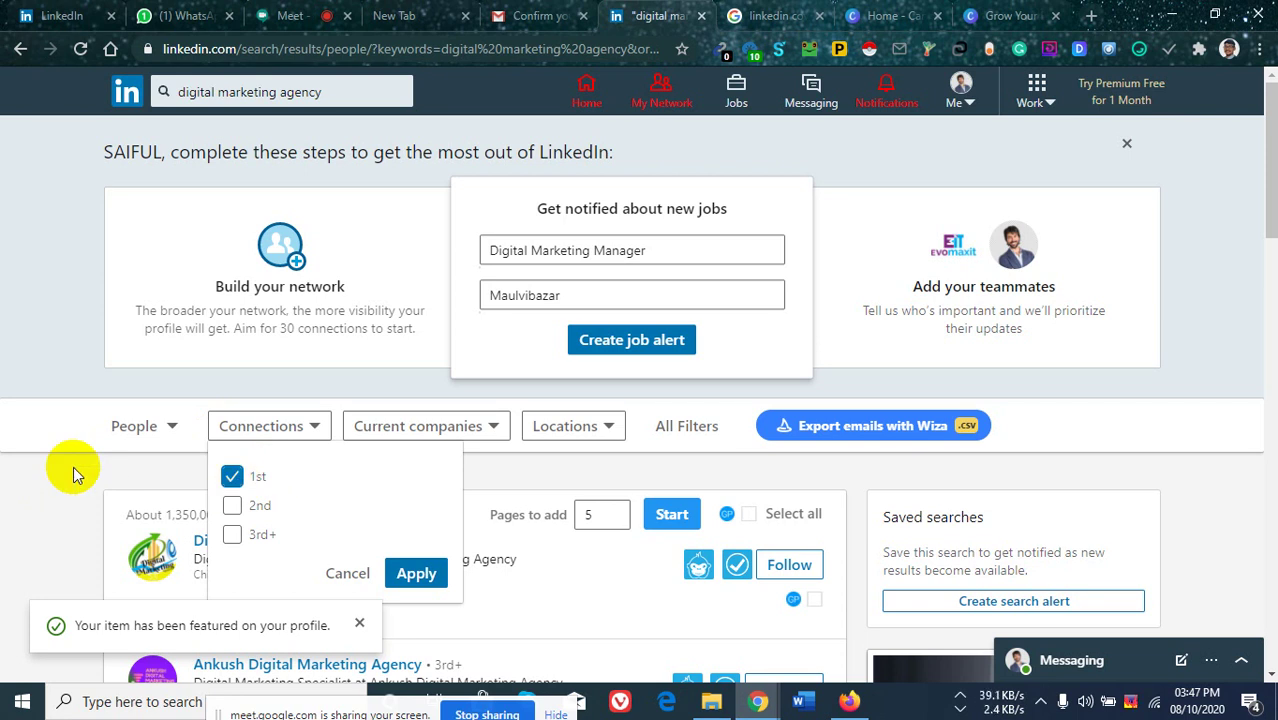
pyautogui.click(232, 477)
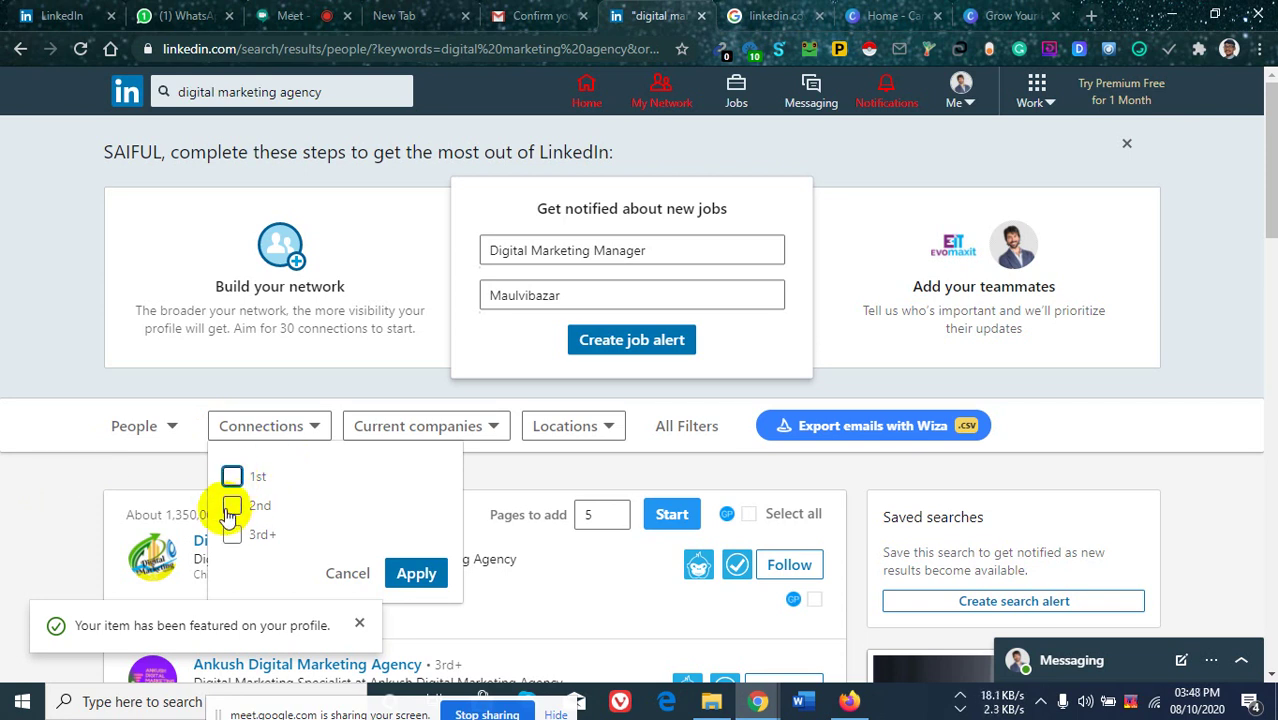
pyautogui.click(232, 510)
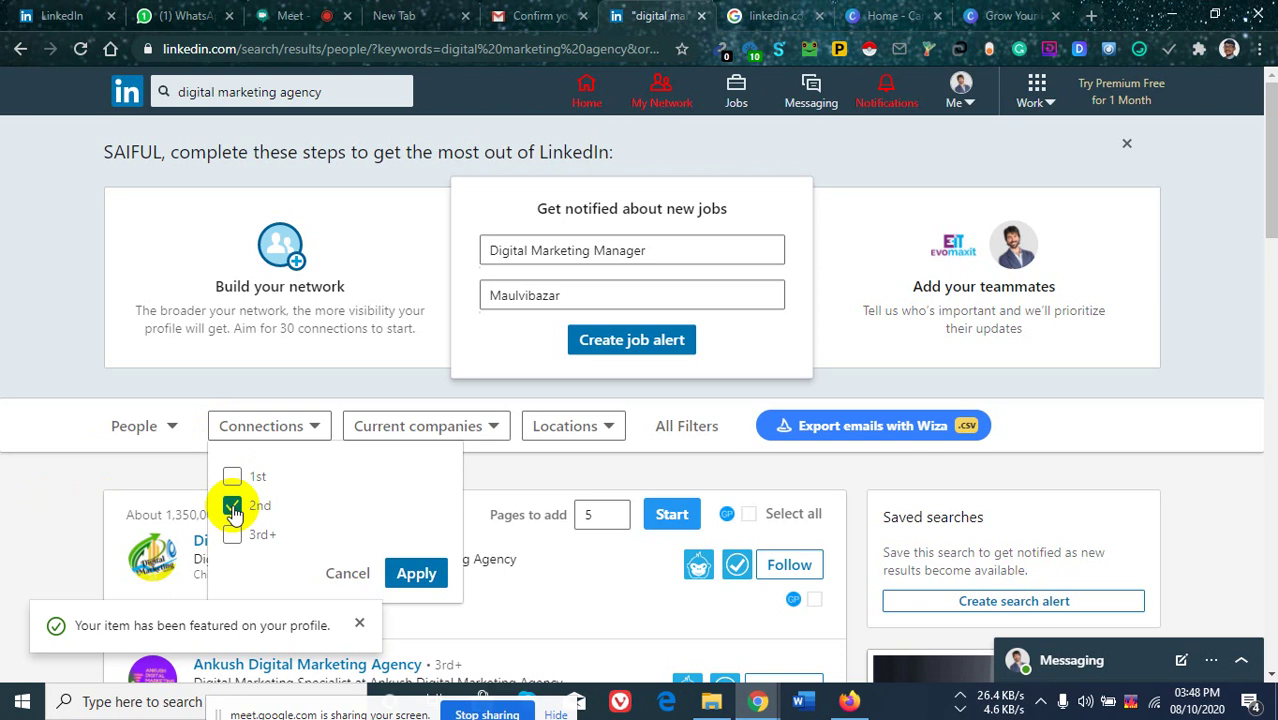
pyautogui.click(232, 507)
pyautogui.click(237, 510)
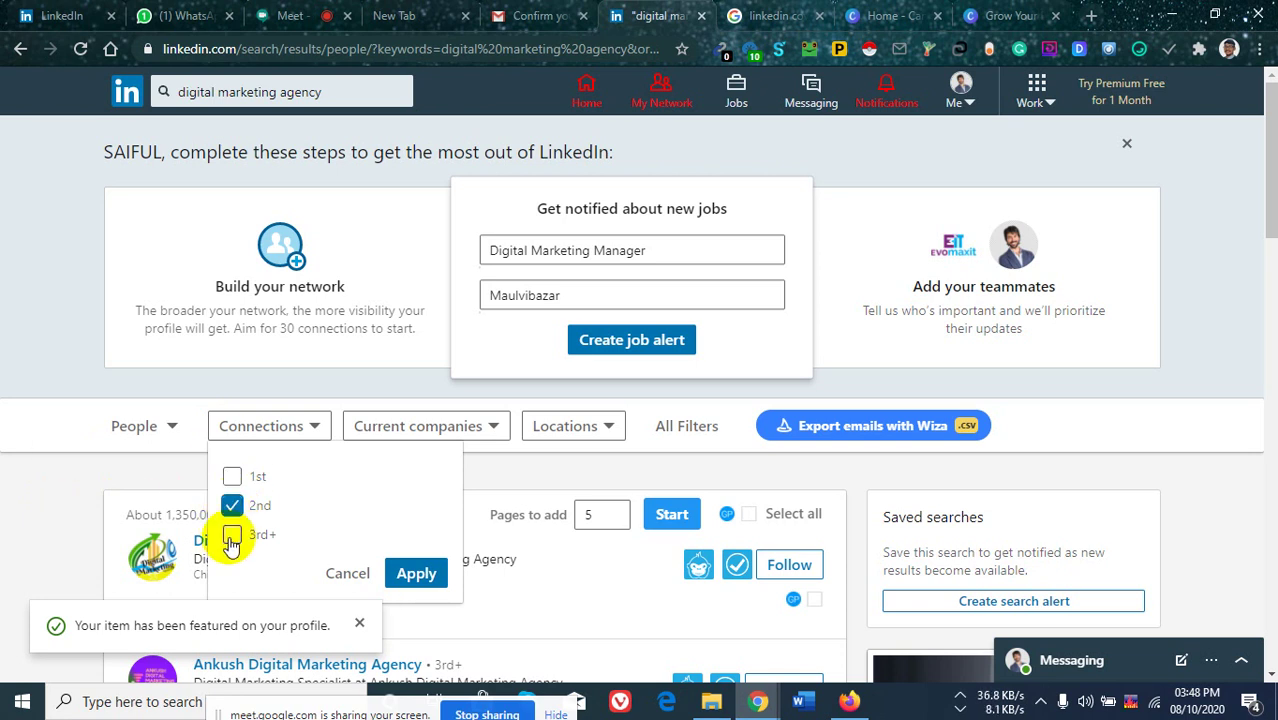
pyautogui.click(231, 538)
pyautogui.click(229, 505)
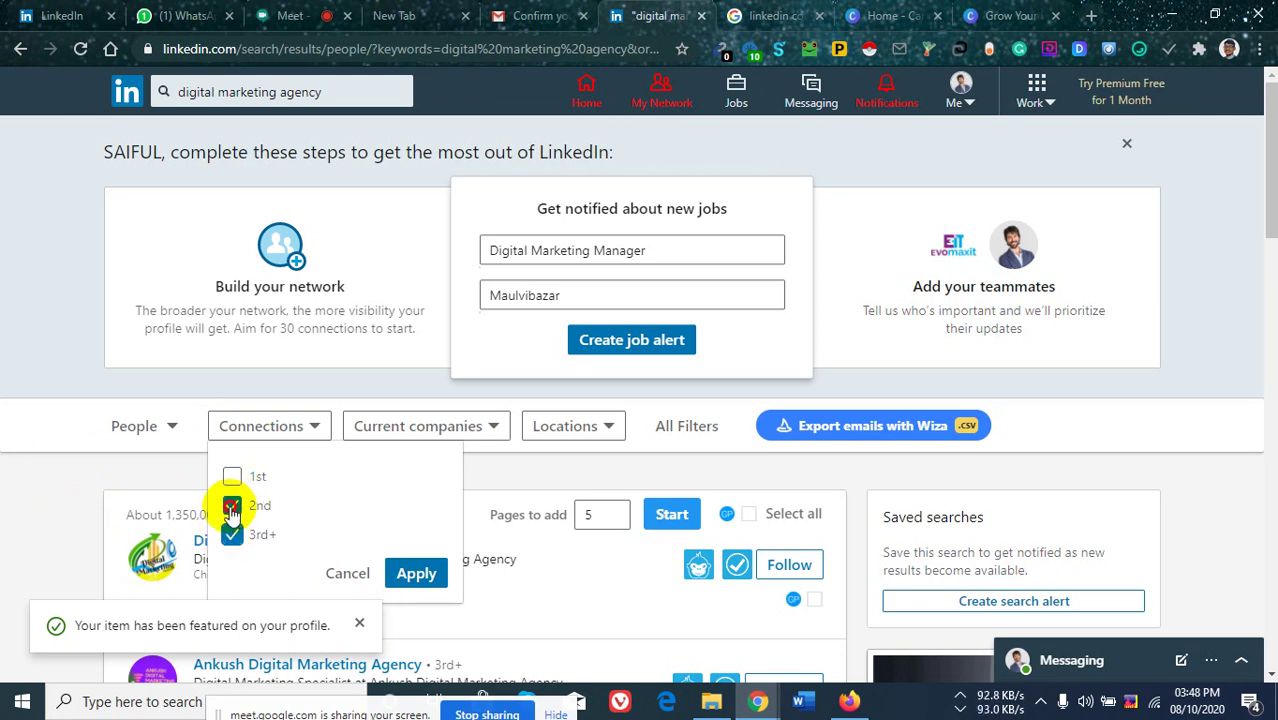
pyautogui.click(66, 365)
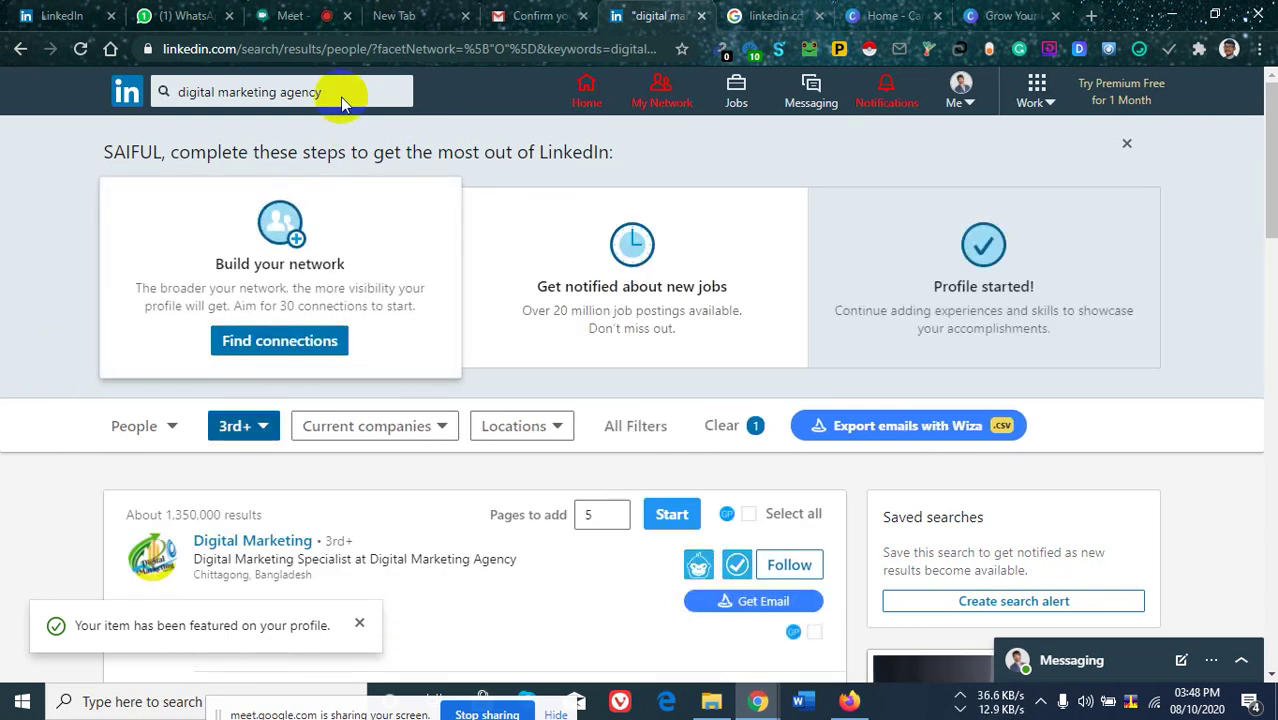
pyautogui.click(339, 94)
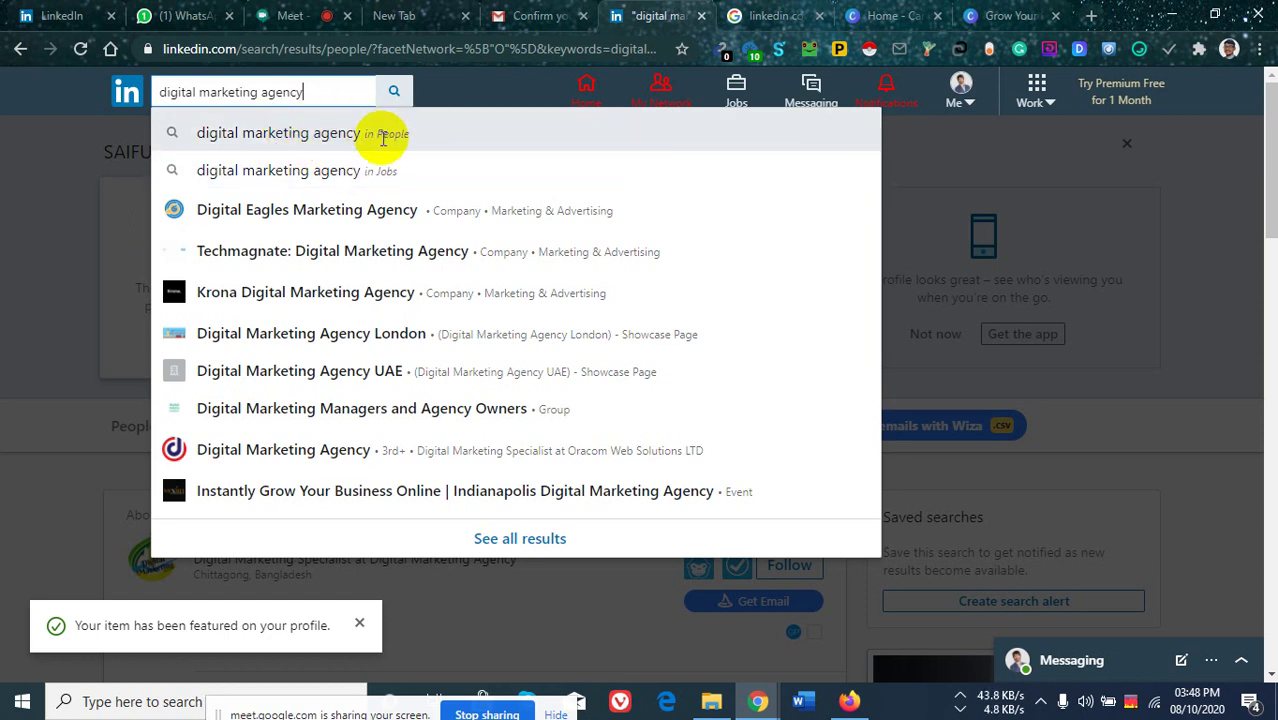
# Reload the unfiltered 'digital marketing agency' people results, scroll them, and check the 1,350,000 count.
pyautogui.click(382, 134)
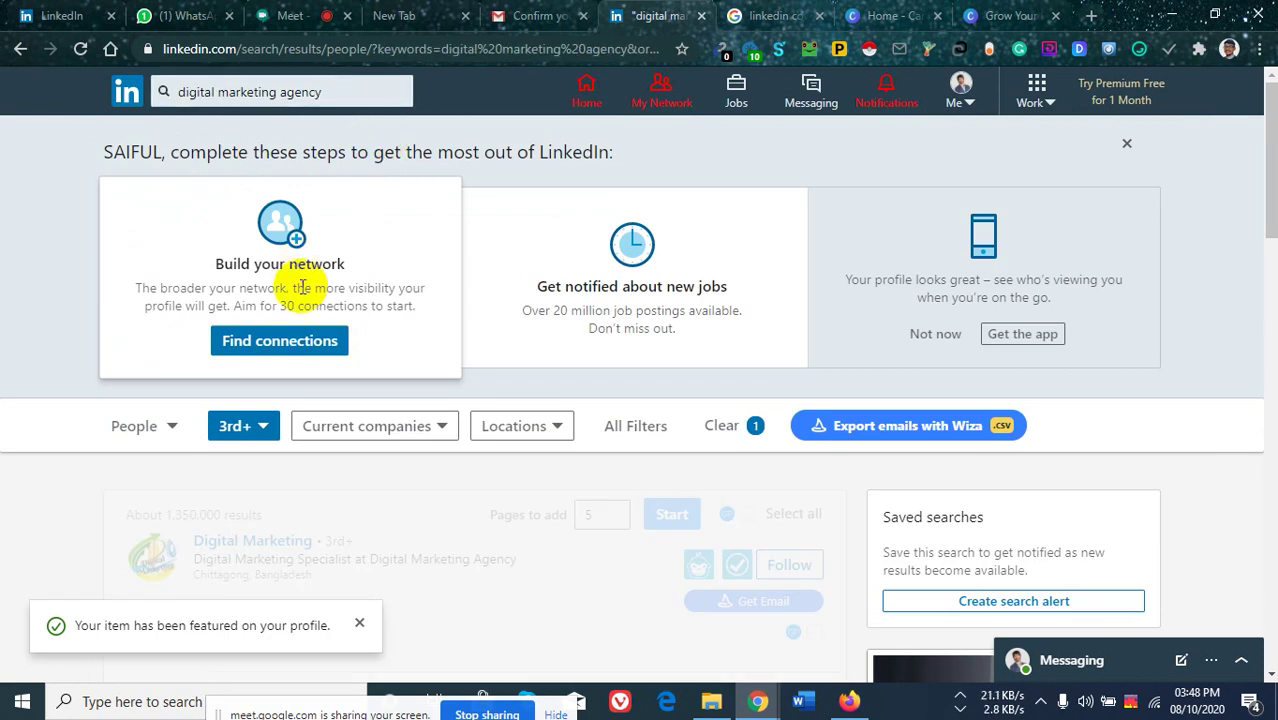
pyautogui.scroll(-5, 251, 420)
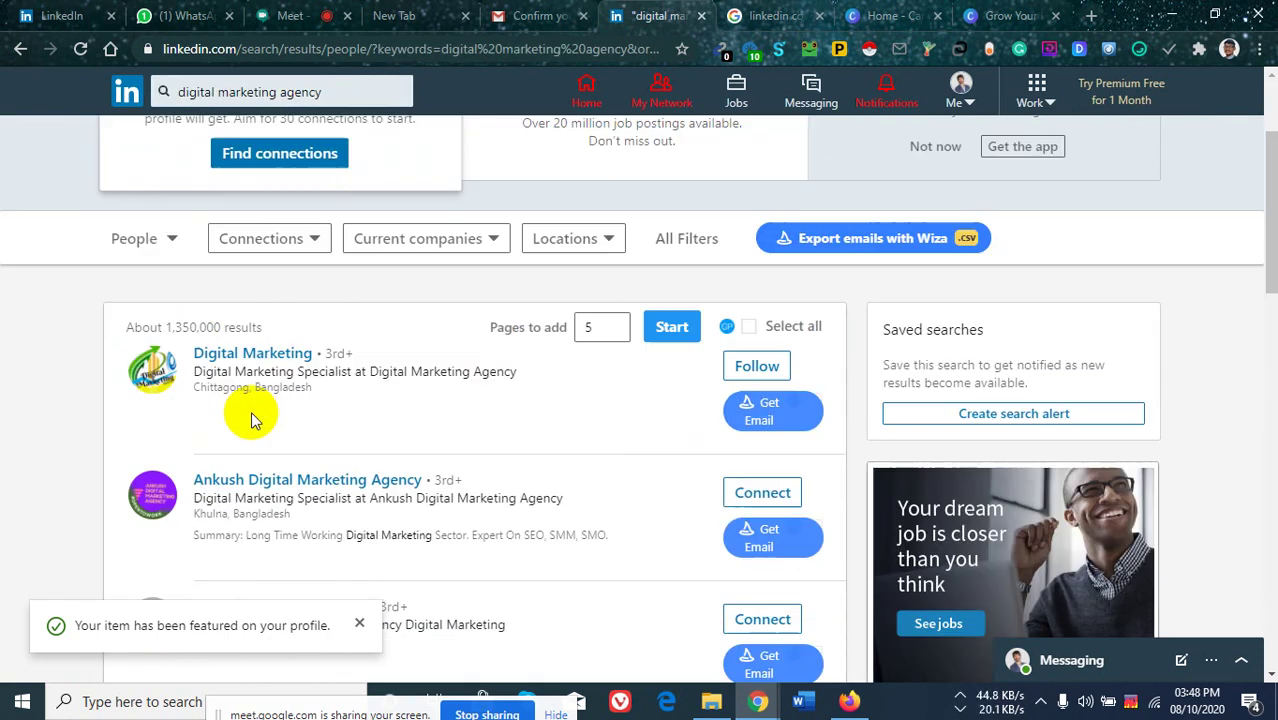
pyautogui.scroll(-5, 360, 340)
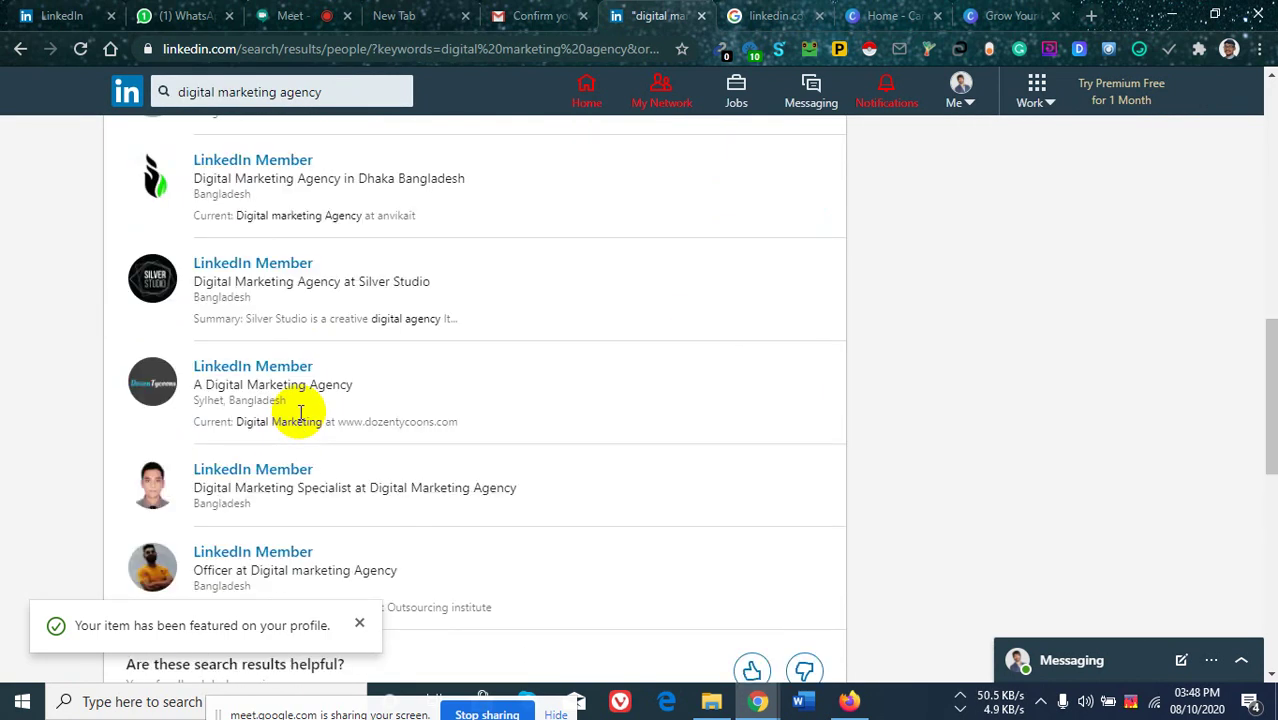
pyautogui.scroll(-5, 297, 390)
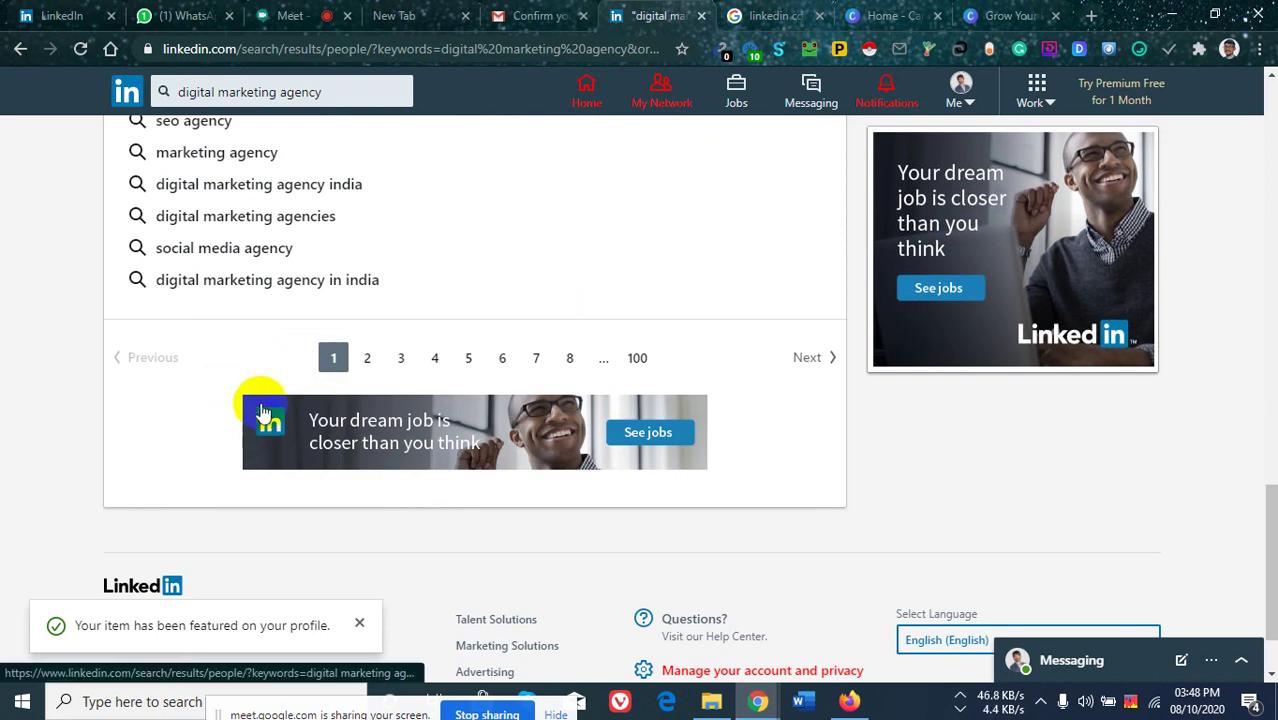
pyautogui.scroll(15, 265, 410)
pyautogui.scroll(-1, 283, 395)
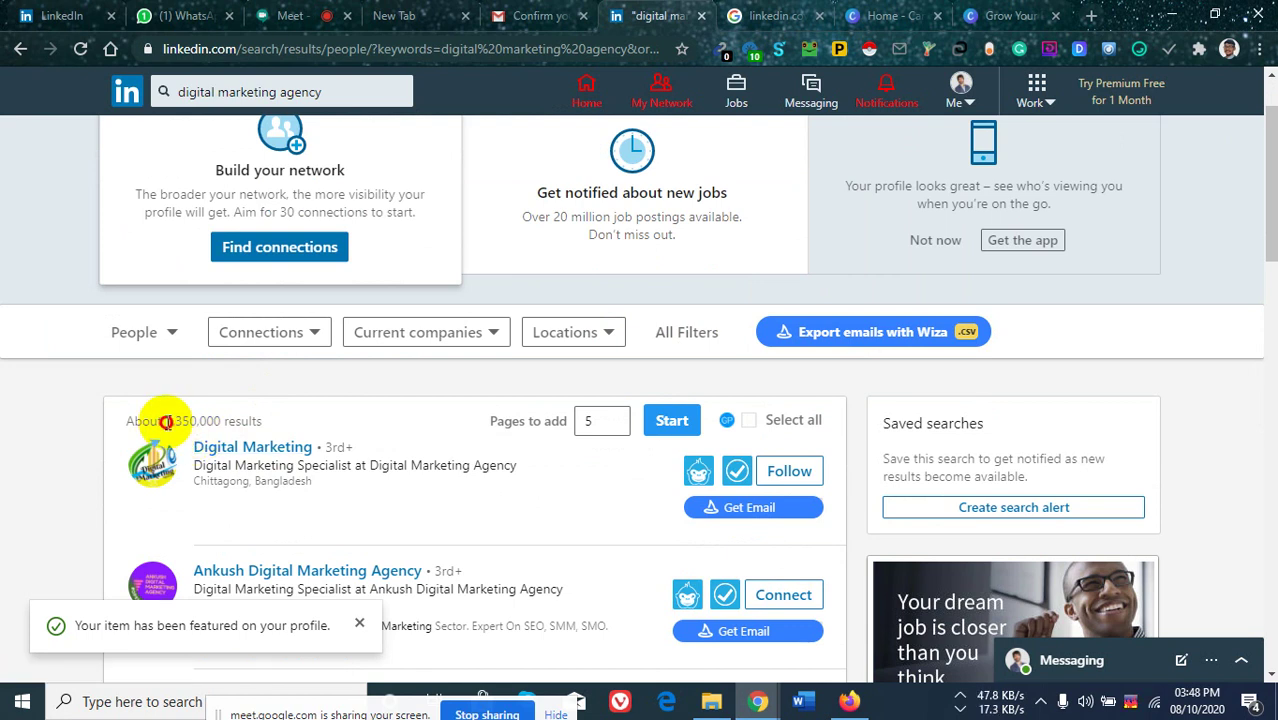
pyautogui.tripleClick(226, 421)
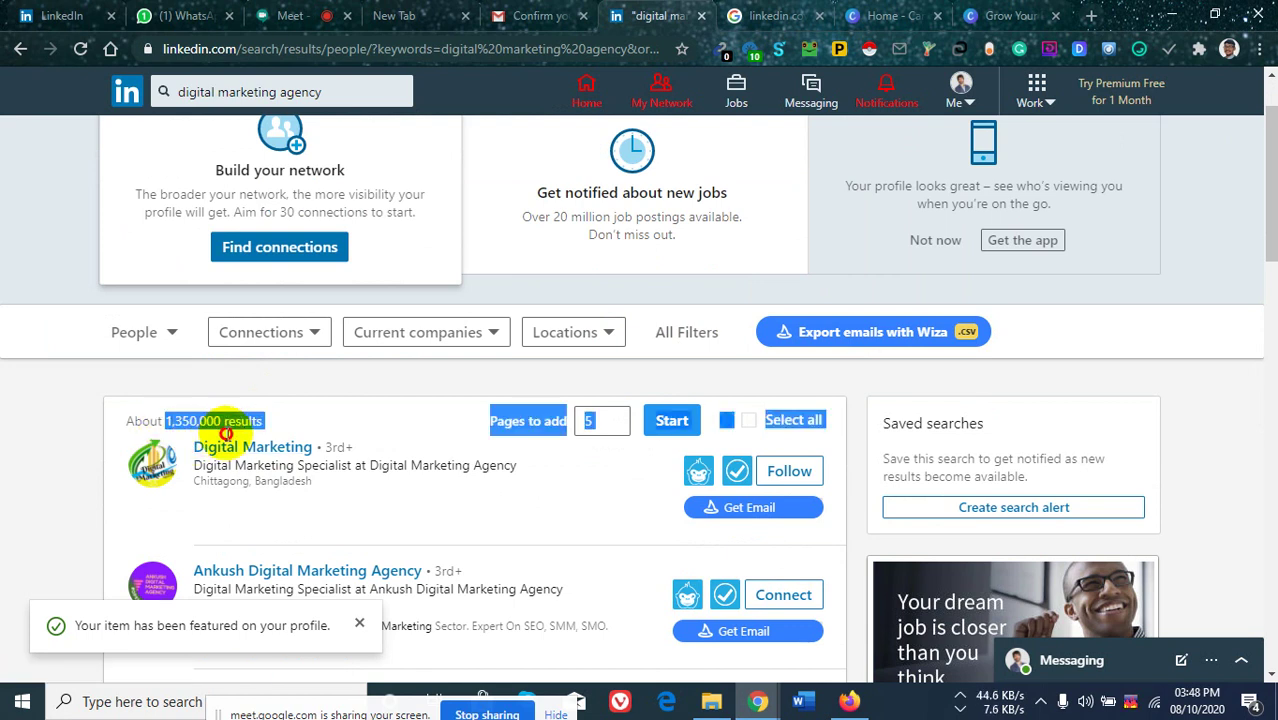
pyautogui.click(100, 420)
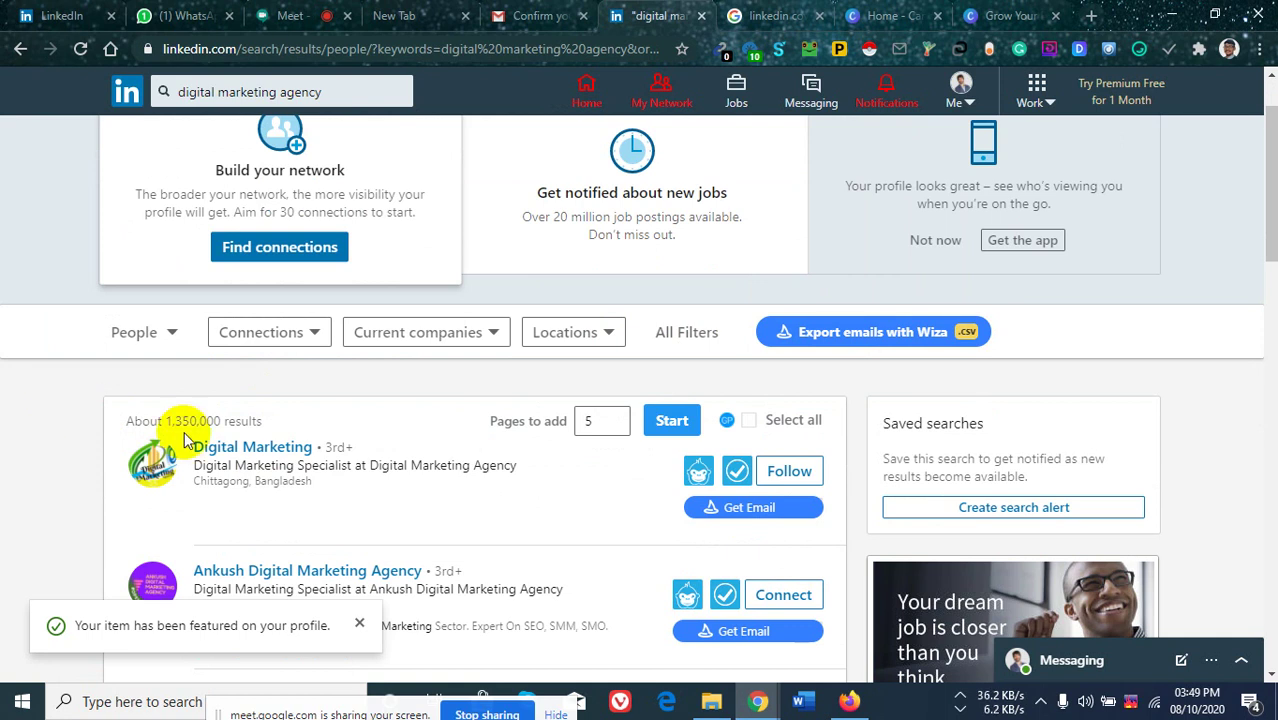
pyautogui.click(310, 332)
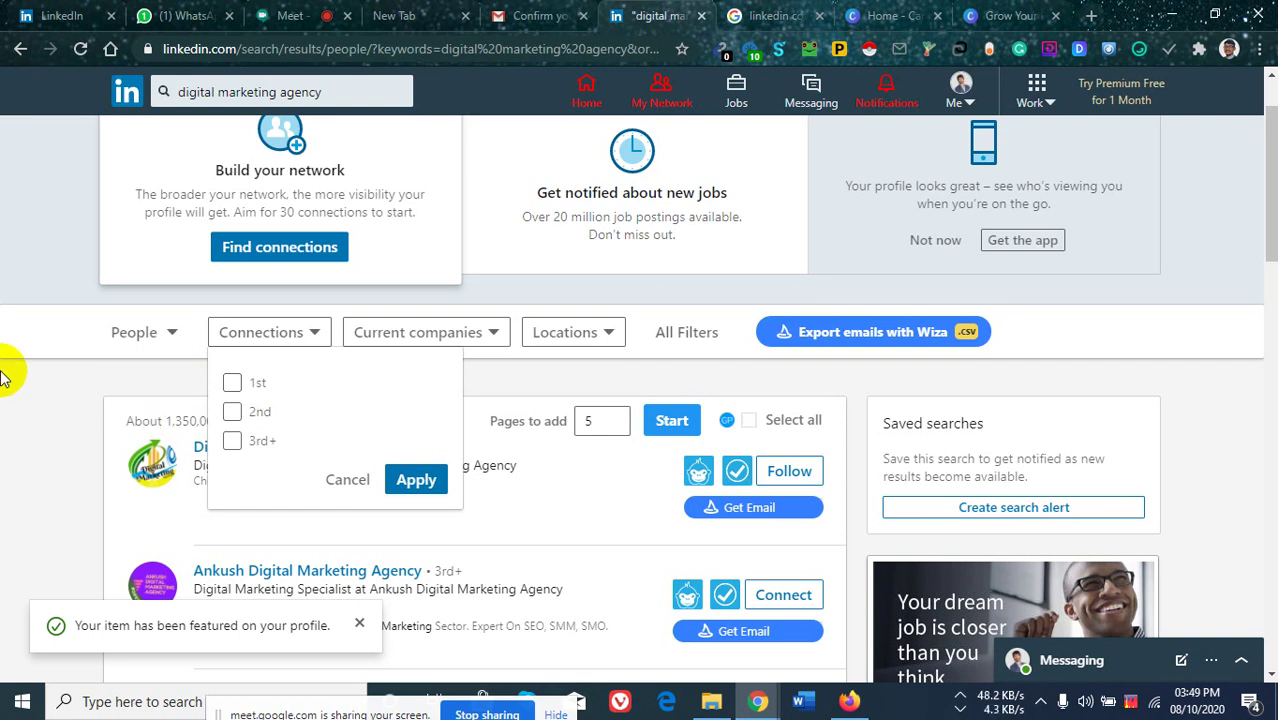
# Apply a 2nd-degree connections filter and scroll the filtered results.
pyautogui.click(235, 415)
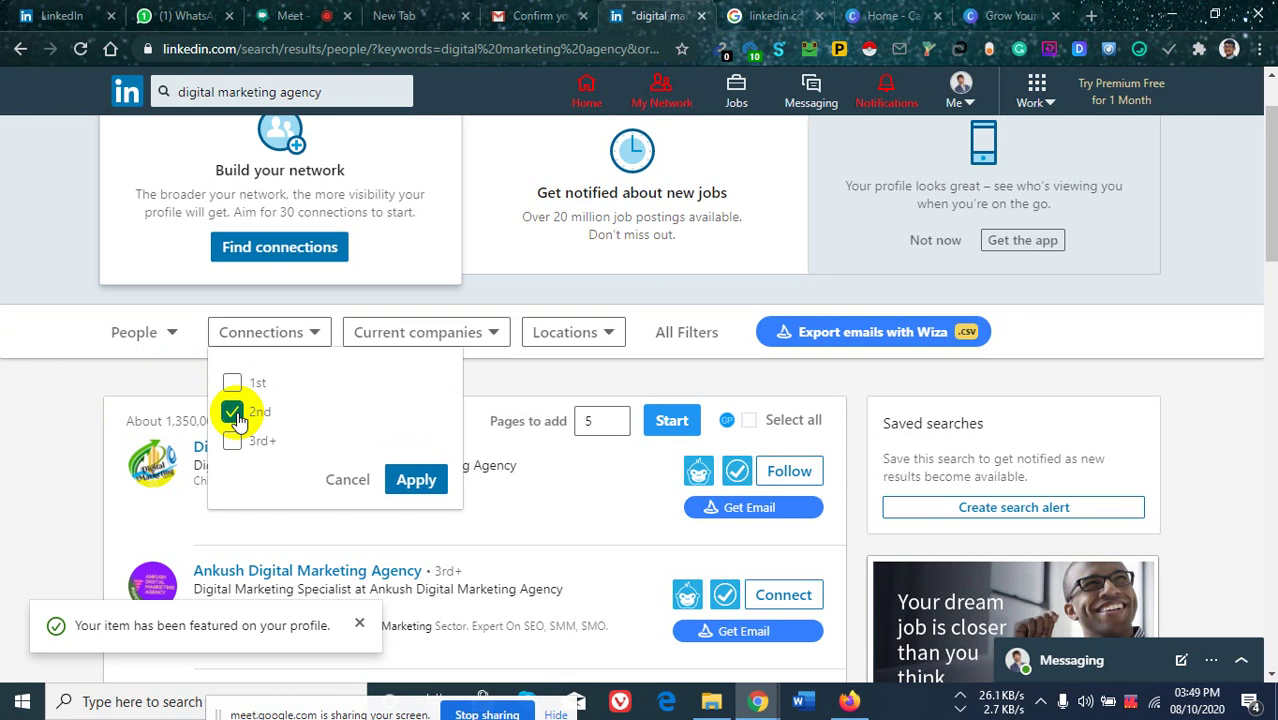
pyautogui.click(42, 390)
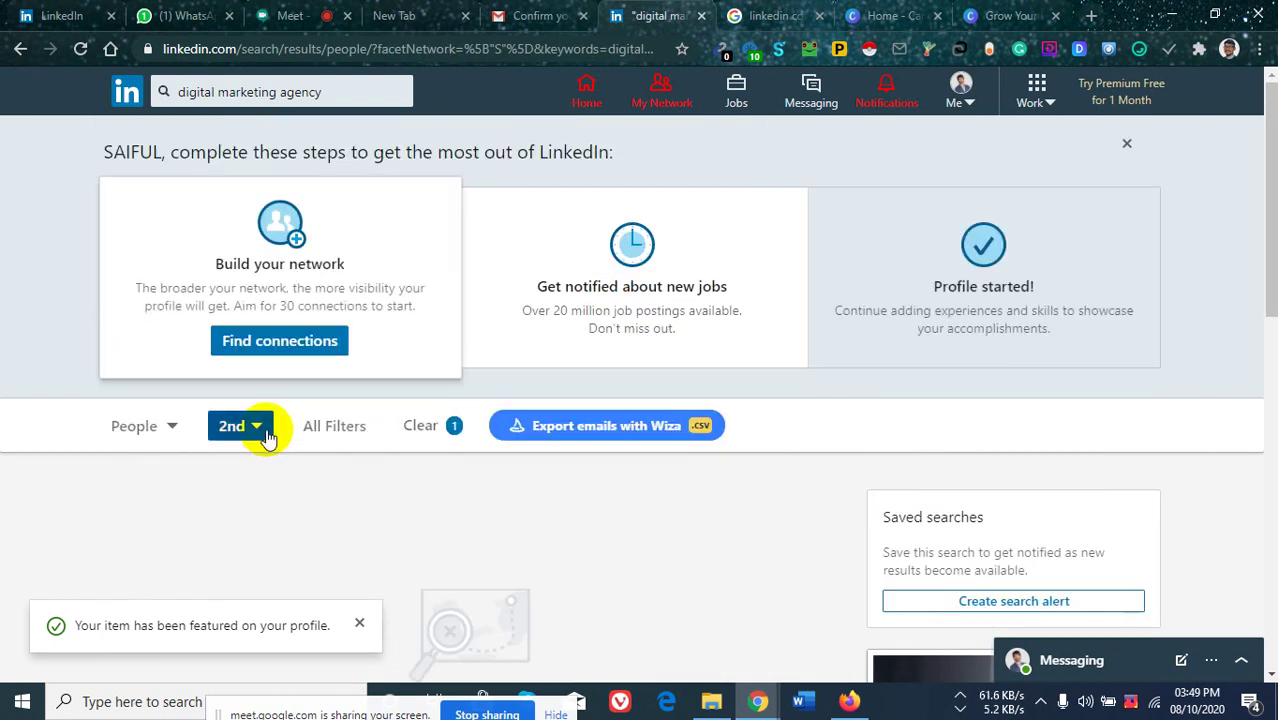
pyautogui.click(260, 434)
pyautogui.scroll(-2, 331, 410)
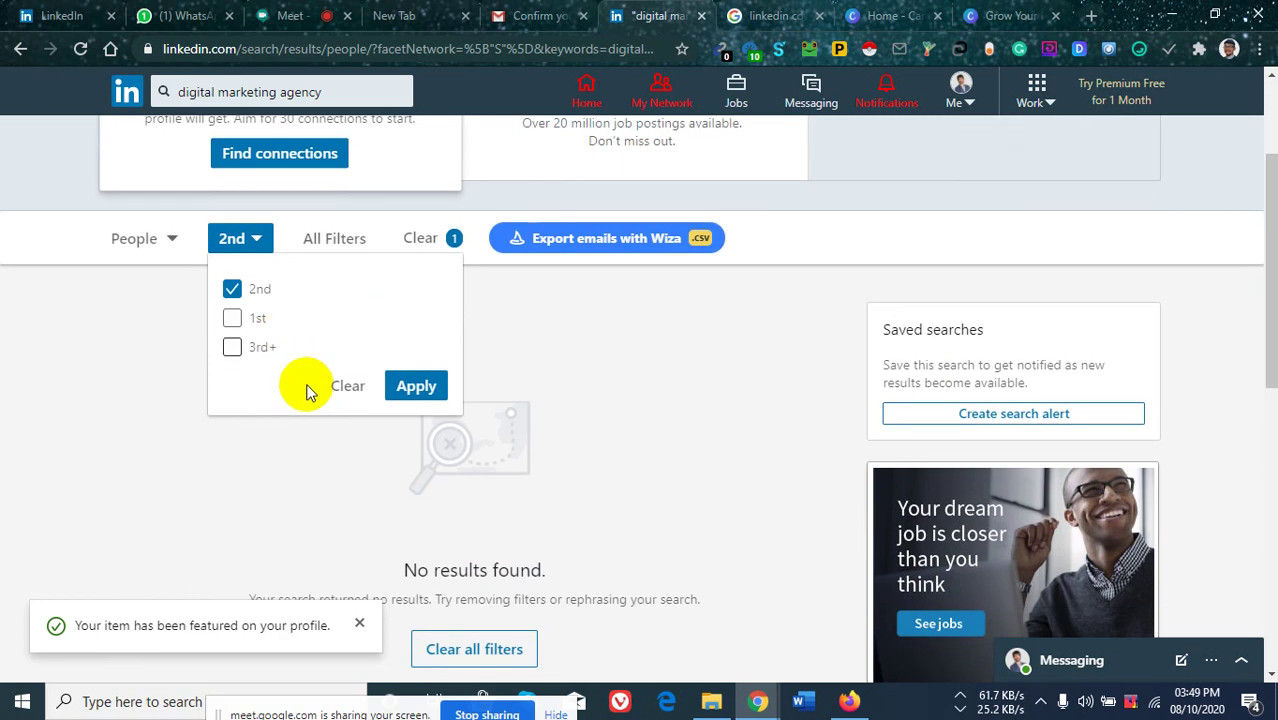
pyautogui.click(4, 394)
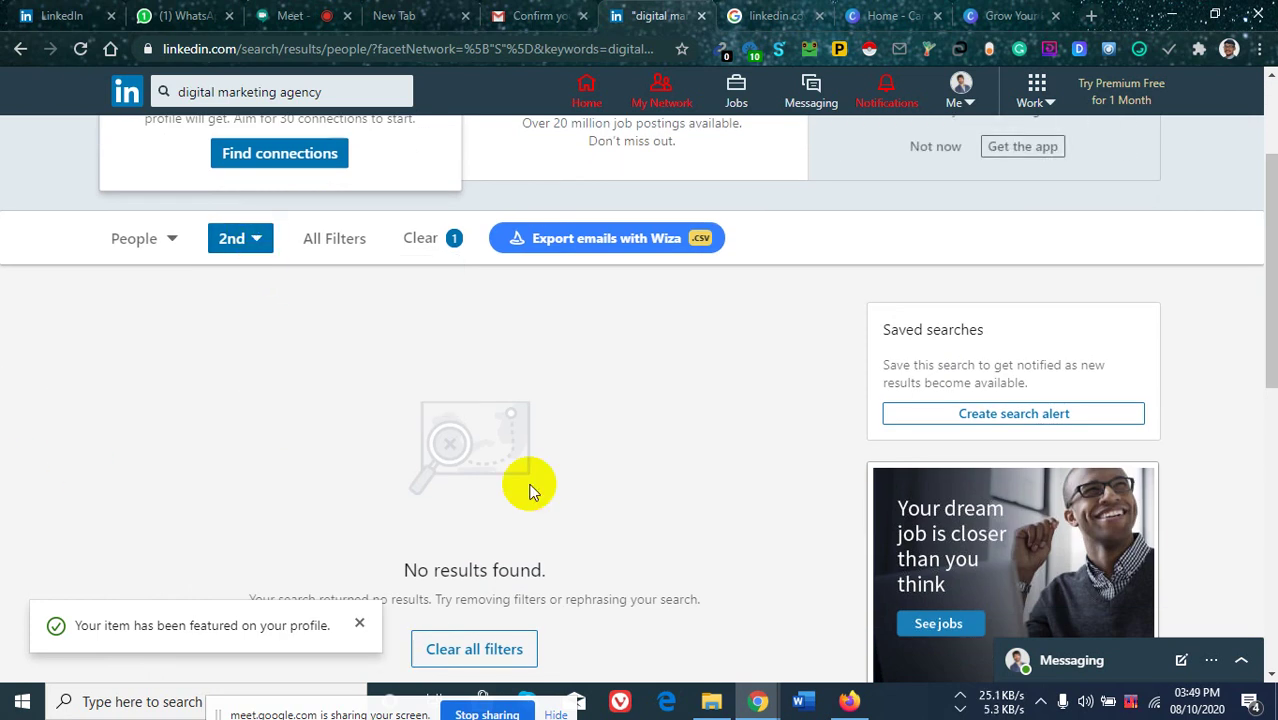
pyautogui.scroll(-1, 392, 455)
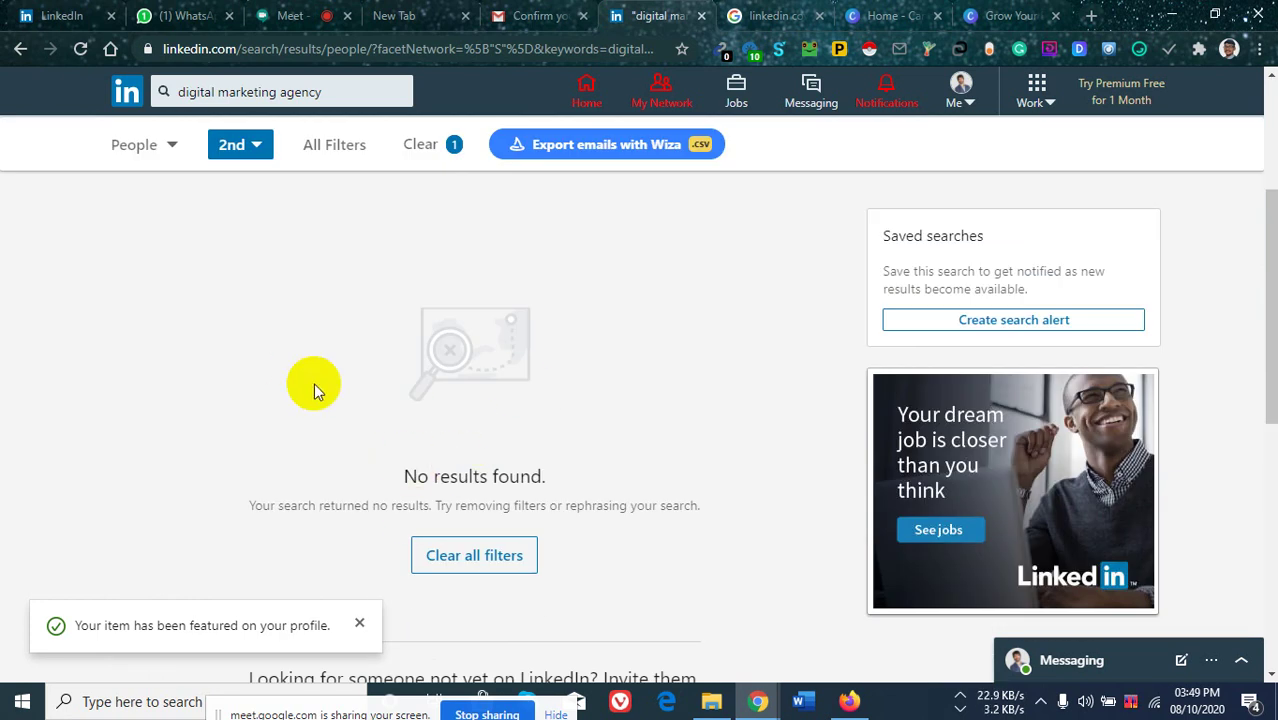
pyautogui.scroll(3, 311, 380)
# Switch the connection filter to 1st-degree only, which returns no results.
pyautogui.click(258, 428)
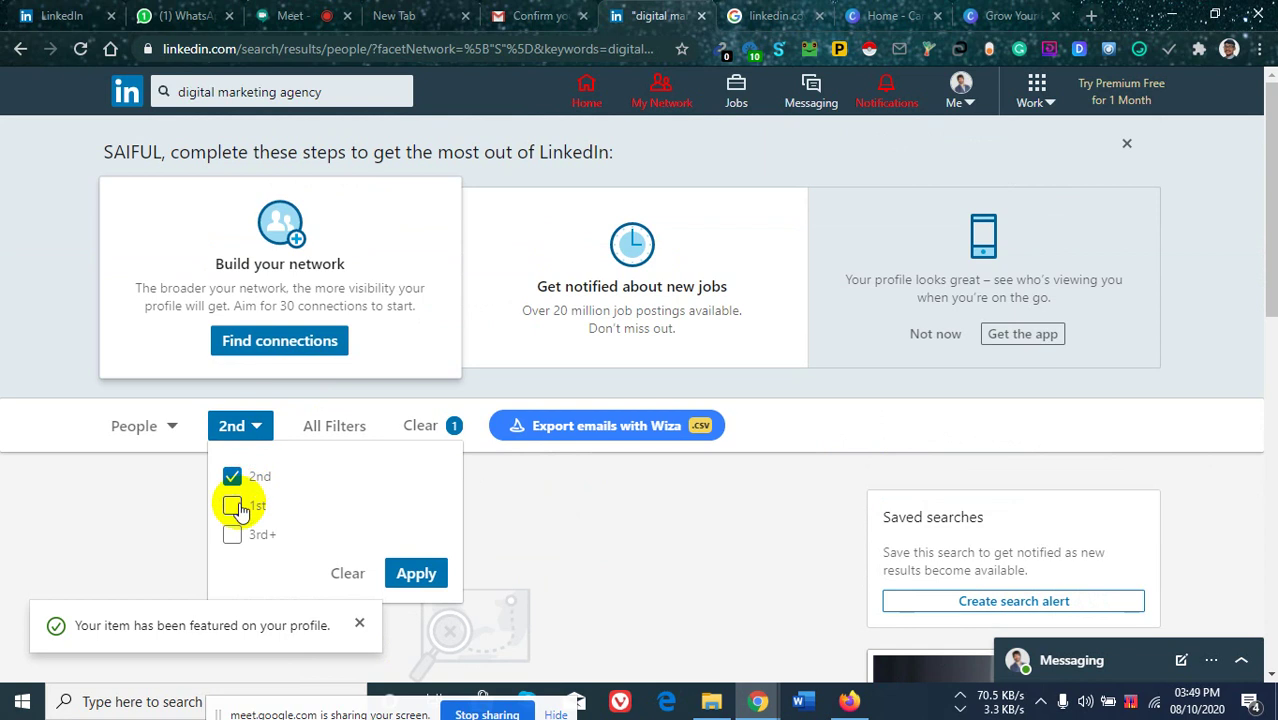
pyautogui.click(232, 504)
pyautogui.click(233, 478)
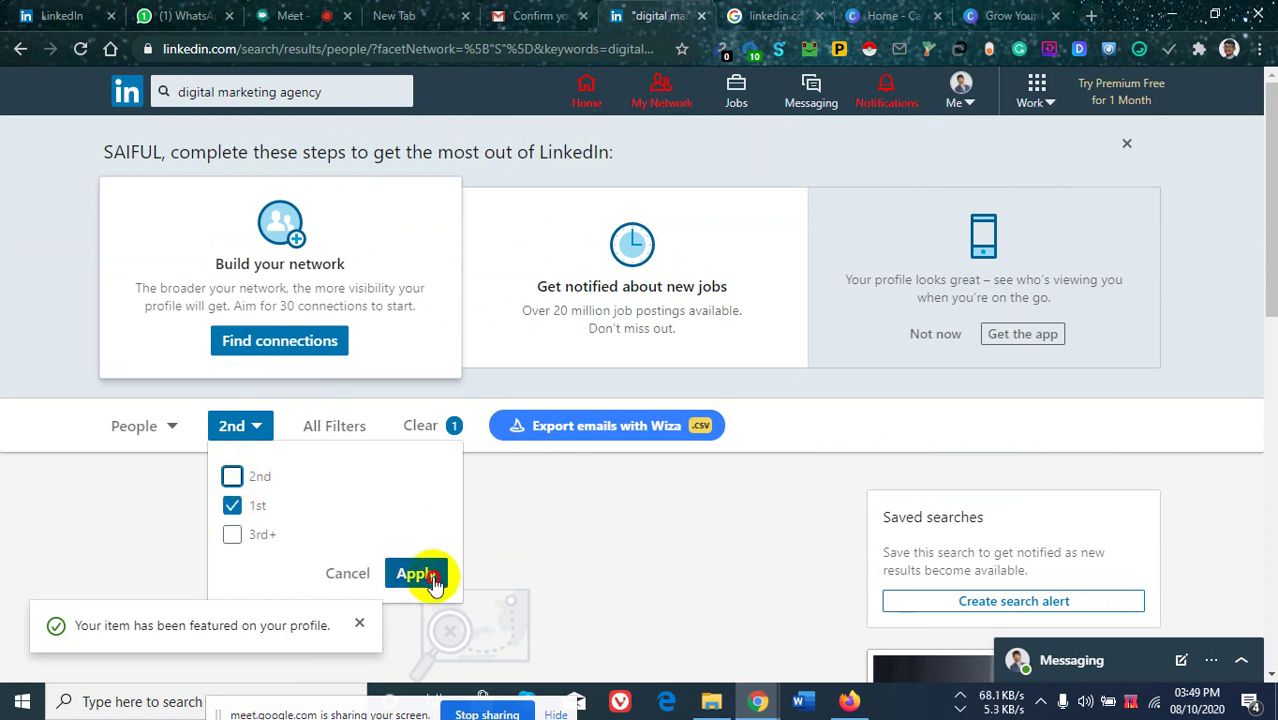
pyautogui.click(419, 571)
pyautogui.scroll(-2, 600, 460)
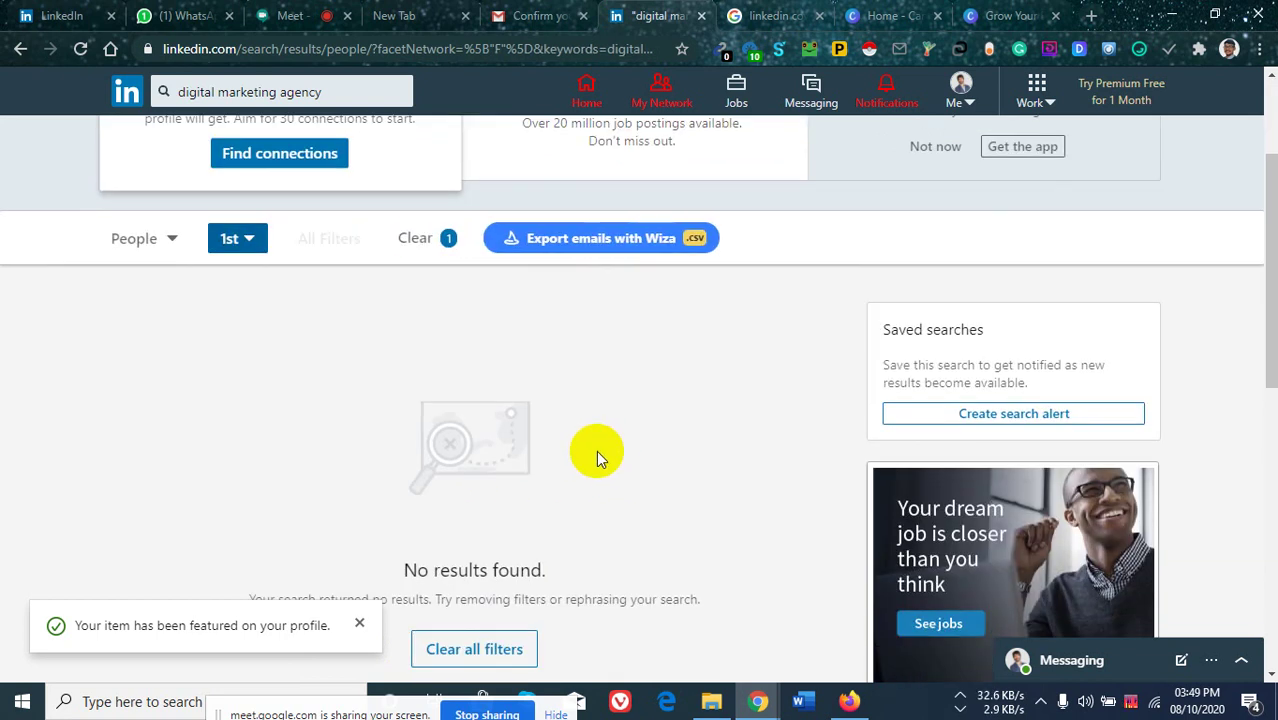
pyautogui.scroll(-2, 490, 380)
pyautogui.scroll(4, 358, 414)
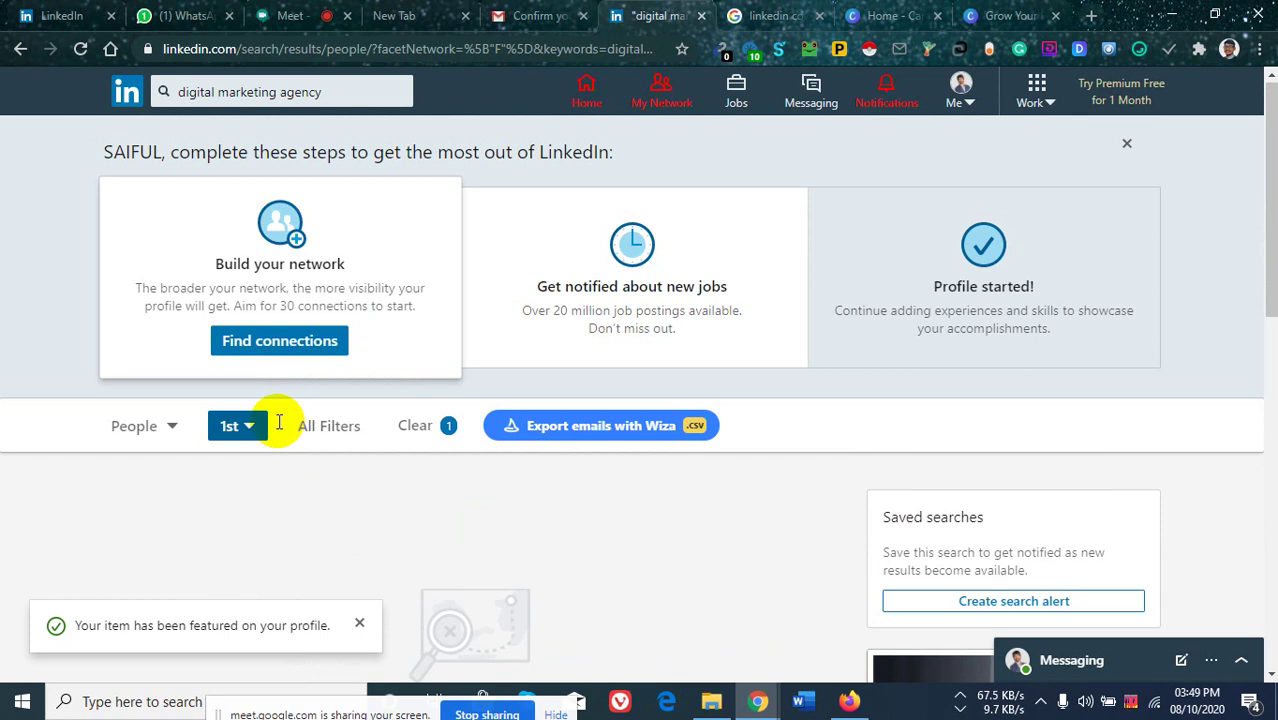
# Change the connection filter to 3rd+ only and scroll the roughly 1,350,000 results.
pyautogui.click(232, 426)
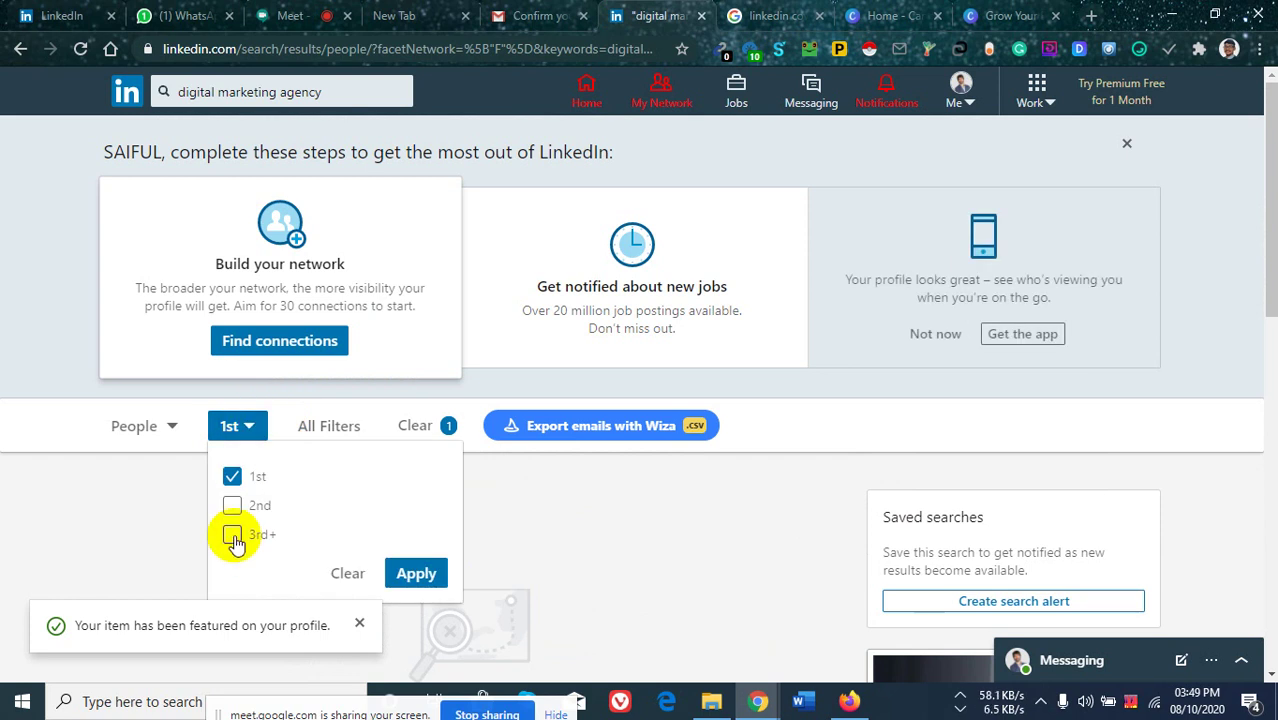
pyautogui.click(233, 535)
pyautogui.click(233, 477)
pyautogui.click(417, 575)
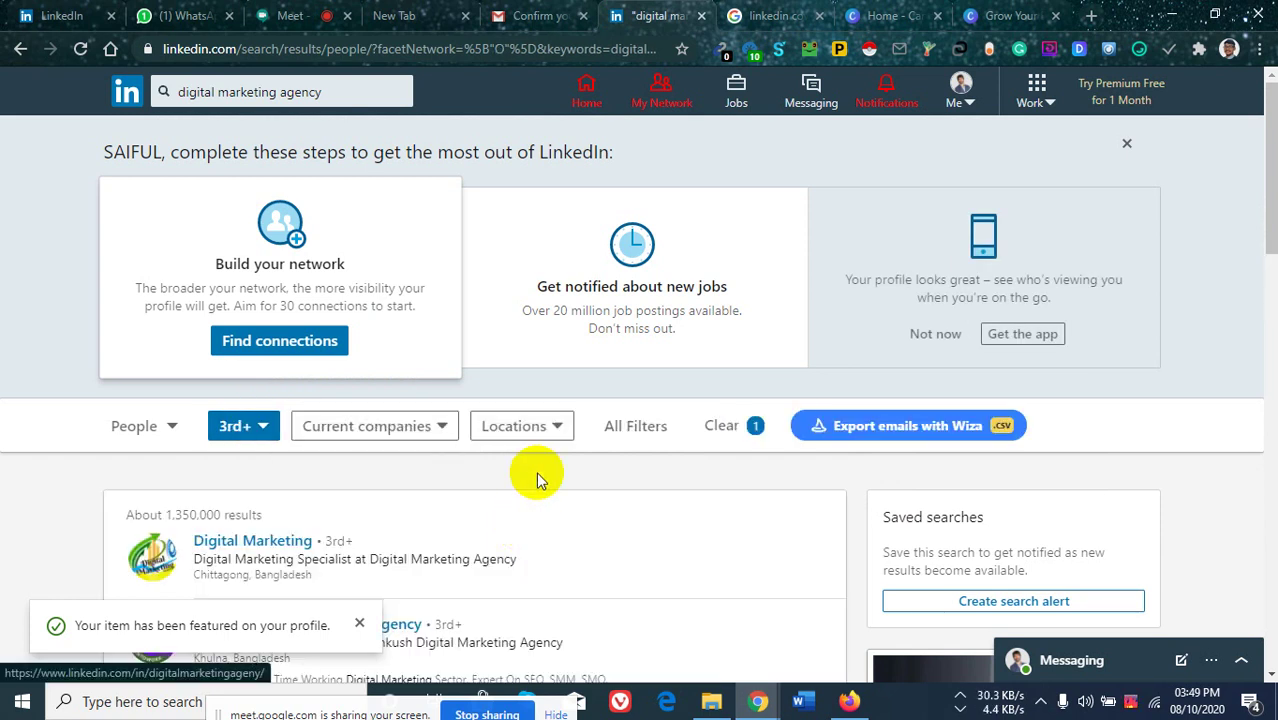
pyautogui.scroll(-4, 525, 400)
pyautogui.scroll(-2, 475, 385)
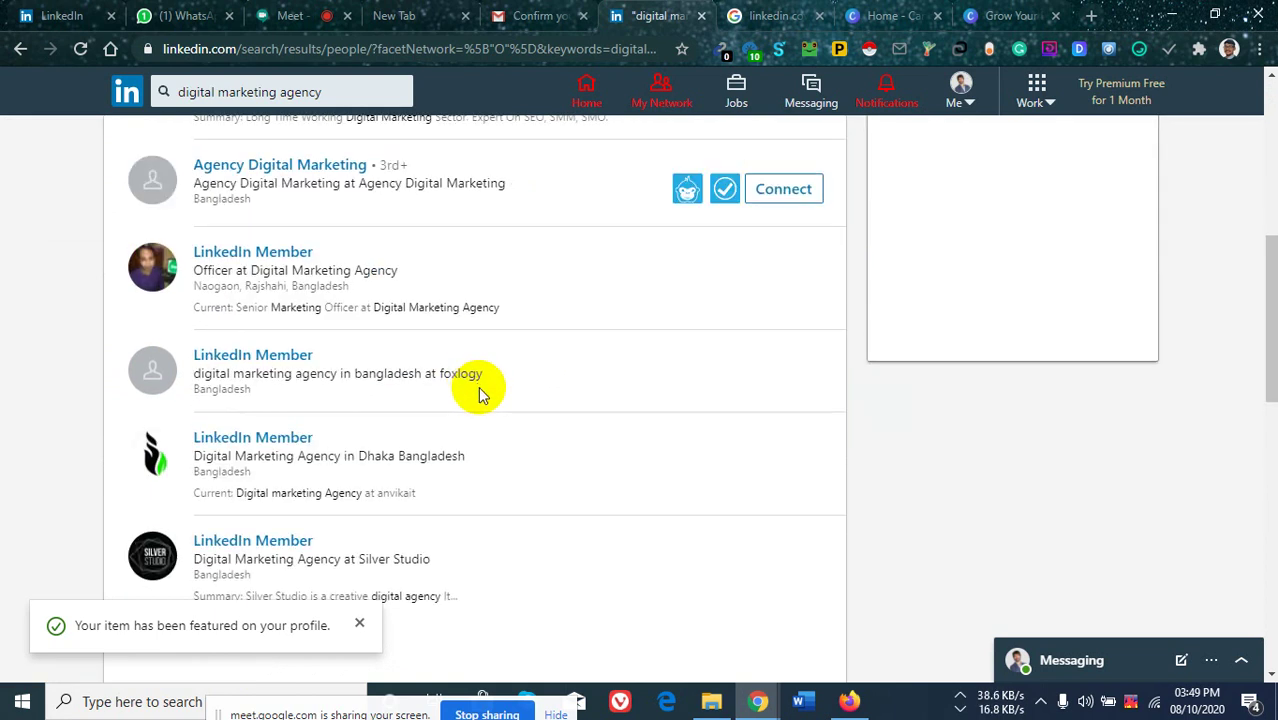
pyautogui.scroll(6, 476, 390)
pyautogui.scroll(1, 443, 415)
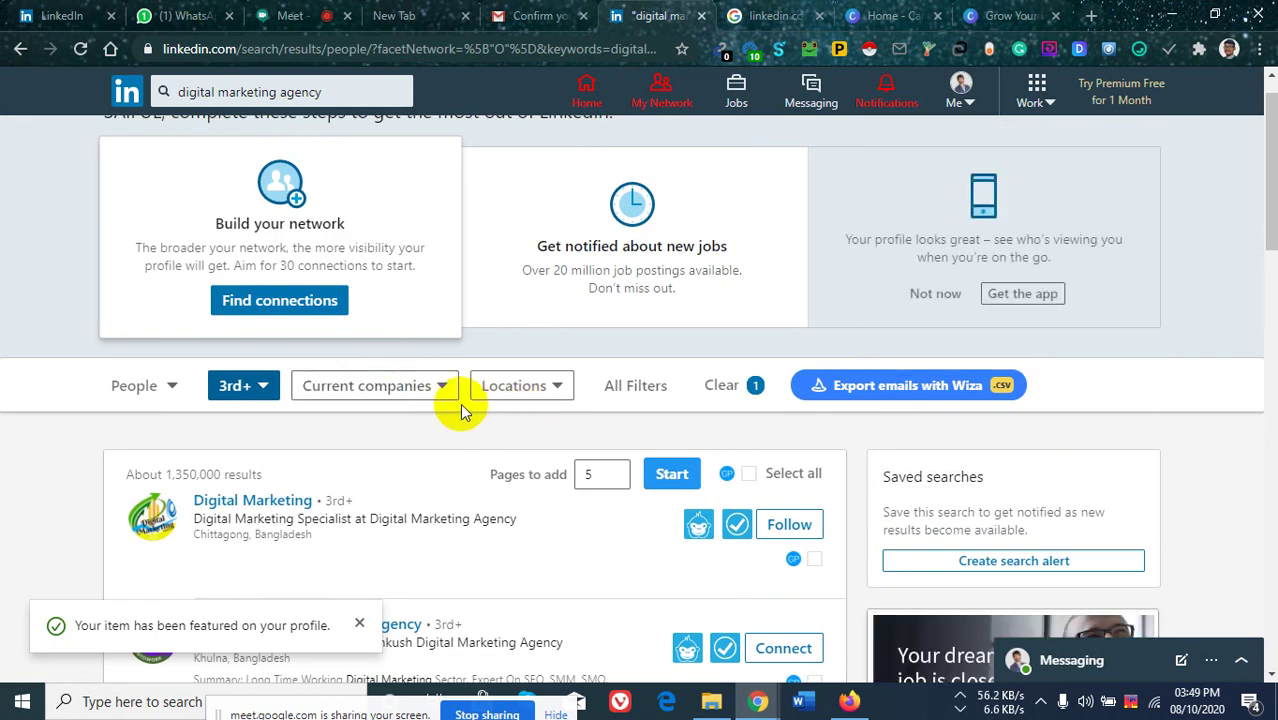
# Look at the Current companies filter and close it without applying anything.
pyautogui.click(442, 394)
pyautogui.scroll(-2, 447, 546)
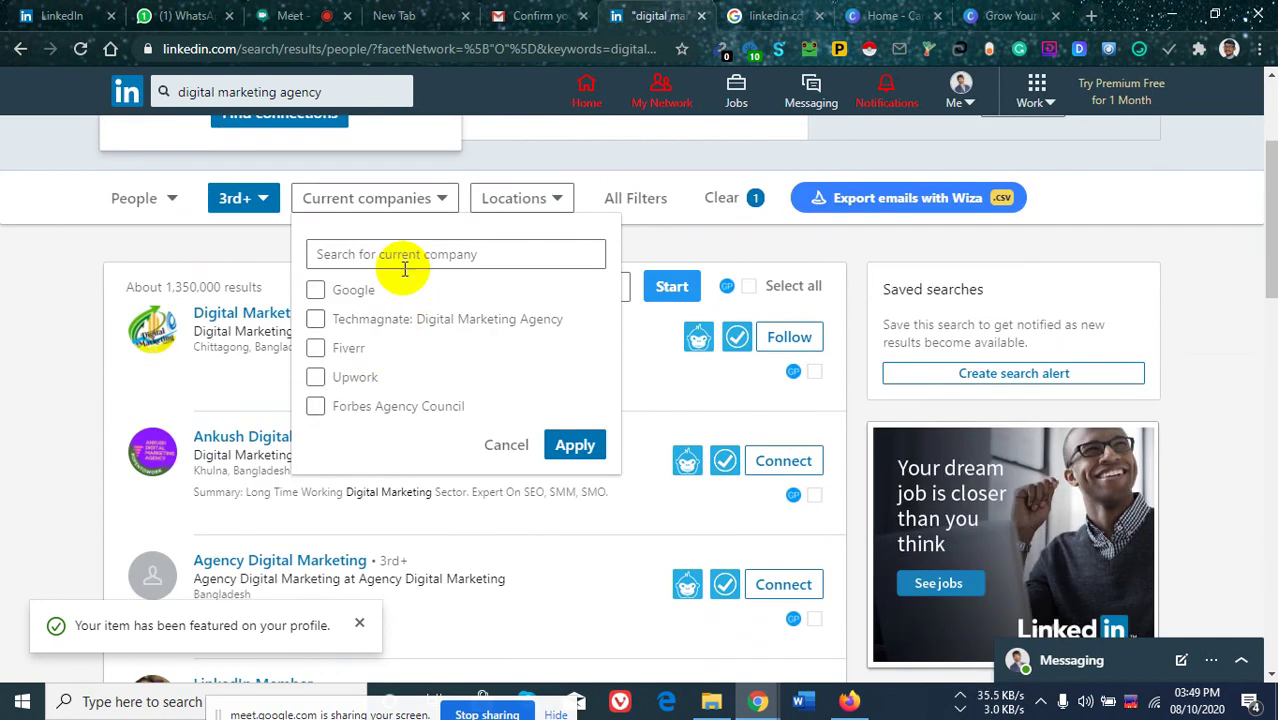
pyautogui.click(23, 378)
# Set the Locations filter to United States and apply it.
pyautogui.click(557, 203)
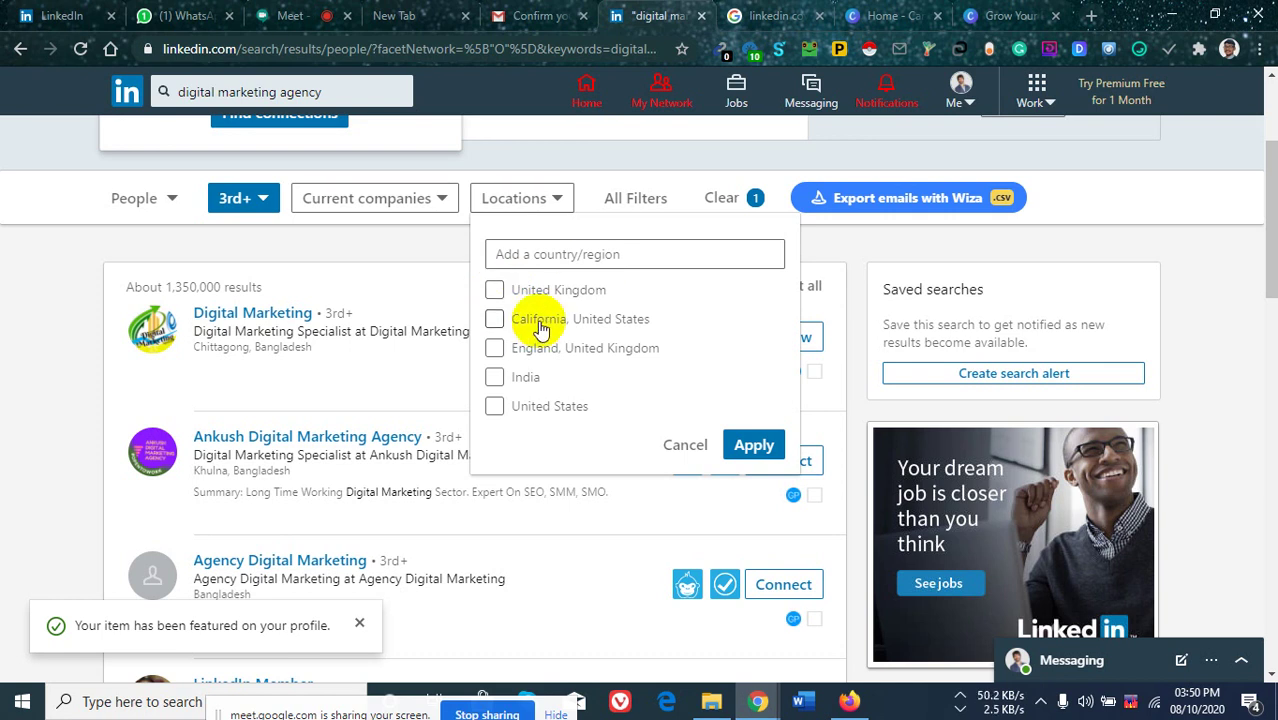
pyautogui.click(551, 254)
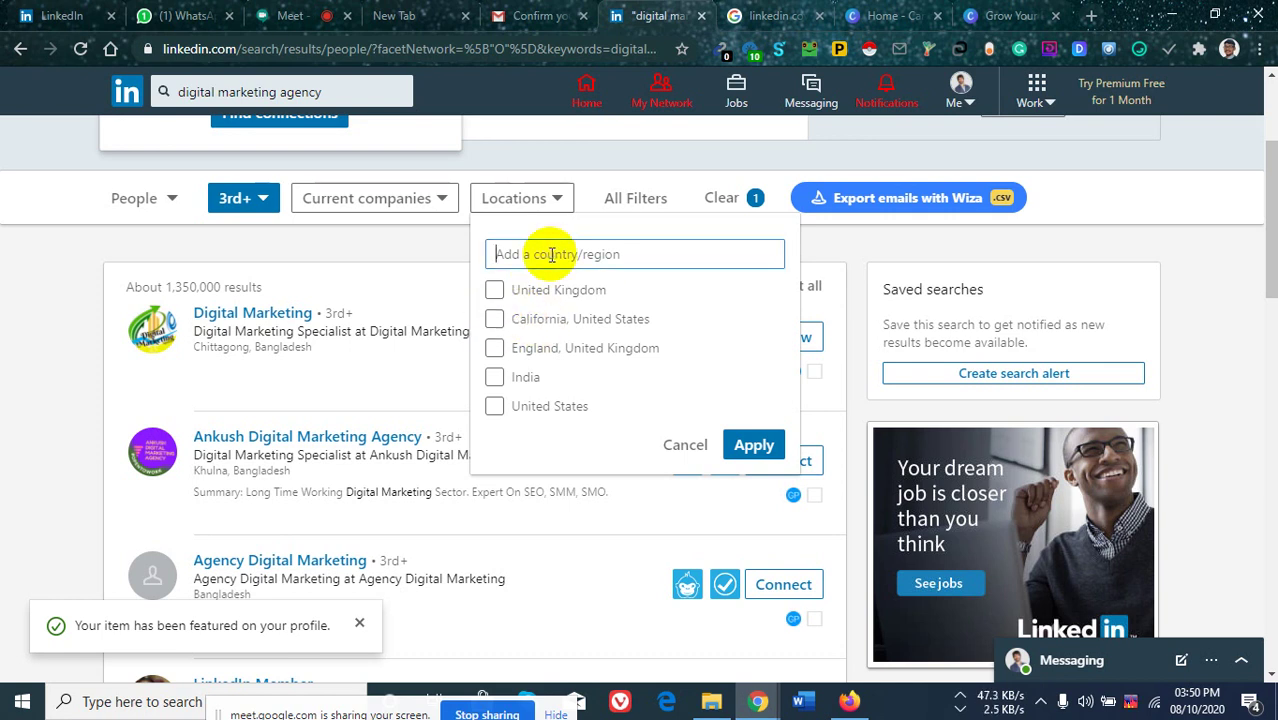
pyautogui.write('United')
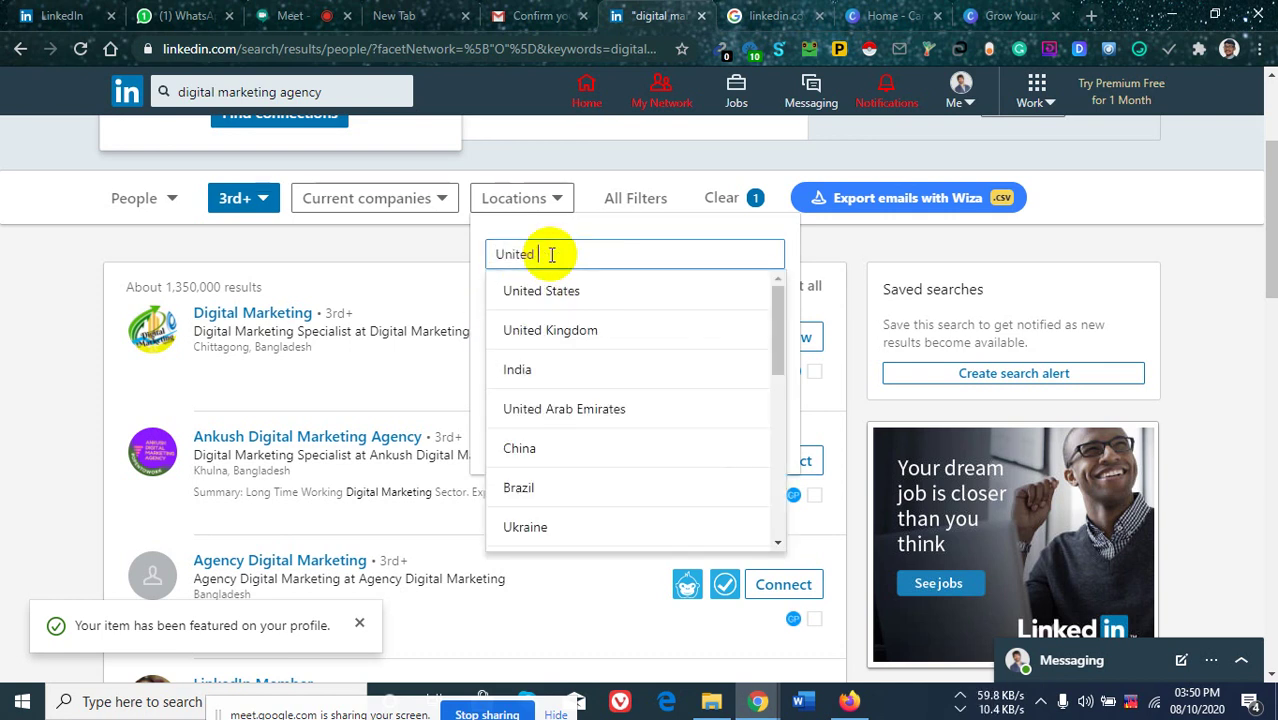
pyautogui.click(568, 291)
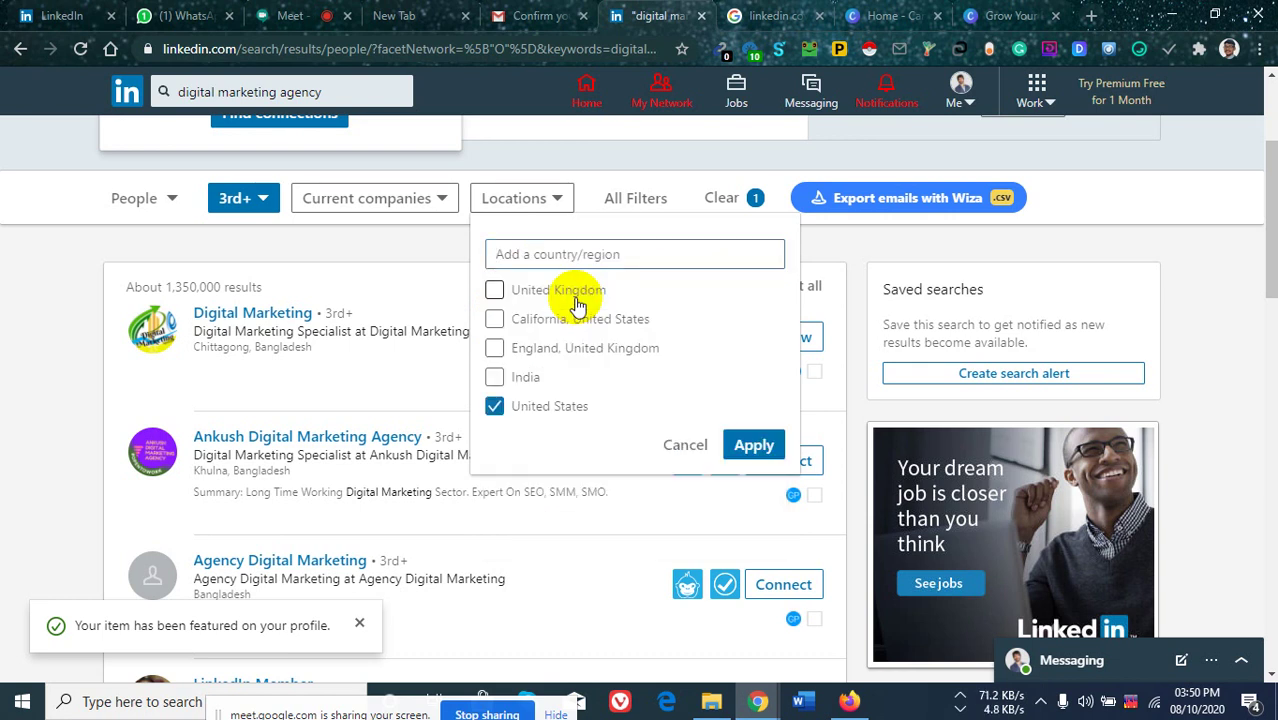
pyautogui.click(745, 443)
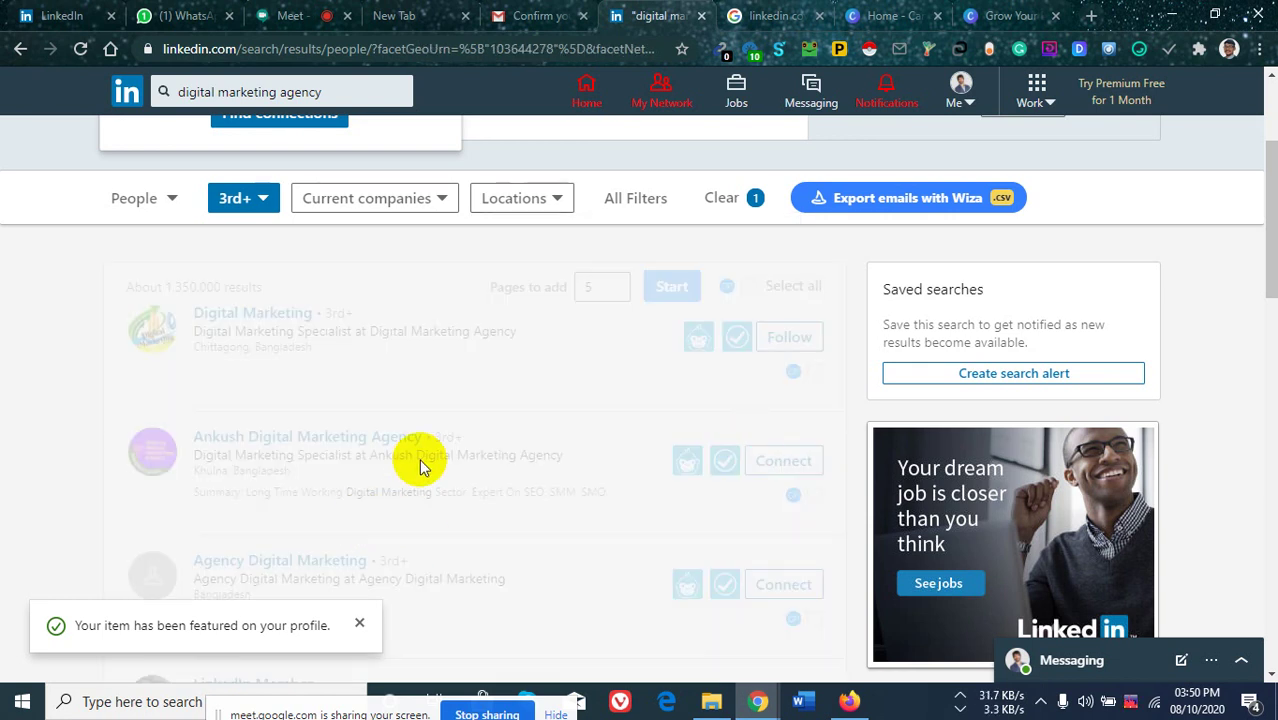
# Scroll the United States results and dismiss the profile-feature notification.
pyautogui.scroll(-5, 409, 500)
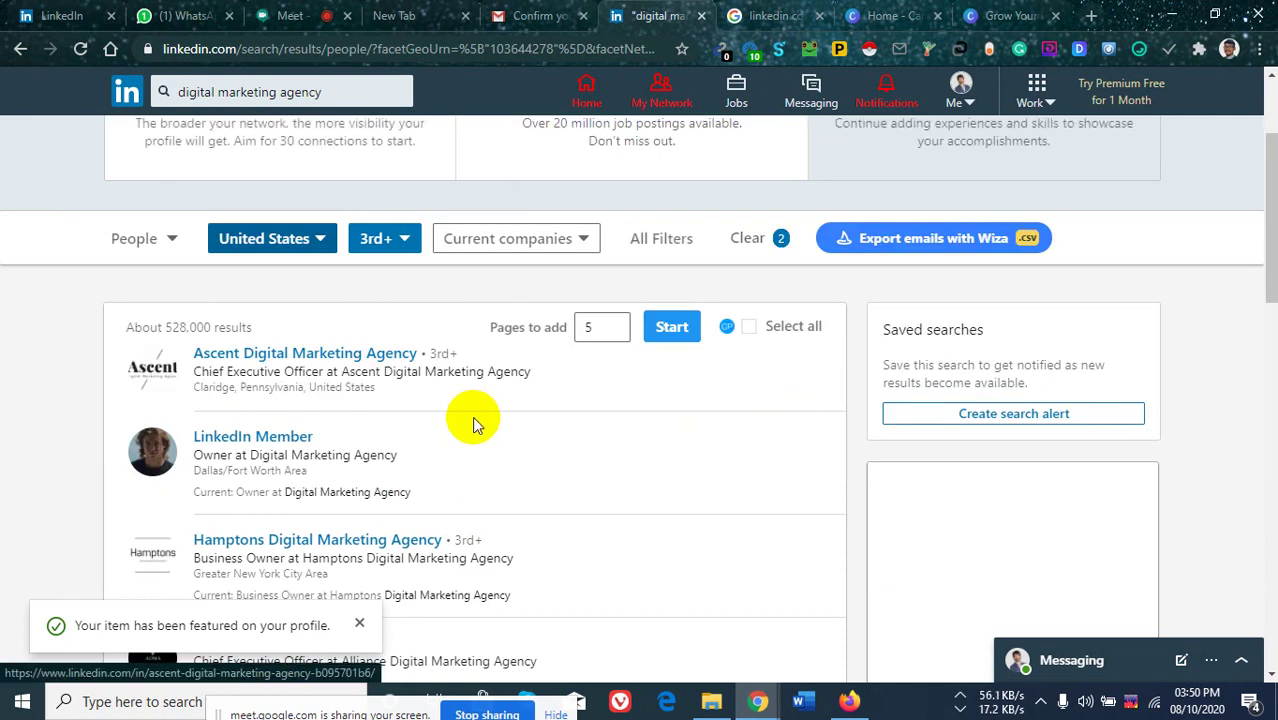
pyautogui.scroll(-2, 476, 420)
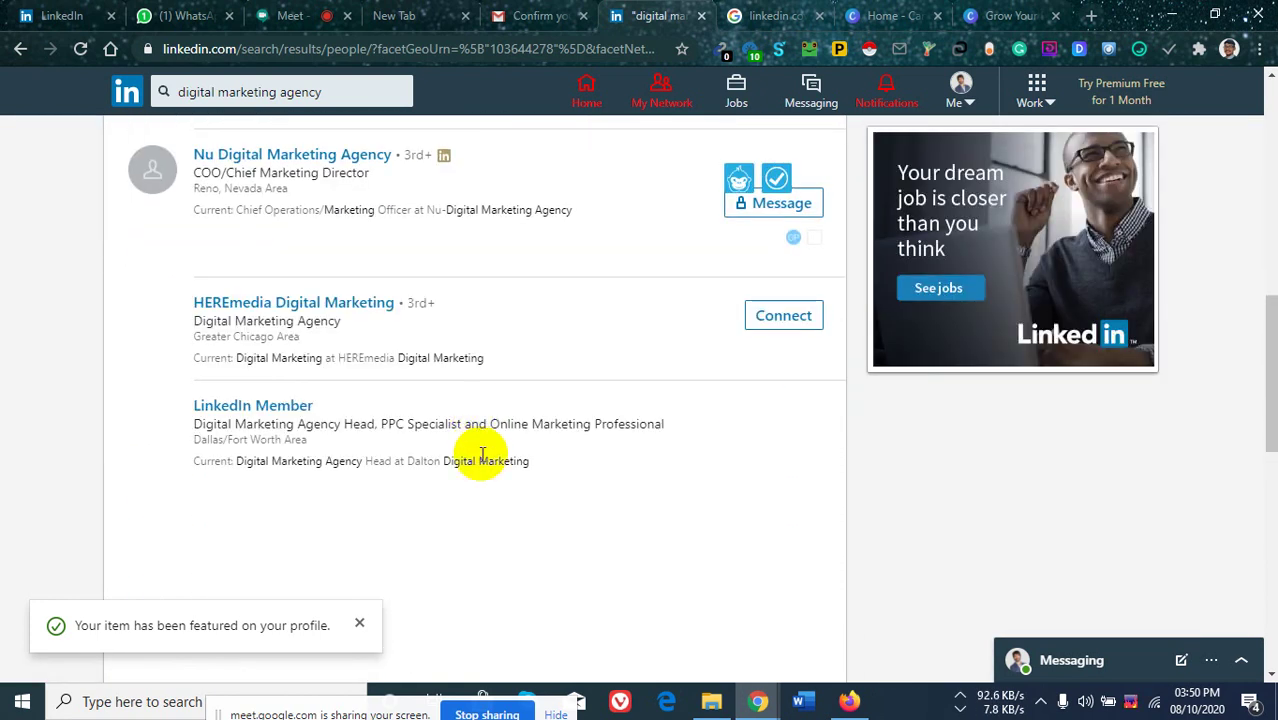
pyautogui.scroll(-2, 478, 465)
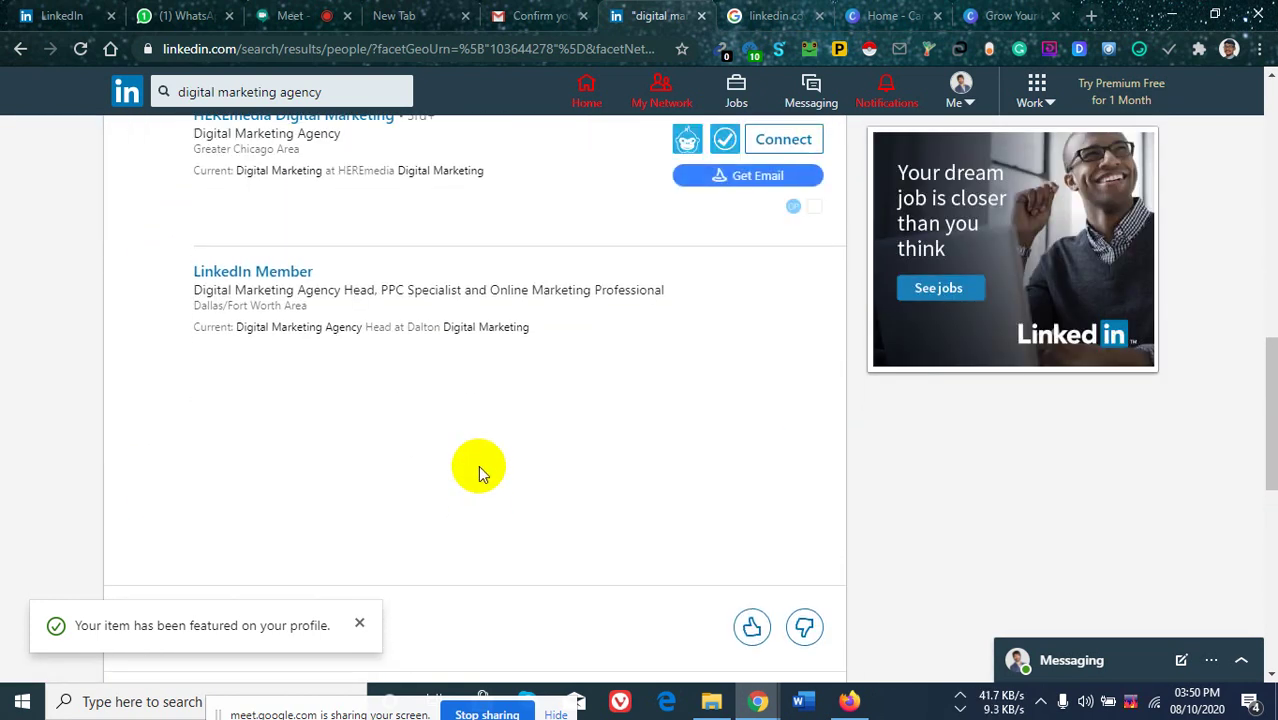
pyautogui.scroll(5, 478, 465)
pyautogui.scroll(6, 479, 466)
pyautogui.scroll(-3, 479, 466)
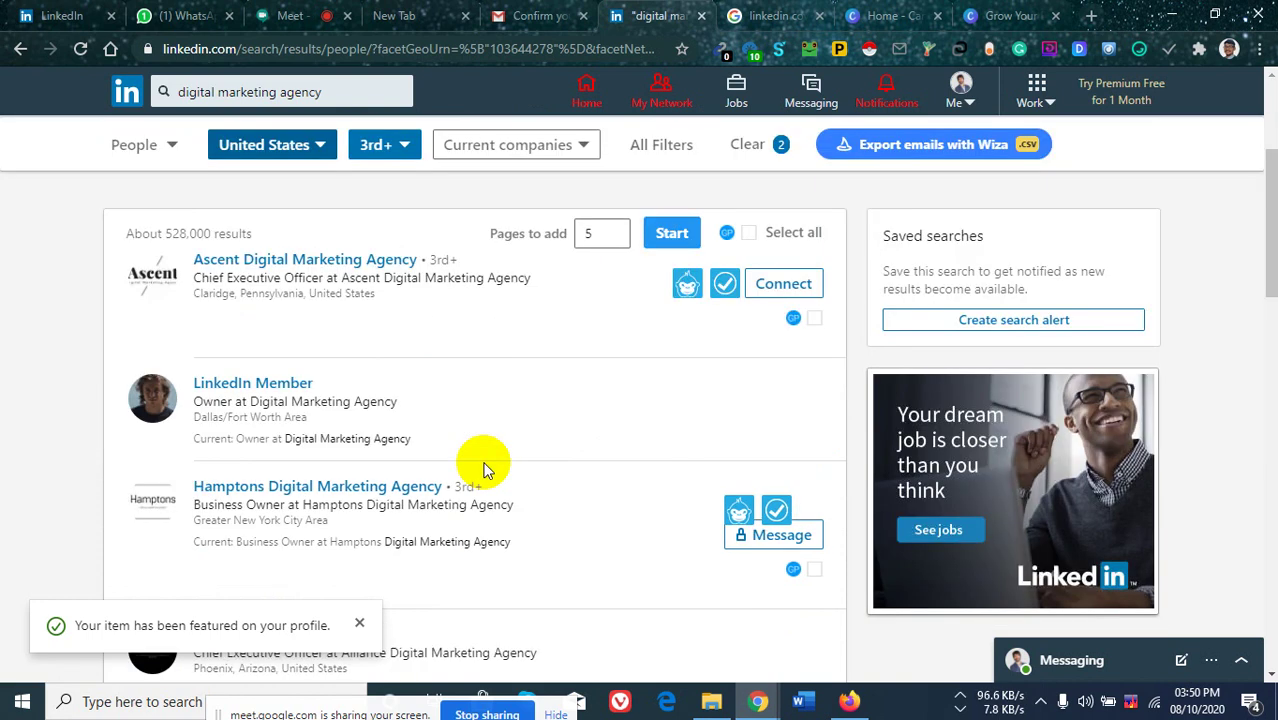
pyautogui.click(359, 623)
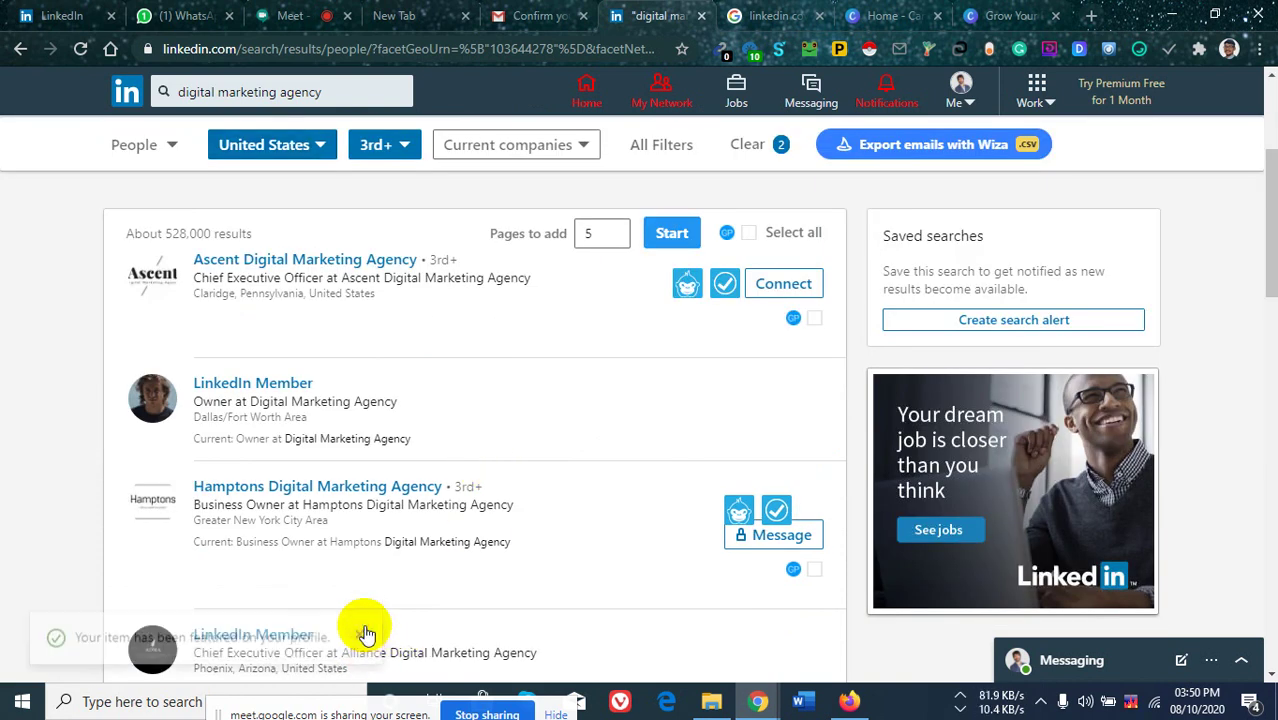
# Scroll down to the pagination and open page 2 of the roughly 528,000 results.
pyautogui.scroll(-2, 405, 430)
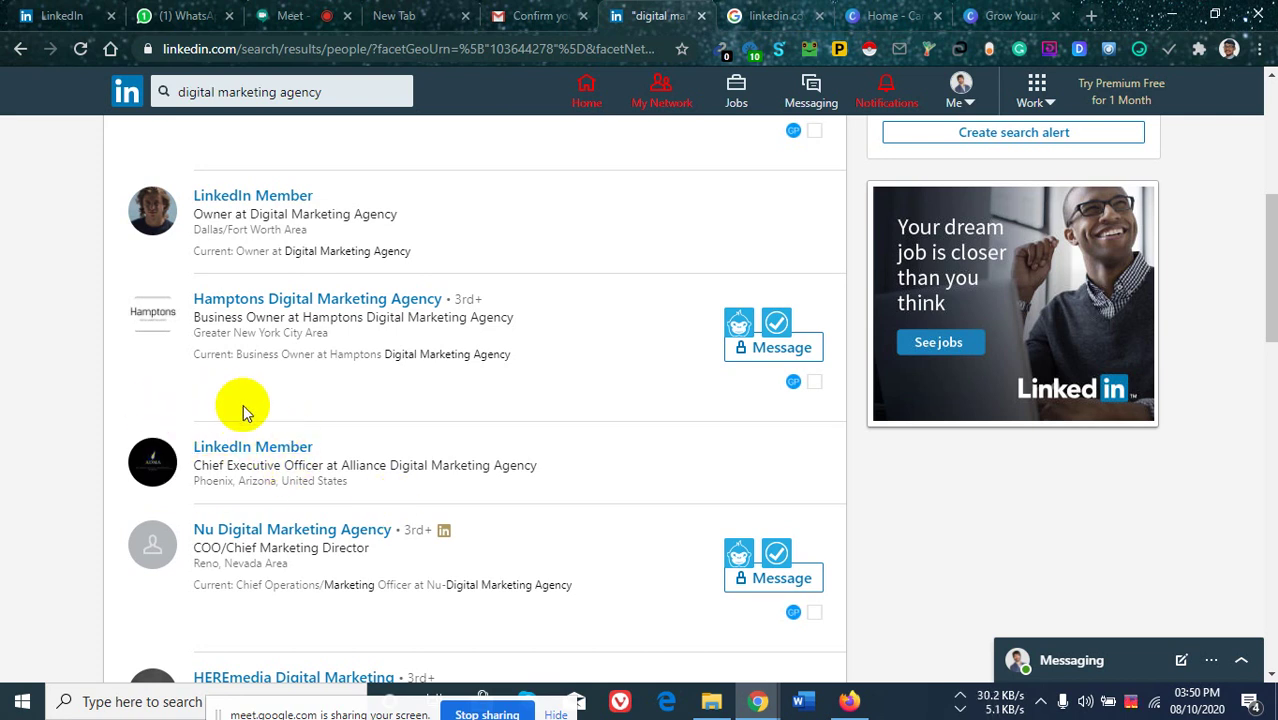
pyautogui.scroll(3, 250, 350)
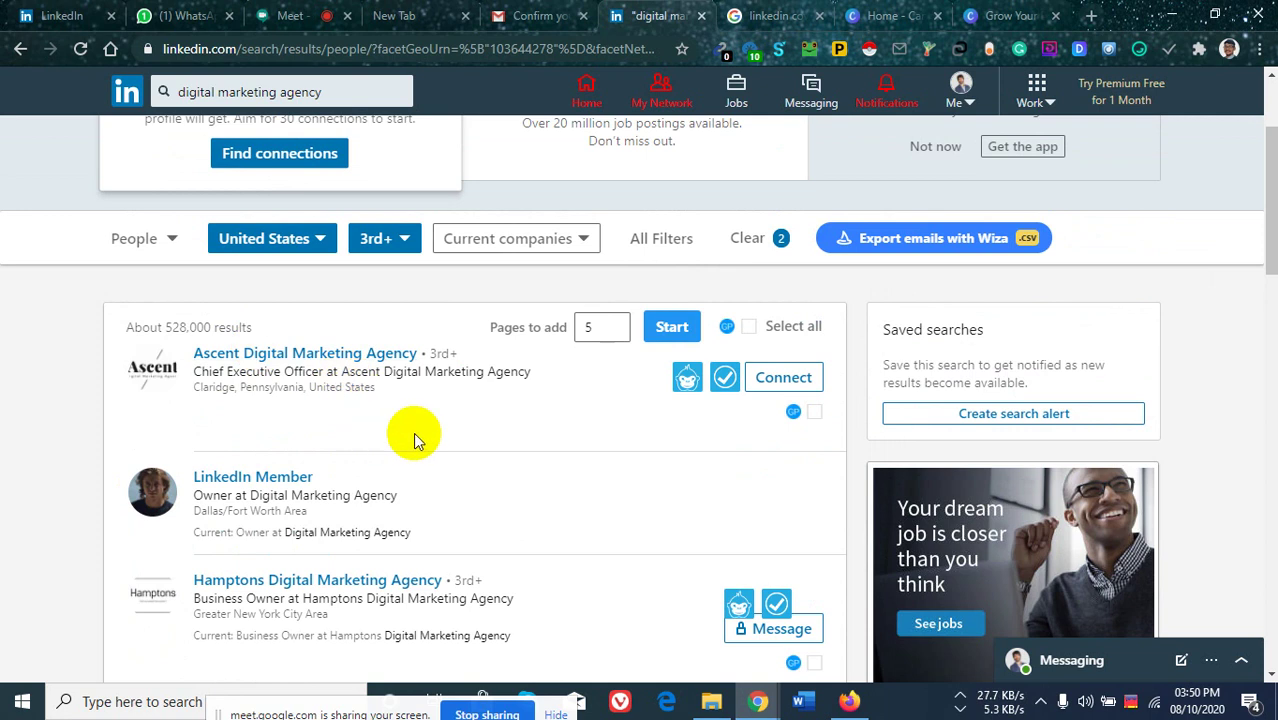
pyautogui.scroll(-5, 448, 451)
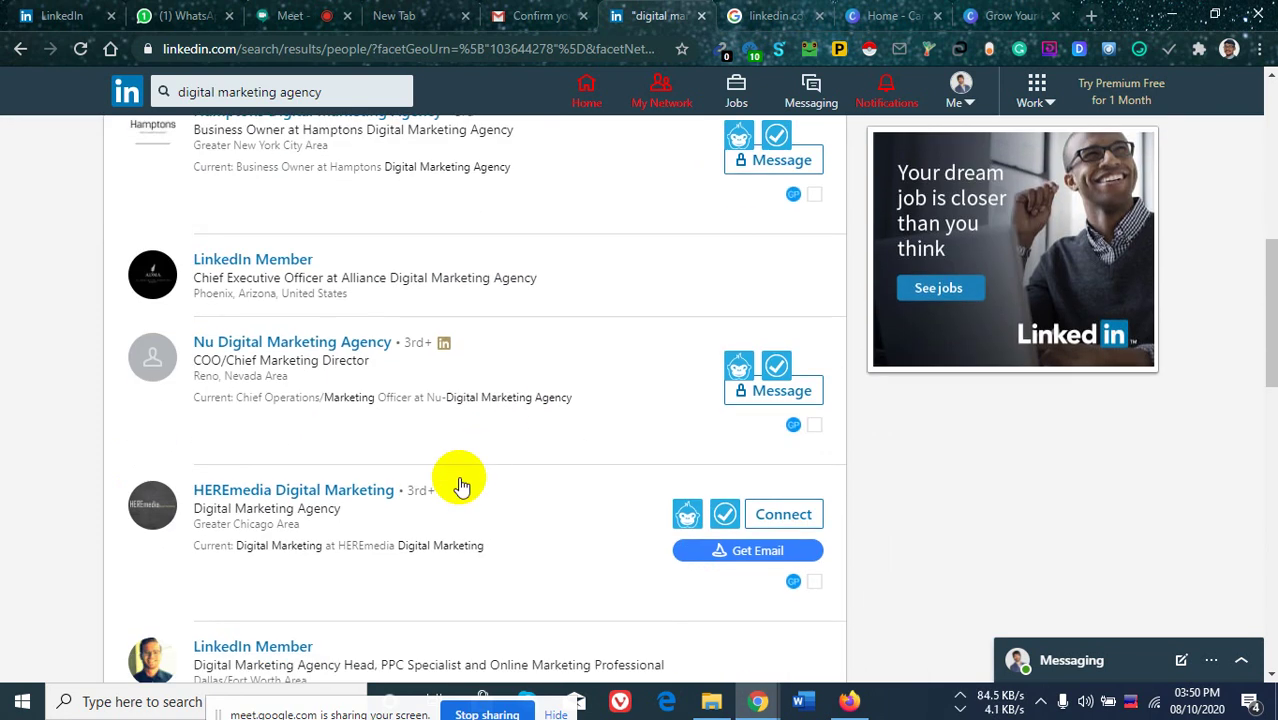
pyautogui.scroll(-1, 465, 470)
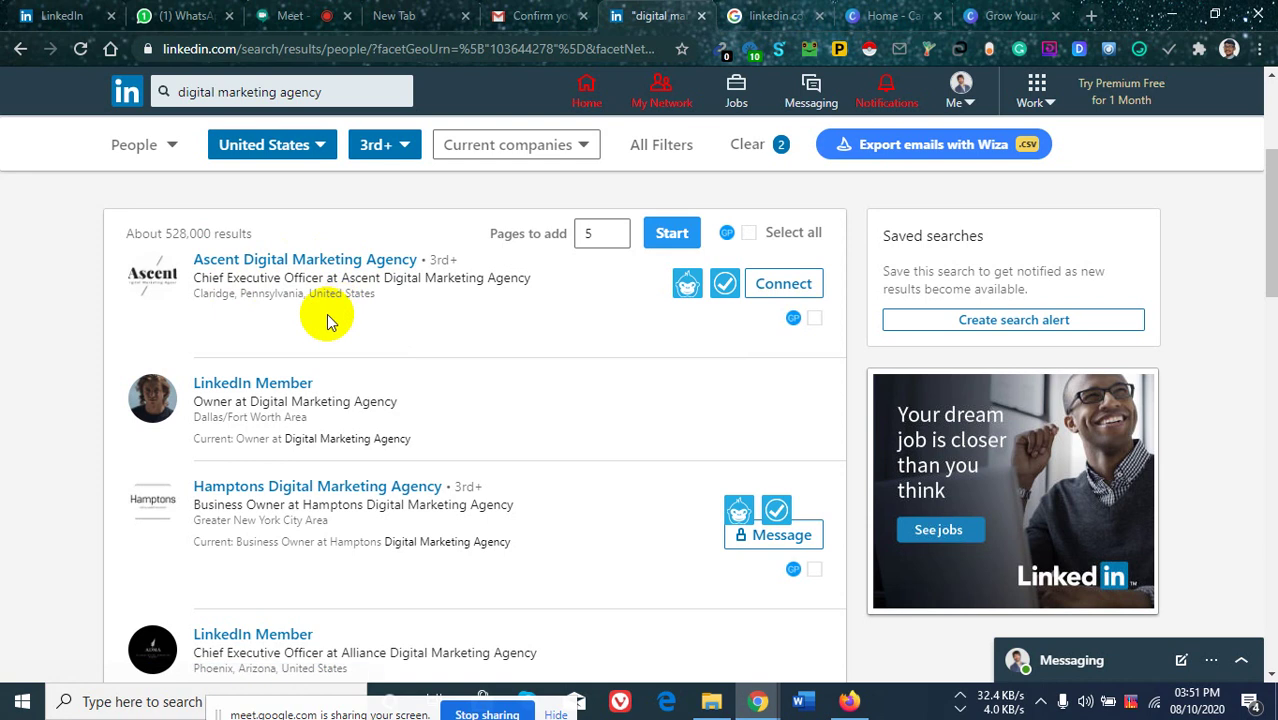
pyautogui.scroll(-4, 385, 285)
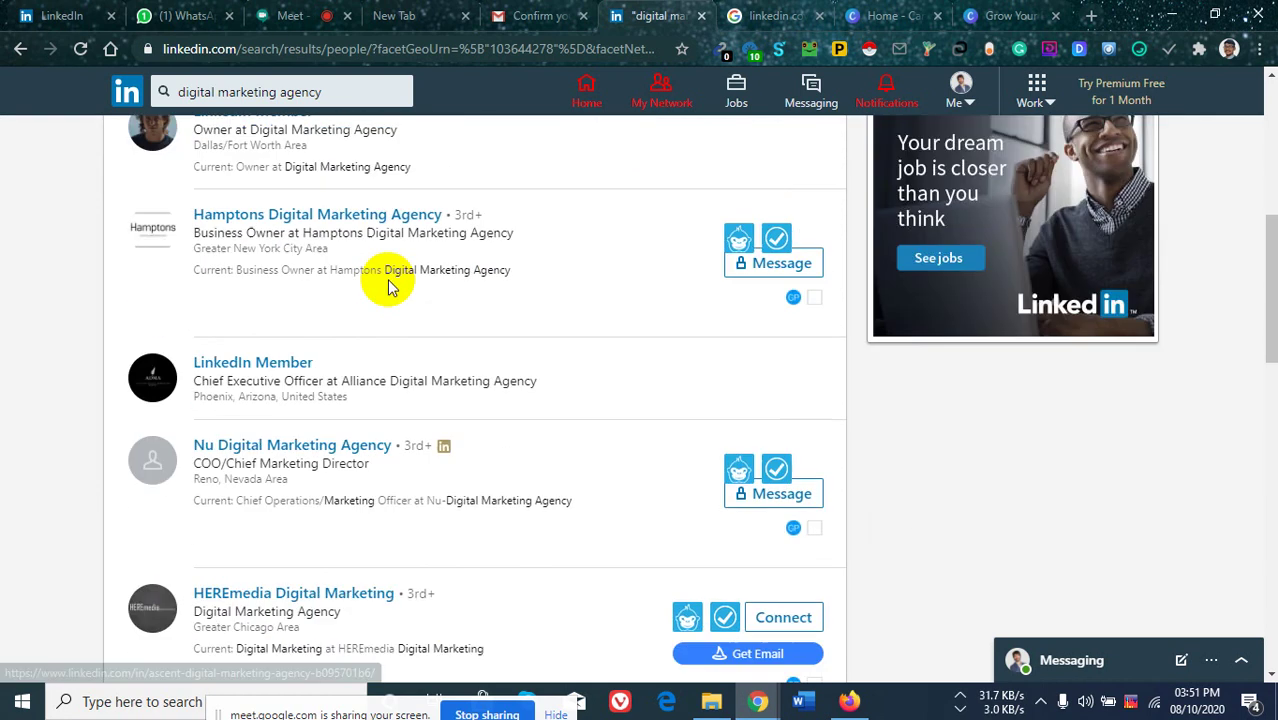
pyautogui.scroll(-5, 388, 280)
pyautogui.scroll(-3, 394, 308)
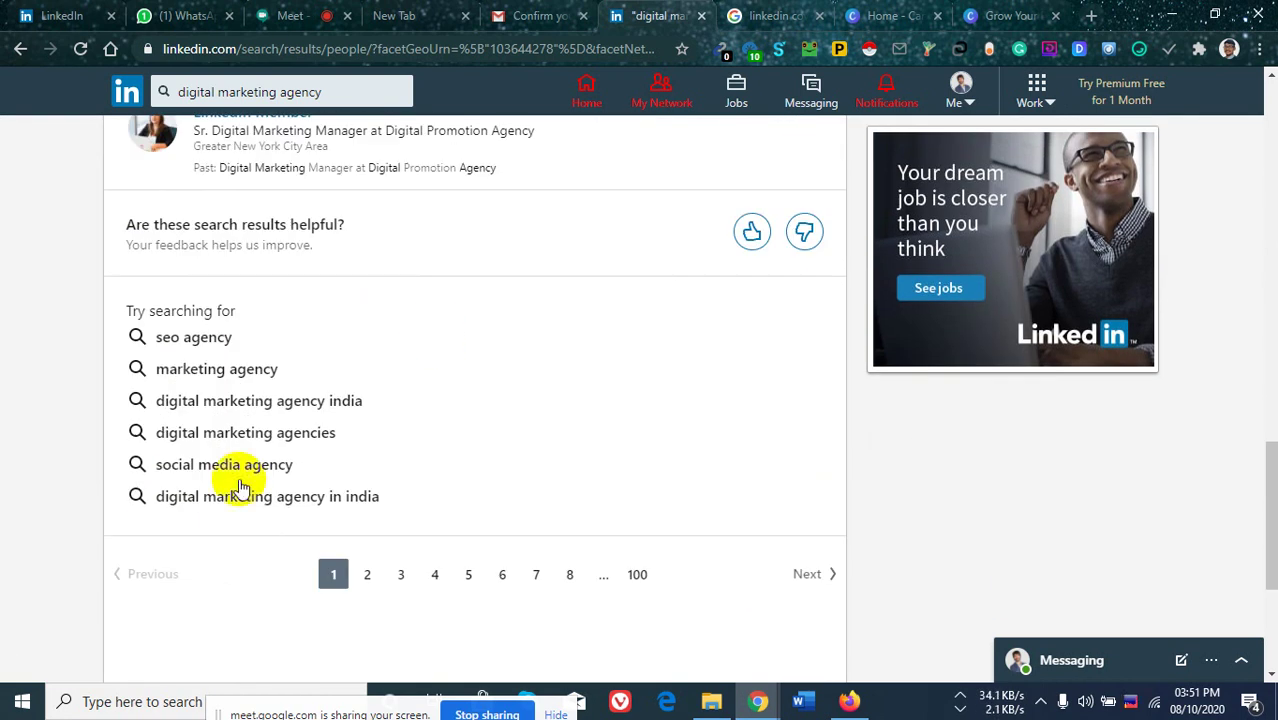
pyautogui.click(367, 576)
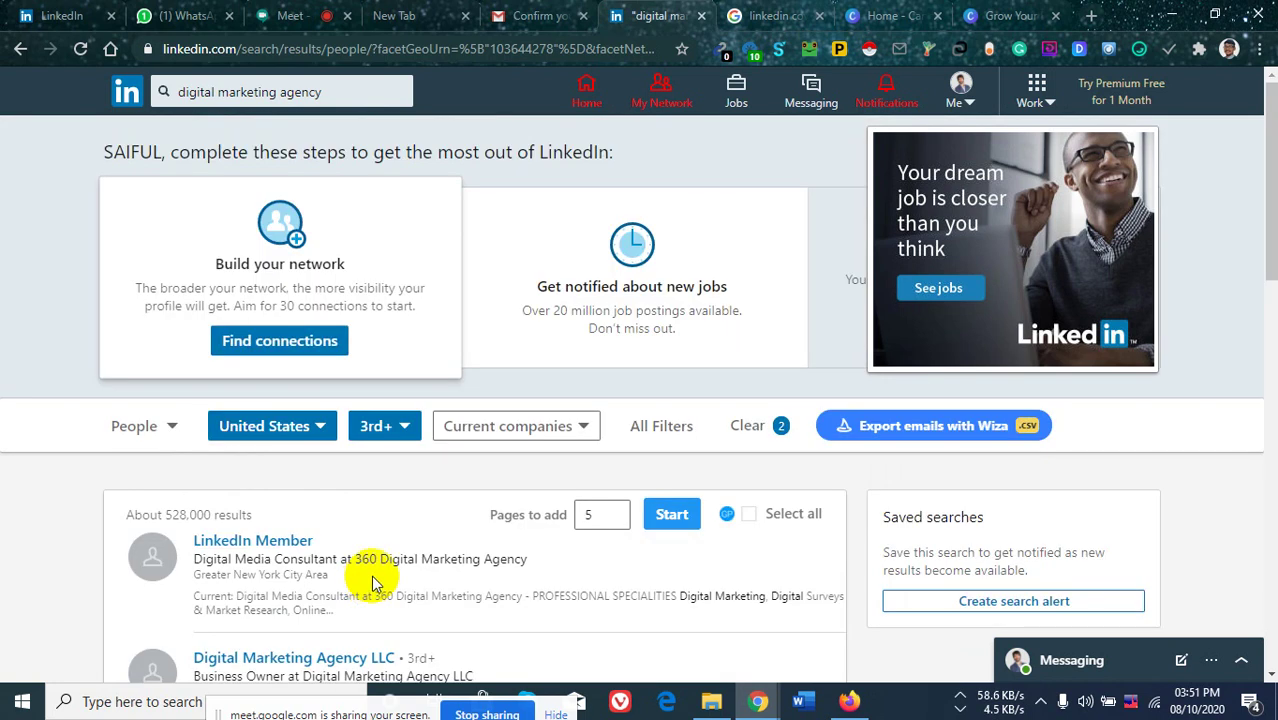
# Scroll through the page 2 results and back up to the Cobi Digital entry.
pyautogui.scroll(-4, 385, 456)
pyautogui.scroll(-4, 398, 450)
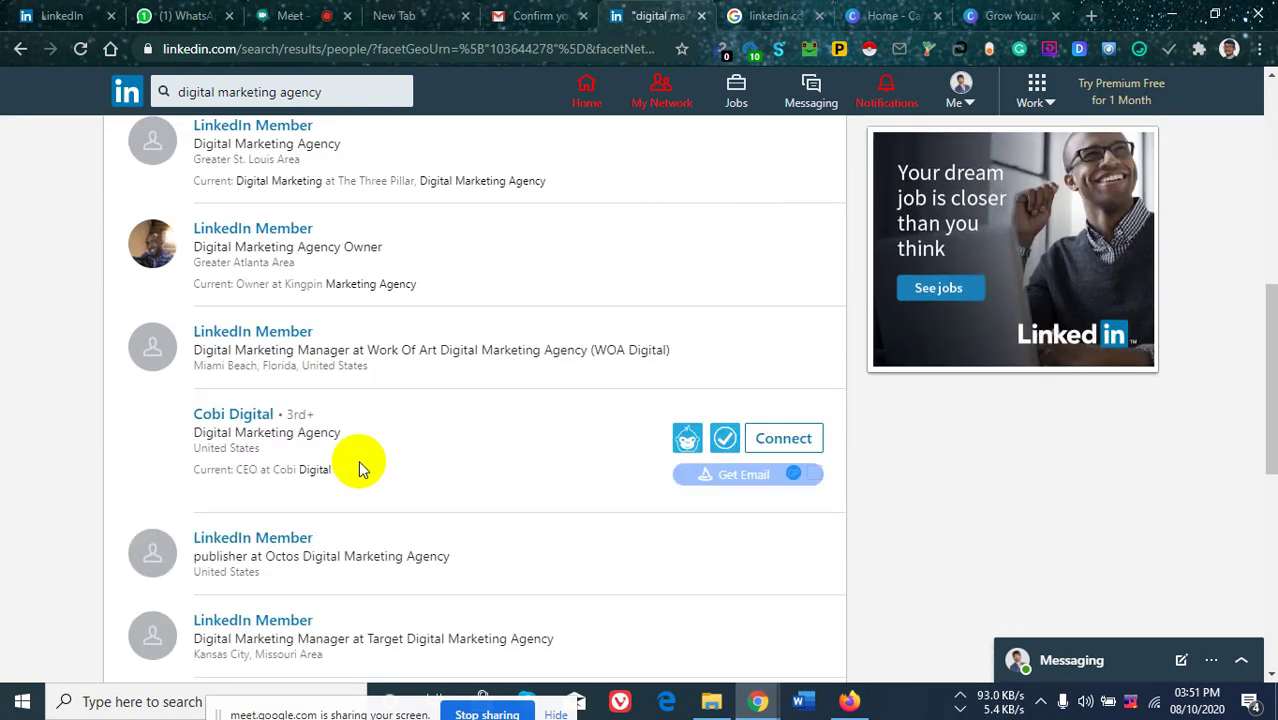
pyautogui.scroll(-1, 362, 460)
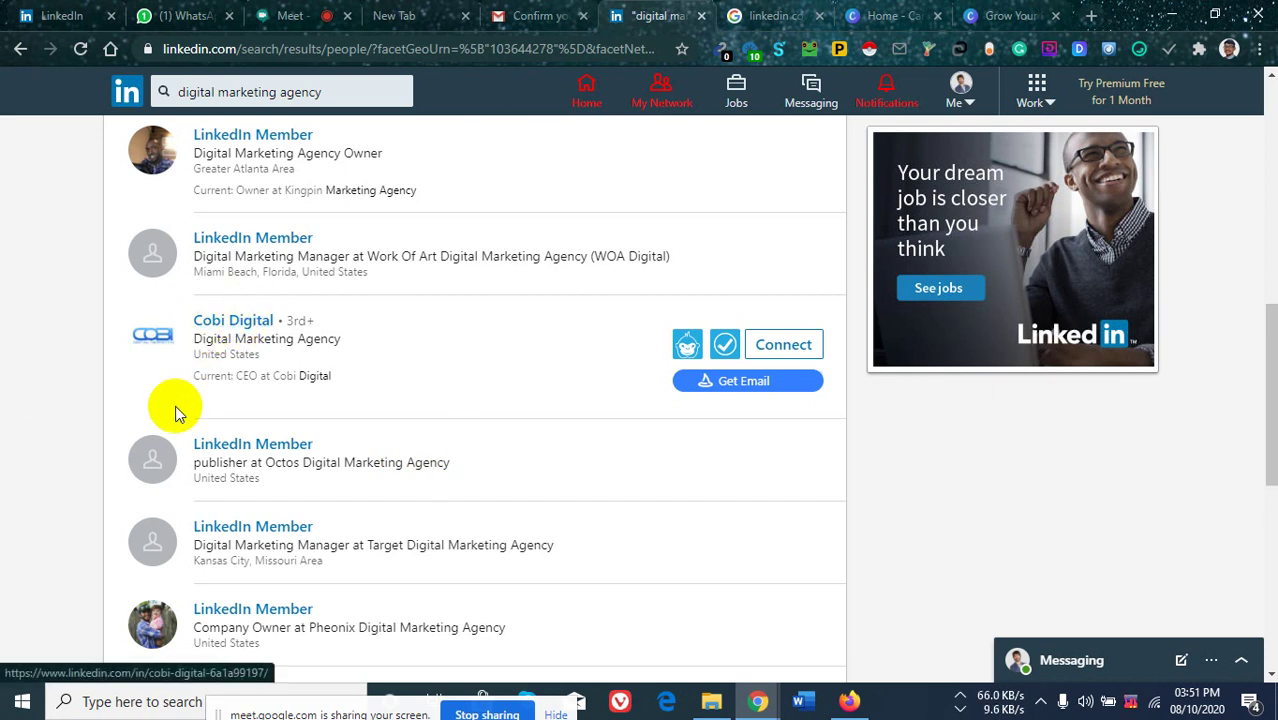
pyautogui.scroll(-3, 242, 340)
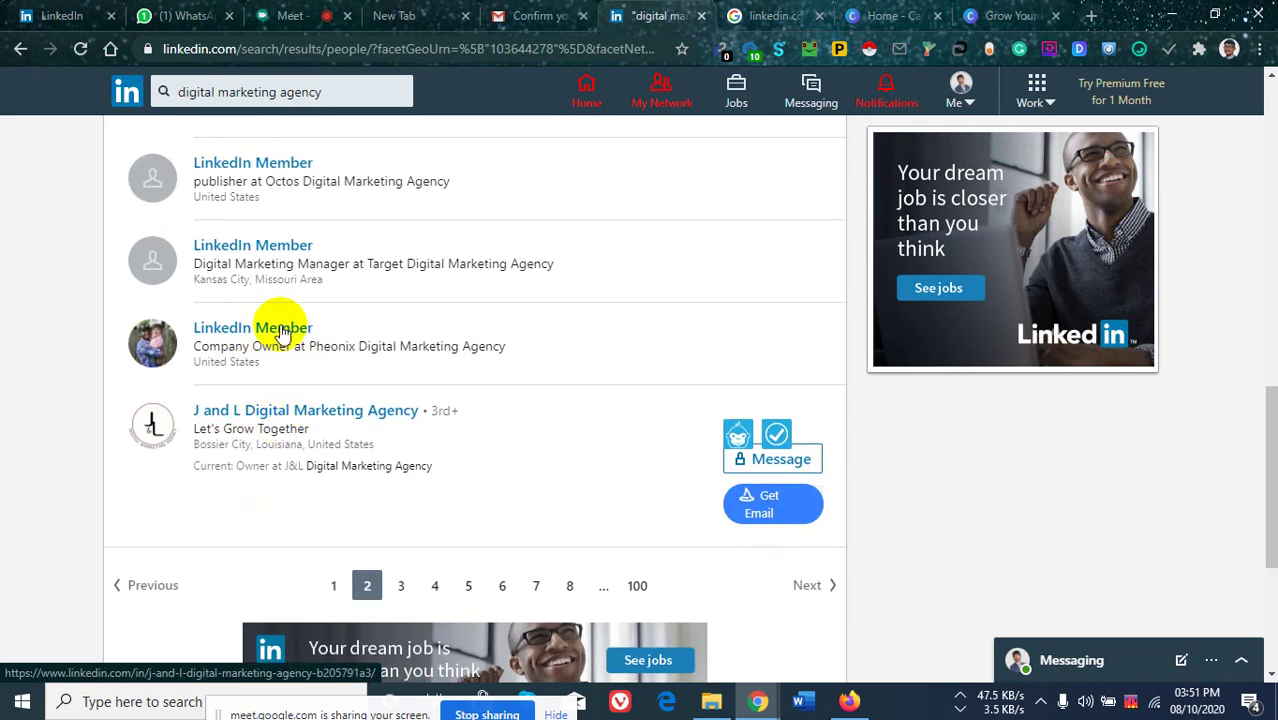
pyautogui.scroll(1, 285, 322)
pyautogui.scroll(2, 283, 322)
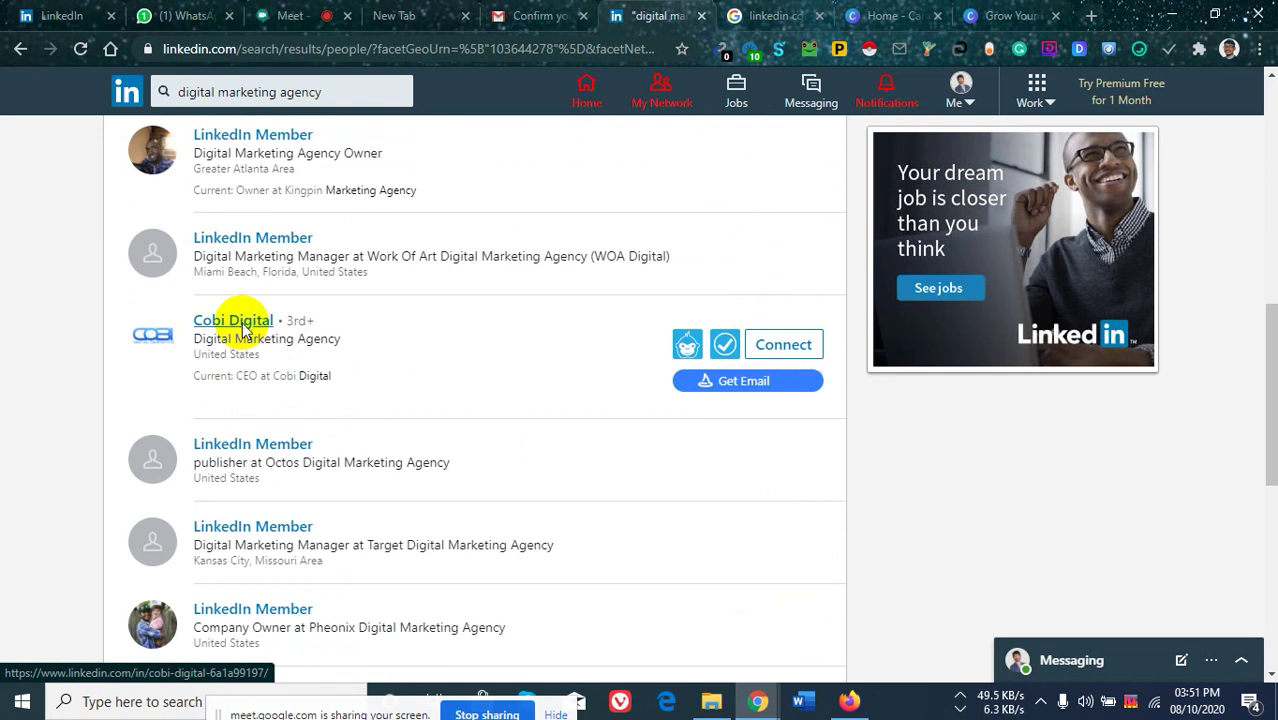
# Open the Cobi Digital profile and send it a connection invitation without a note.
pyautogui.click(242, 322)
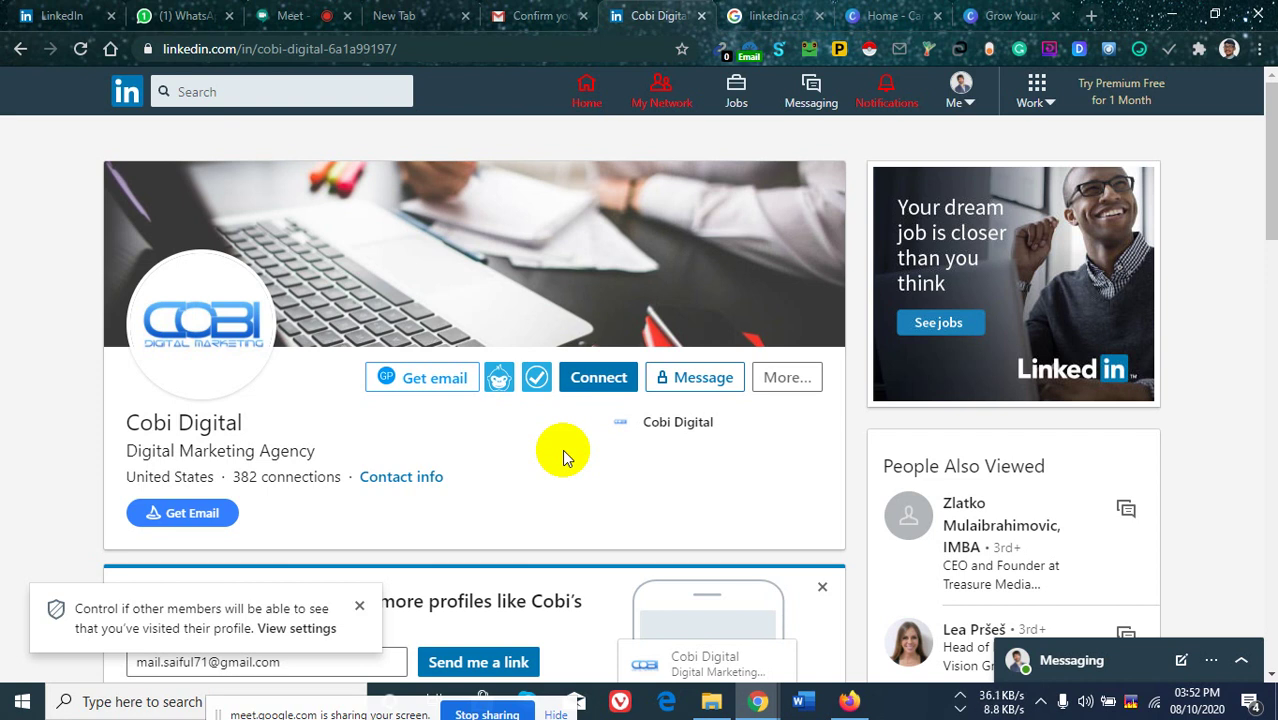
pyautogui.click(359, 605)
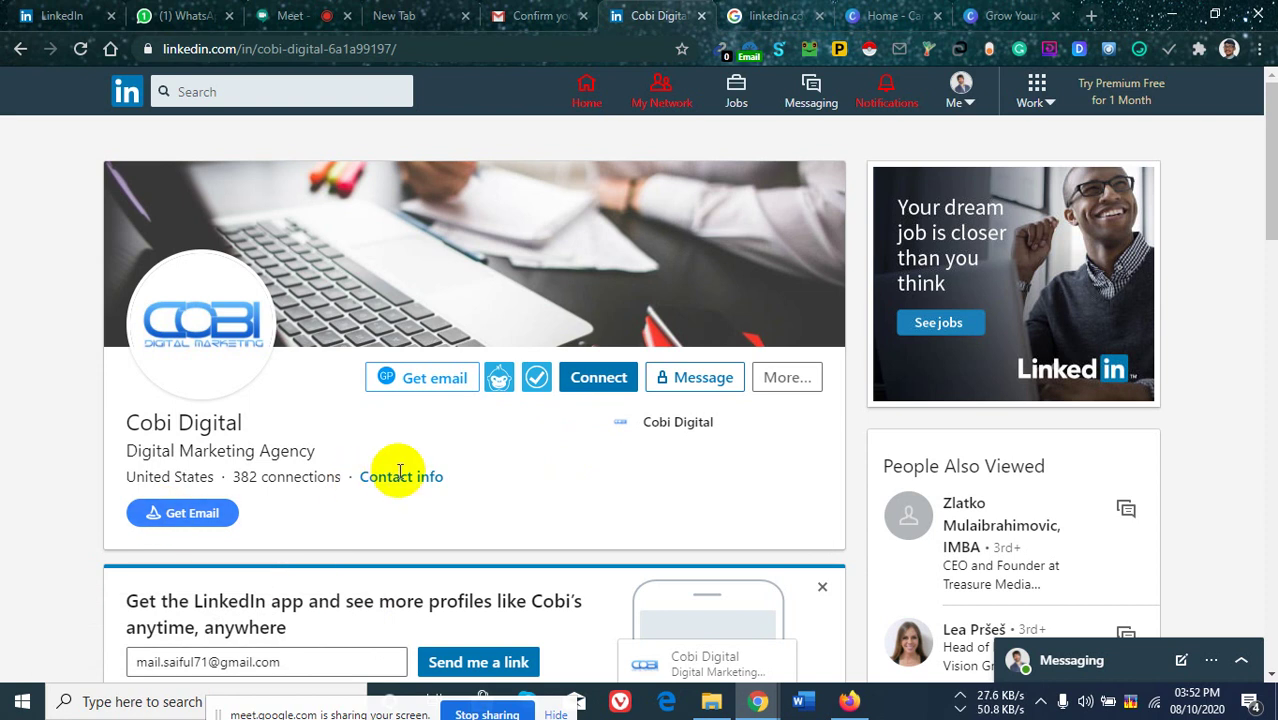
pyautogui.scroll(-2, 80, 394)
pyautogui.scroll(3, 622, 460)
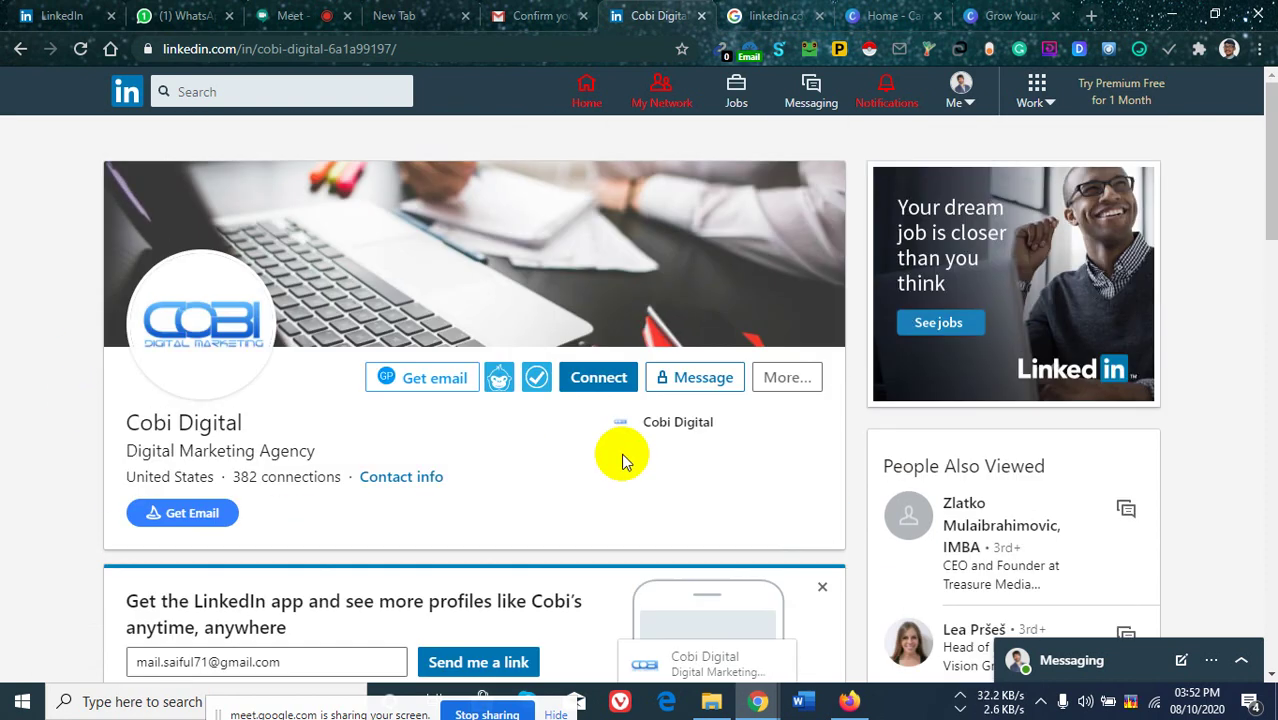
pyautogui.click(596, 380)
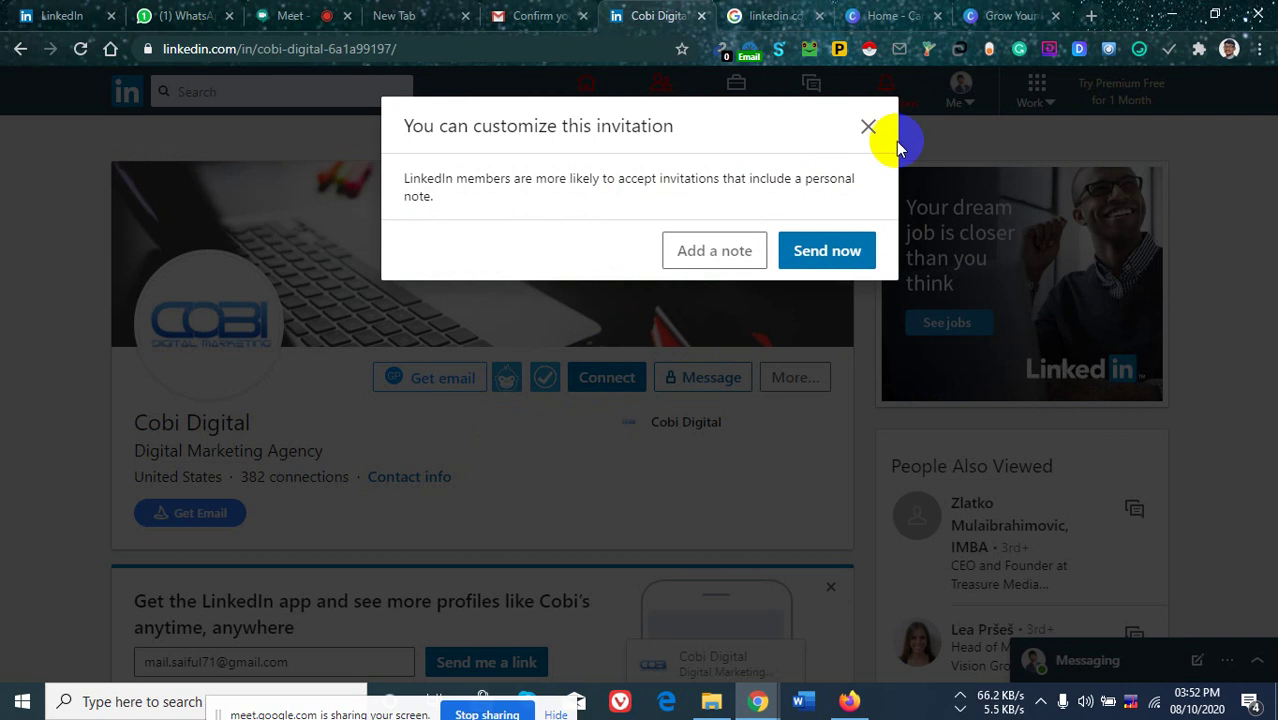
pyautogui.click(868, 128)
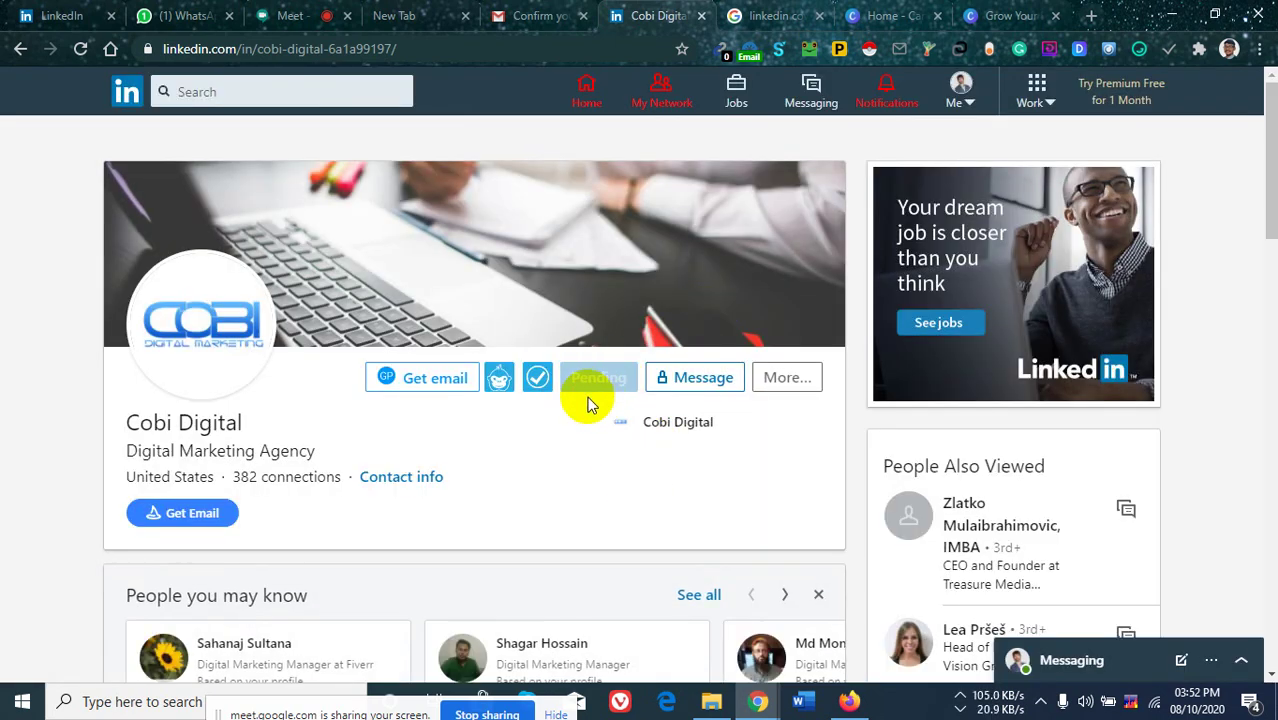
# Open and close the More... actions menu, then go back to the people search results.
pyautogui.click(783, 383)
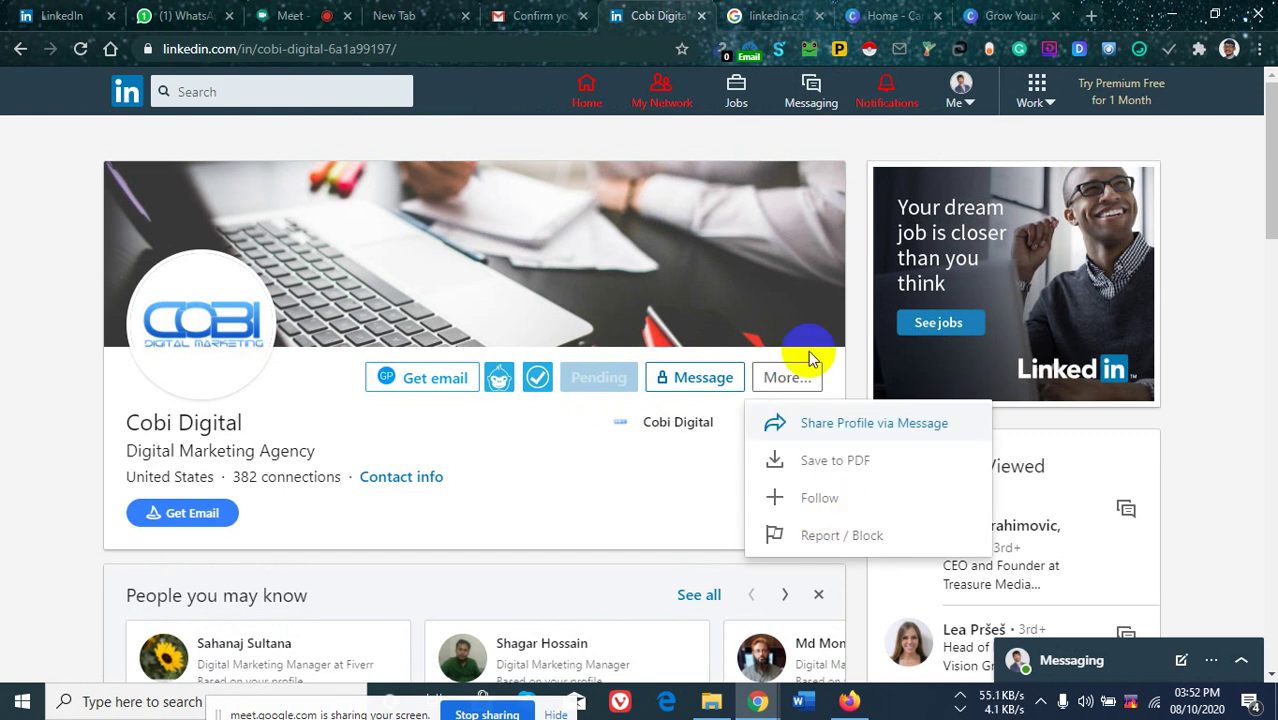
pyautogui.click(780, 382)
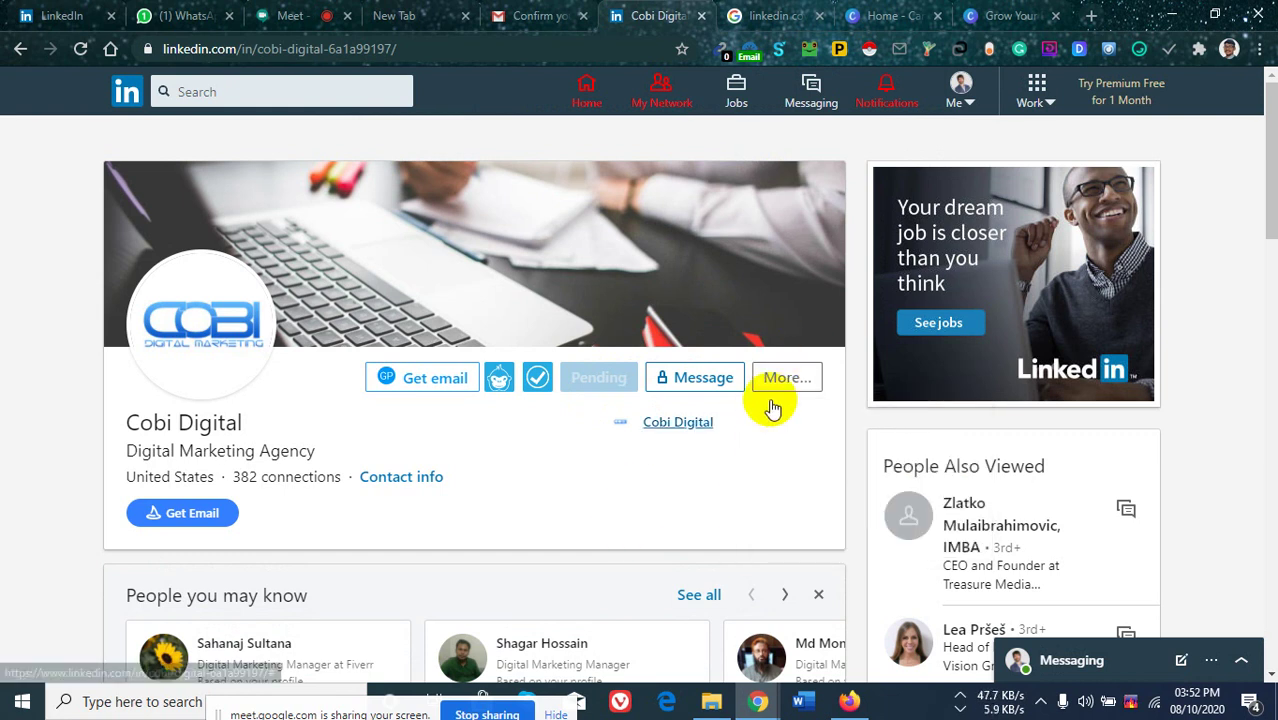
pyautogui.click(781, 381)
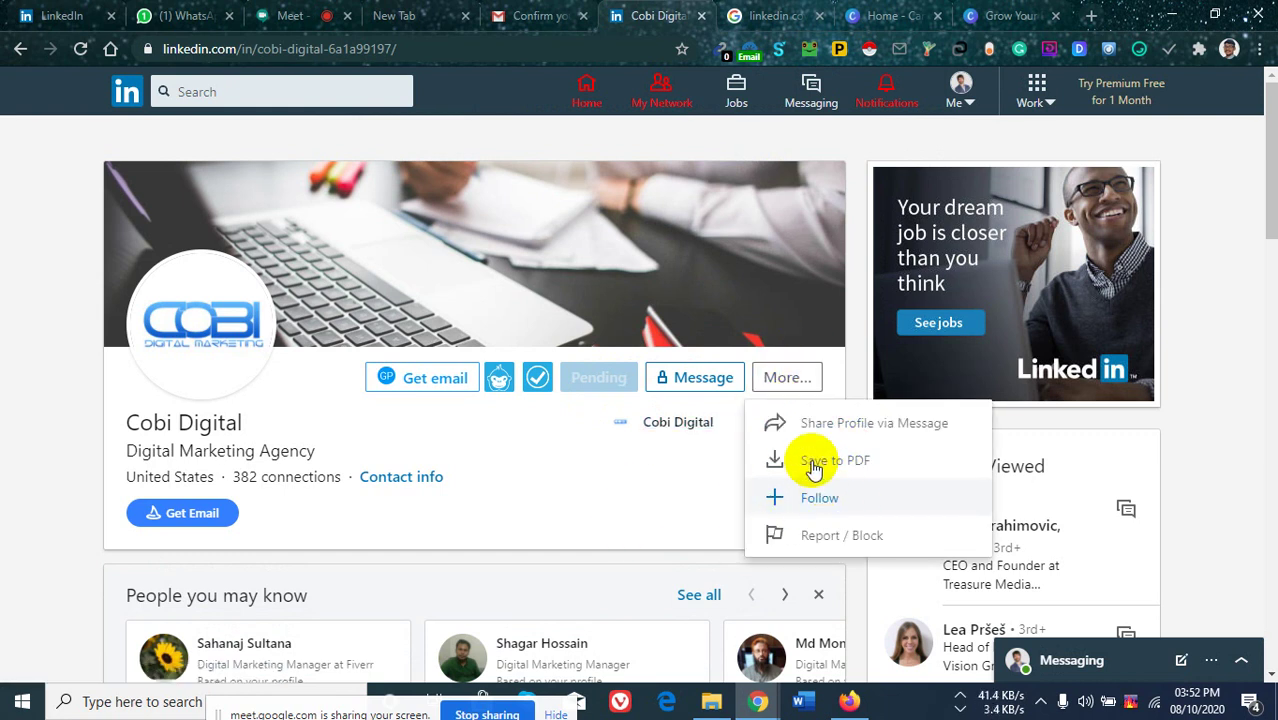
pyautogui.click(641, 471)
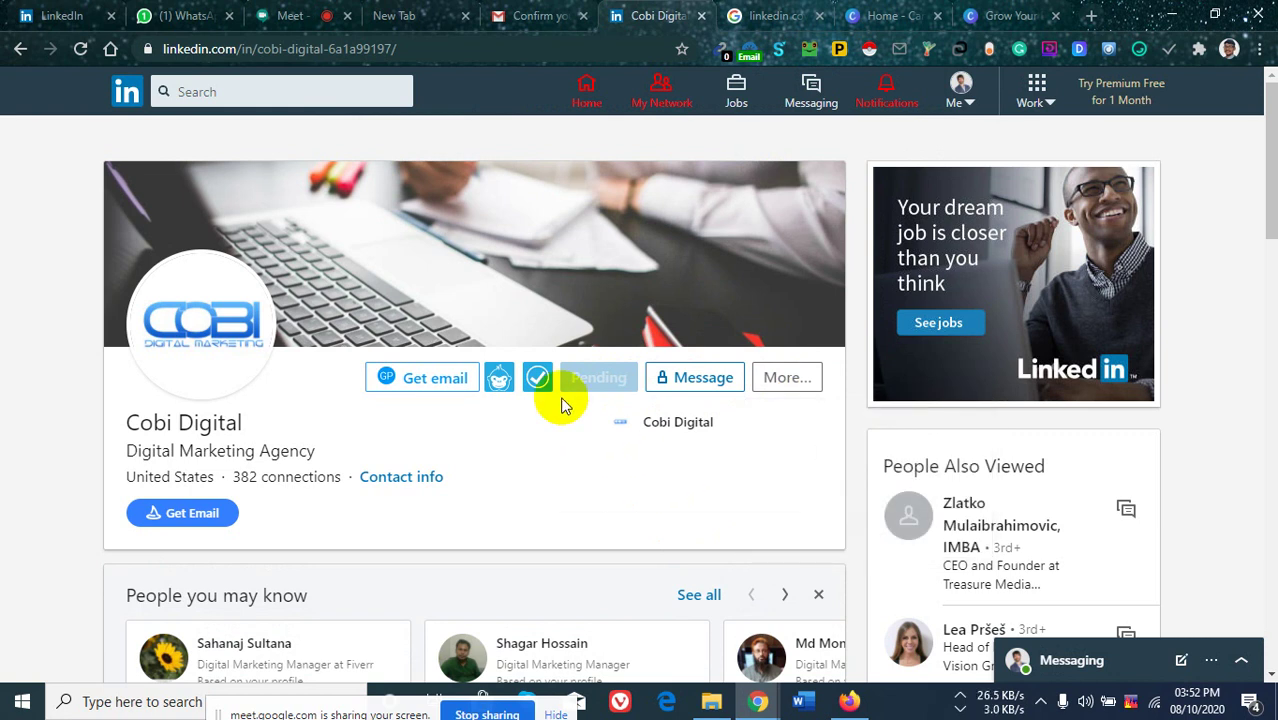
pyautogui.click(797, 382)
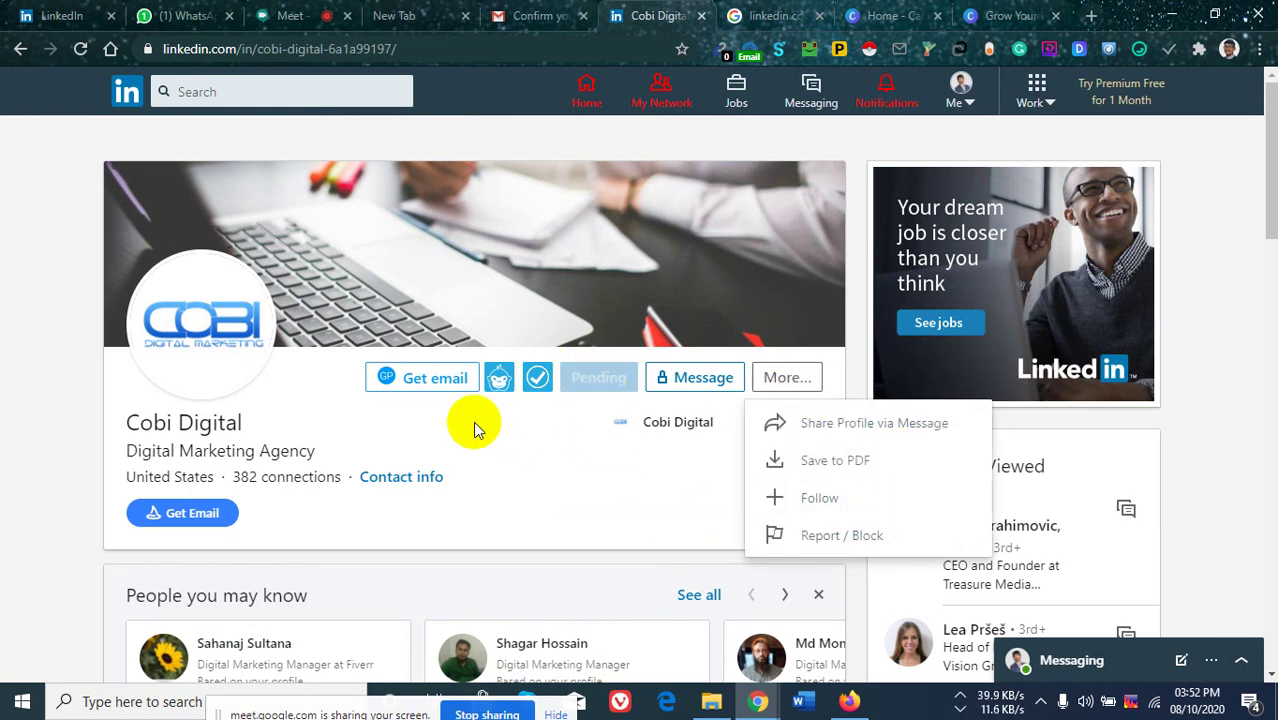
pyautogui.click(19, 50)
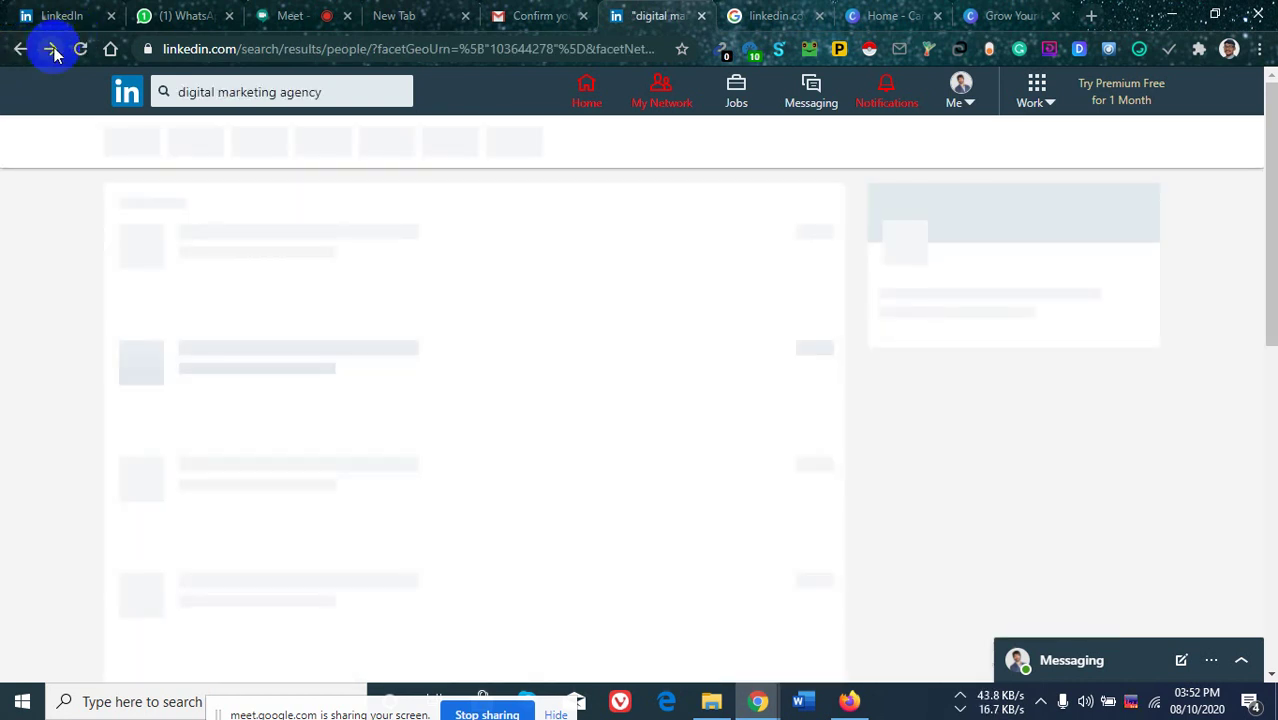
# Select the Pheonix Digital Marketing Agency Company Owner entry's name, headline and location, and copy it.
pyautogui.scroll(-5, 330, 440)
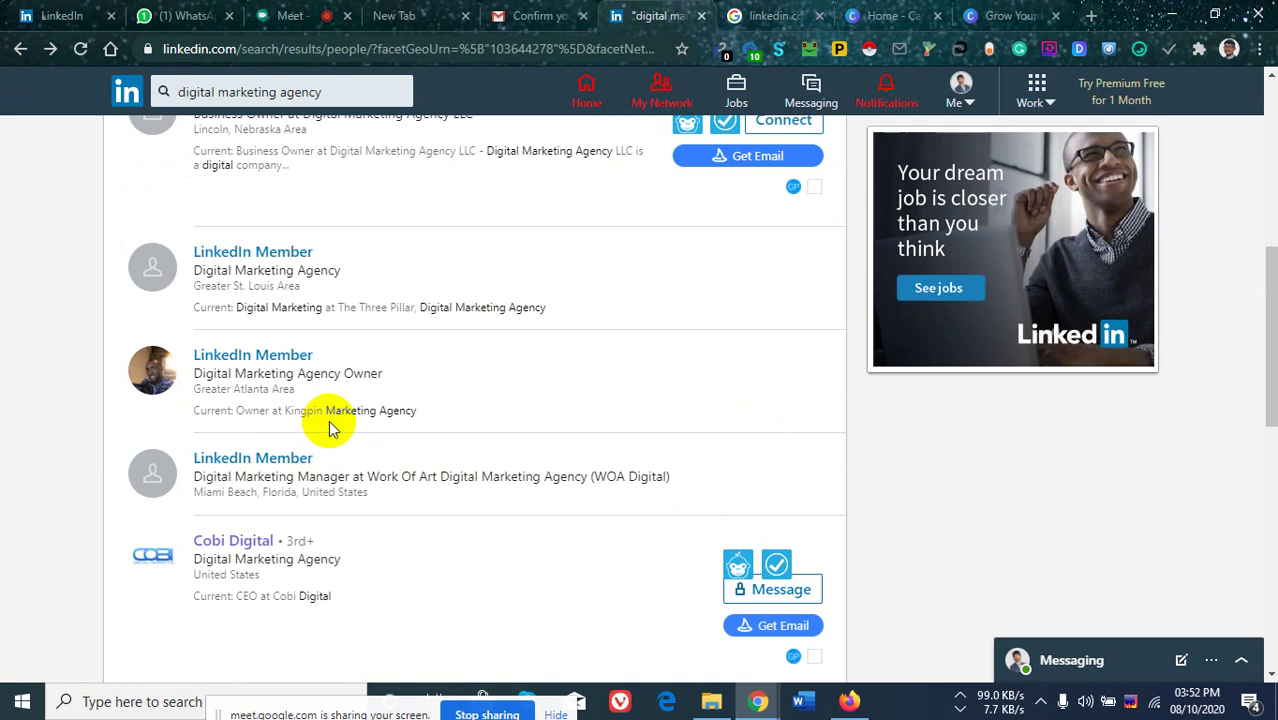
pyautogui.scroll(-2, 330, 440)
pyautogui.scroll(-4, 337, 462)
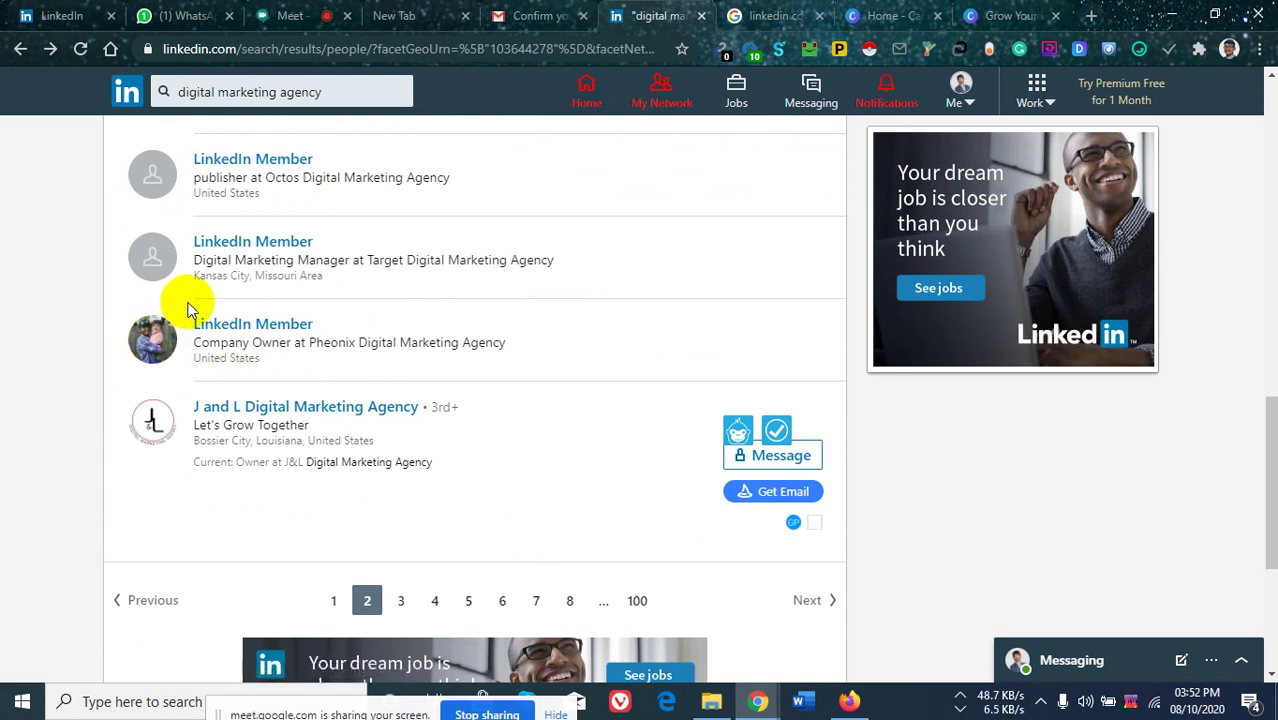
pyautogui.moveTo(194, 310); pyautogui.dragTo(288, 373)
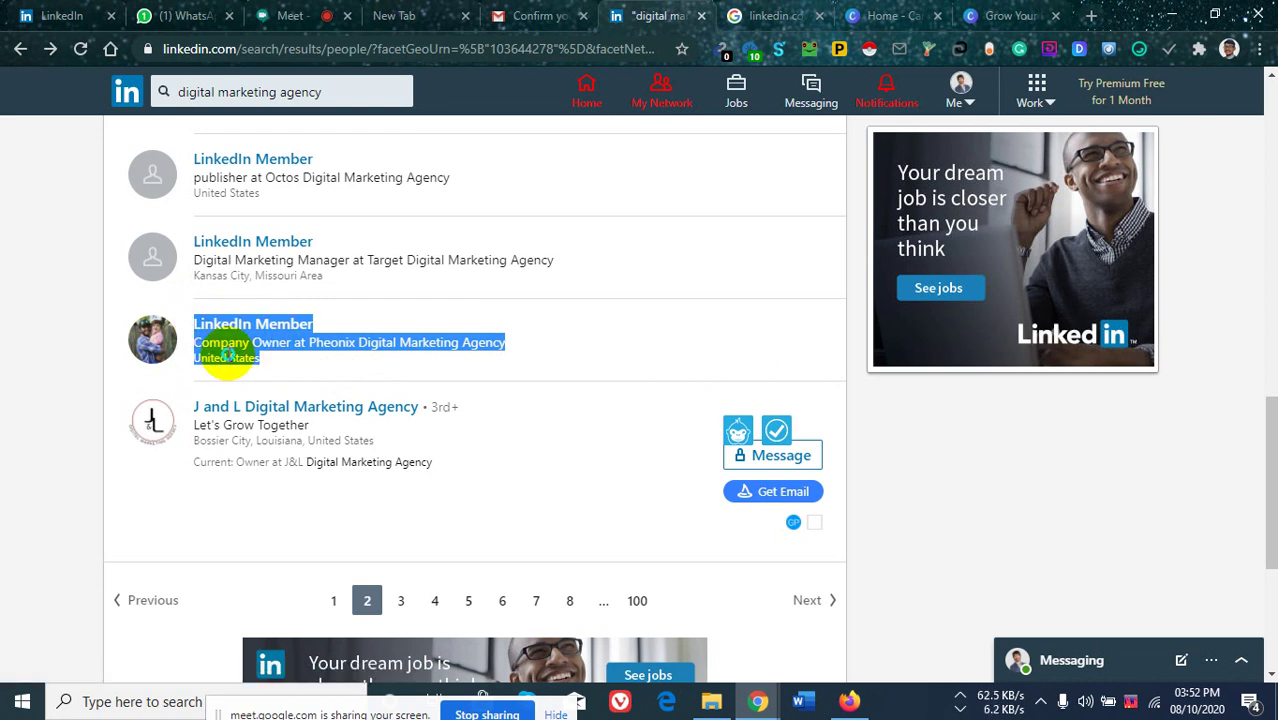
pyautogui.rightClick(252, 356)
pyautogui.click(262, 368)
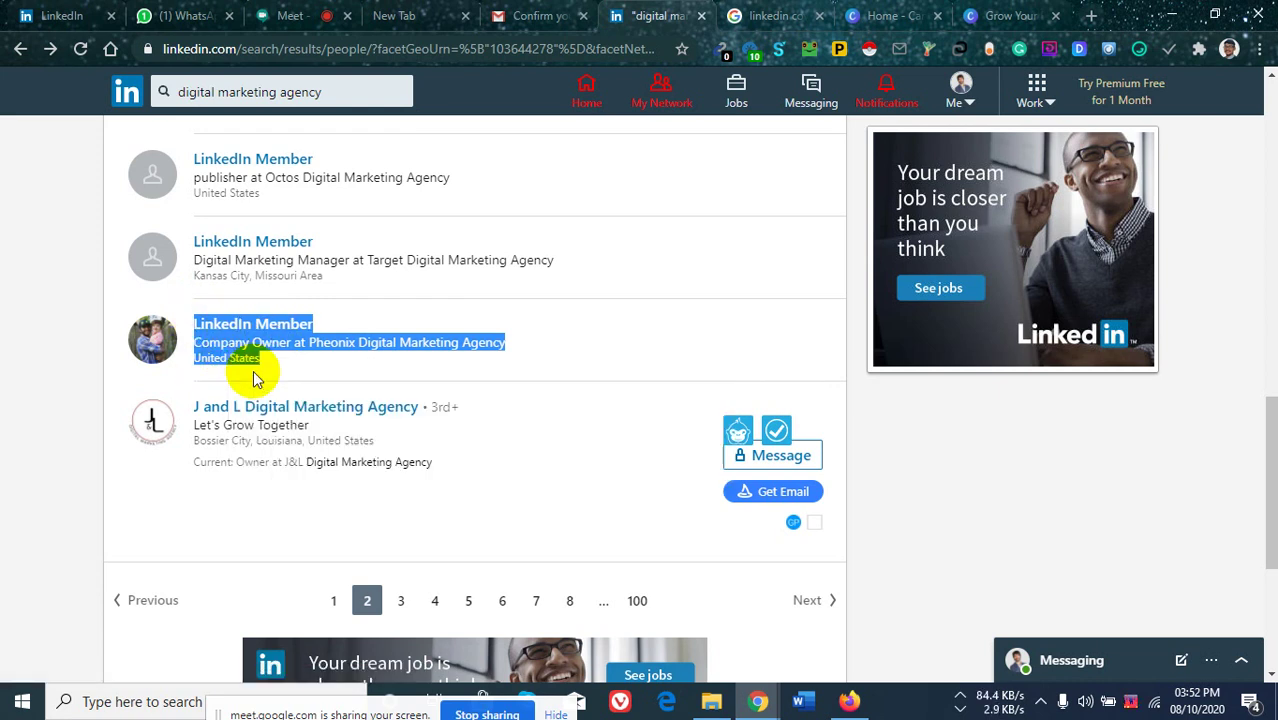
# Search Google in a new tab for the copied Pheonix member details.
pyautogui.click(1093, 16)
pyautogui.click(499, 48)
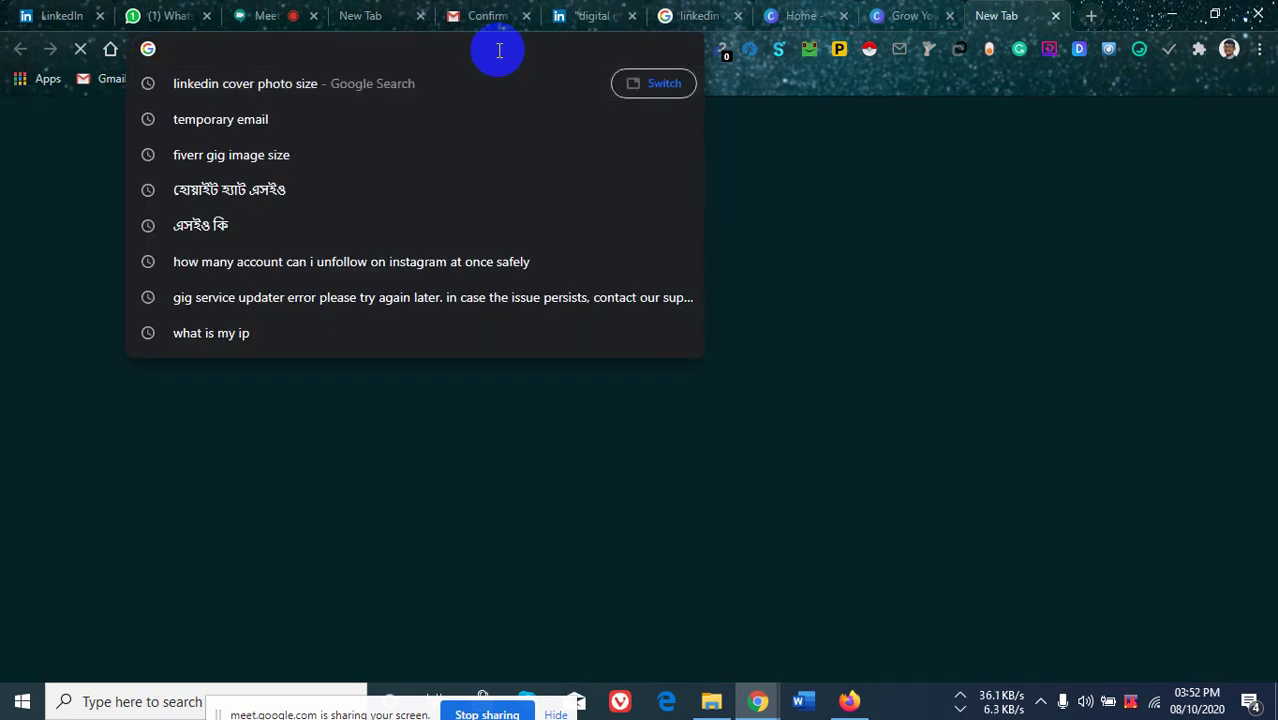
pyautogui.hotkey('ctrl', 'v')
pyautogui.press('Return')
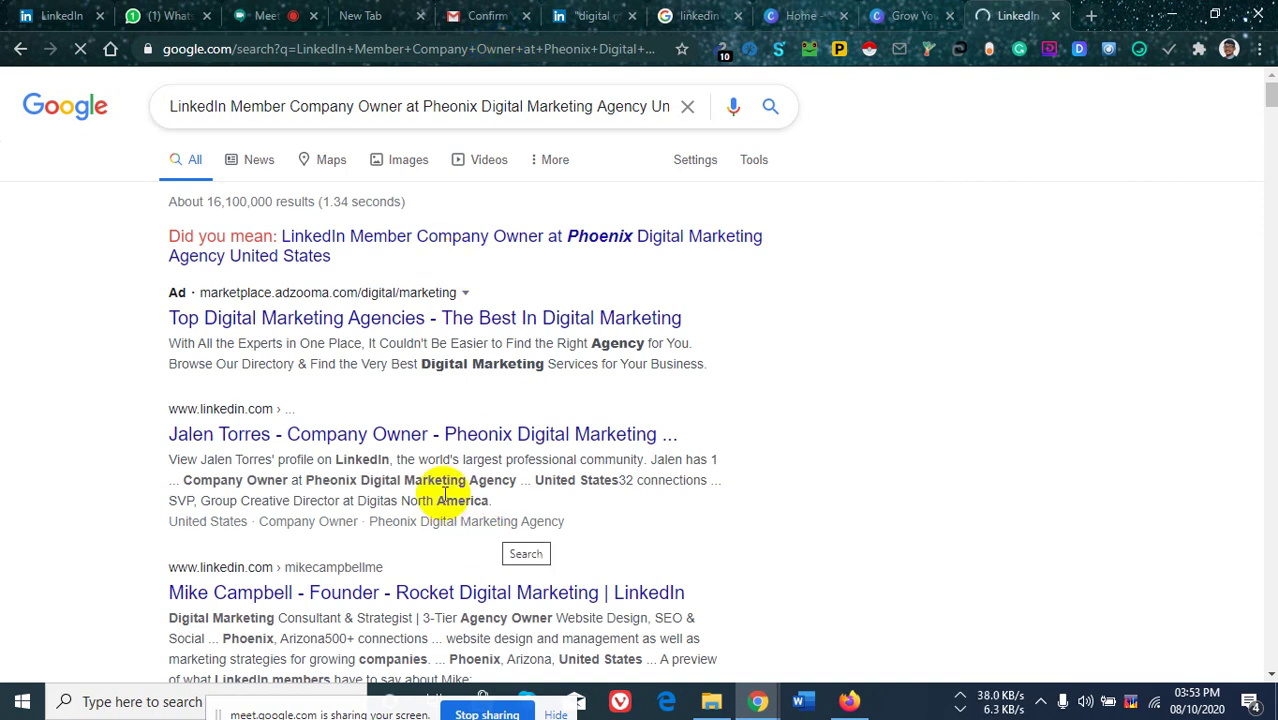
# Open the top Company Owner LinkedIn profile result in a new tab.
pyautogui.scroll(-2, 442, 485)
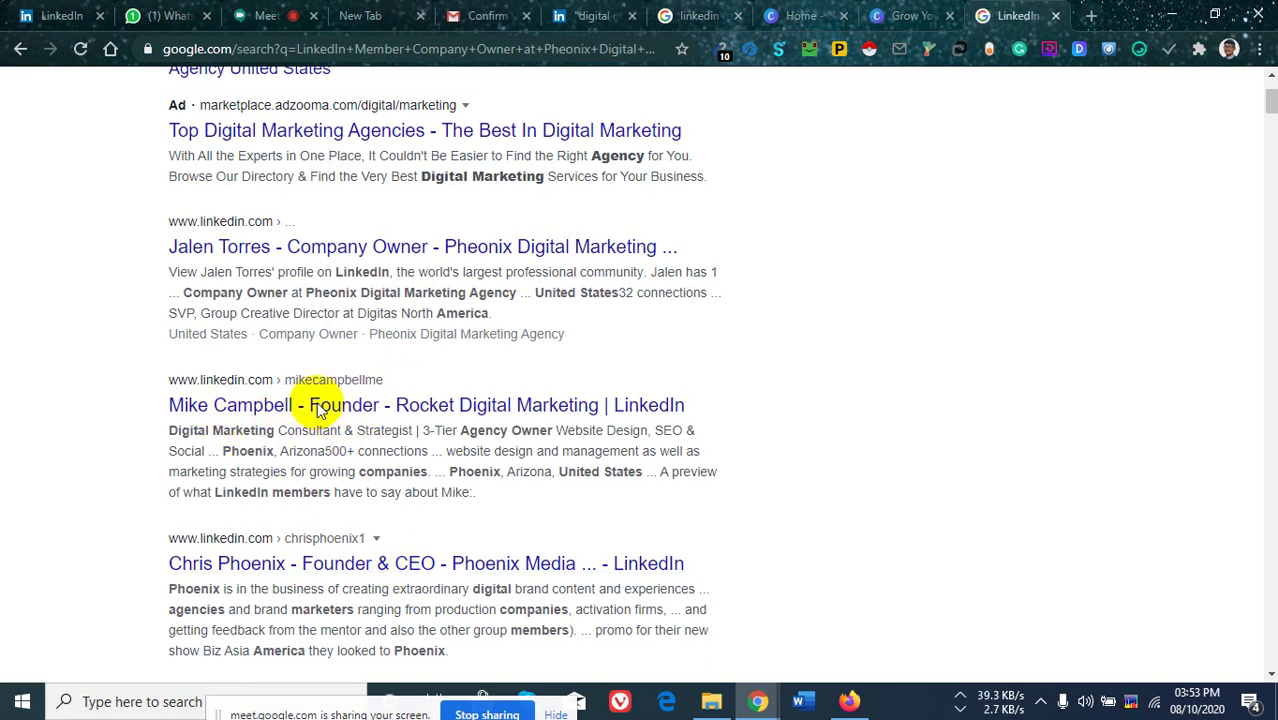
pyautogui.scroll(-1, 320, 412)
pyautogui.scroll(-2, 318, 410)
pyautogui.scroll(-3, 342, 505)
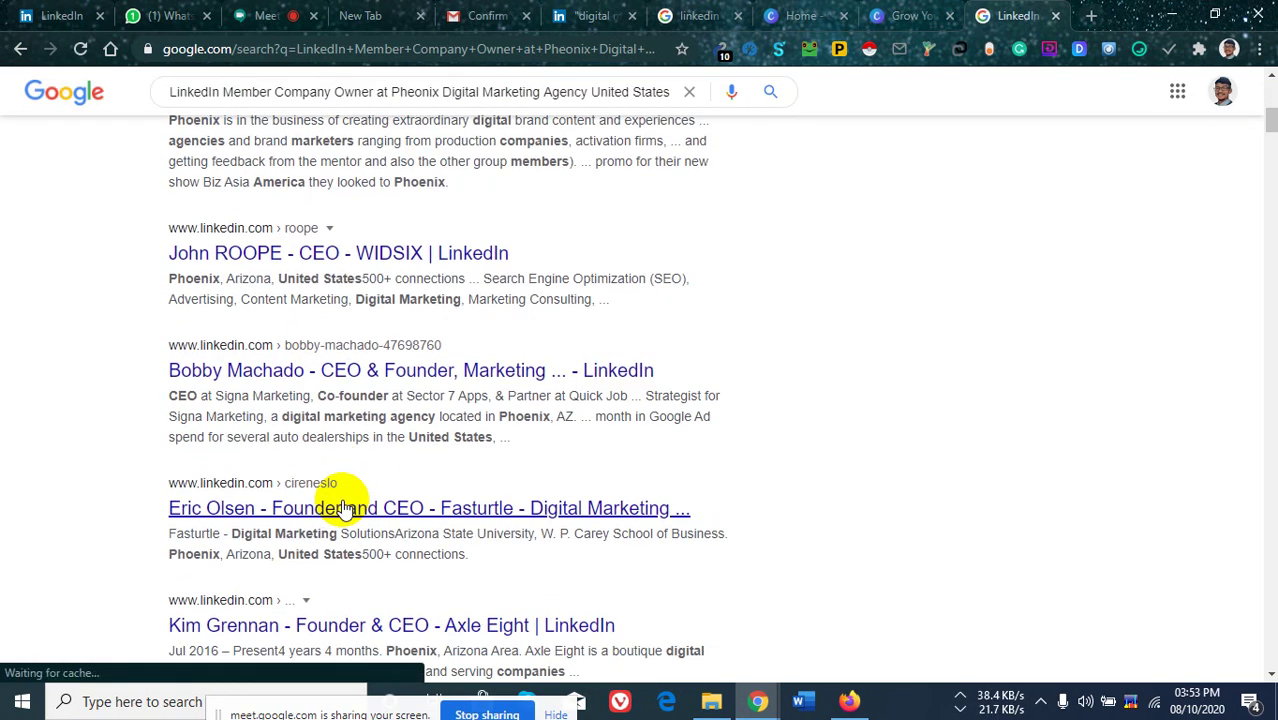
pyautogui.scroll(-3, 355, 500)
pyautogui.scroll(10, 374, 475)
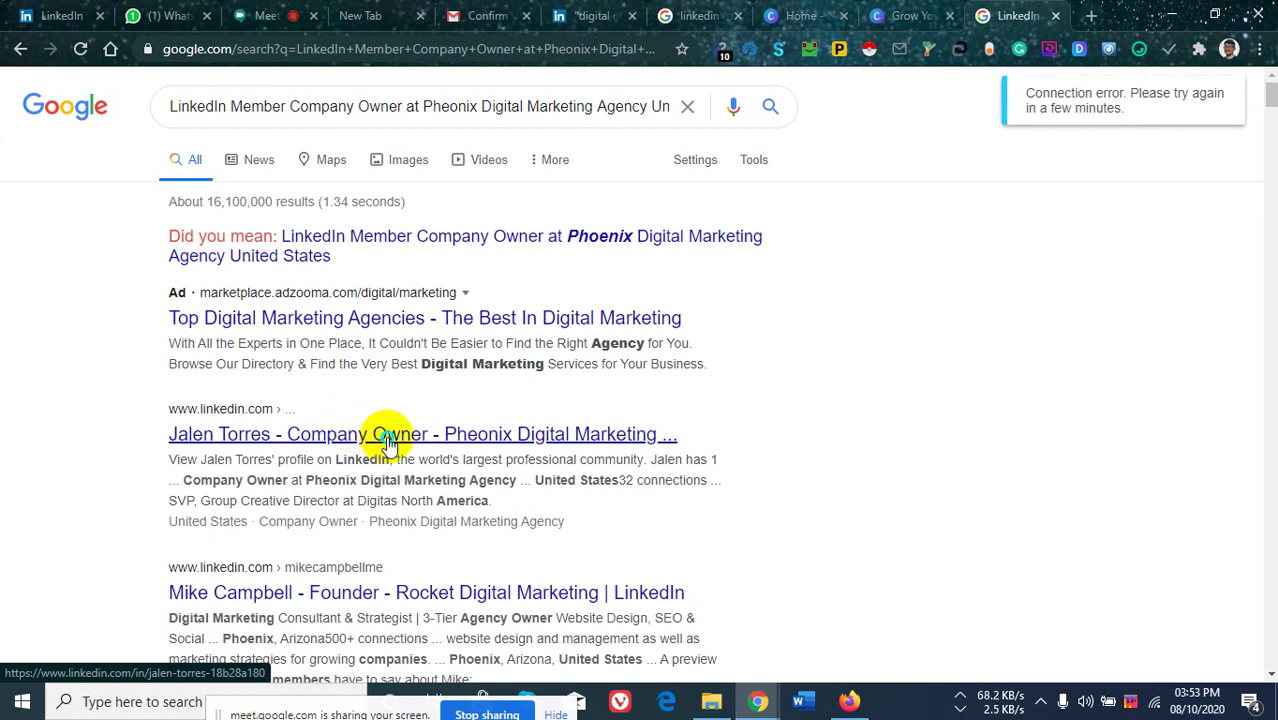
pyautogui.rightClick(395, 442)
pyautogui.click(421, 448)
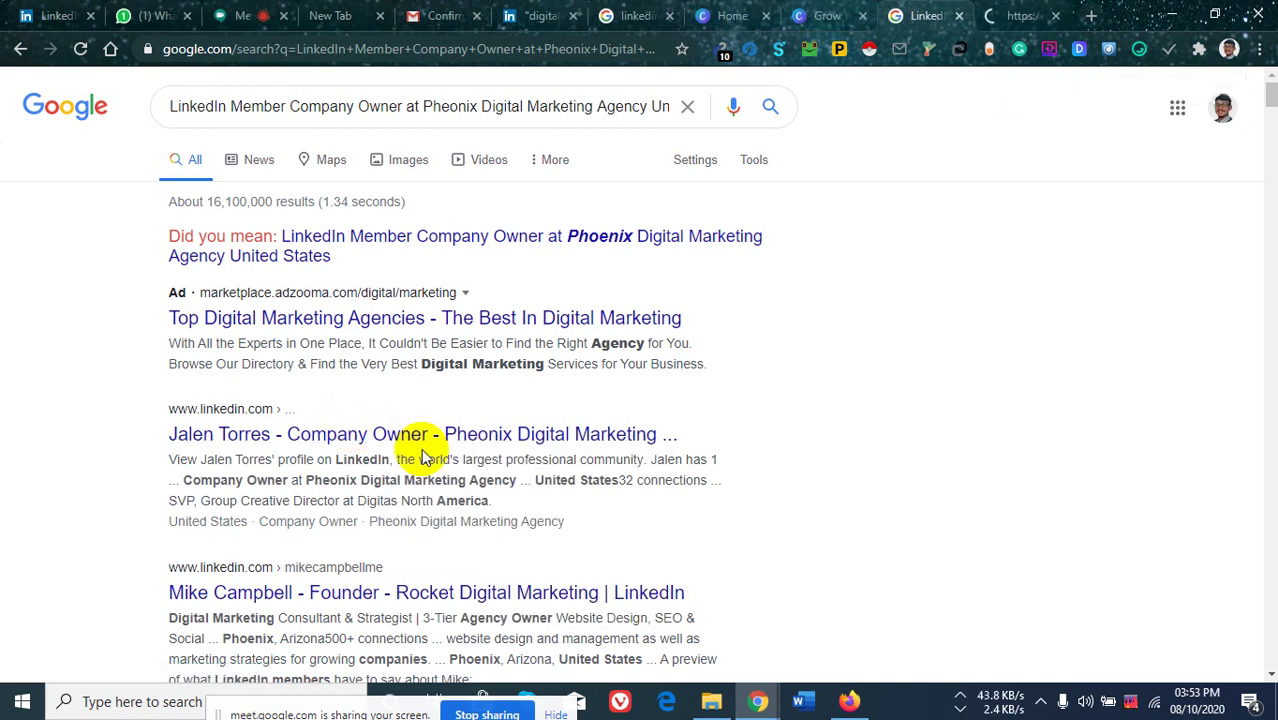
# View the Pheonix company owner's revealed profile, then return to the page 2 people results.
pyautogui.click(1007, 20)
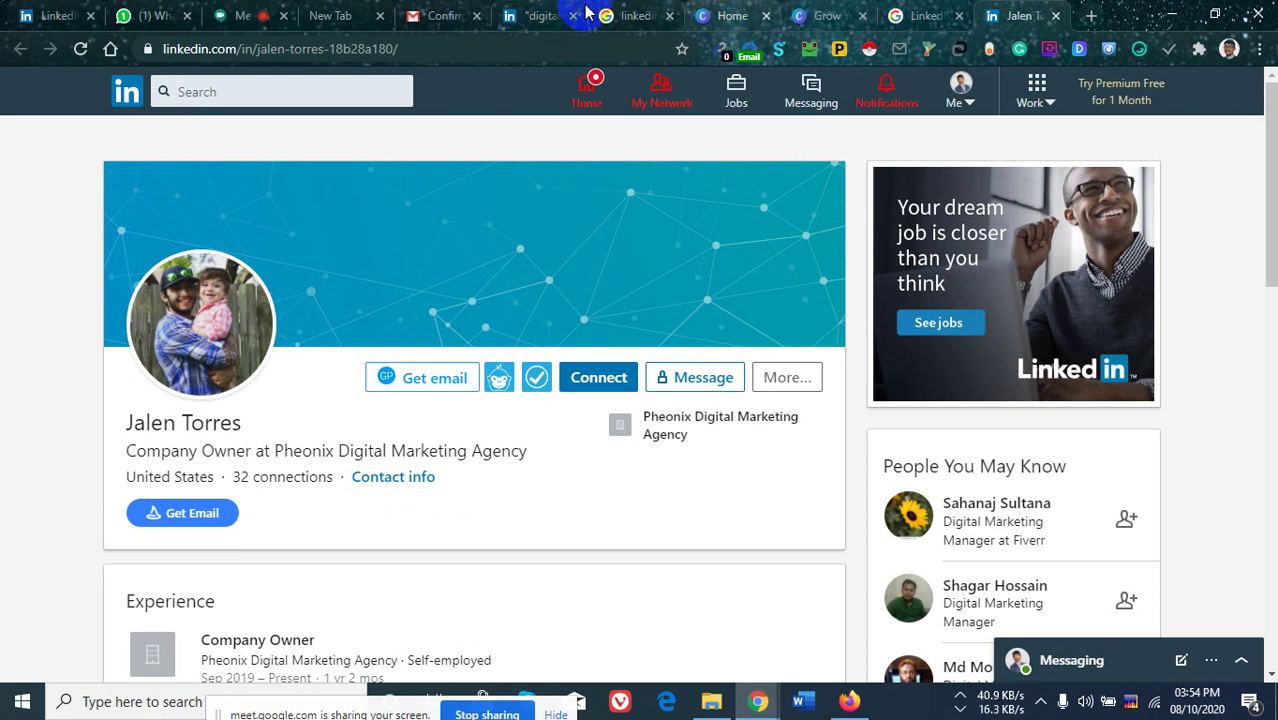
pyautogui.click(545, 16)
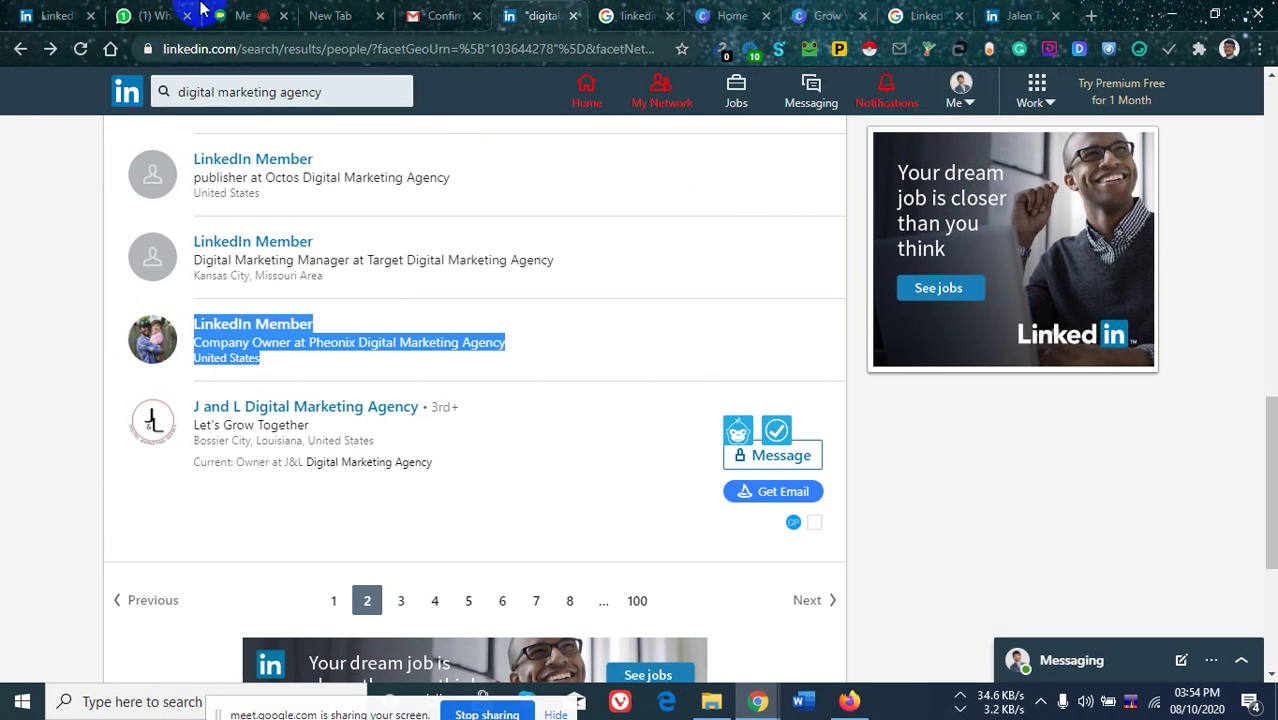
# Check the revealed profile against the hidden member in the LinkedIn people results.
pyautogui.click(1024, 14)
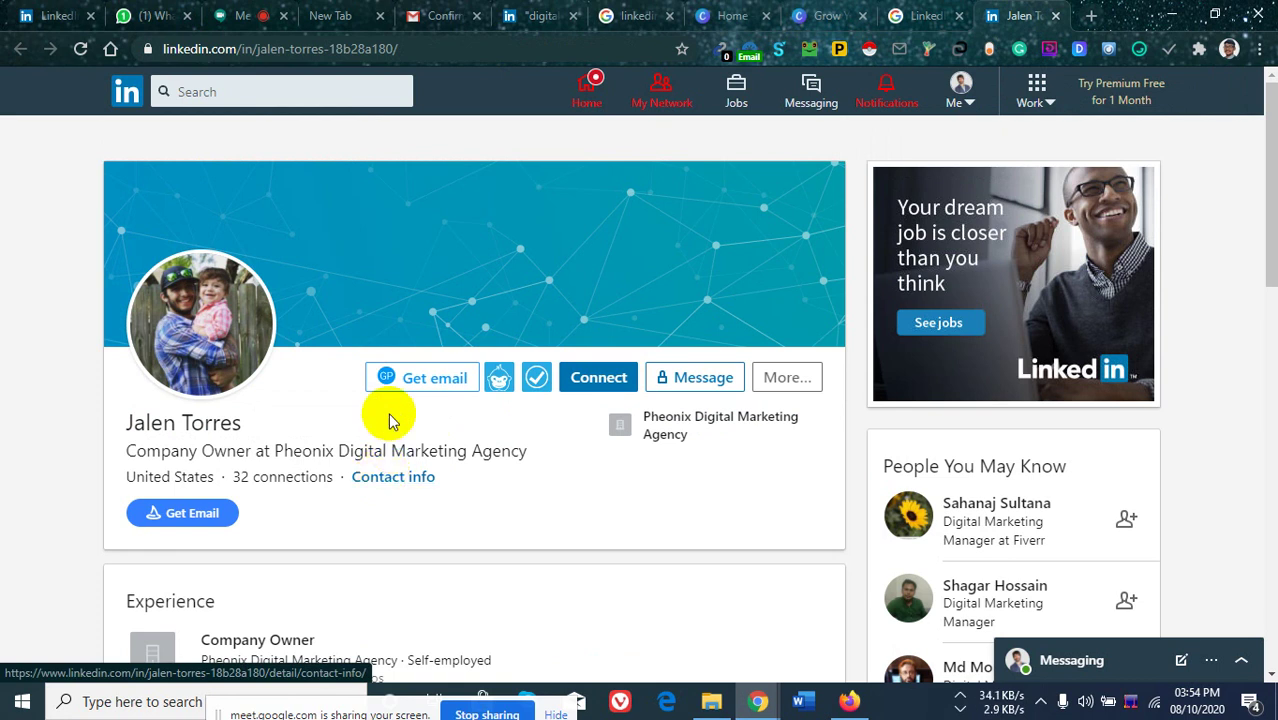
pyautogui.click(232, 12)
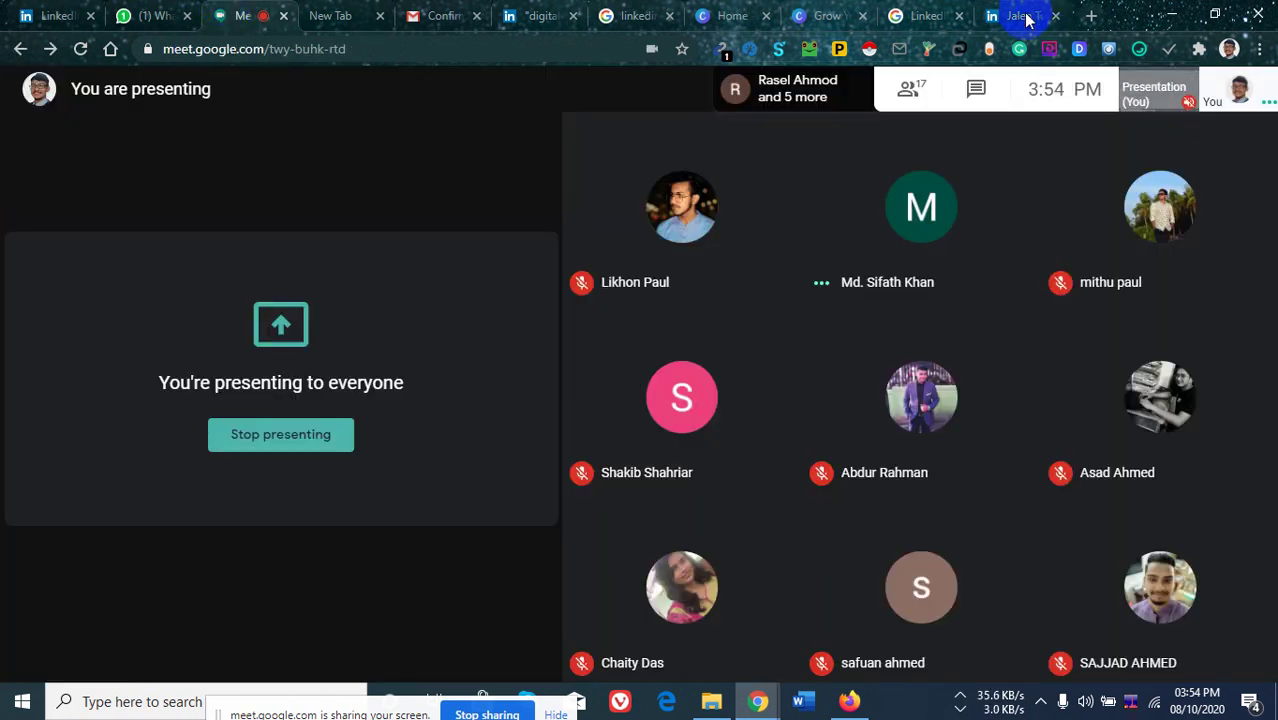
pyautogui.click(1012, 12)
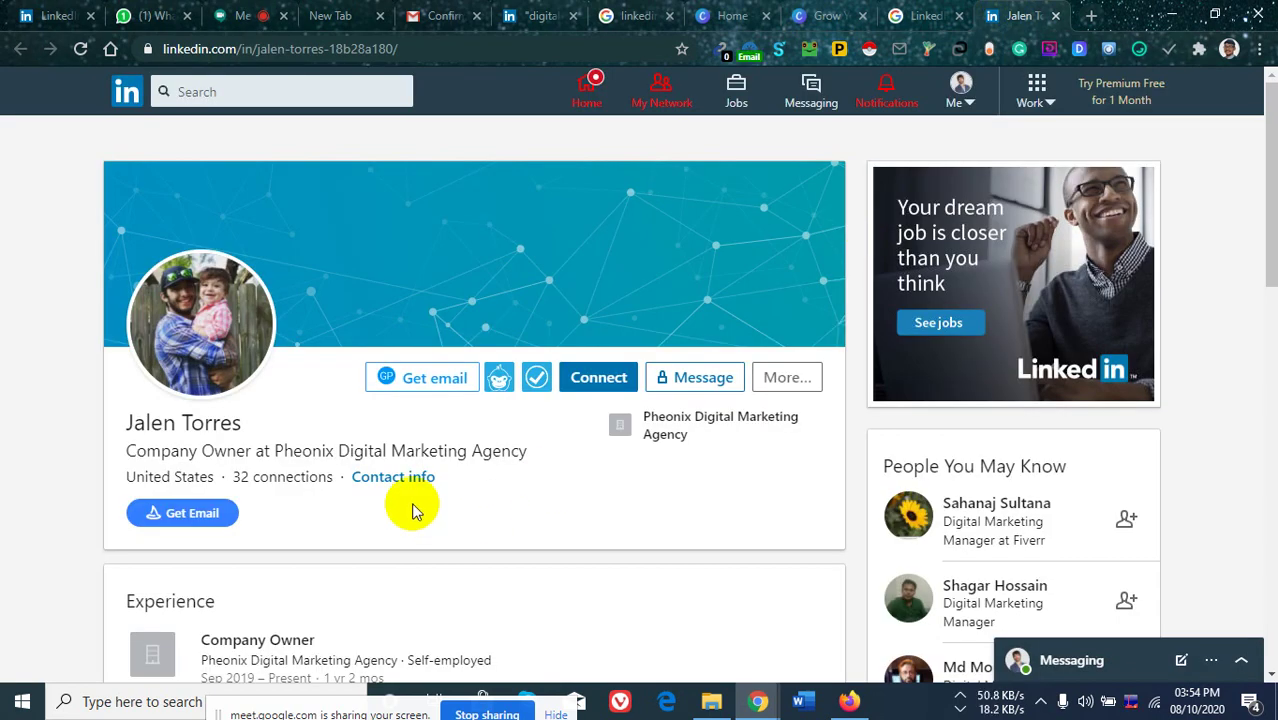
pyautogui.click(545, 15)
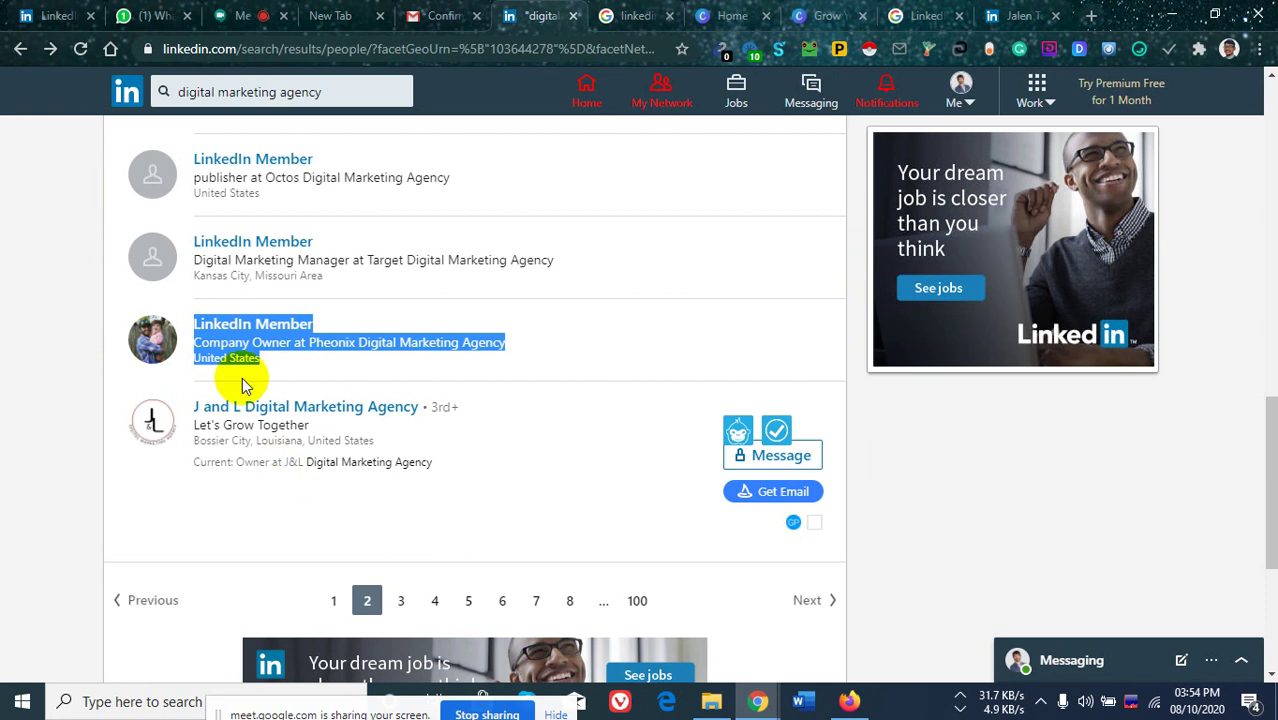
pyautogui.click(6, 462)
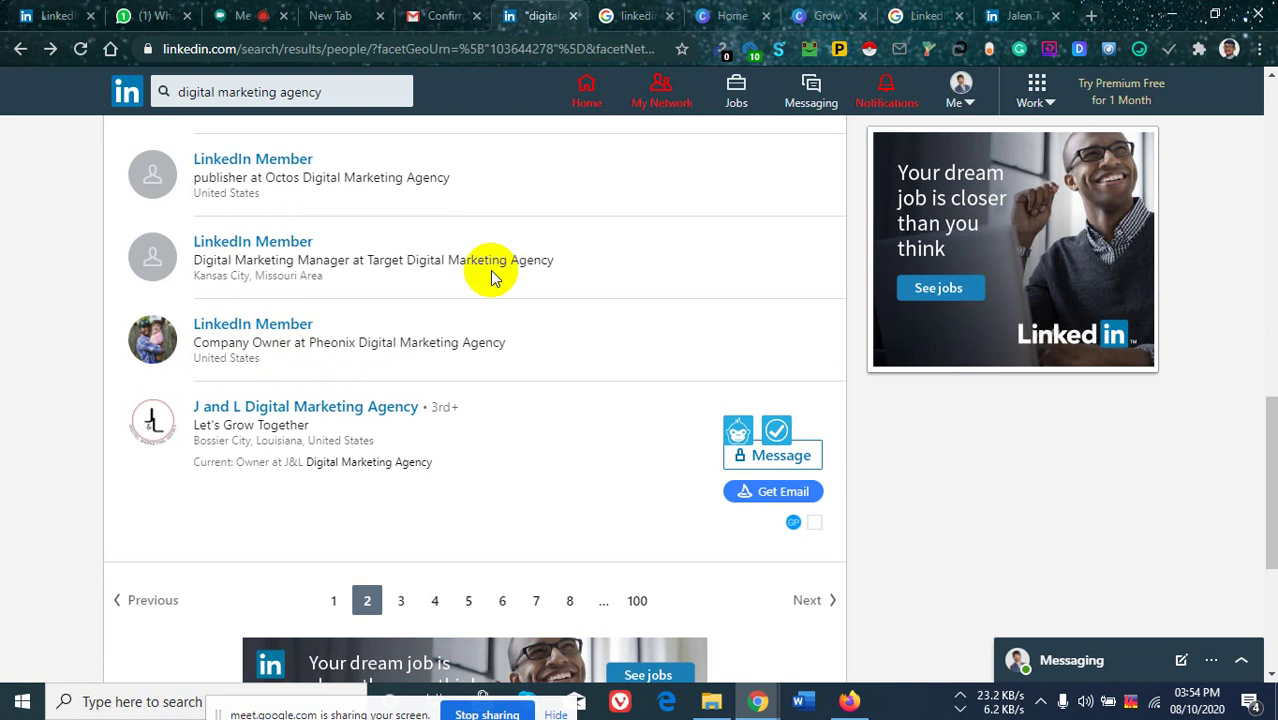
# Cross-check the Google results, LinkedIn results and full profile, ending on the Google results.
pyautogui.click(1018, 15)
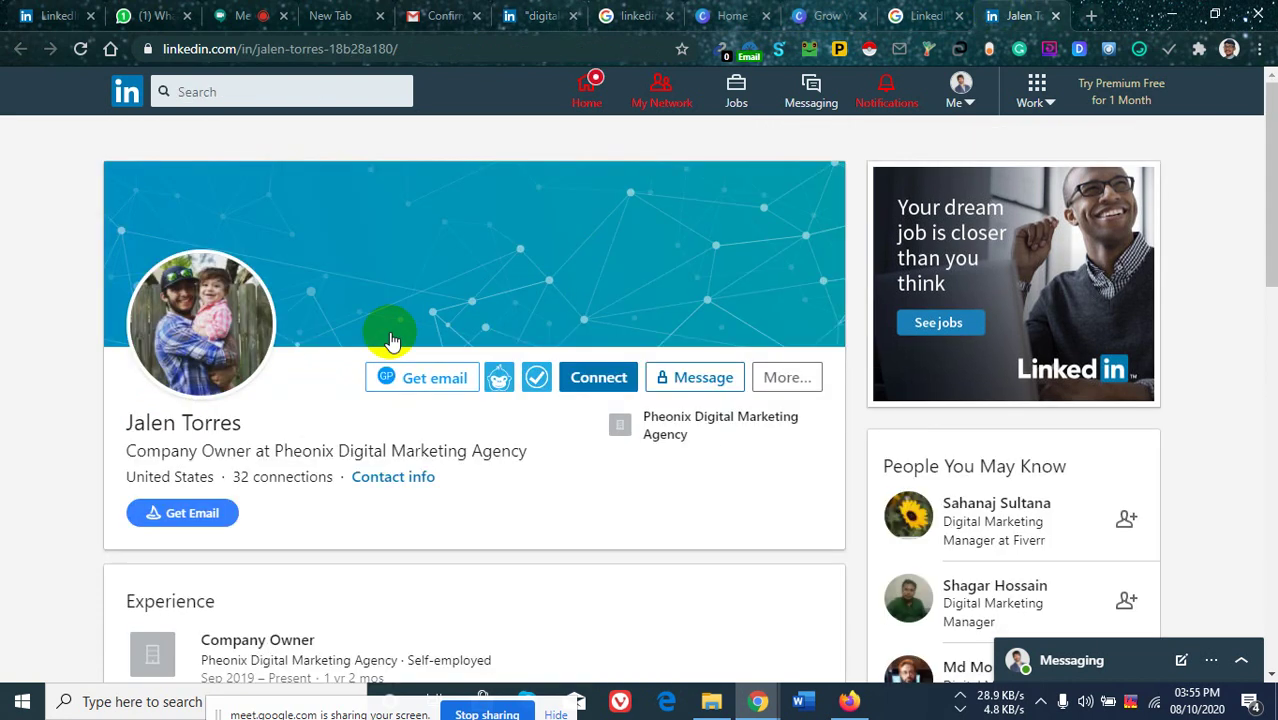
pyautogui.click(900, 15)
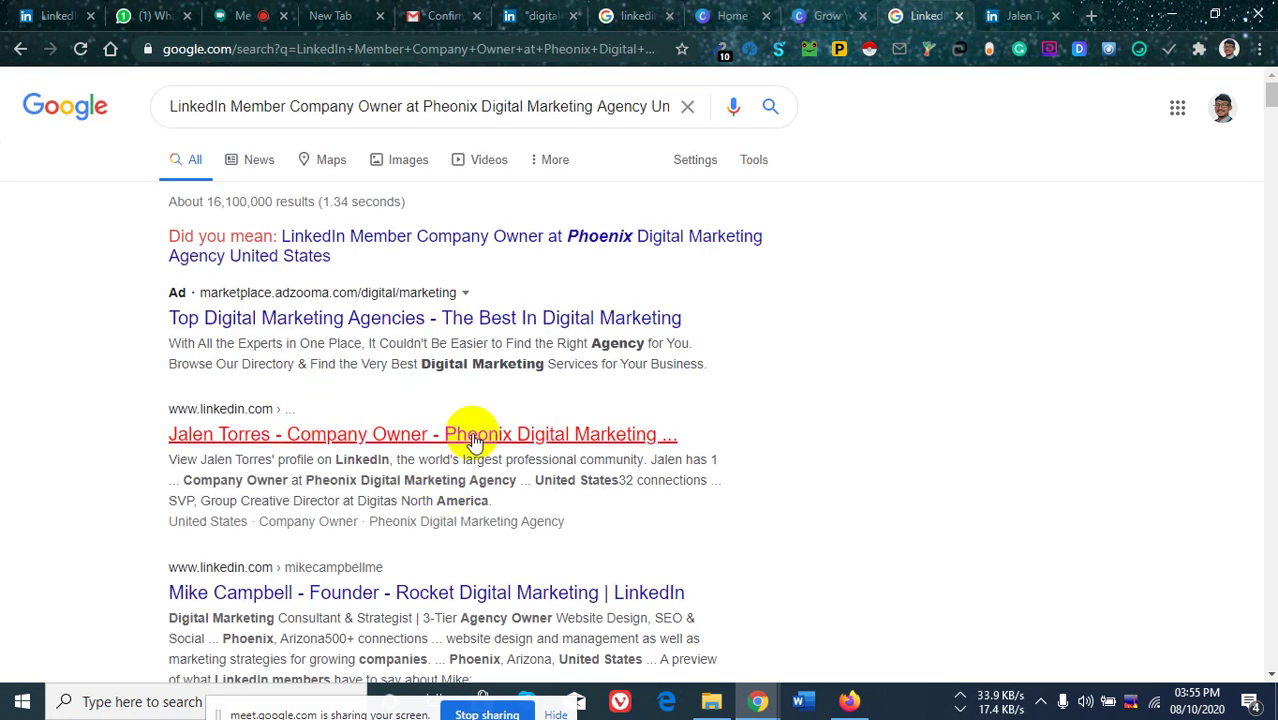
pyautogui.scroll(-2, 258, 441)
pyautogui.scroll(-4, 450, 455)
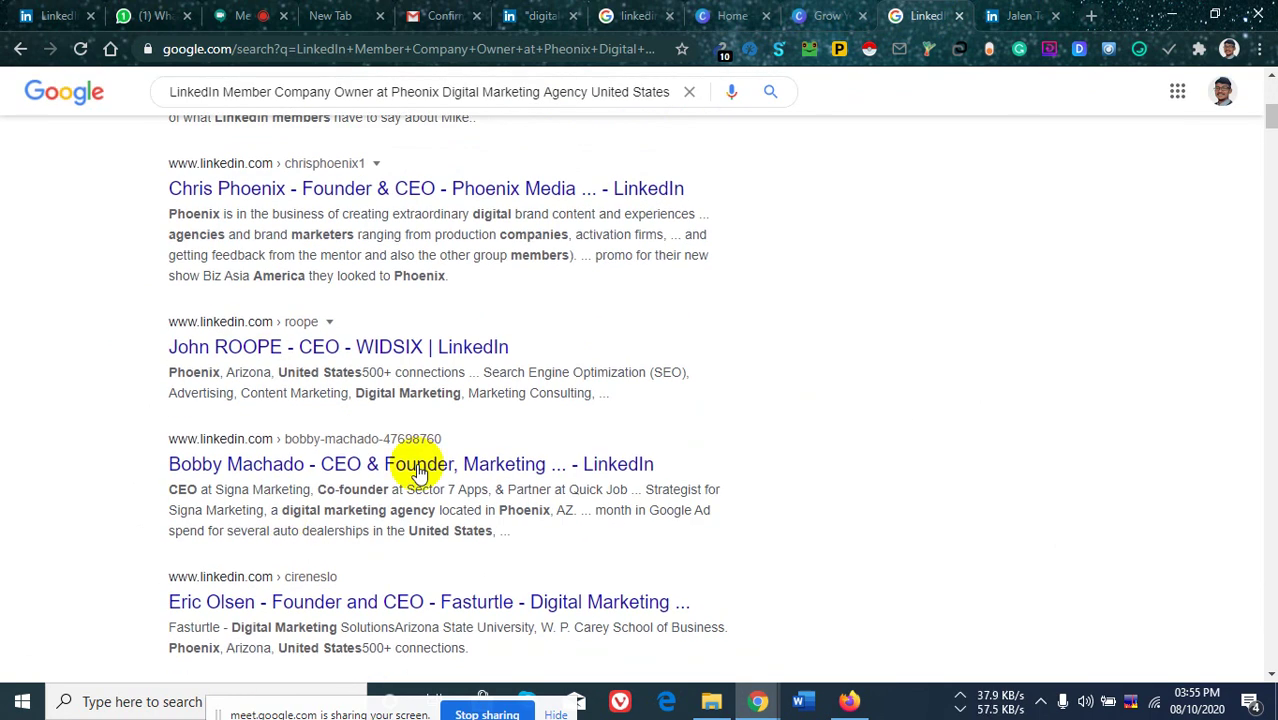
pyautogui.scroll(2, 490, 470)
pyautogui.scroll(2, 400, 230)
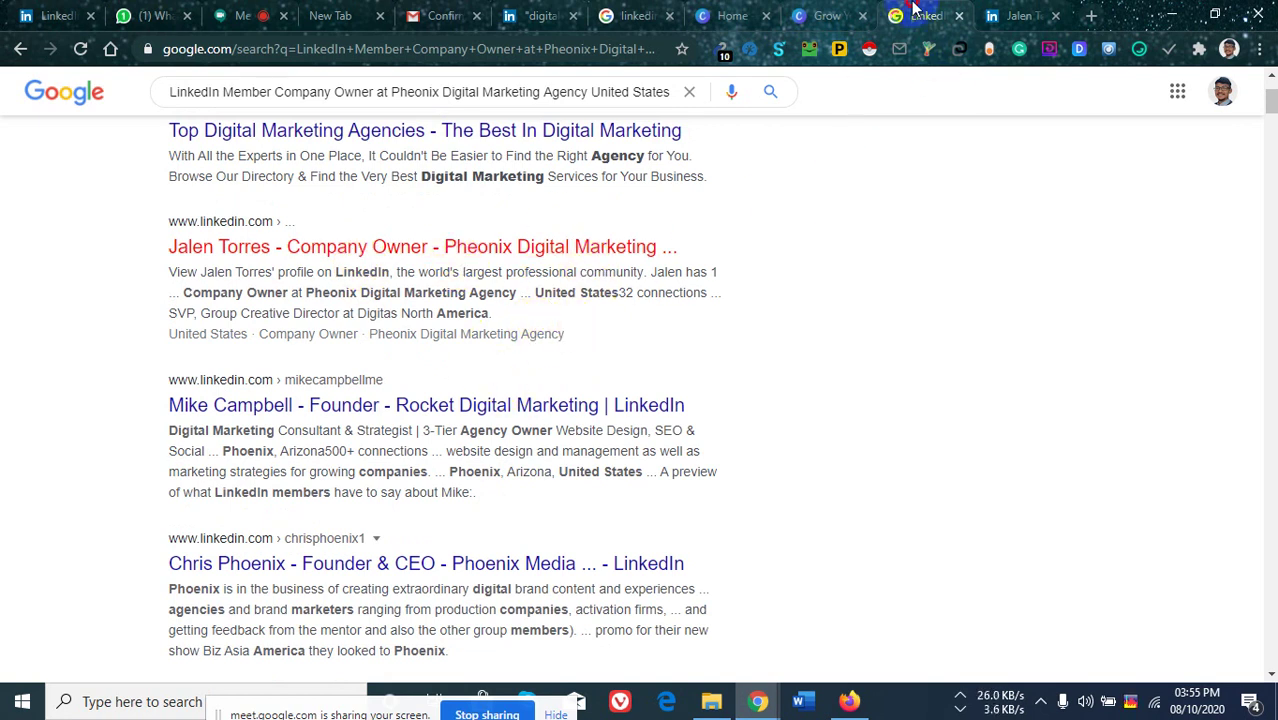
pyautogui.click(522, 18)
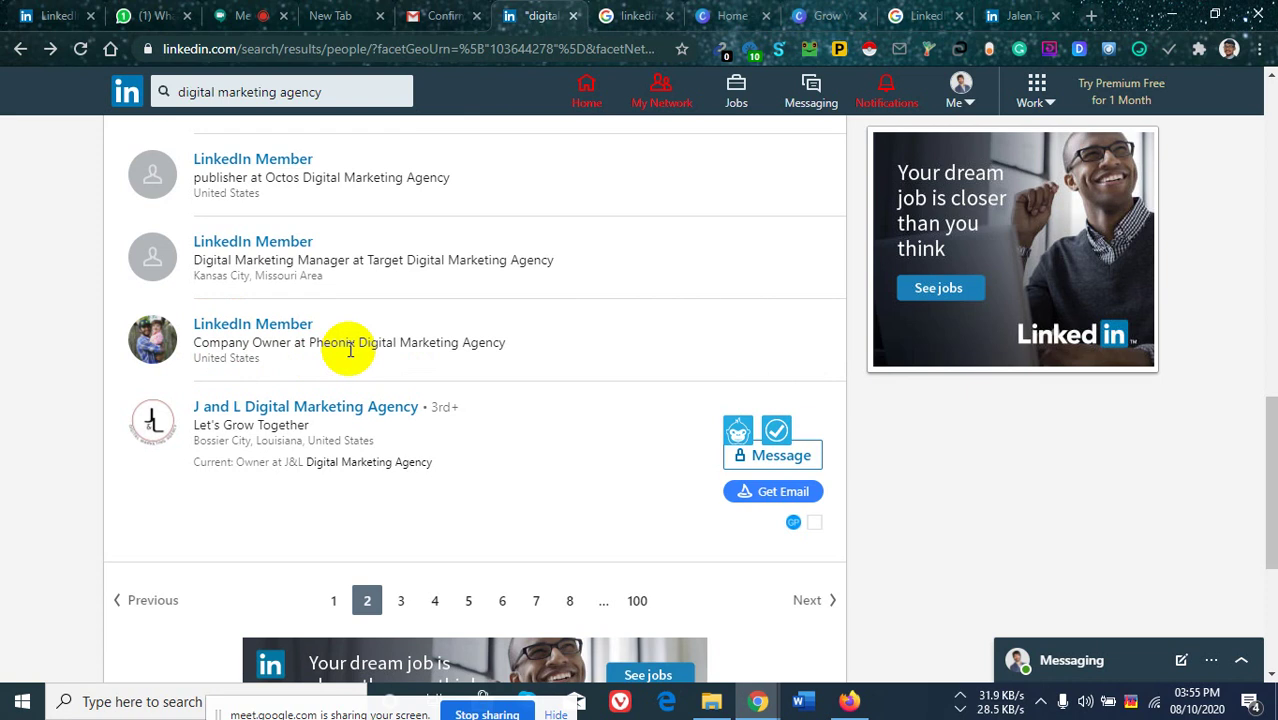
pyautogui.click(925, 16)
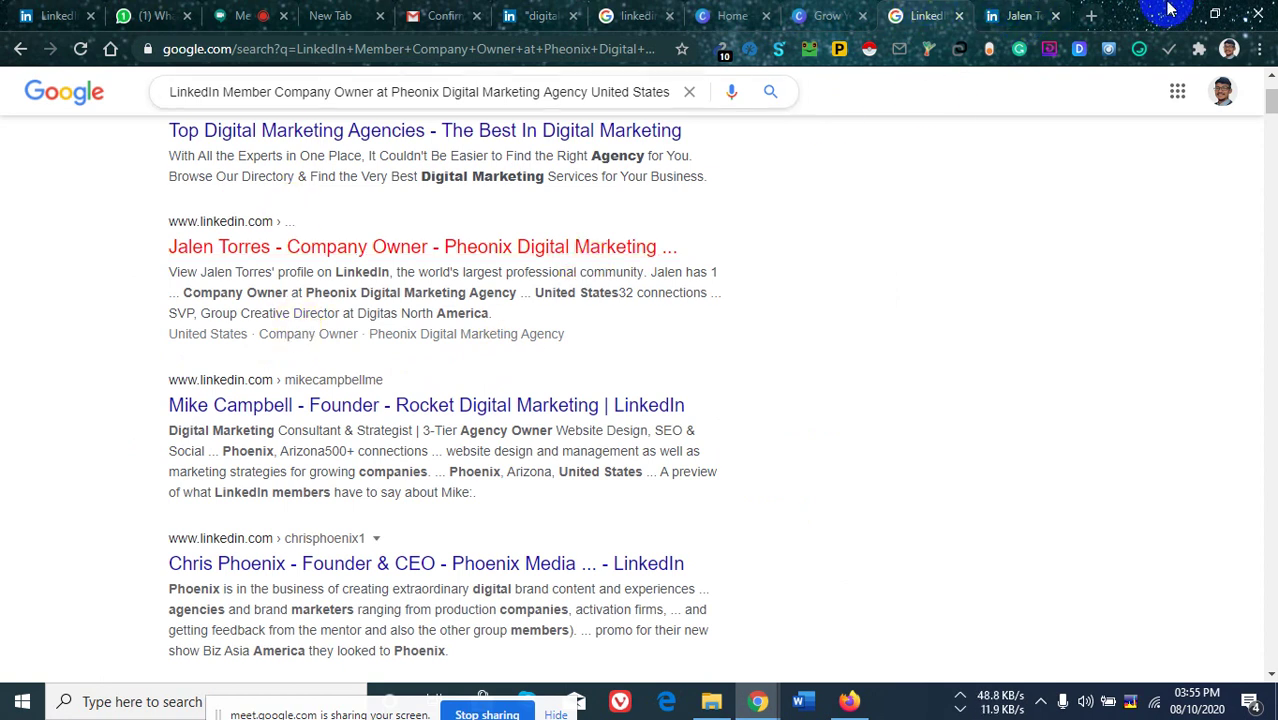
pyautogui.click(1015, 15)
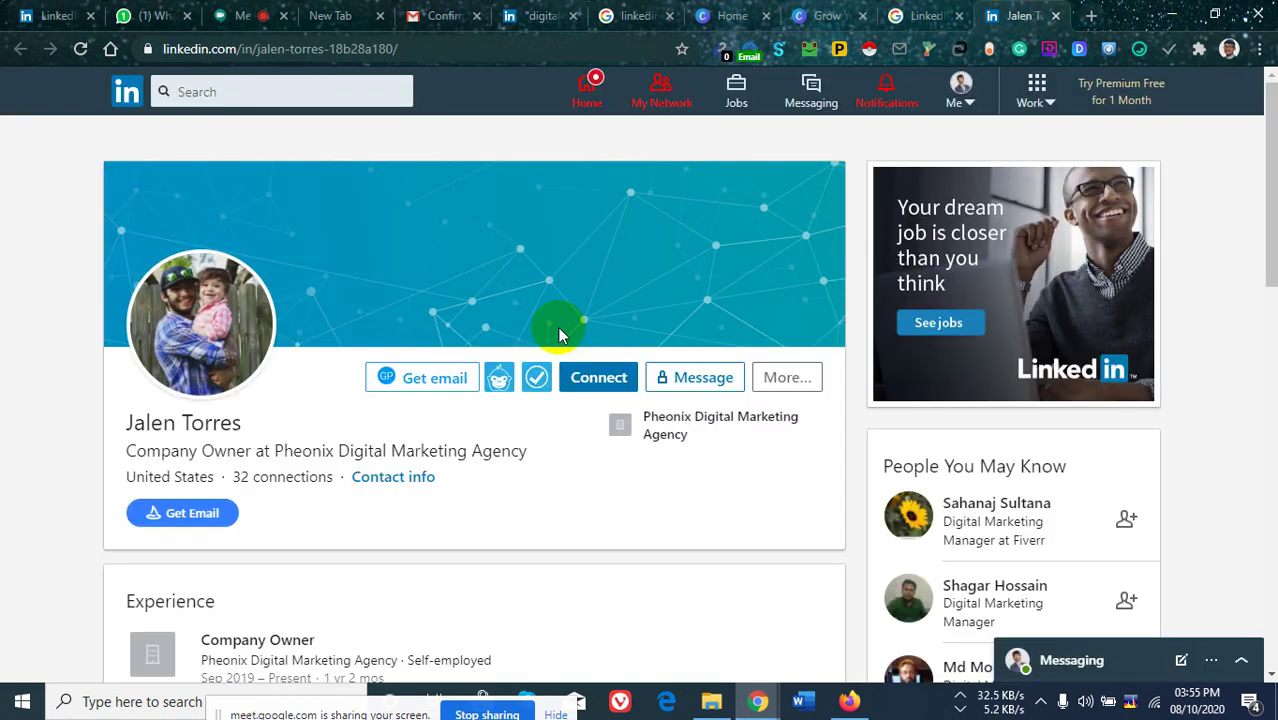
pyautogui.hotkey('ctrl', 'shift', 'Tab')
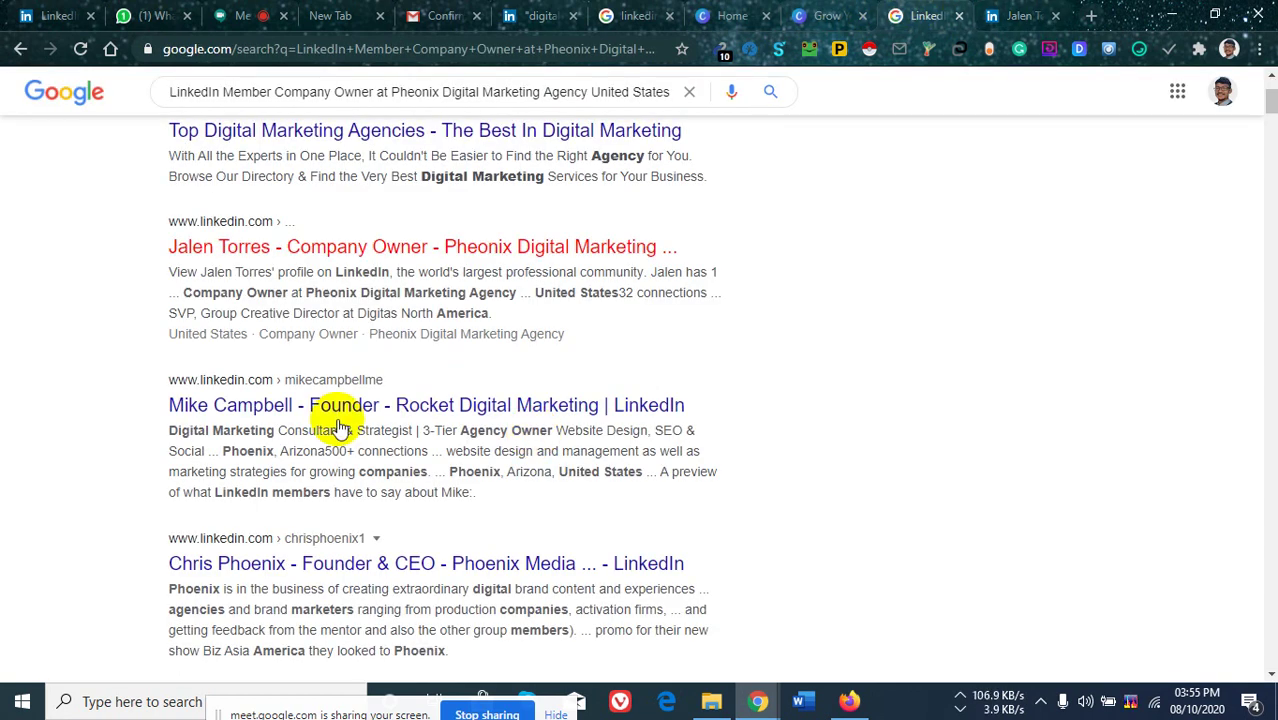
# Open the Rocket Digital Marketing founder's LinkedIn profile result in a new tab.
pyautogui.scroll(-10, 320, 440)
pyautogui.scroll(-5, 342, 375)
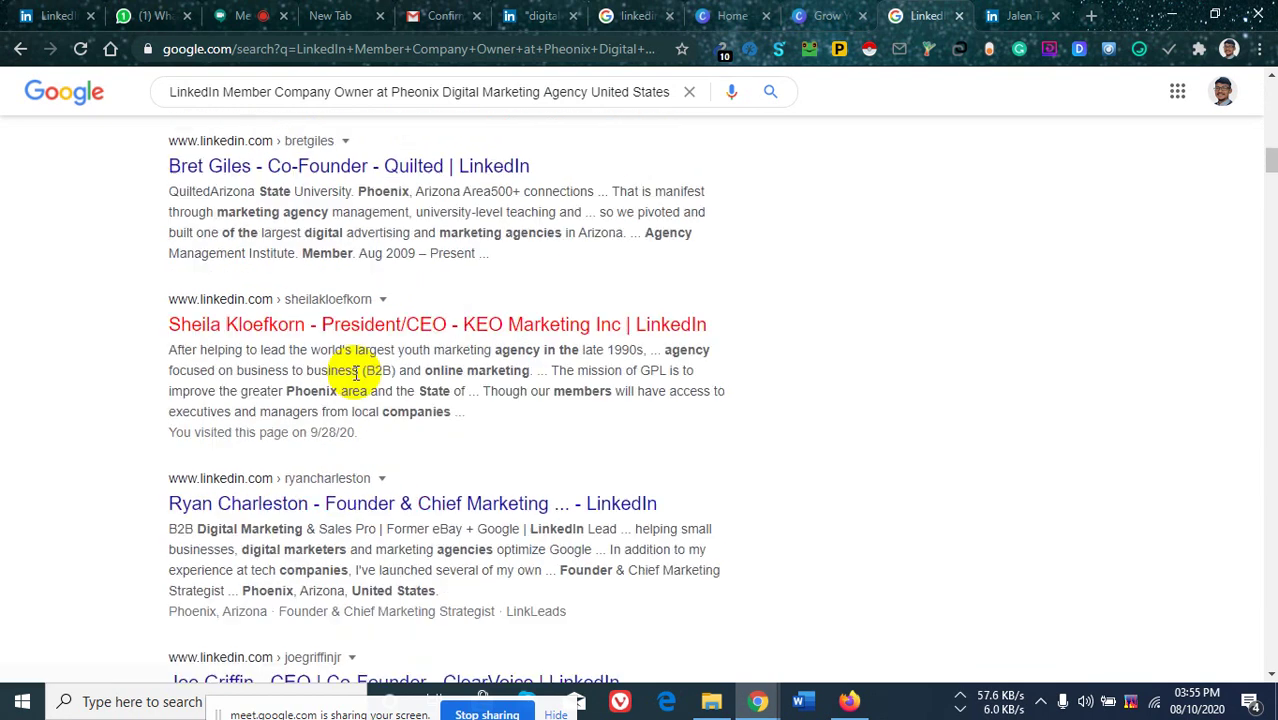
pyautogui.scroll(-5, 365, 391)
pyautogui.scroll(8, 403, 392)
pyautogui.scroll(5, 405, 393)
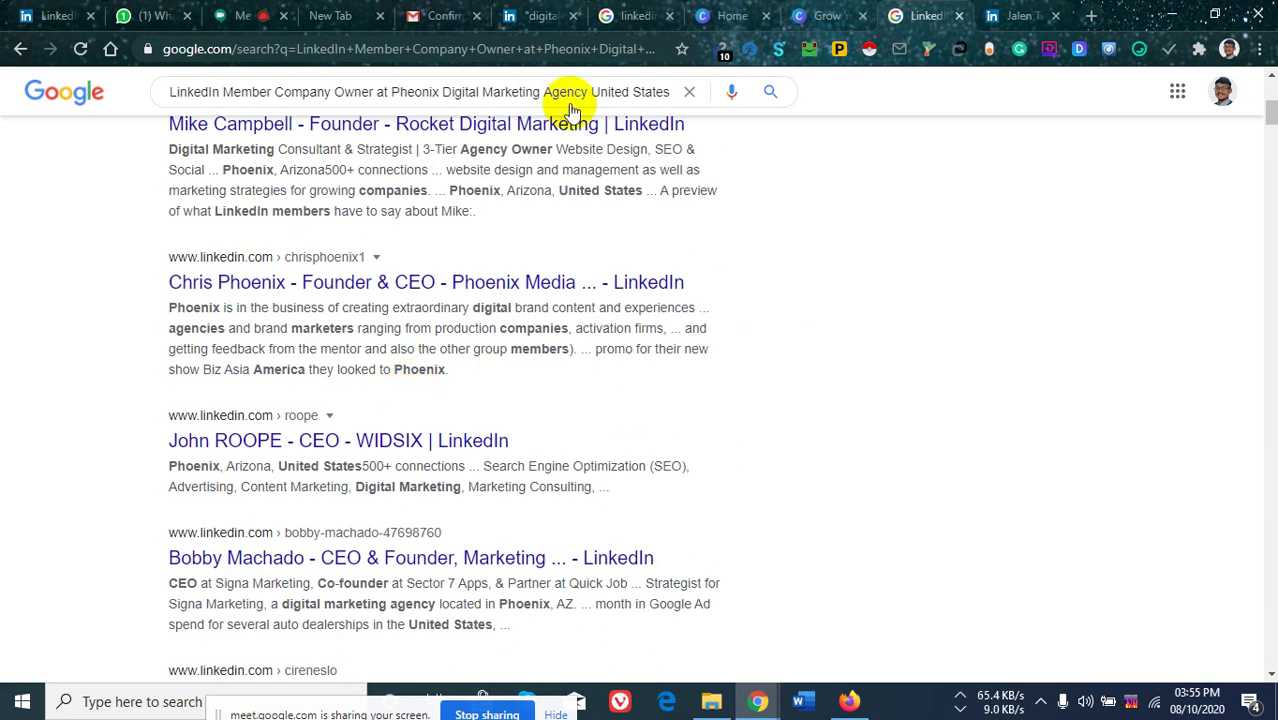
pyautogui.click(542, 15)
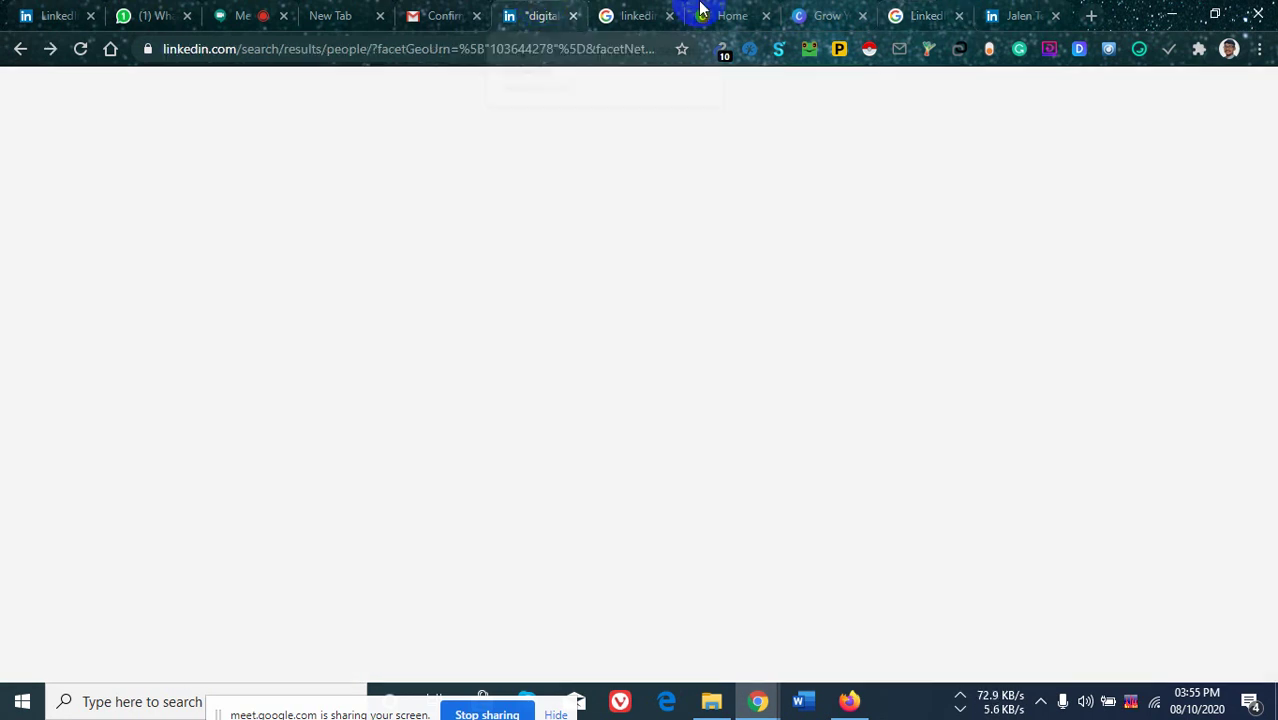
pyautogui.click(910, 14)
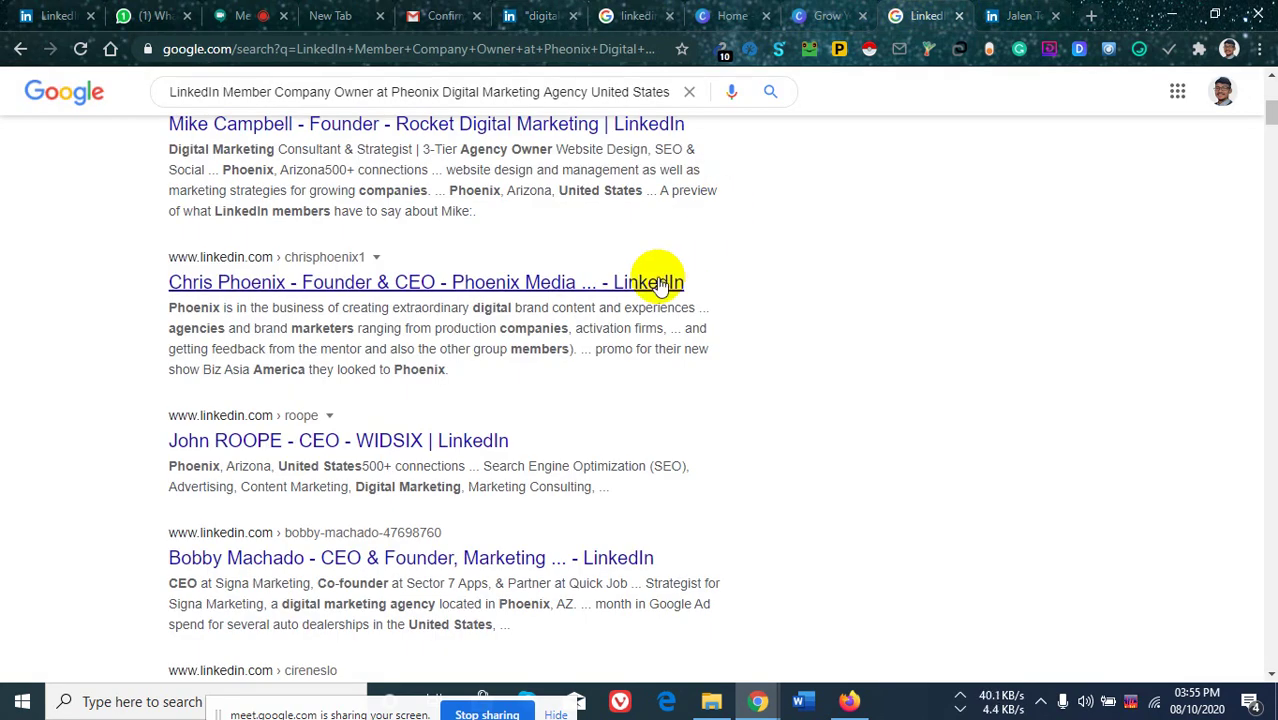
pyautogui.scroll(3, 160, 247)
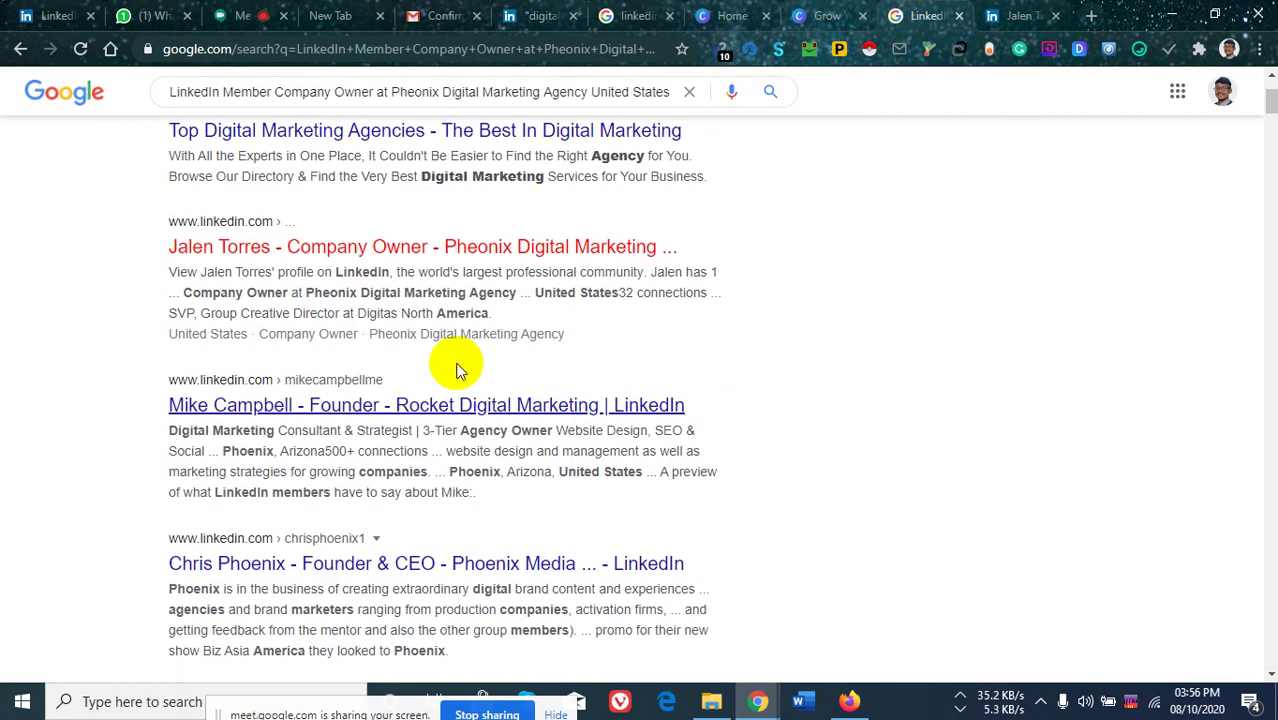
pyautogui.rightClick(407, 418)
pyautogui.click(440, 424)
# Open the WIDSIX CEO's LinkedIn profile result in a new tab and view the new tabs.
pyautogui.scroll(-2, 433, 375)
pyautogui.scroll(-1, 433, 375)
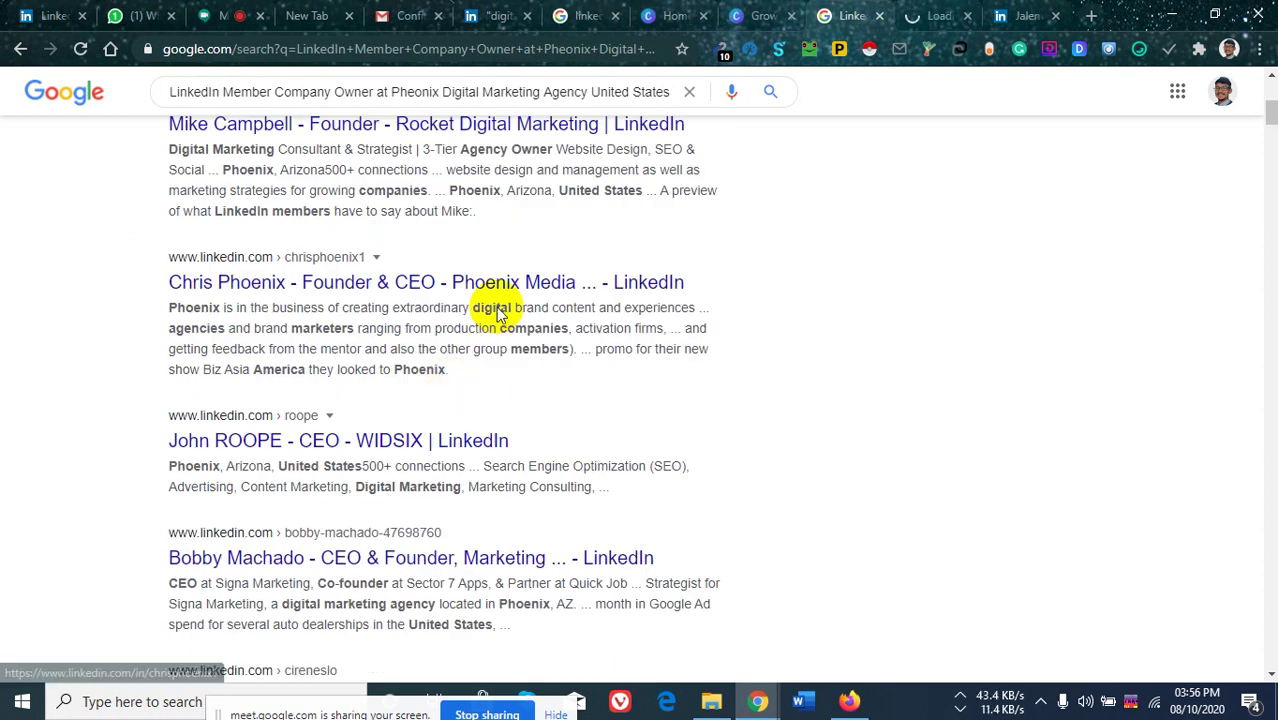
pyautogui.rightClick(392, 448)
pyautogui.click(440, 463)
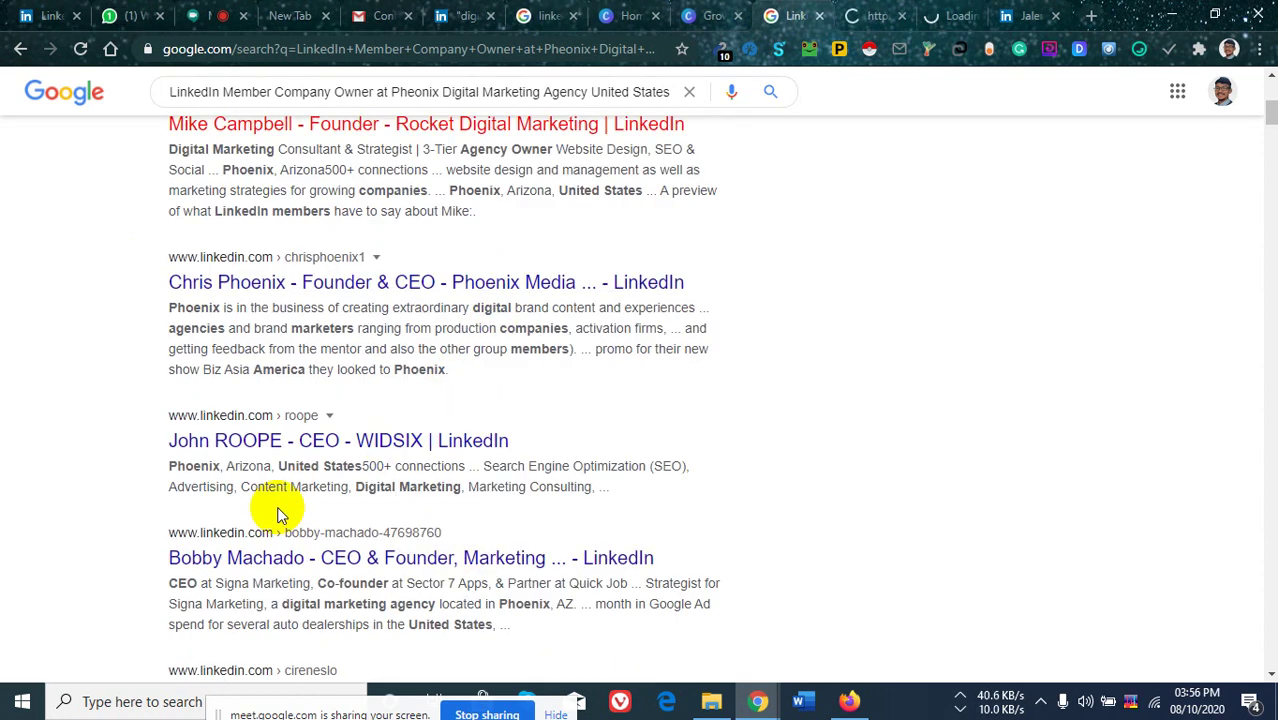
pyautogui.scroll(-4, 350, 490)
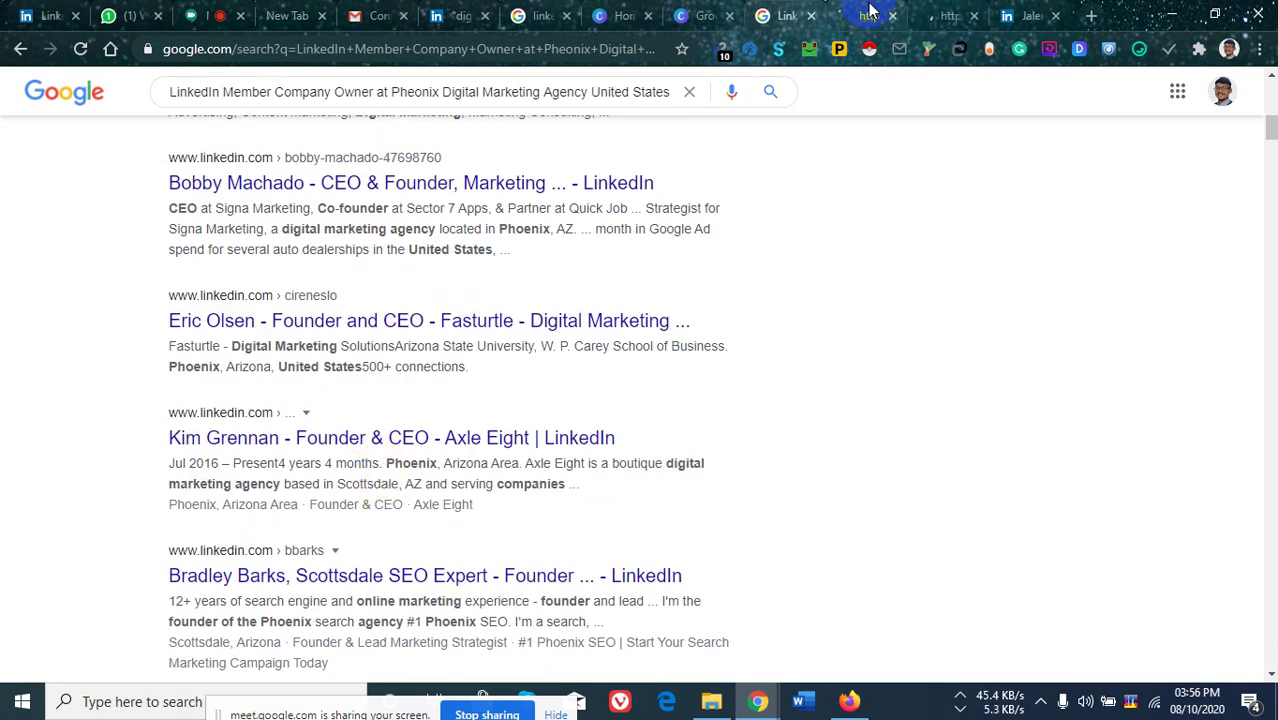
pyautogui.click(945, 17)
pyautogui.click(948, 22)
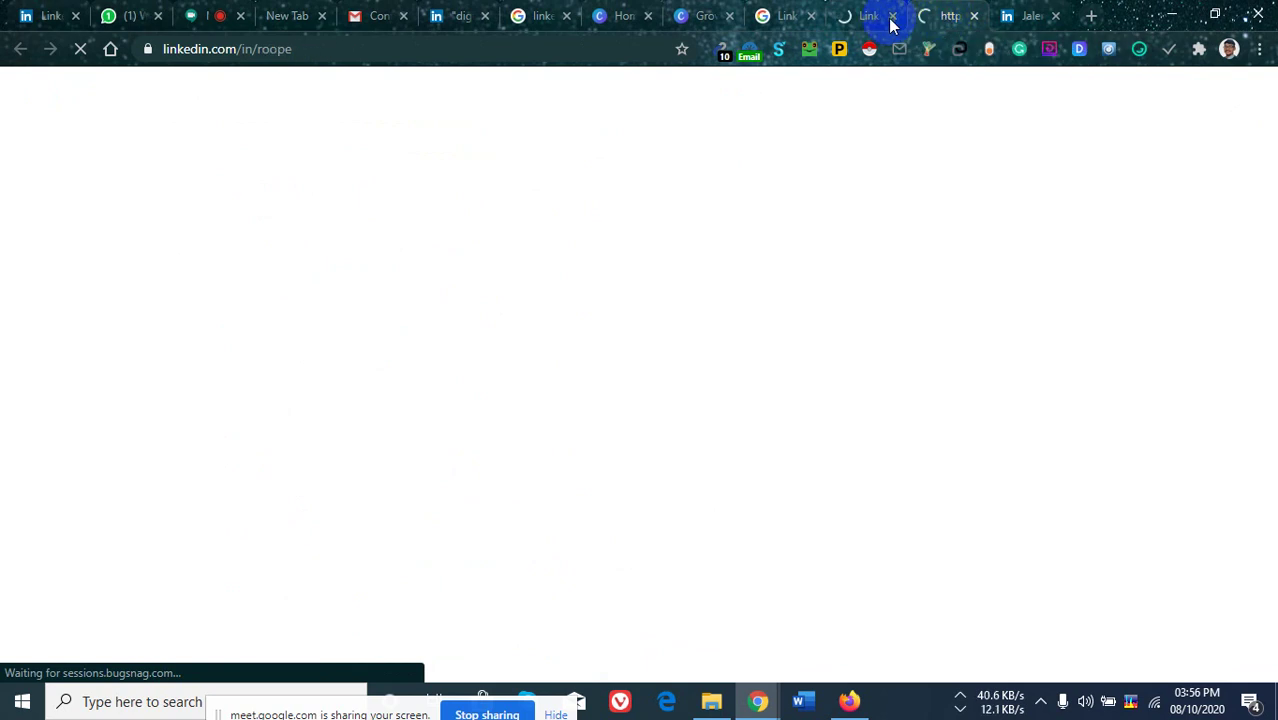
# Browse the Rocket Digital Marketing founder's full profile, scrolling down and back to the top.
pyautogui.click(861, 16)
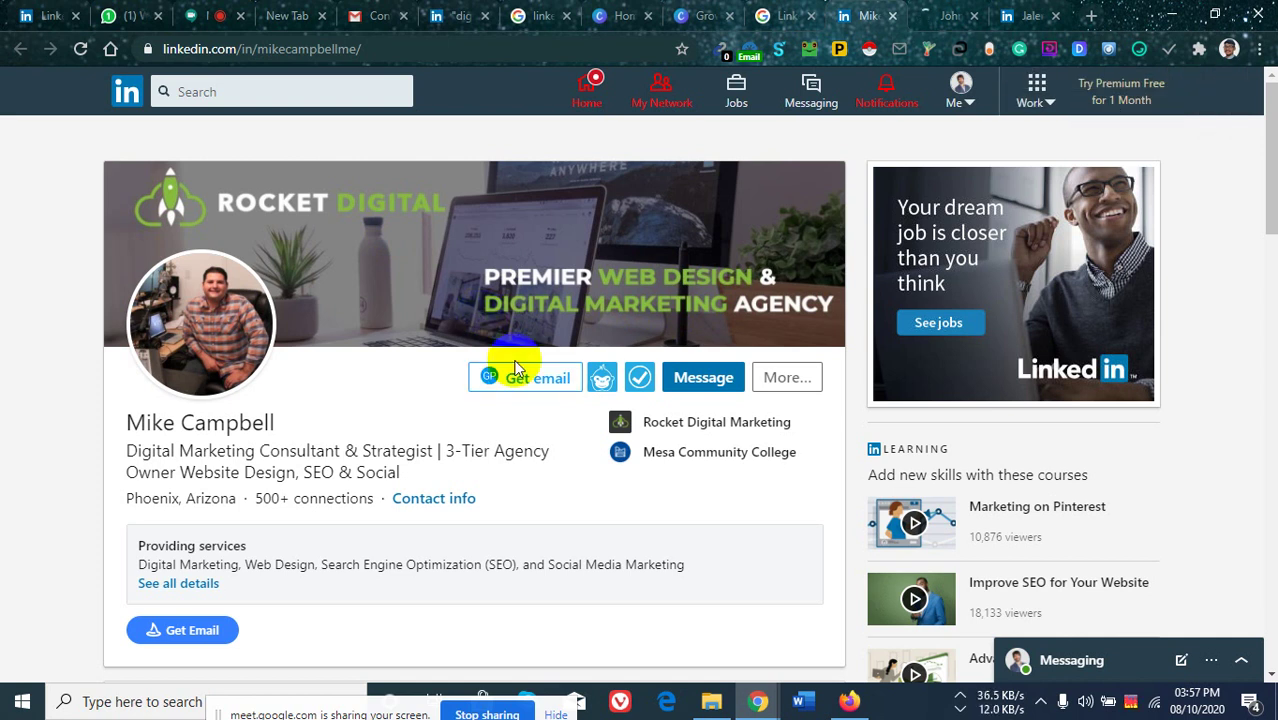
pyautogui.scroll(-3, 400, 450)
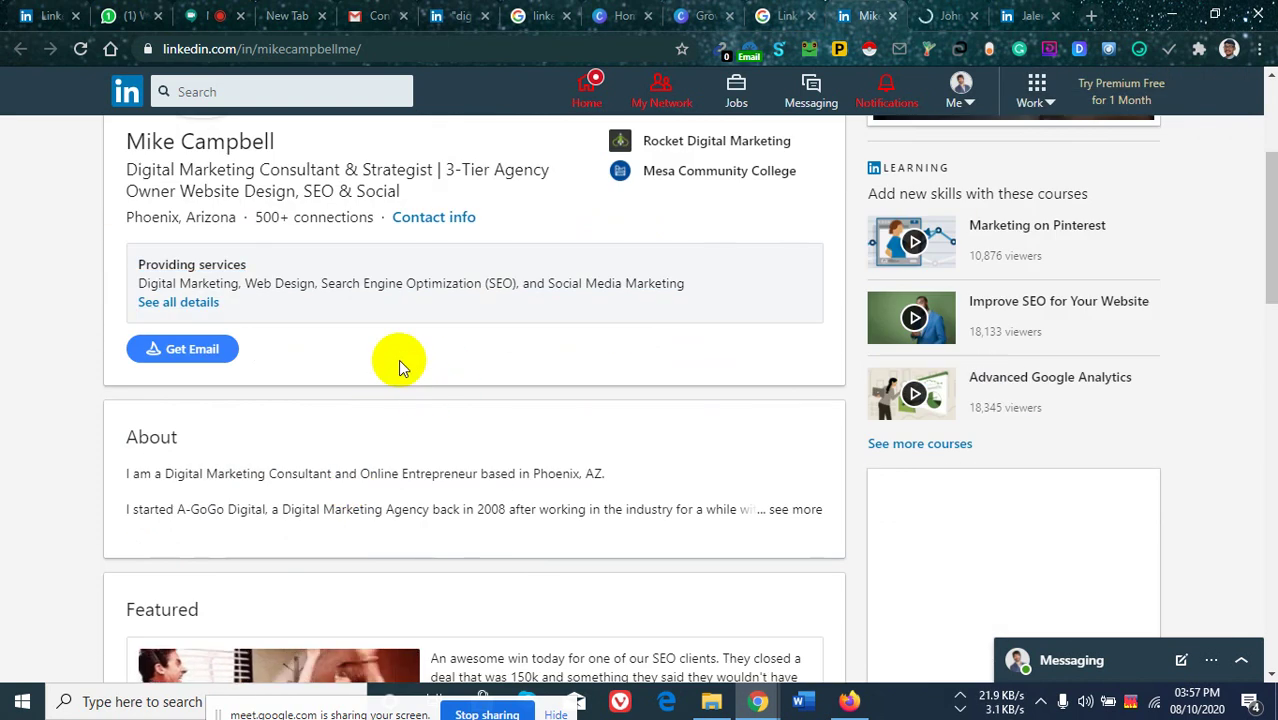
pyautogui.scroll(-4, 475, 390)
pyautogui.scroll(7, 682, 357)
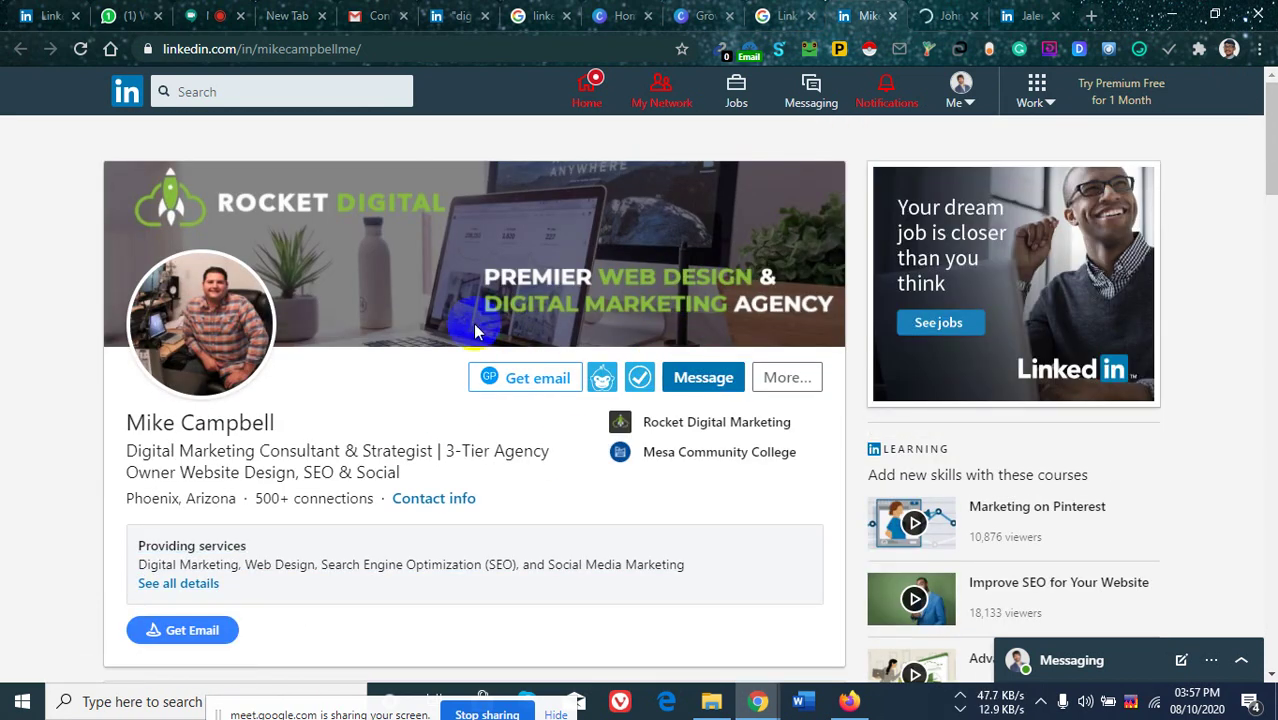
# Draft a connection note introducing yourself as a digital marketing manager, then dismiss it unsent.
pyautogui.click(788, 380)
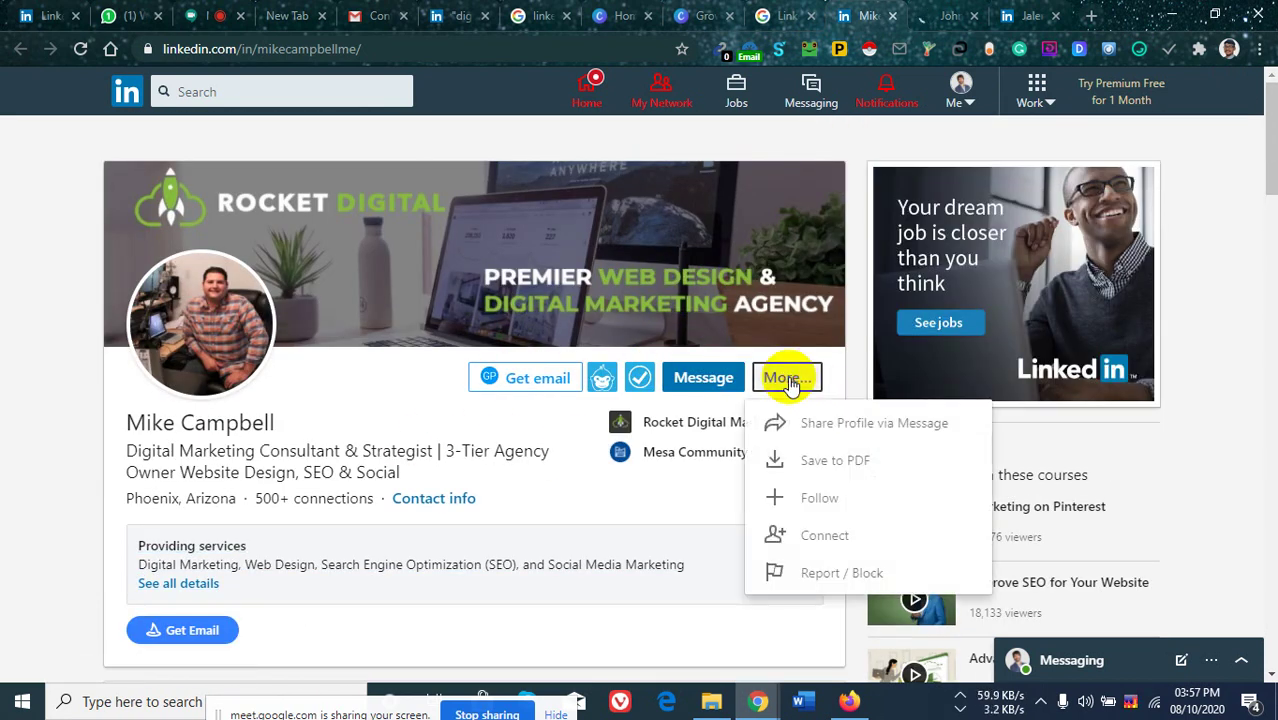
pyautogui.click(826, 537)
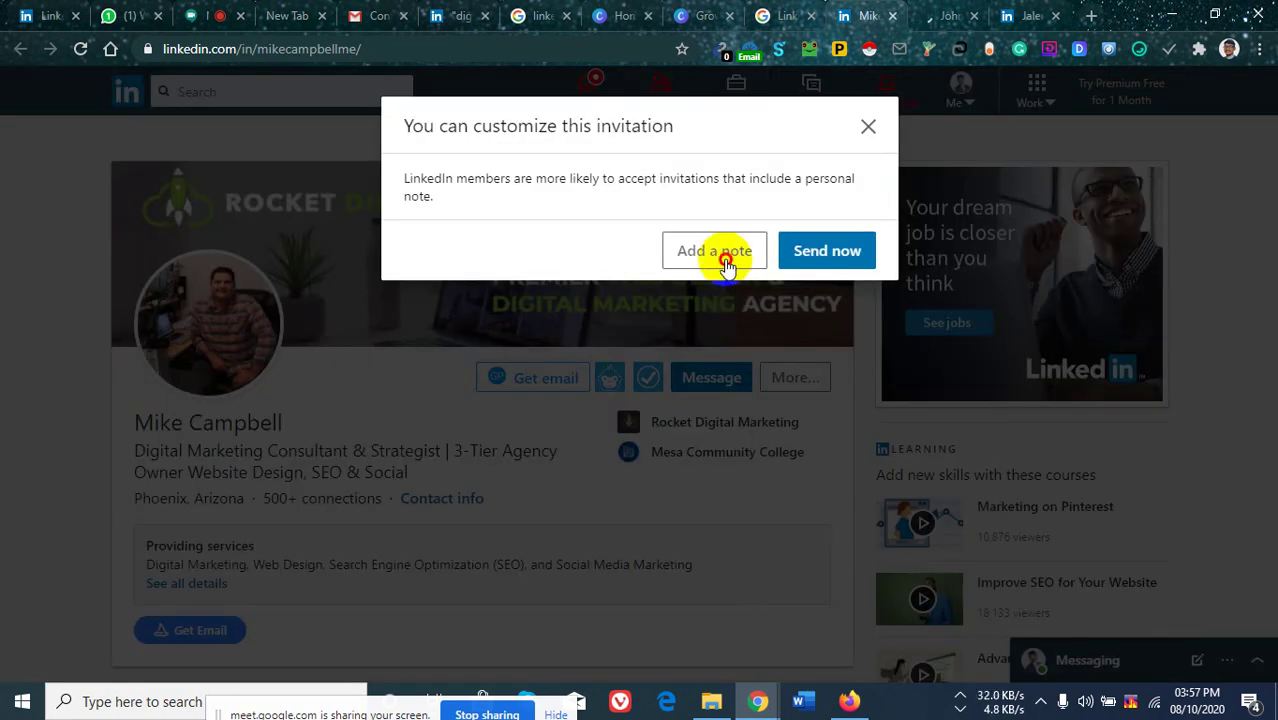
pyautogui.click(726, 262)
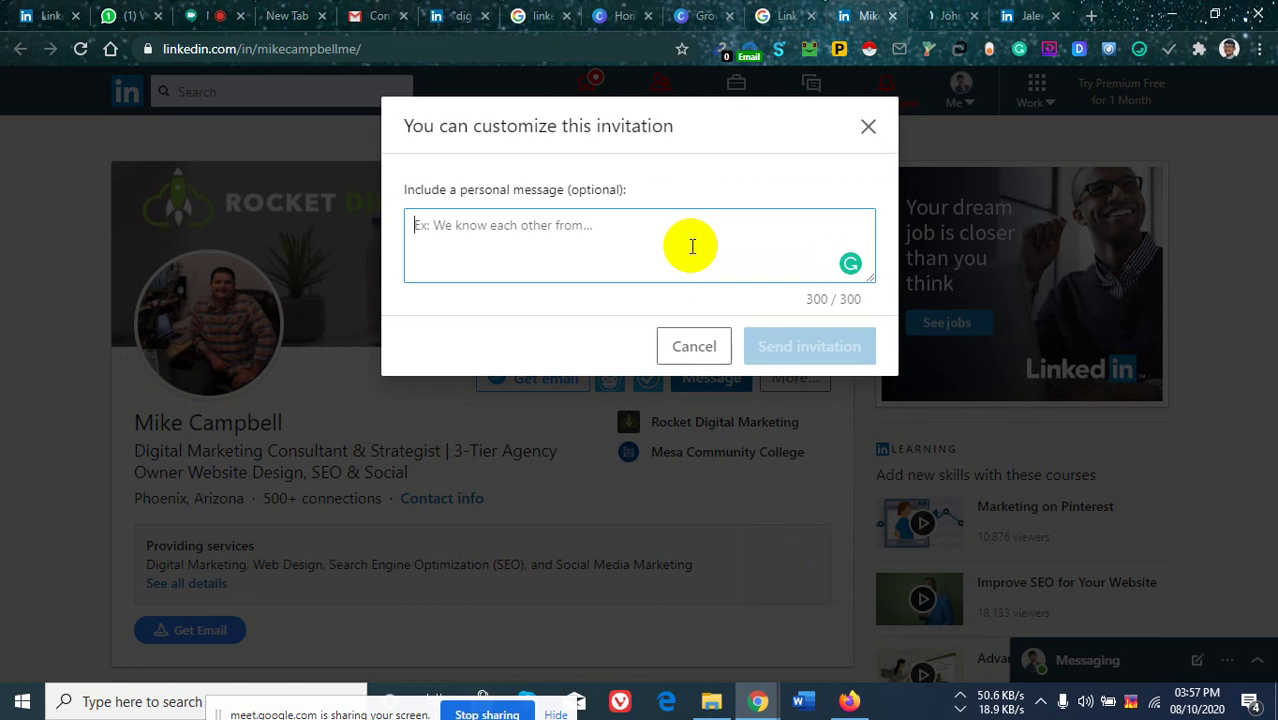
pyautogui.write('Hi')
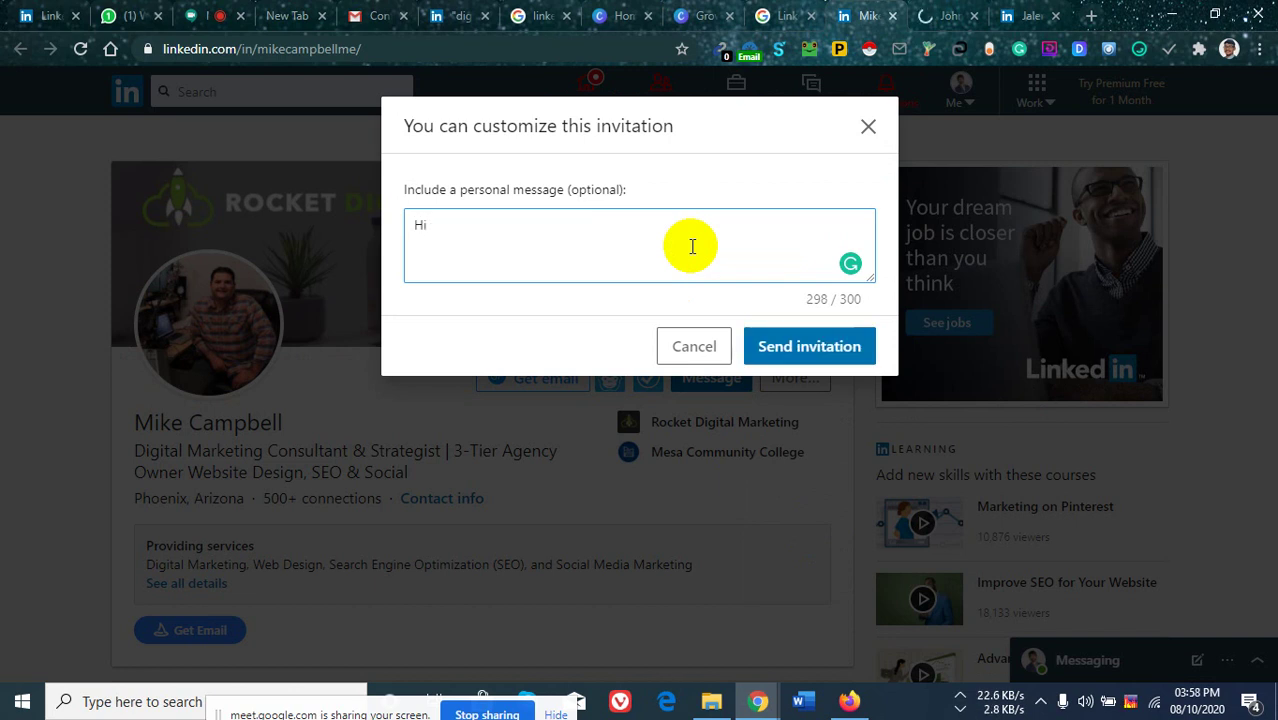
pyautogui.write(', I am sa')
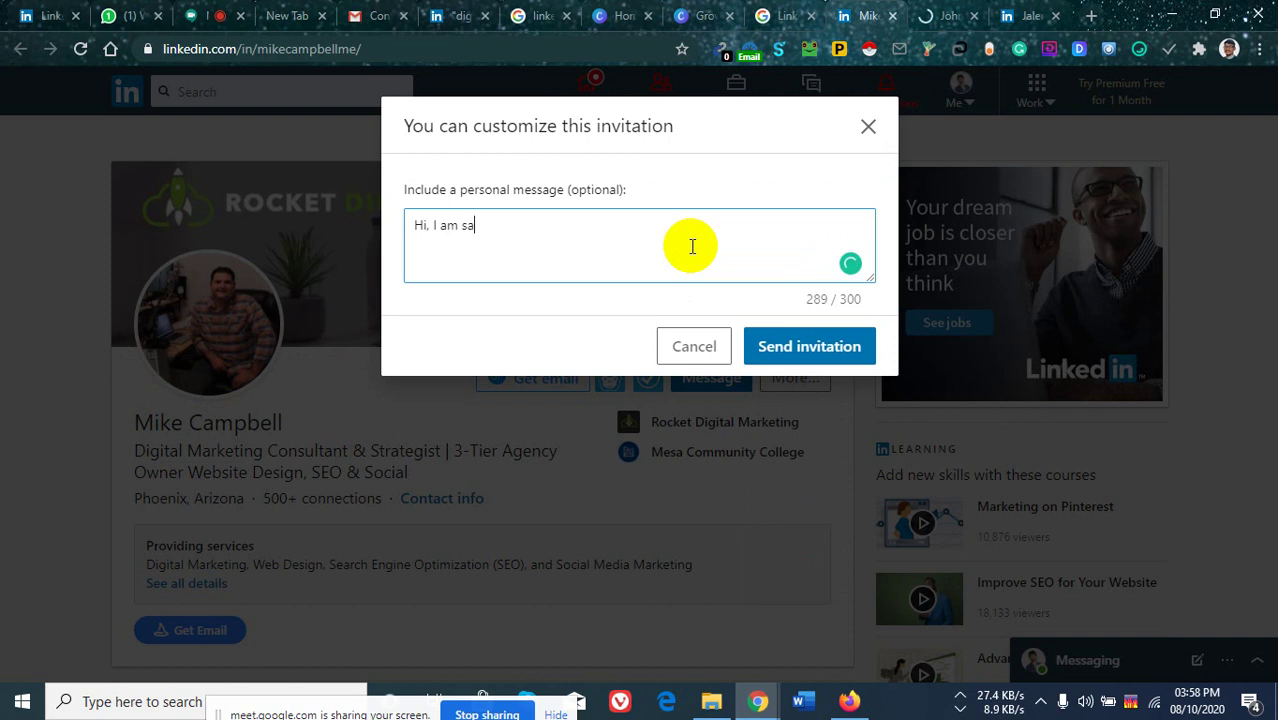
pyautogui.write('iful')
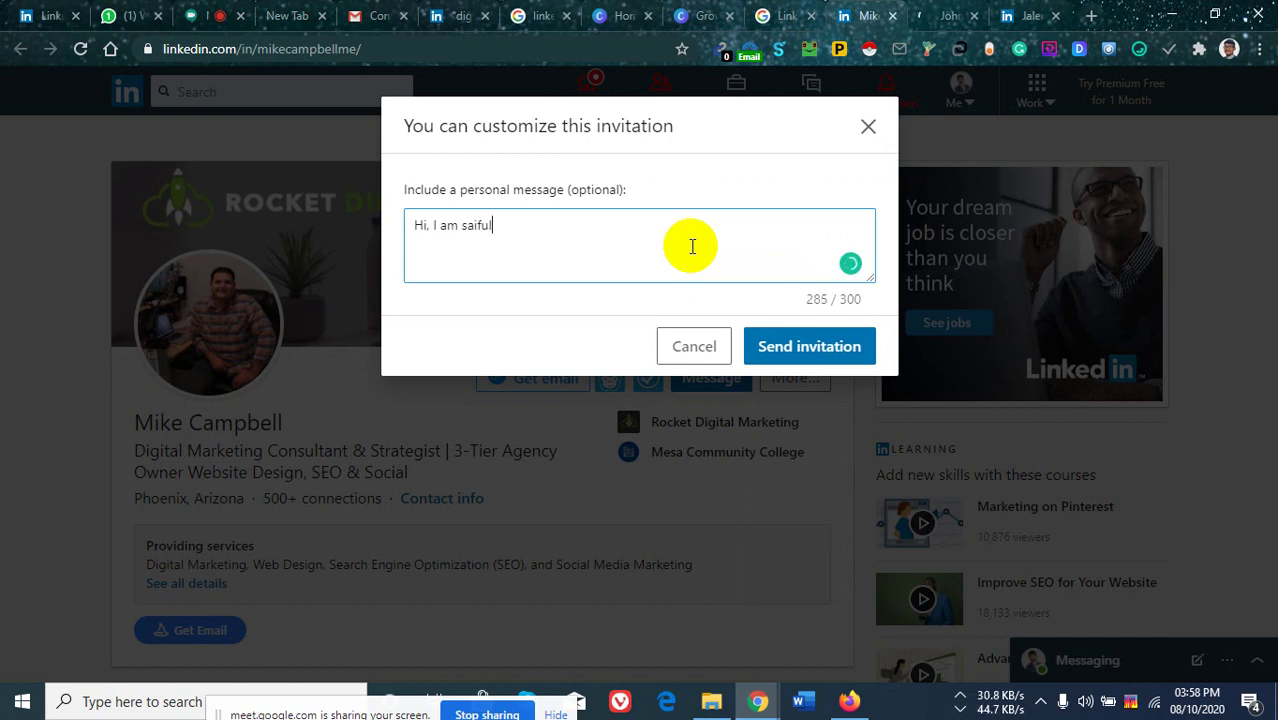
pyautogui.click(468, 224)
pyautogui.press('BackSpace')
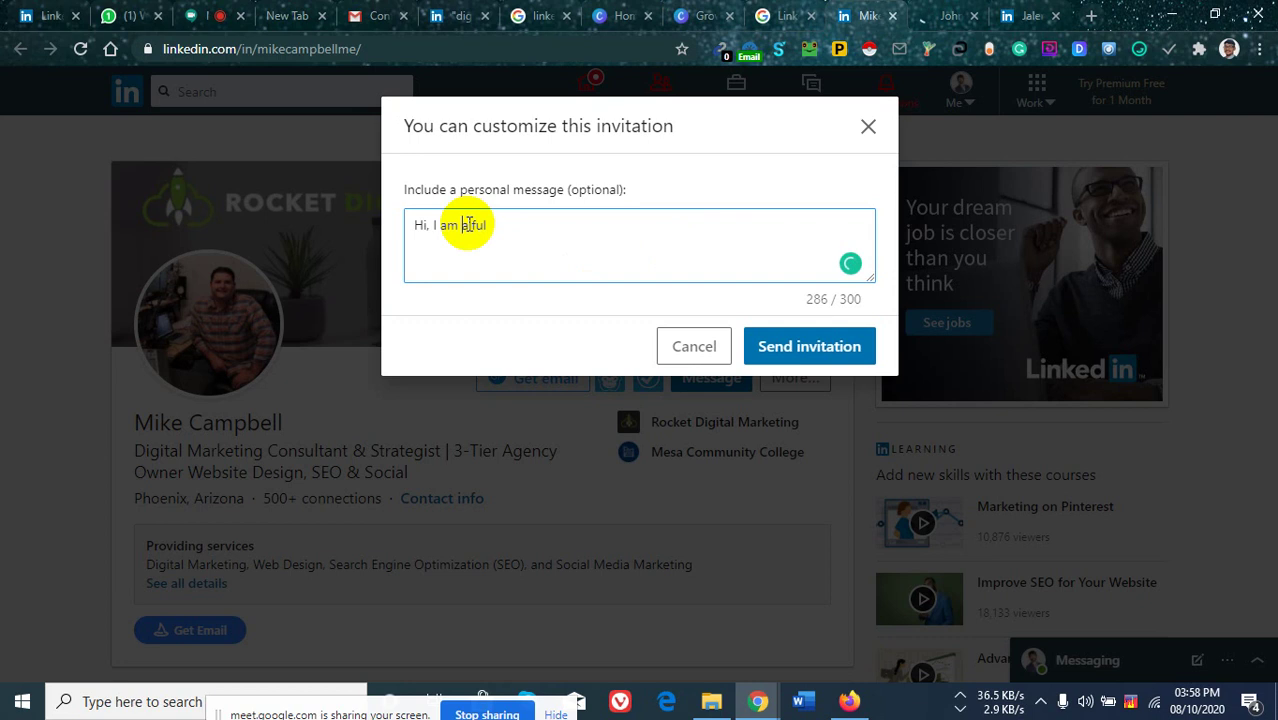
pyautogui.write('S')
pyautogui.click(527, 229)
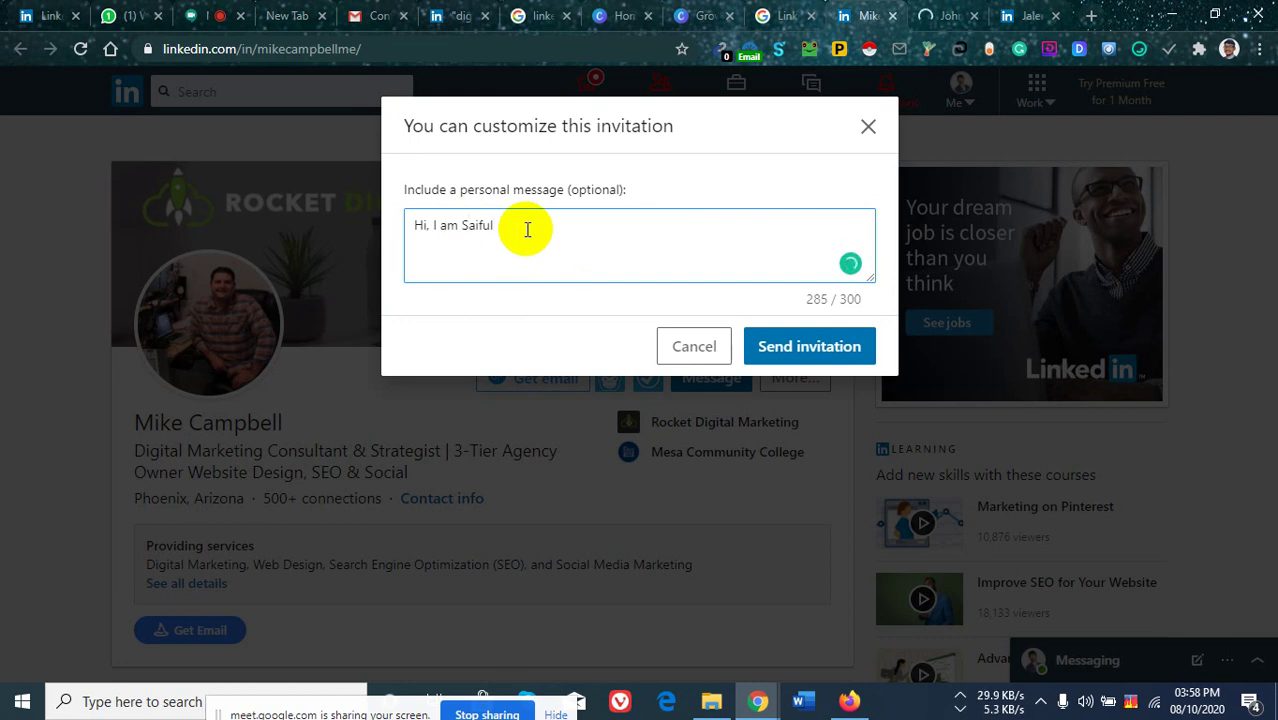
pyautogui.write(', I love to c')
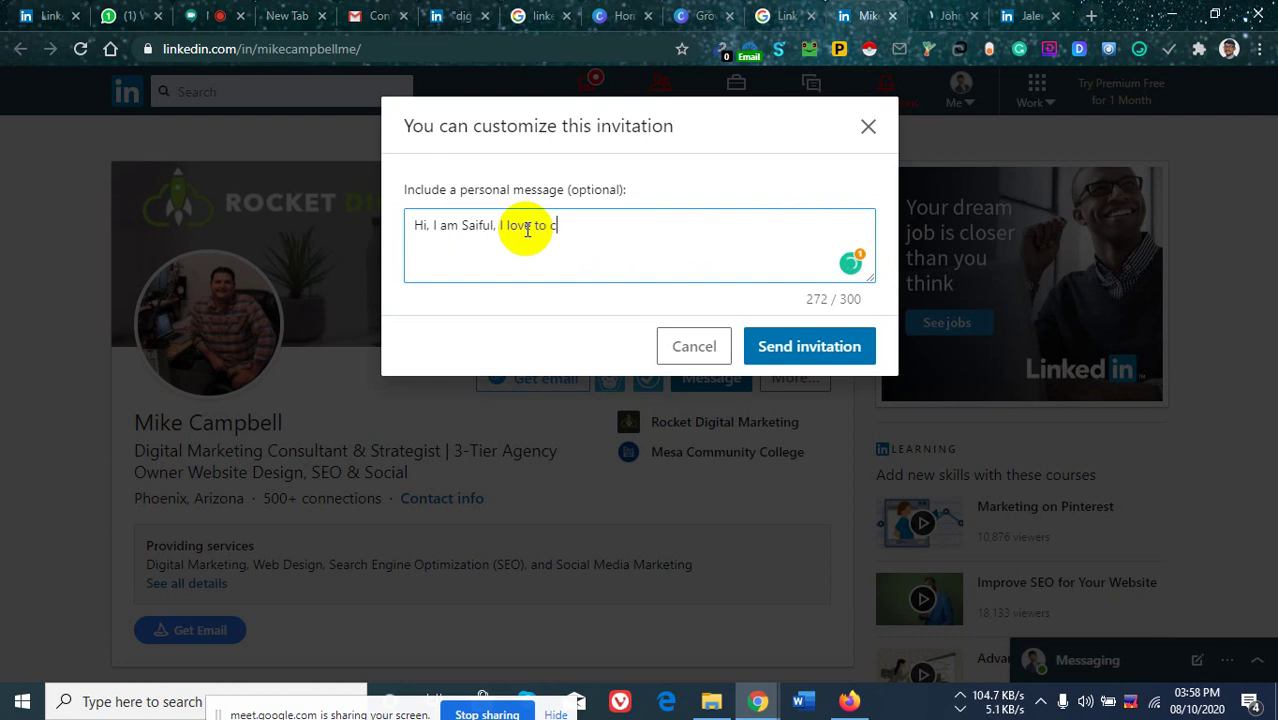
pyautogui.write('onnect ')
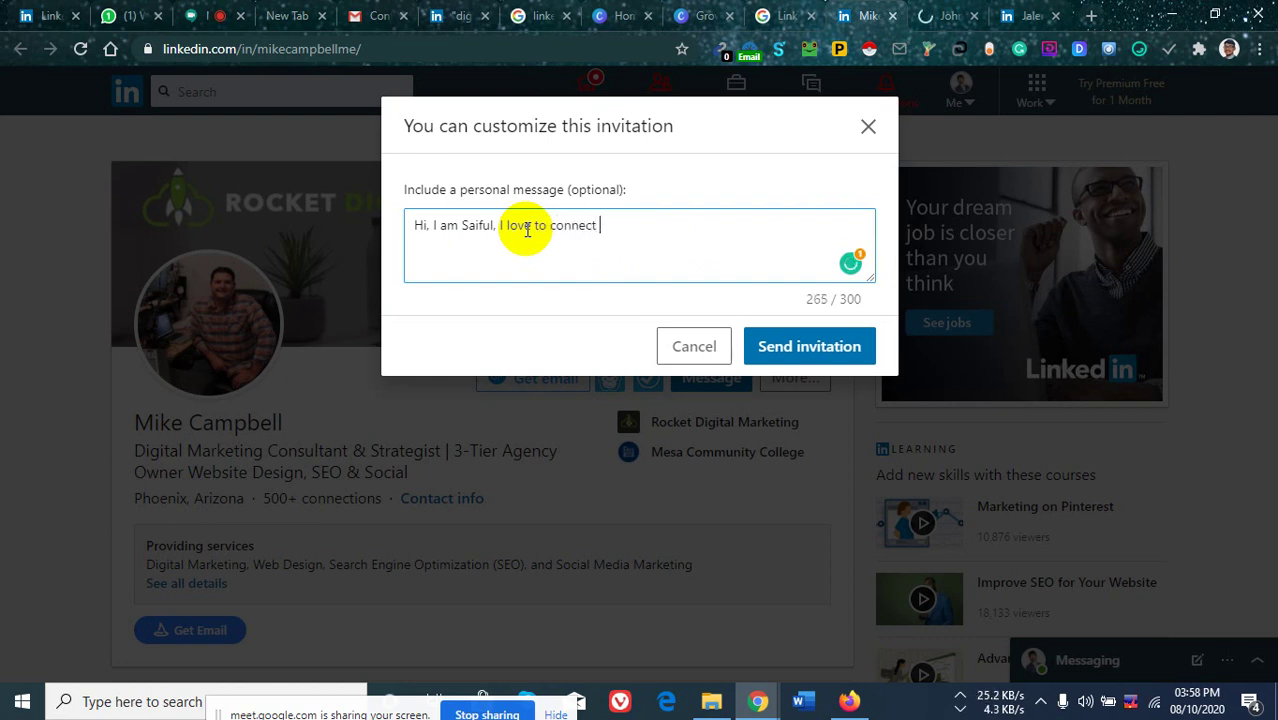
pyautogui.write('with you.')
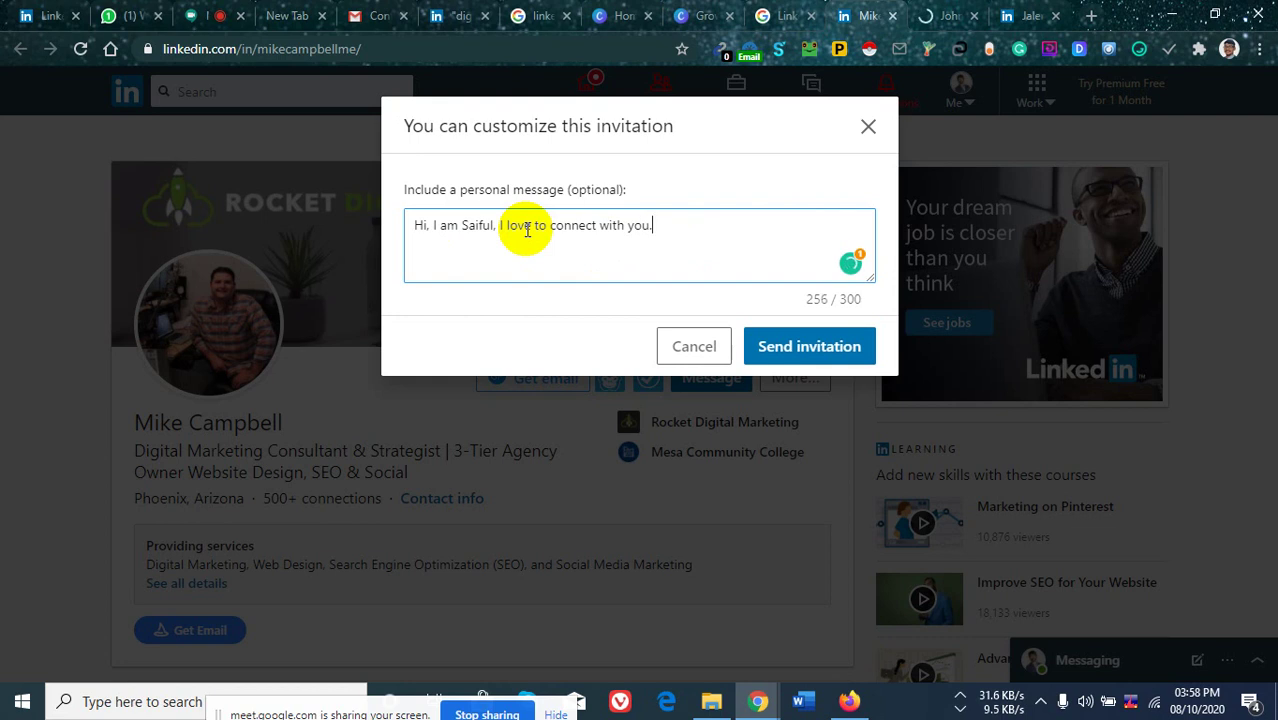
pyautogui.write(' I am ')
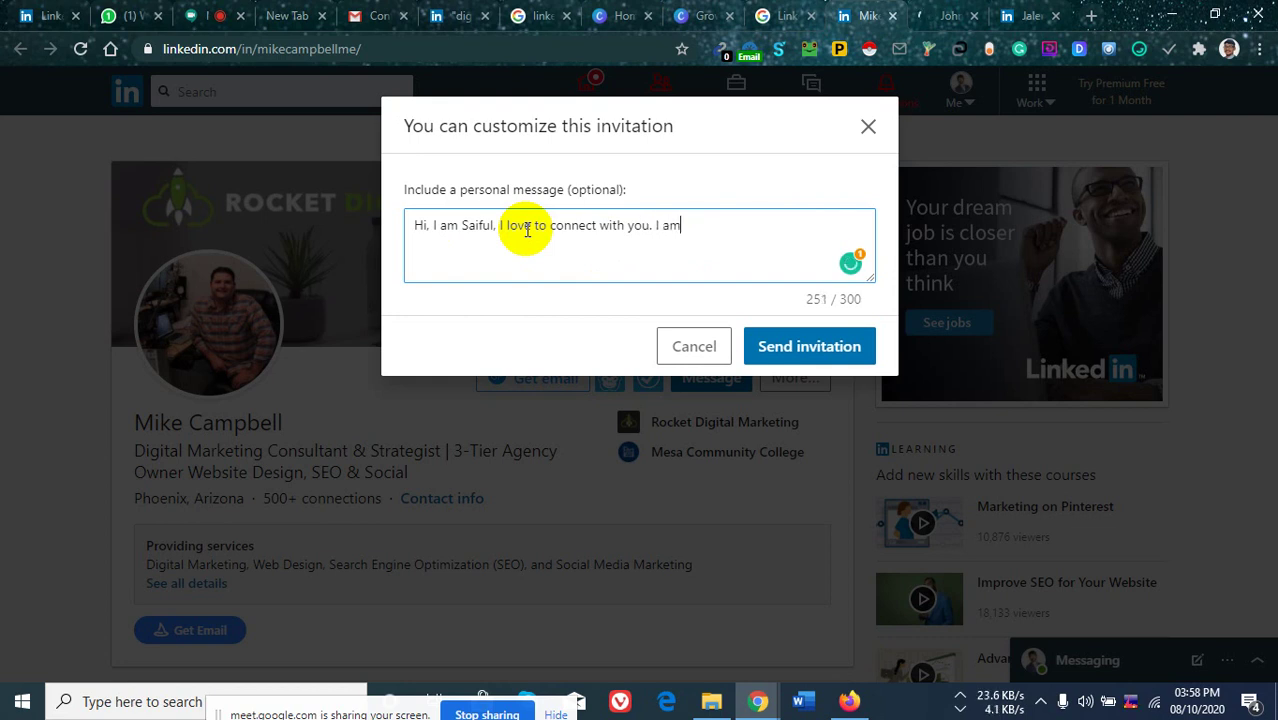
pyautogui.write('a digital mar')
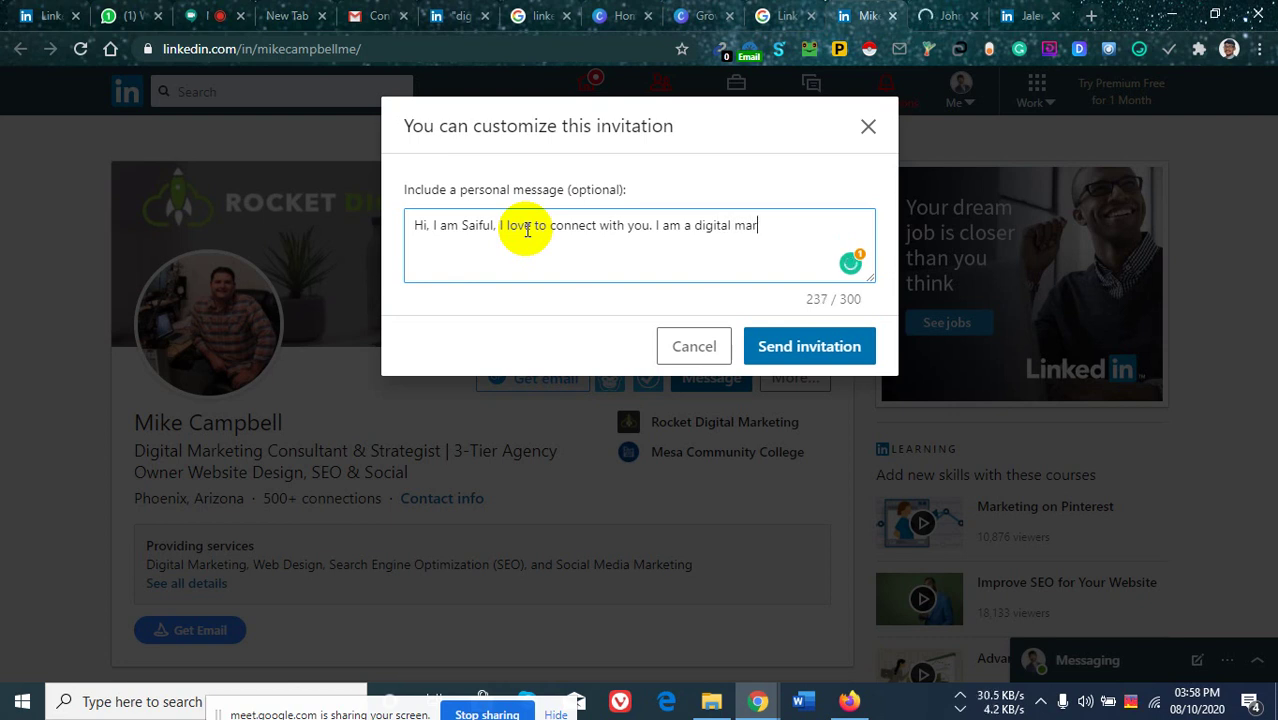
pyautogui.write('keting ')
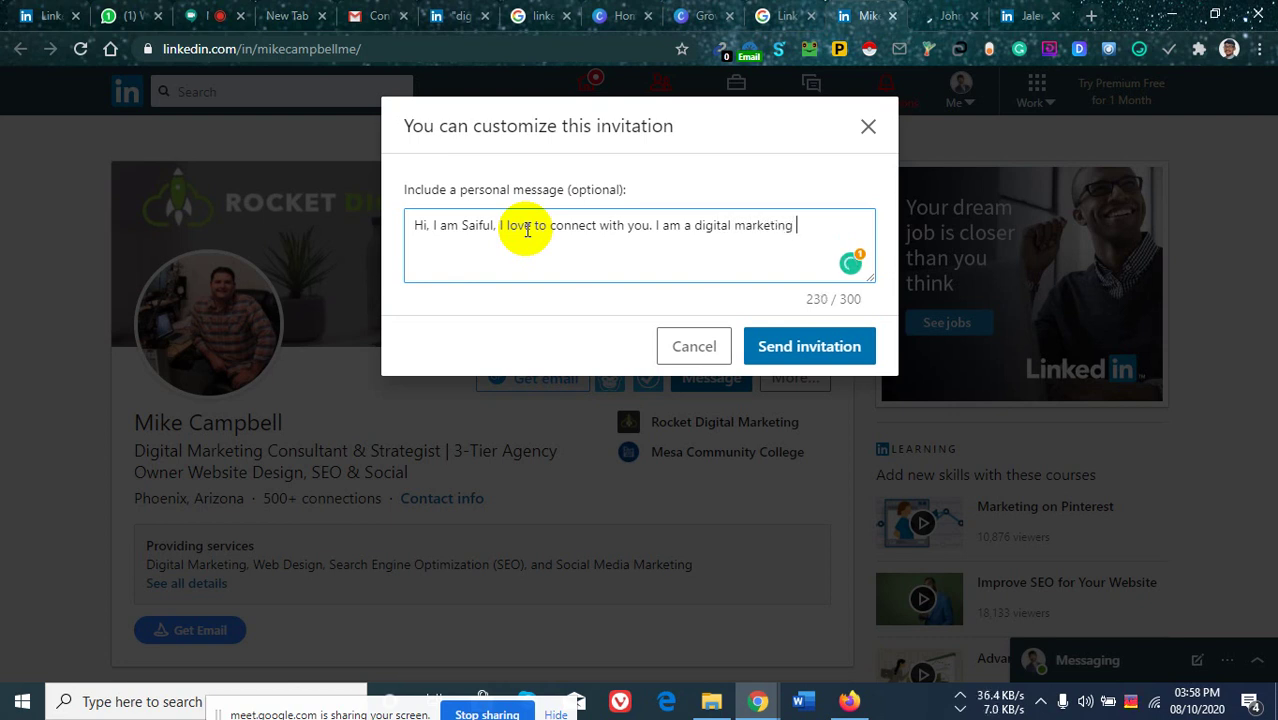
pyautogui.write('manager')
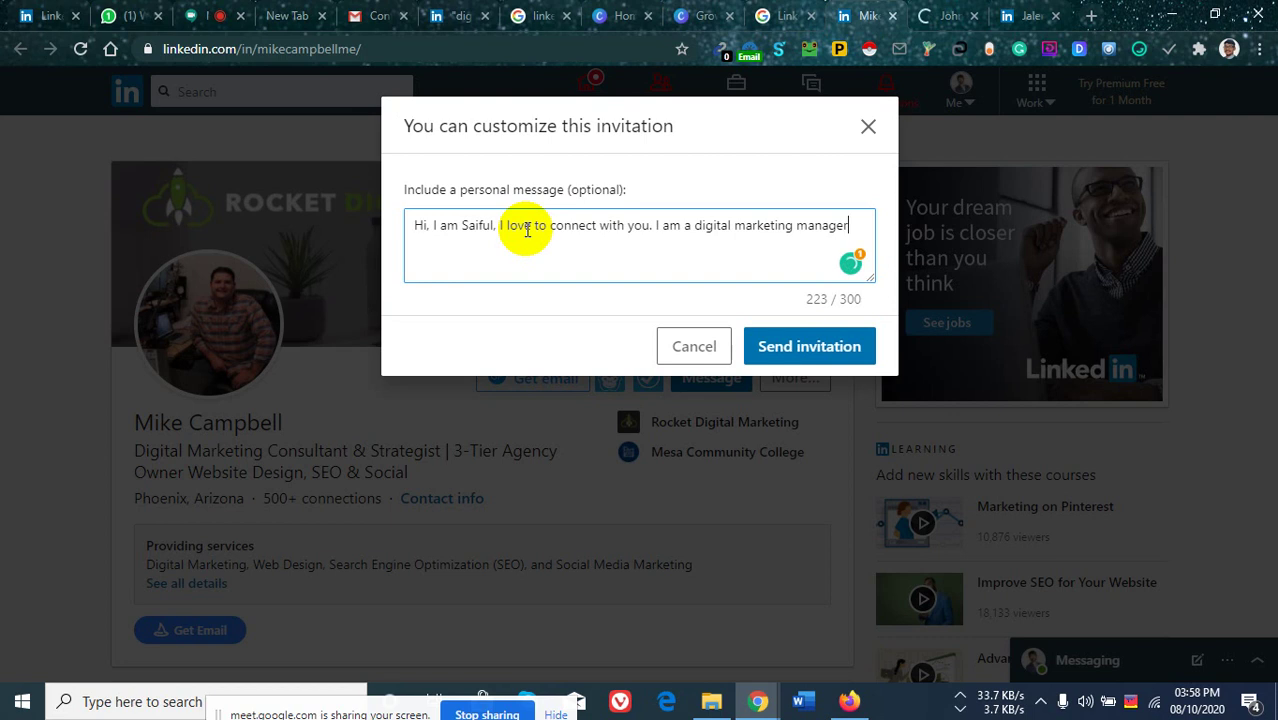
pyautogui.write('.')
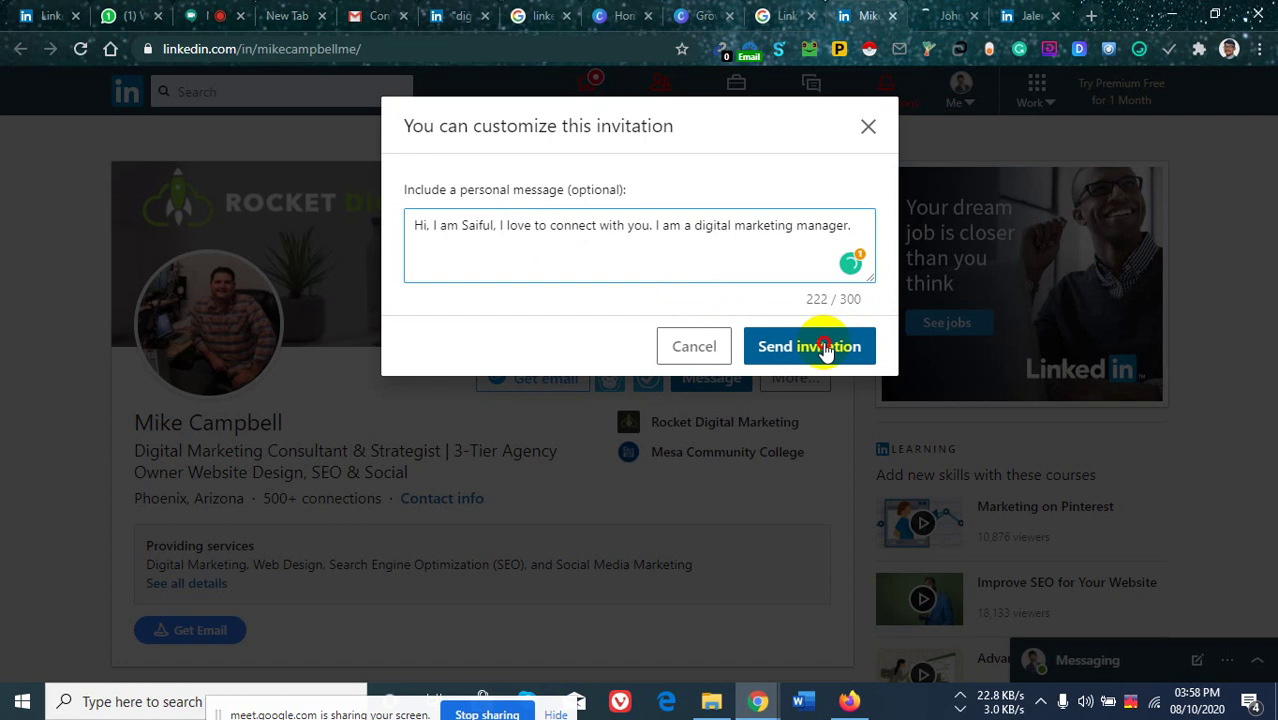
pyautogui.click(602, 420)
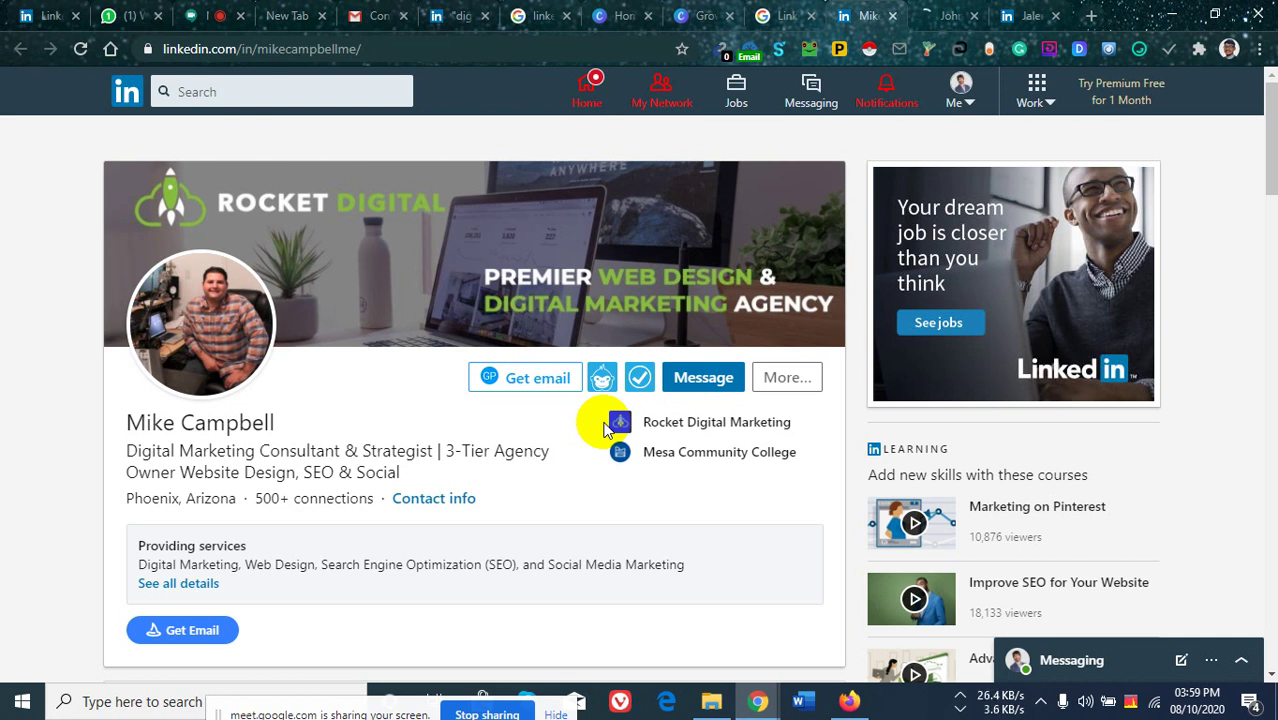
# Raise the Windows speaker volume from 82 to 88.
pyautogui.click(1087, 708)
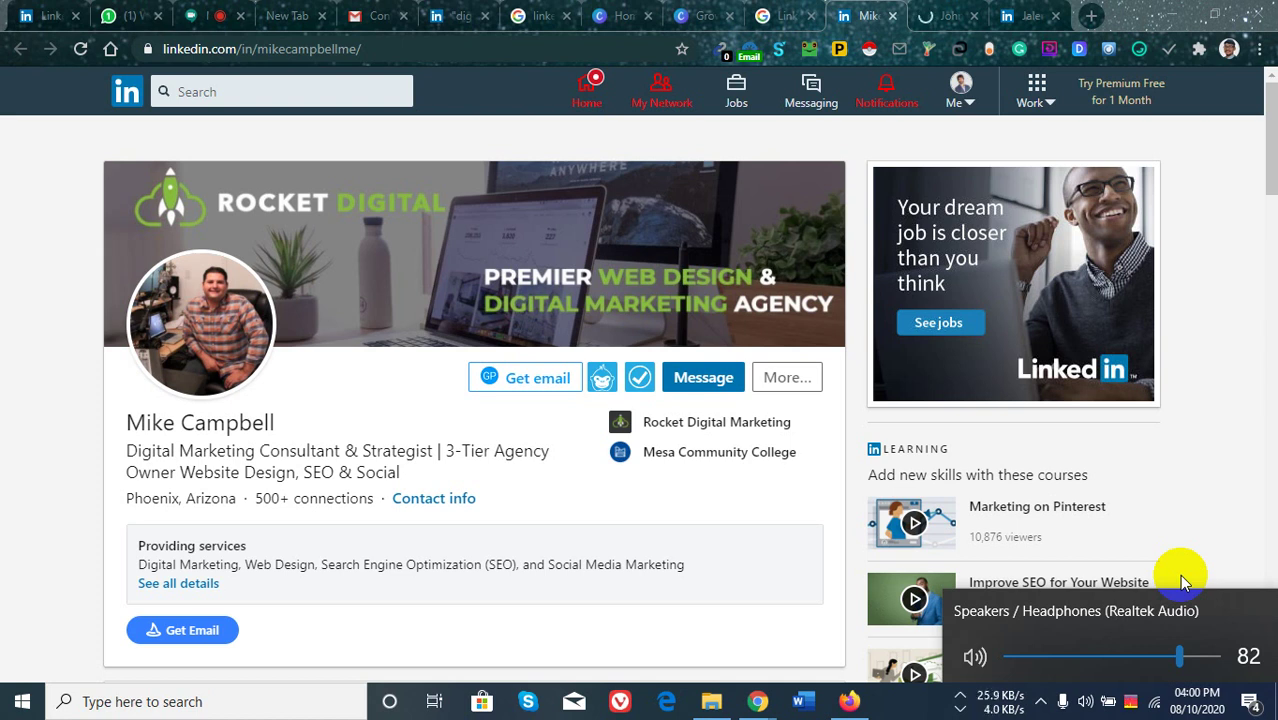
pyautogui.moveTo(1180, 656); pyautogui.dragTo(1193, 655)
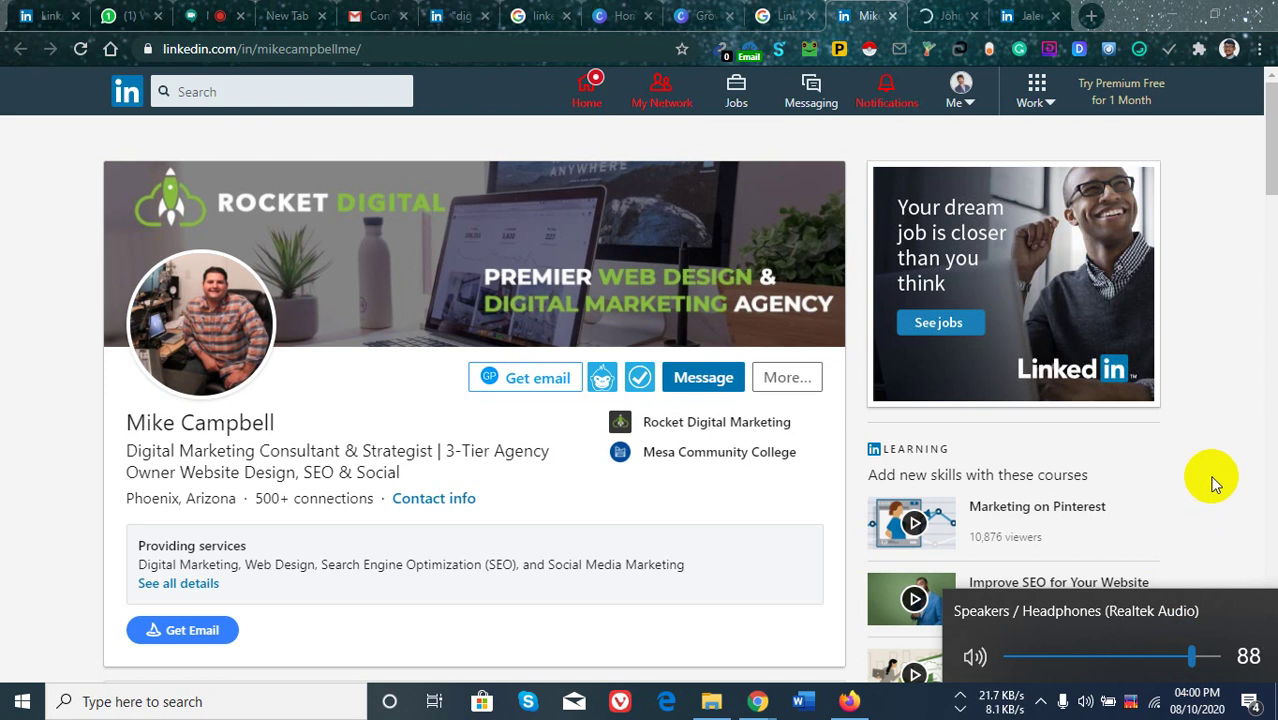
# Check the loading profile and the company owner's profile, then open a new tab.
pyautogui.click(945, 14)
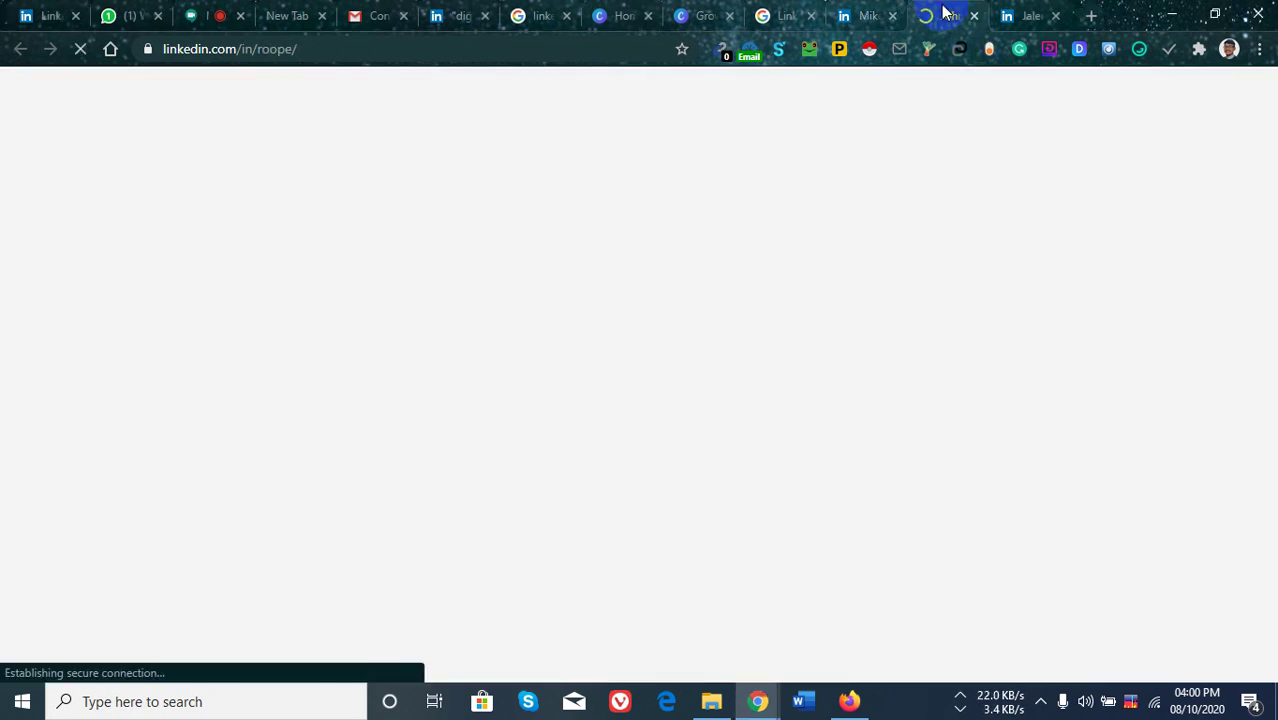
pyautogui.click(1020, 16)
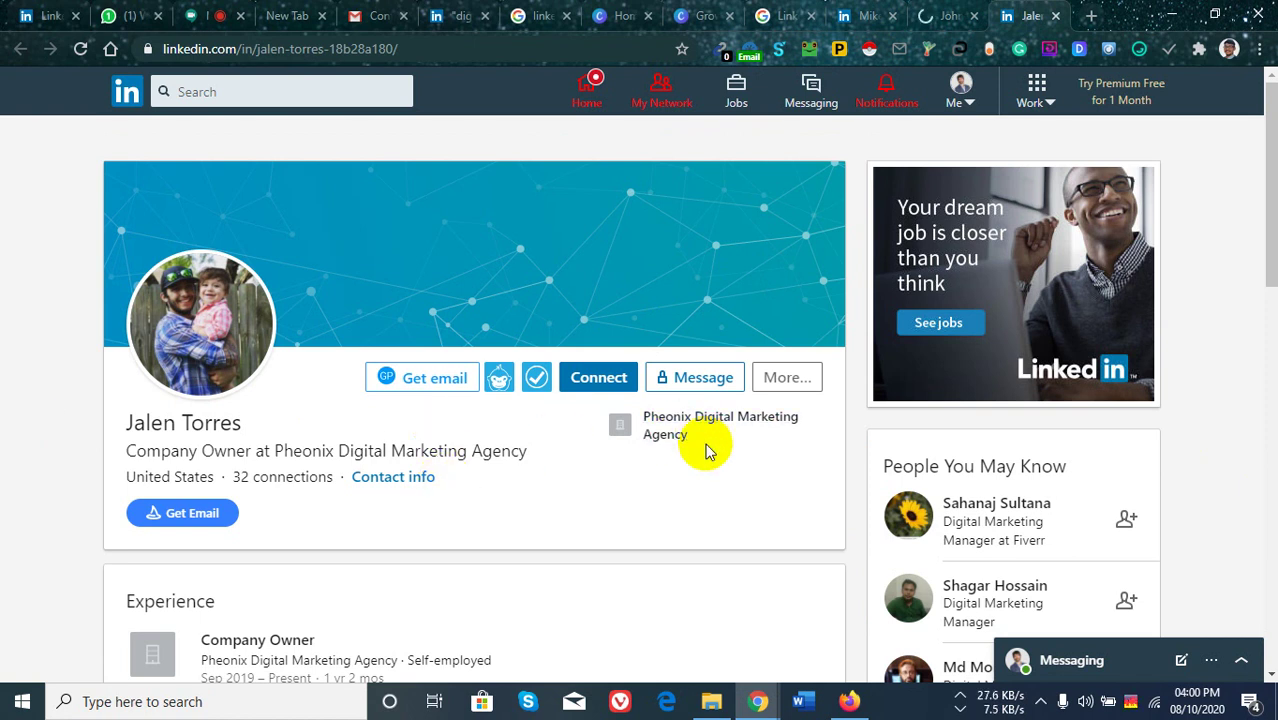
pyautogui.click(1091, 16)
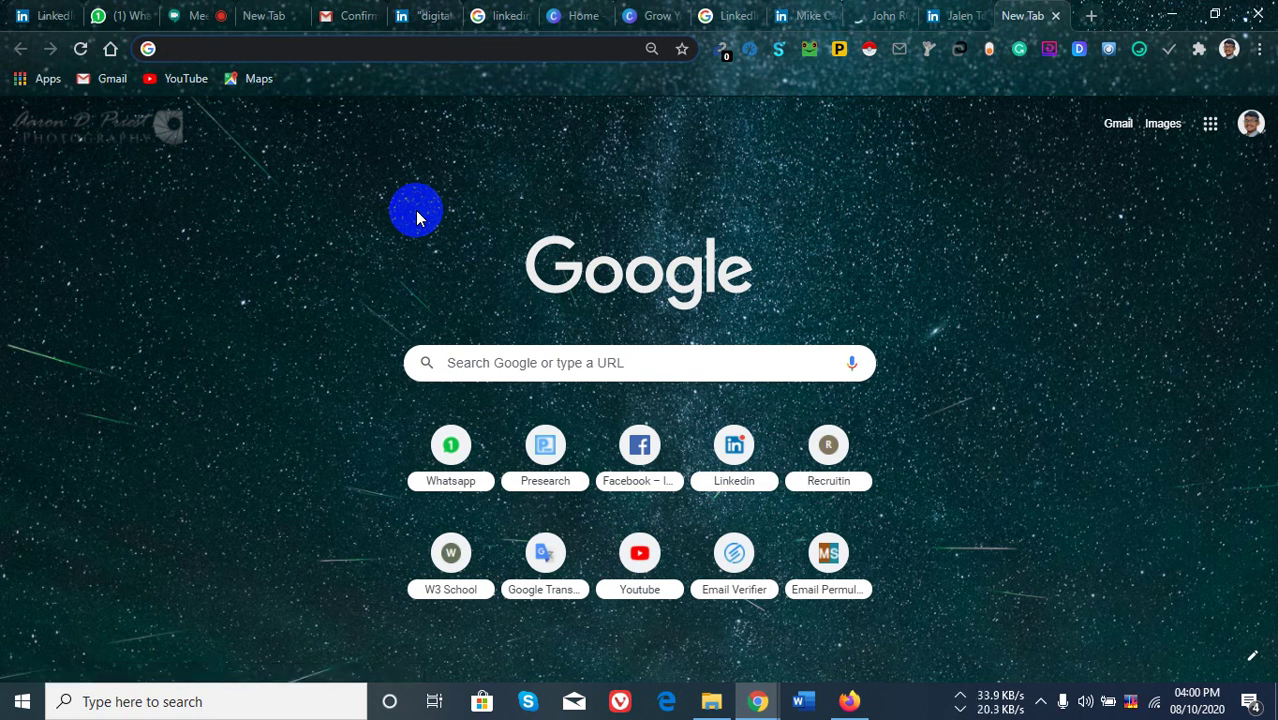
# Load Recruit'em's X-Ray Search page from the Recruitin shortcut and copy its address.
pyautogui.click(836, 452)
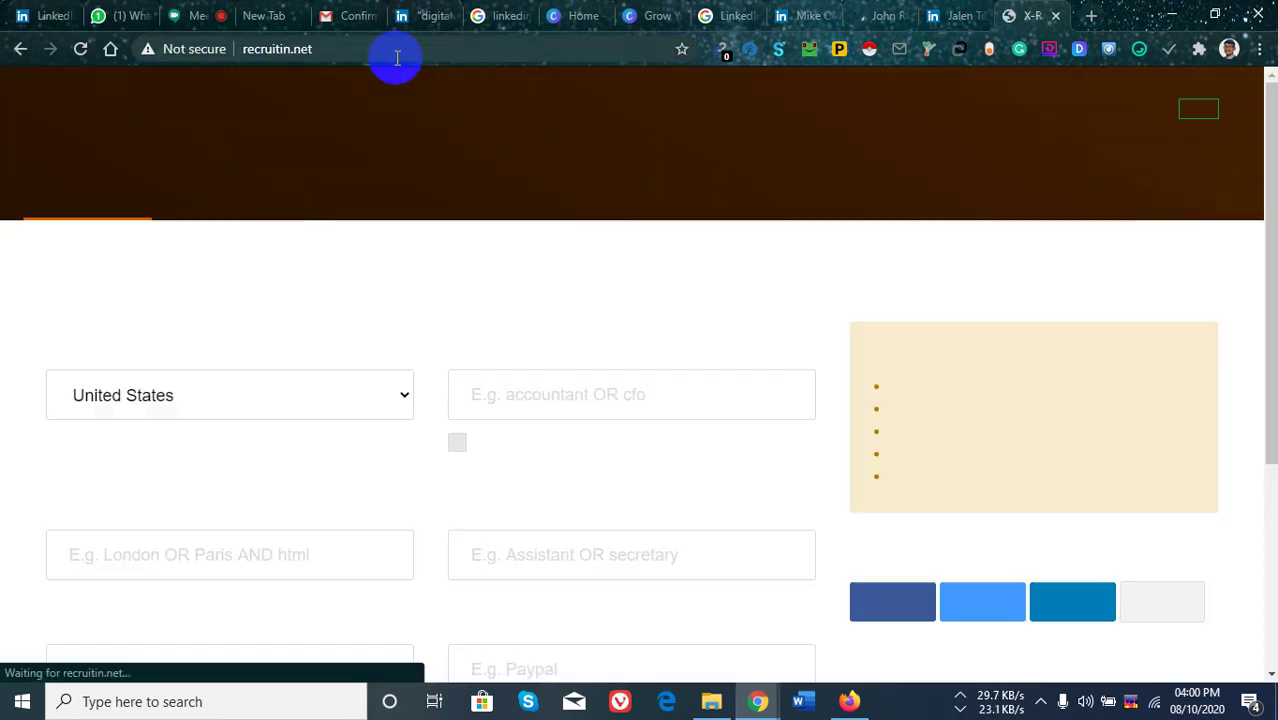
pyautogui.click(397, 57)
pyautogui.hotkey('ctrl', 'c')
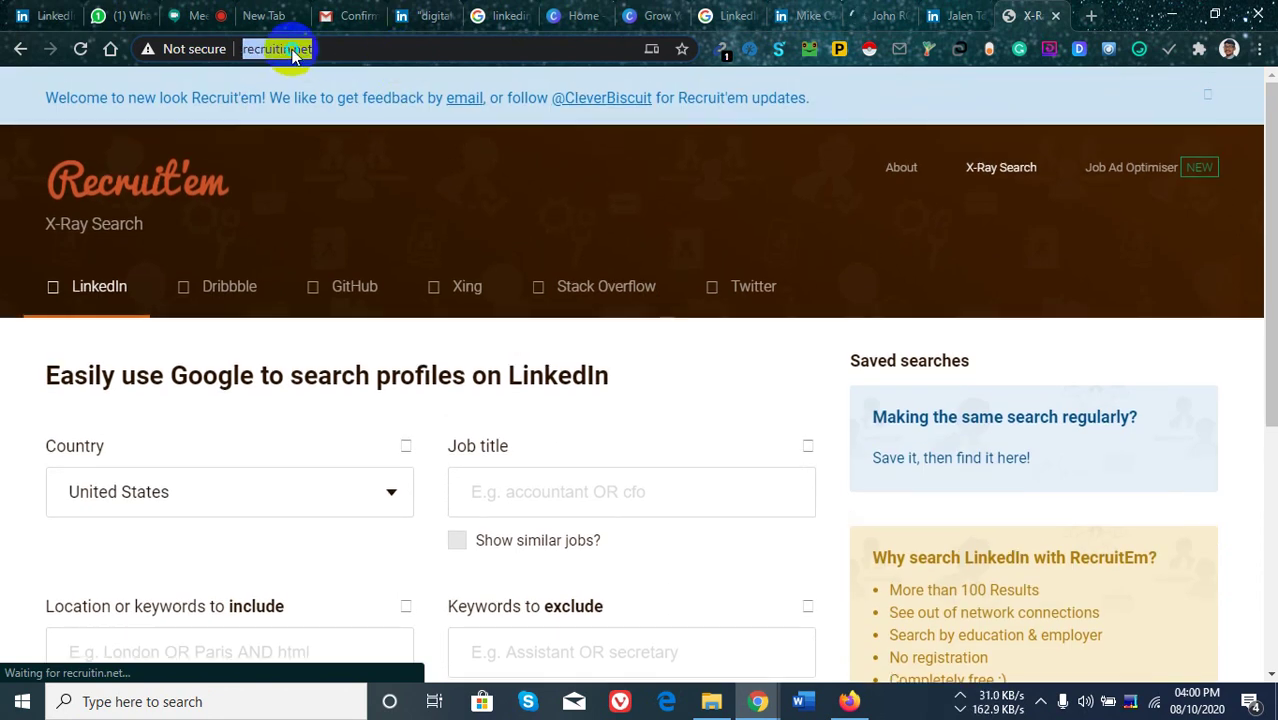
pyautogui.rightClick(293, 50)
pyautogui.click(337, 181)
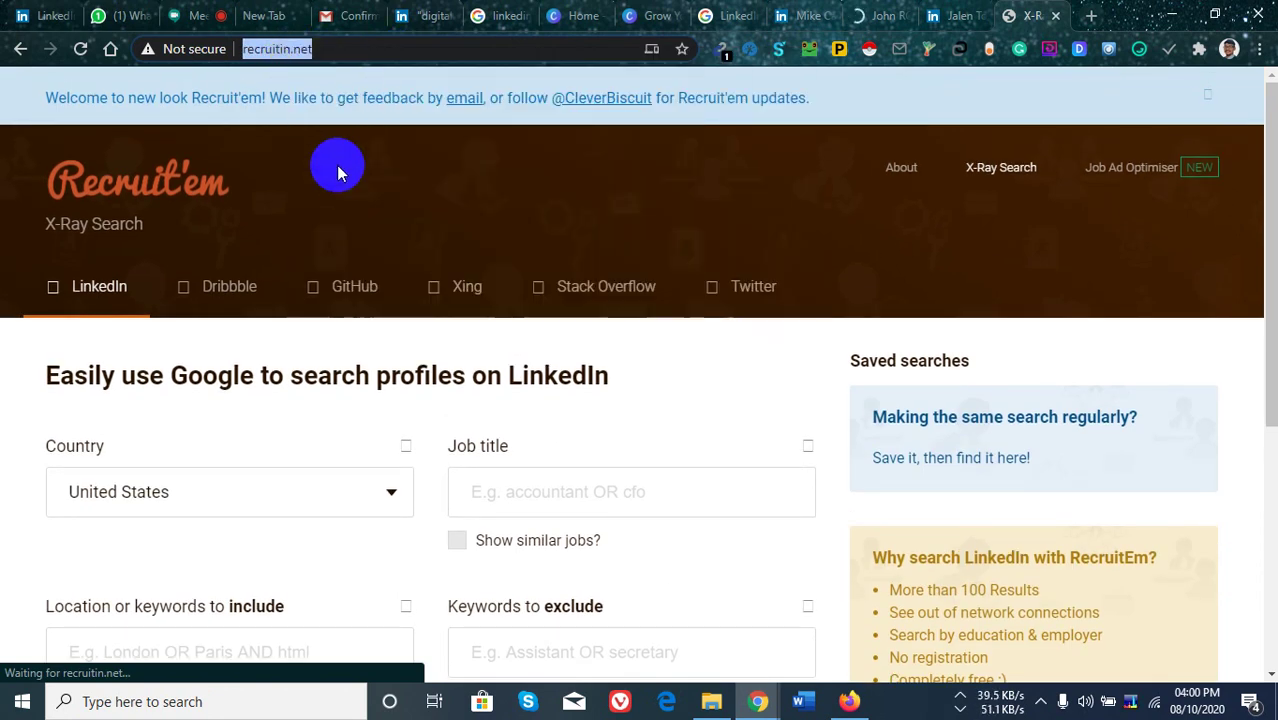
pyautogui.click(195, 16)
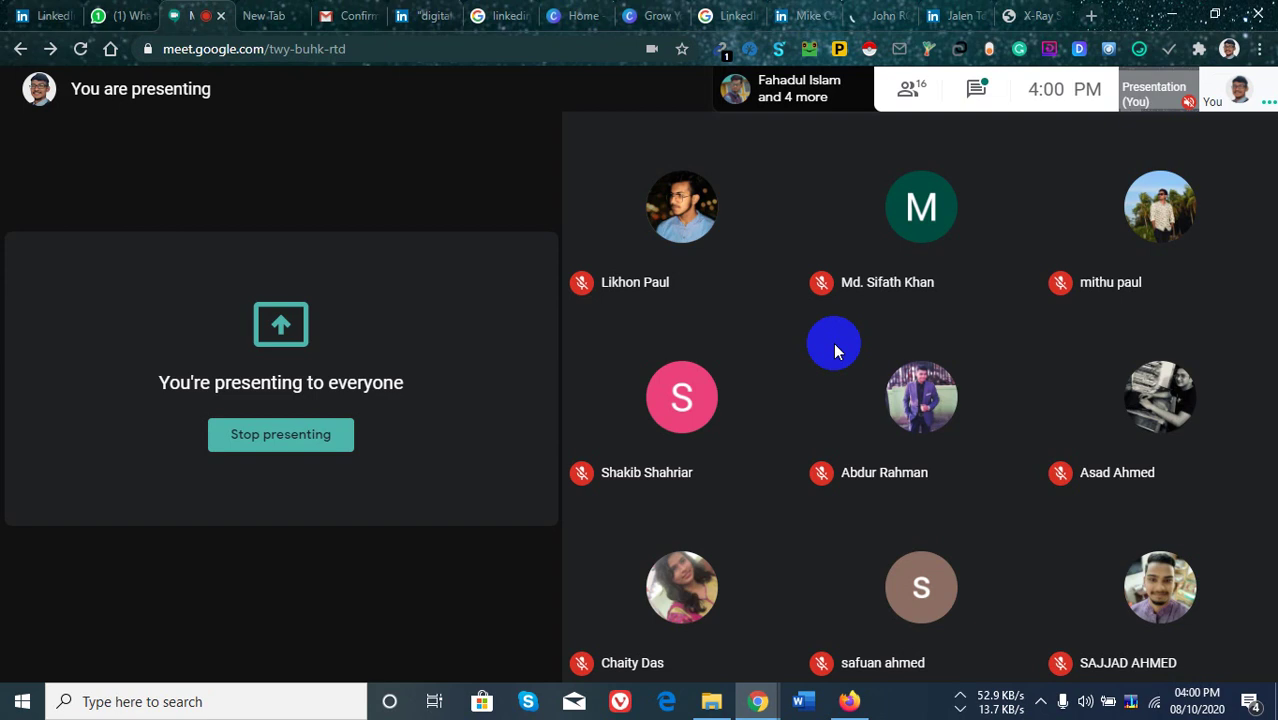
pyautogui.click(980, 92)
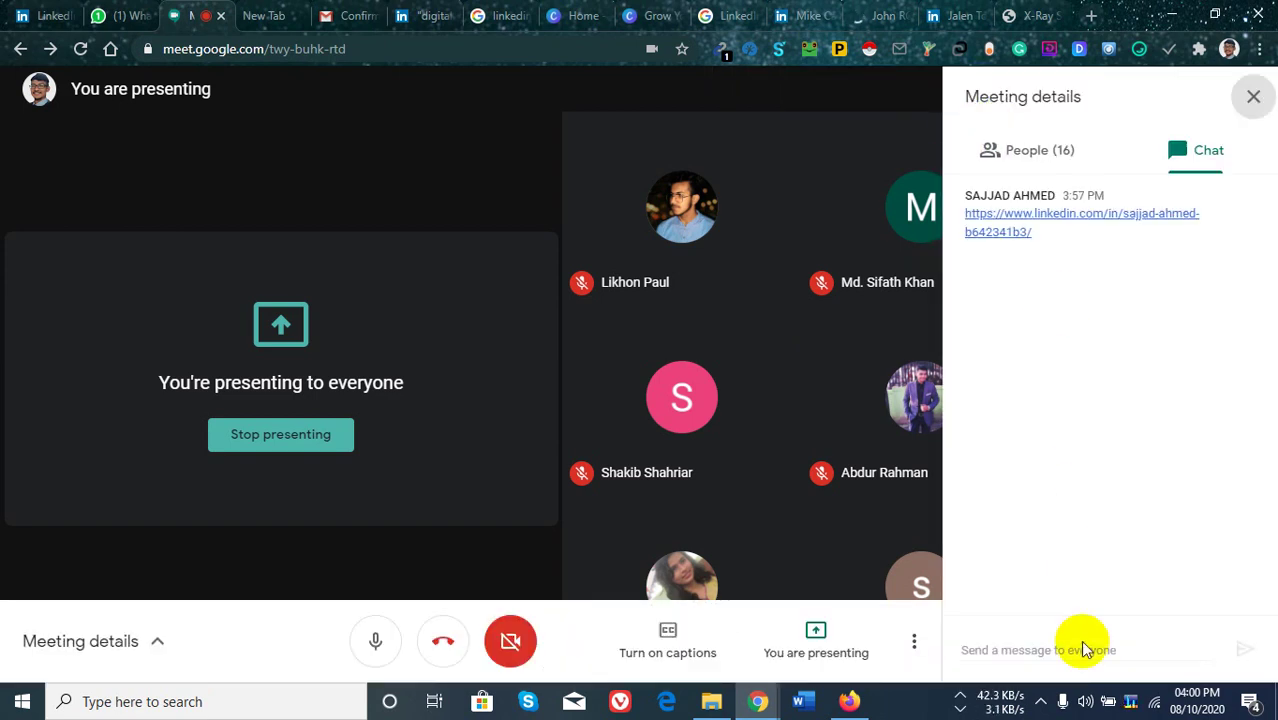
pyautogui.hotkey('ctrl', 'v')
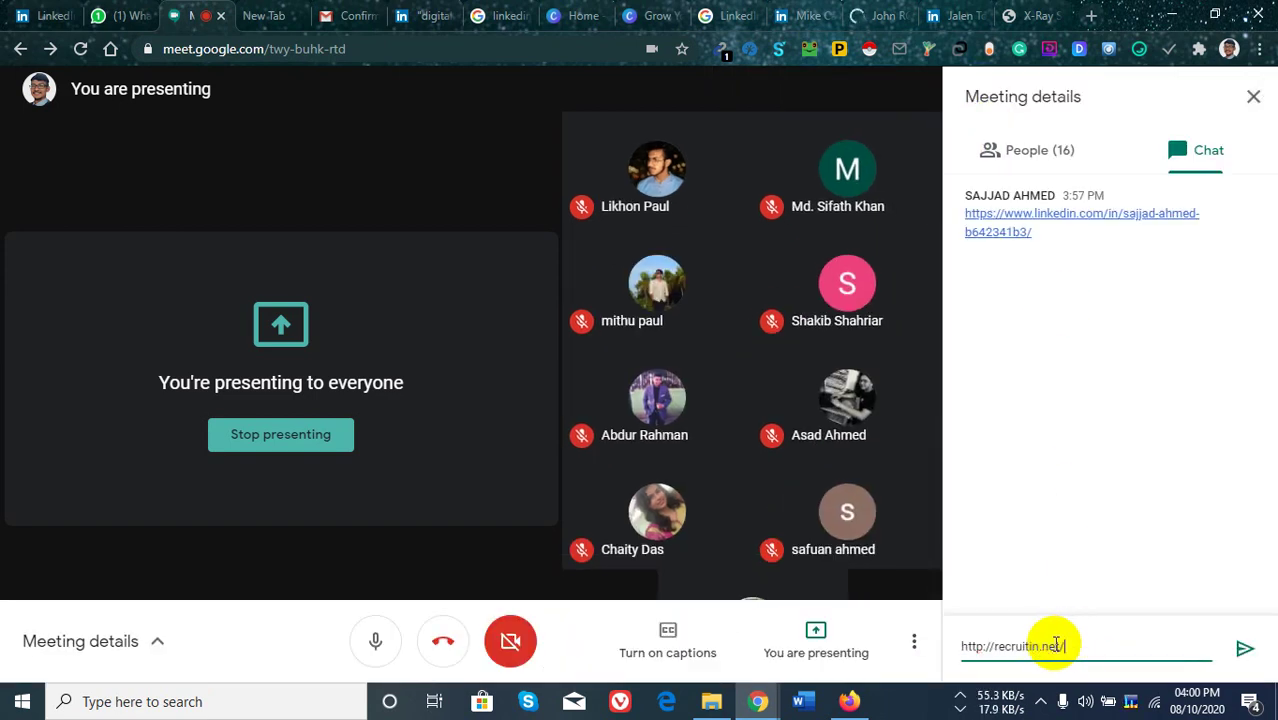
pyautogui.press('Return')
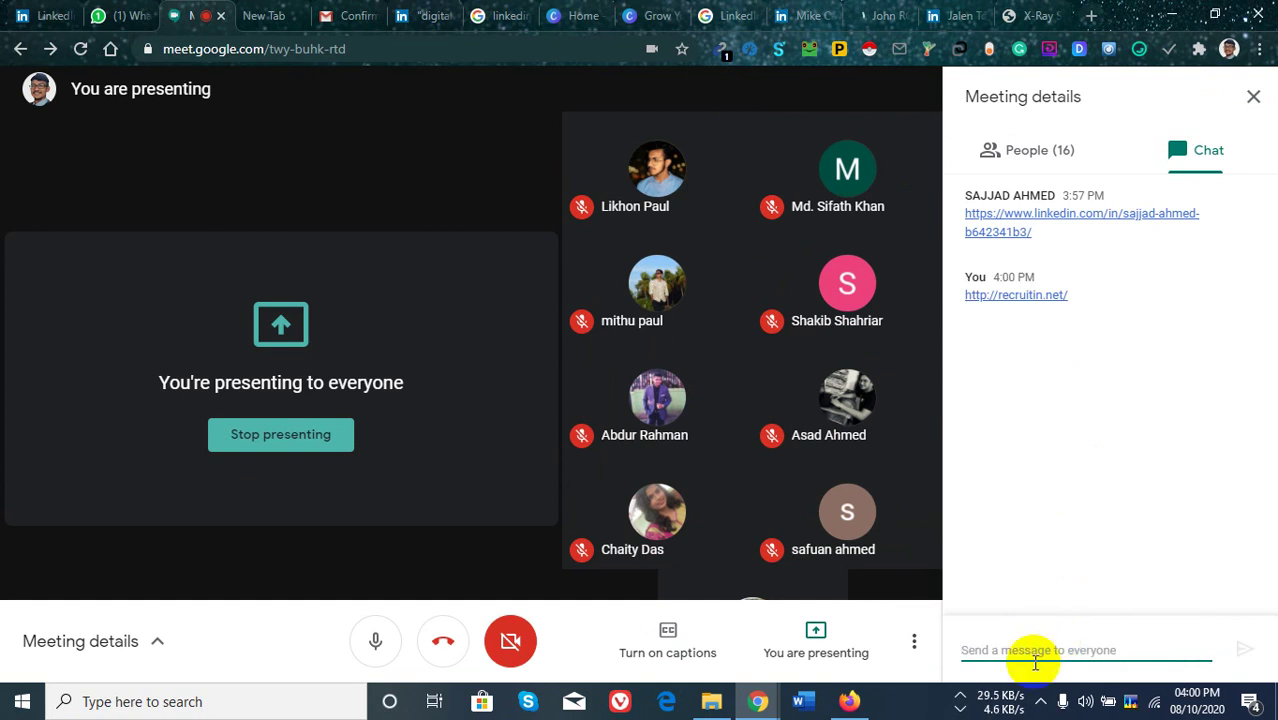
pyautogui.click(1033, 16)
# Check the Country list and leave it set to United States.
pyautogui.scroll(-1, 327, 378)
pyautogui.scroll(-1, 327, 378)
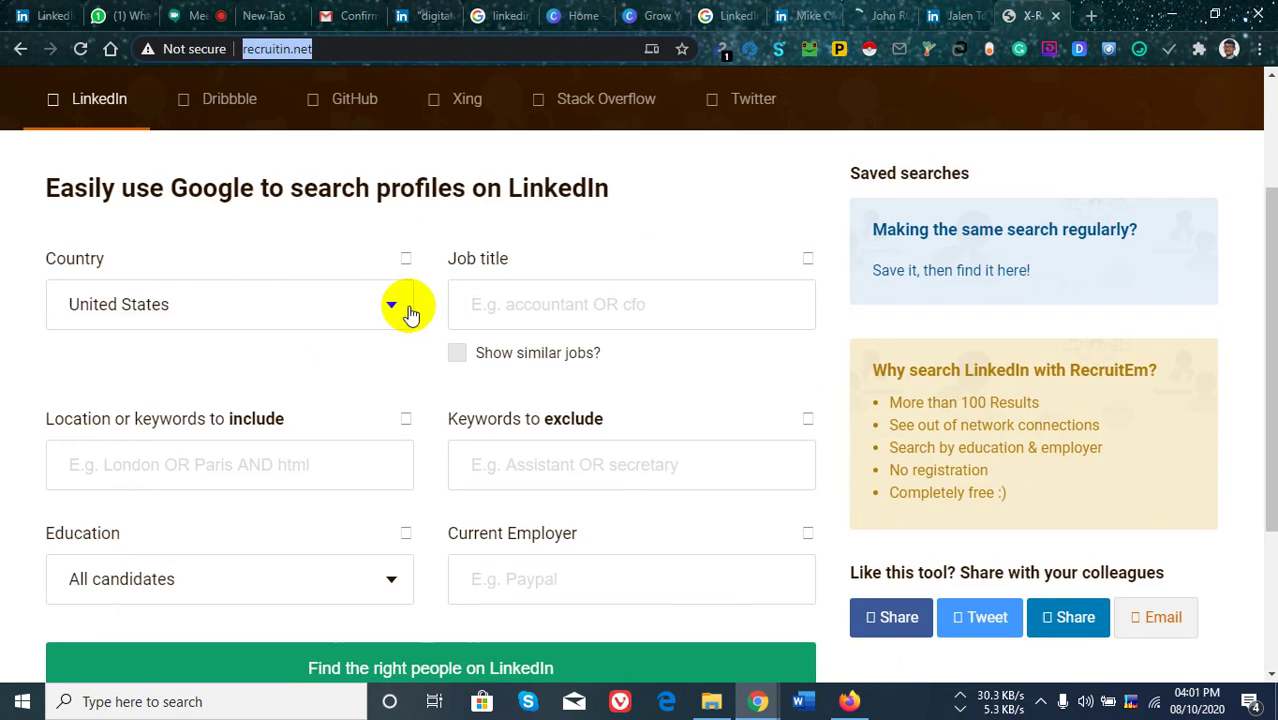
pyautogui.click(388, 317)
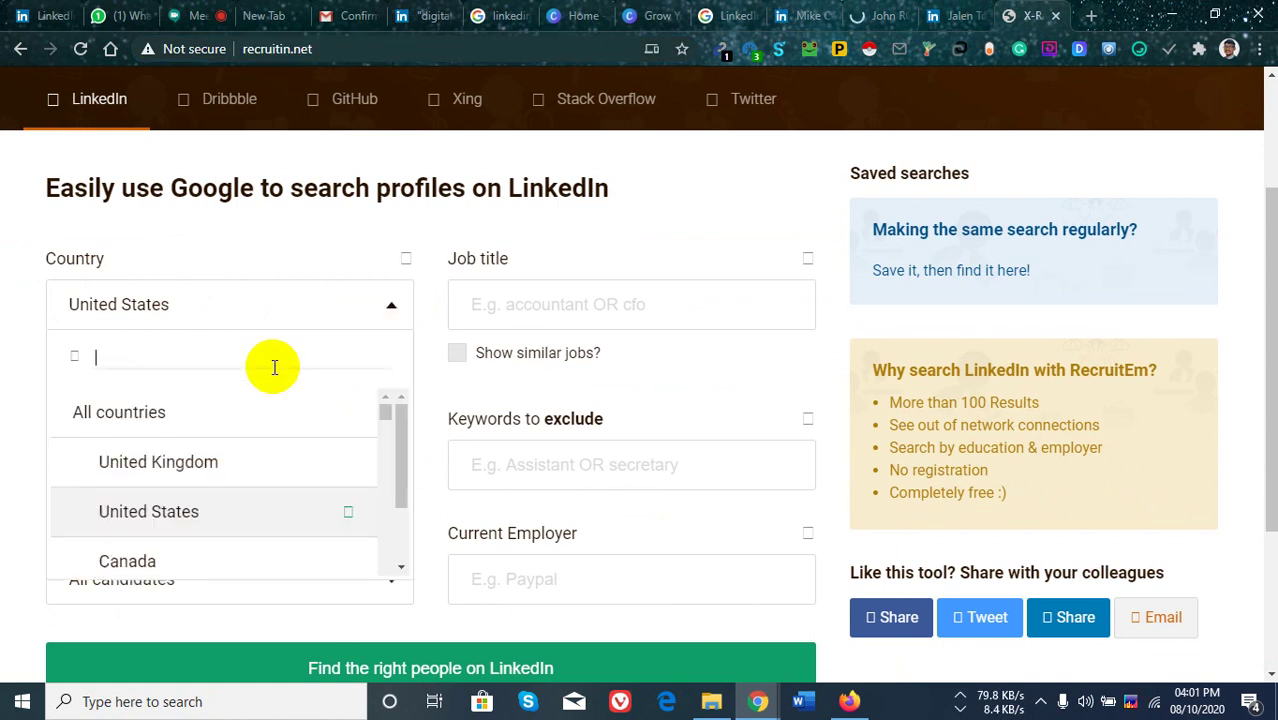
pyautogui.scroll(-2, 222, 450)
pyautogui.scroll(2, 231, 481)
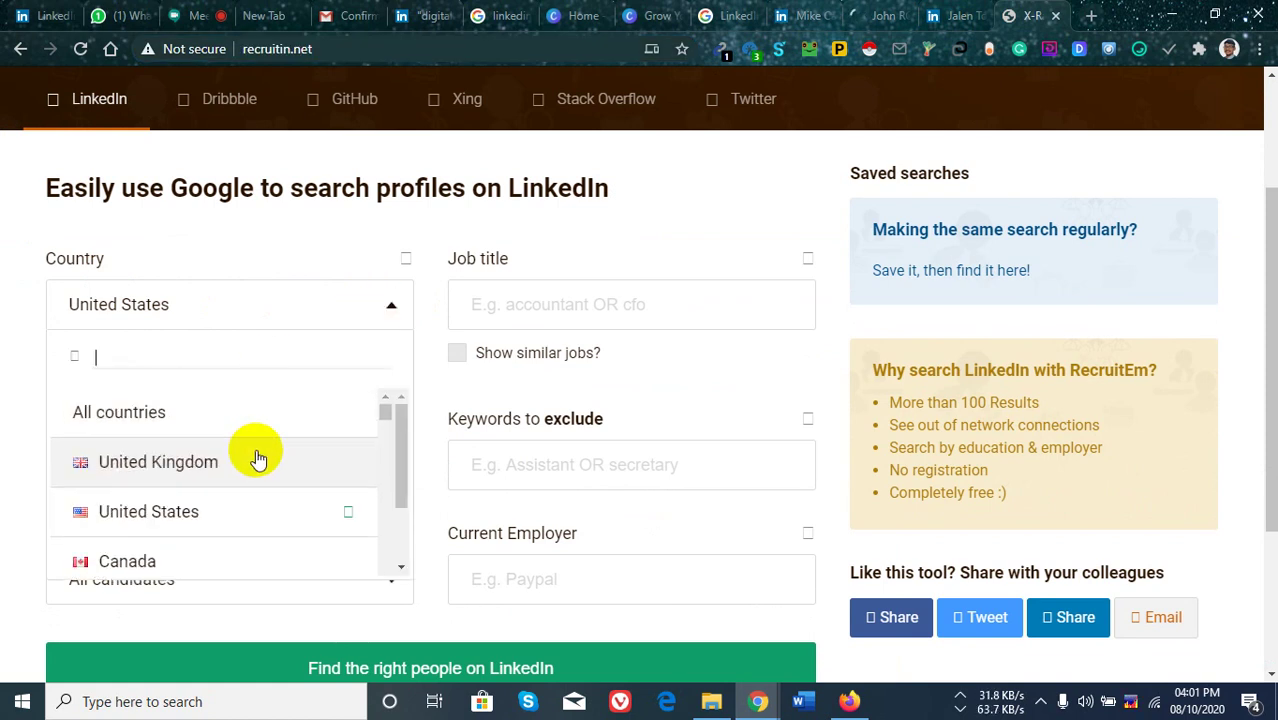
pyautogui.scroll(1, 290, 422)
pyautogui.scroll(2, 548, 285)
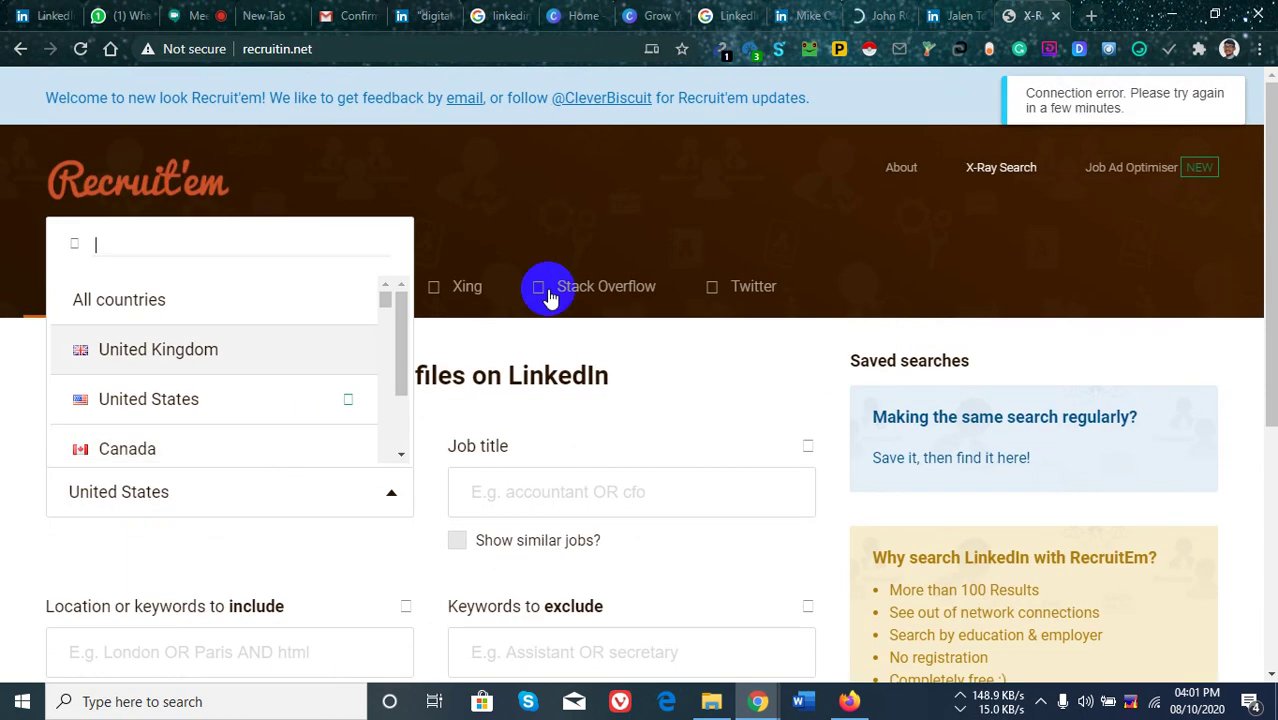
pyautogui.click(622, 251)
pyautogui.scroll(-3, 250, 360)
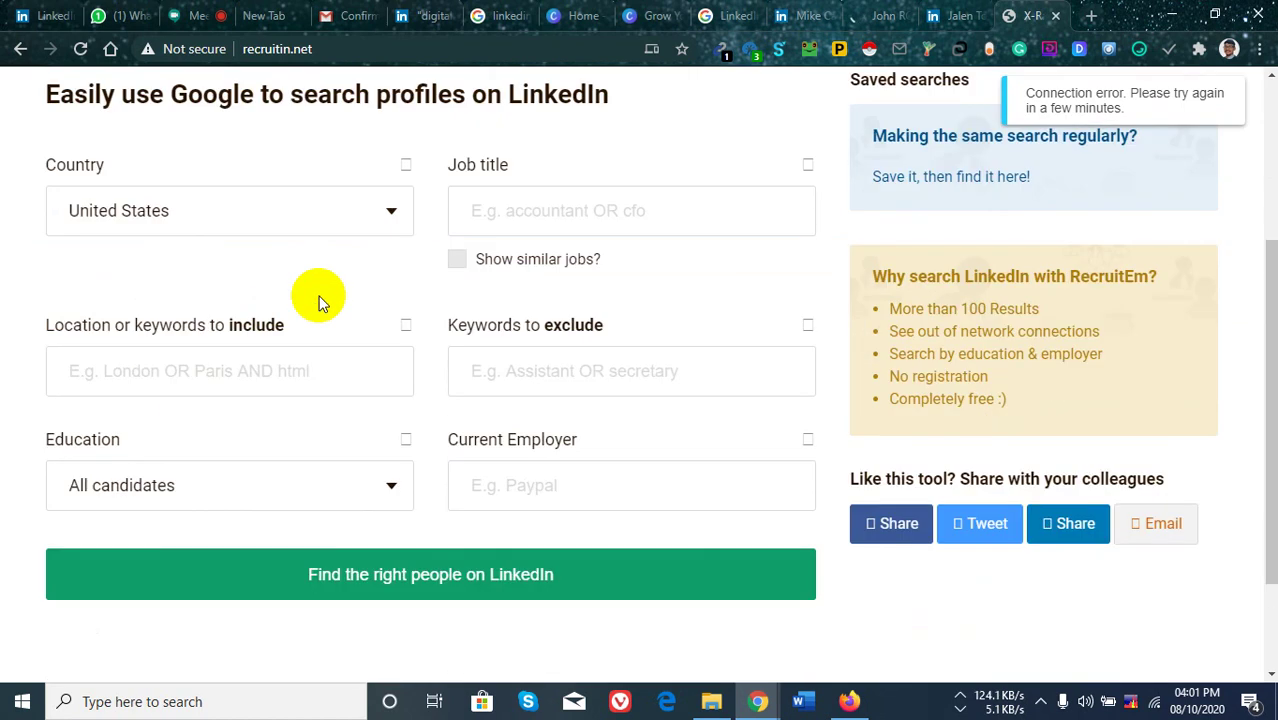
pyautogui.scroll(2, 560, 420)
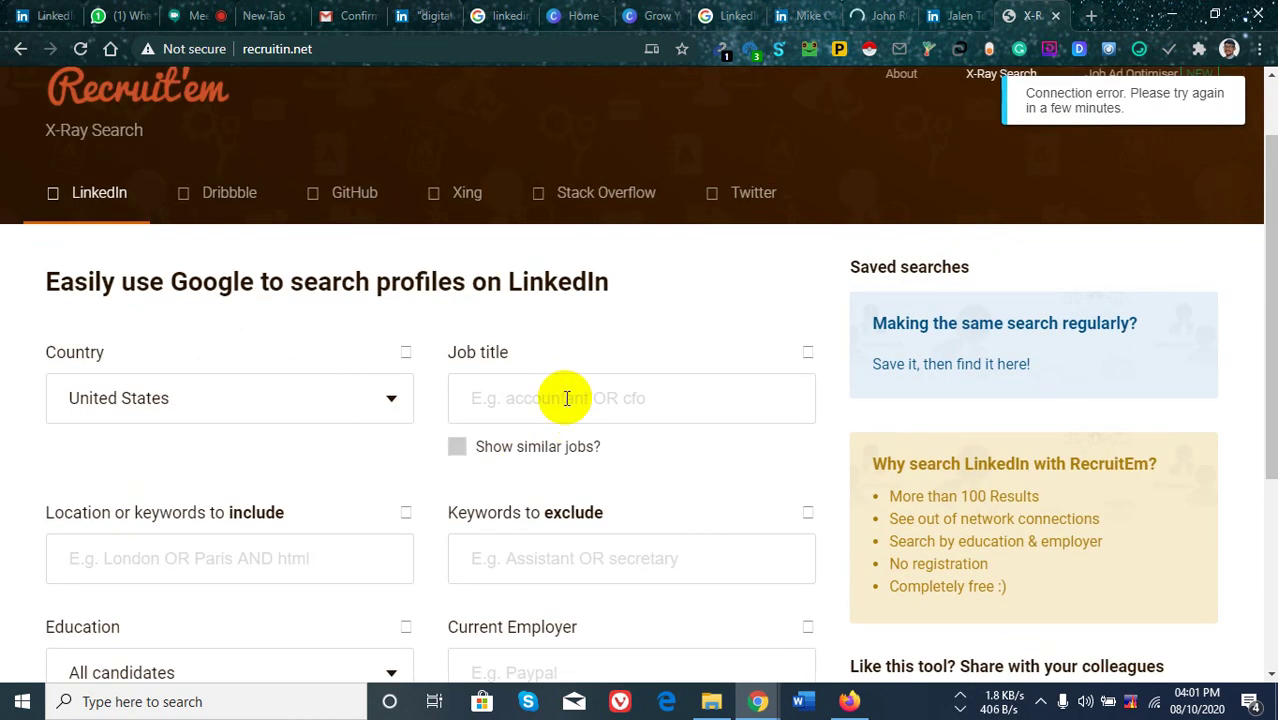
# Set Job title to the 'CEO or Director or MD or VP or President' suggestion.
pyautogui.click(562, 399)
pyautogui.write('CEO')
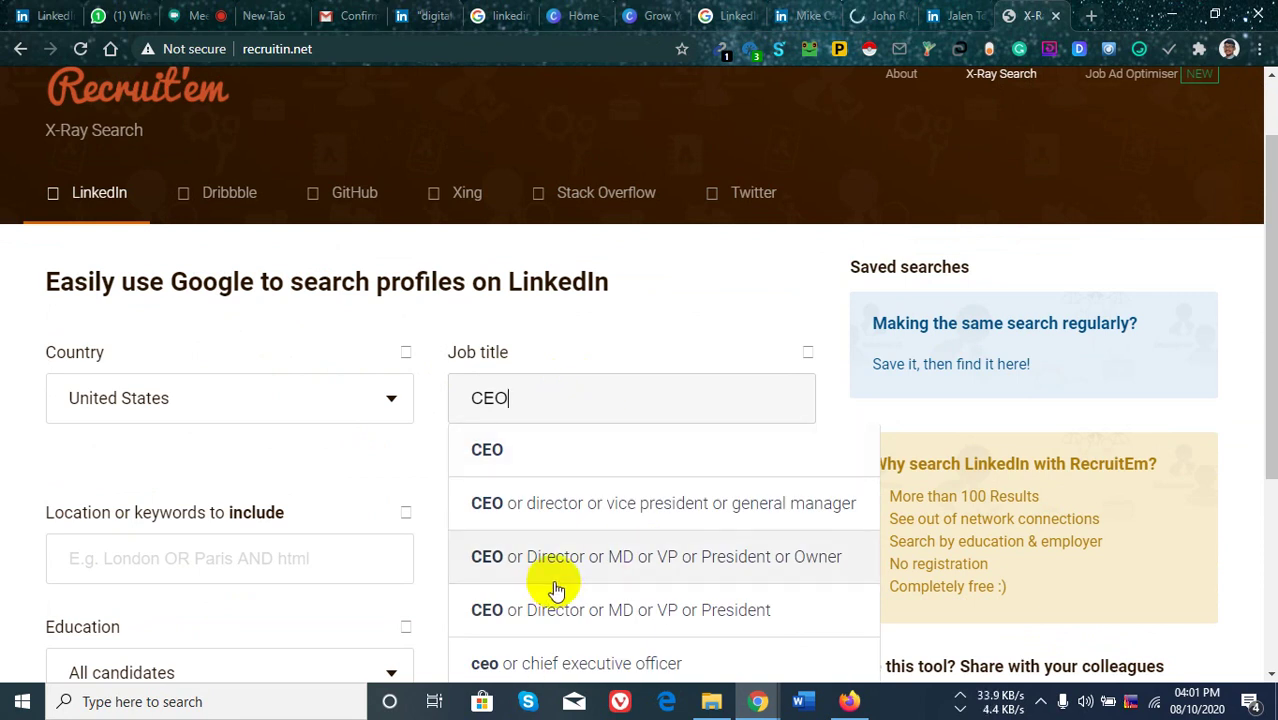
pyautogui.scroll(-2, 700, 430)
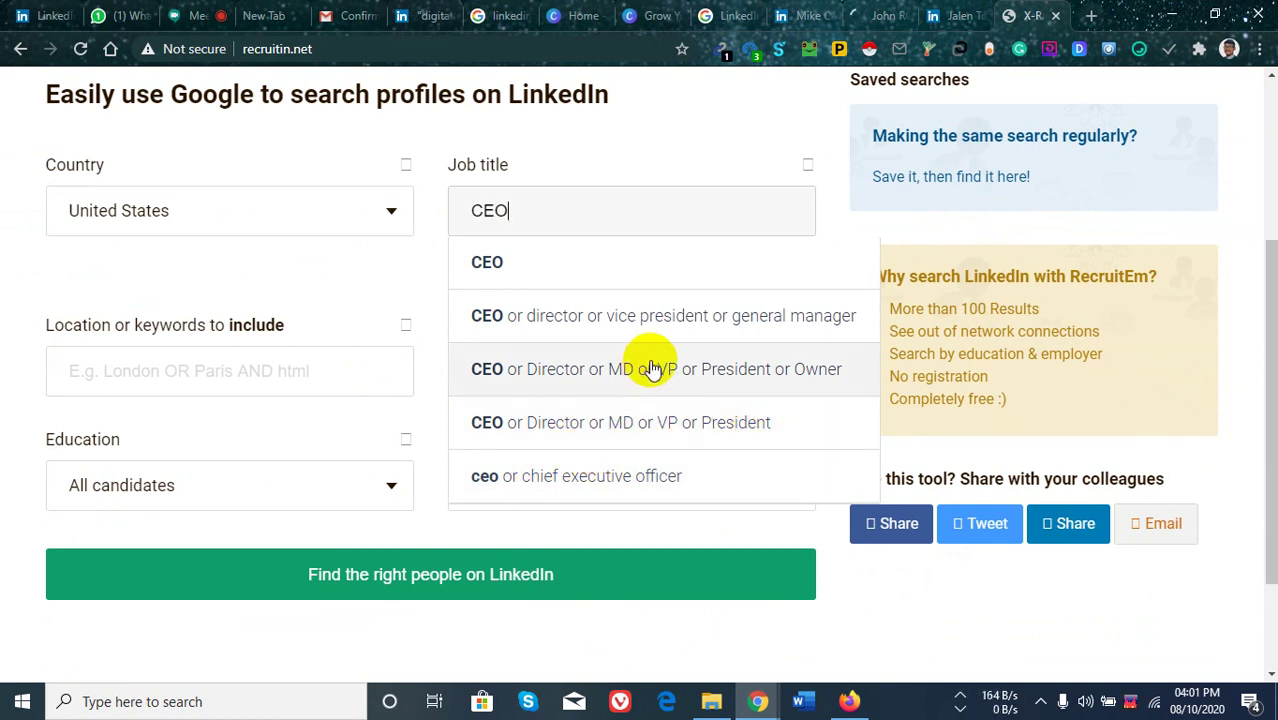
pyautogui.click(650, 428)
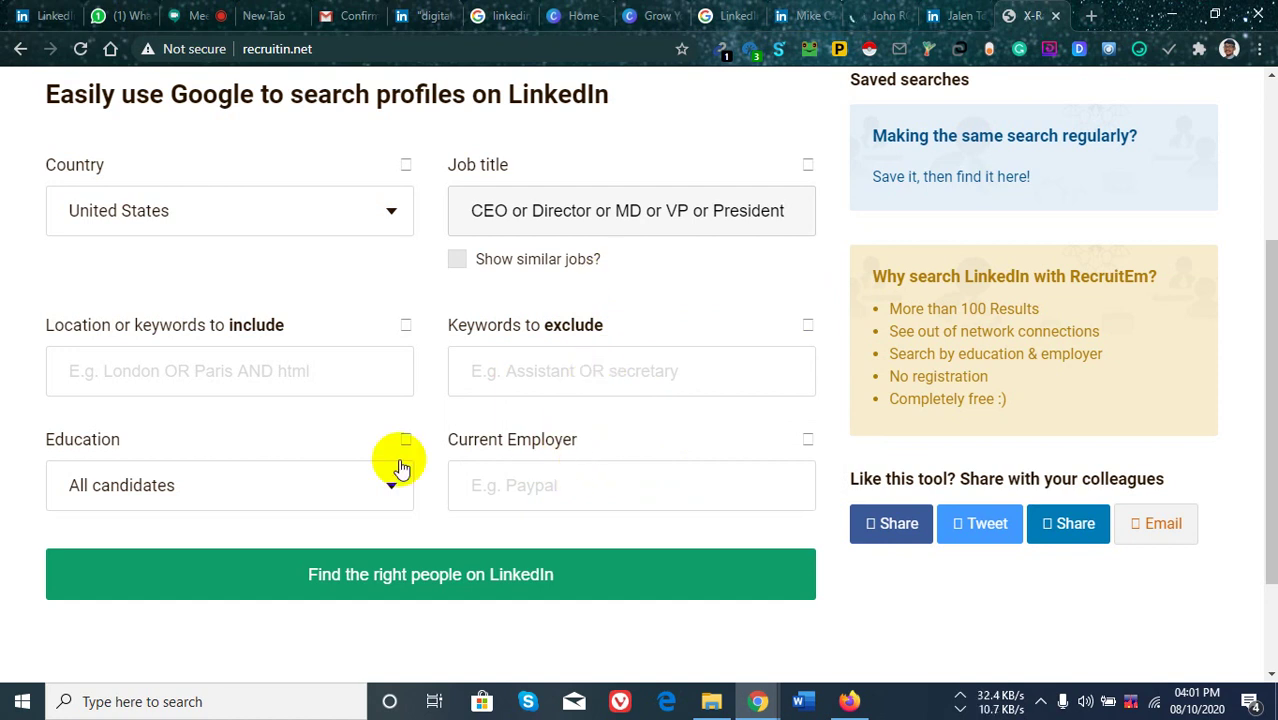
pyautogui.scroll(-2, 652, 400)
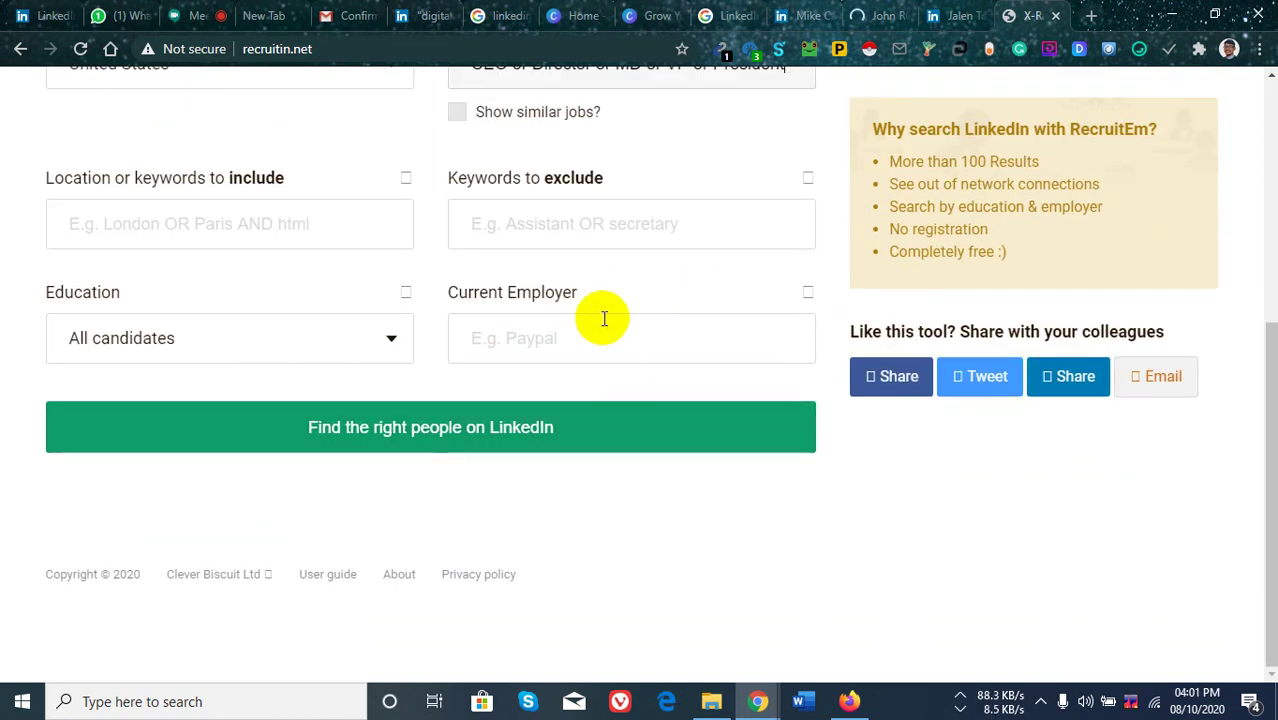
pyautogui.scroll(3, 530, 292)
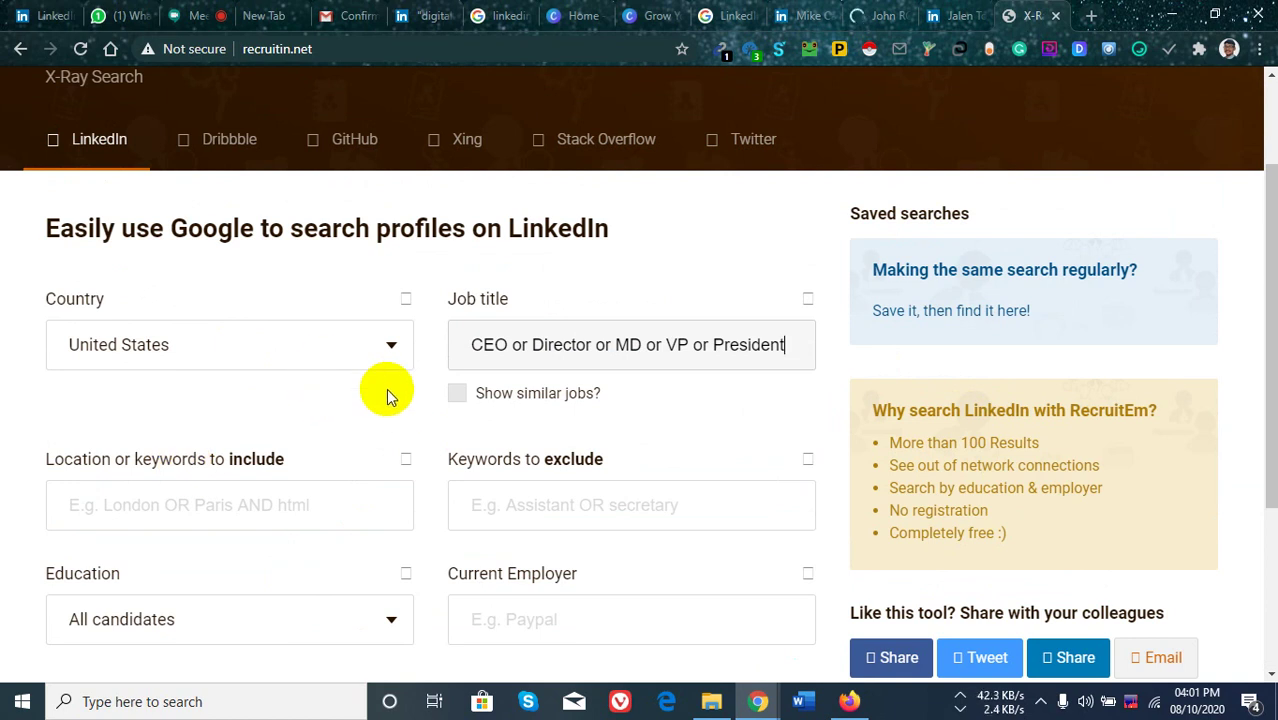
pyautogui.scroll(-2, 400, 370)
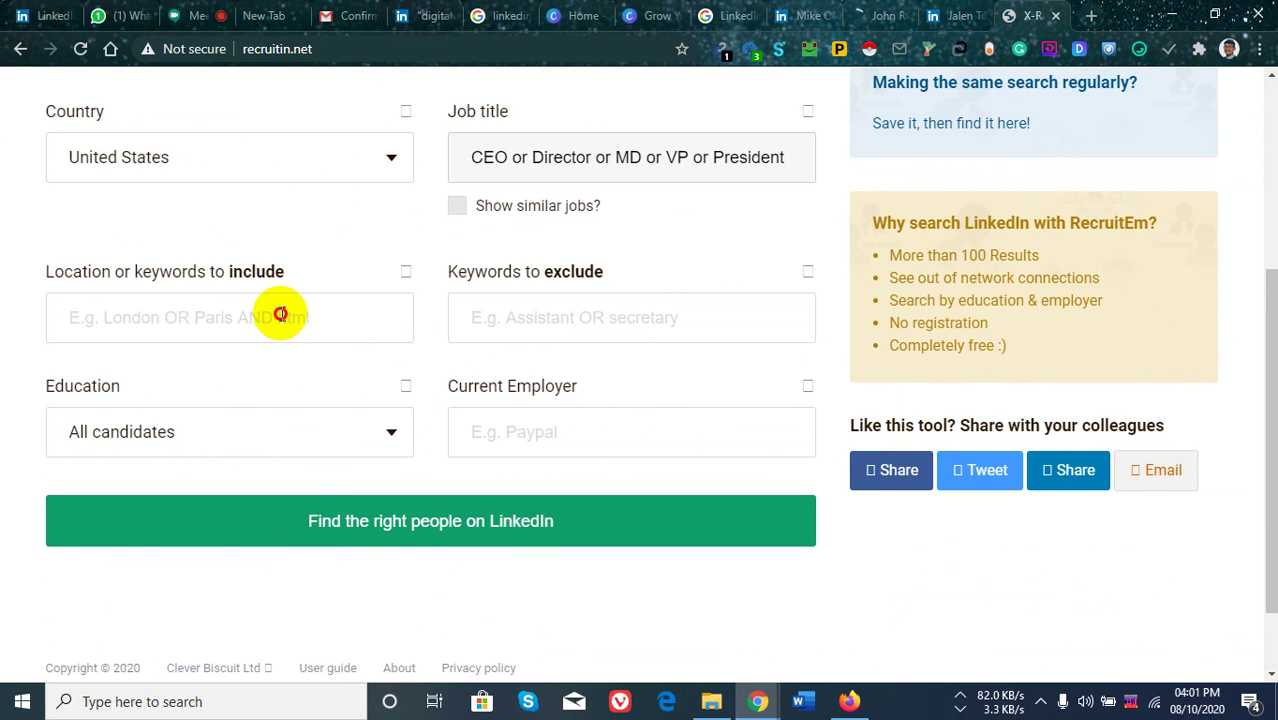
# Add 'Digital Marketing Agency' as keywords, run the search, and copy the generated Google query.
pyautogui.click(281, 315)
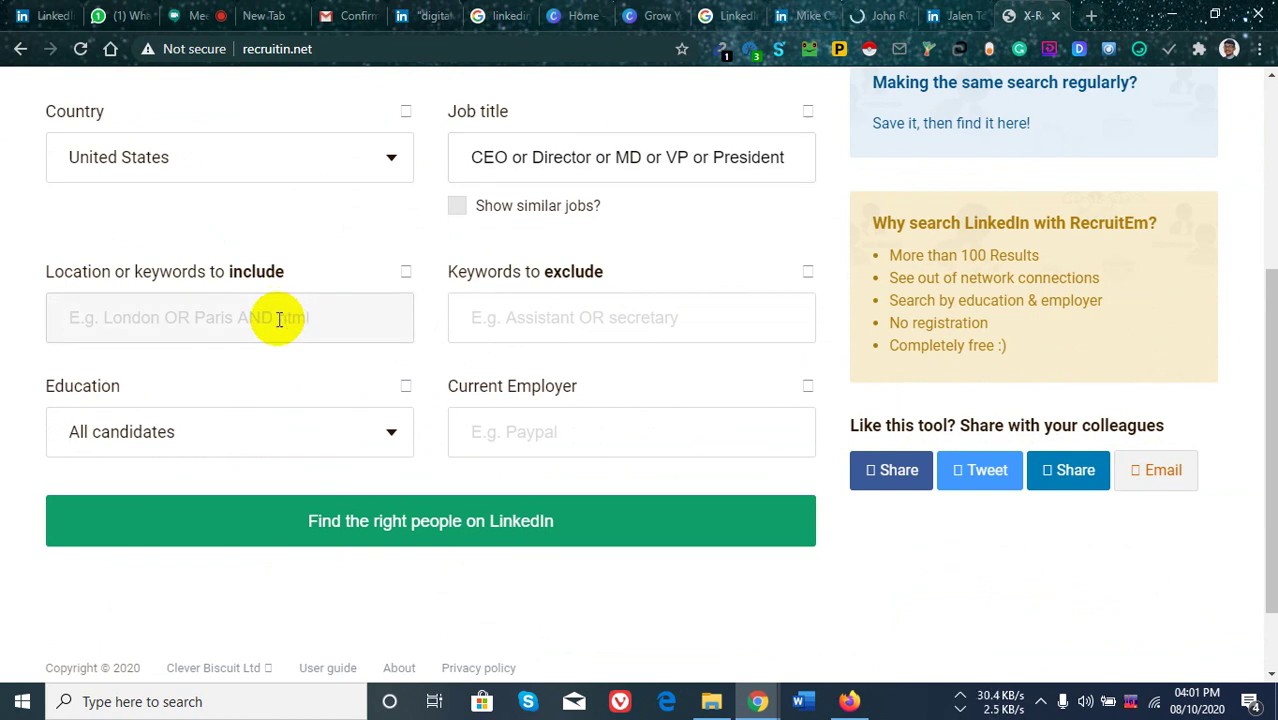
pyautogui.write('Digi')
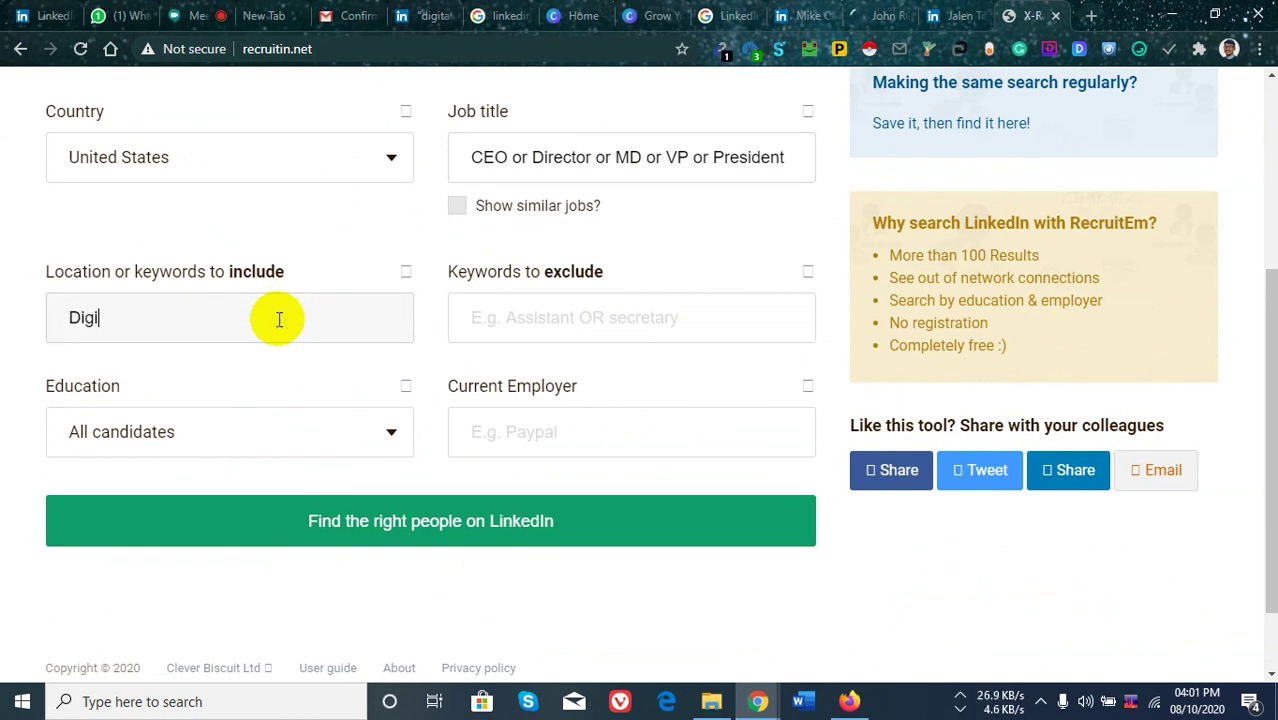
pyautogui.write('tal Marketing A')
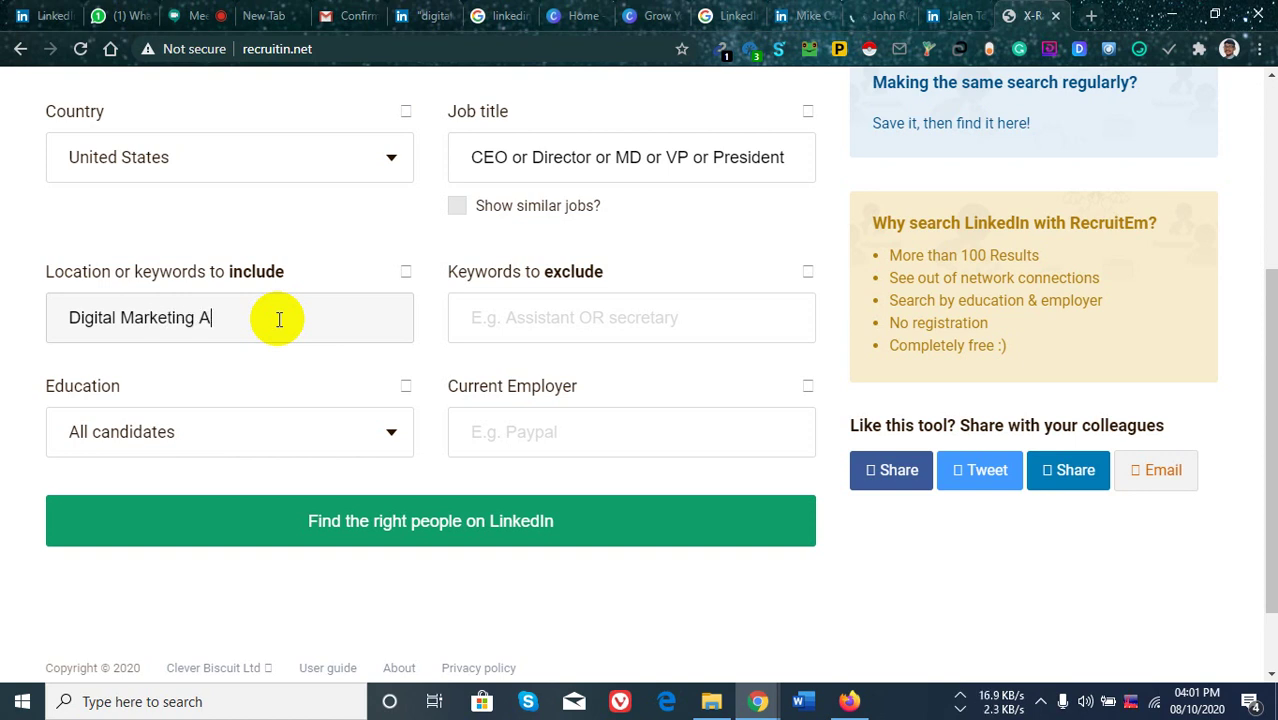
pyautogui.write('gency')
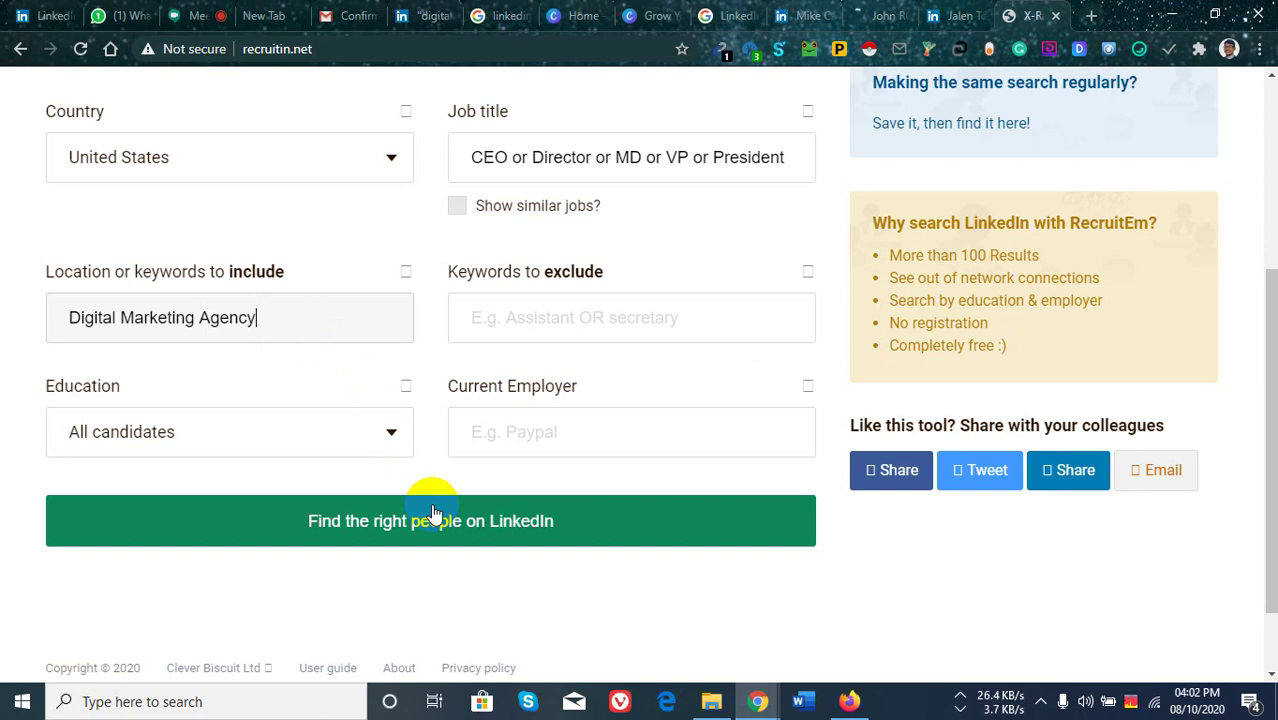
pyautogui.click(383, 522)
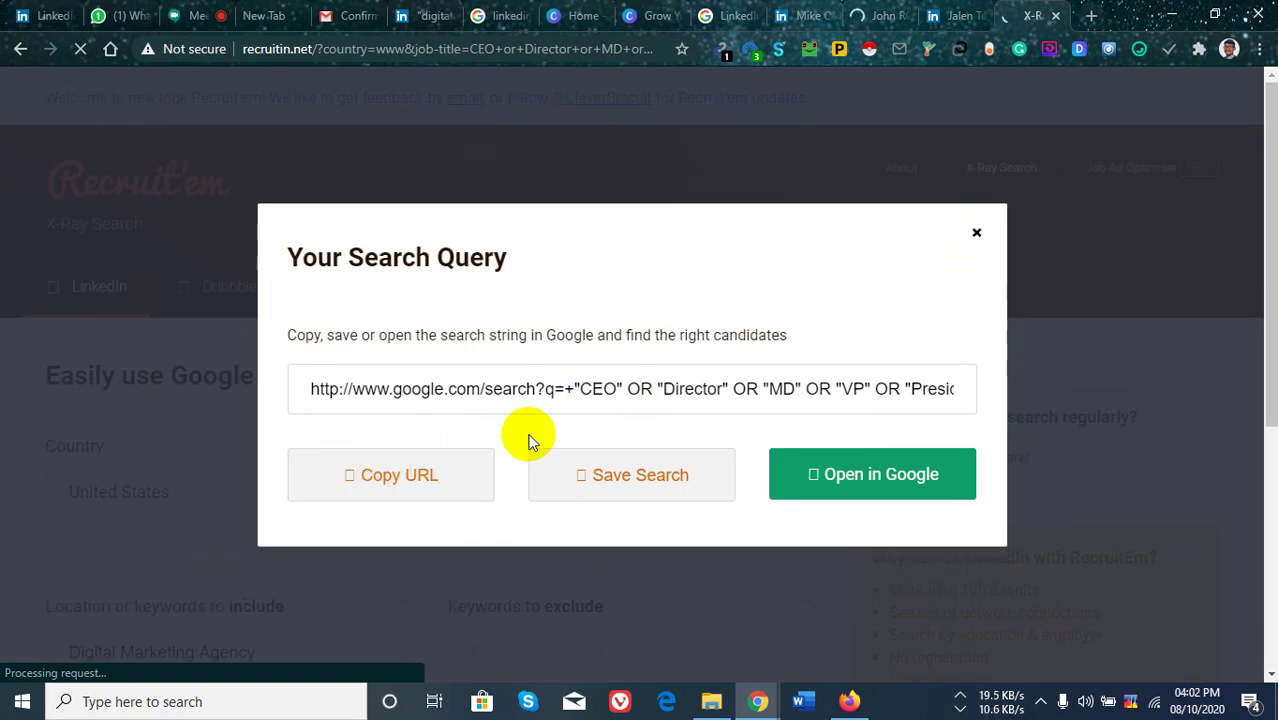
pyautogui.click(416, 479)
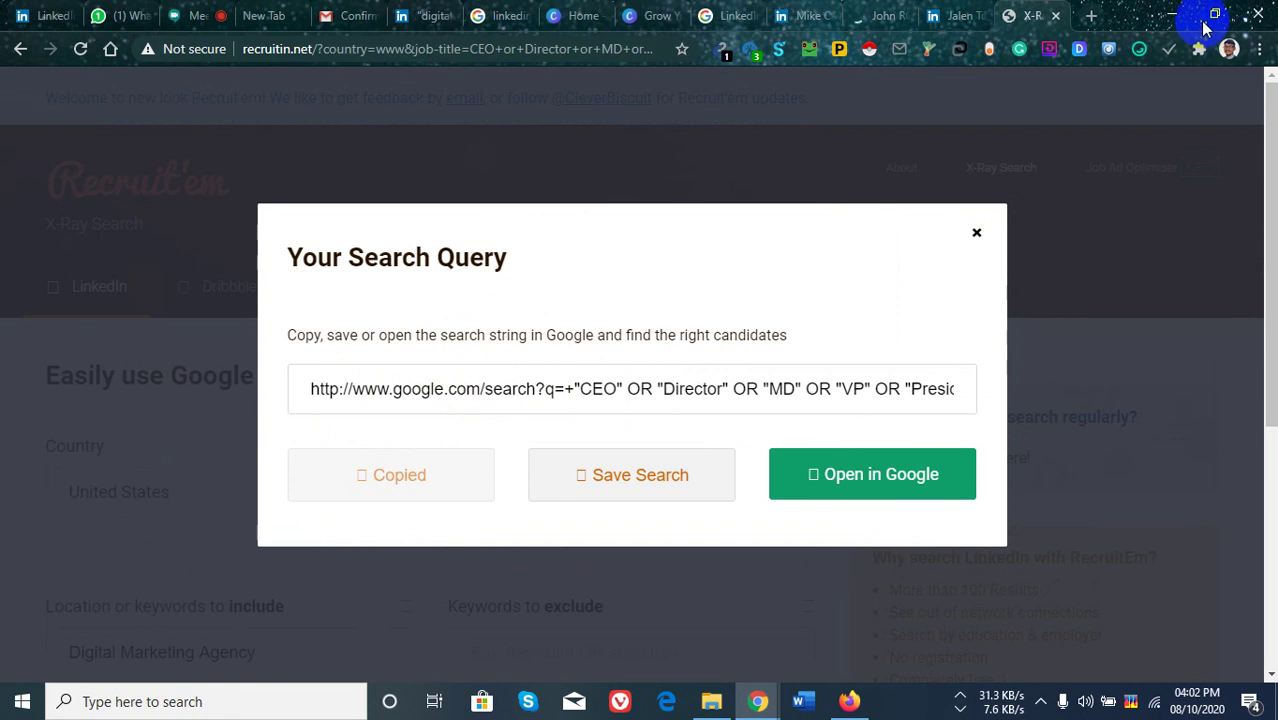
pyautogui.hotkey('ctrl', 't')
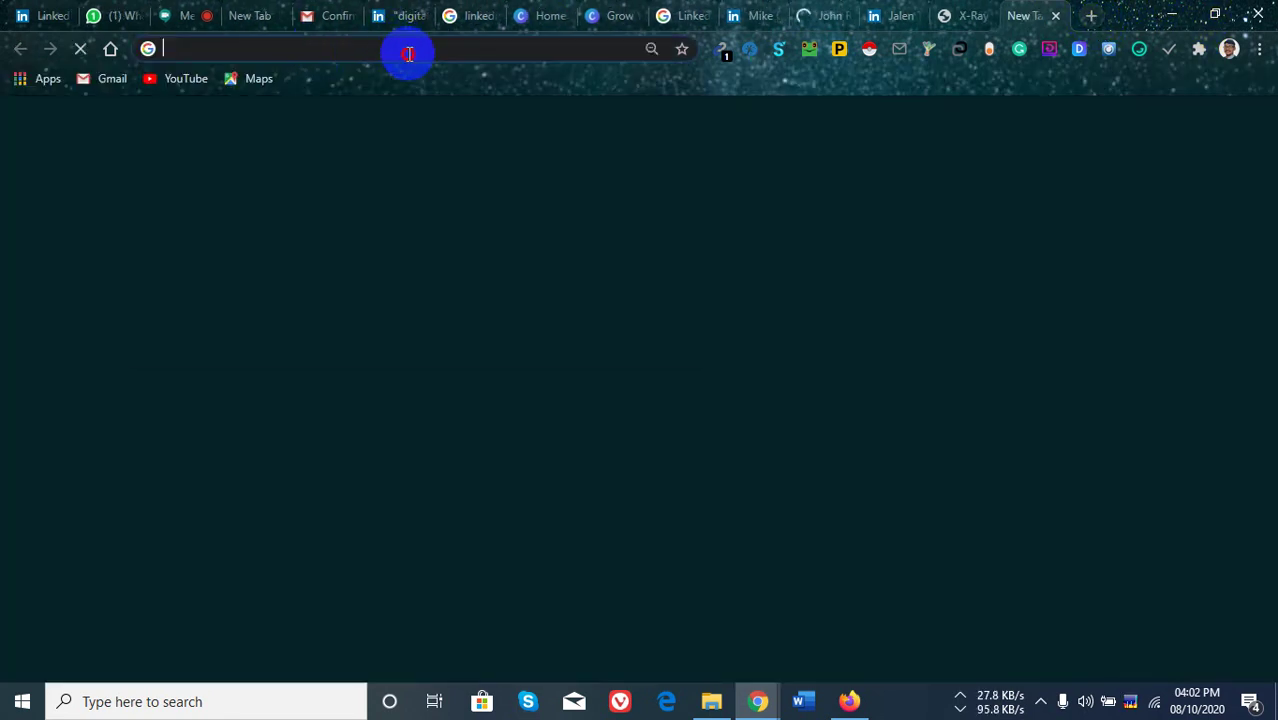
# Paste the copied X-Ray query into the new tab's address bar and run it.
pyautogui.click(408, 51)
pyautogui.hotkey('ctrl', 'v')
pyautogui.press('Return')
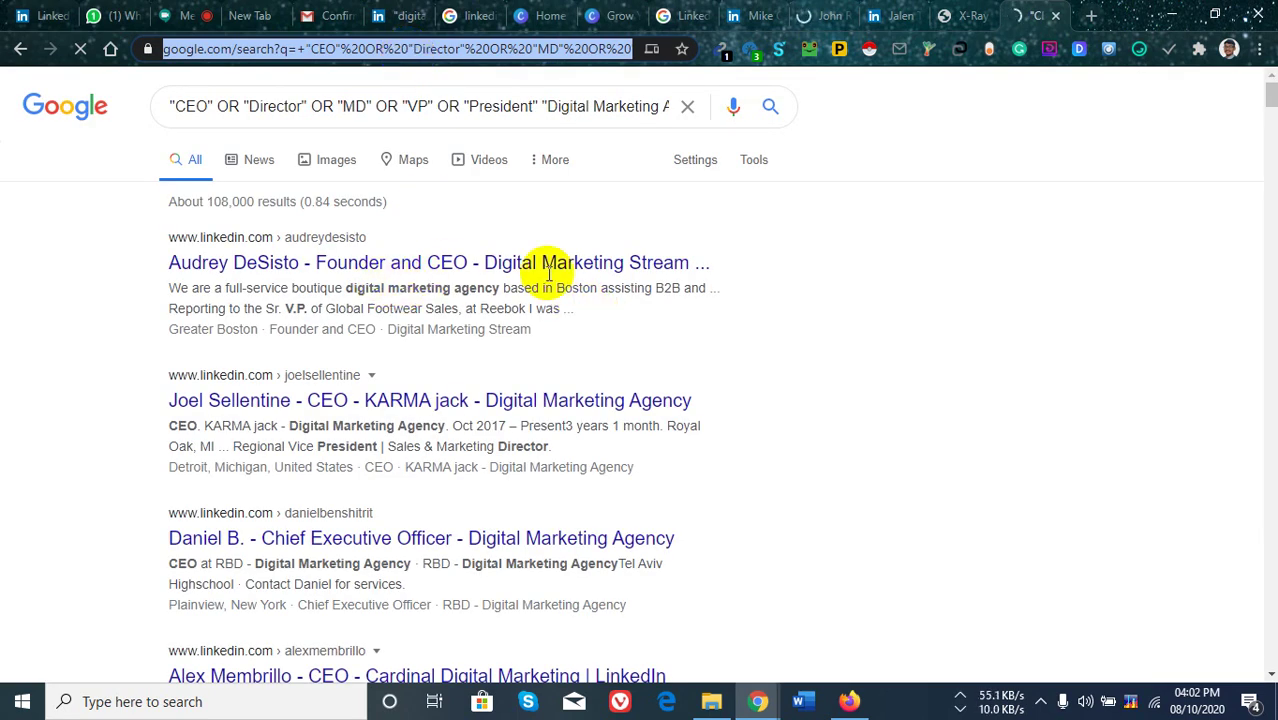
# Scroll through the roughly 108,000 LinkedIn profile results and bring up link options on the first.
pyautogui.scroll(-3, 736, 434)
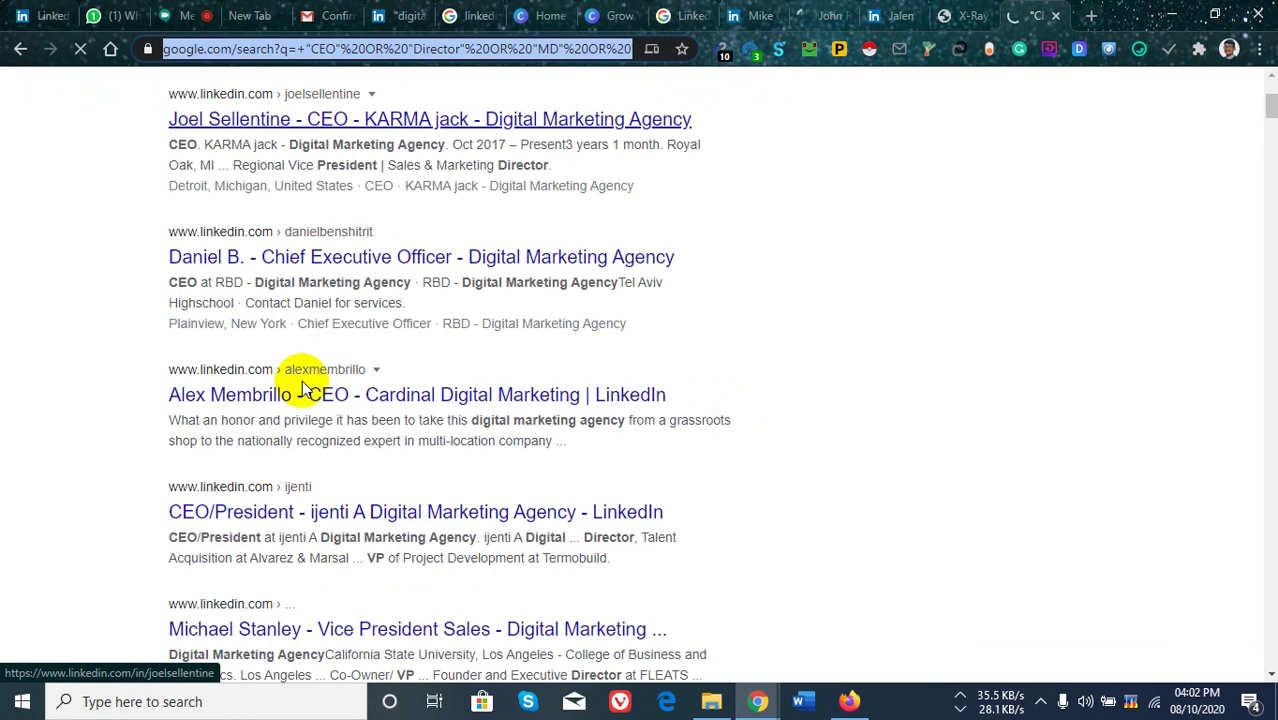
pyautogui.scroll(-9, 340, 358)
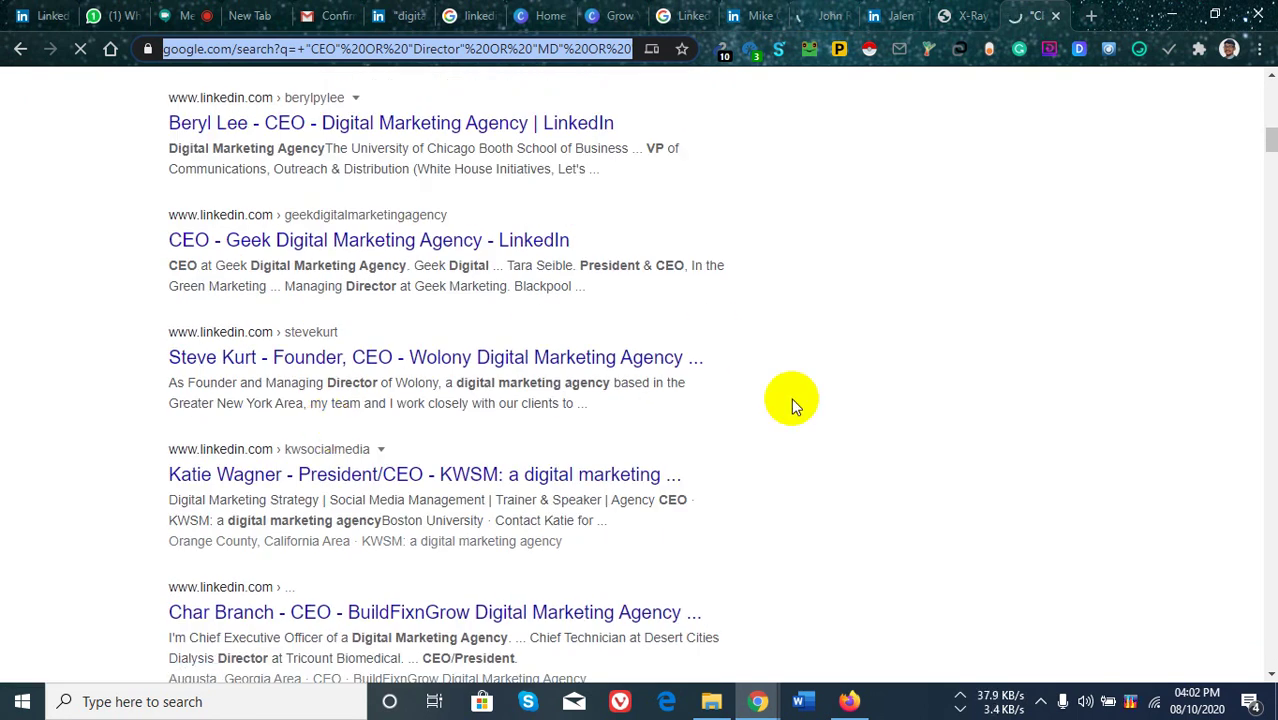
pyautogui.scroll(-3, 700, 370)
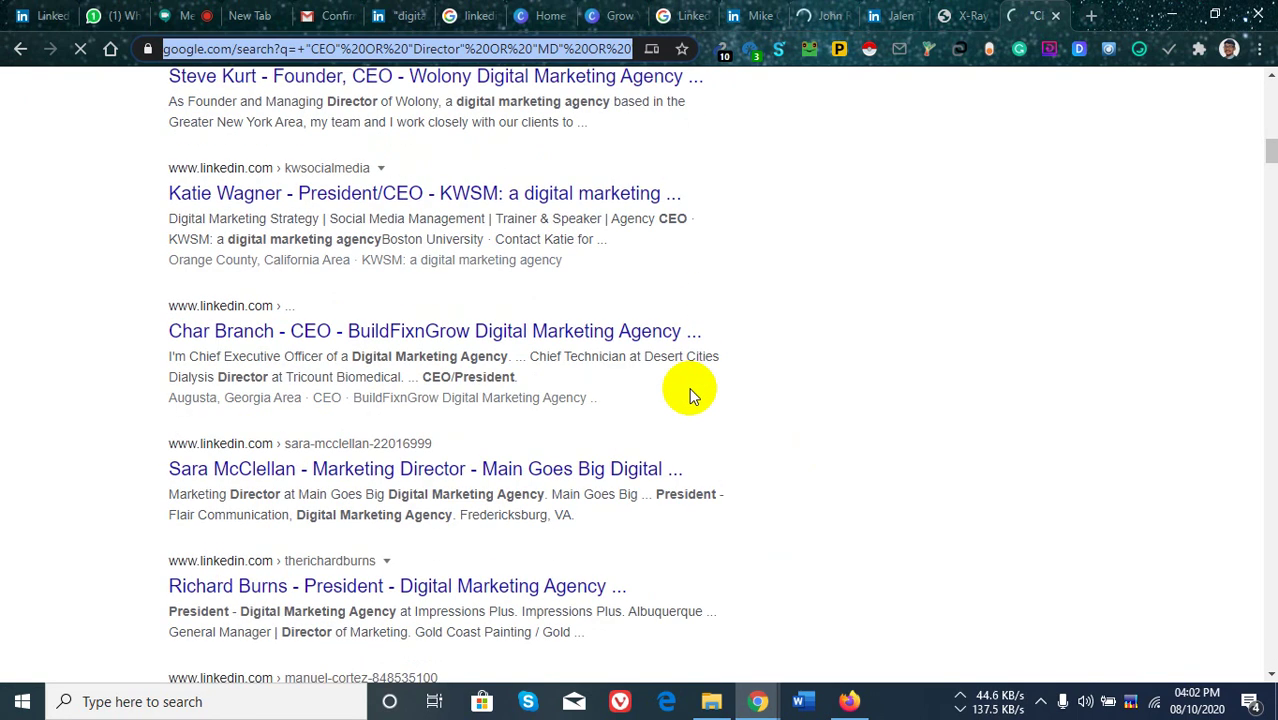
pyautogui.scroll(-12, 685, 391)
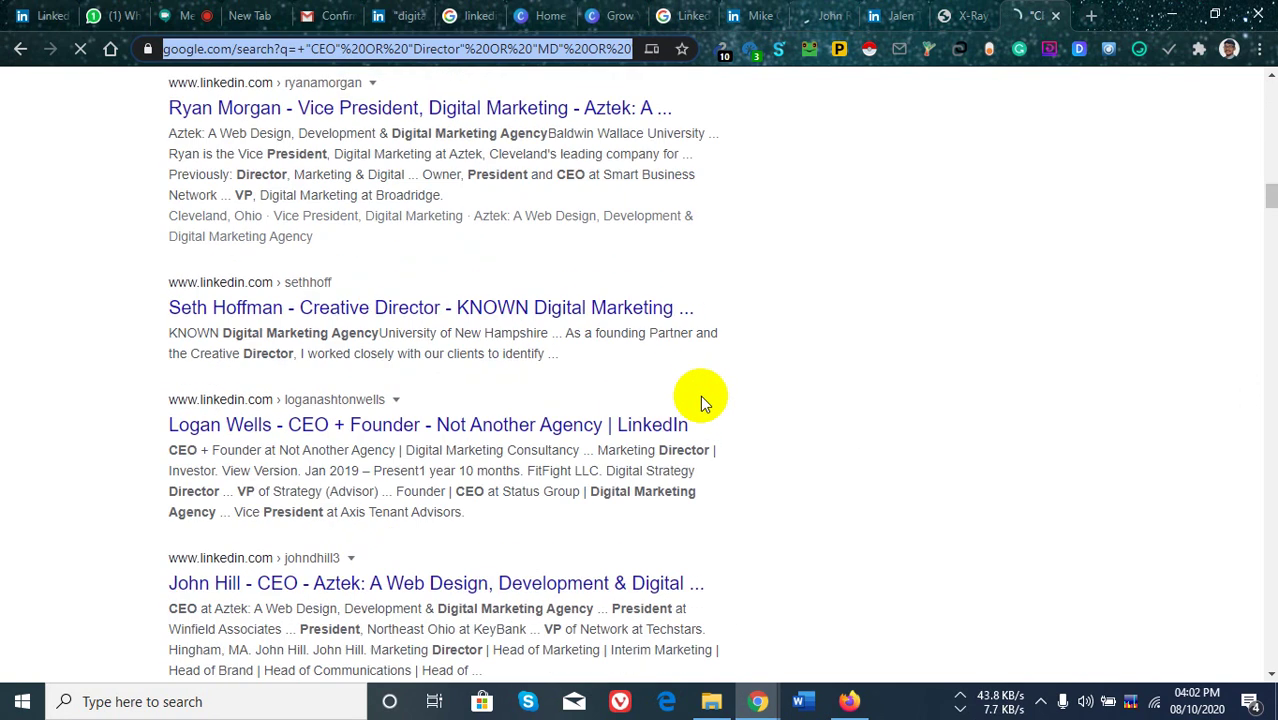
pyautogui.scroll(-15, 703, 380)
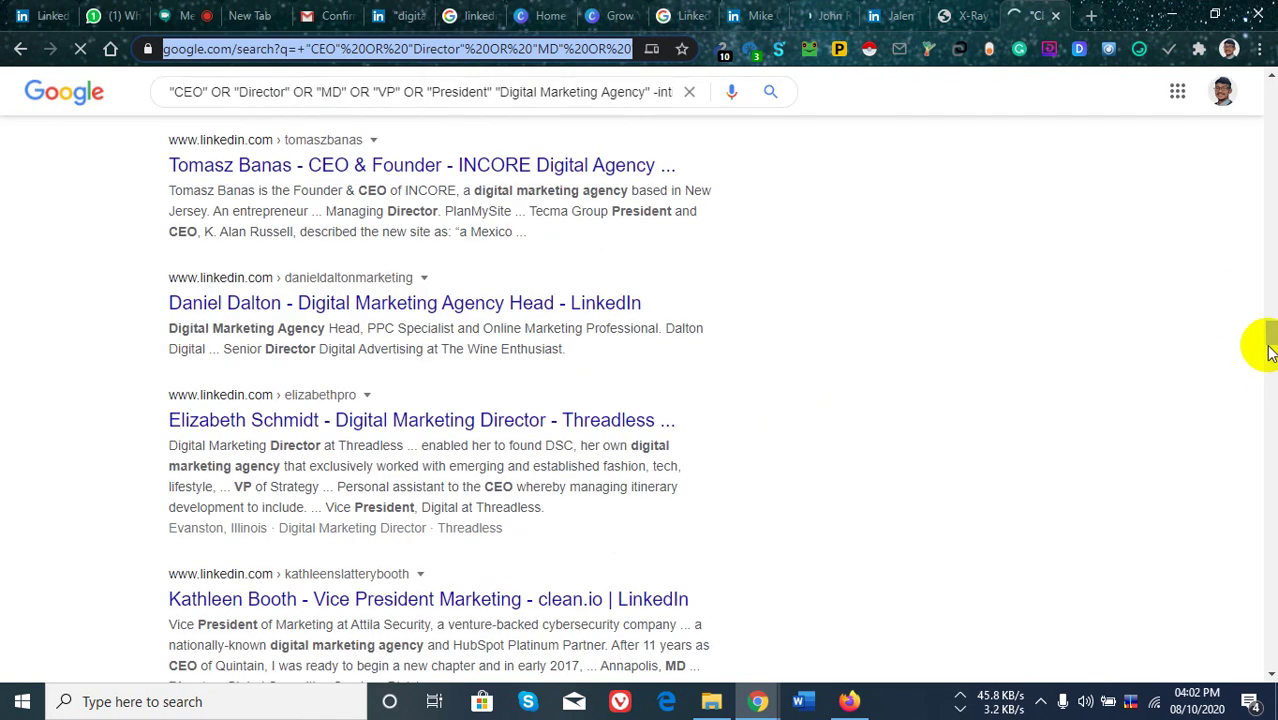
pyautogui.moveTo(1272, 338); pyautogui.dragTo(1270, 616)
pyautogui.scroll(-10, 585, 399)
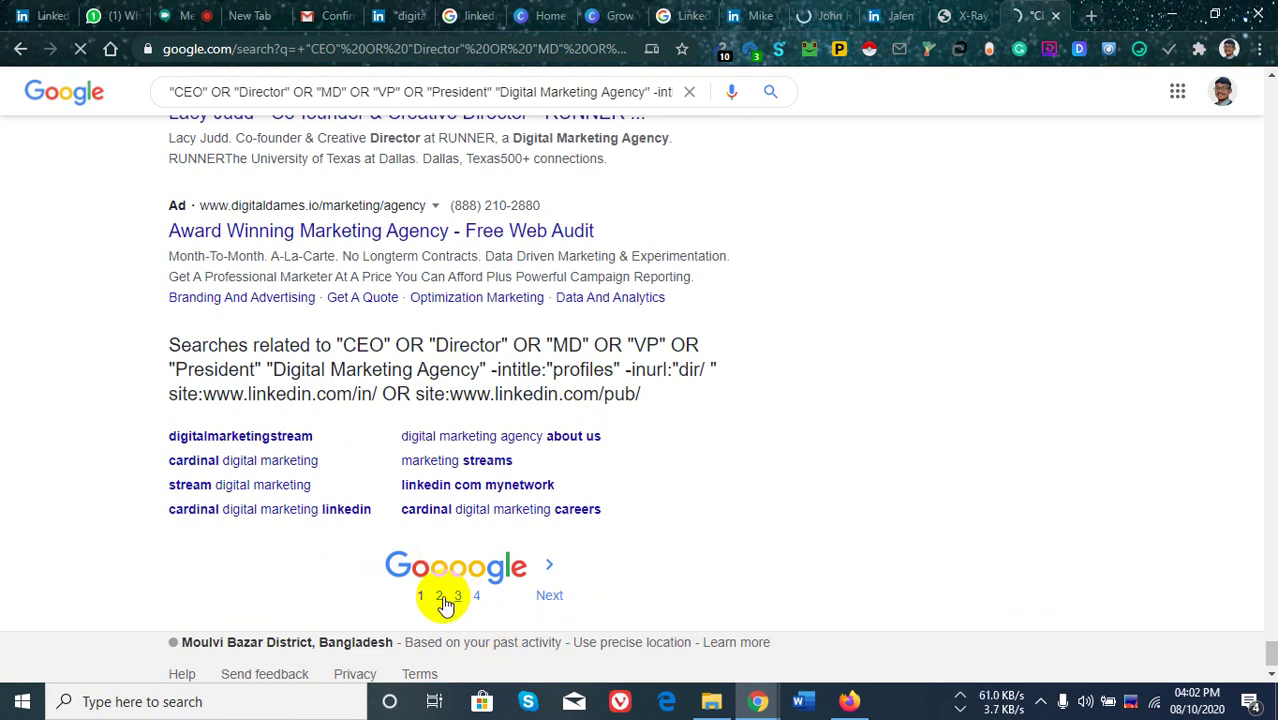
pyautogui.scroll(5, 1150, 535)
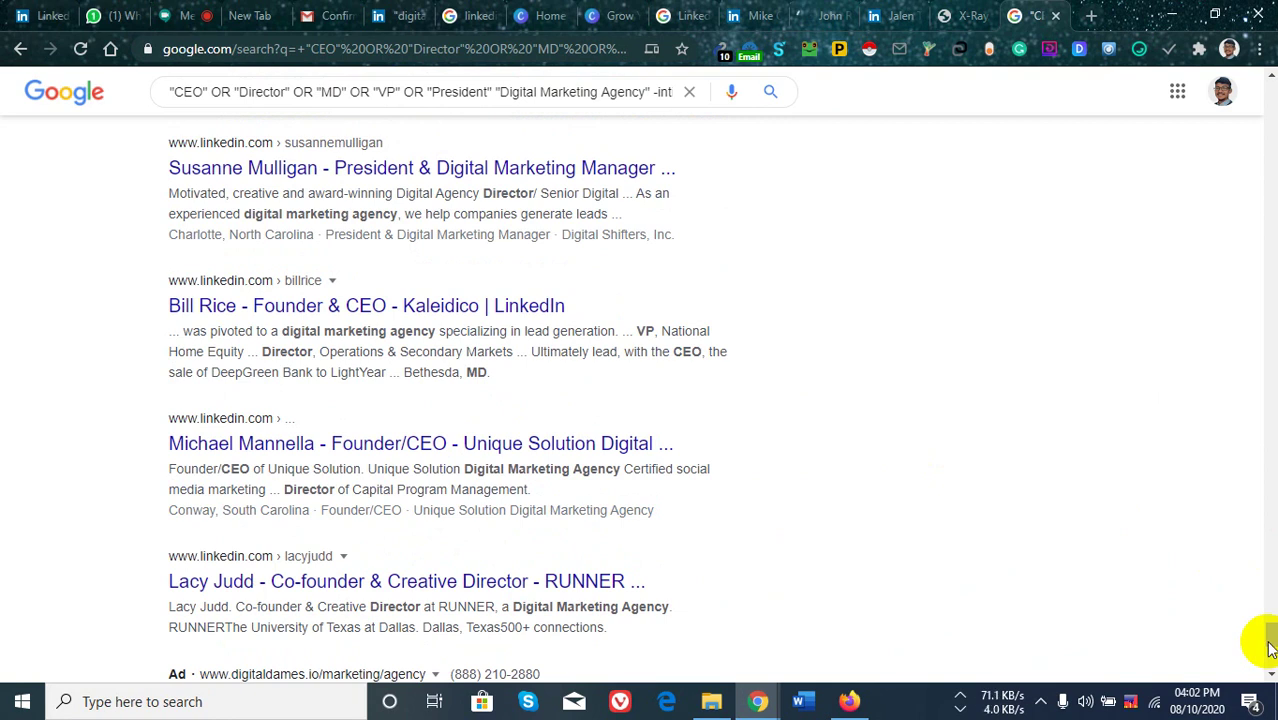
pyautogui.moveTo(1262, 628); pyautogui.dragTo(1150, 112)
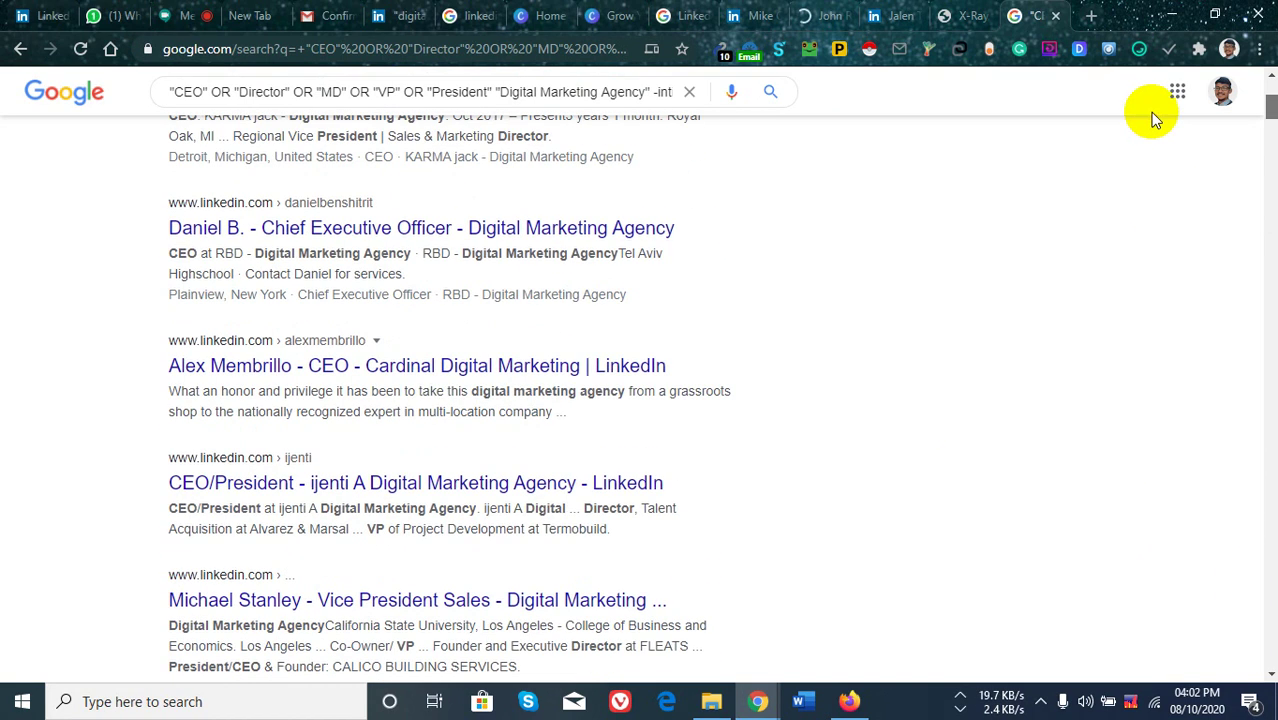
pyautogui.scroll(3, 965, 461)
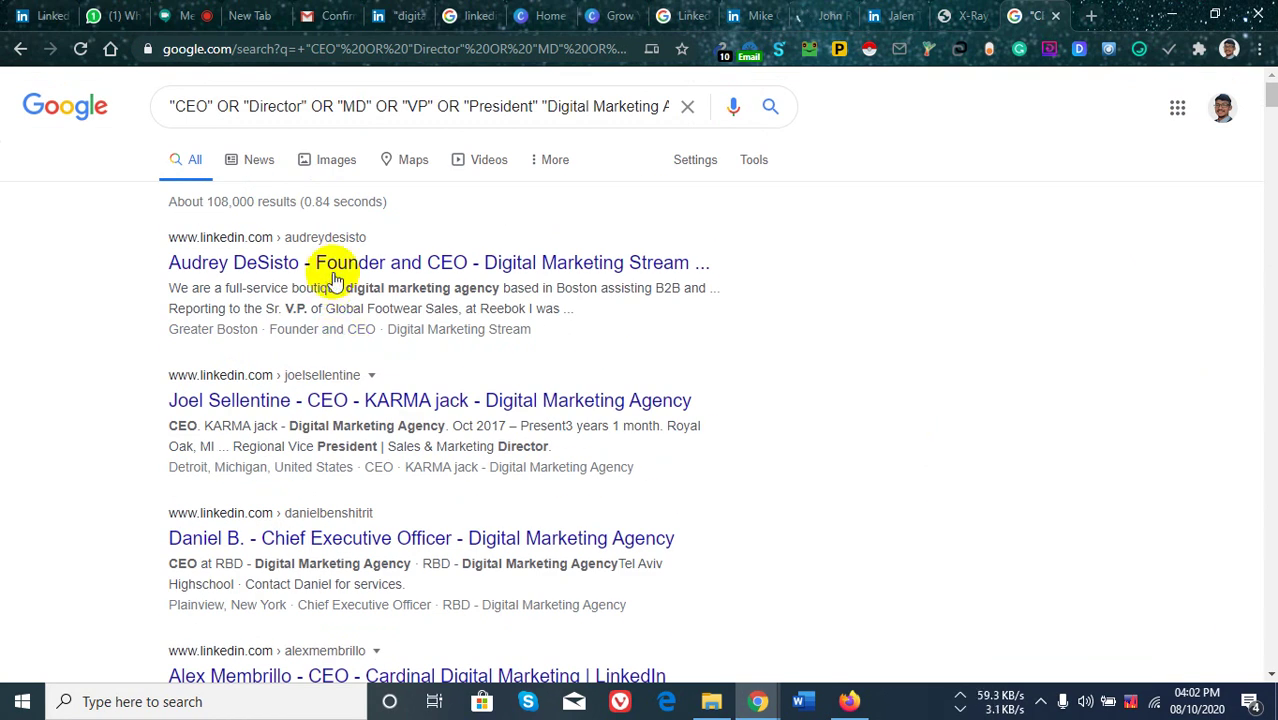
pyautogui.rightClick(336, 265)
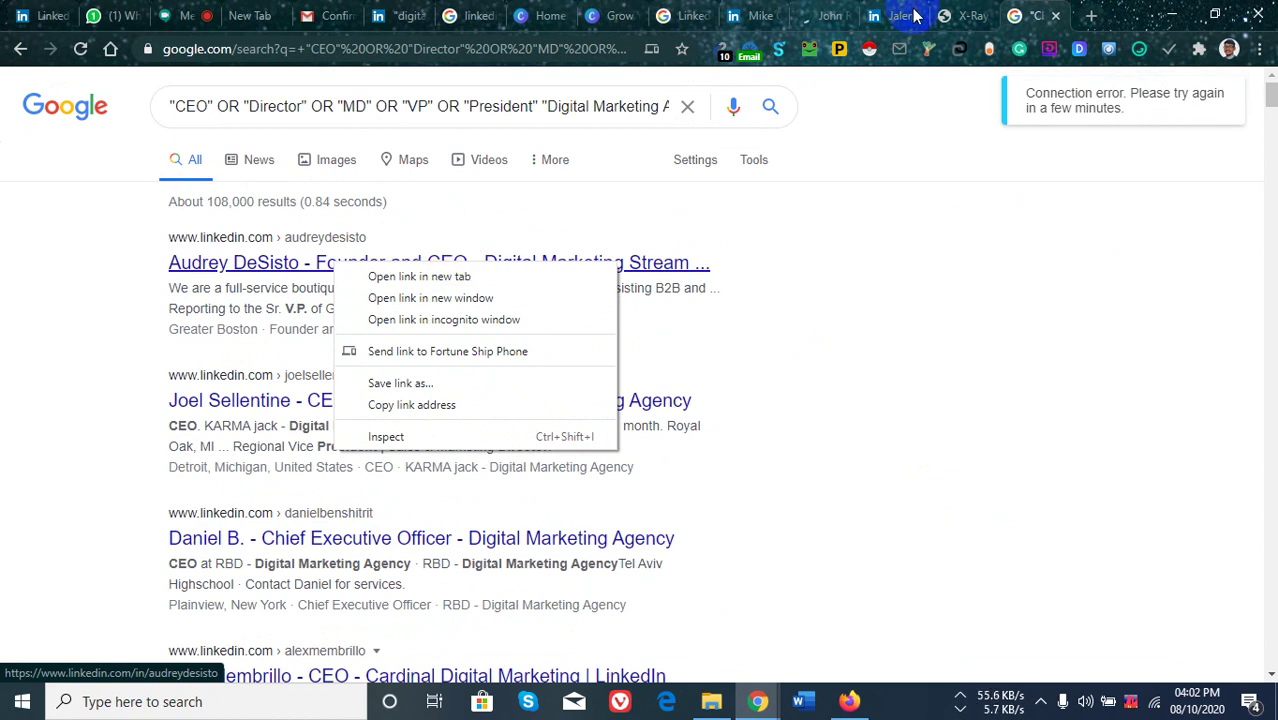
# Try opening a hidden 'LinkedIn Member' result, dismiss the limited-visibility notice, and return to Google results.
pyautogui.click(897, 214)
pyautogui.click(395, 15)
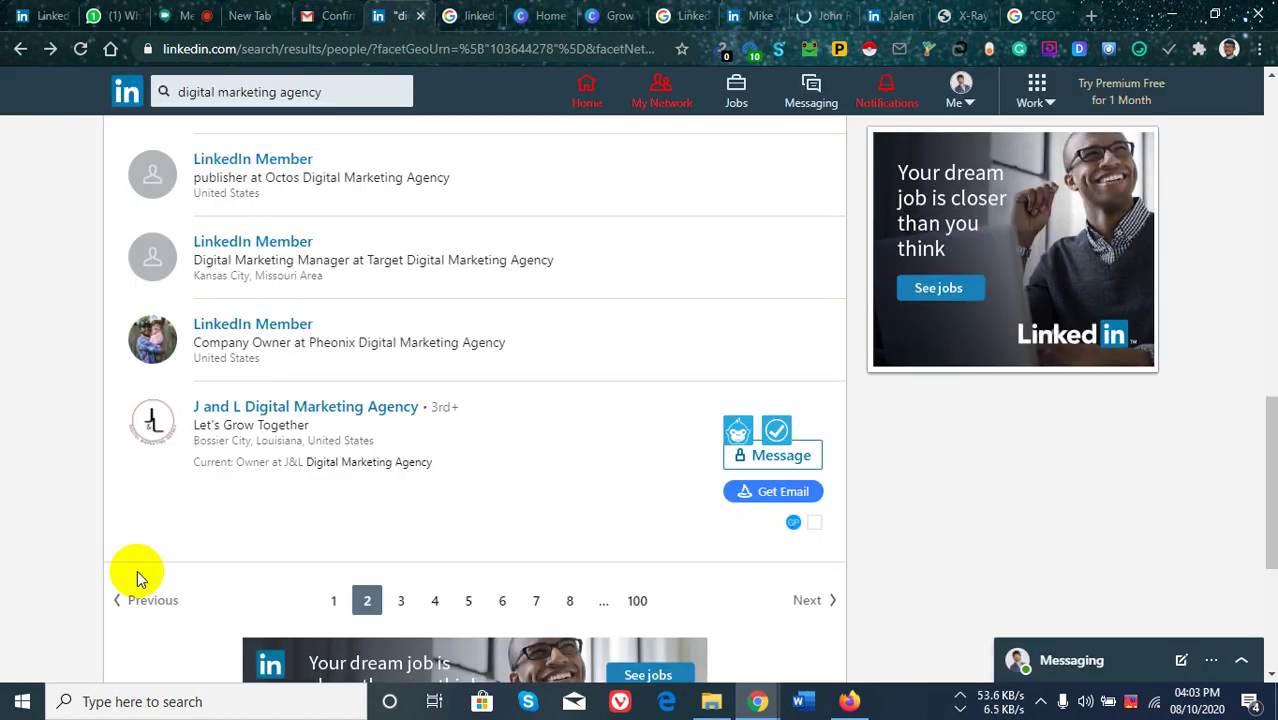
pyautogui.scroll(2, 297, 331)
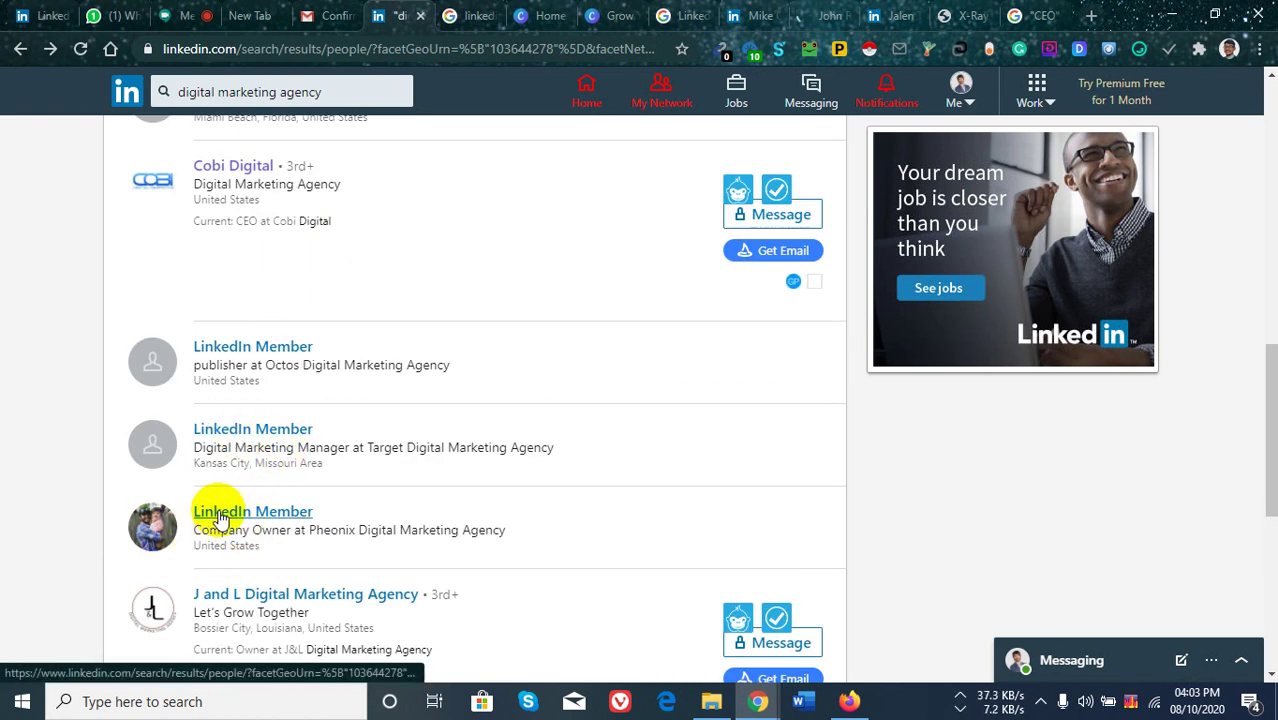
pyautogui.click(220, 513)
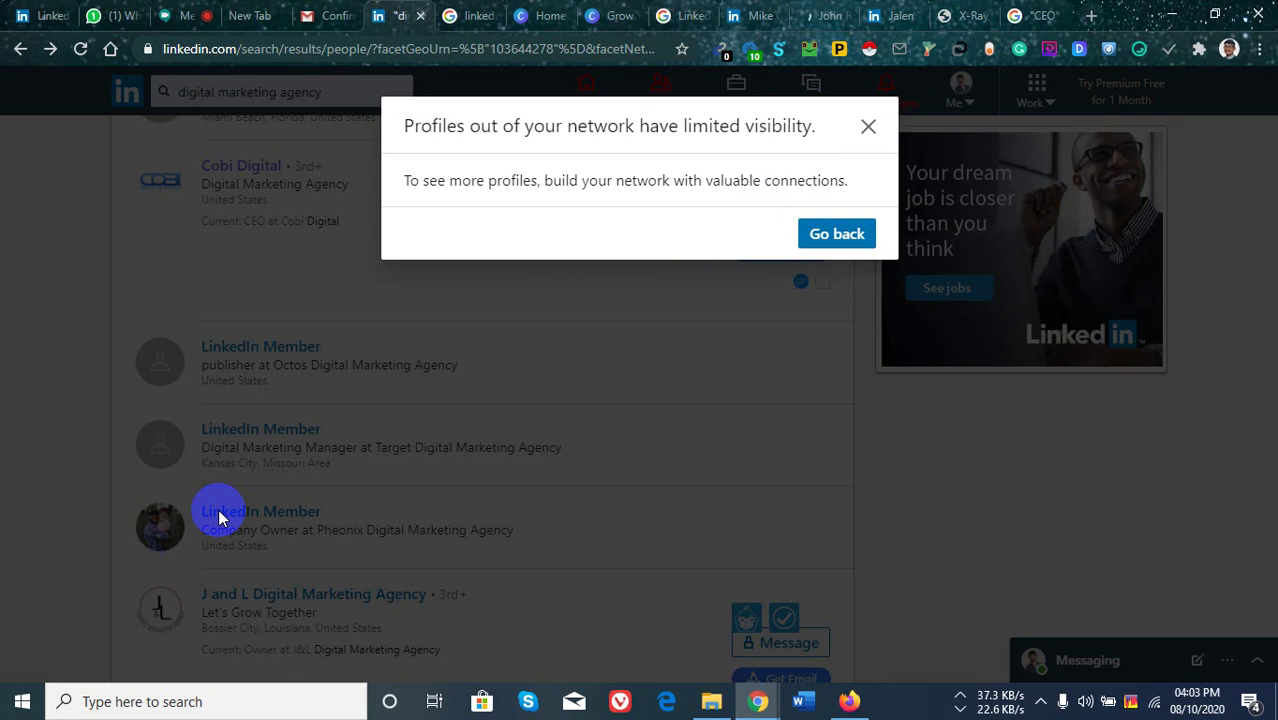
pyautogui.click(836, 240)
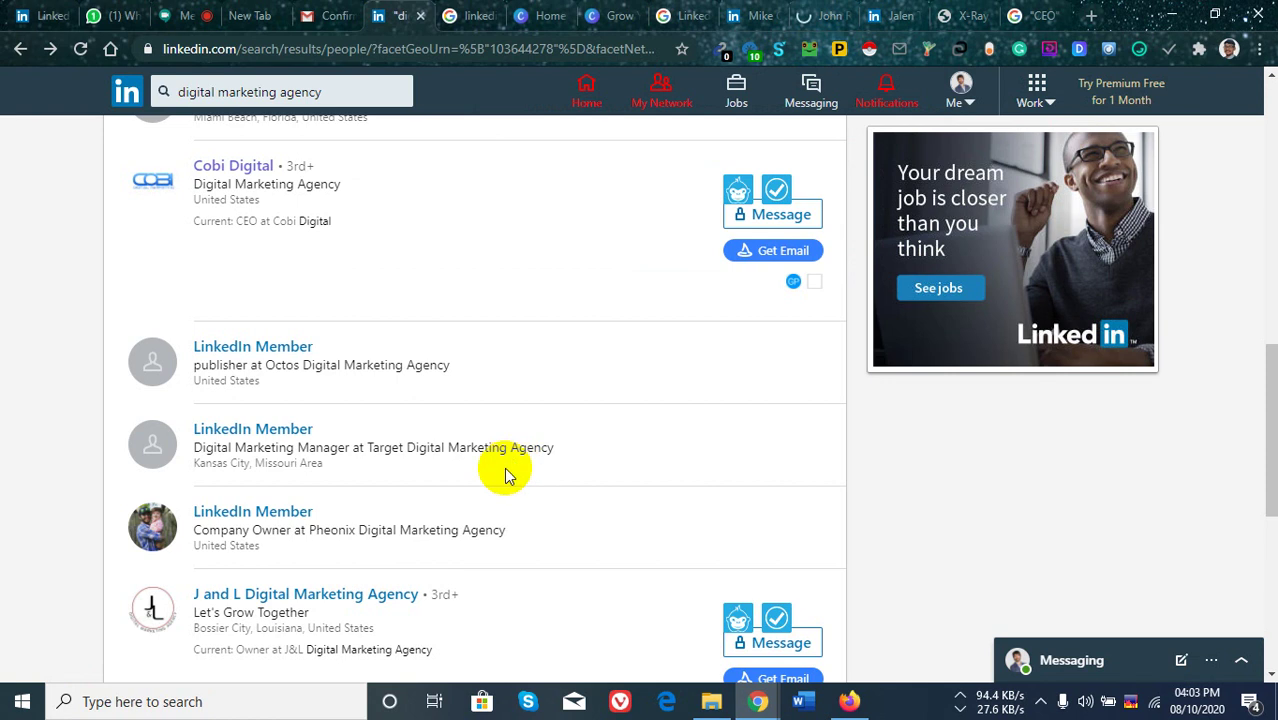
pyautogui.scroll(10, 485, 356)
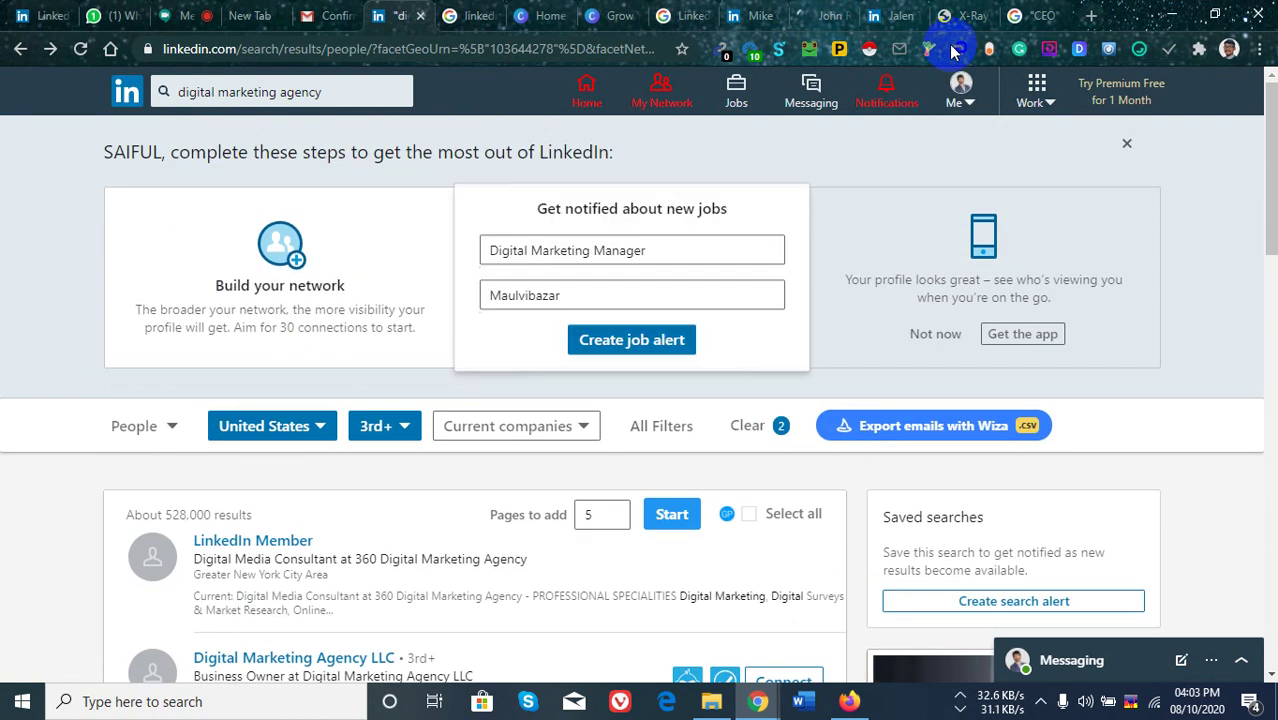
pyautogui.click(1030, 15)
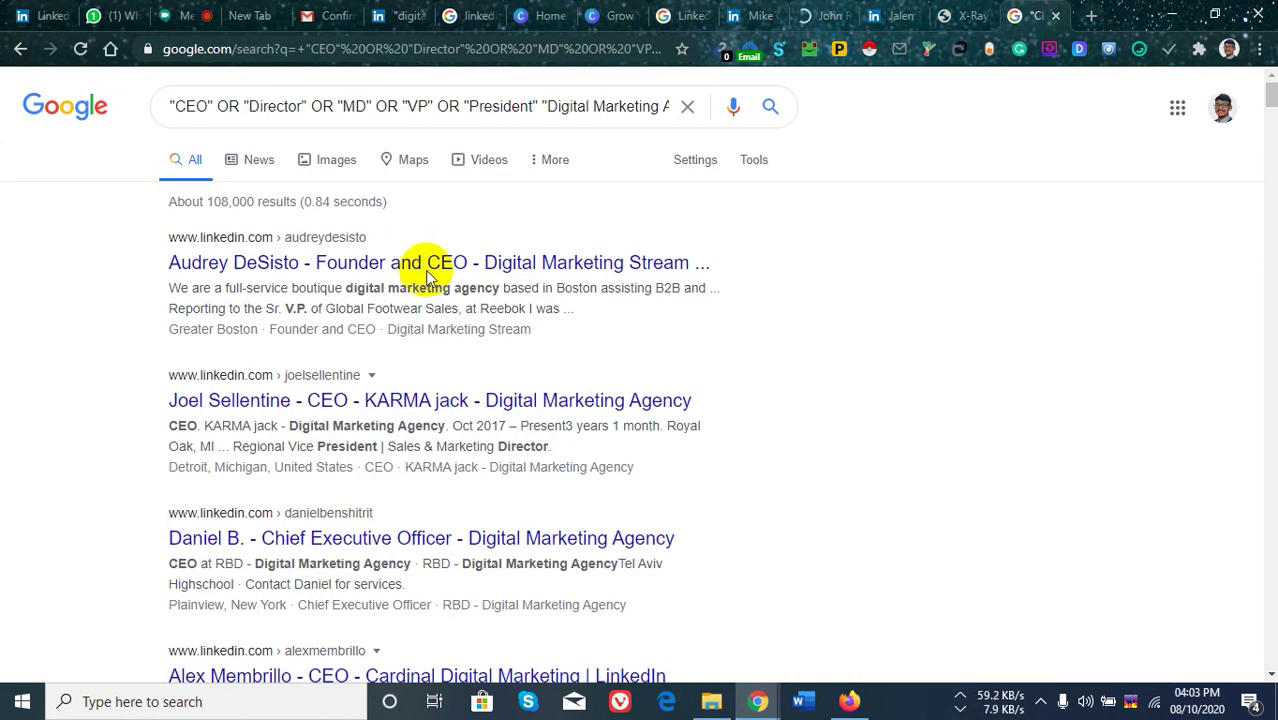
# Browse the Google results, view the Pheonix Digital Marketing Agency owner's profile, then return to Google Meet.
pyautogui.scroll(-10, 436, 362)
pyautogui.scroll(8, 528, 360)
pyautogui.scroll(3, 487, 343)
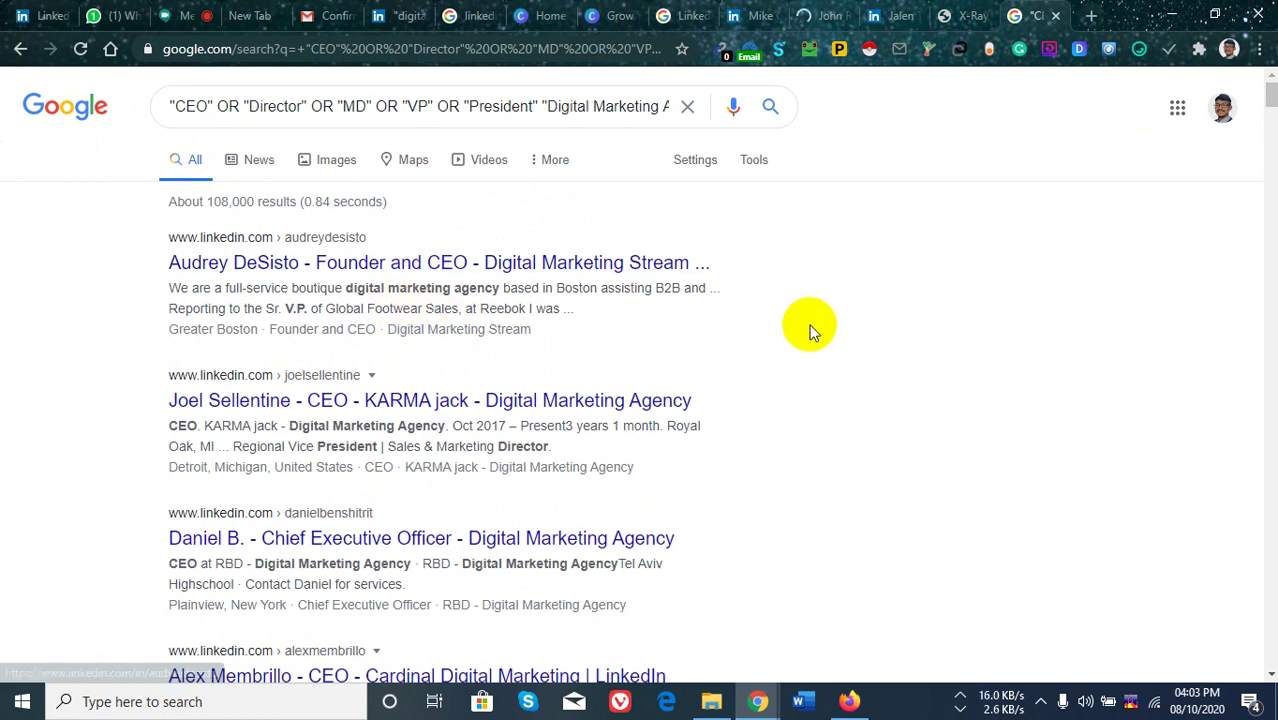
pyautogui.scroll(-4, 500, 380)
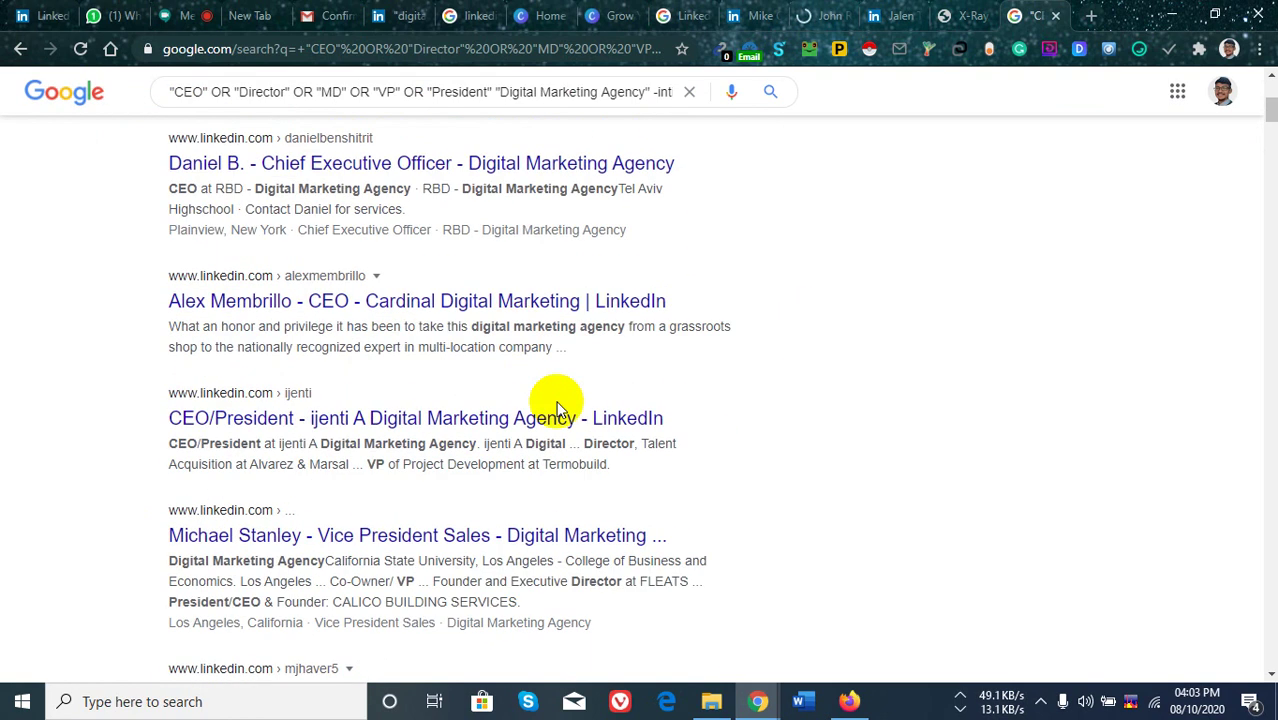
pyautogui.click(895, 15)
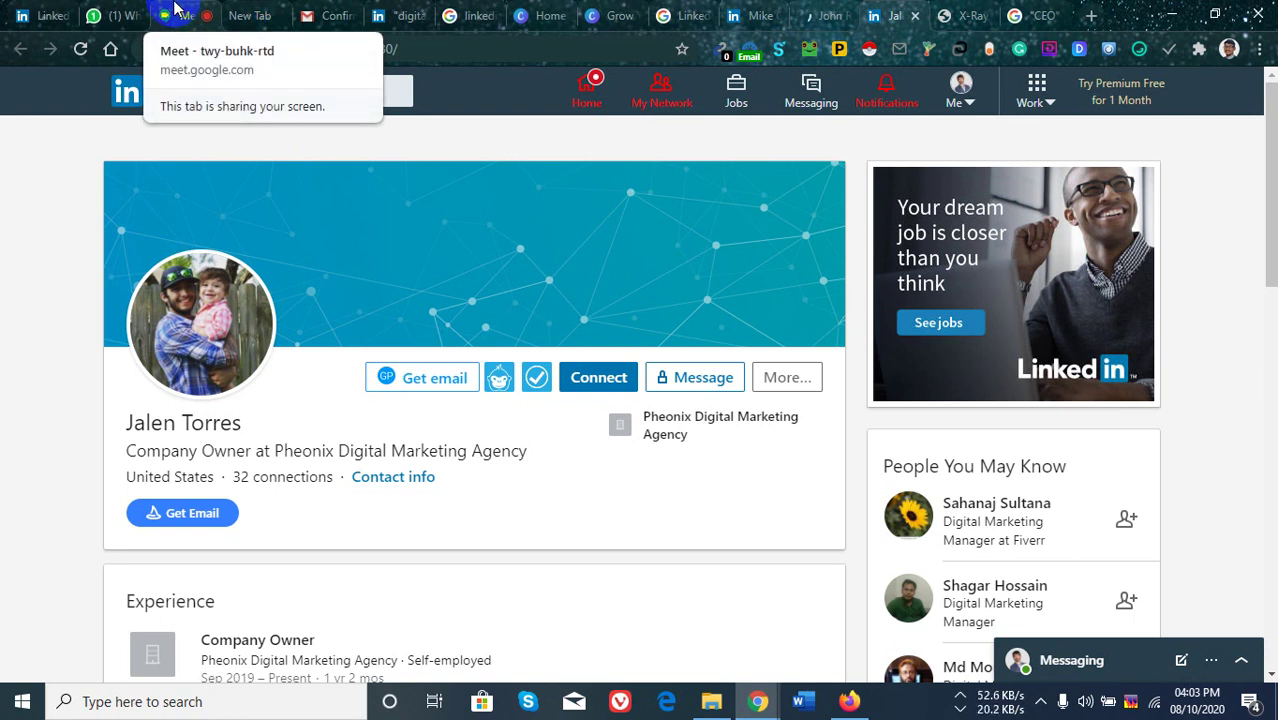
pyautogui.click(175, 12)
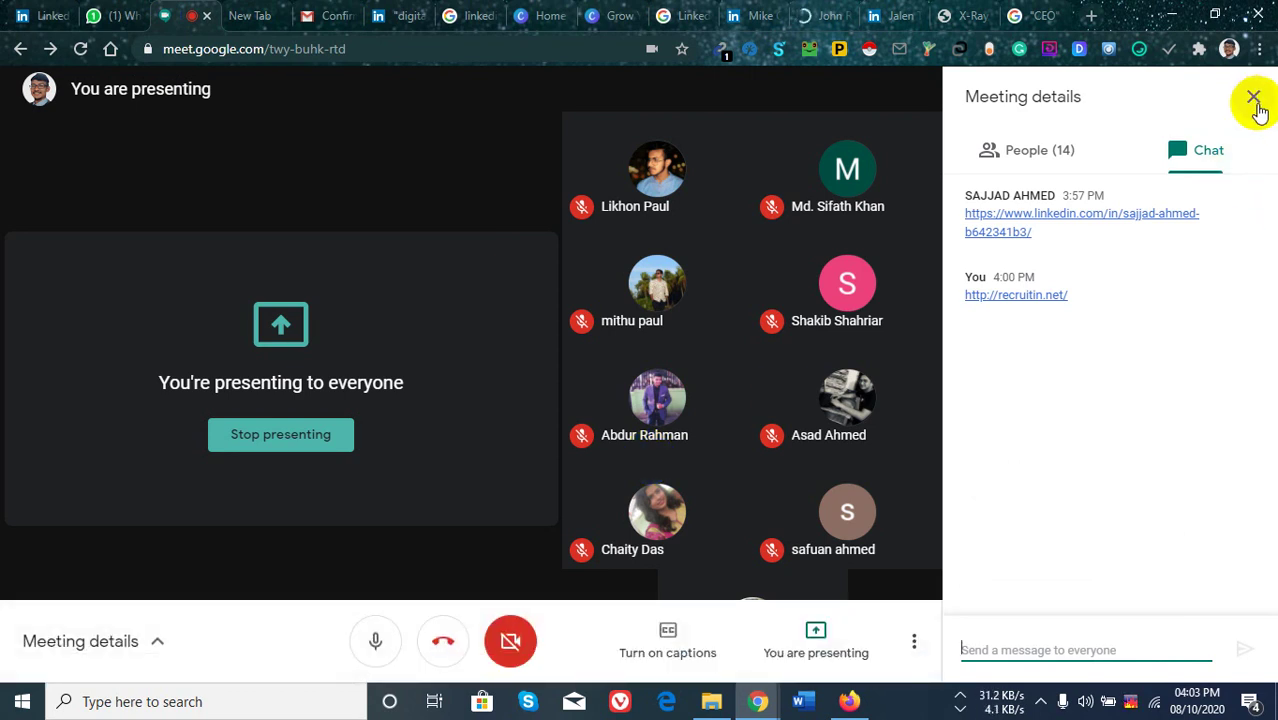
# Close the Meeting details chat panel and raise the speaker volume from 88 to 100.
pyautogui.rightClick(609, 365)
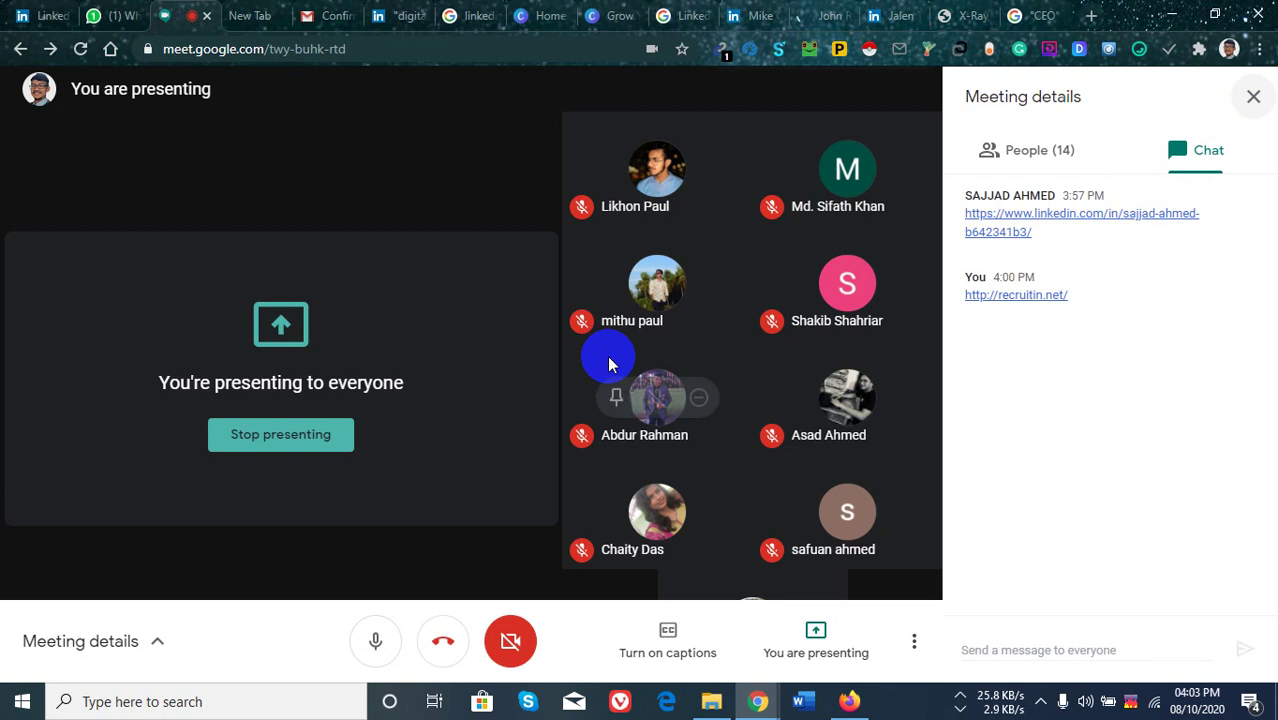
pyautogui.click(1085, 701)
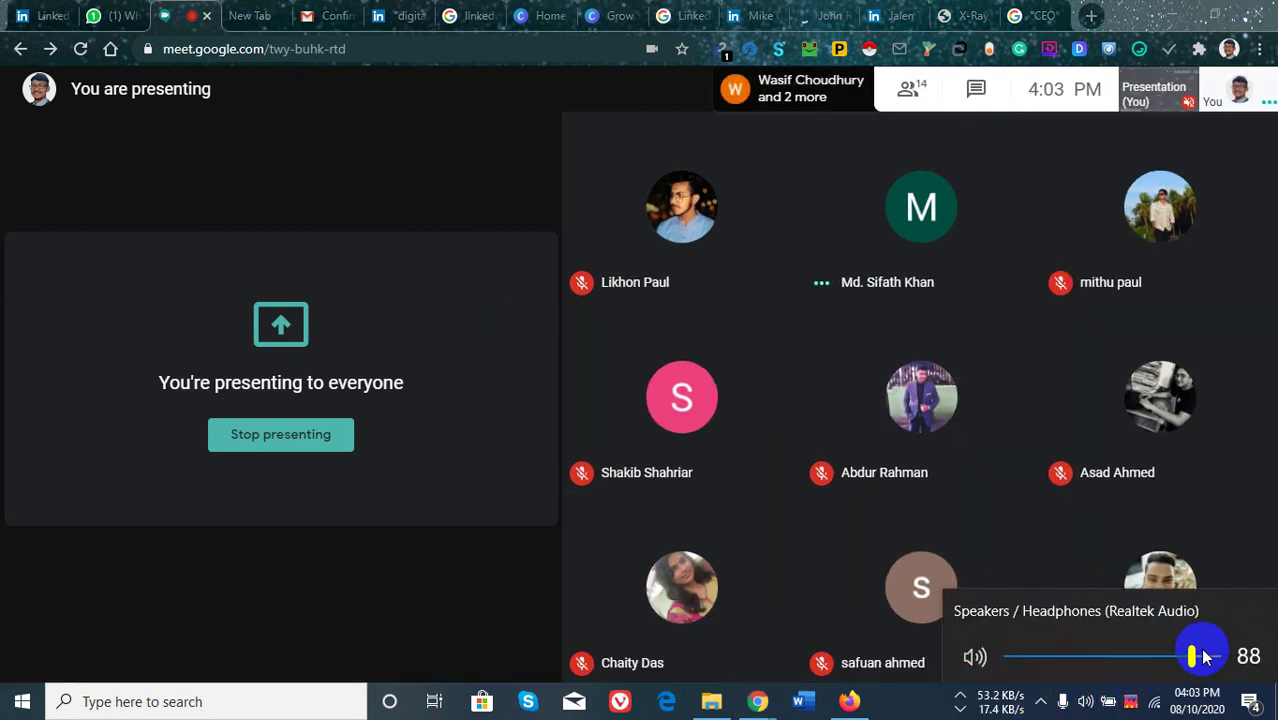
pyautogui.moveTo(1196, 660); pyautogui.dragTo(1220, 660)
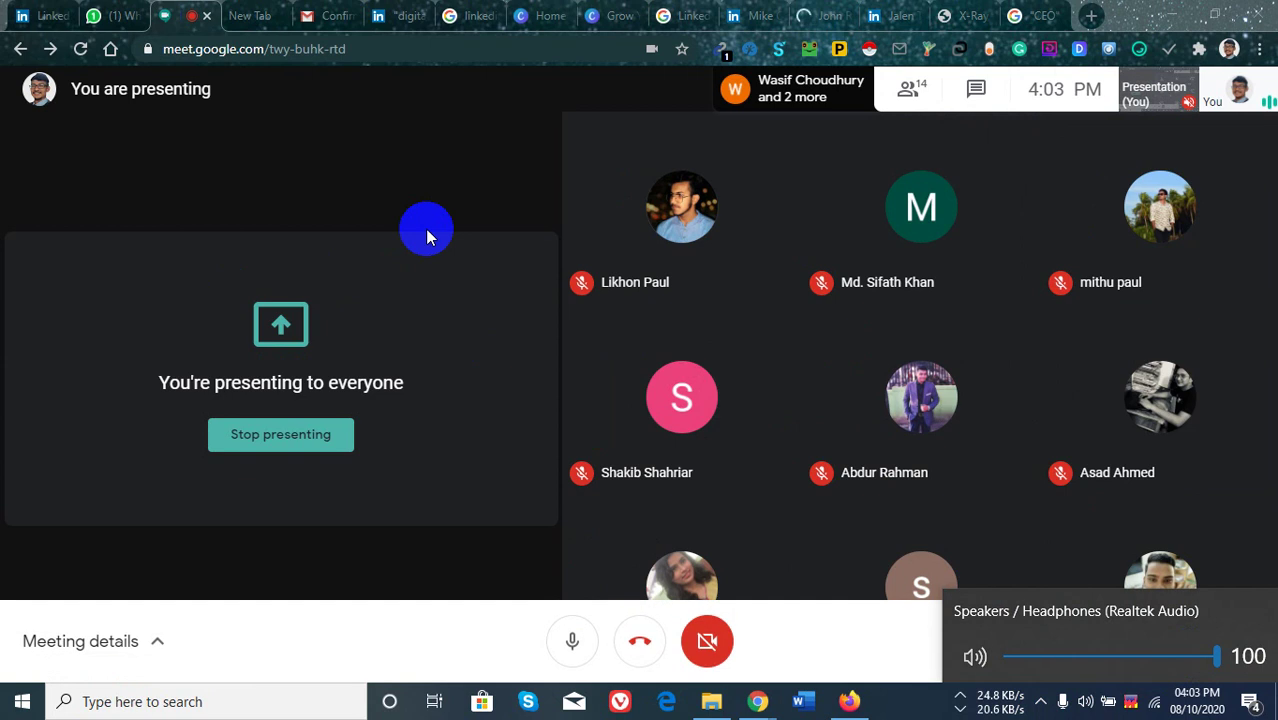